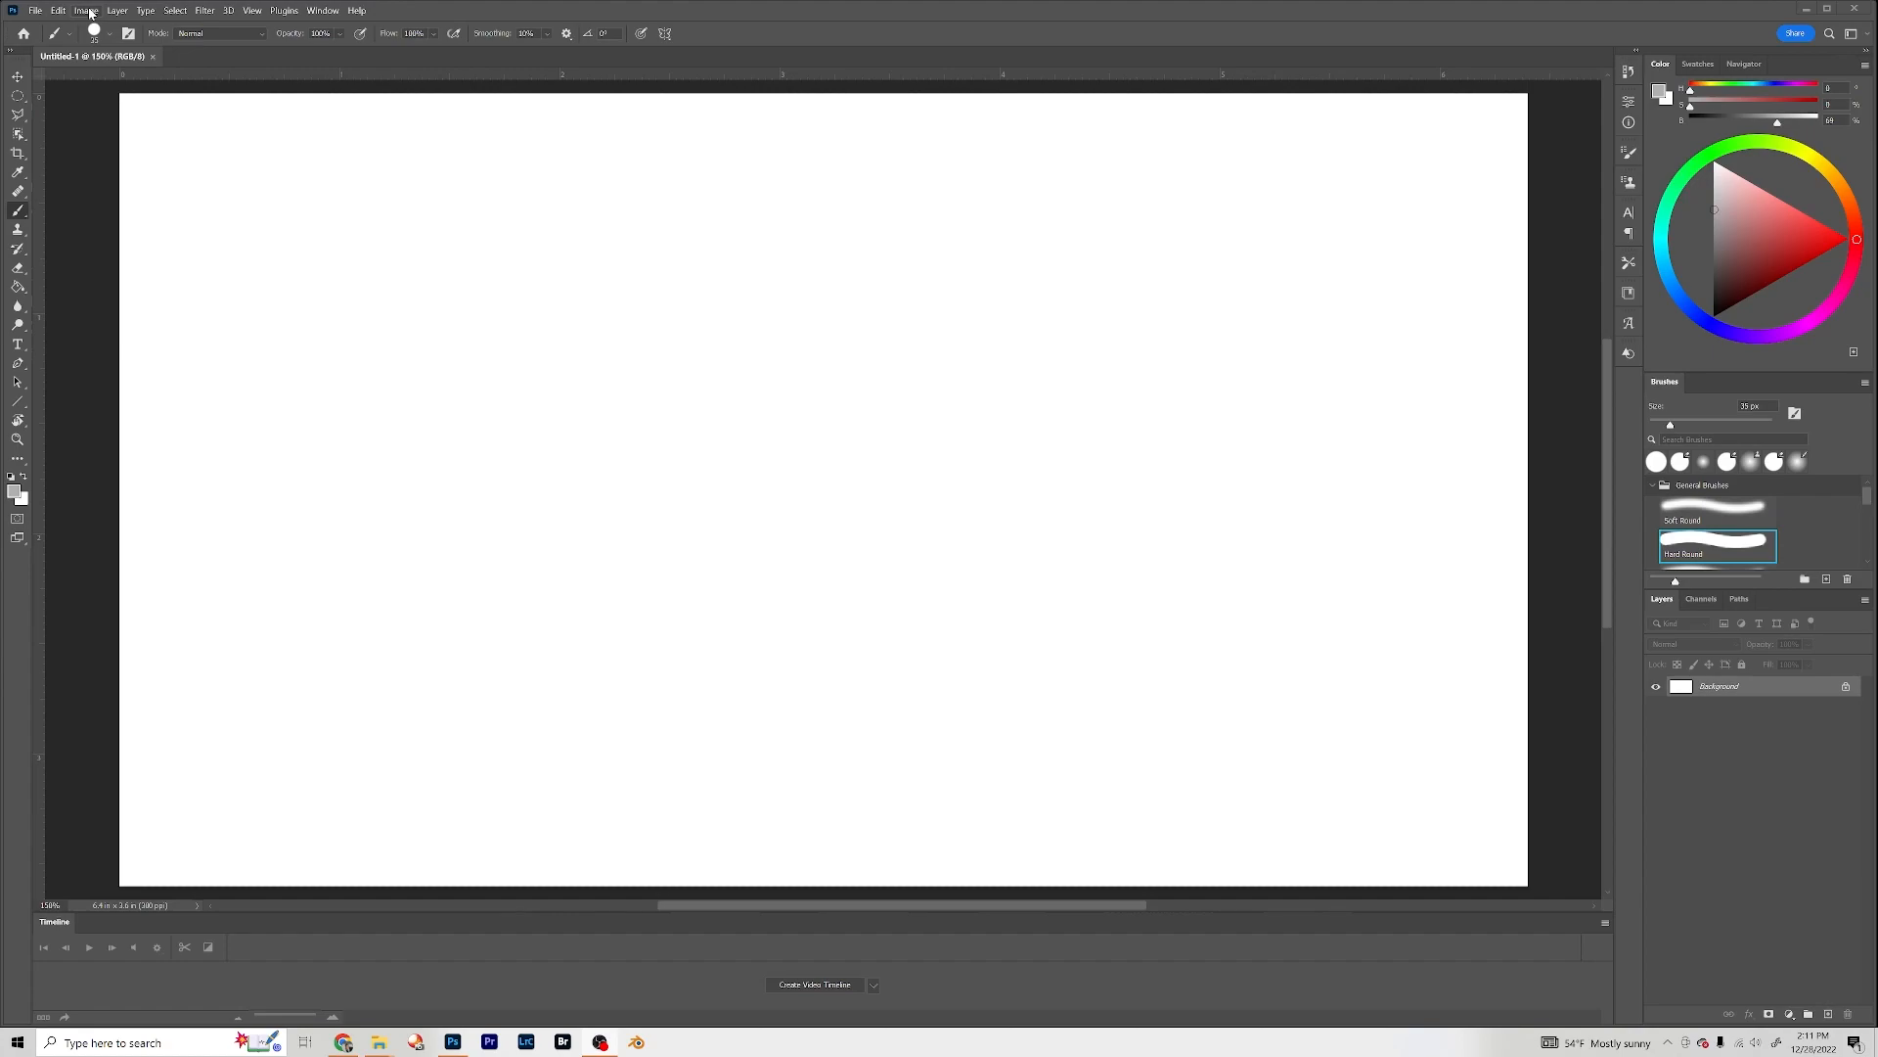
Step: Open the reference image basic shapes-1.jpg and detach it into its own floating window
click(35, 11)
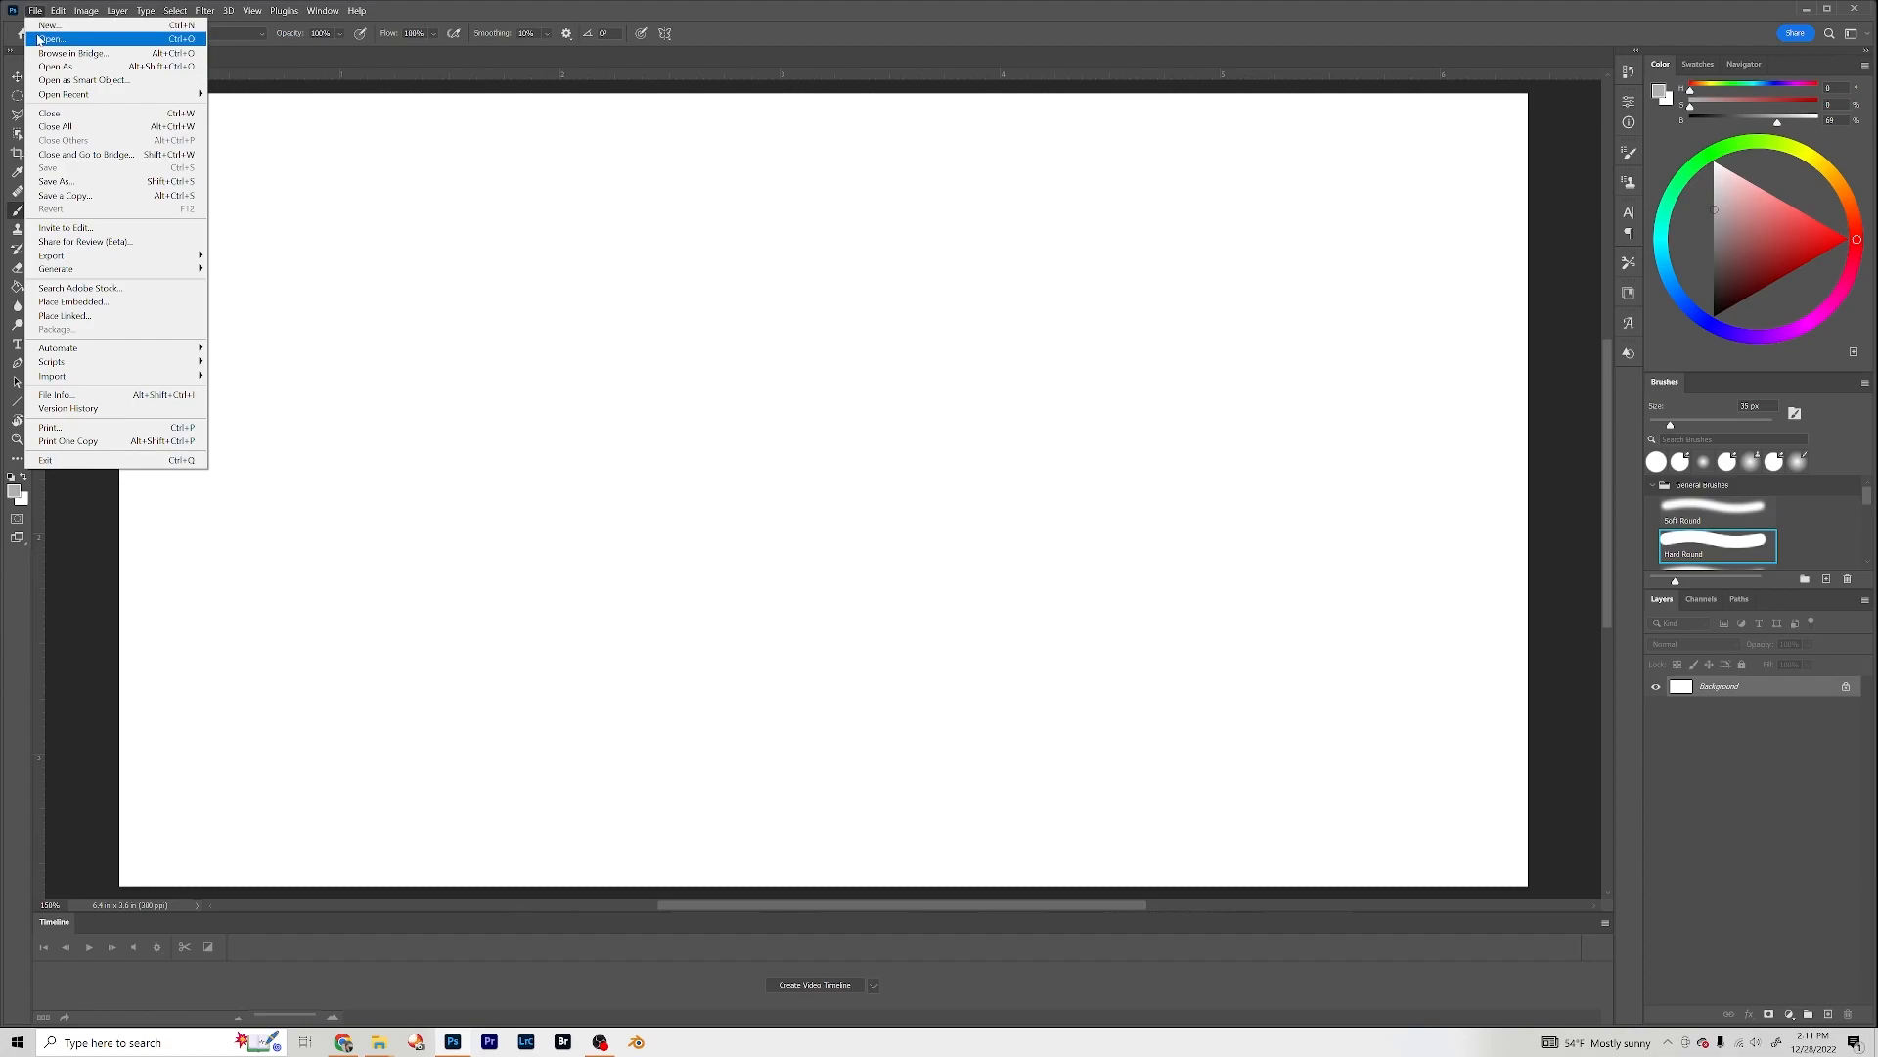
click(51, 39)
click(200, 138)
click(462, 441)
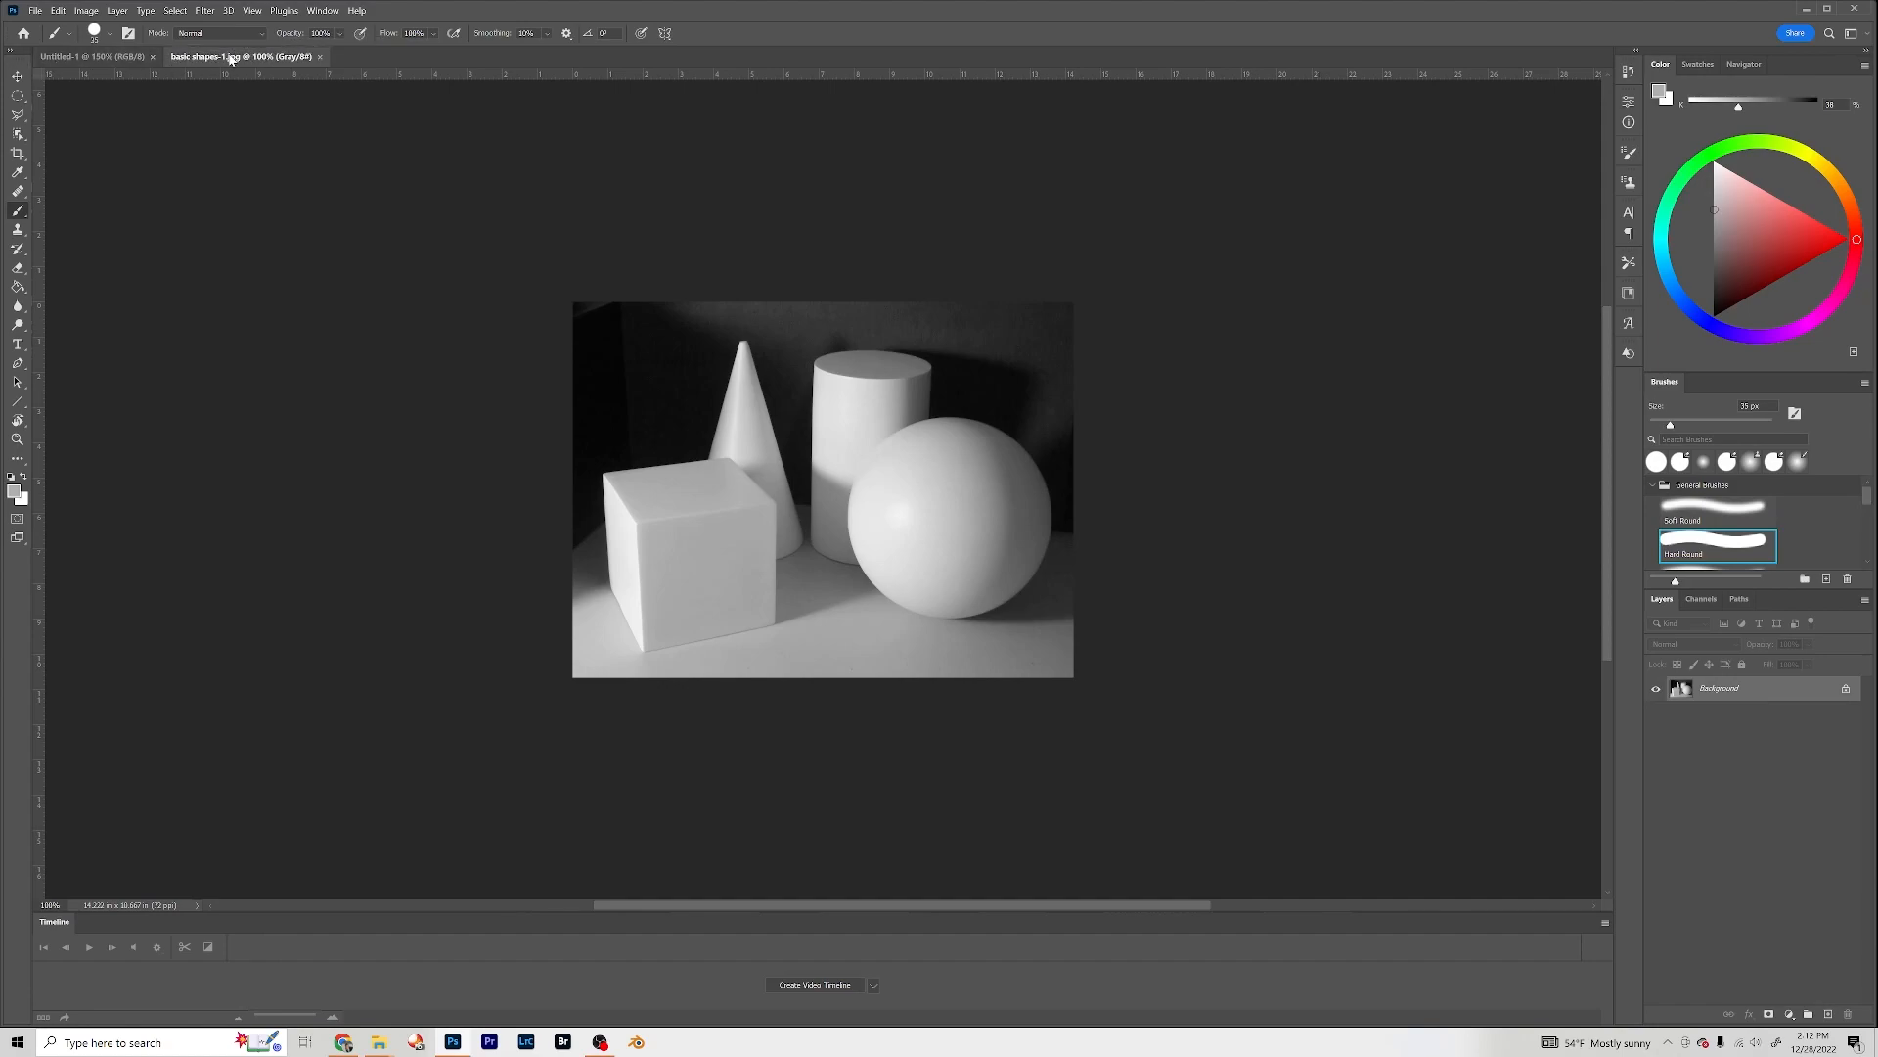
drag(231, 58, 225, 183)
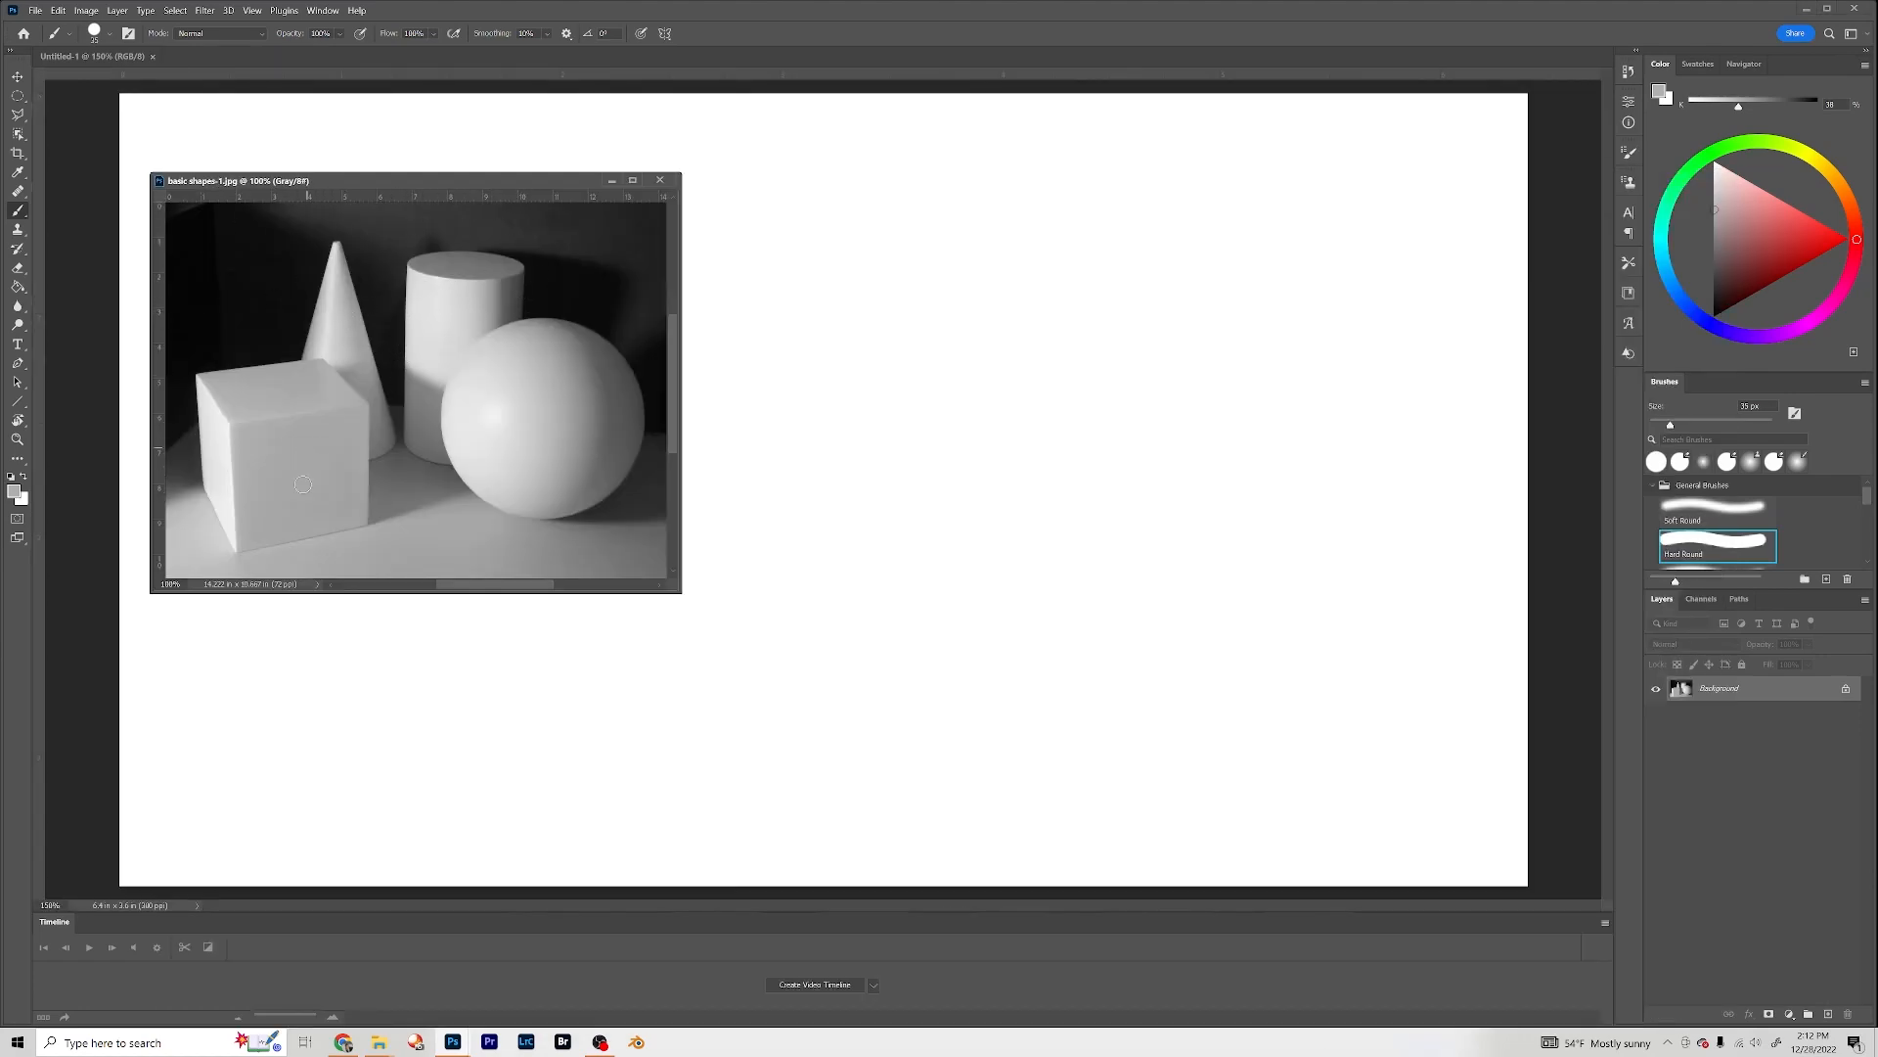
Step: Zoom the reference image to 75%, shrink its window to fit, and place it over the canvas's upper-left corner
click(169, 584)
text(75)
key(Return)
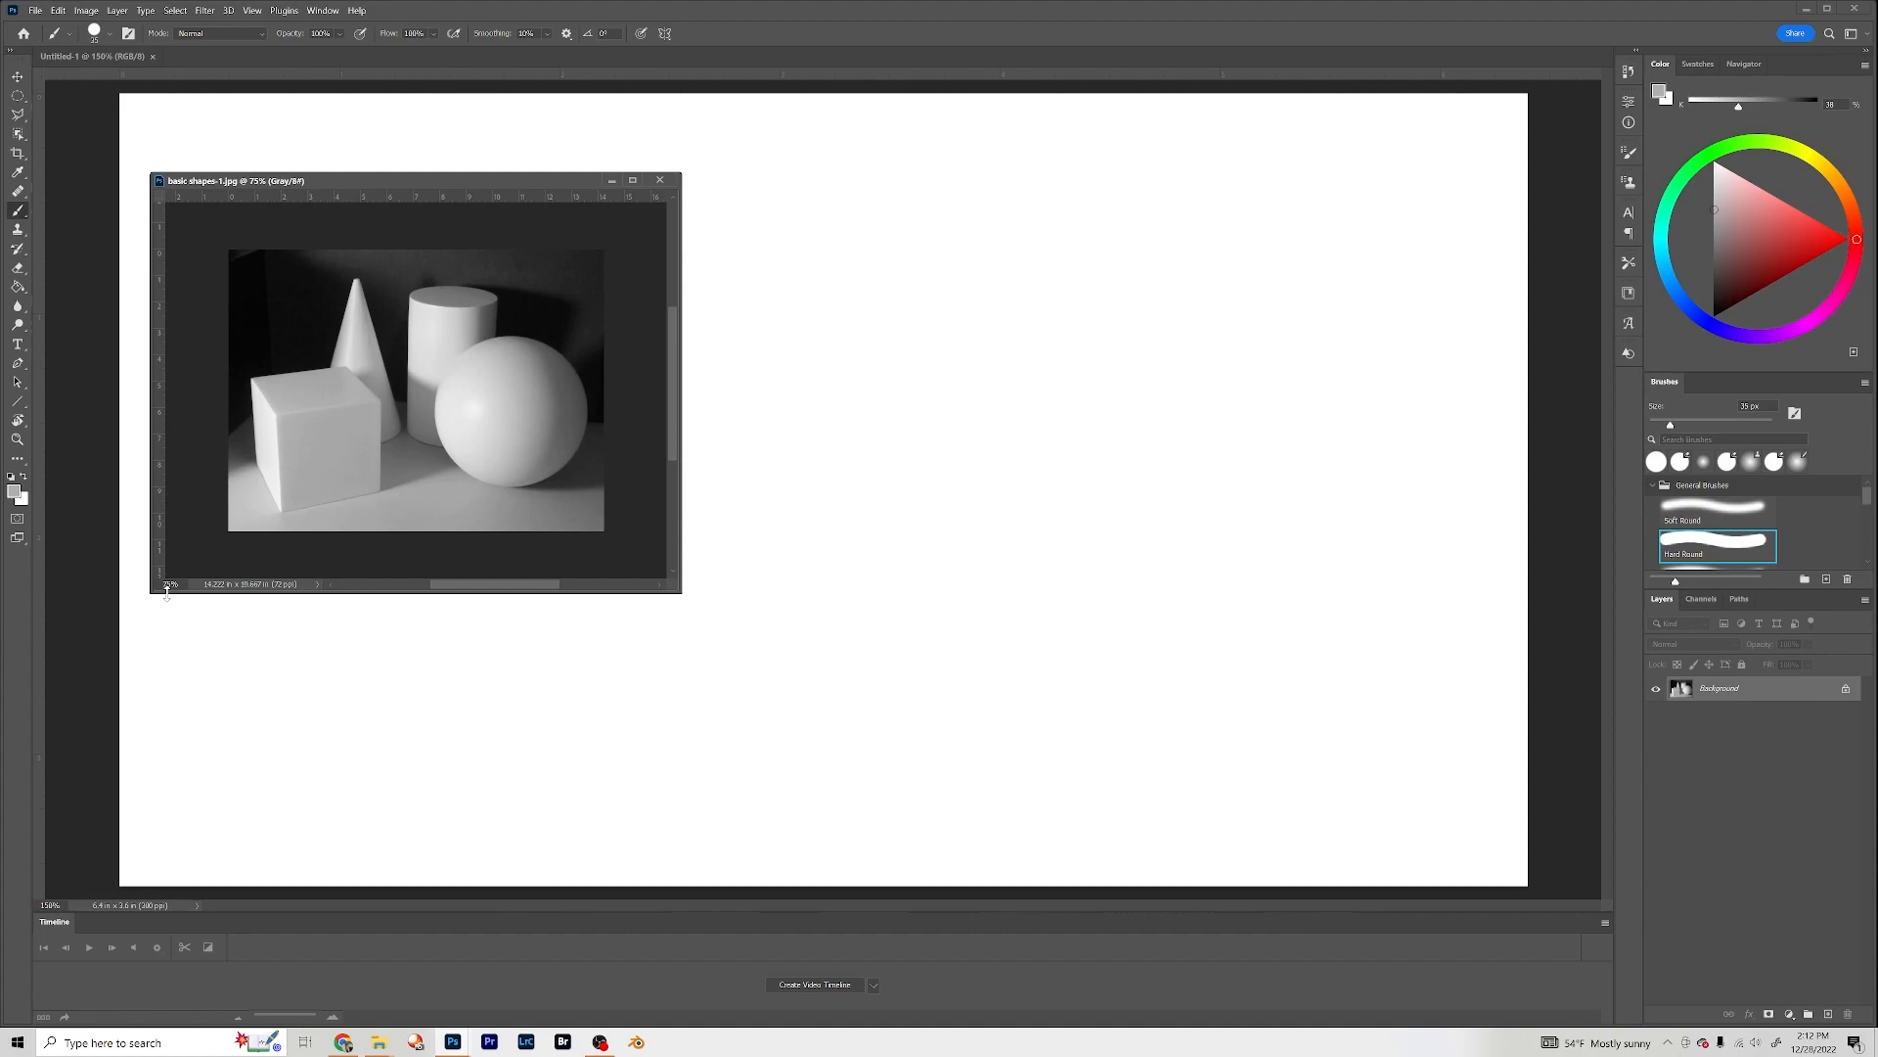
drag(677, 591, 565, 513)
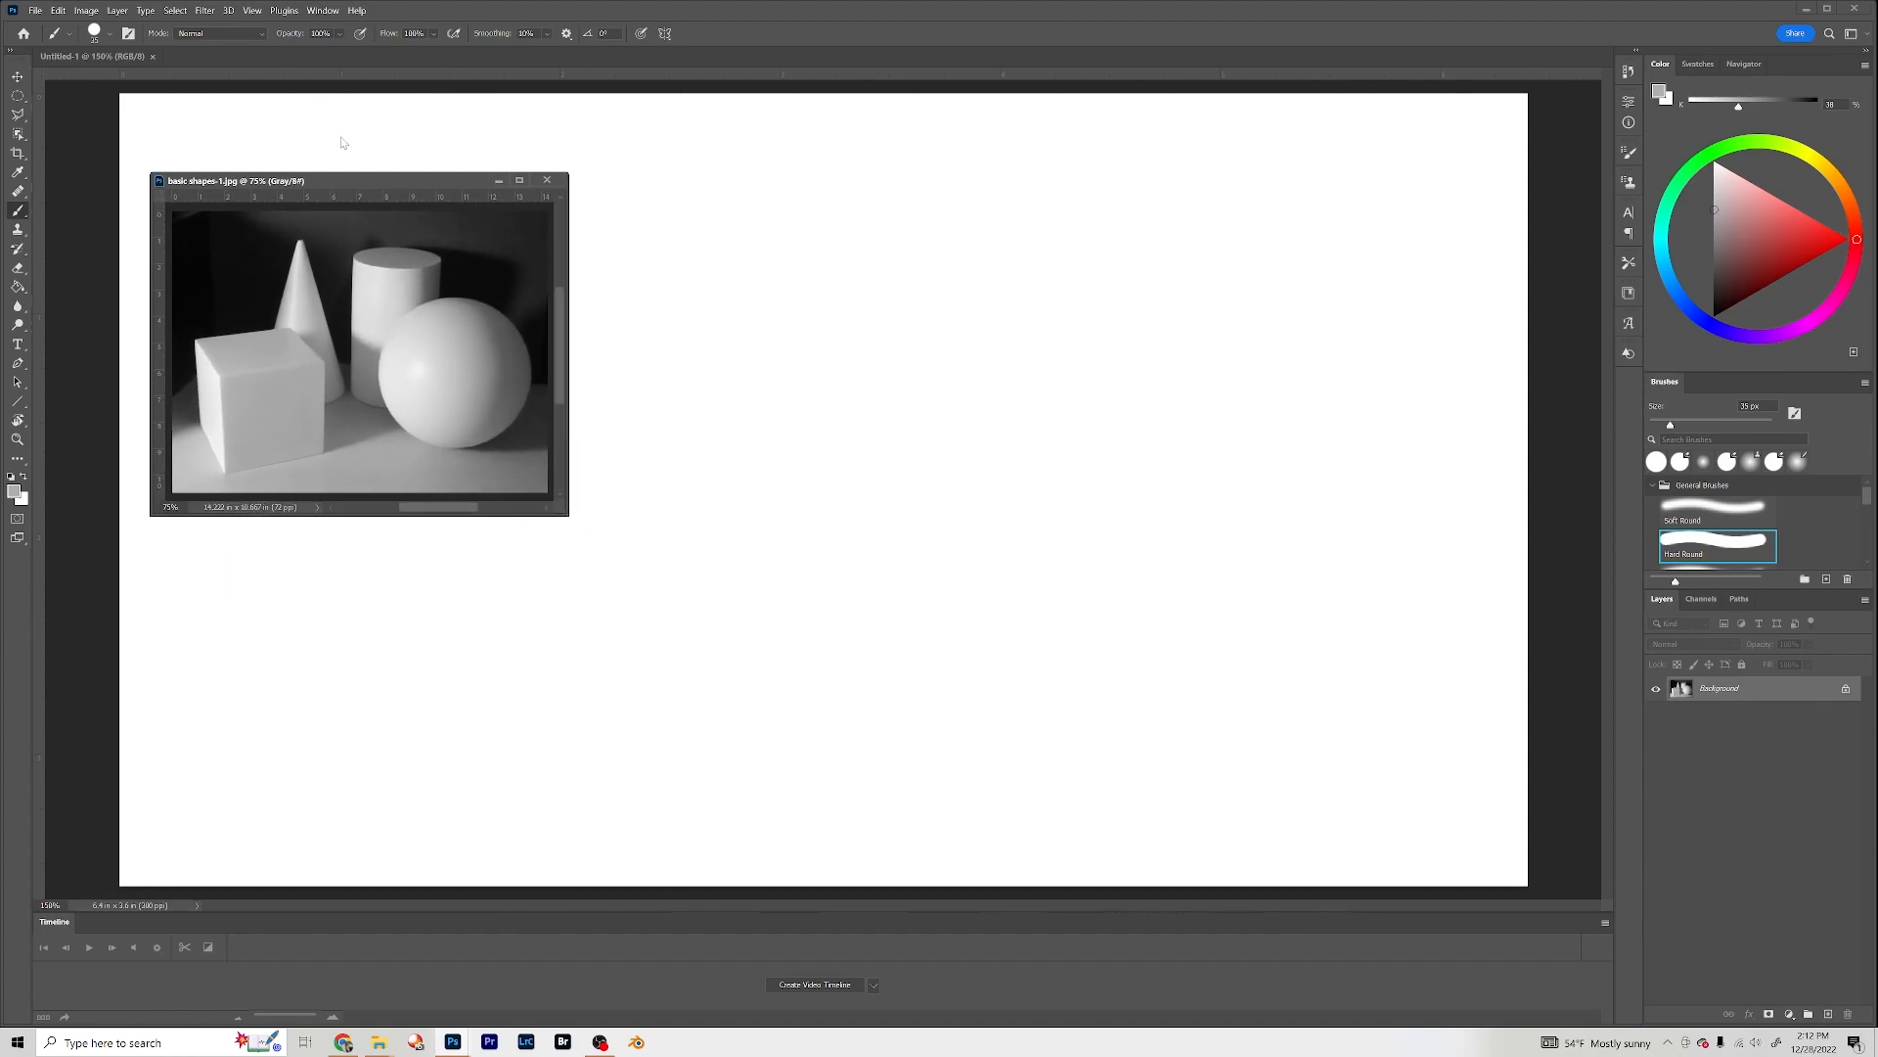
drag(354, 181, 235, 78)
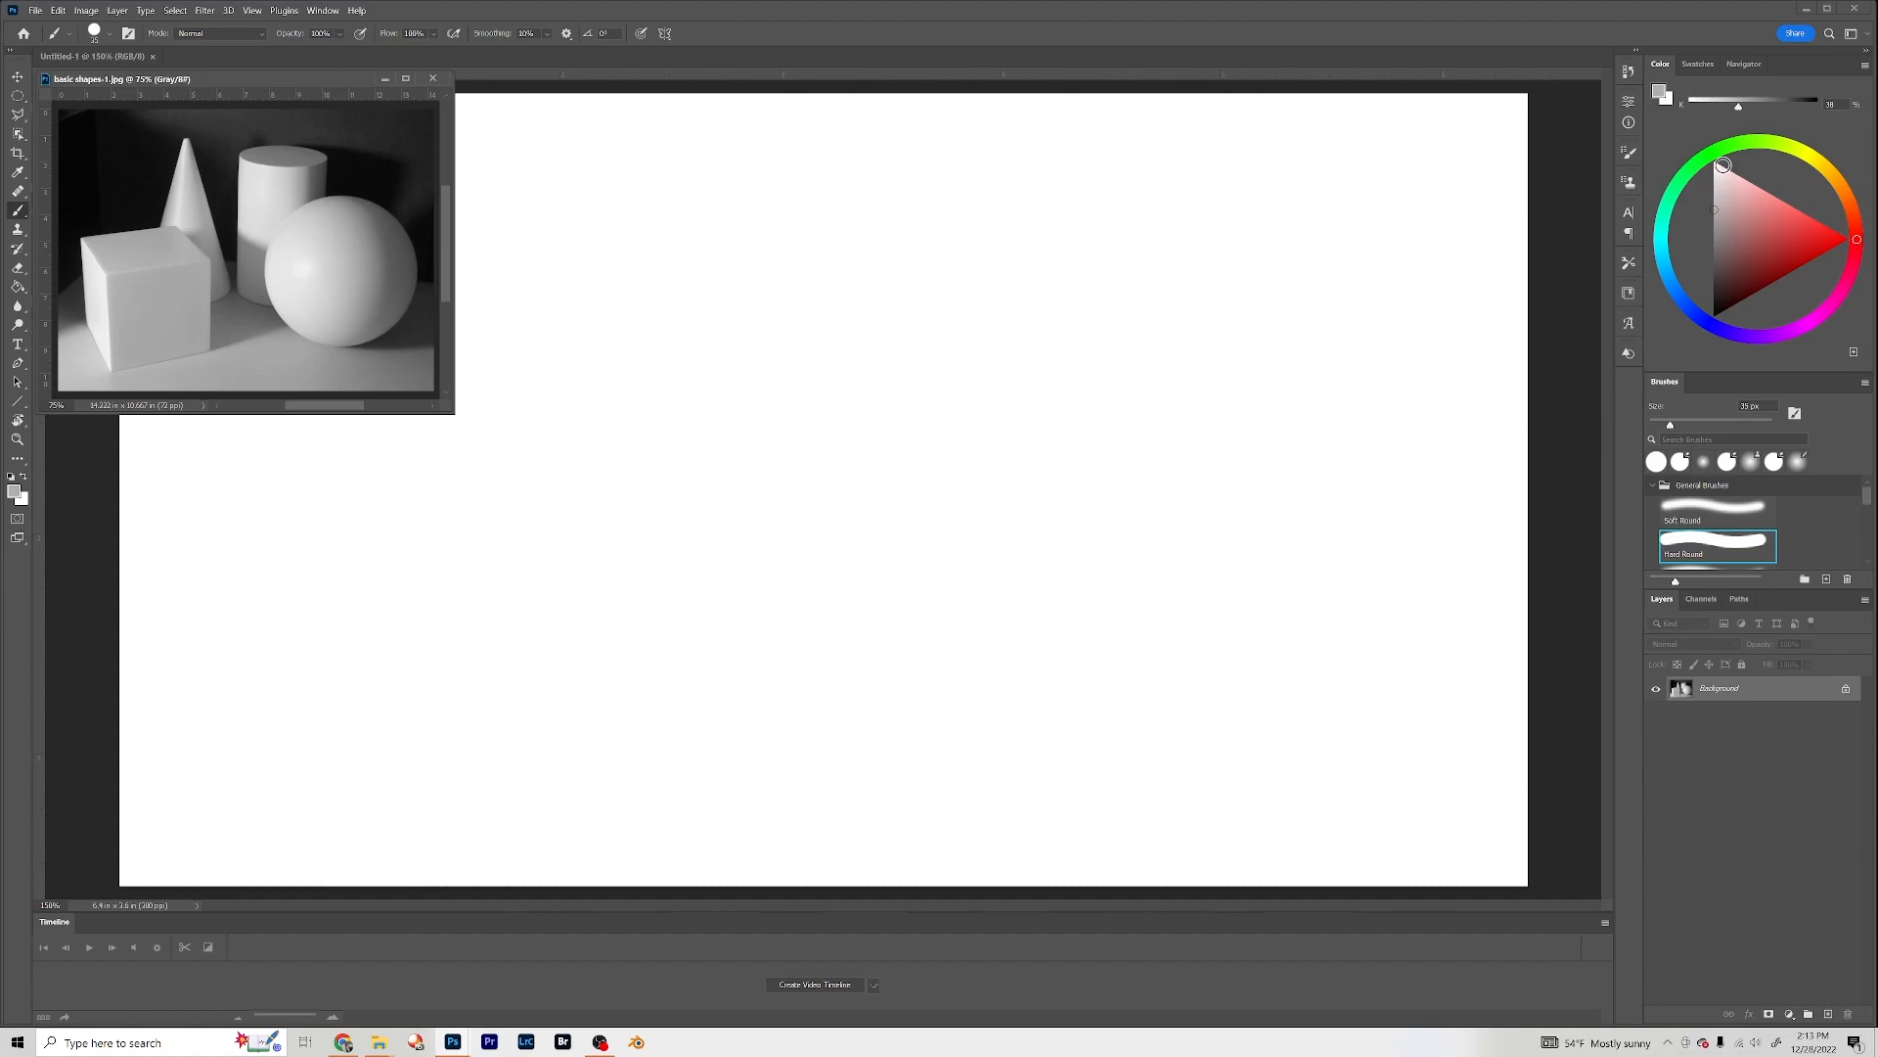
Step: Select the Painting workspace
click(322, 12)
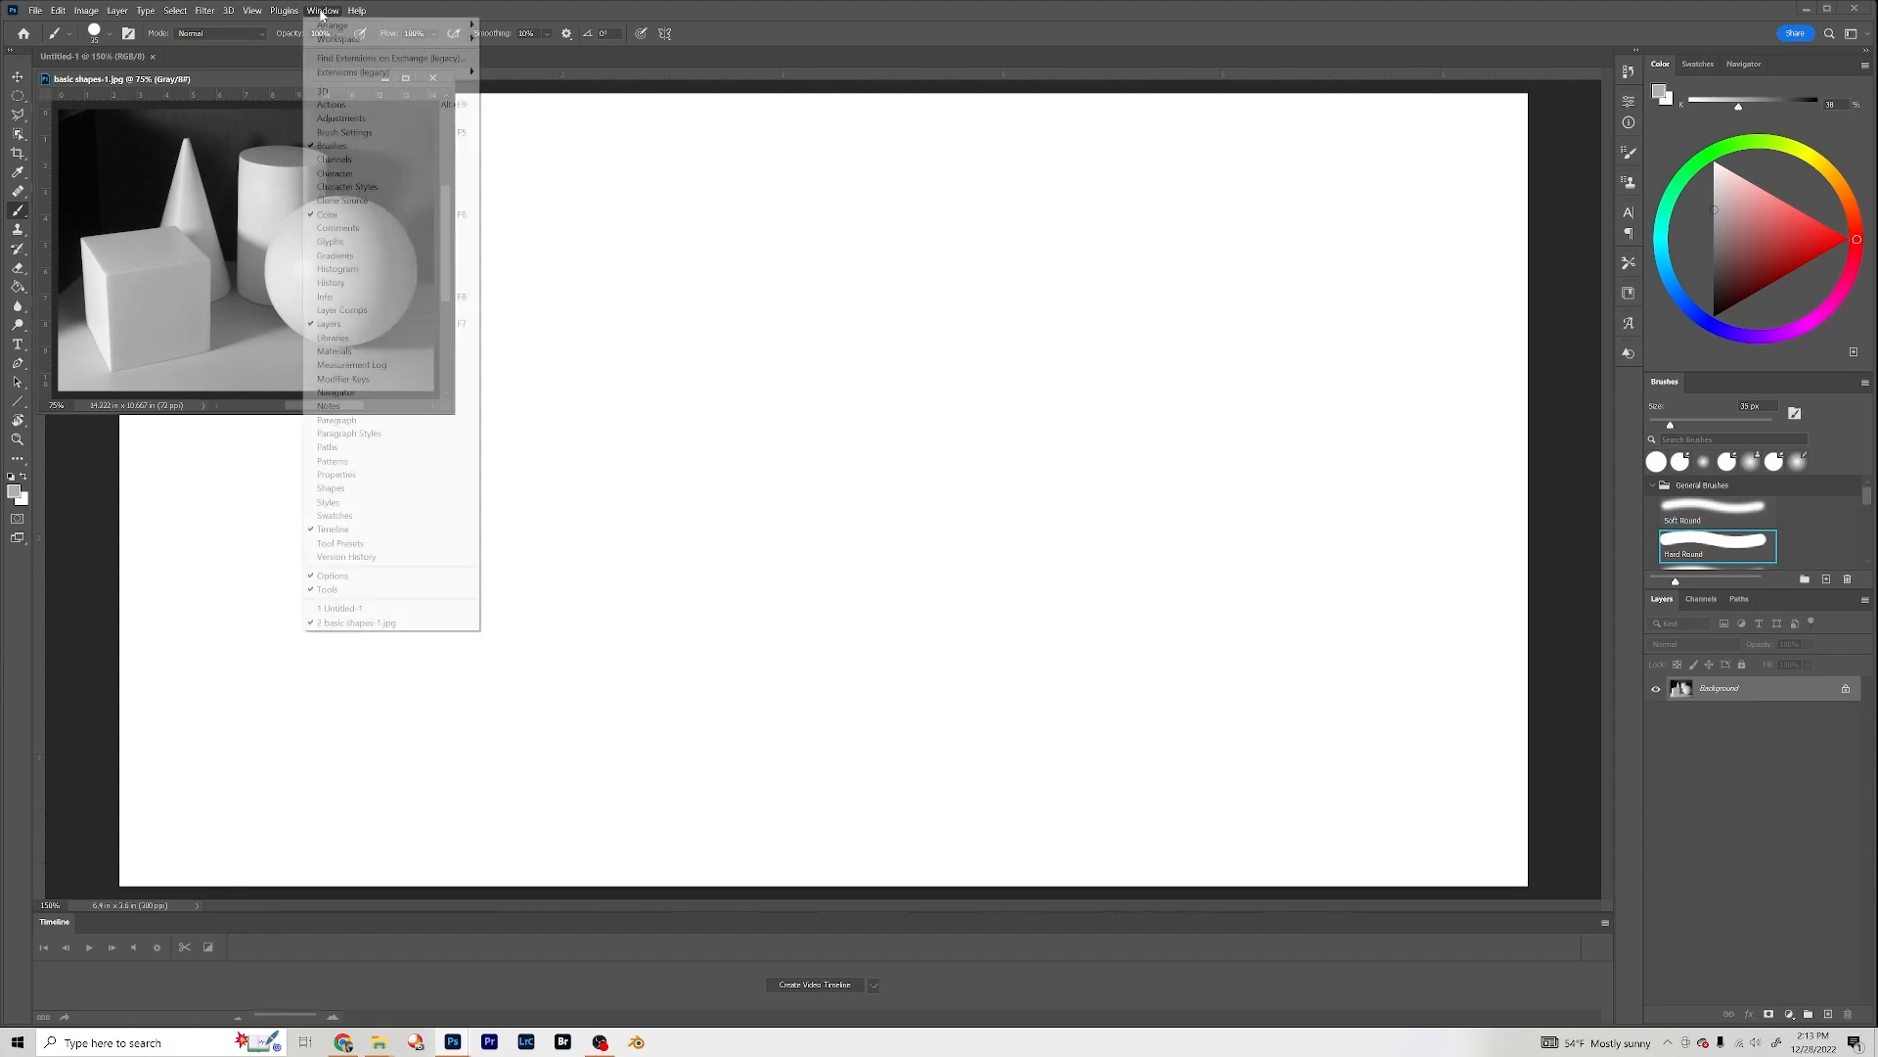
mouse_move(323, 39)
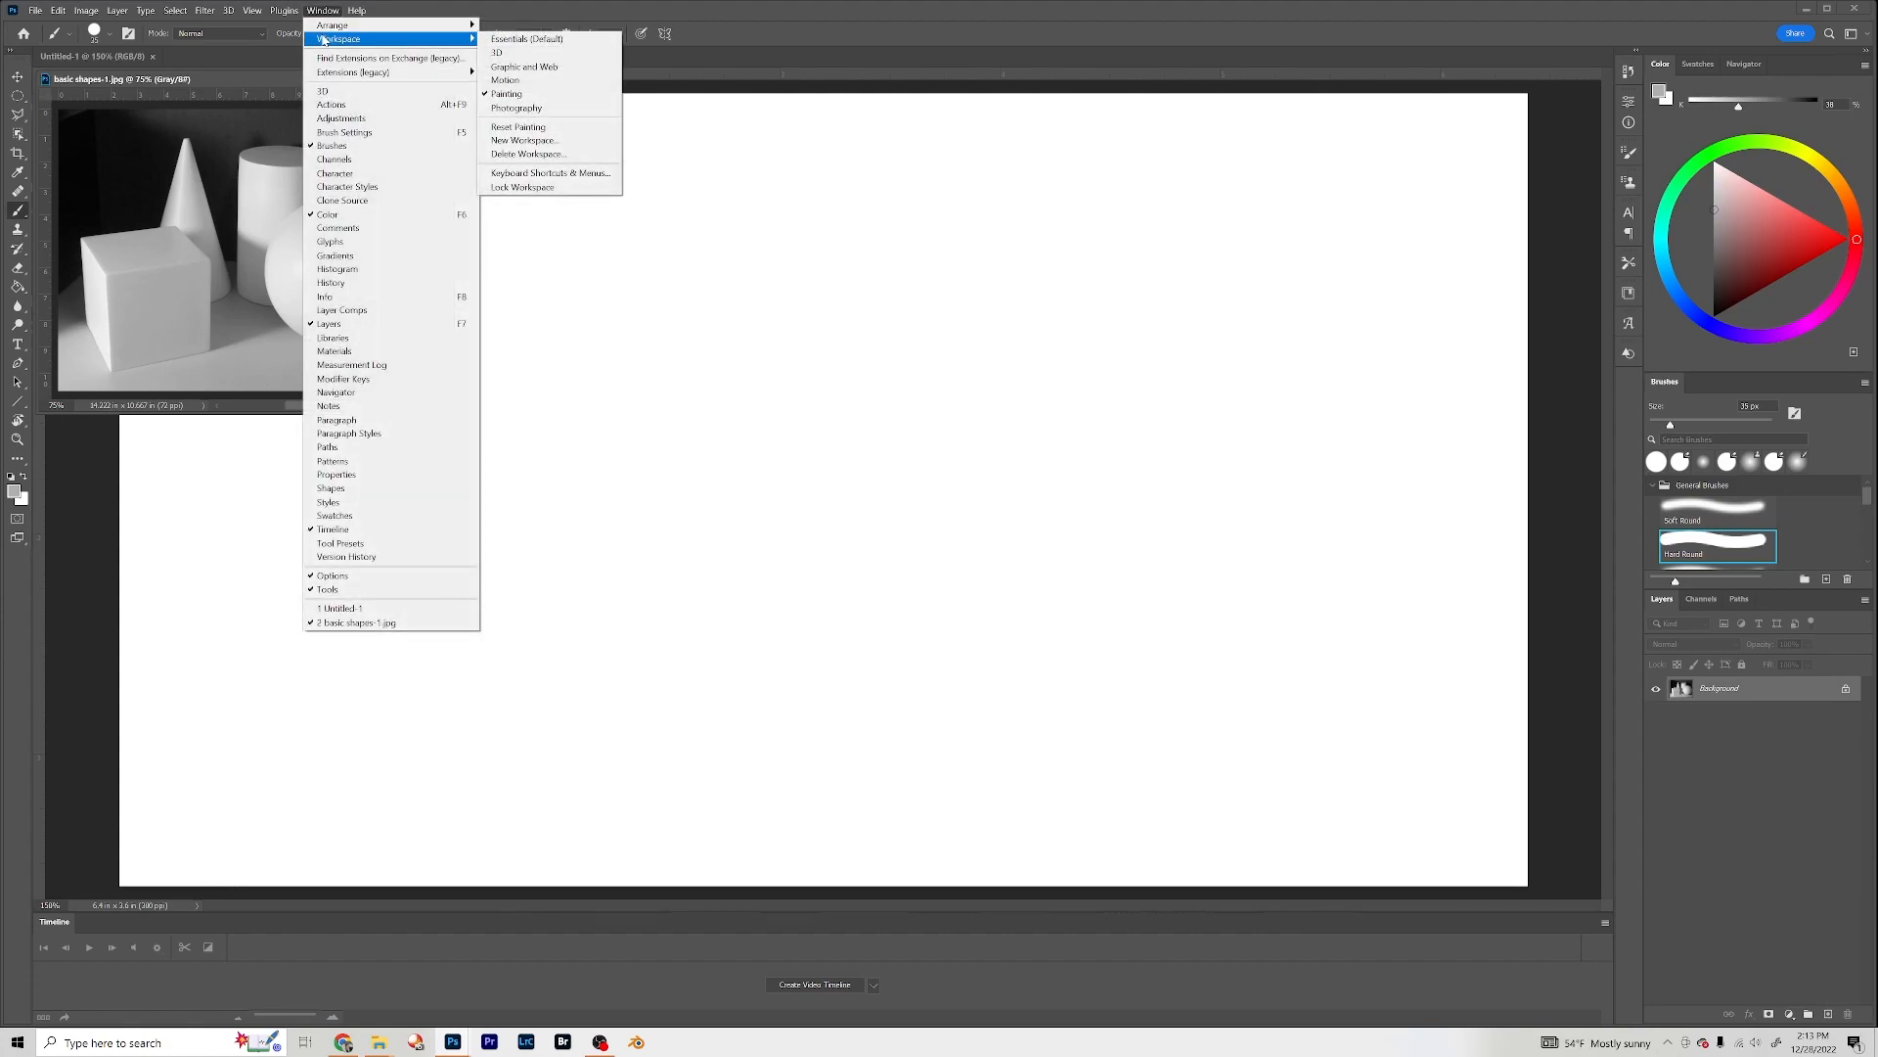
click(519, 98)
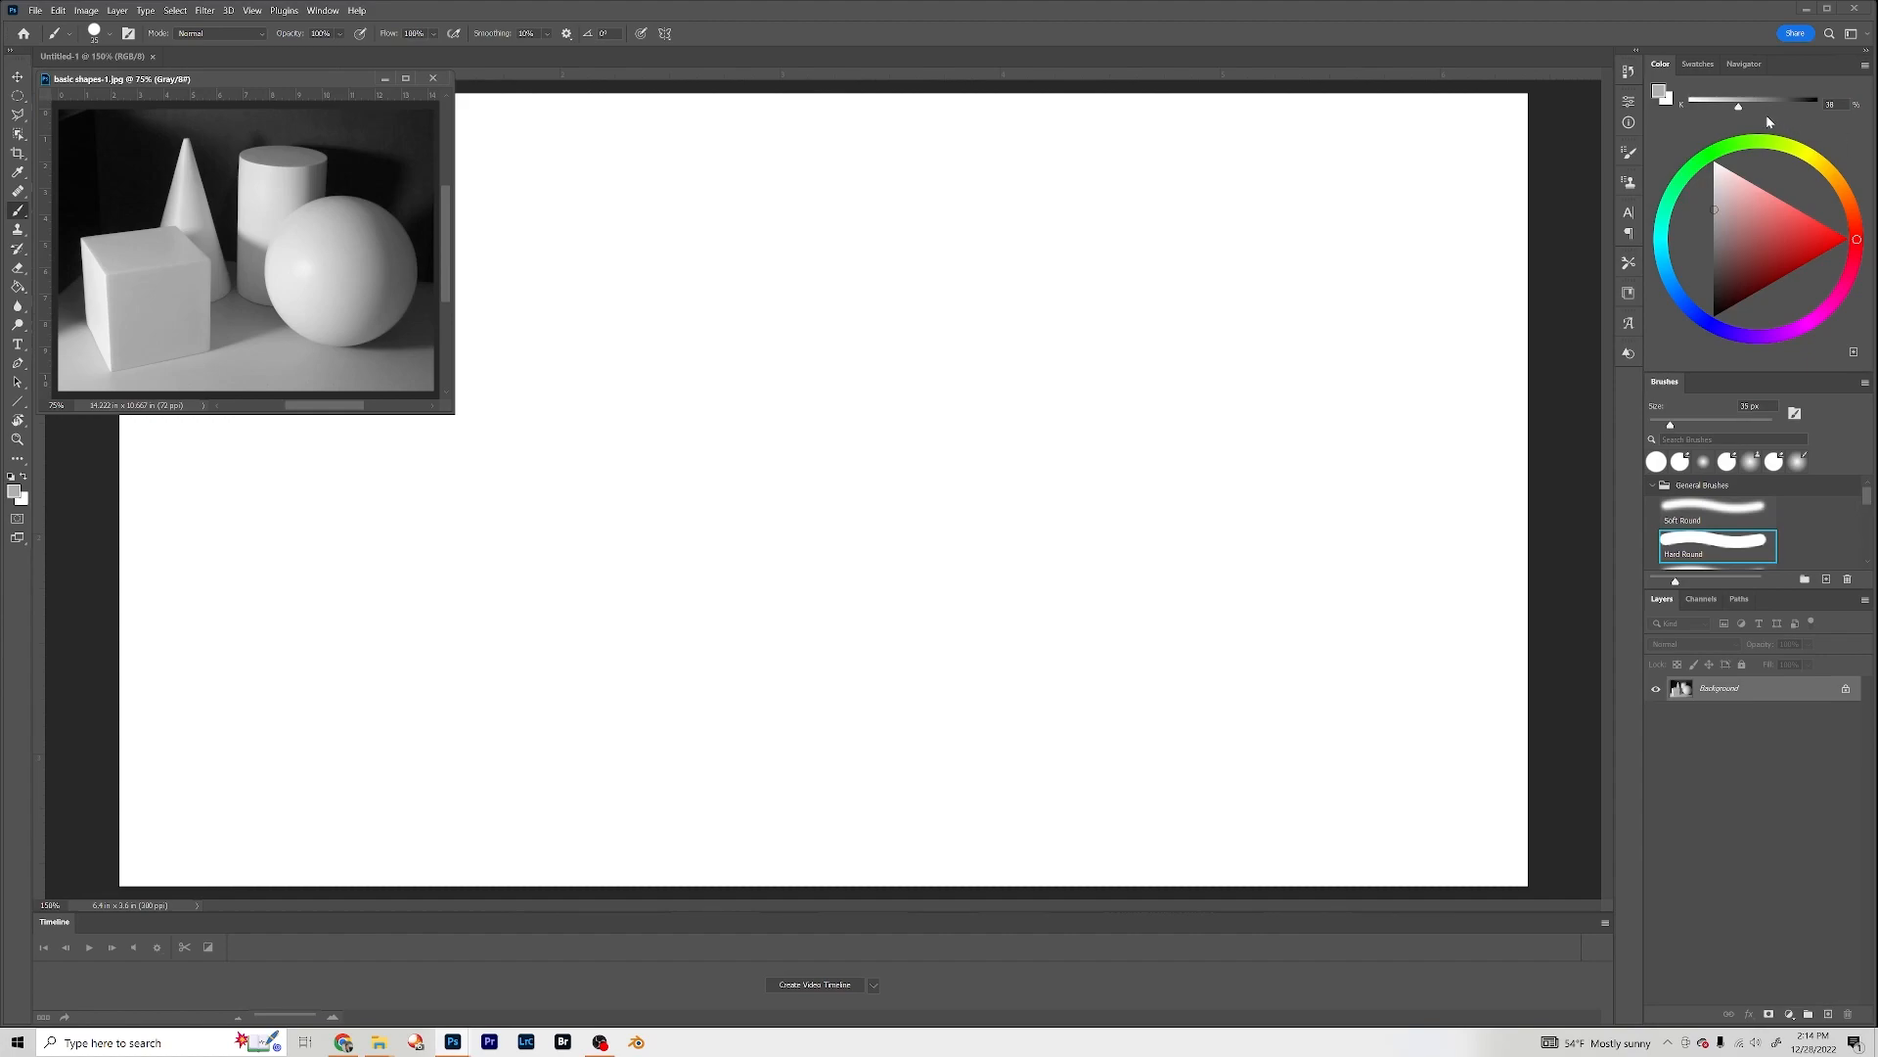
Step: Try a green-hued grey on the color wheel, and preview the Hue Cube picker before restoring the Color Wheel
click(1716, 153)
mouse_move(1732, 234)
mouse_down()
mouse_move(1847, 242)
mouse_move(1707, 241)
mouse_move(1707, 183)
mouse_move(1752, 230)
mouse_move(1810, 244)
mouse_move(1711, 227)
mouse_move(1714, 243)
mouse_up()
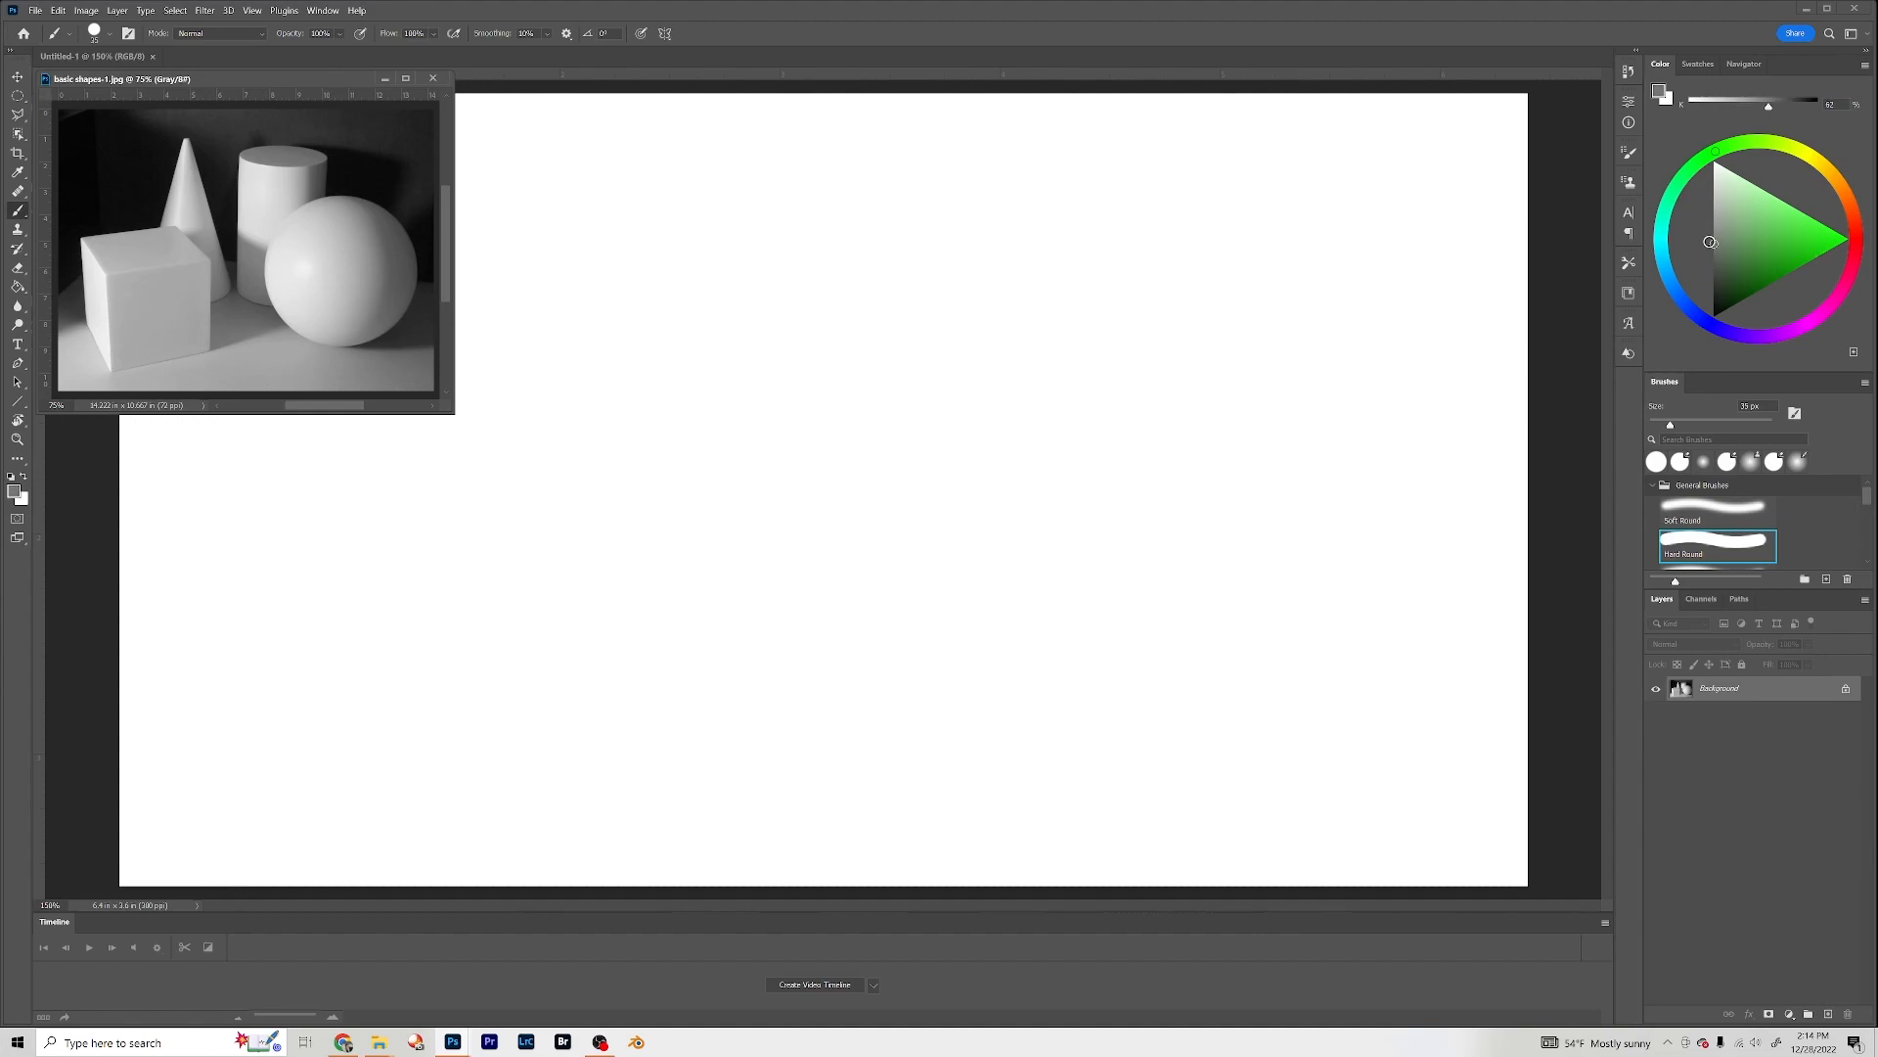
click(1865, 66)
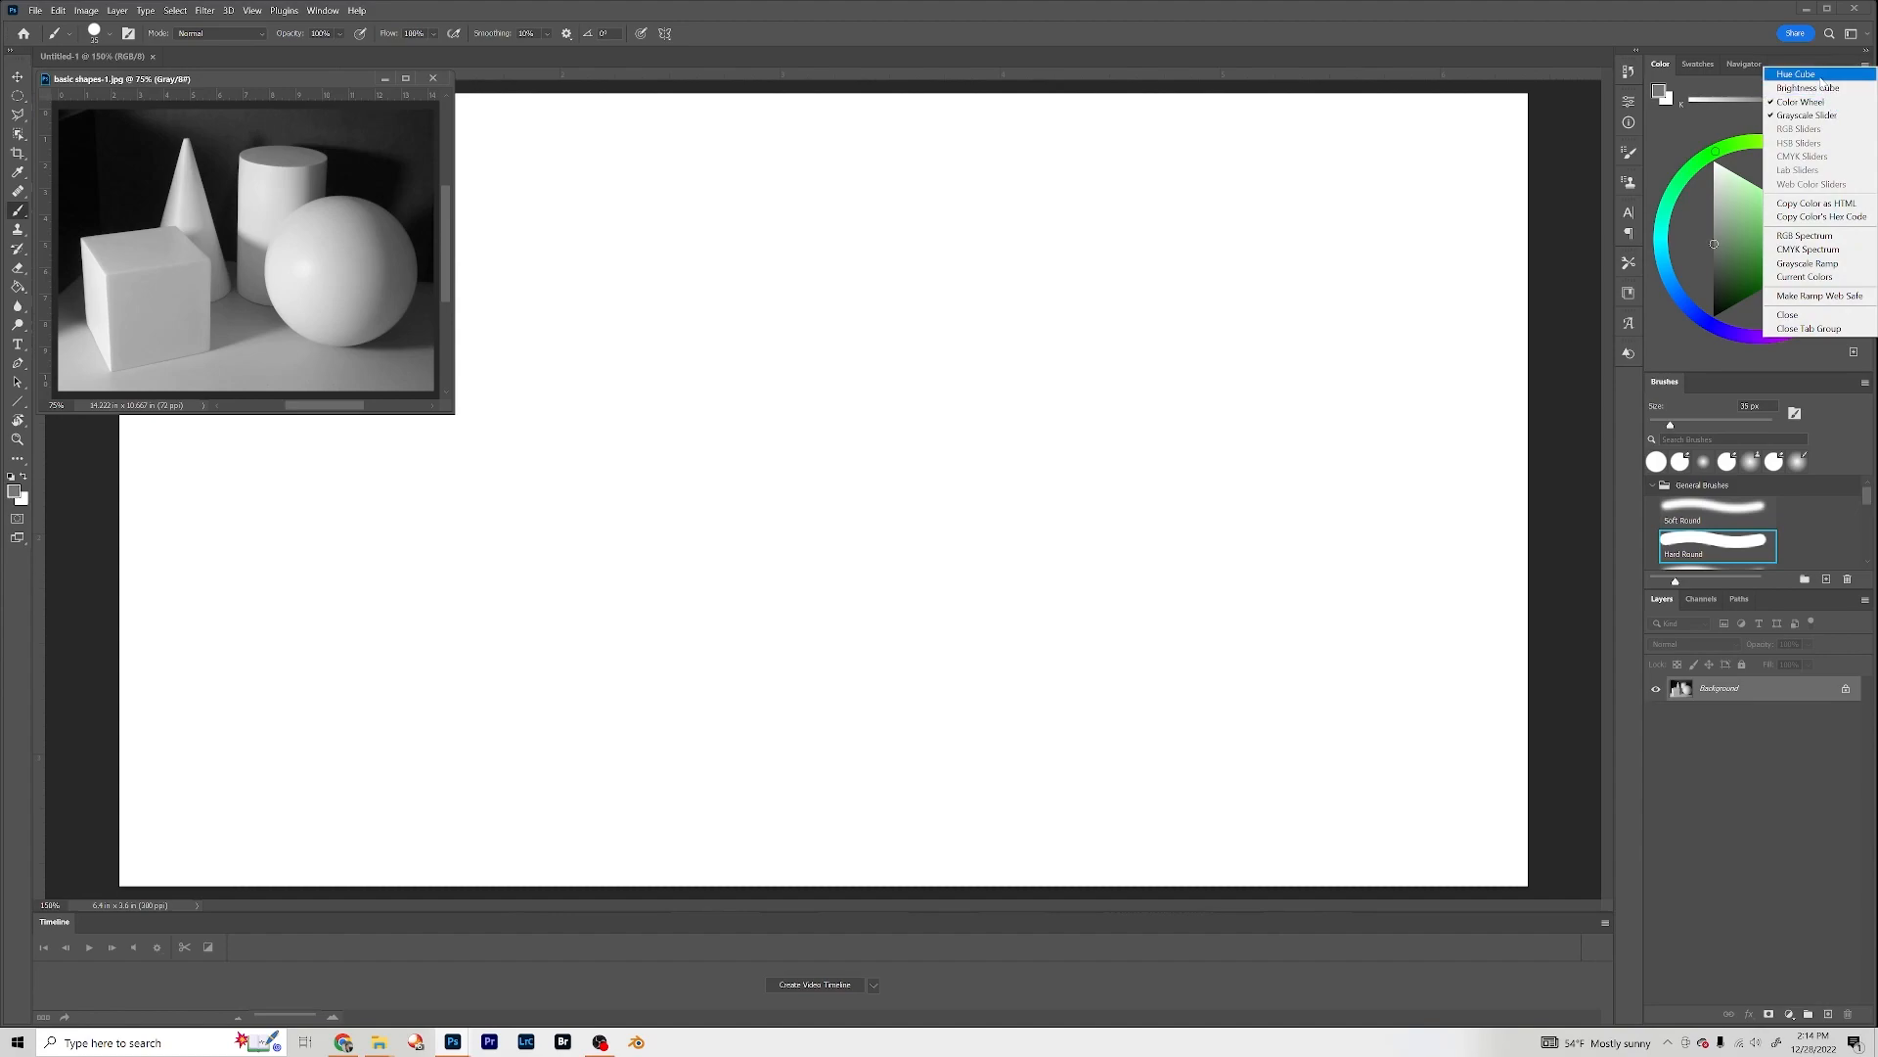
click(1819, 79)
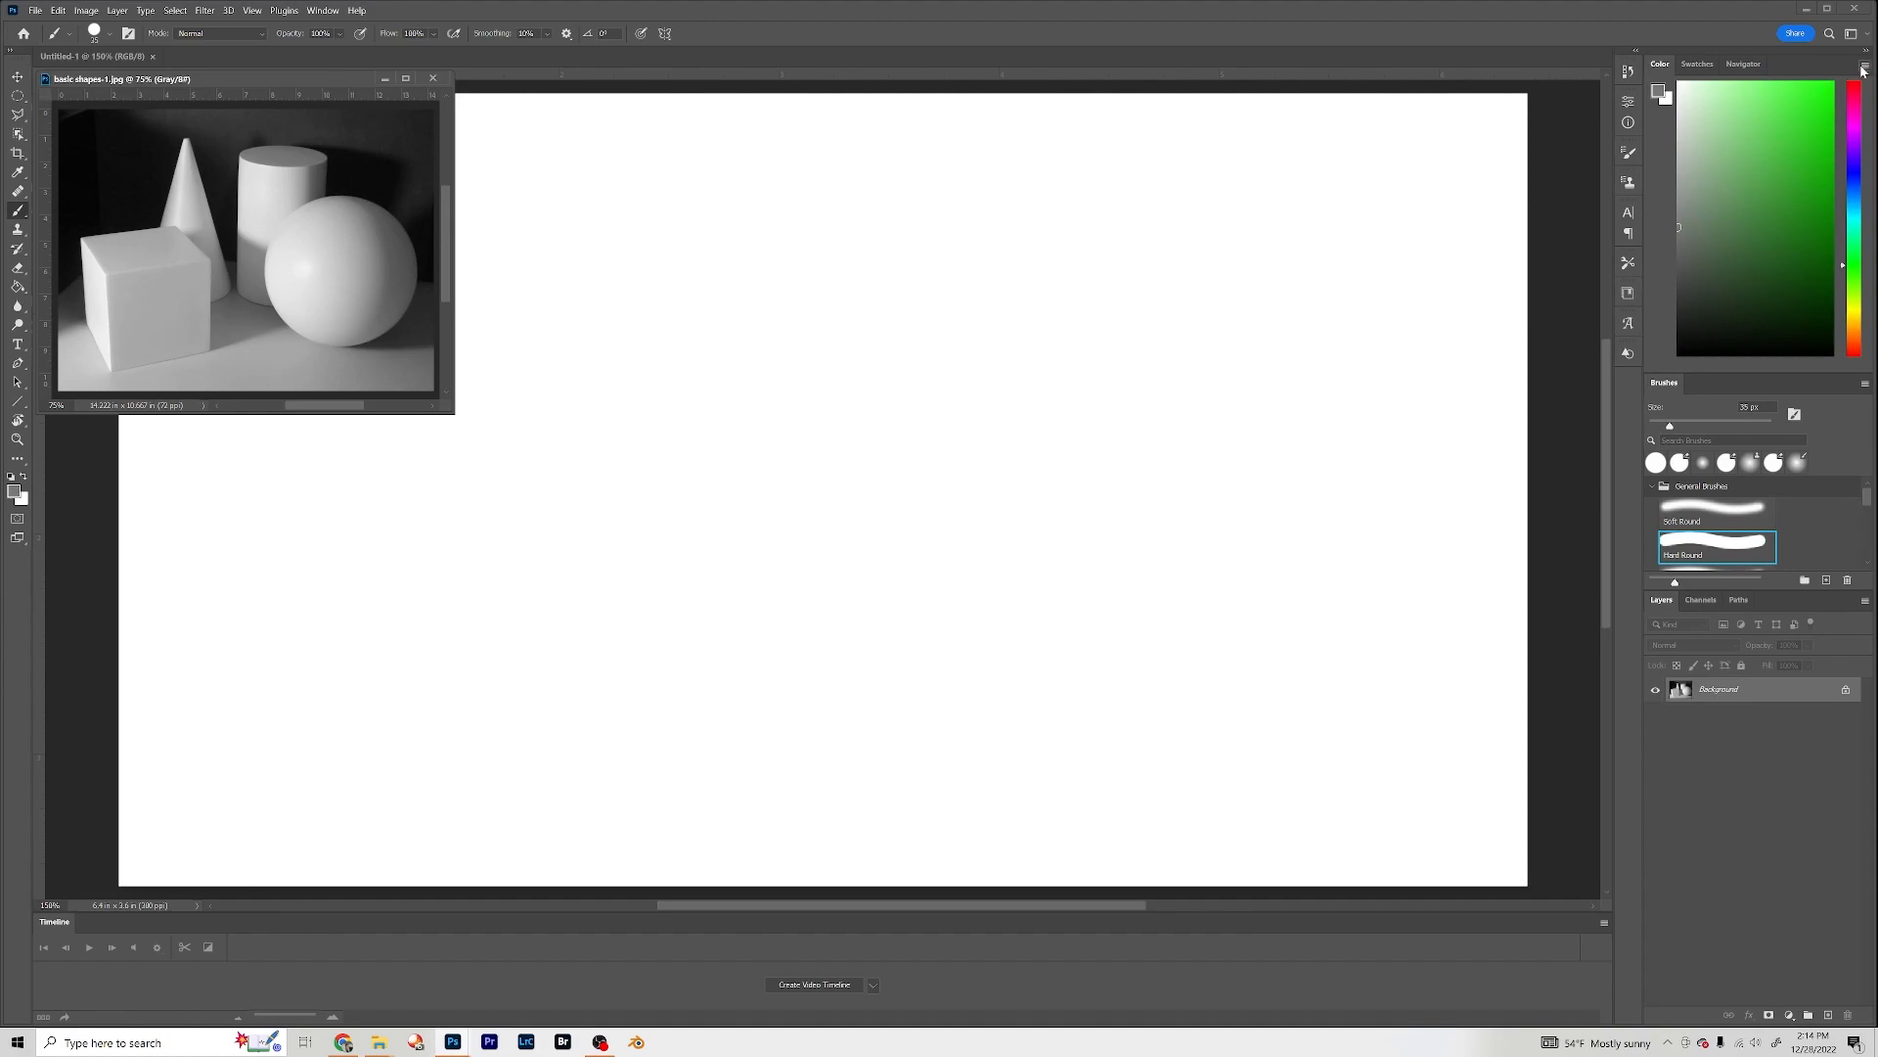
click(1797, 100)
click(1865, 66)
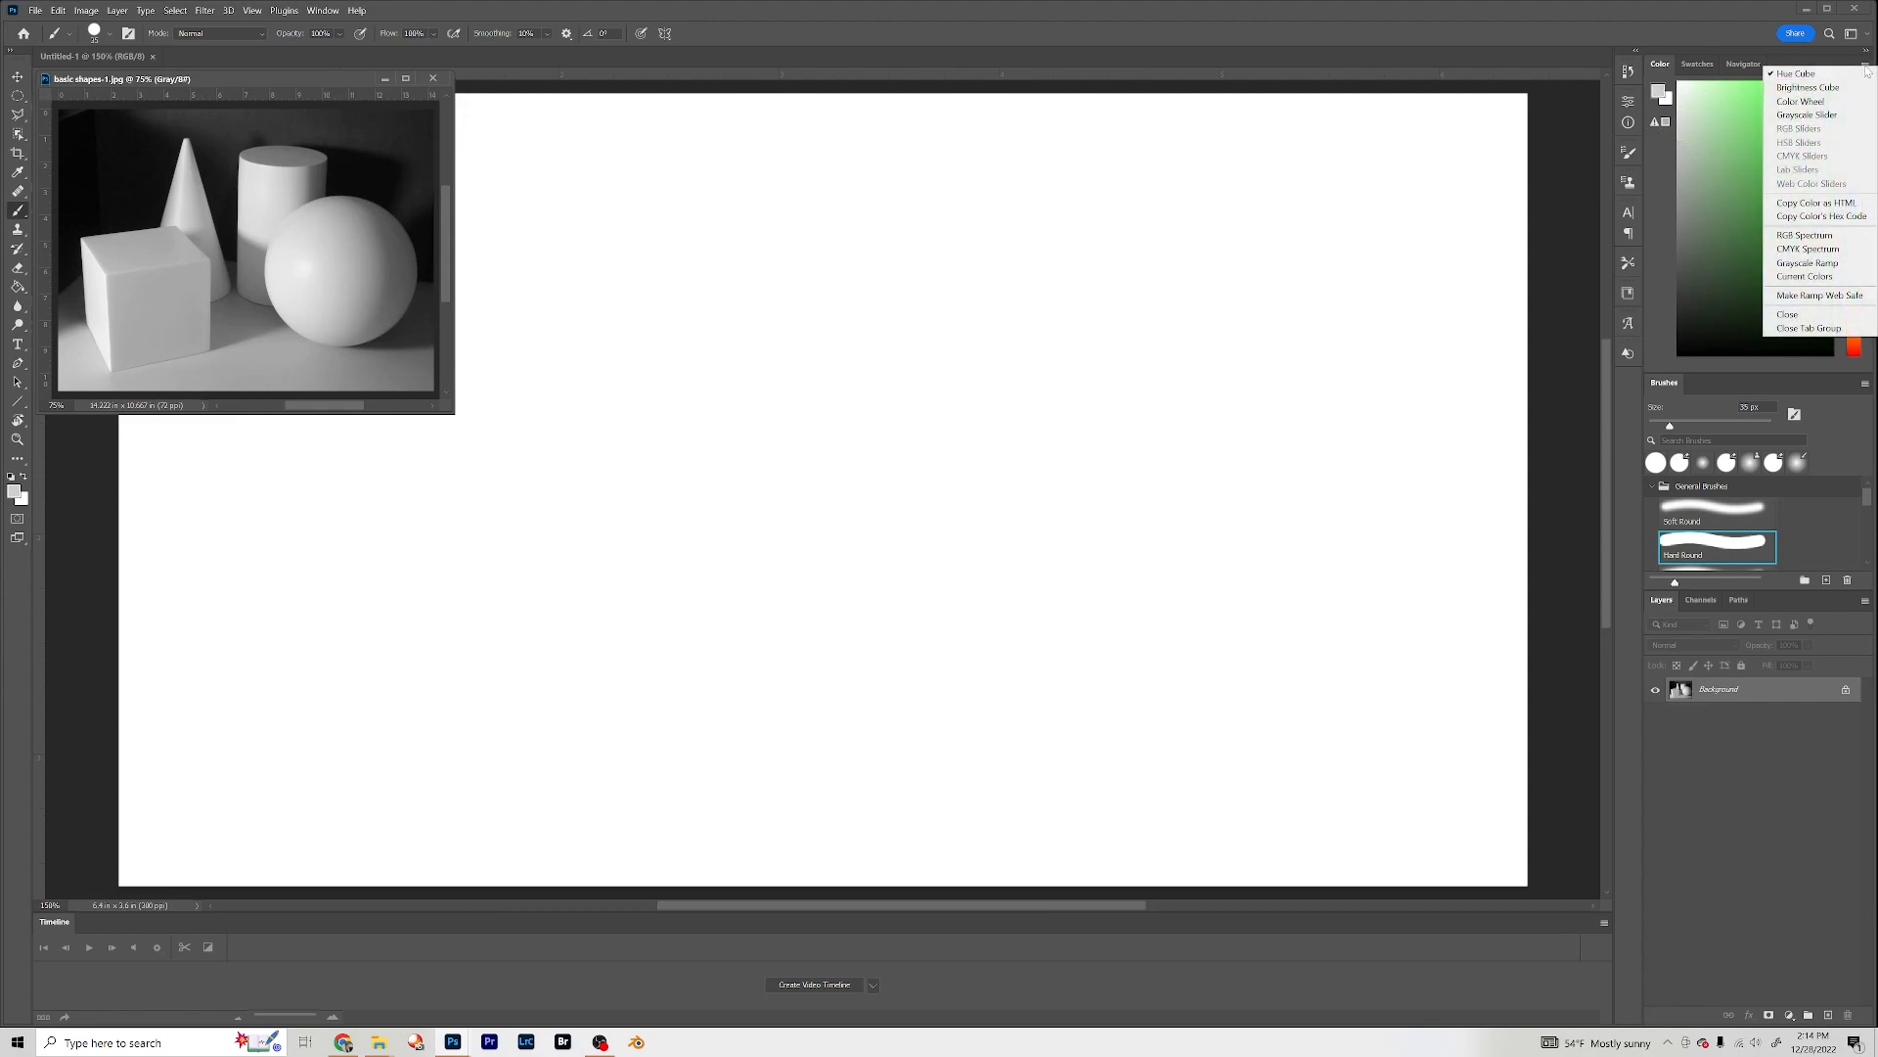
click(1824, 103)
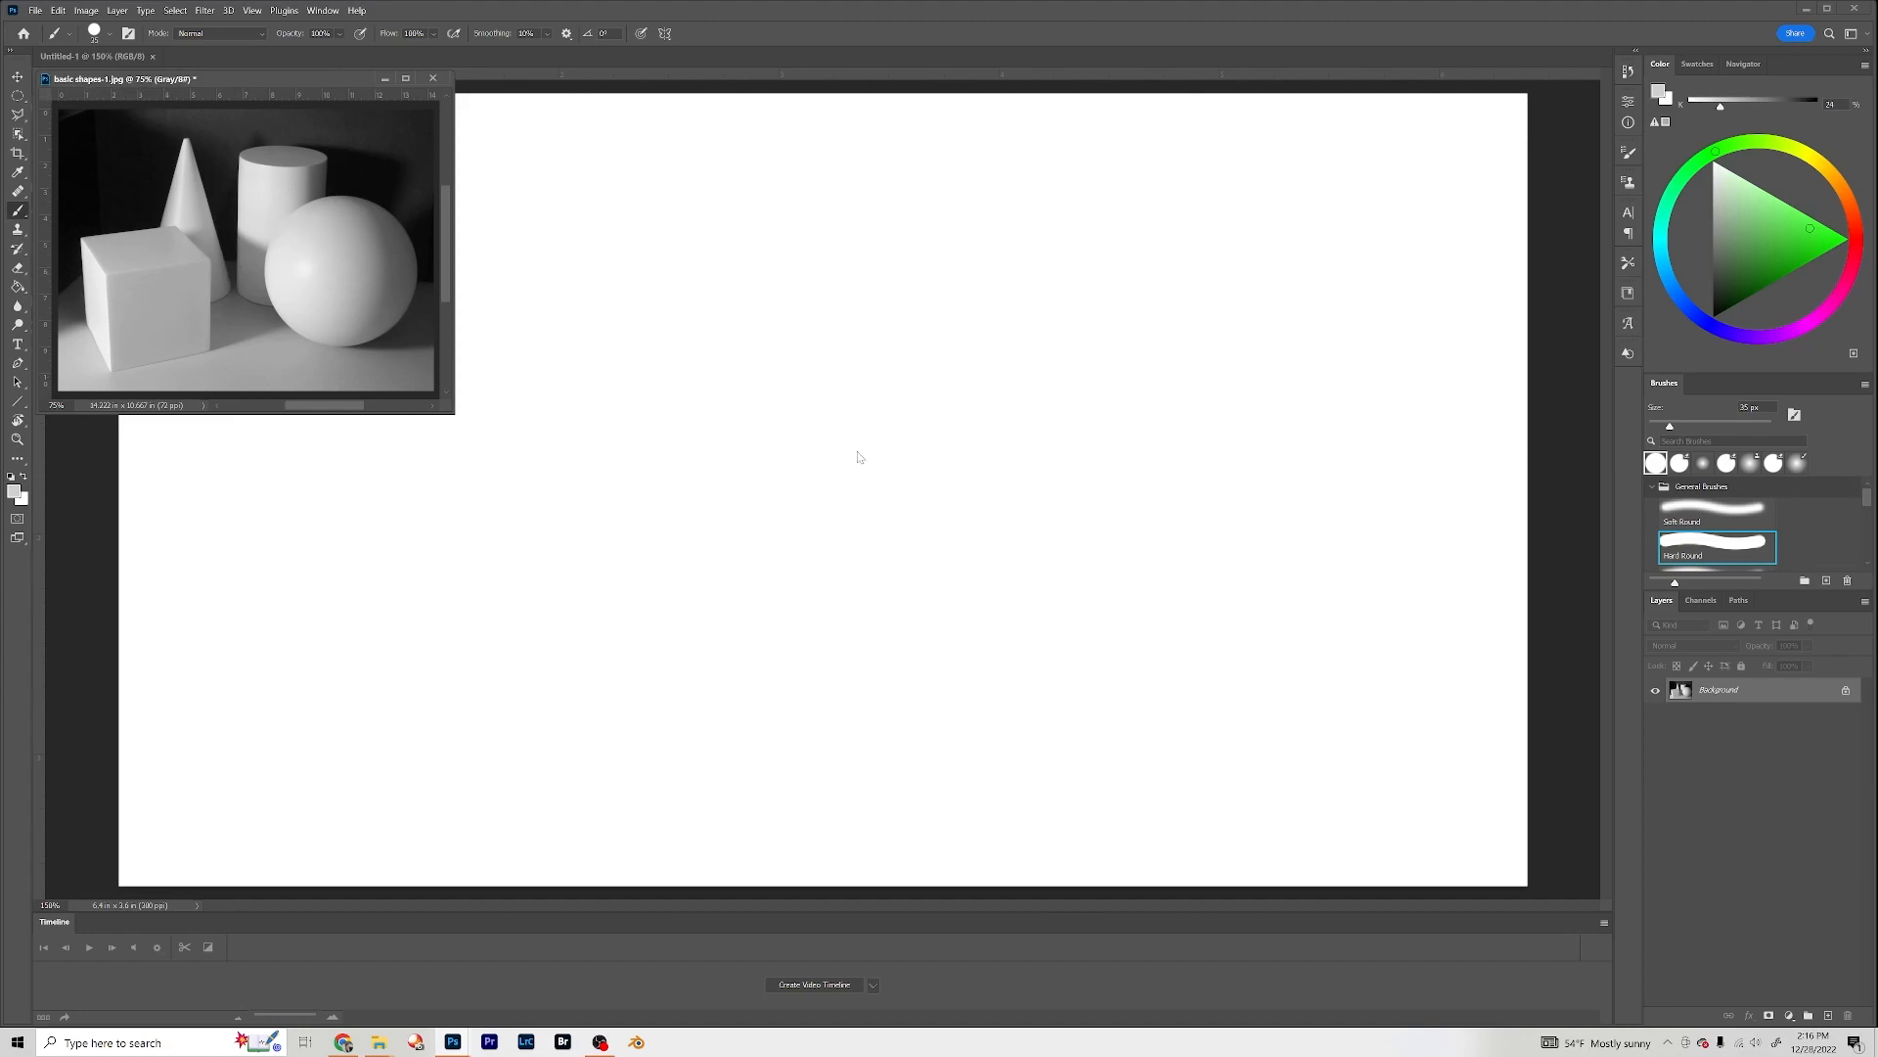
Step: Add a new layer to the Untitled-1 document and name it drawing
click(95, 59)
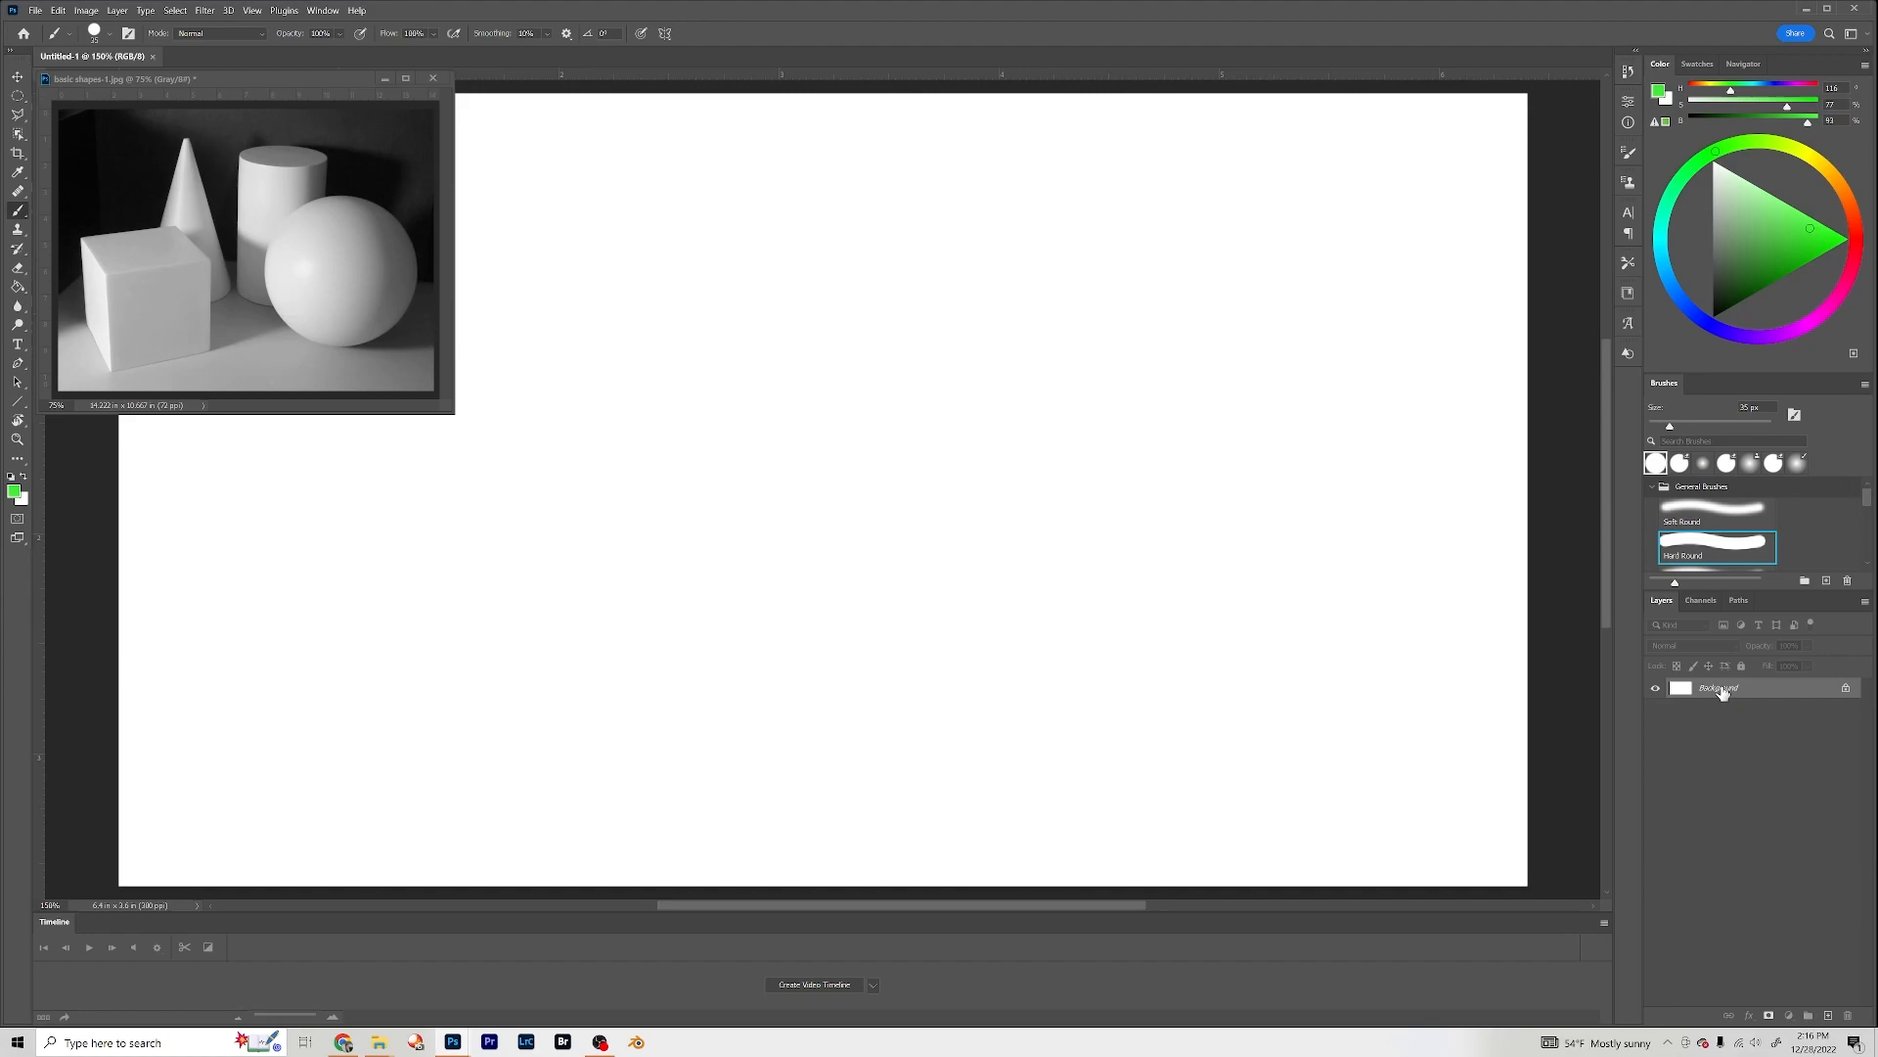
click(1829, 1017)
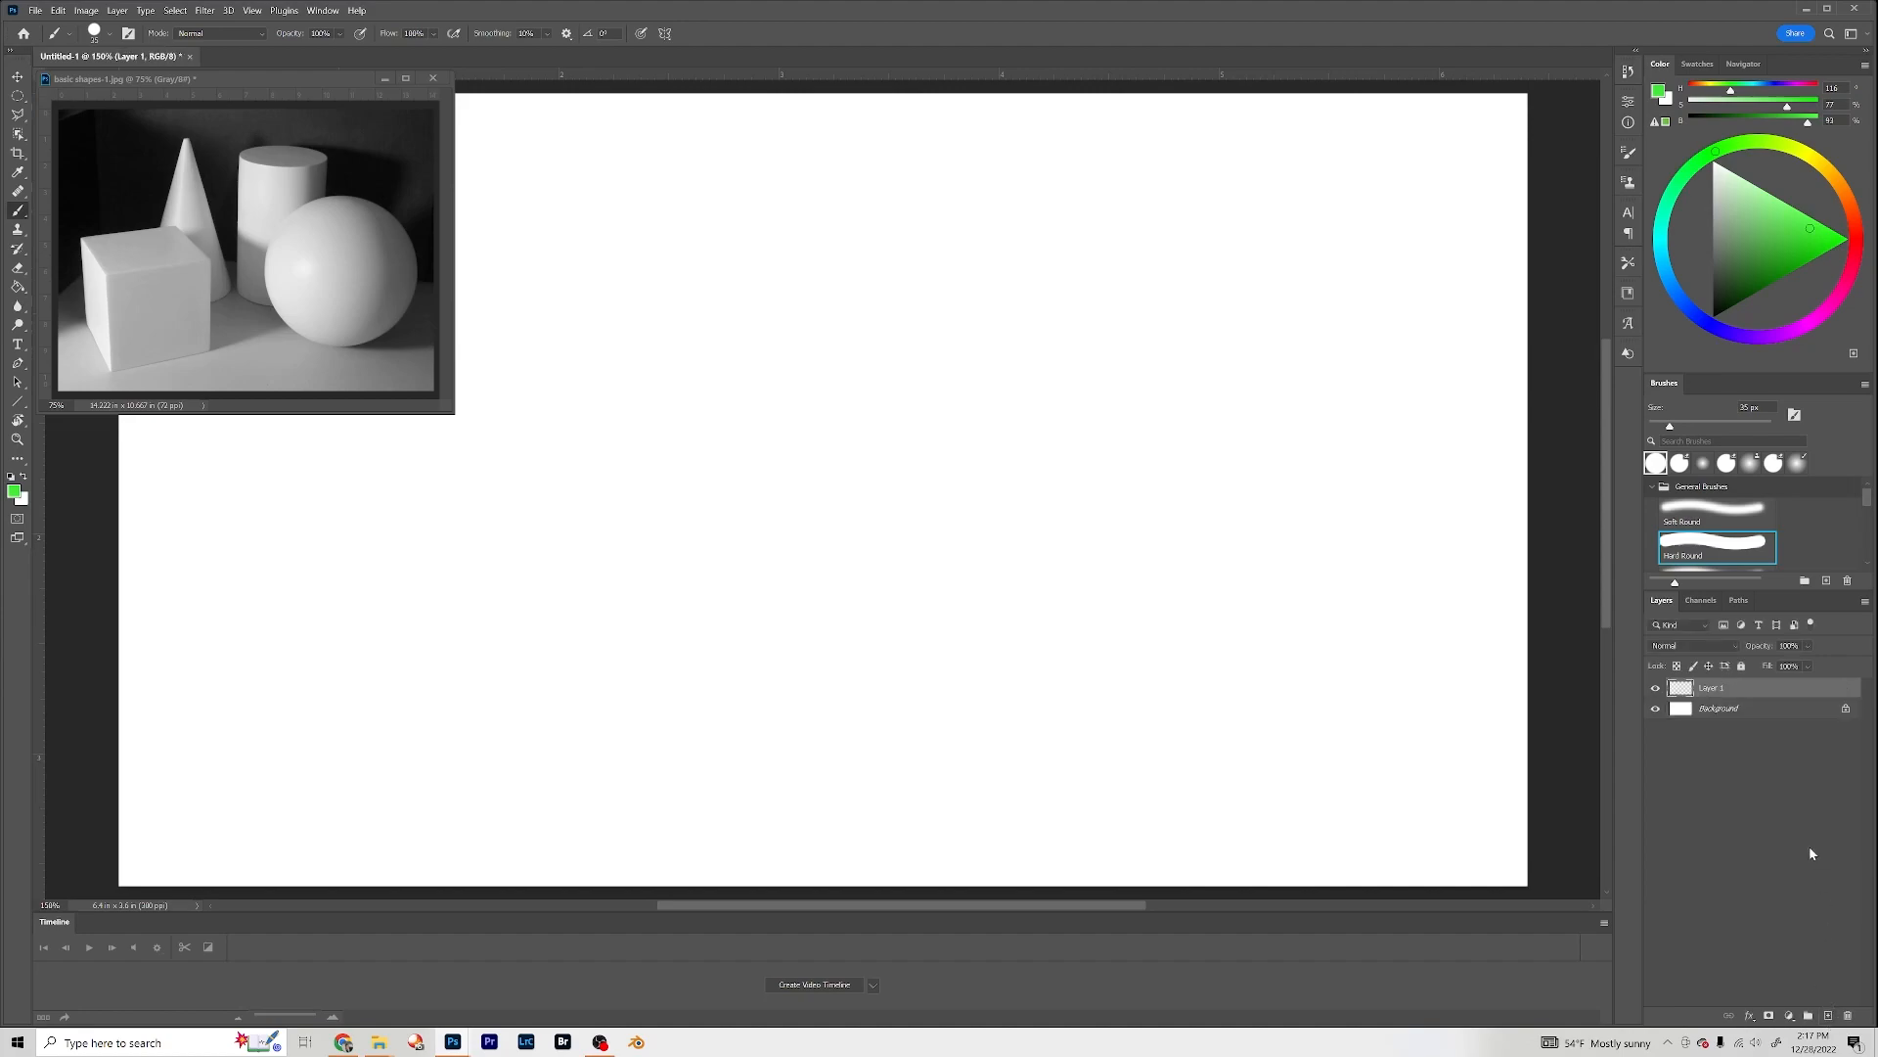
double_click(1714, 690)
text(d)
key(Return)
Step: Shrink the Hard Round brush to a thin line size and pick black as the painting color
key(bracketleft)
key(bracketleft)
click(1704, 308)
click(1714, 316)
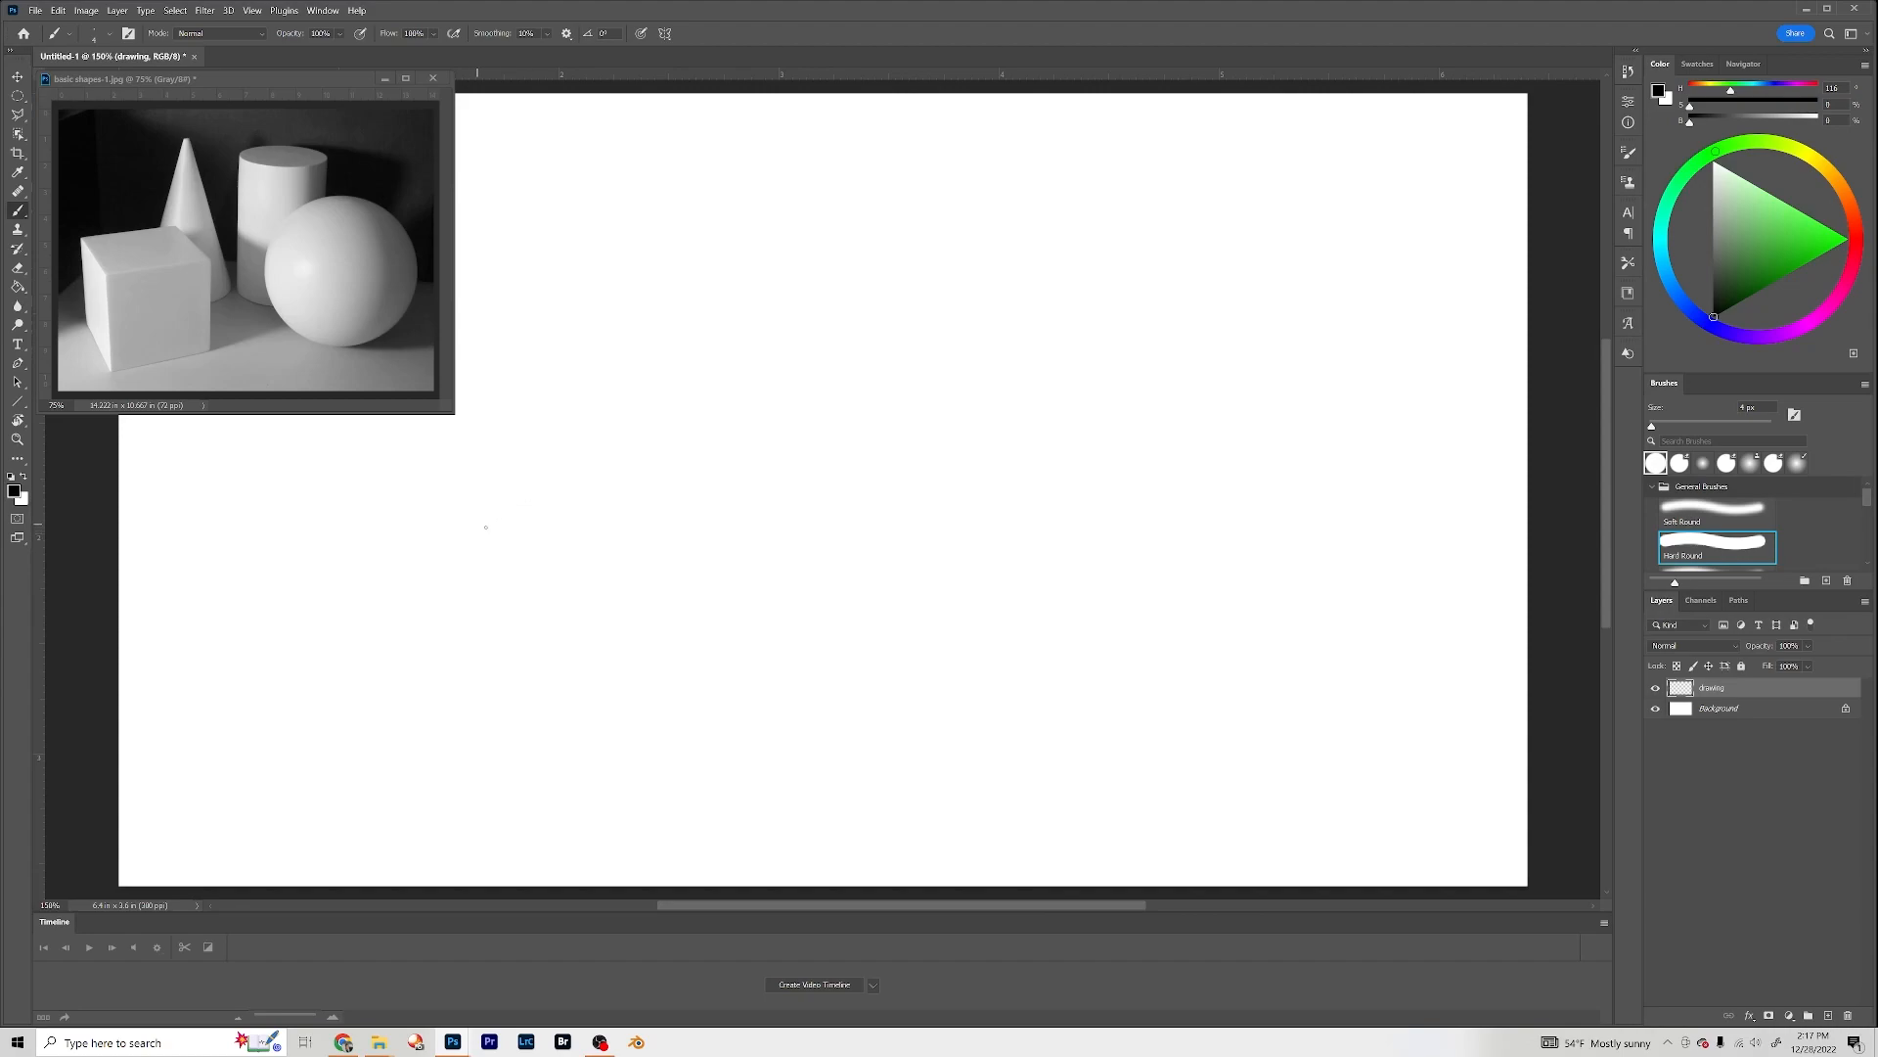
Step: Sketch the cube's outline and edges freehand in the left part of the canvas, following the reference image
drag(450, 476, 474, 731)
drag(467, 724, 592, 638)
drag(374, 595, 485, 754)
drag(356, 417, 376, 590)
drag(453, 471, 756, 403)
drag(511, 303, 680, 406)
drag(456, 360, 554, 335)
click(274, 78)
click(706, 416)
mouse_move(376, 540)
mouse_down()
mouse_move(473, 685)
mouse_move(646, 613)
mouse_up()
Step: Sketch the cone behind the cube, the cylinder in the middle, and the overlapping sphere to its right
drag(588, 134, 496, 345)
mouse_move(598, 111)
mouse_down()
mouse_move(600, 353)
mouse_move(746, 497)
mouse_up()
drag(821, 119, 794, 434)
mouse_move(822, 164)
mouse_down()
mouse_move(993, 165)
mouse_move(819, 484)
mouse_up()
drag(1024, 181, 996, 470)
drag(783, 510, 1037, 505)
drag(1076, 311, 1013, 323)
Step: Sketch the shadow edges on and around the shapes and the horizontal background lines on both sides
drag(670, 641, 852, 585)
drag(1210, 350, 978, 725)
drag(1025, 744, 1470, 743)
drag(1295, 567, 1527, 578)
drag(361, 525, 120, 530)
drag(128, 428, 343, 466)
mouse_move(1291, 456)
mouse_down()
mouse_move(1527, 473)
mouse_move(1486, 457)
mouse_up()
Step: Erase the stray sketch lines around the cube, cone, cylinder and the sphere's lower-left edge
key(e)
mouse_move(376, 596)
mouse_down()
mouse_move(470, 734)
mouse_move(420, 671)
mouse_move(499, 723)
mouse_move(675, 641)
mouse_up()
drag(836, 626, 920, 758)
drag(232, 34, 323, 34)
drag(833, 626, 1022, 778)
drag(505, 235, 508, 328)
drag(821, 142, 839, 122)
drag(1047, 176, 1042, 210)
drag(1003, 237, 826, 210)
drag(905, 227, 1017, 223)
Step: Clean up the extra lines inside and along the sphere and the surplus background line to its right
drag(919, 732, 1164, 771)
mouse_move(1013, 382)
mouse_down()
mouse_move(1066, 373)
mouse_move(1245, 499)
mouse_up()
drag(1284, 636, 1208, 748)
drag(1208, 748, 1243, 667)
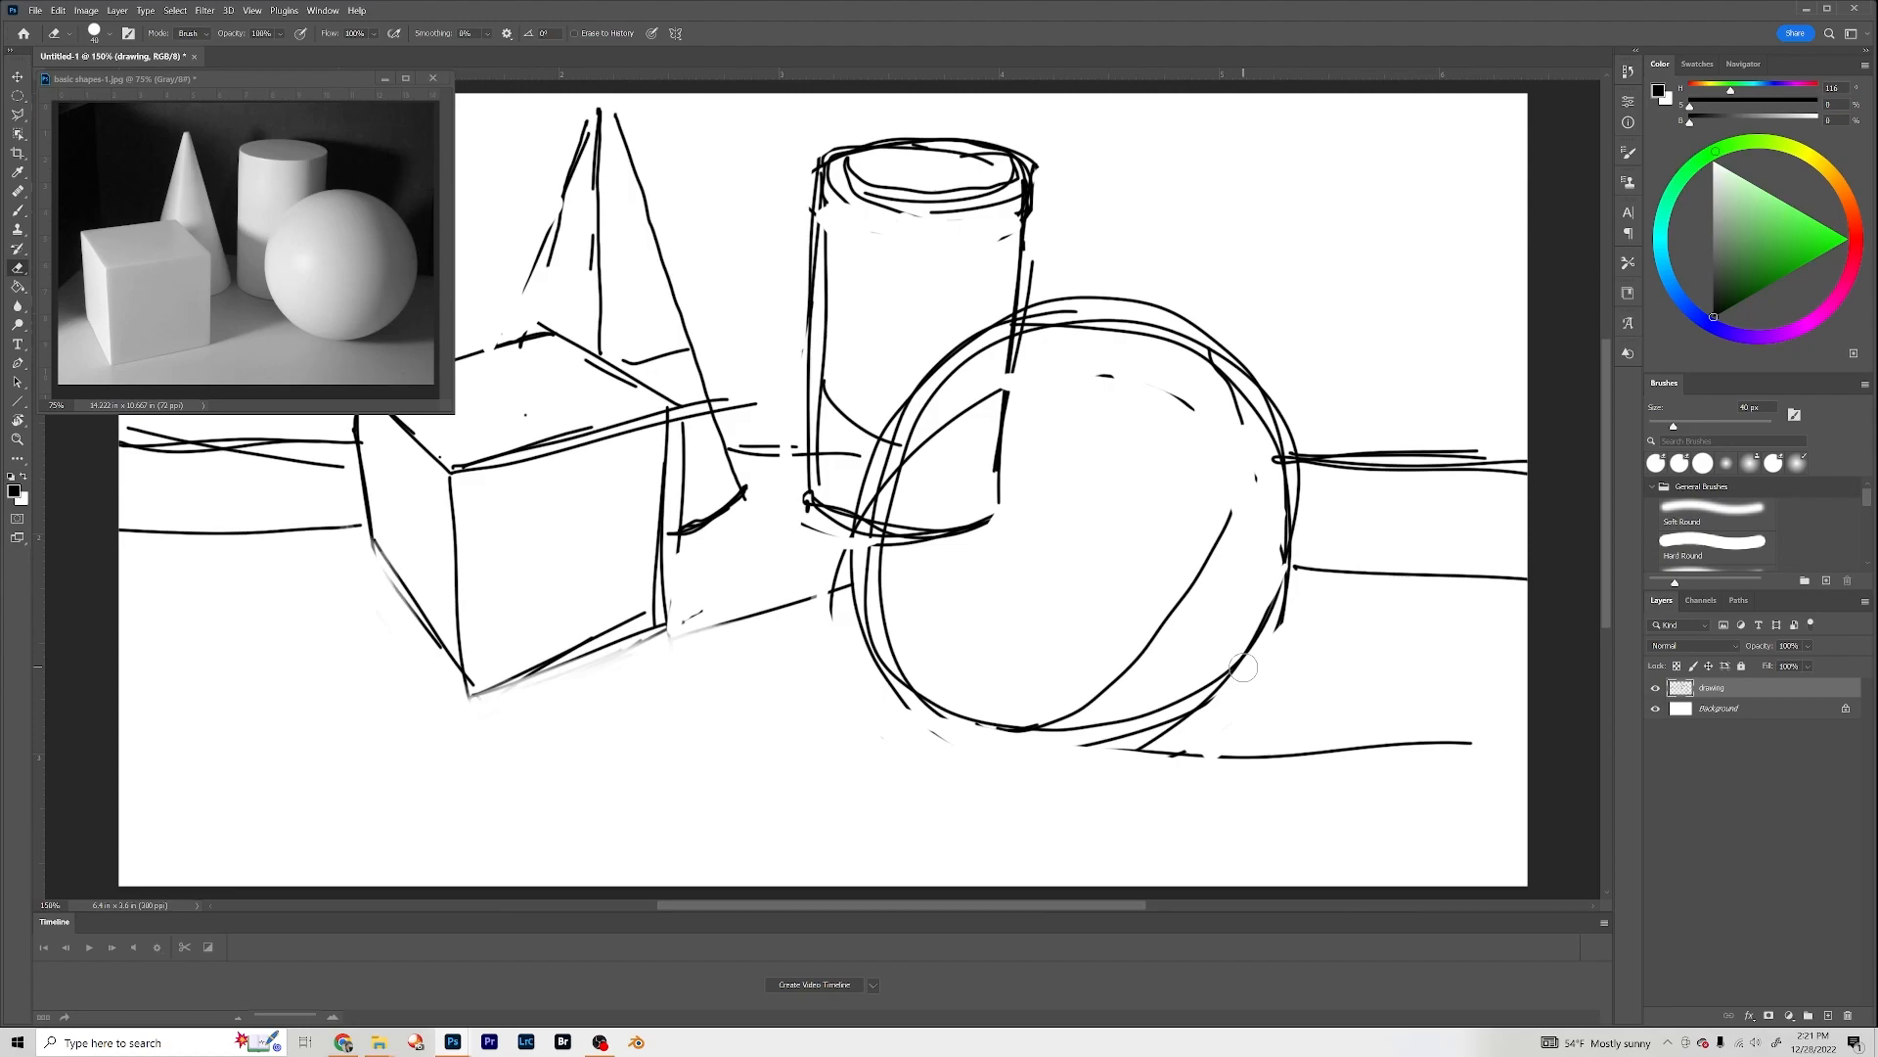
mouse_move(1541, 472)
mouse_down()
mouse_move(1404, 481)
mouse_move(1346, 475)
mouse_move(1522, 462)
mouse_move(1321, 455)
mouse_up()
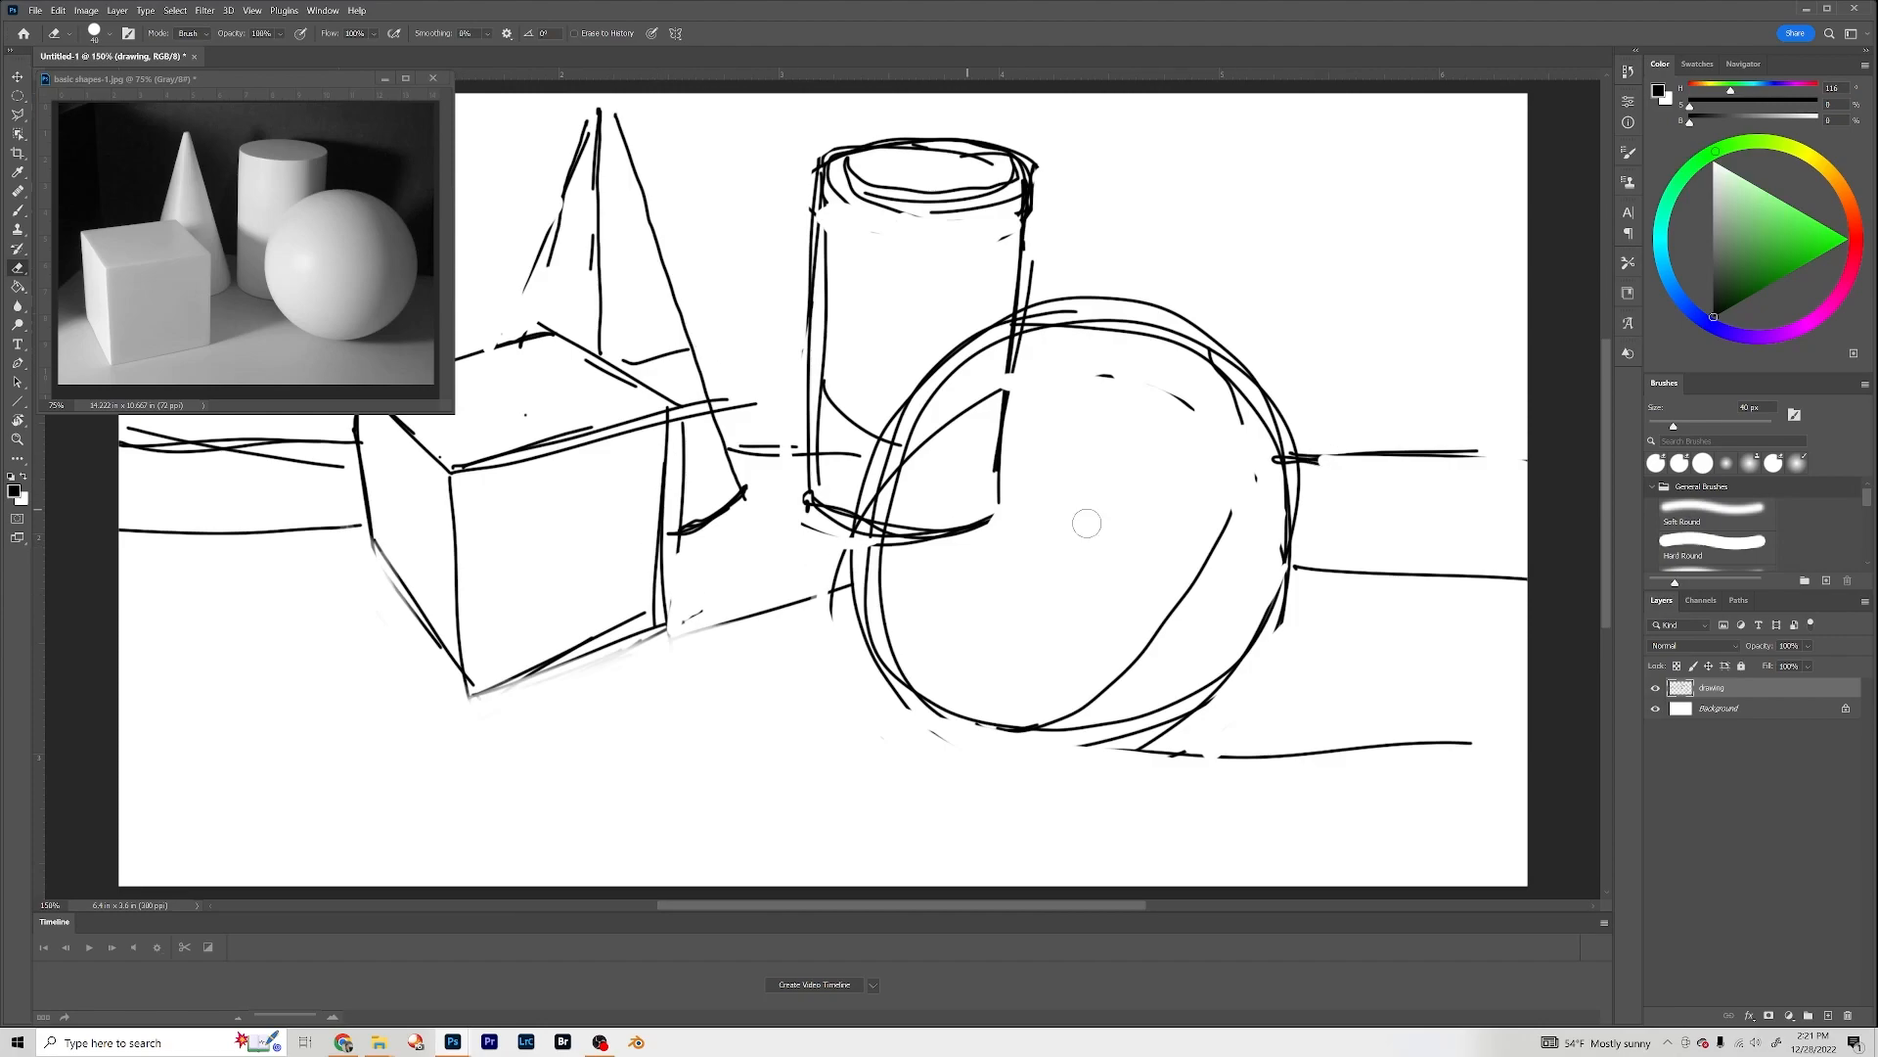
Step: Add a new layer above the drawing layer and name it cube
click(1827, 1016)
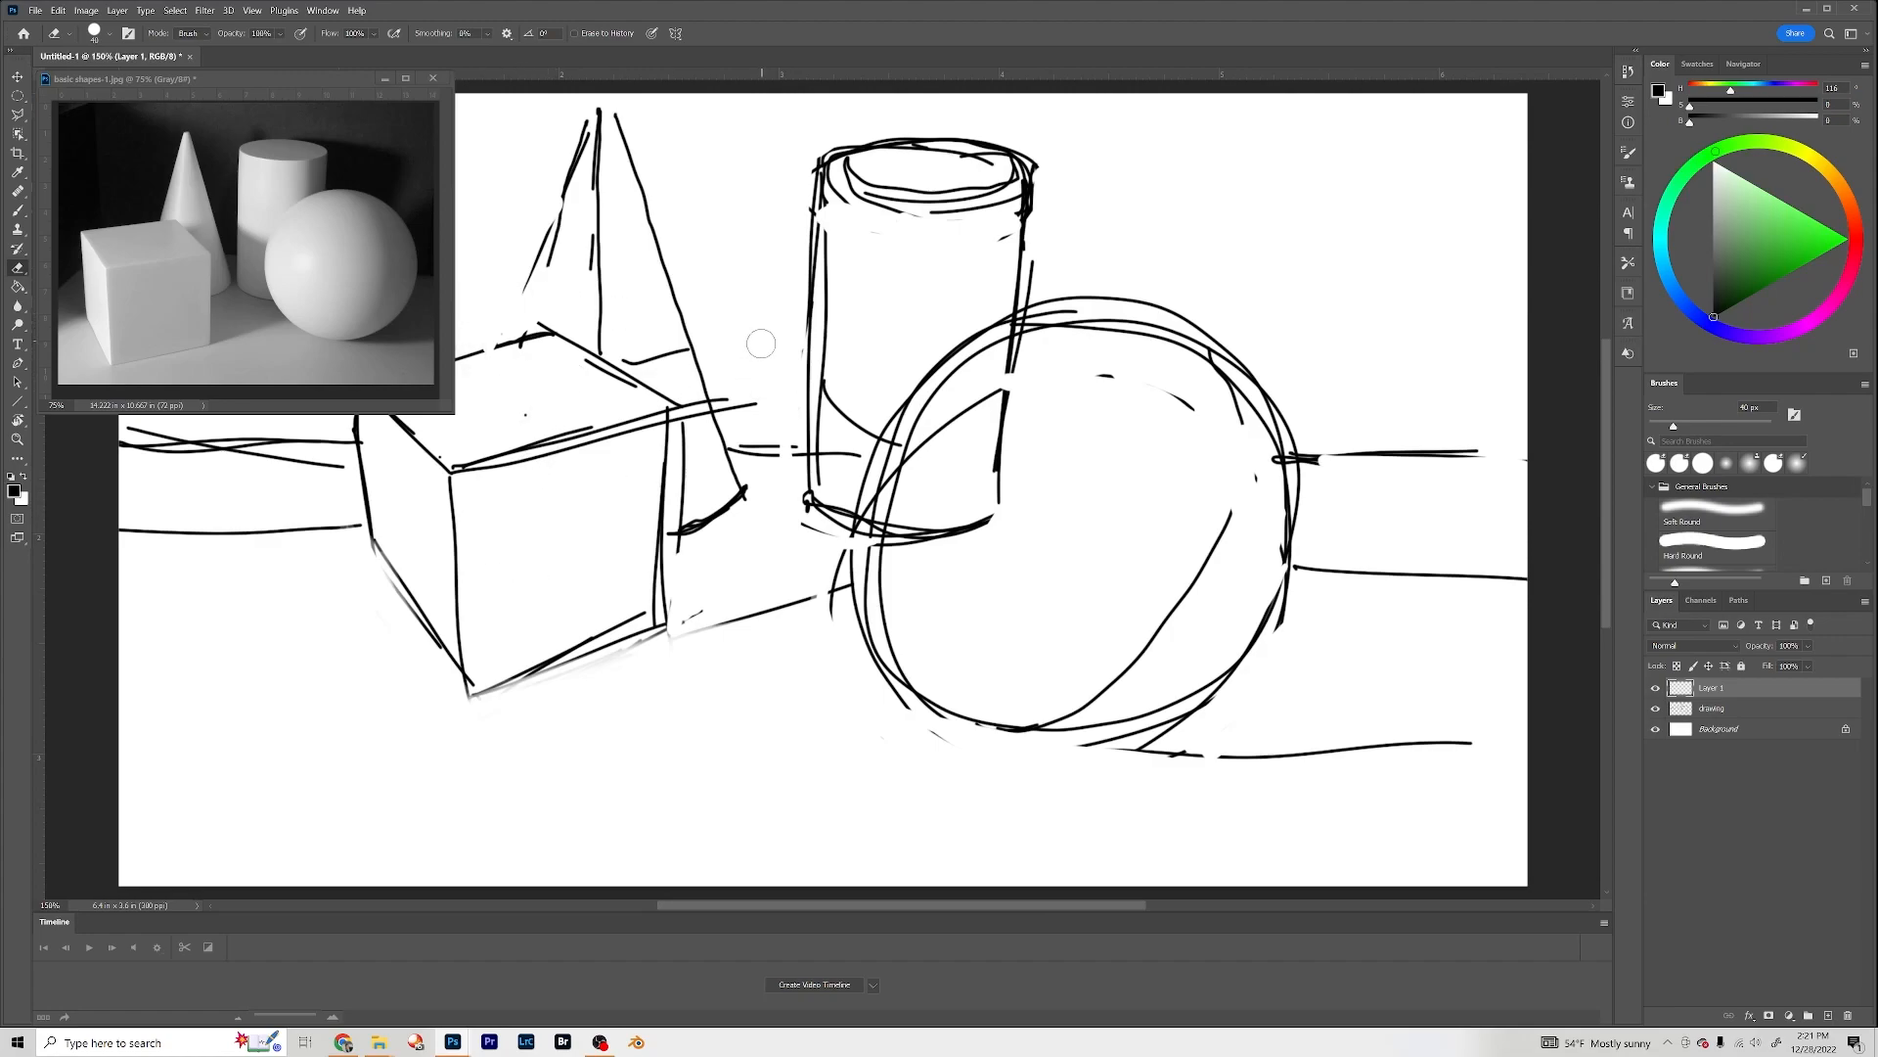
drag(776, 335, 838, 429)
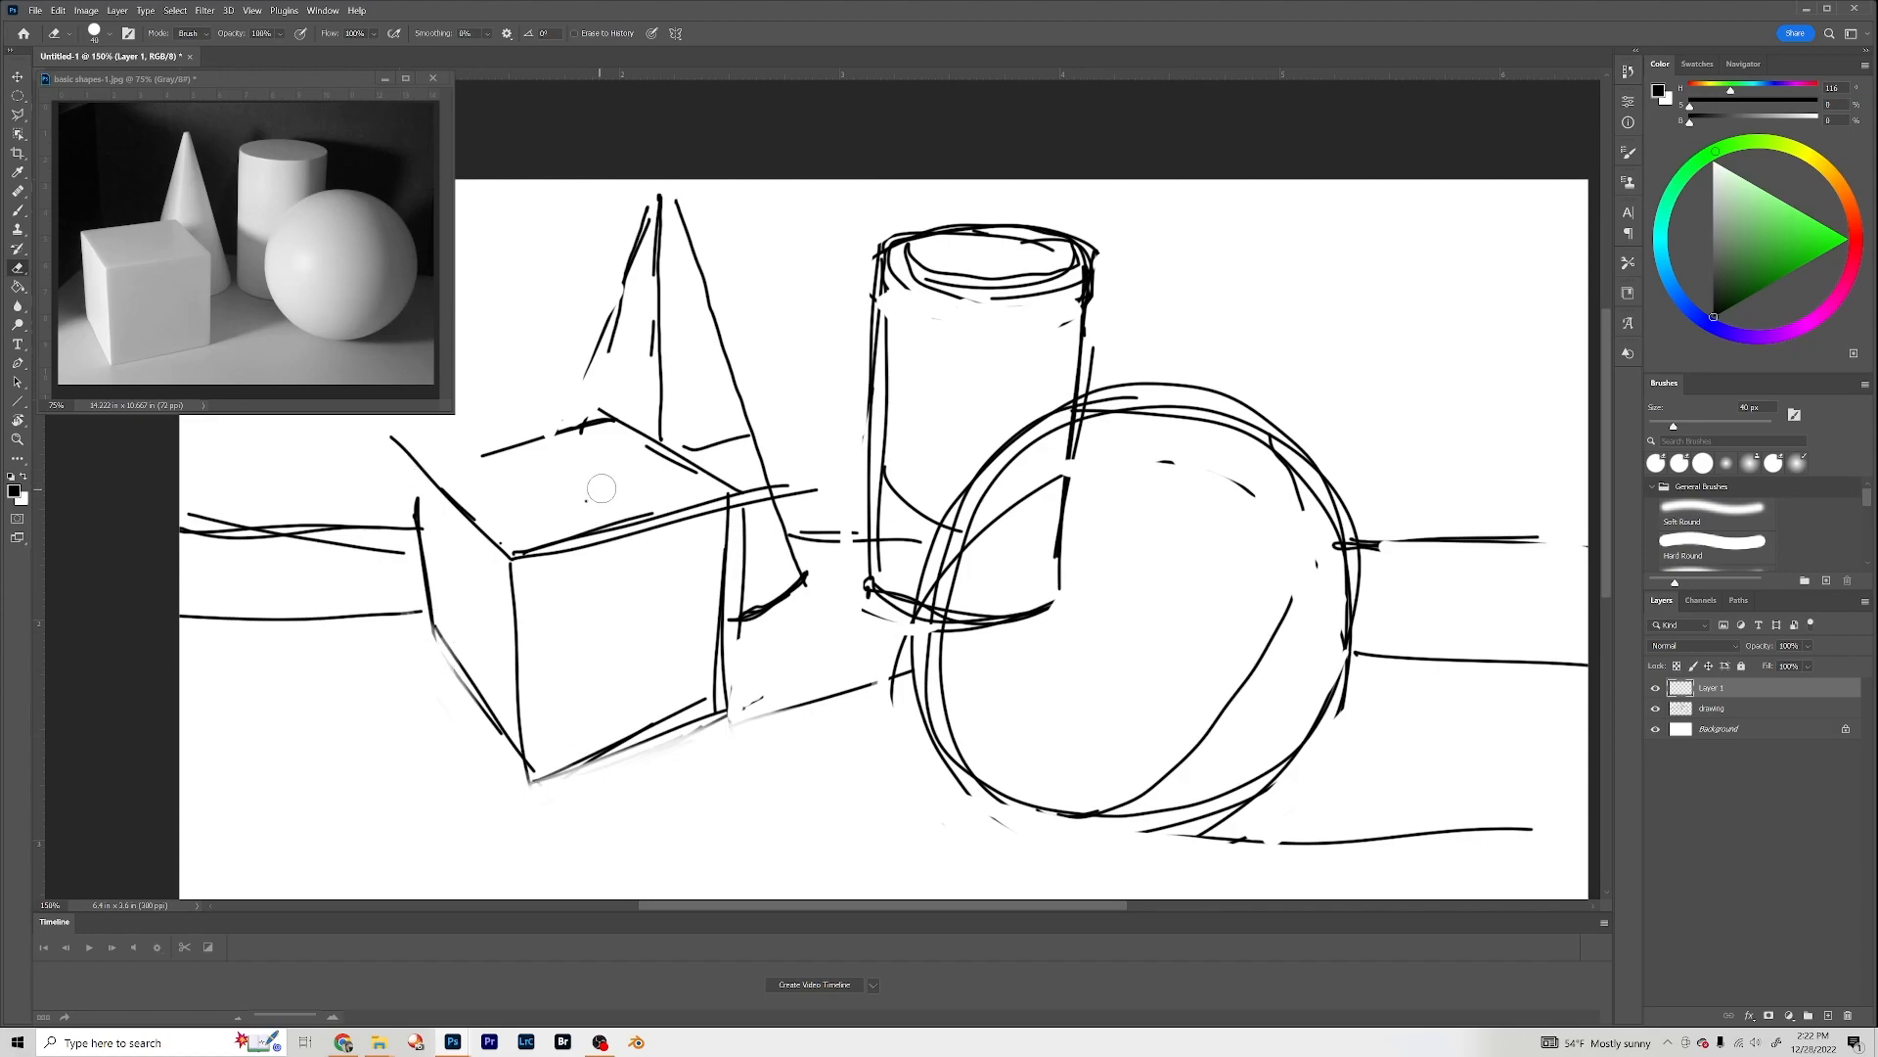
drag(717, 432, 690, 448)
double_click(1710, 689)
text(c)
key(Return)
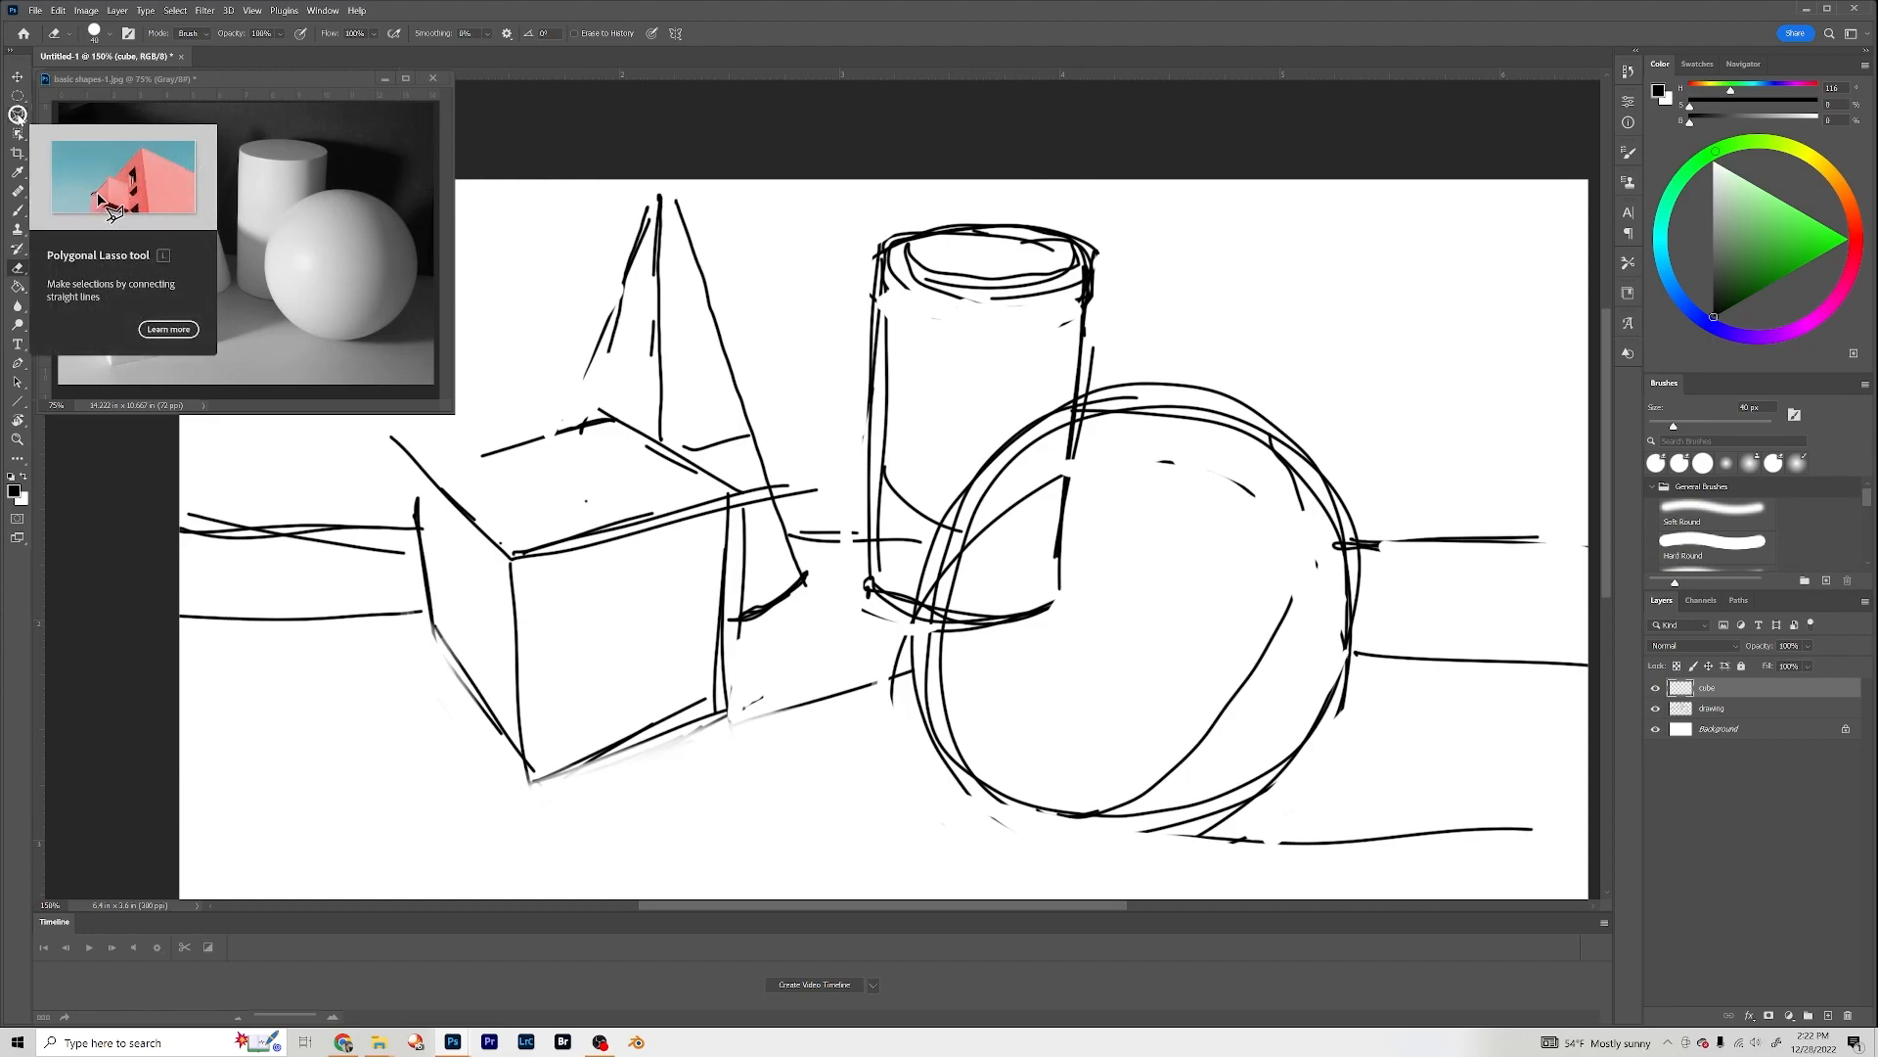
Step: Select the cube's whole silhouette with the Polygonal Lasso tool, following its sketched corners
click(17, 114)
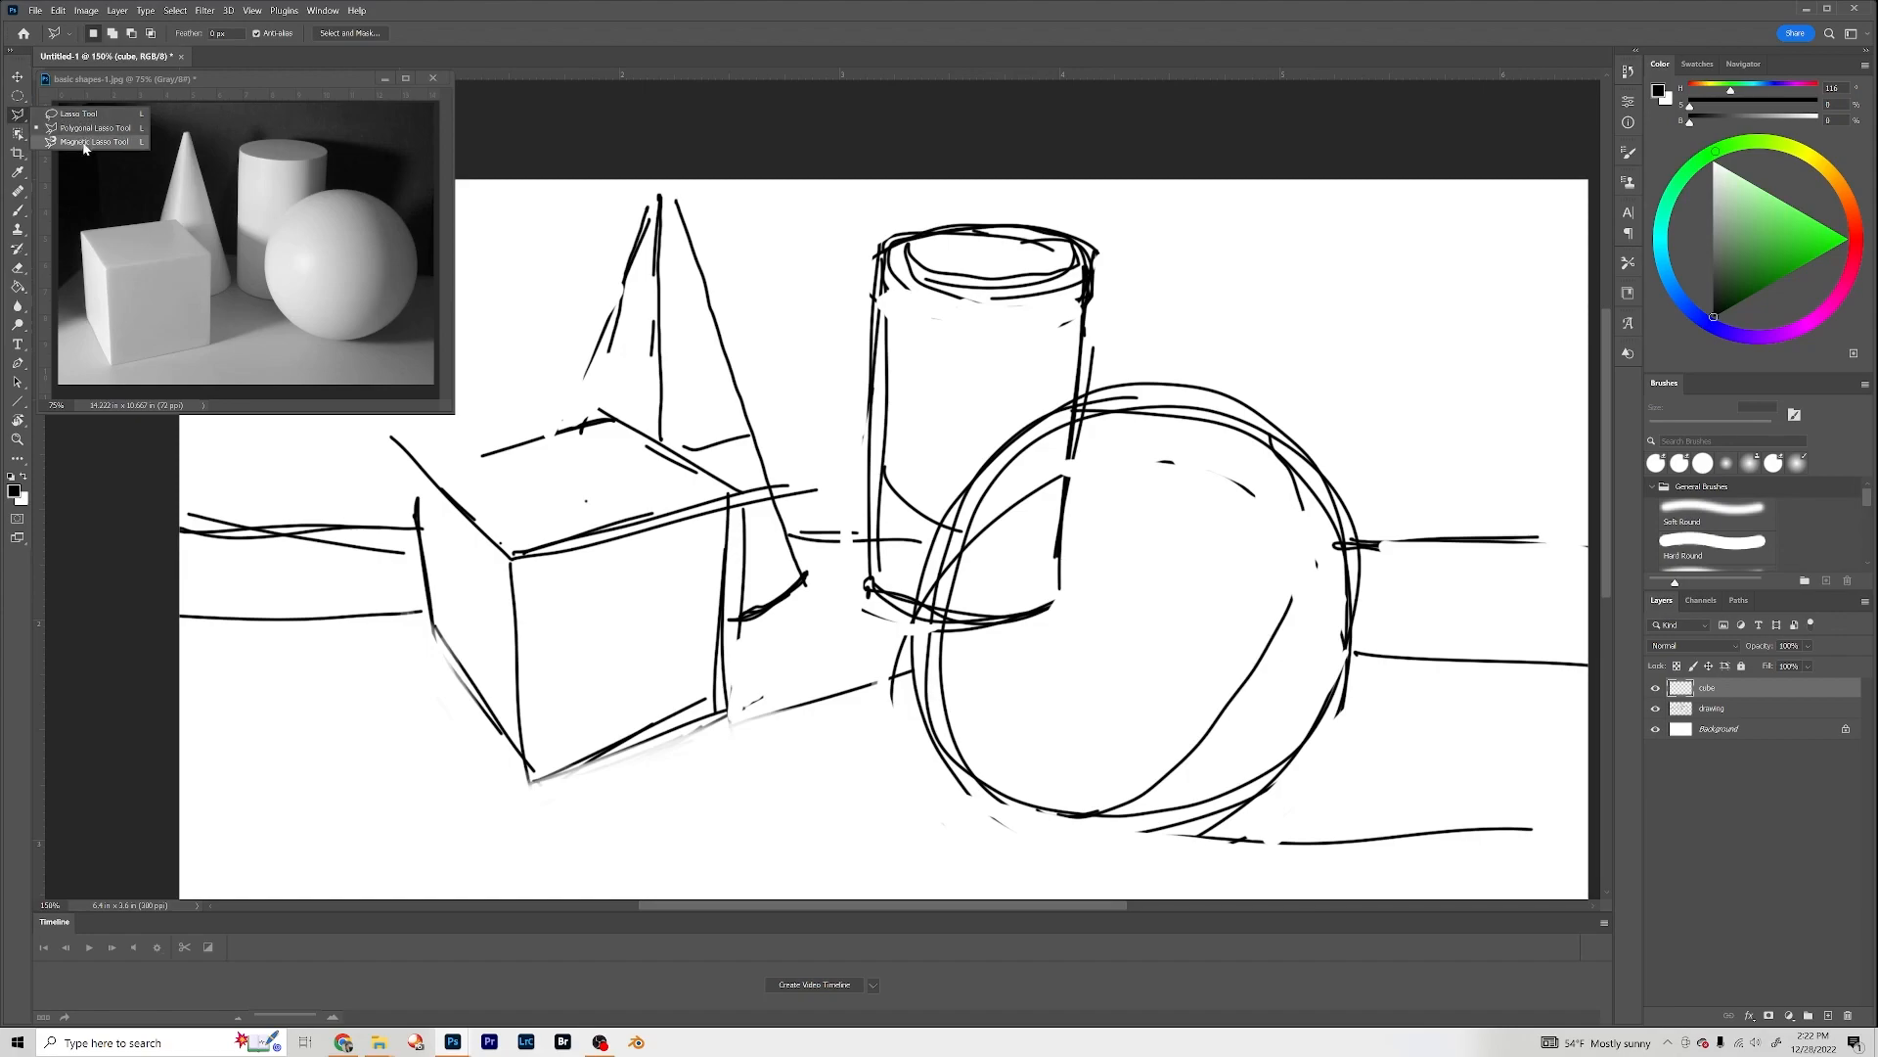
click(85, 129)
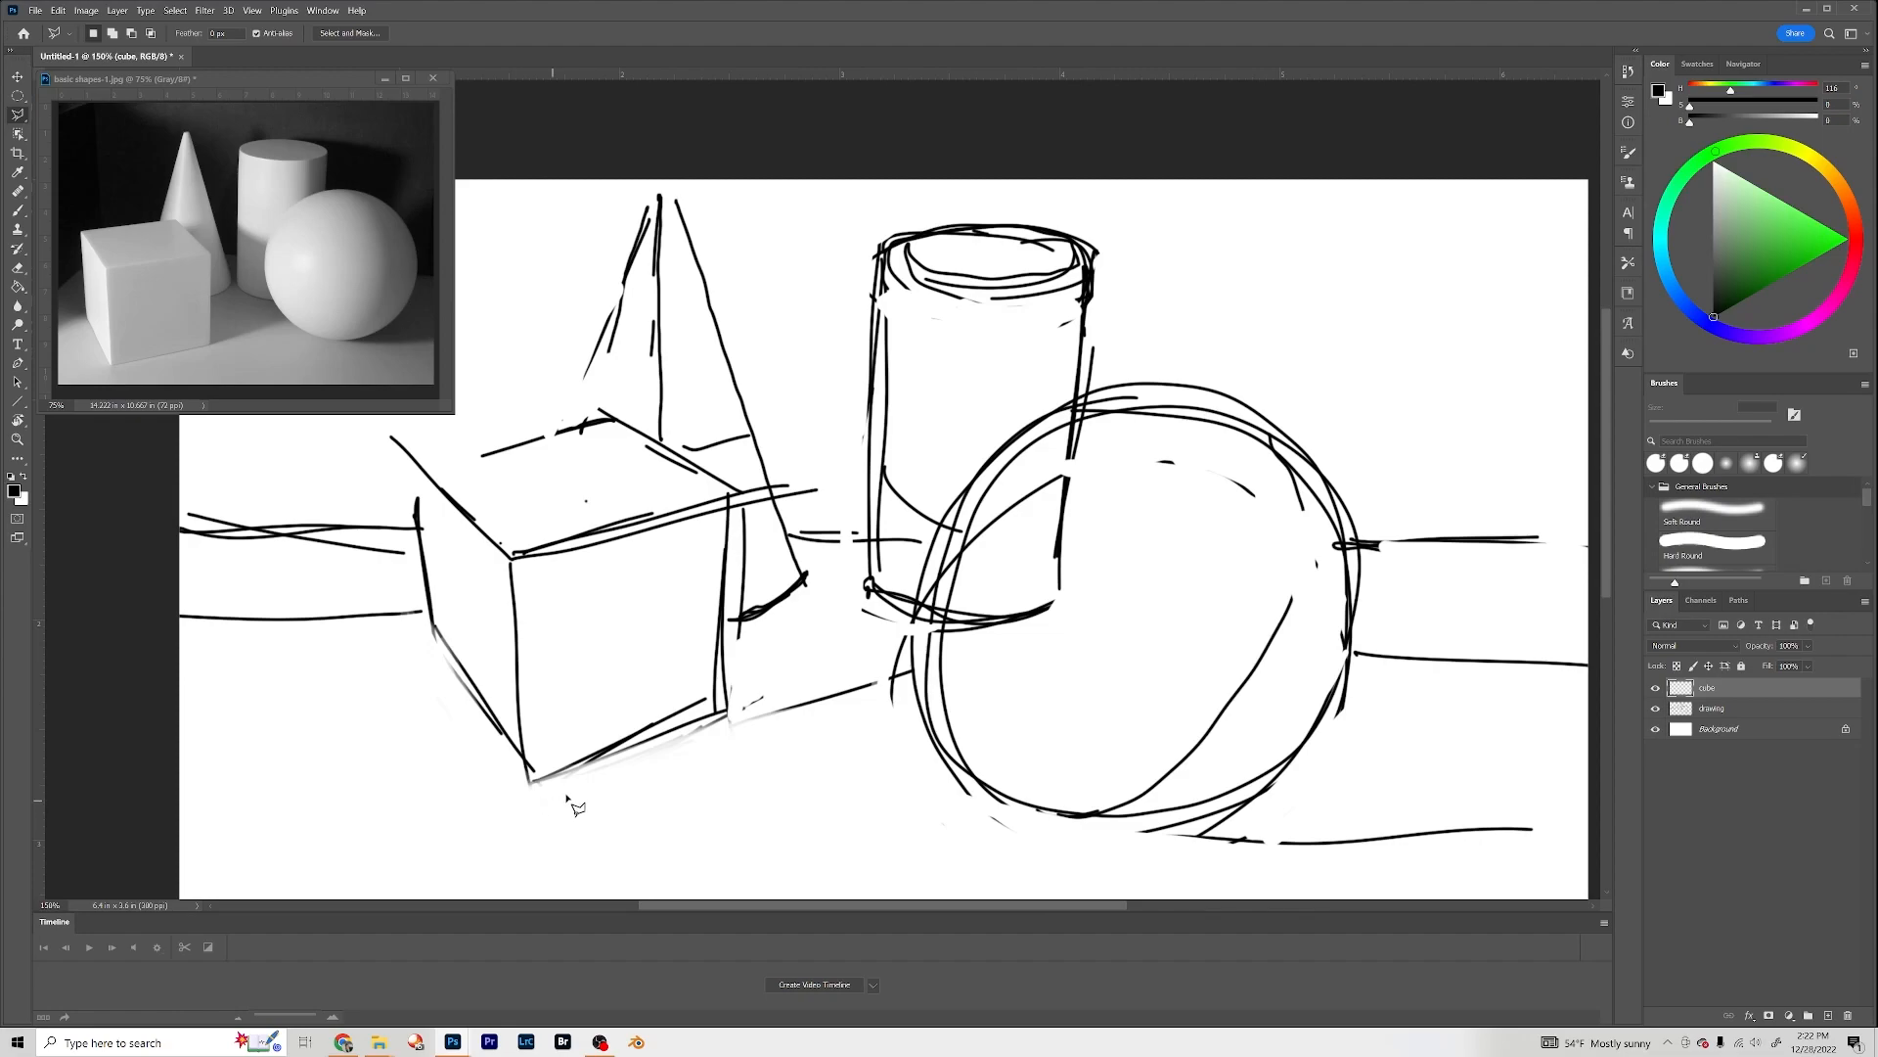
click(531, 782)
click(732, 707)
click(738, 492)
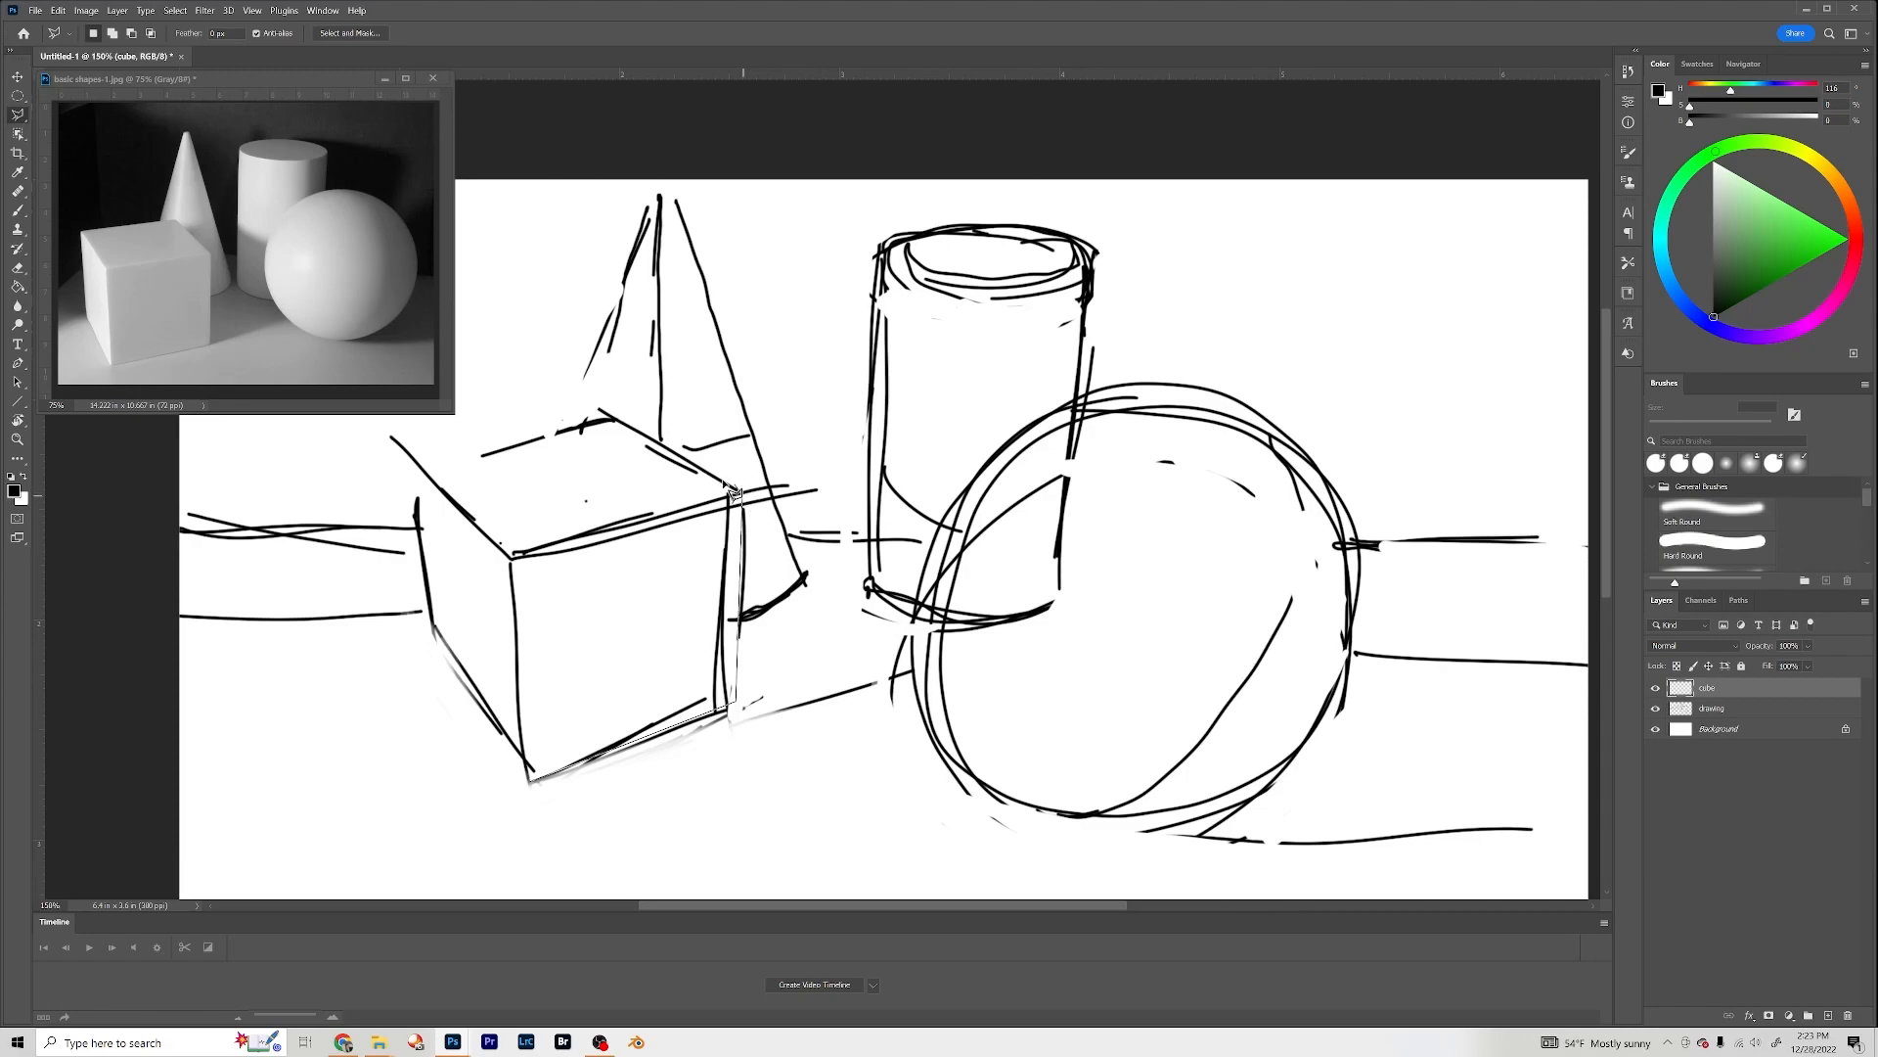
click(609, 418)
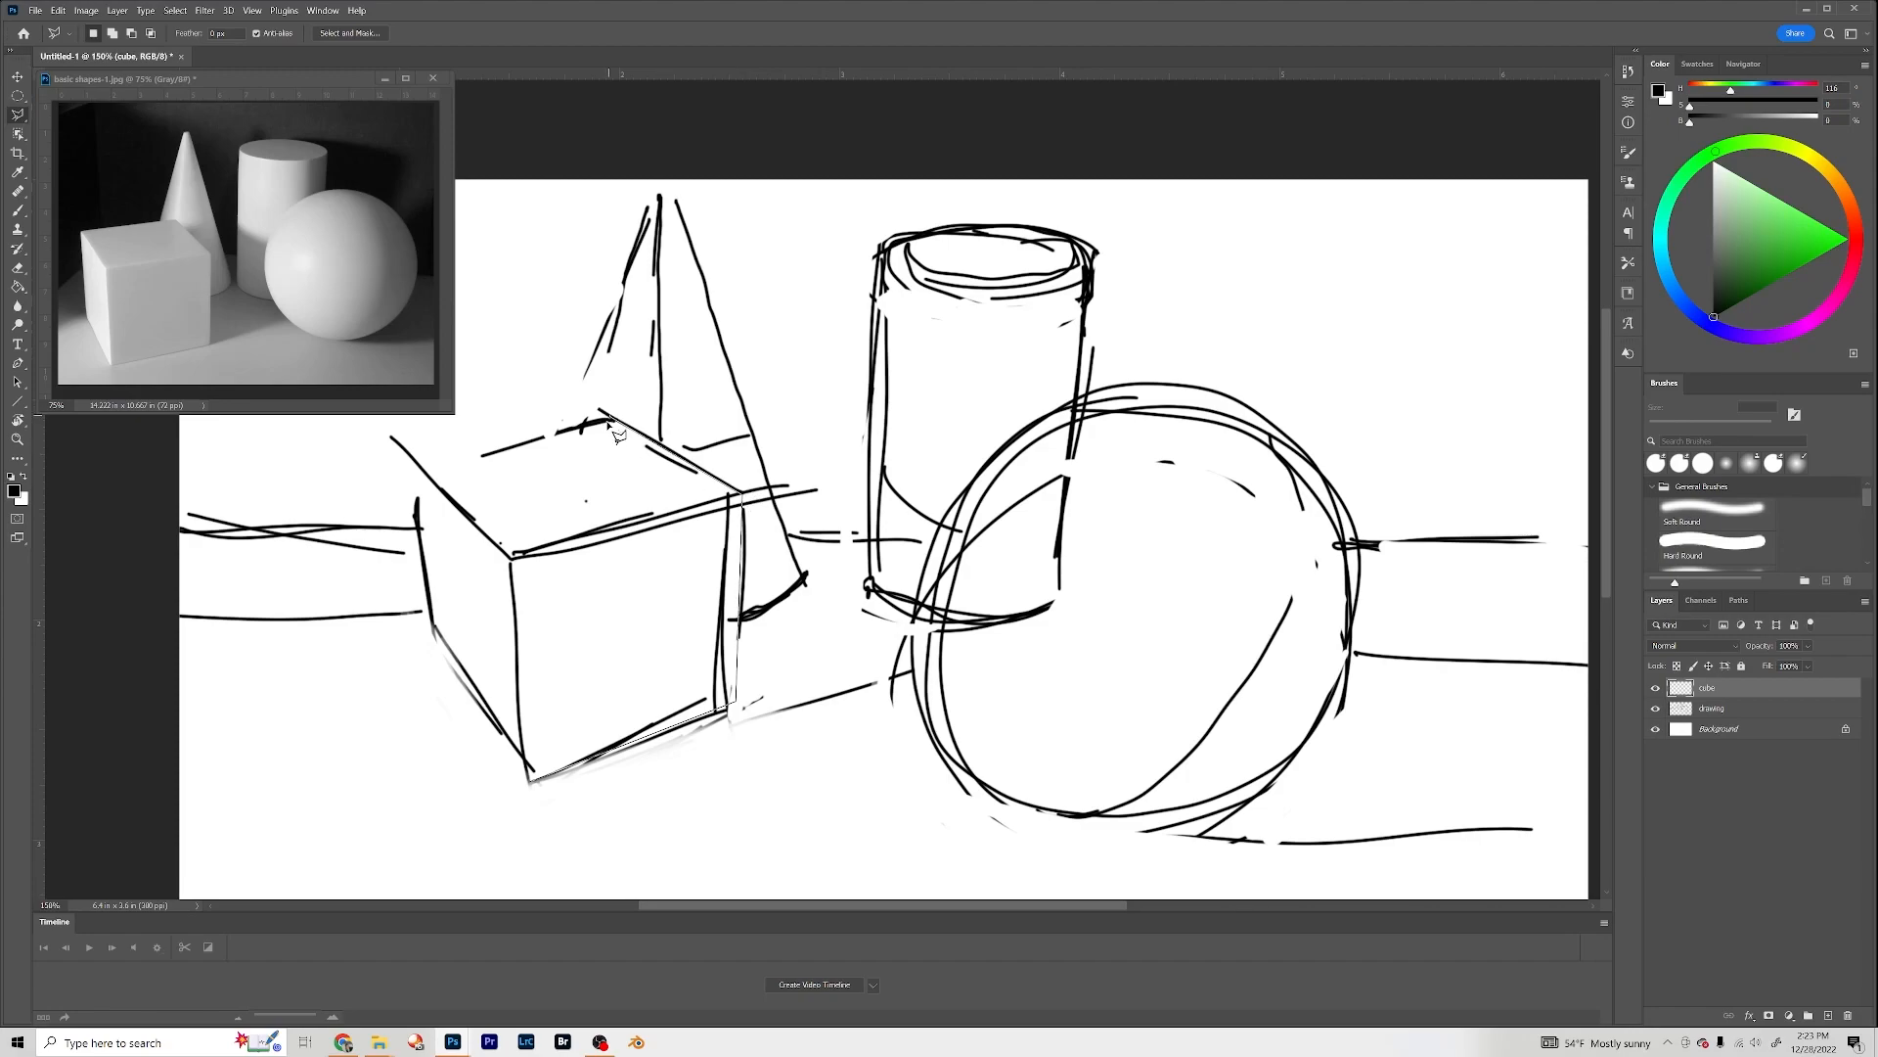
click(419, 470)
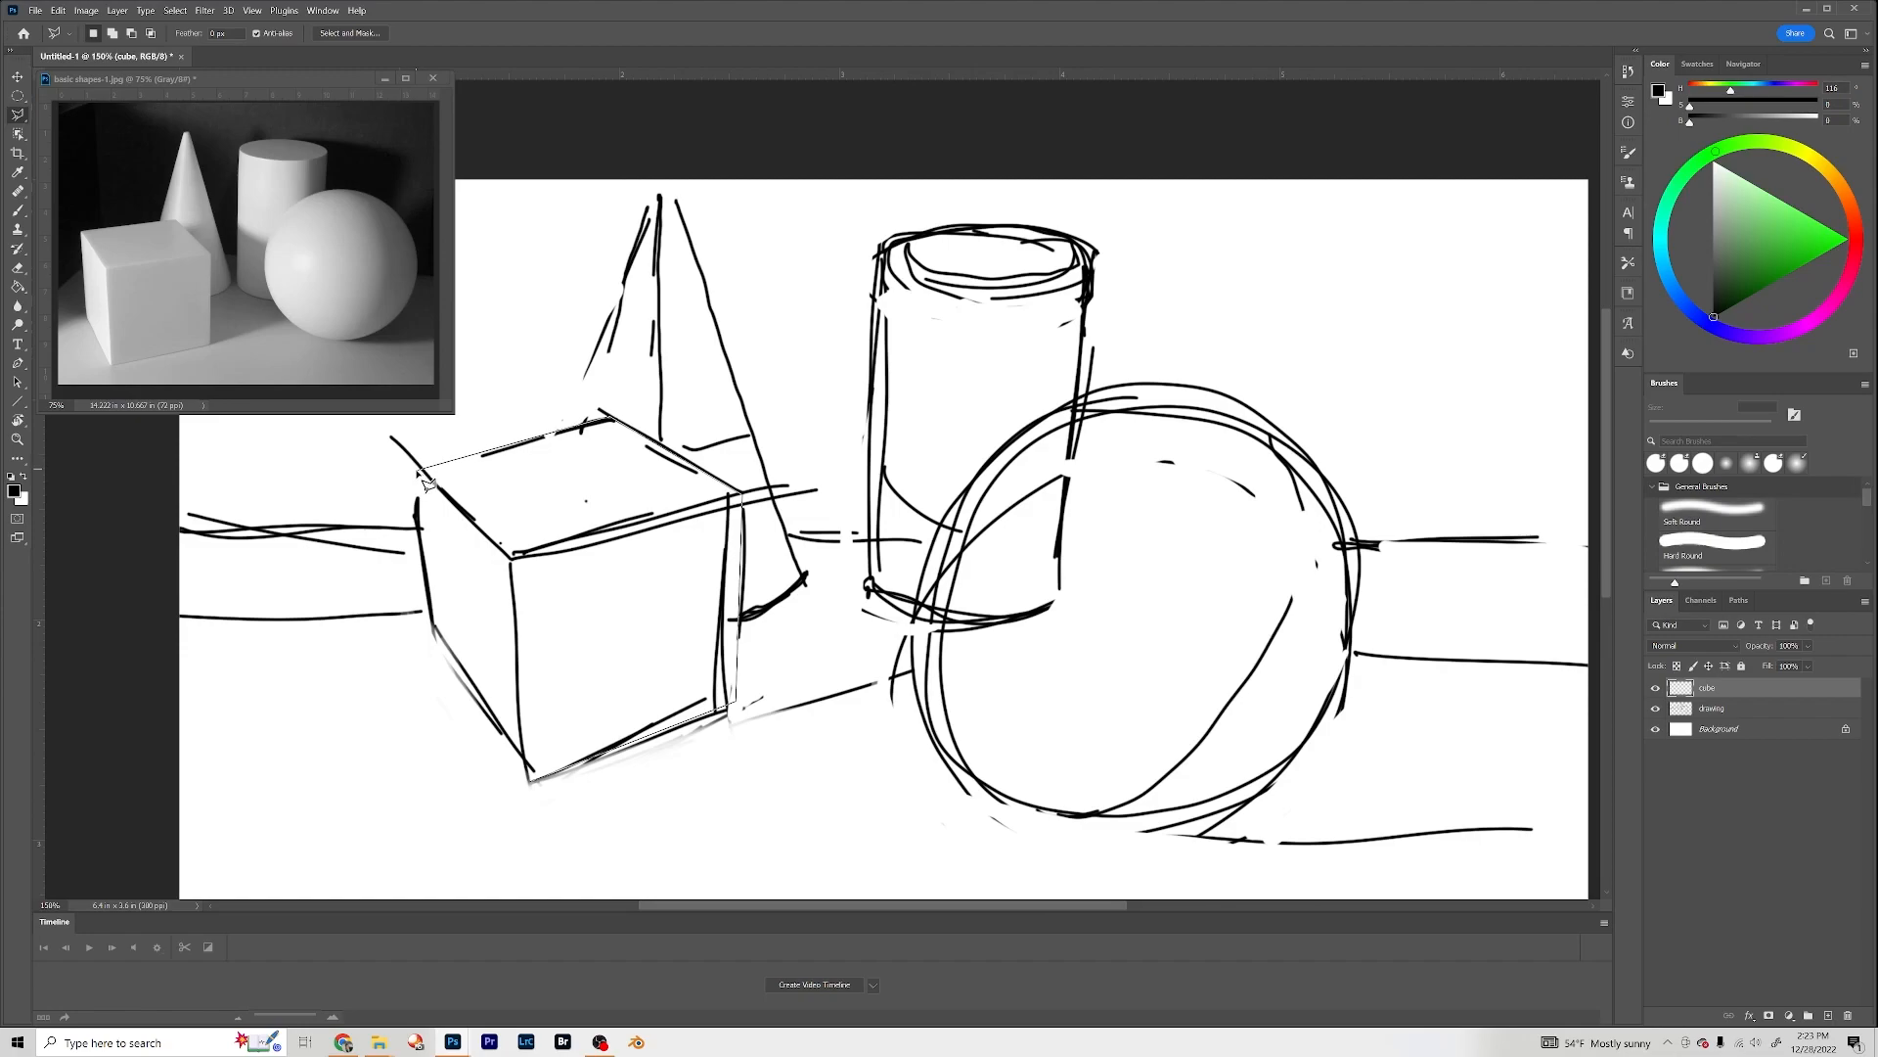
click(436, 638)
double_click(529, 783)
Step: Fill the cube selection with a mid grey of 65% brightness using the Hard Round brush enlarged to 600 px
click(18, 210)
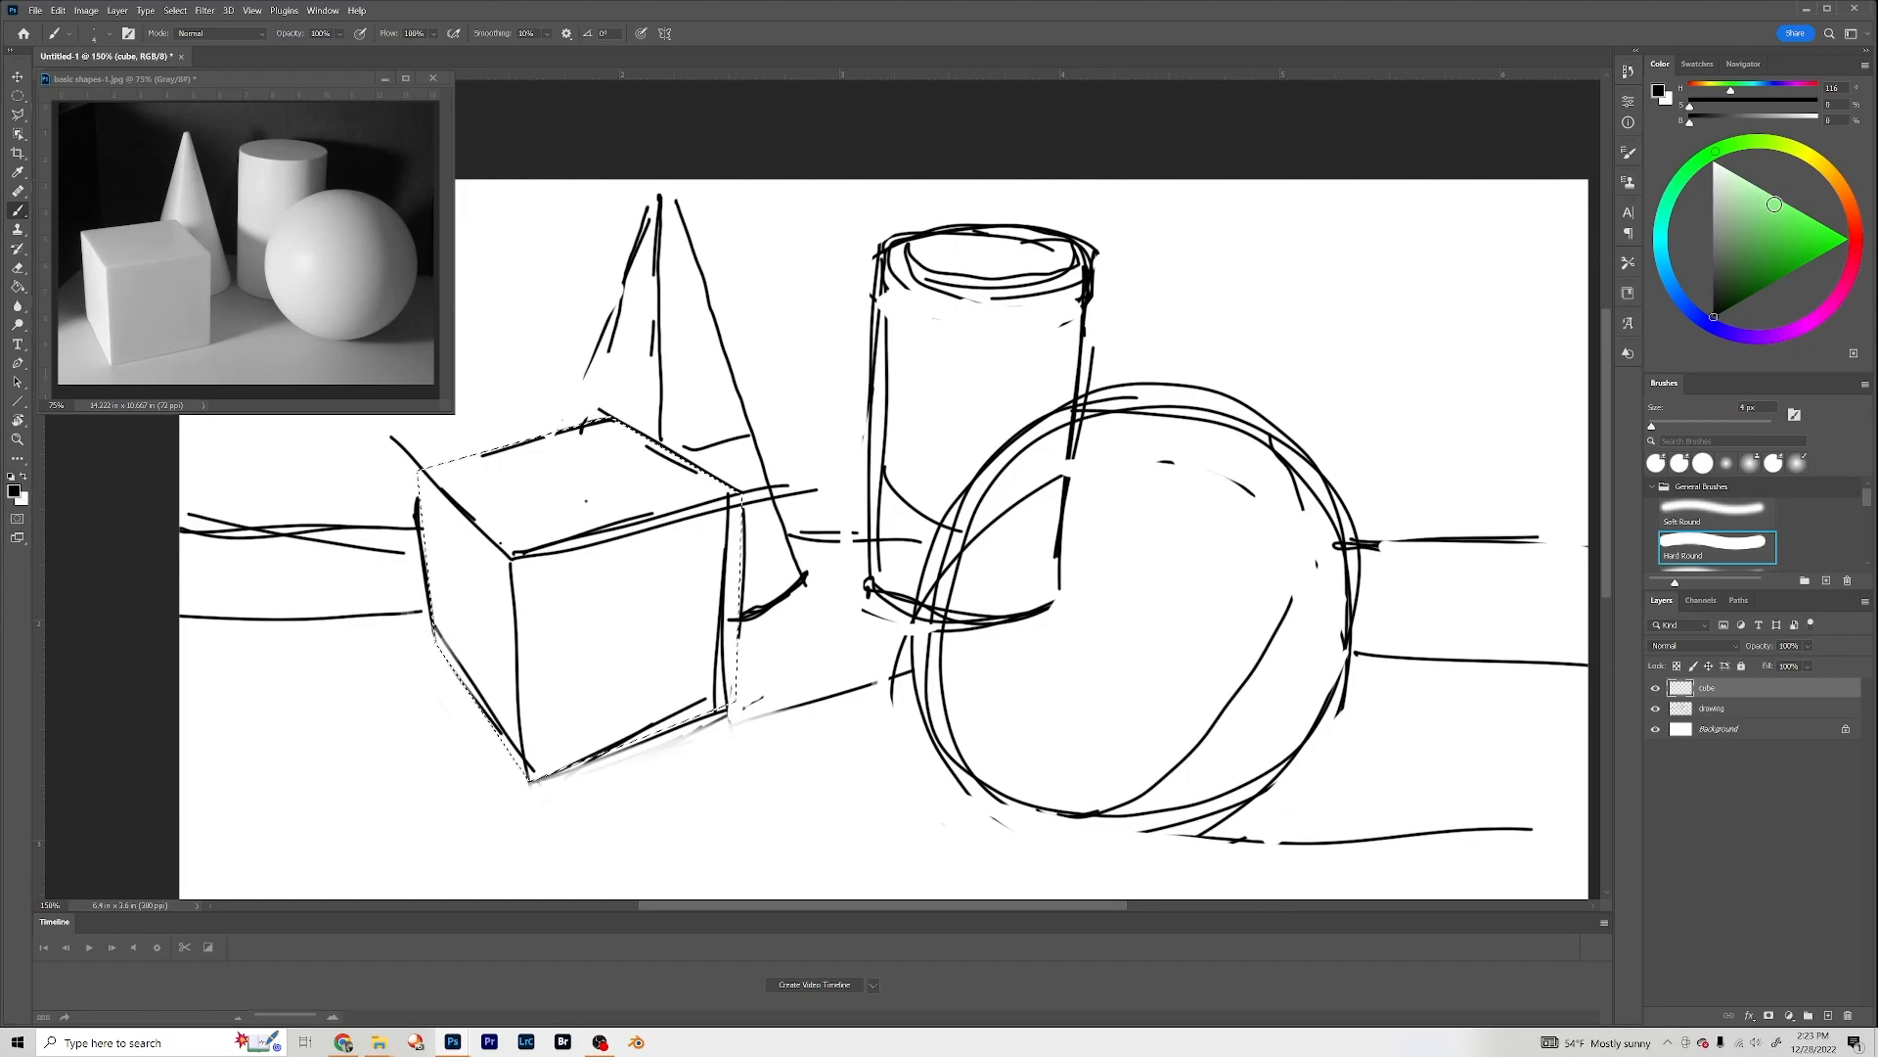
click(1713, 238)
click(1715, 217)
key(bracketright)
key(bracketright)
key(bracketright)
key(bracketright)
key(bracketright)
key(bracketright)
key(bracketright)
key(bracketright)
key(bracketright)
key(bracketright)
key(bracketright)
key(bracketright)
key(bracketright)
key(bracketright)
key(bracketright)
key(bracketright)
key(bracketright)
key(bracketright)
key(bracketright)
key(bracketright)
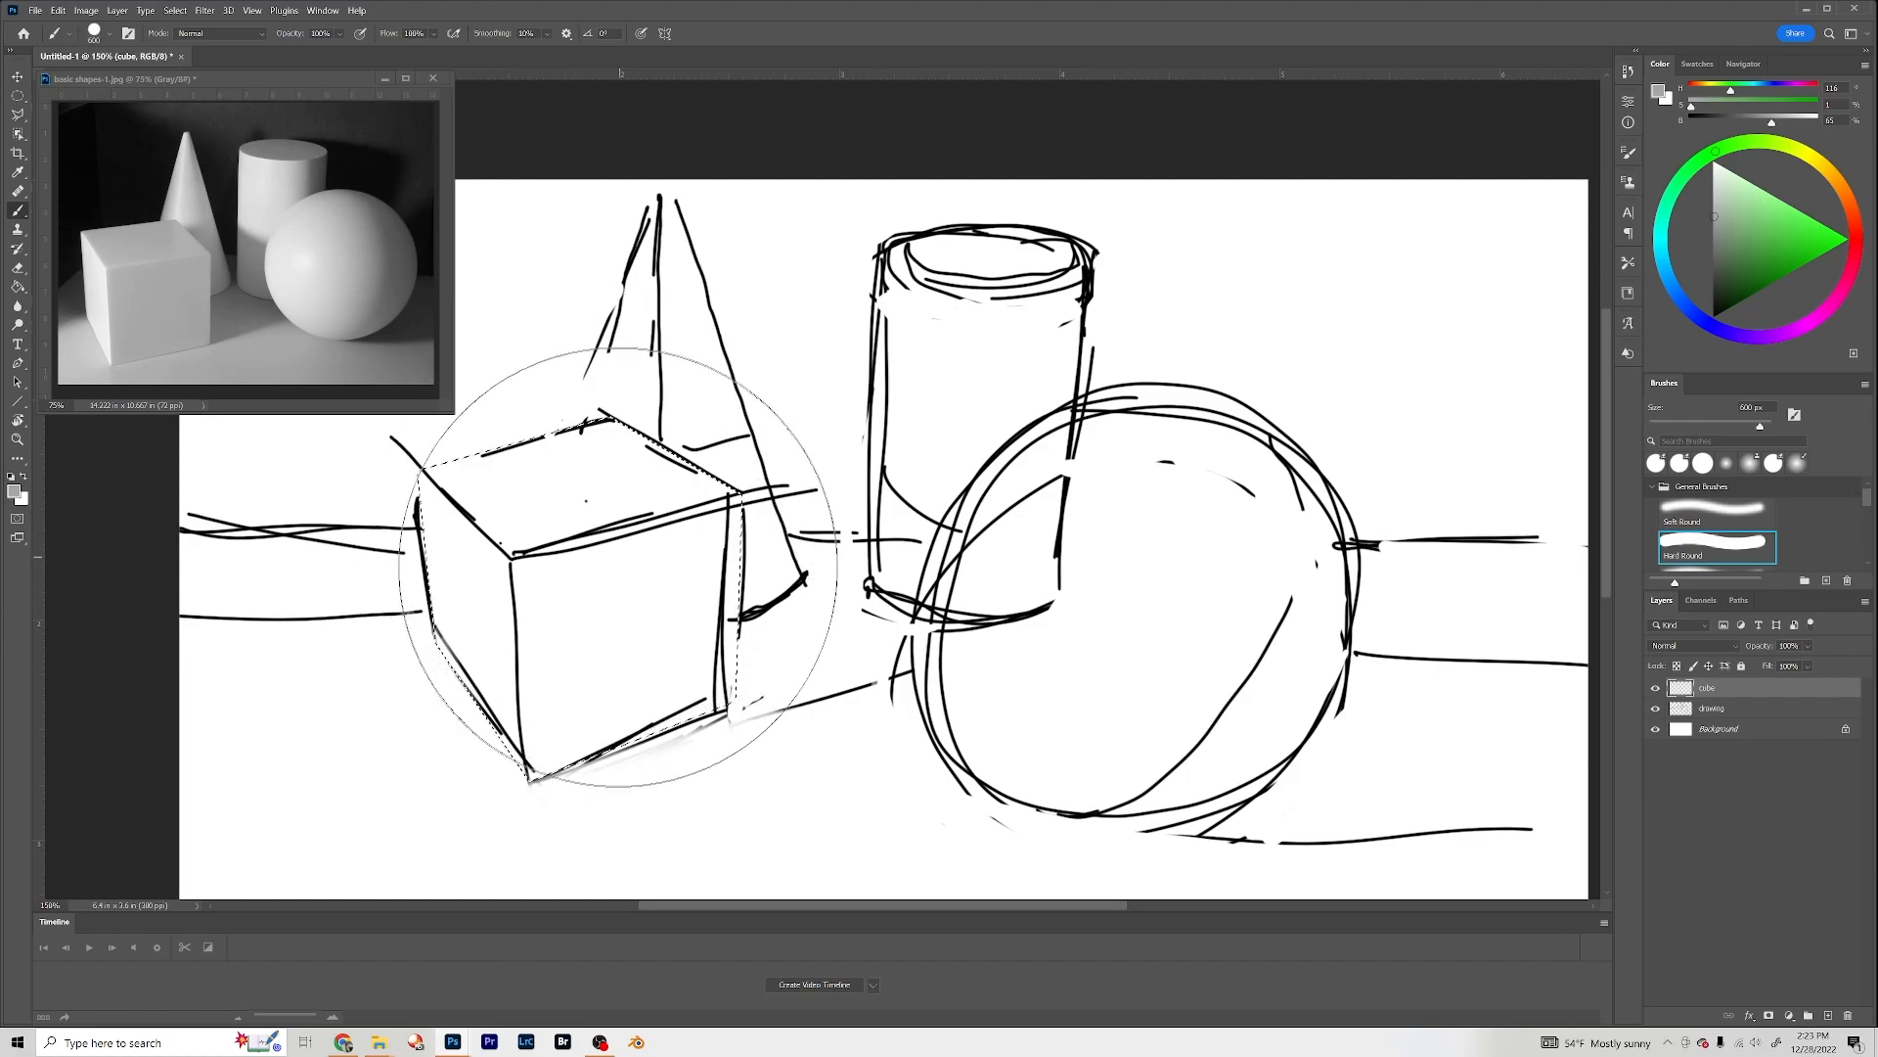
drag(507, 604, 612, 569)
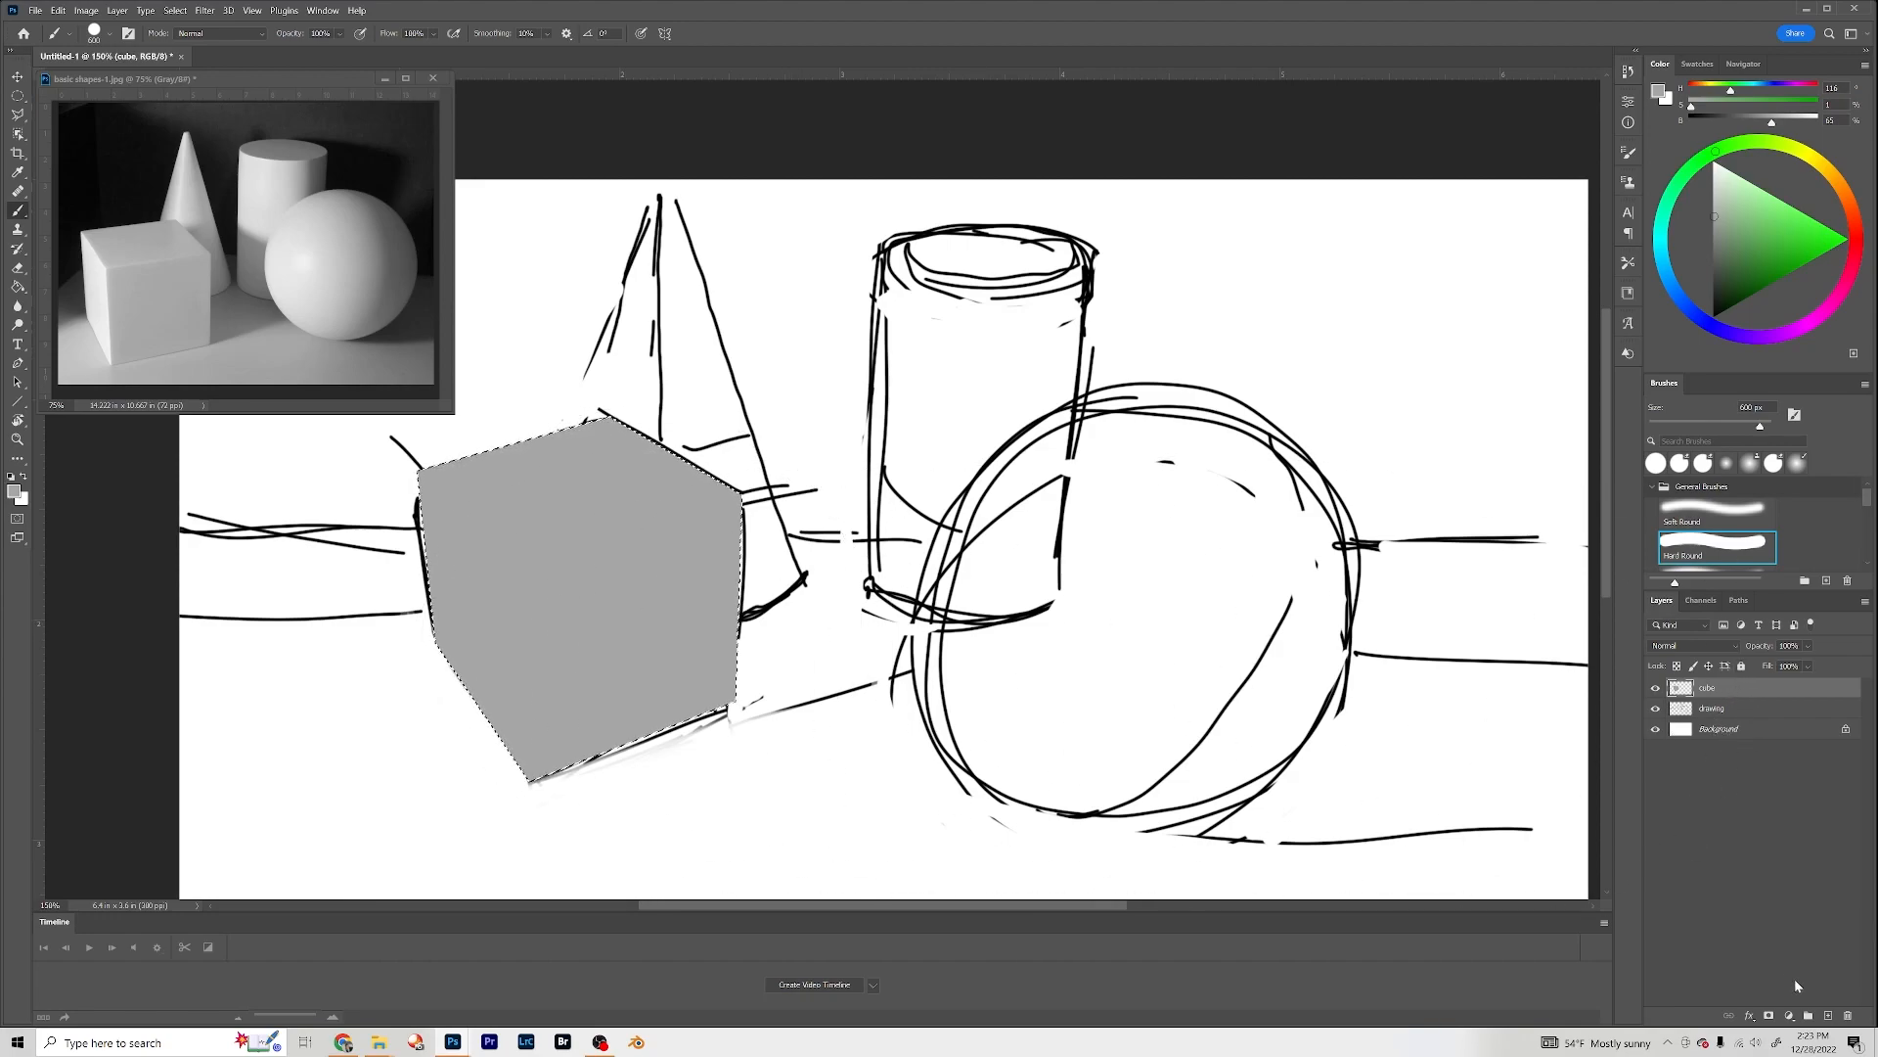
Step: Add a layer named light, clip it to the cube layer, and clear the selection
click(1827, 1017)
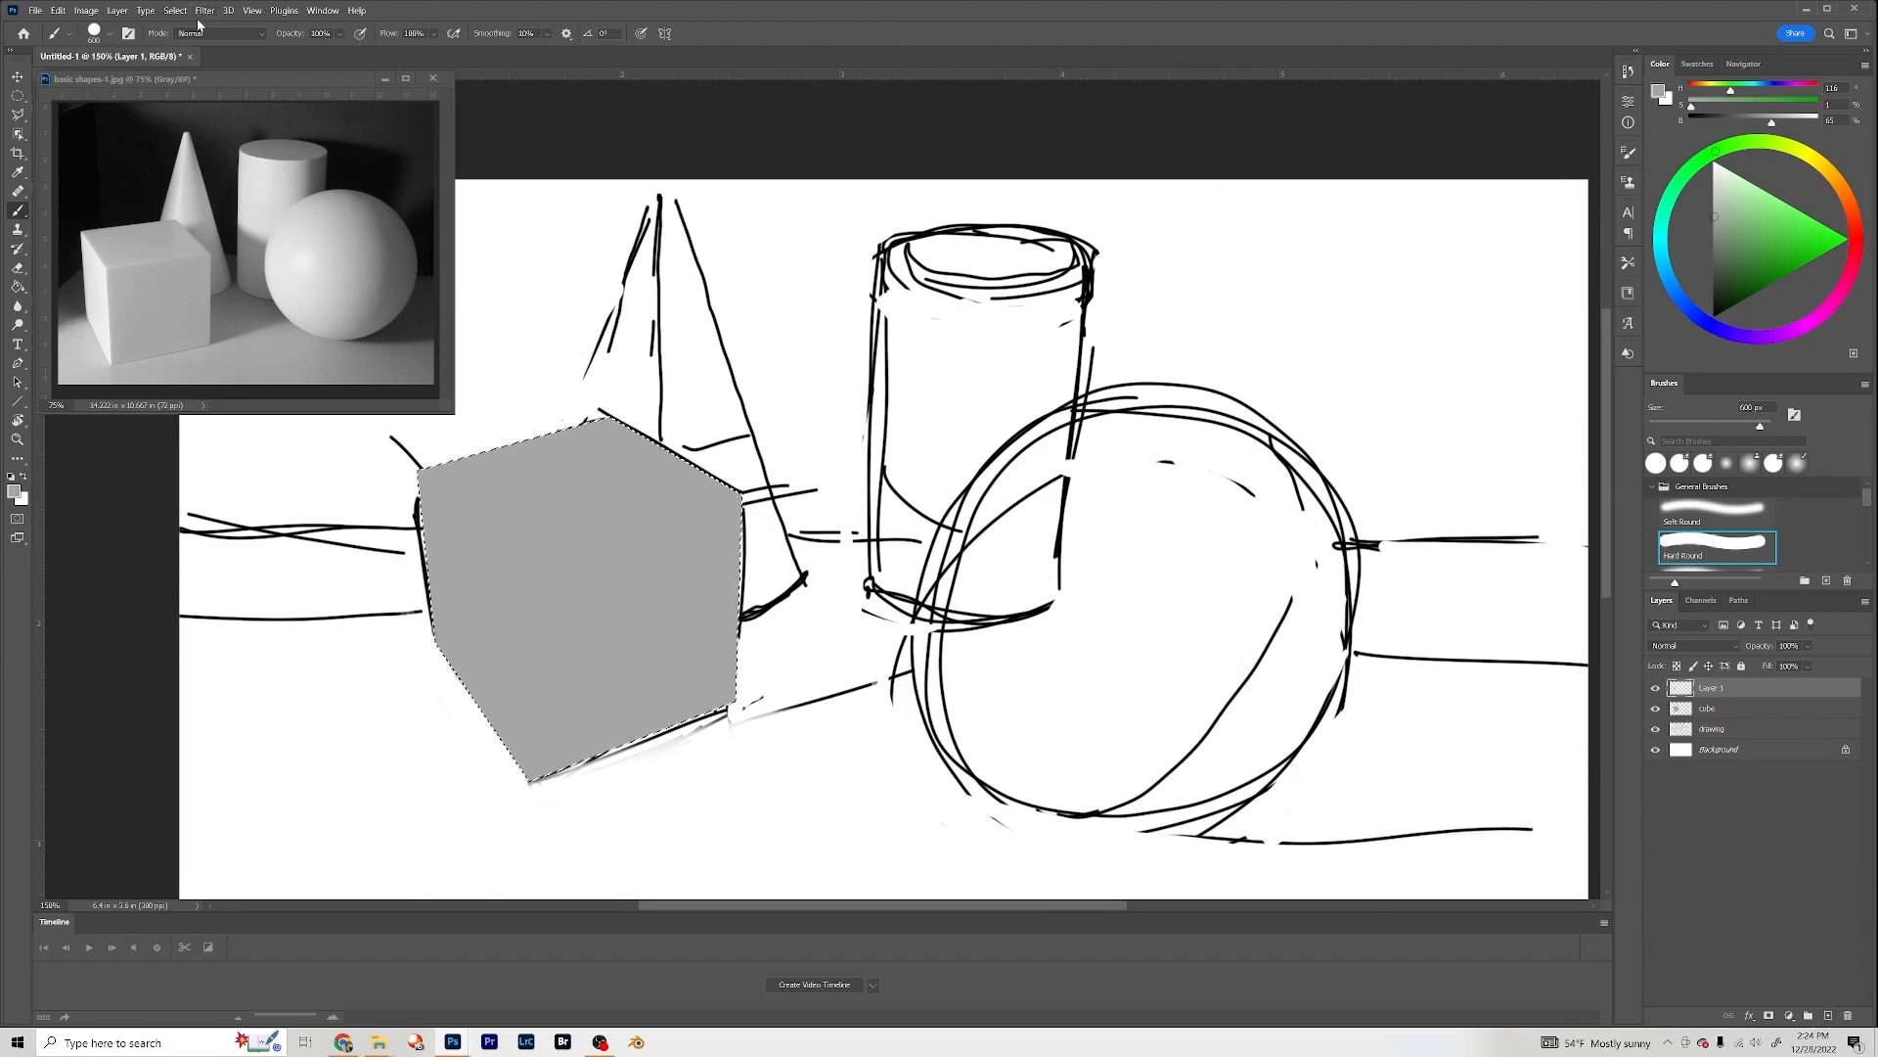
click(175, 12)
click(177, 39)
key(alt)
alt+click(1704, 697)
double_click(1725, 689)
text(light)
key(Return)
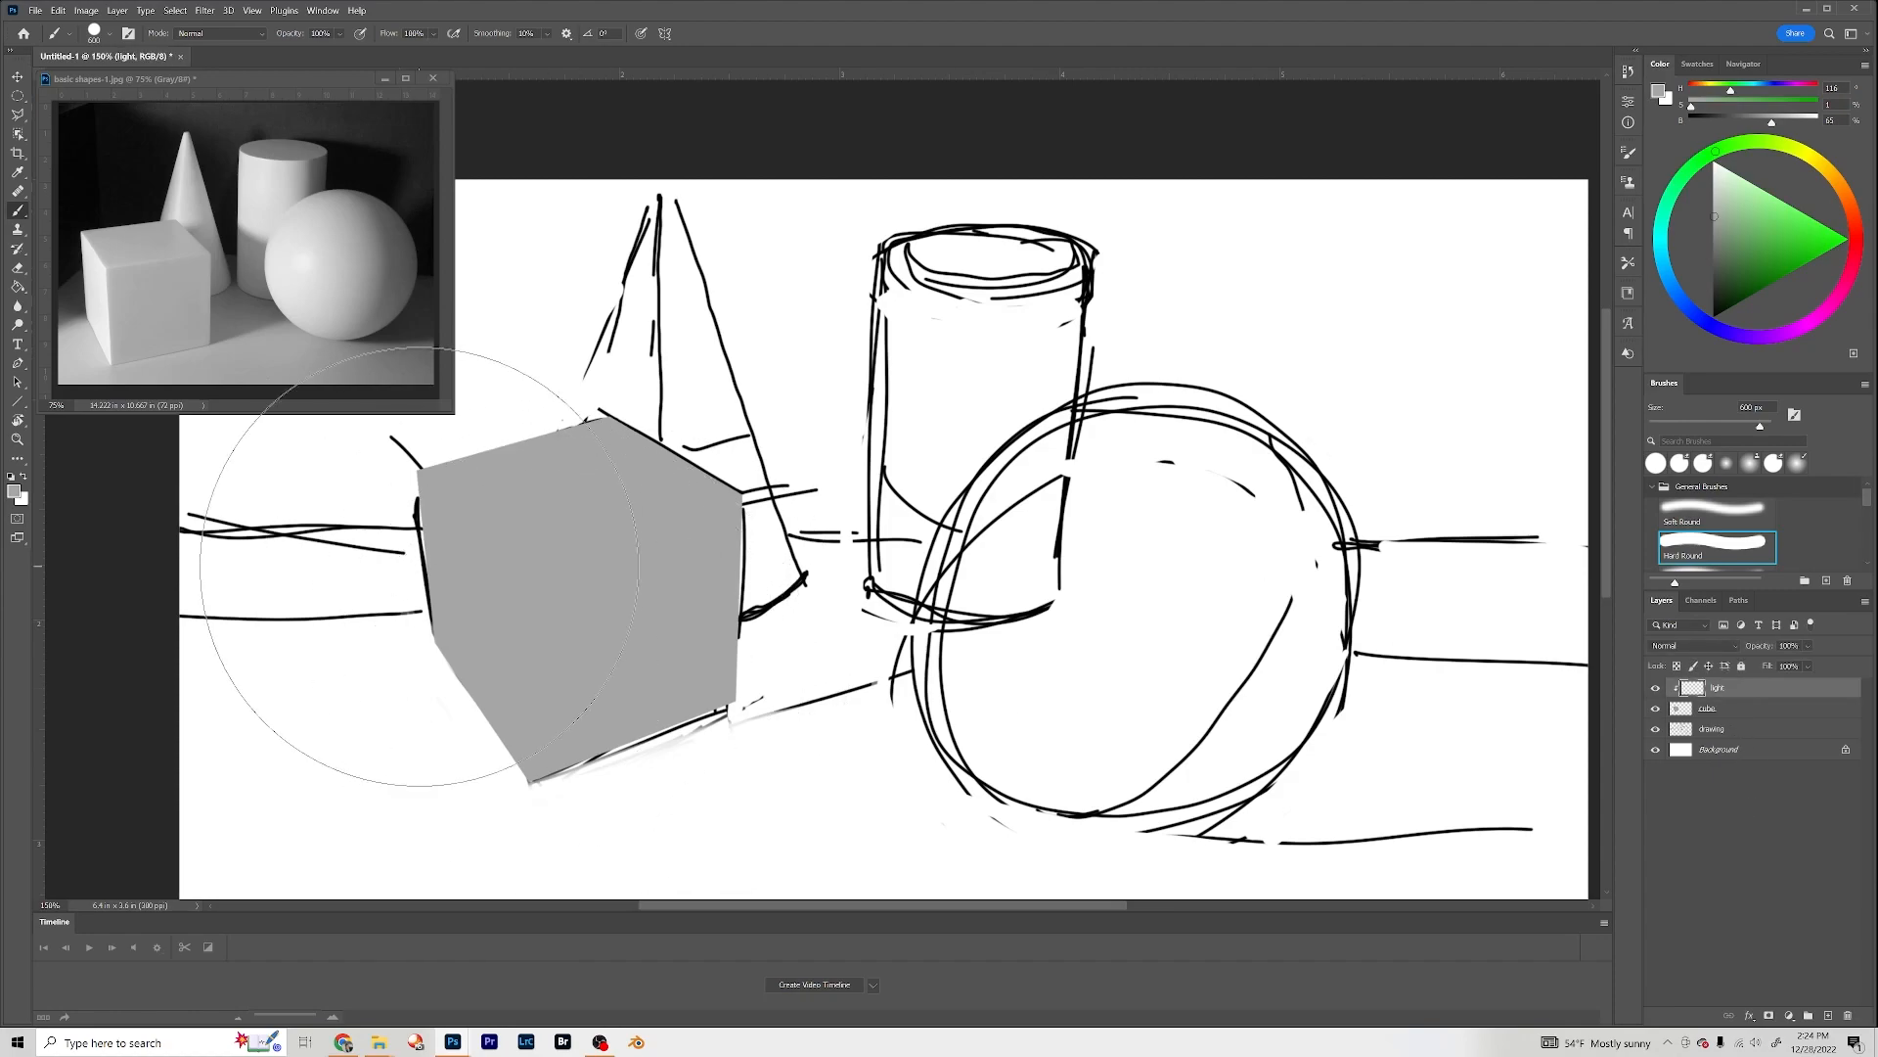
Step: Paint the cube's left face on the light layer with a 125 px brush in a lighter grey of 77% brightness
key(bracketleft)
key(bracketleft)
key(bracketleft)
key(bracketleft)
key(bracketleft)
key(bracketleft)
key(bracketleft)
key(bracketleft)
drag(1714, 223, 1714, 198)
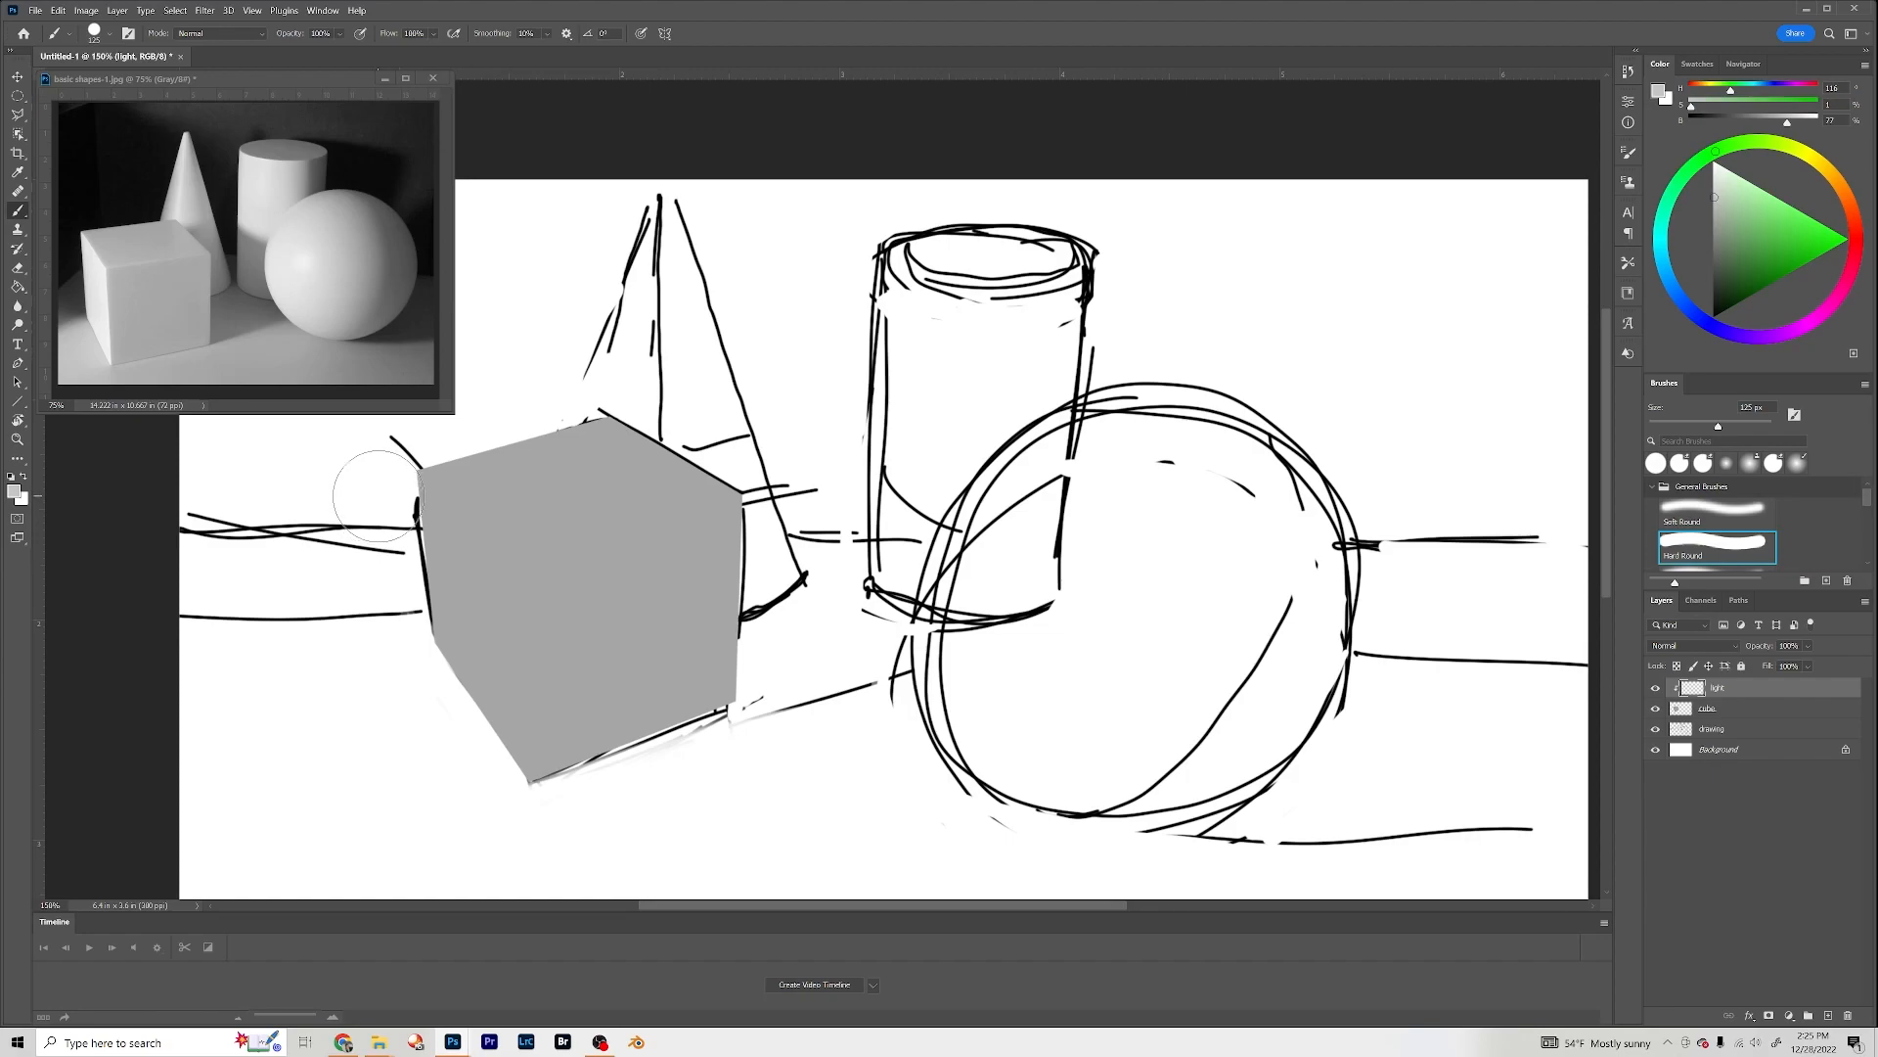
mouse_move(377, 496)
mouse_down()
mouse_move(499, 602)
mouse_move(504, 812)
mouse_up()
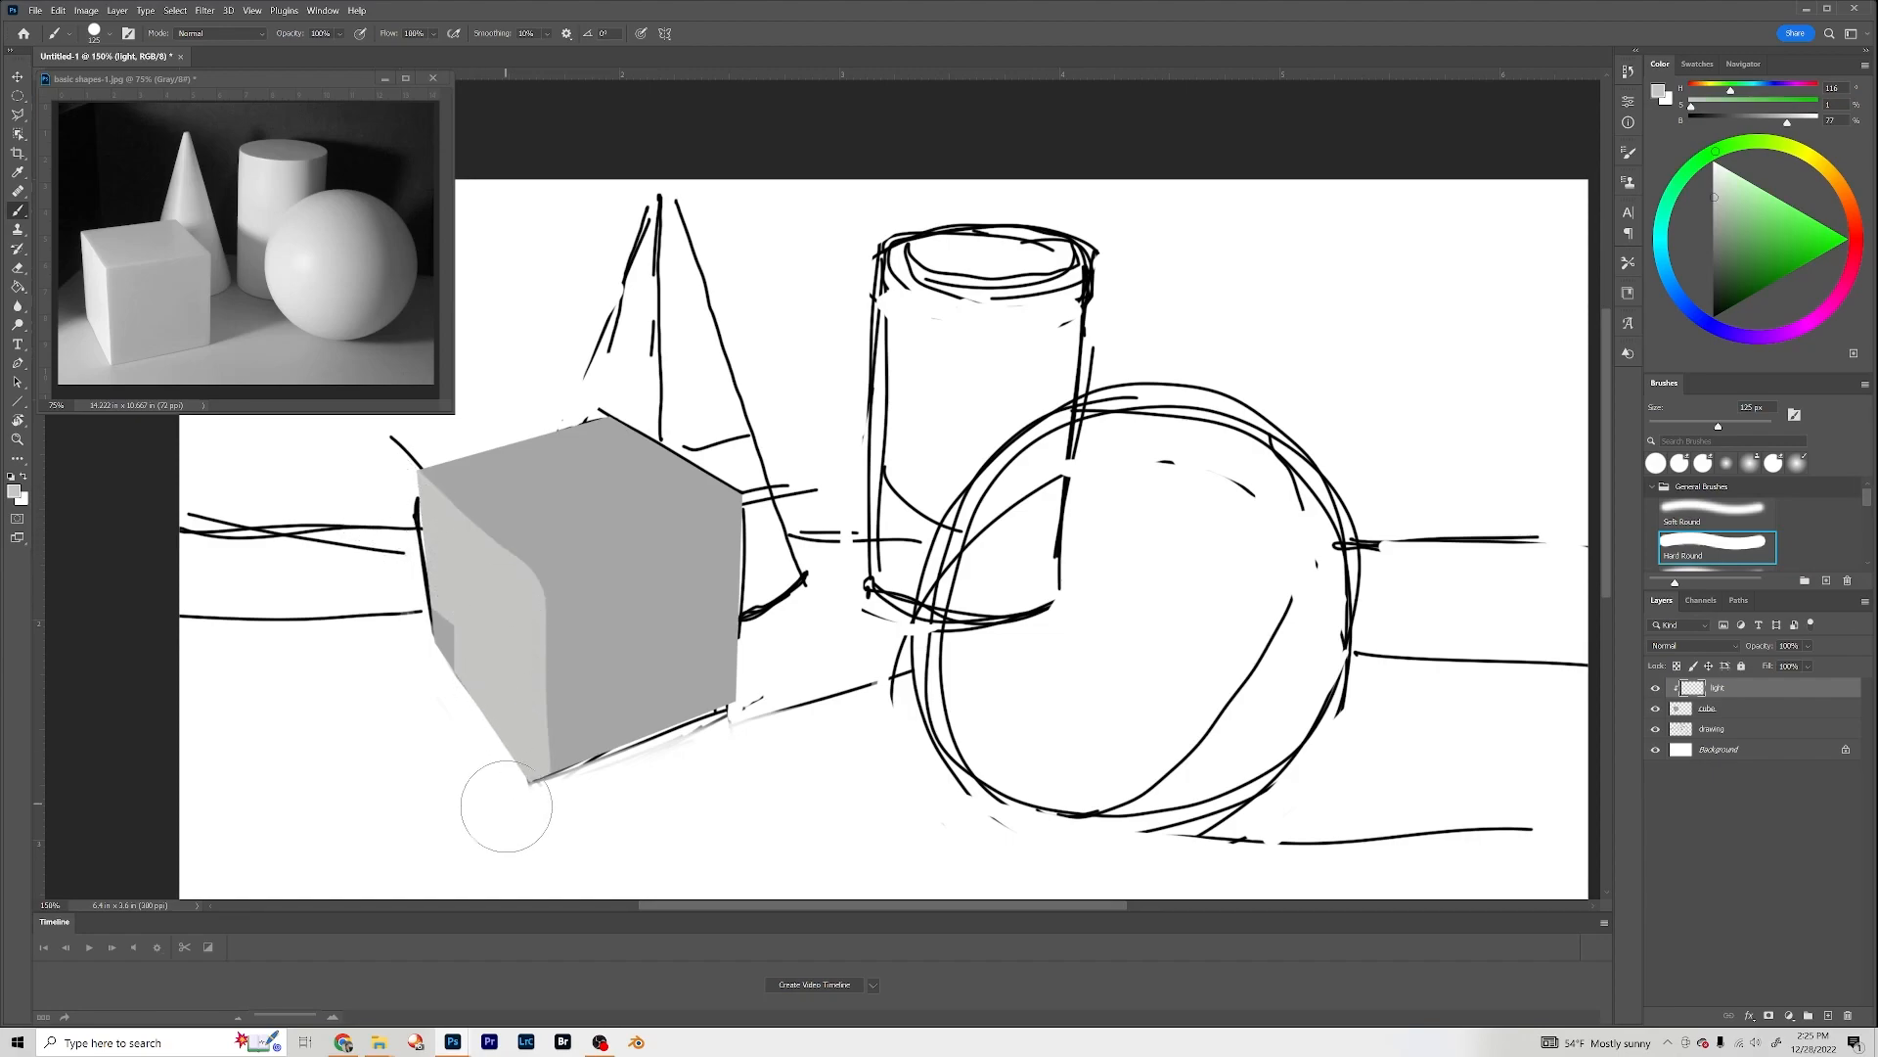
drag(420, 508, 432, 494)
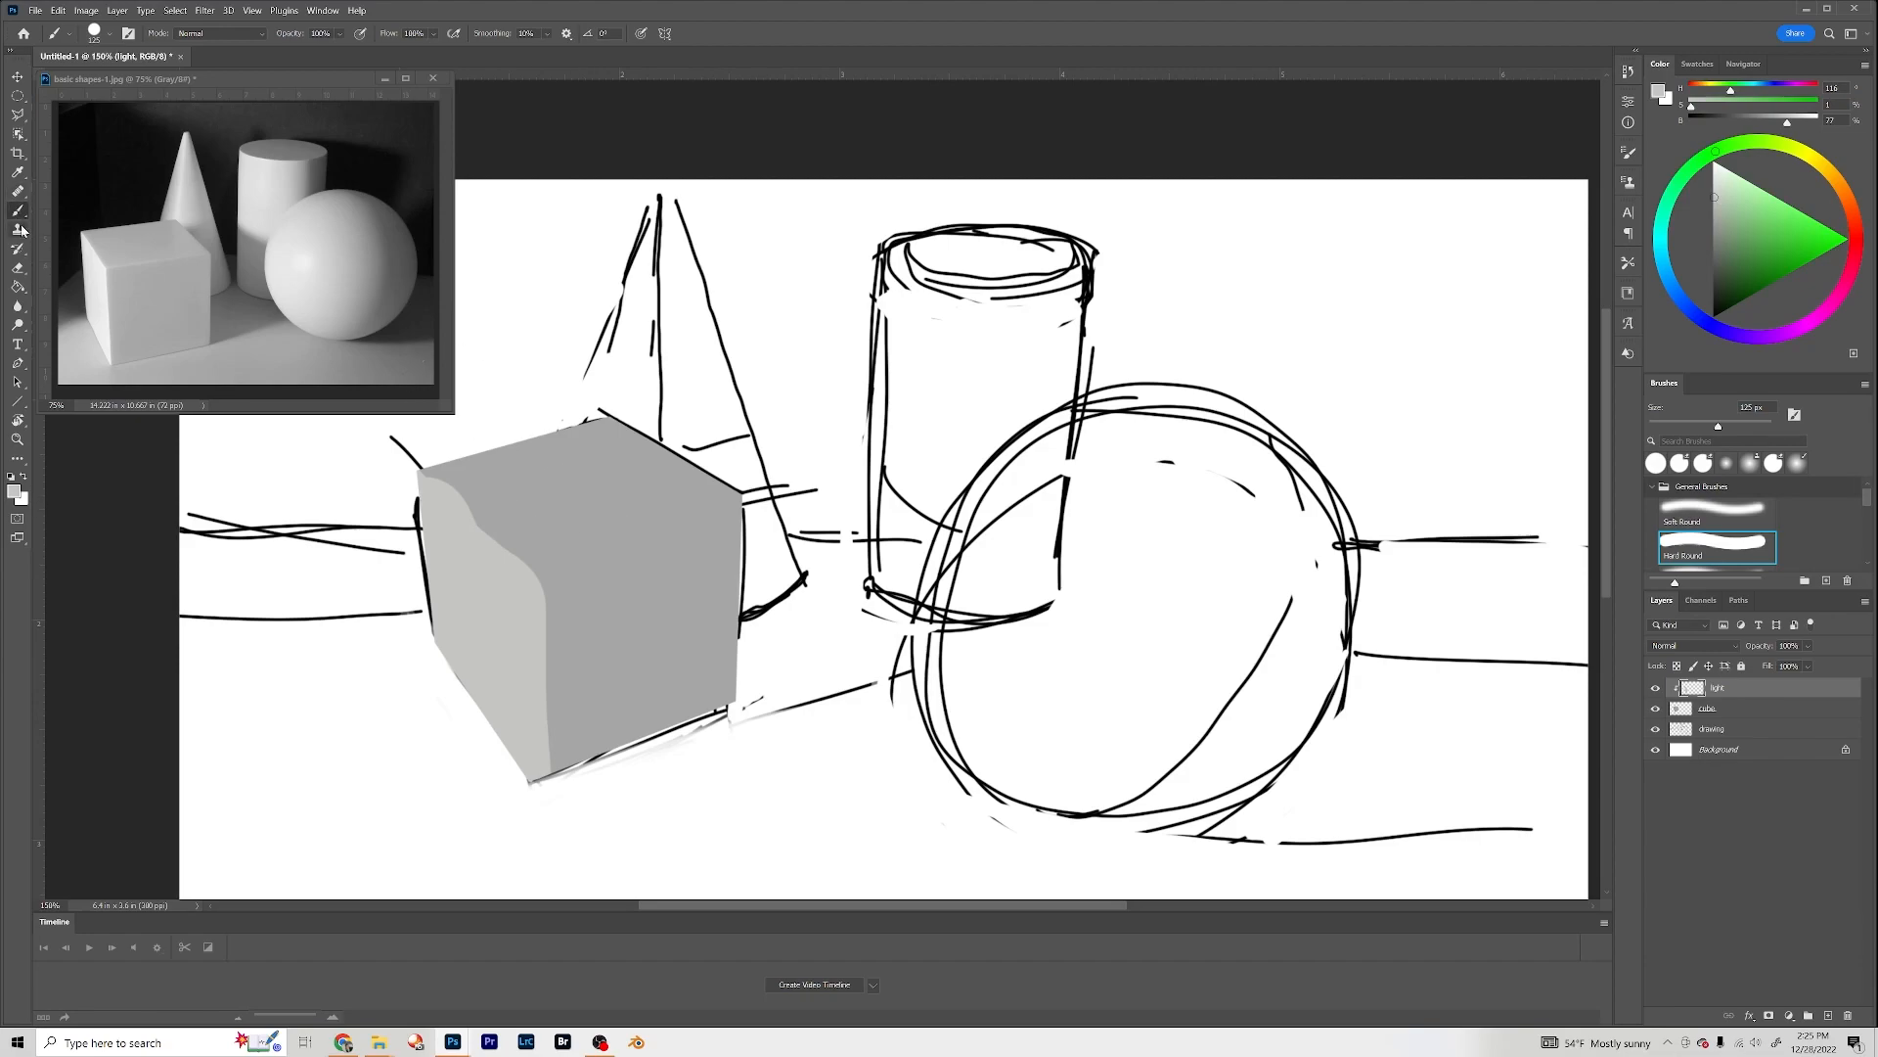
Step: Erase the excess light grey along the cube's front vertical edge and top edge with straight strokes on the light layer
click(19, 269)
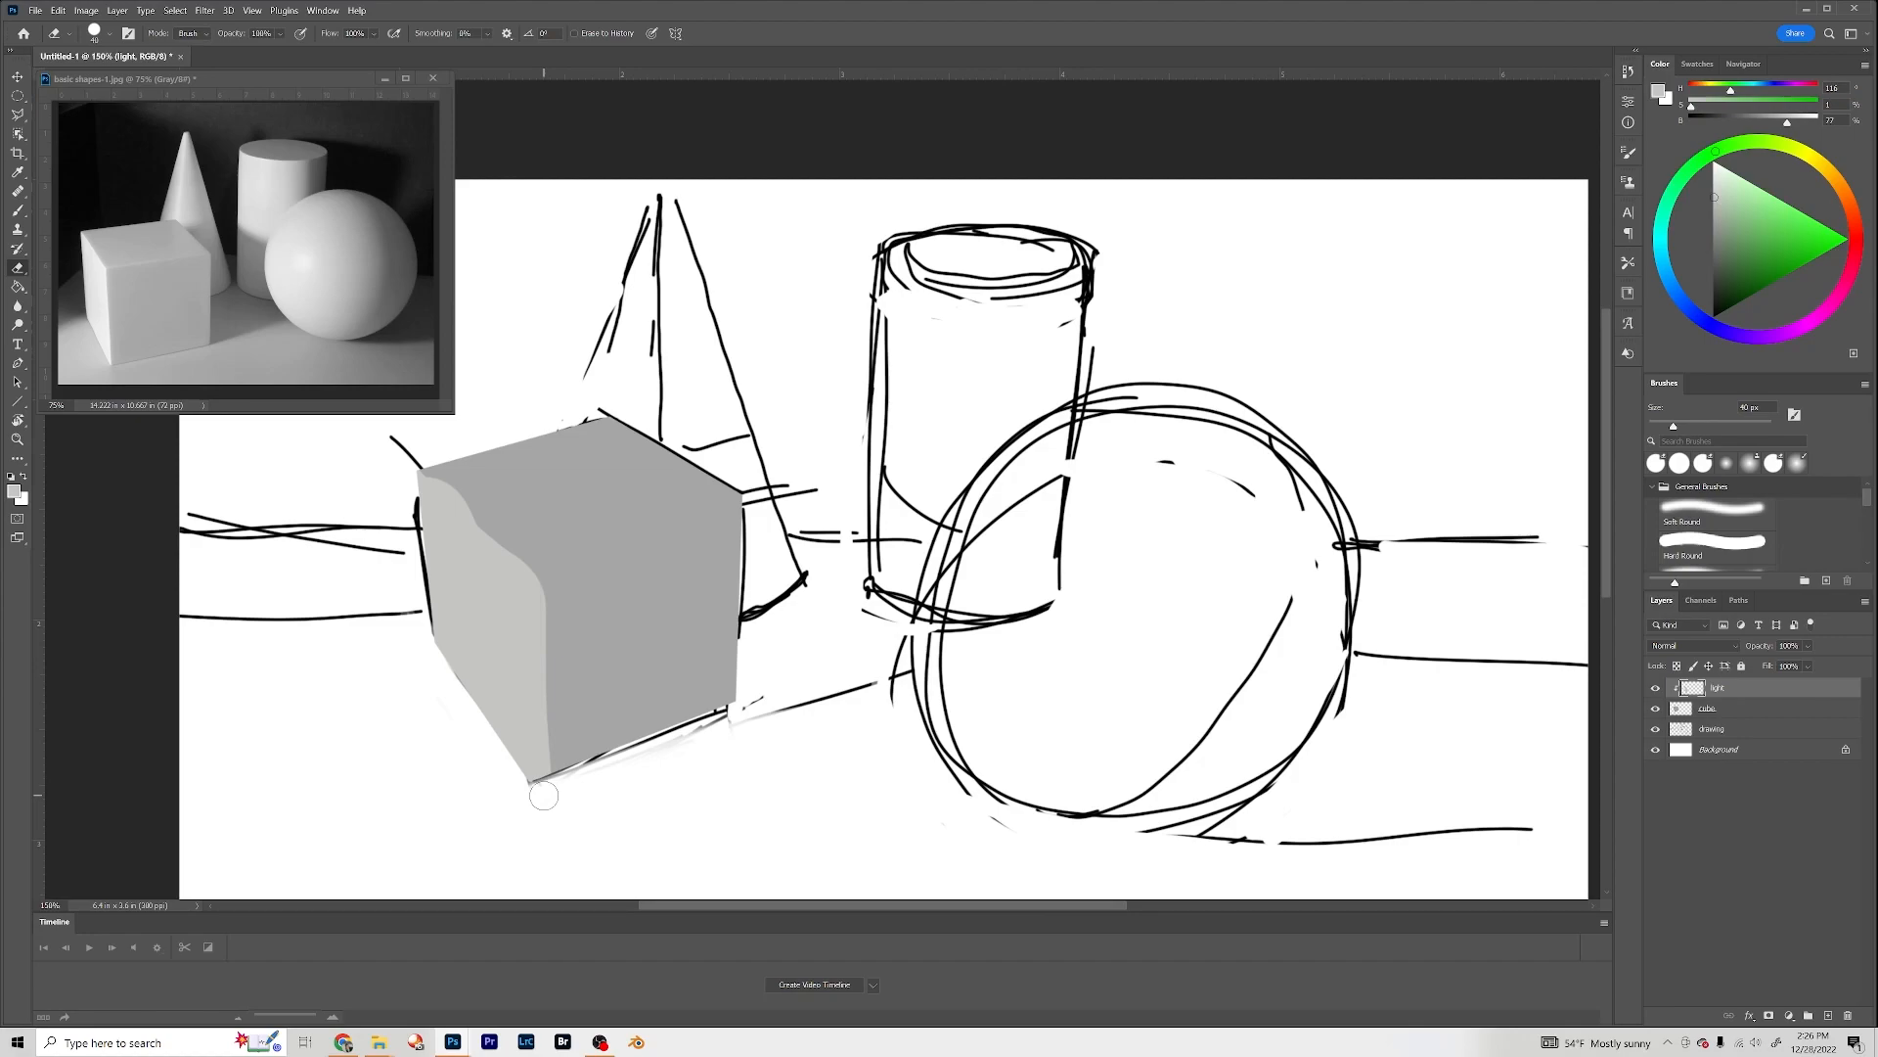
shift+click(544, 549)
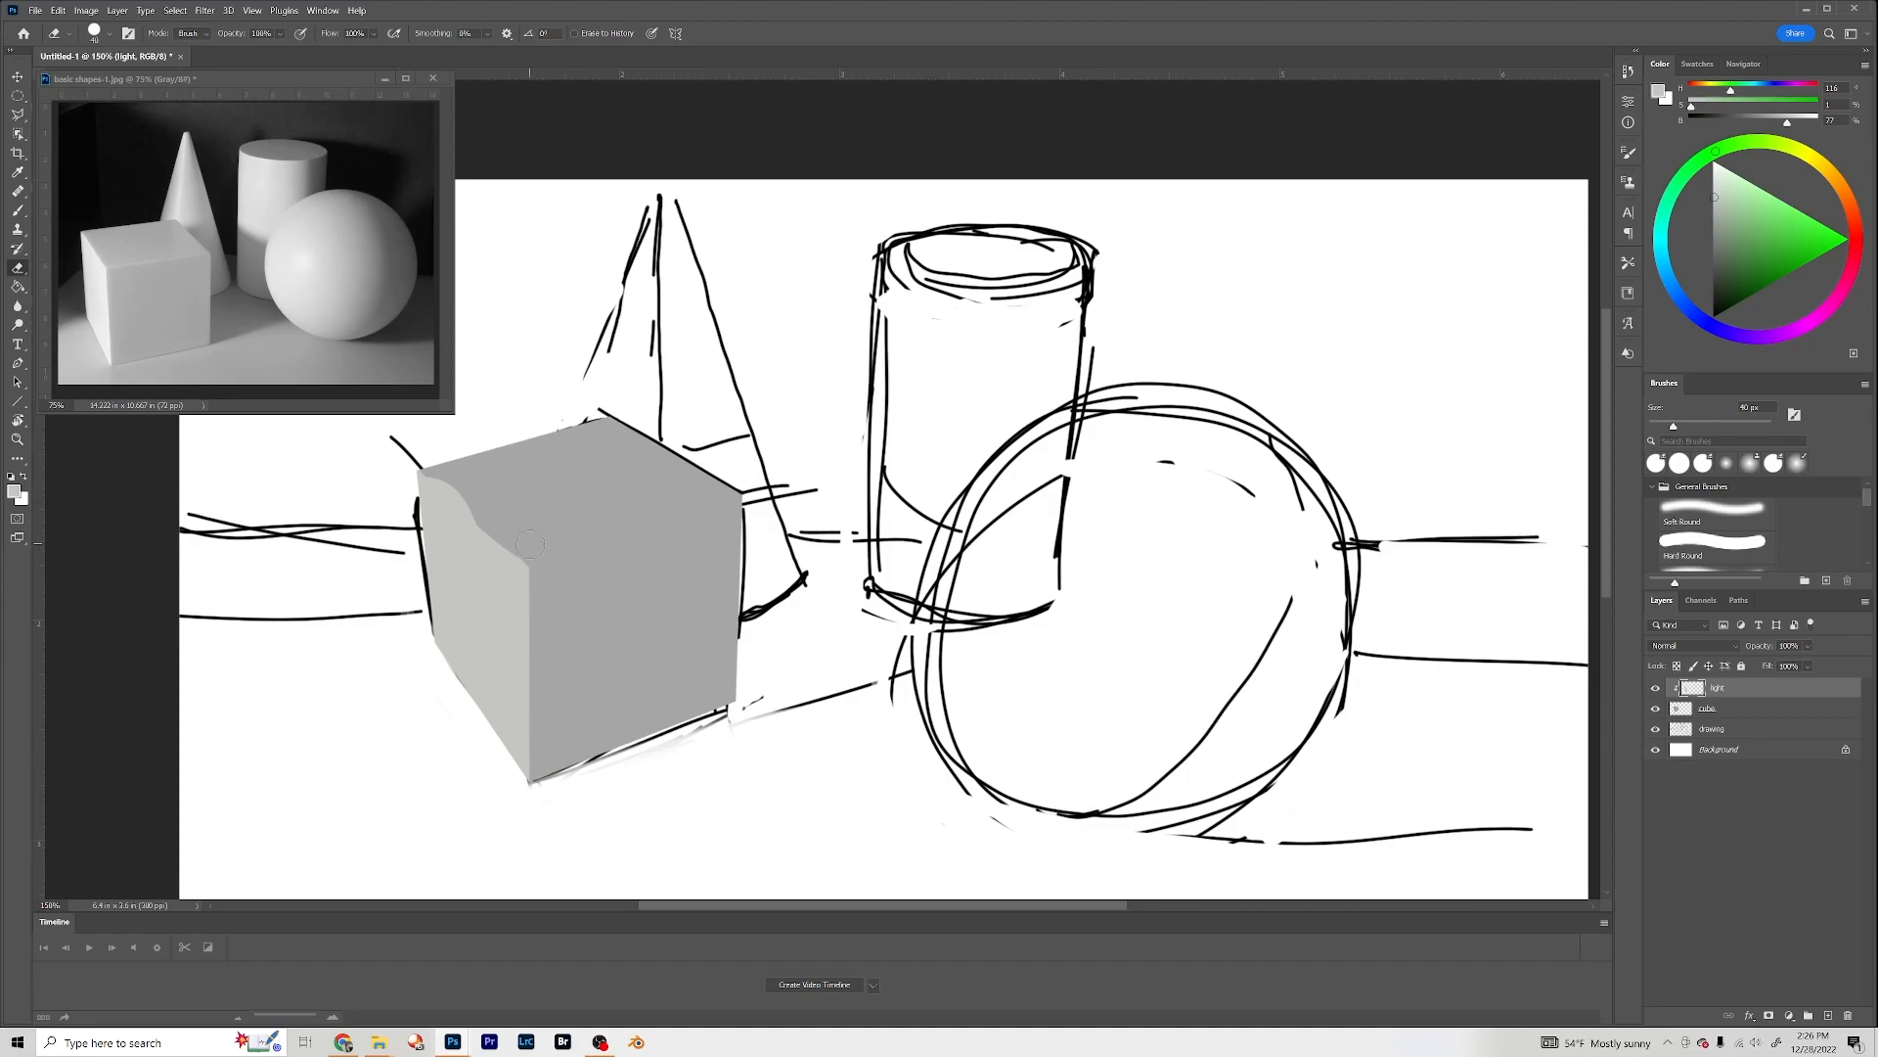
shift+click(544, 800)
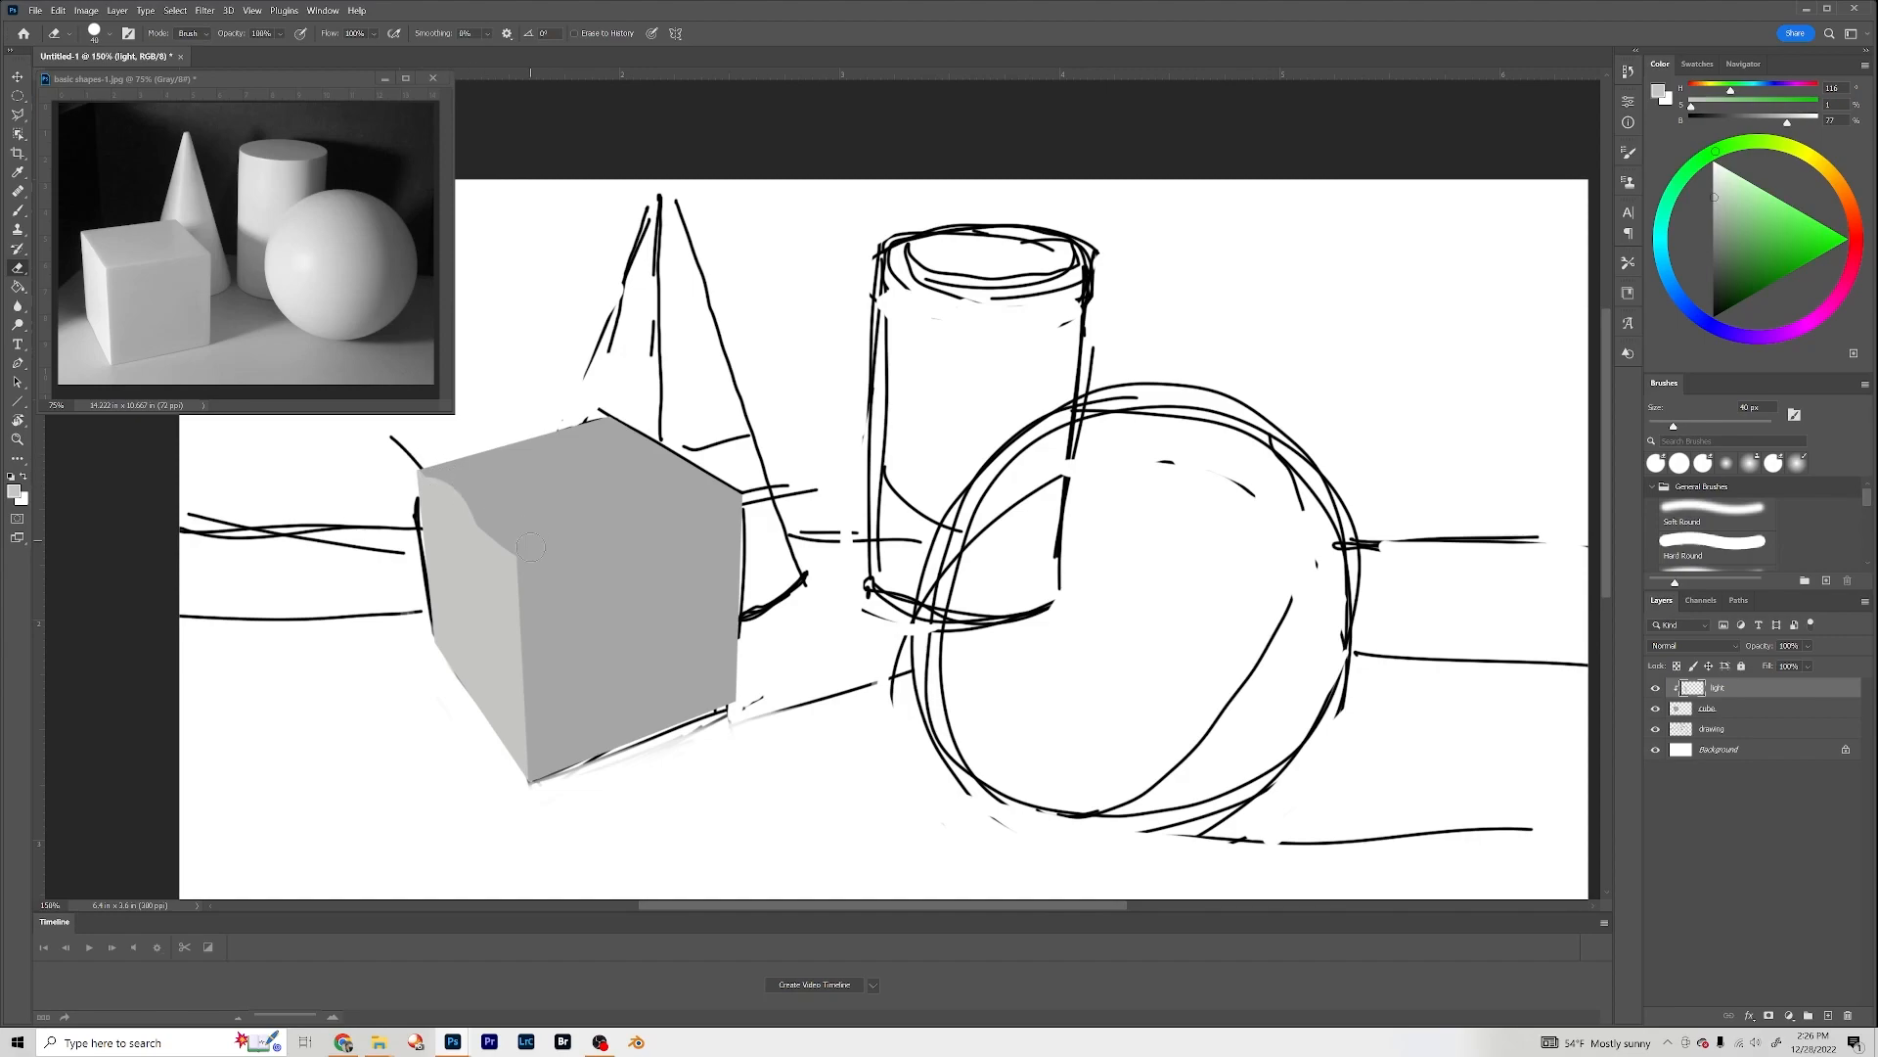
key(ctrl+z)
Step: Add a layer above light, clip it to the cube, and name it top
click(1830, 1018)
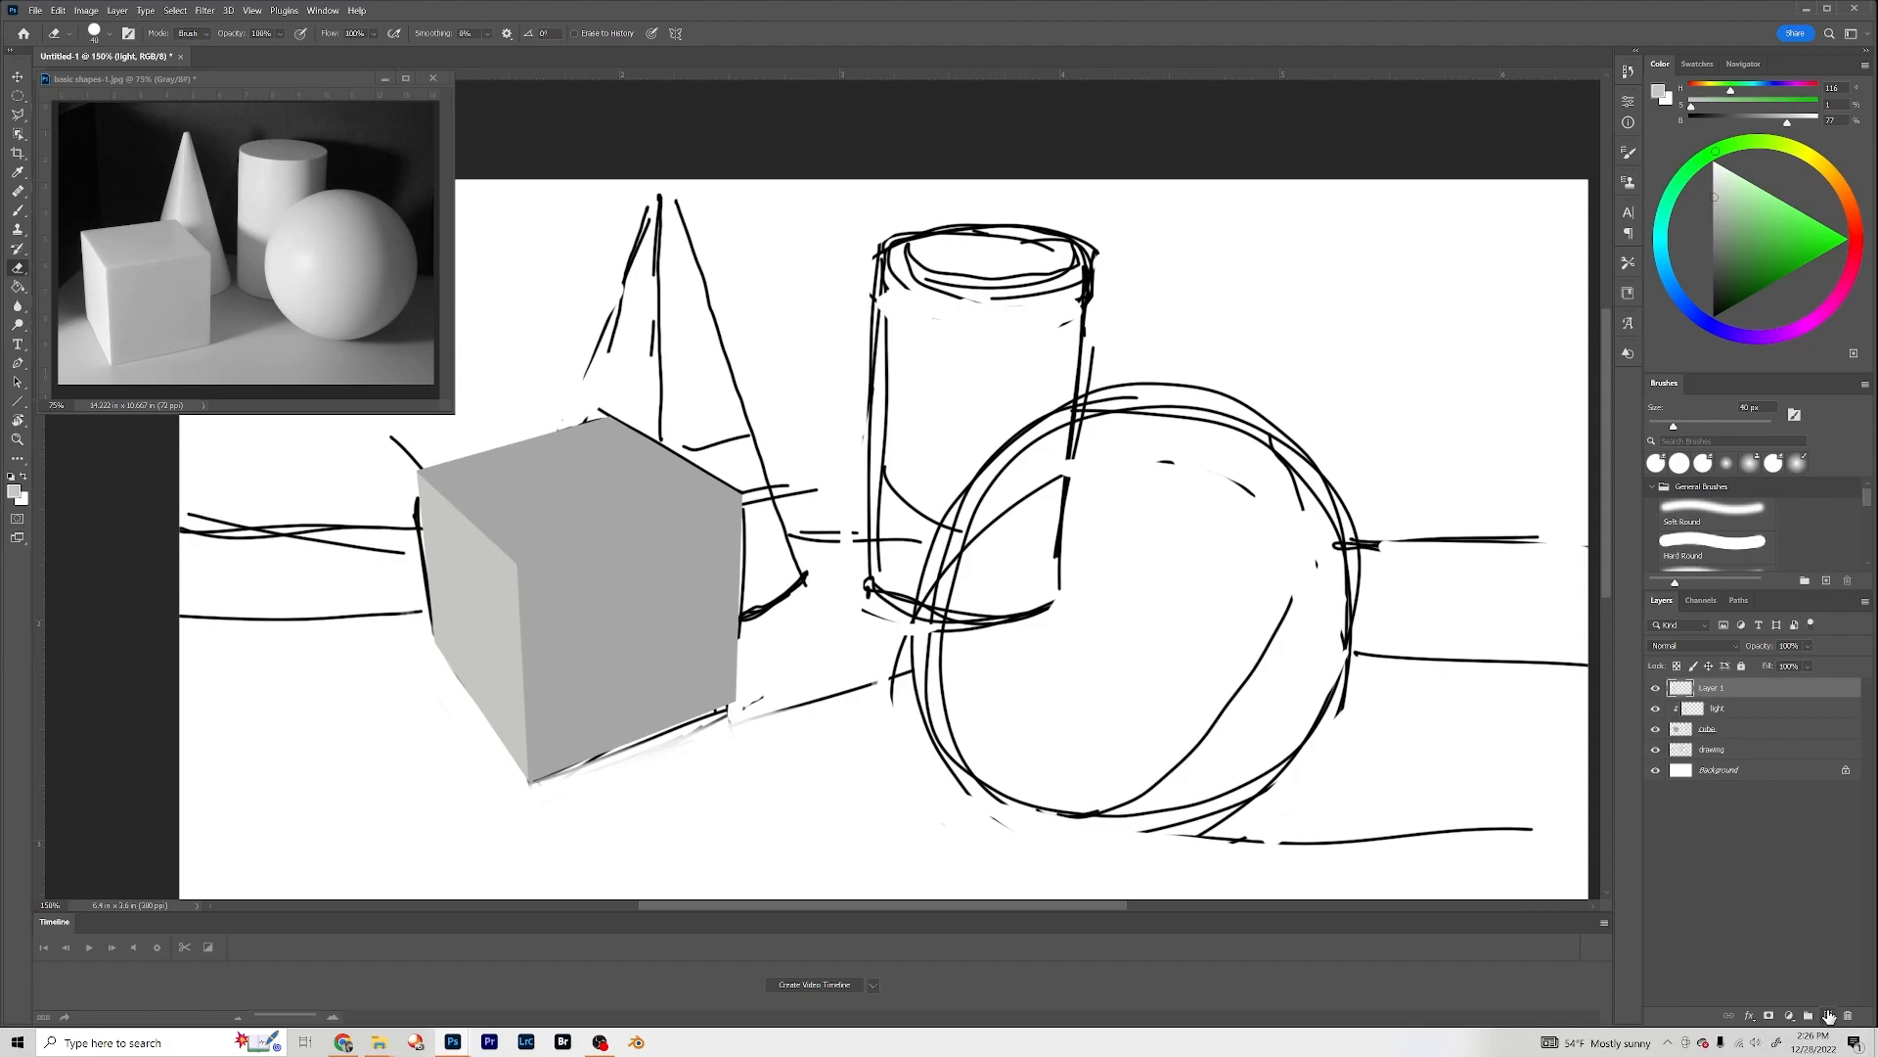
double_click(1708, 689)
drag(1708, 692, 1710, 695)
alt+click(1710, 696)
double_click(1731, 689)
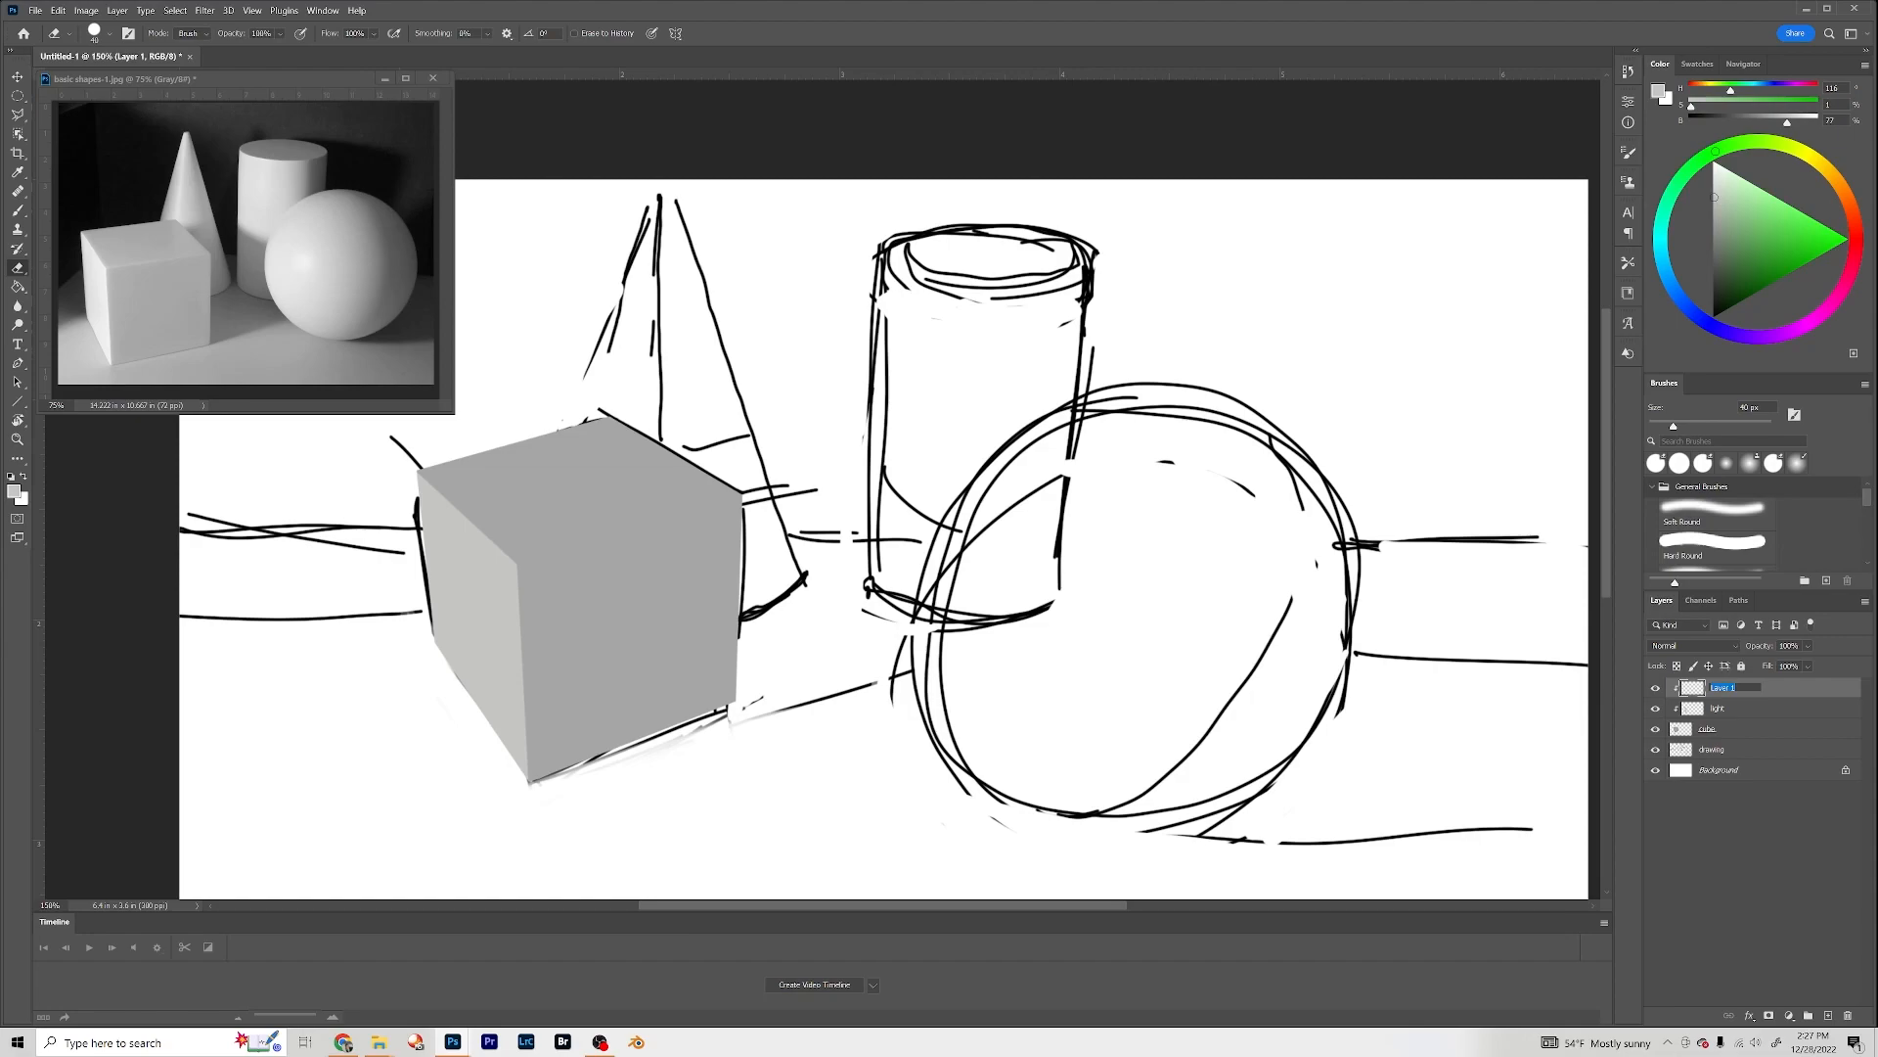
text(top)
key(Return)
Step: Paint the cube's top face with a 125 px brush in a 72% brightness grey and erase the overspill below its front corner
click(1713, 205)
key(b)
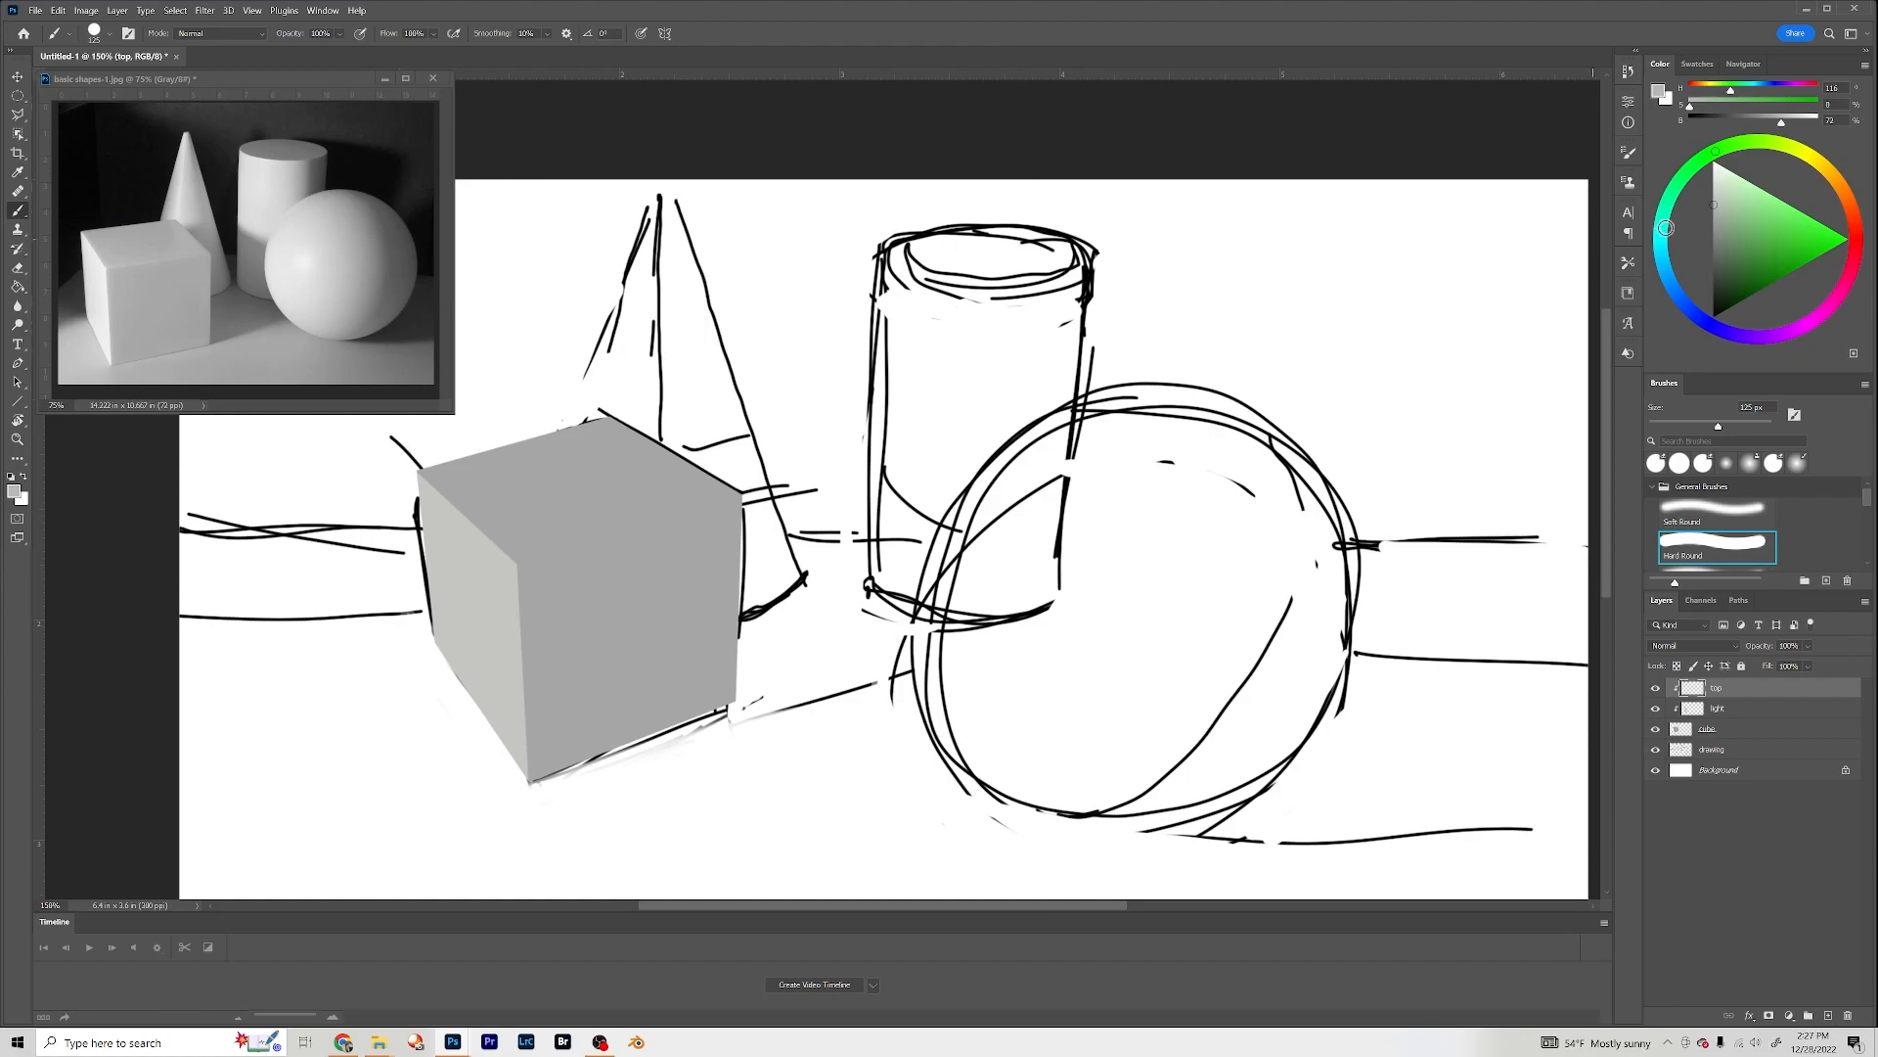
drag(382, 538, 597, 450)
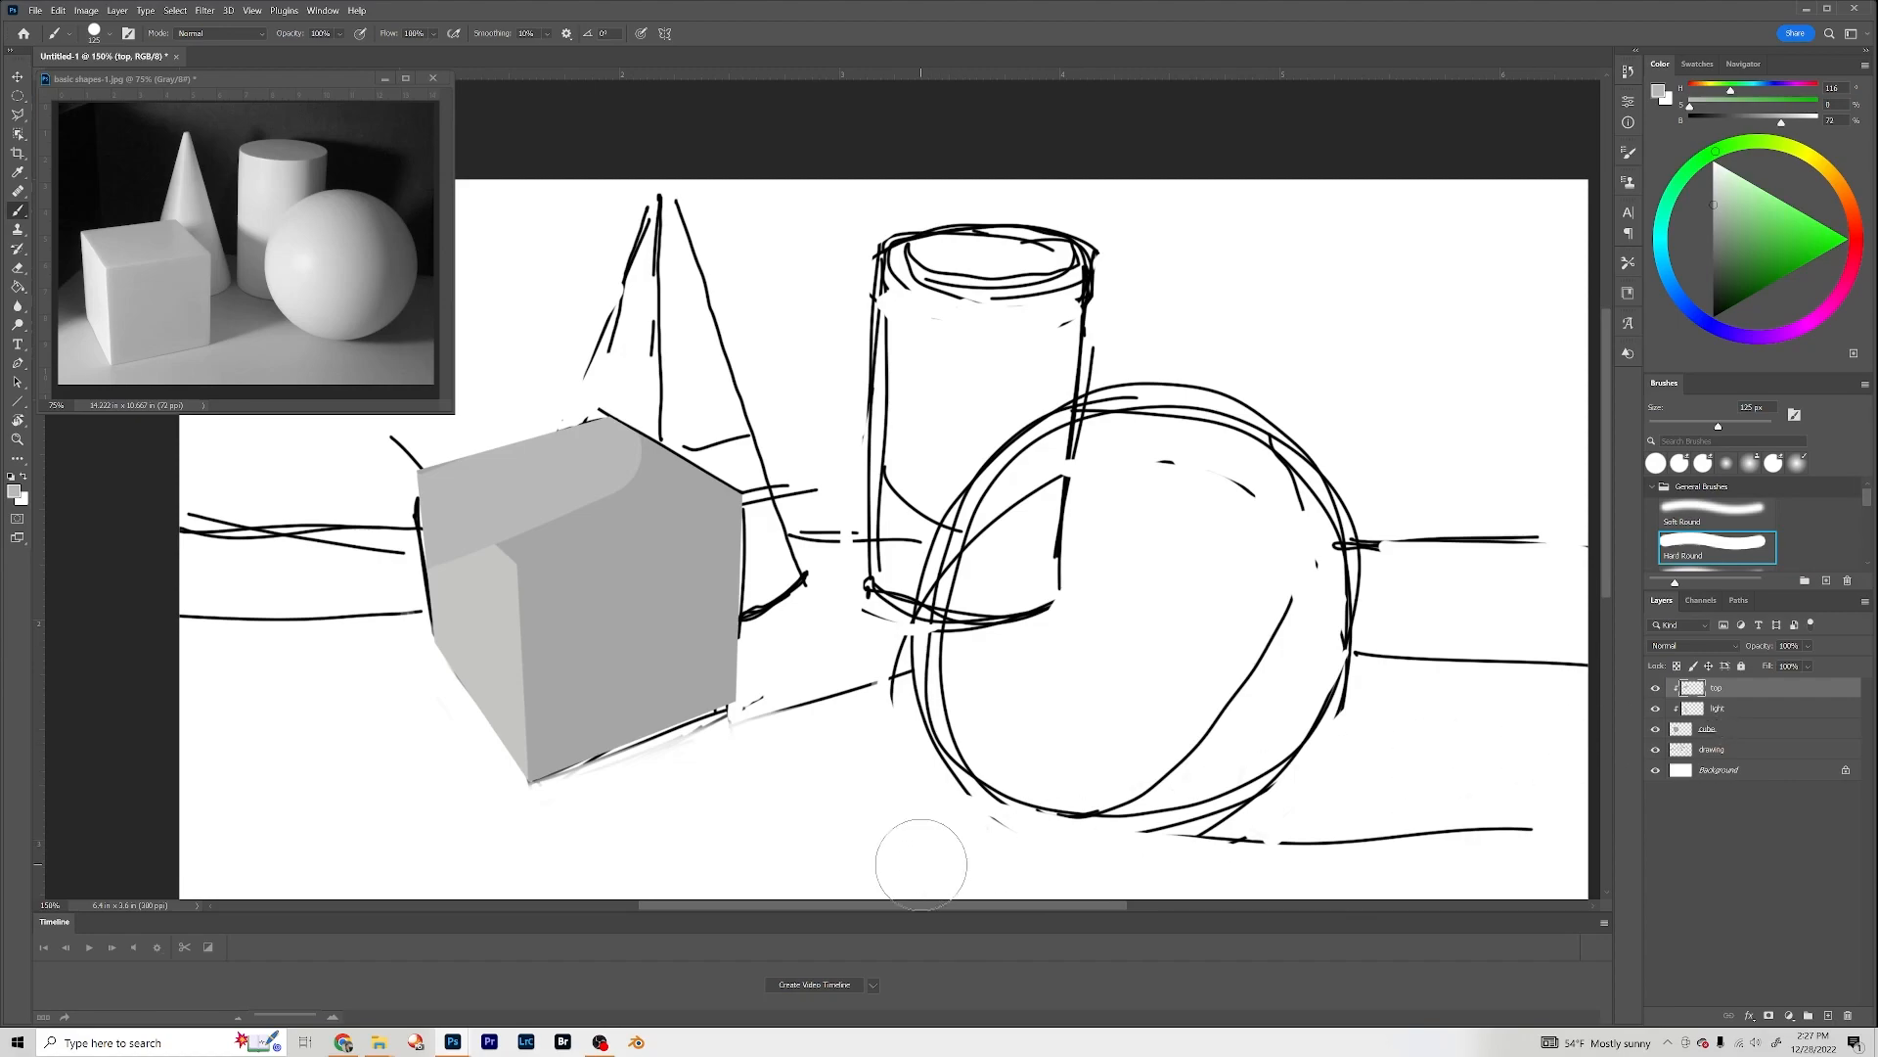
key(ctrl+z)
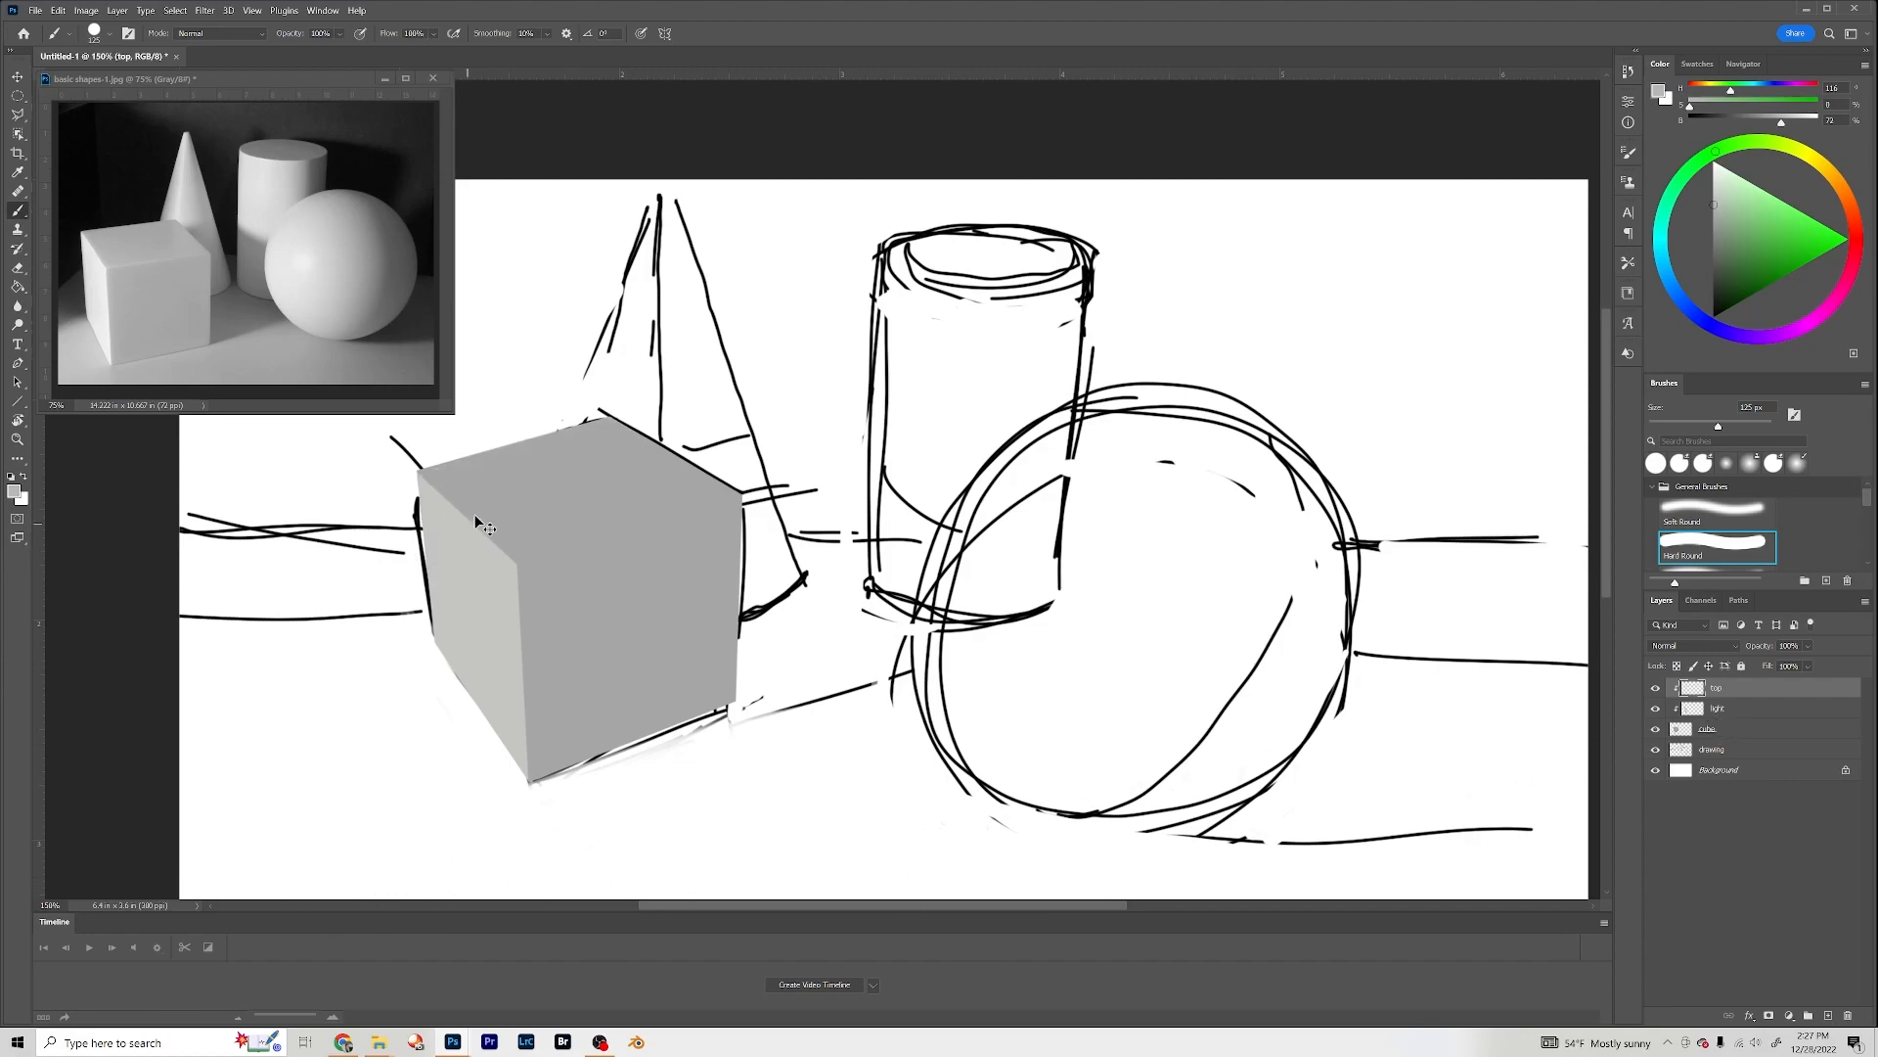
click(448, 437)
shift+click(553, 534)
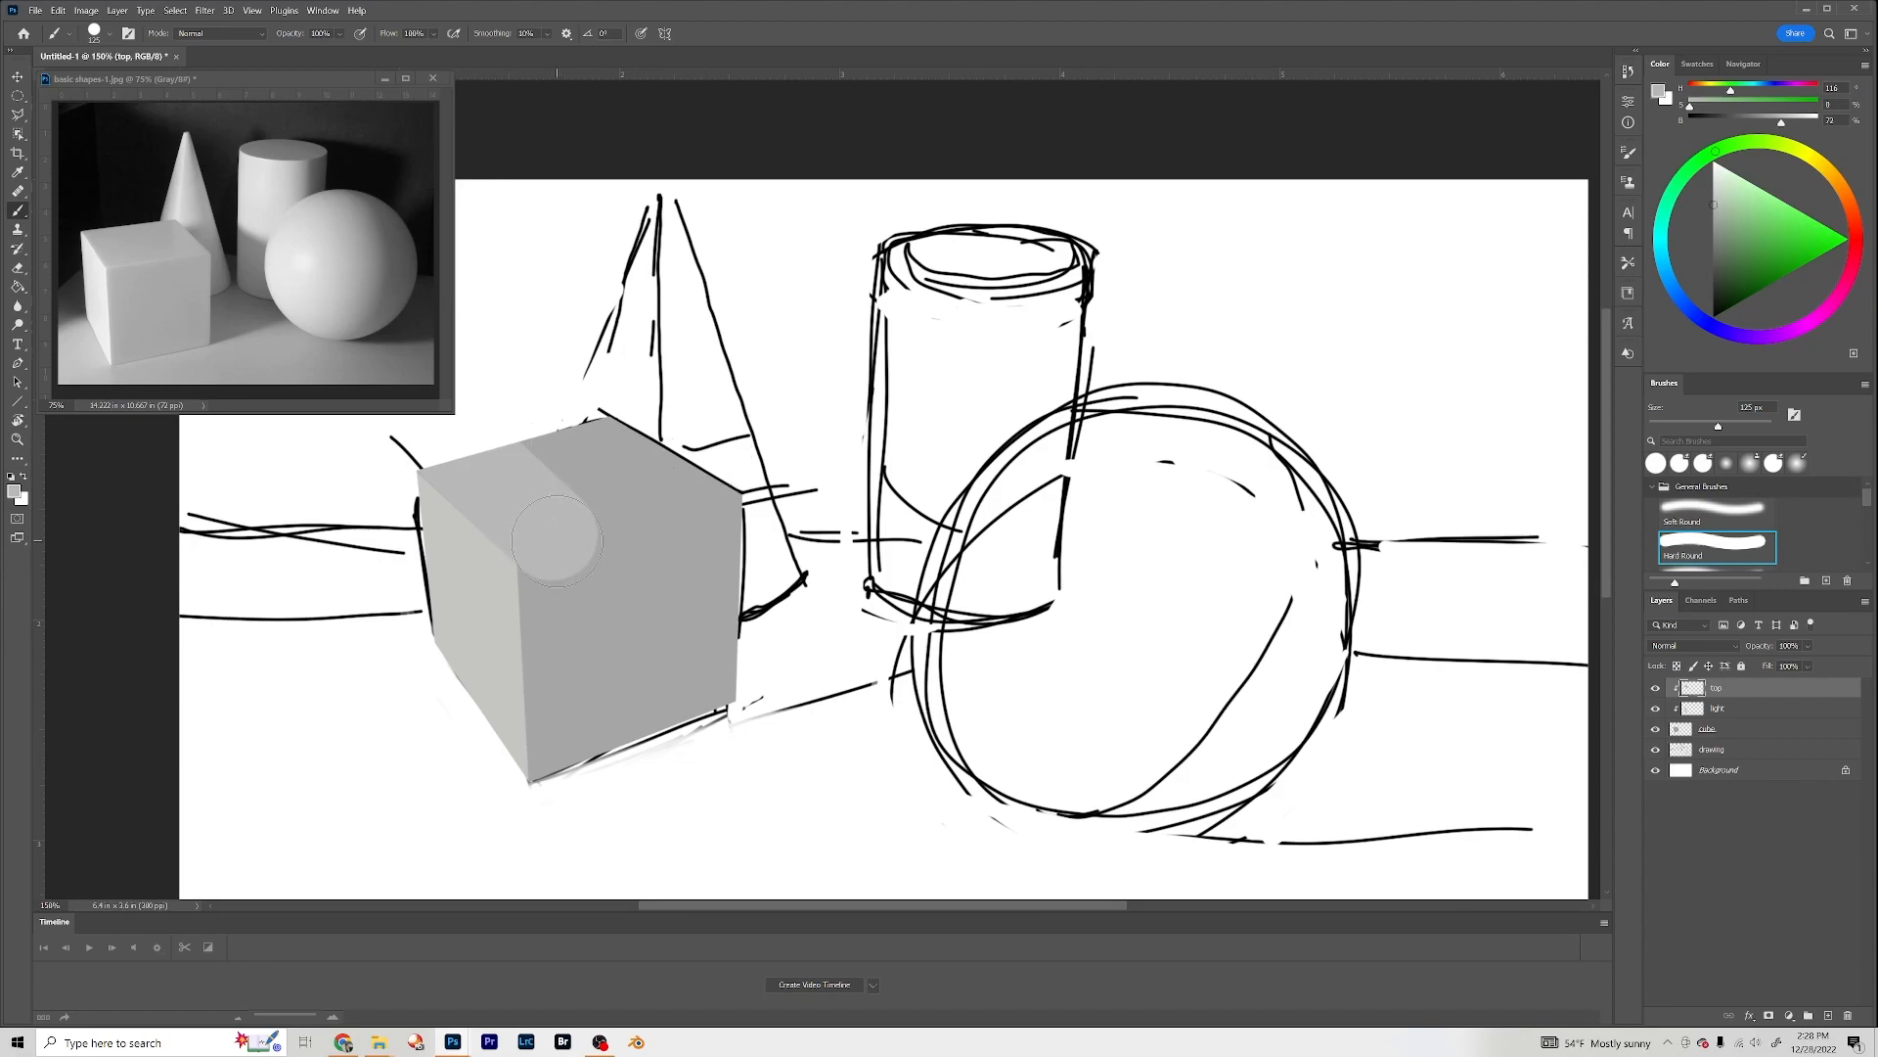
click(730, 448)
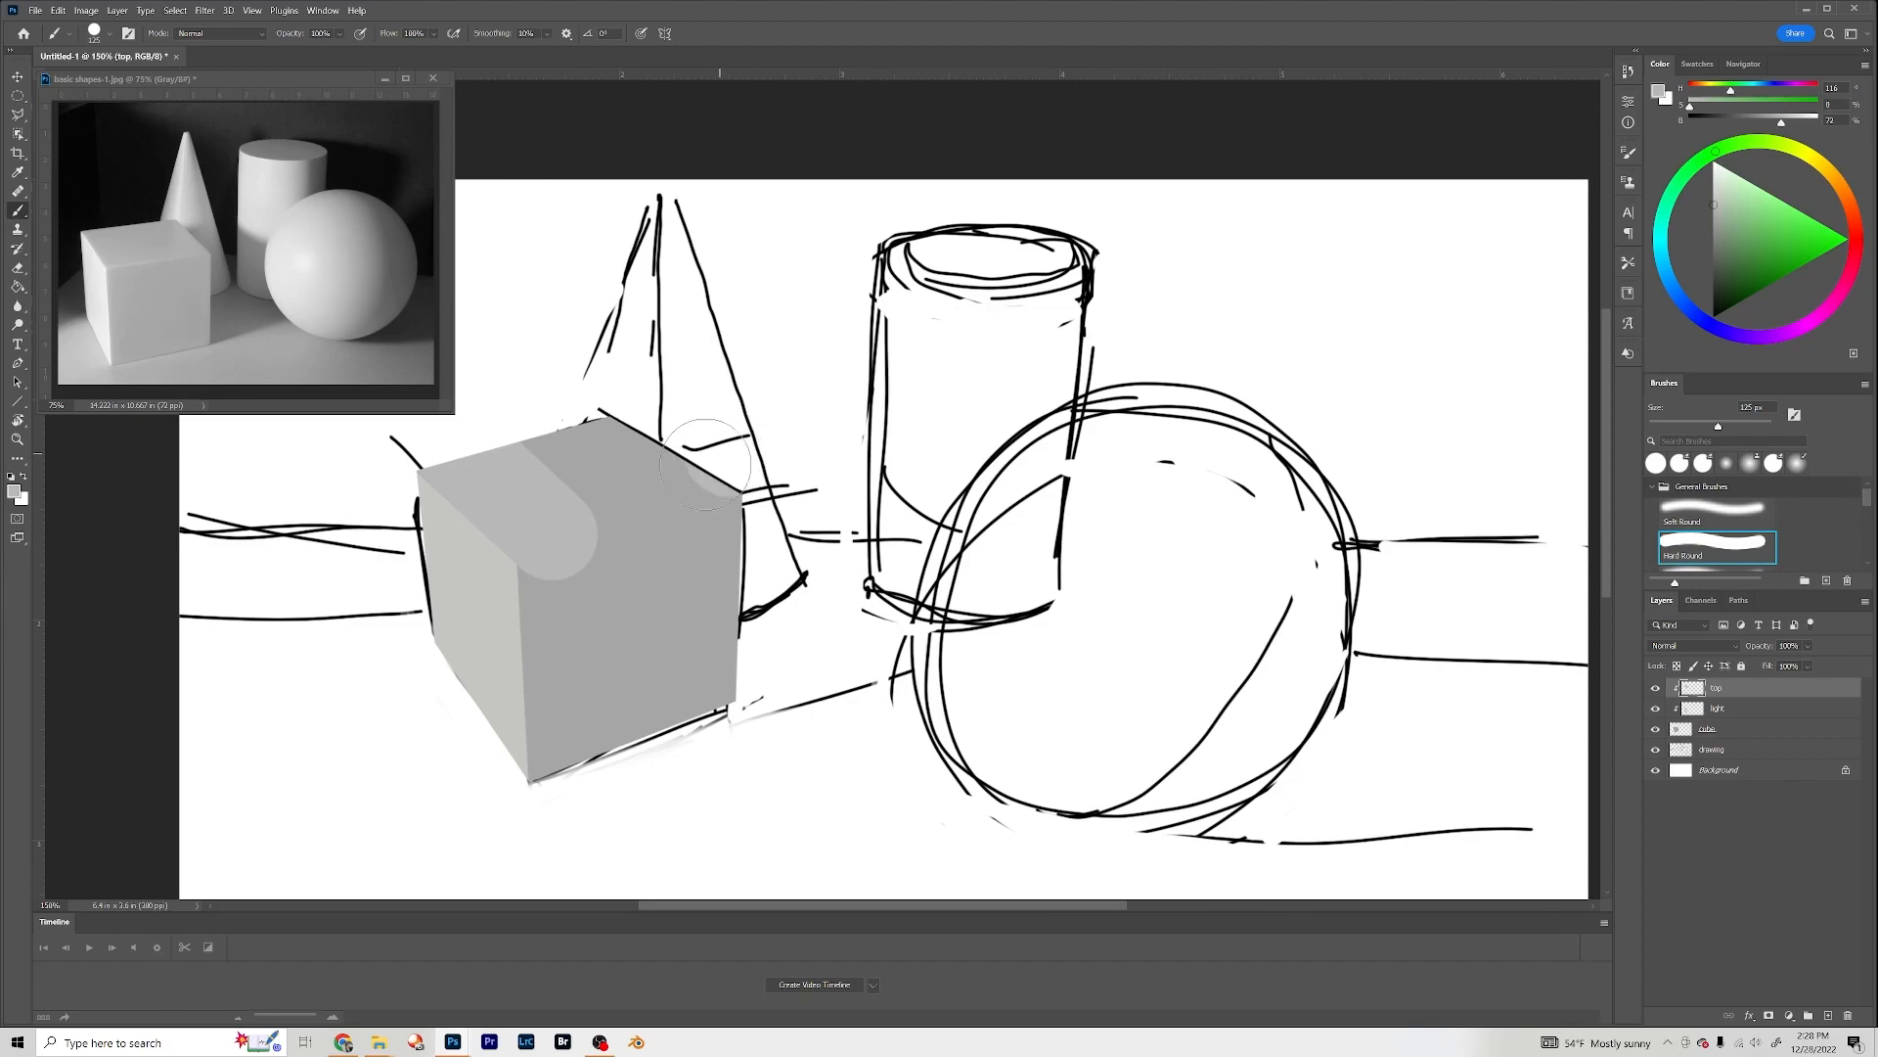
shift+click(535, 516)
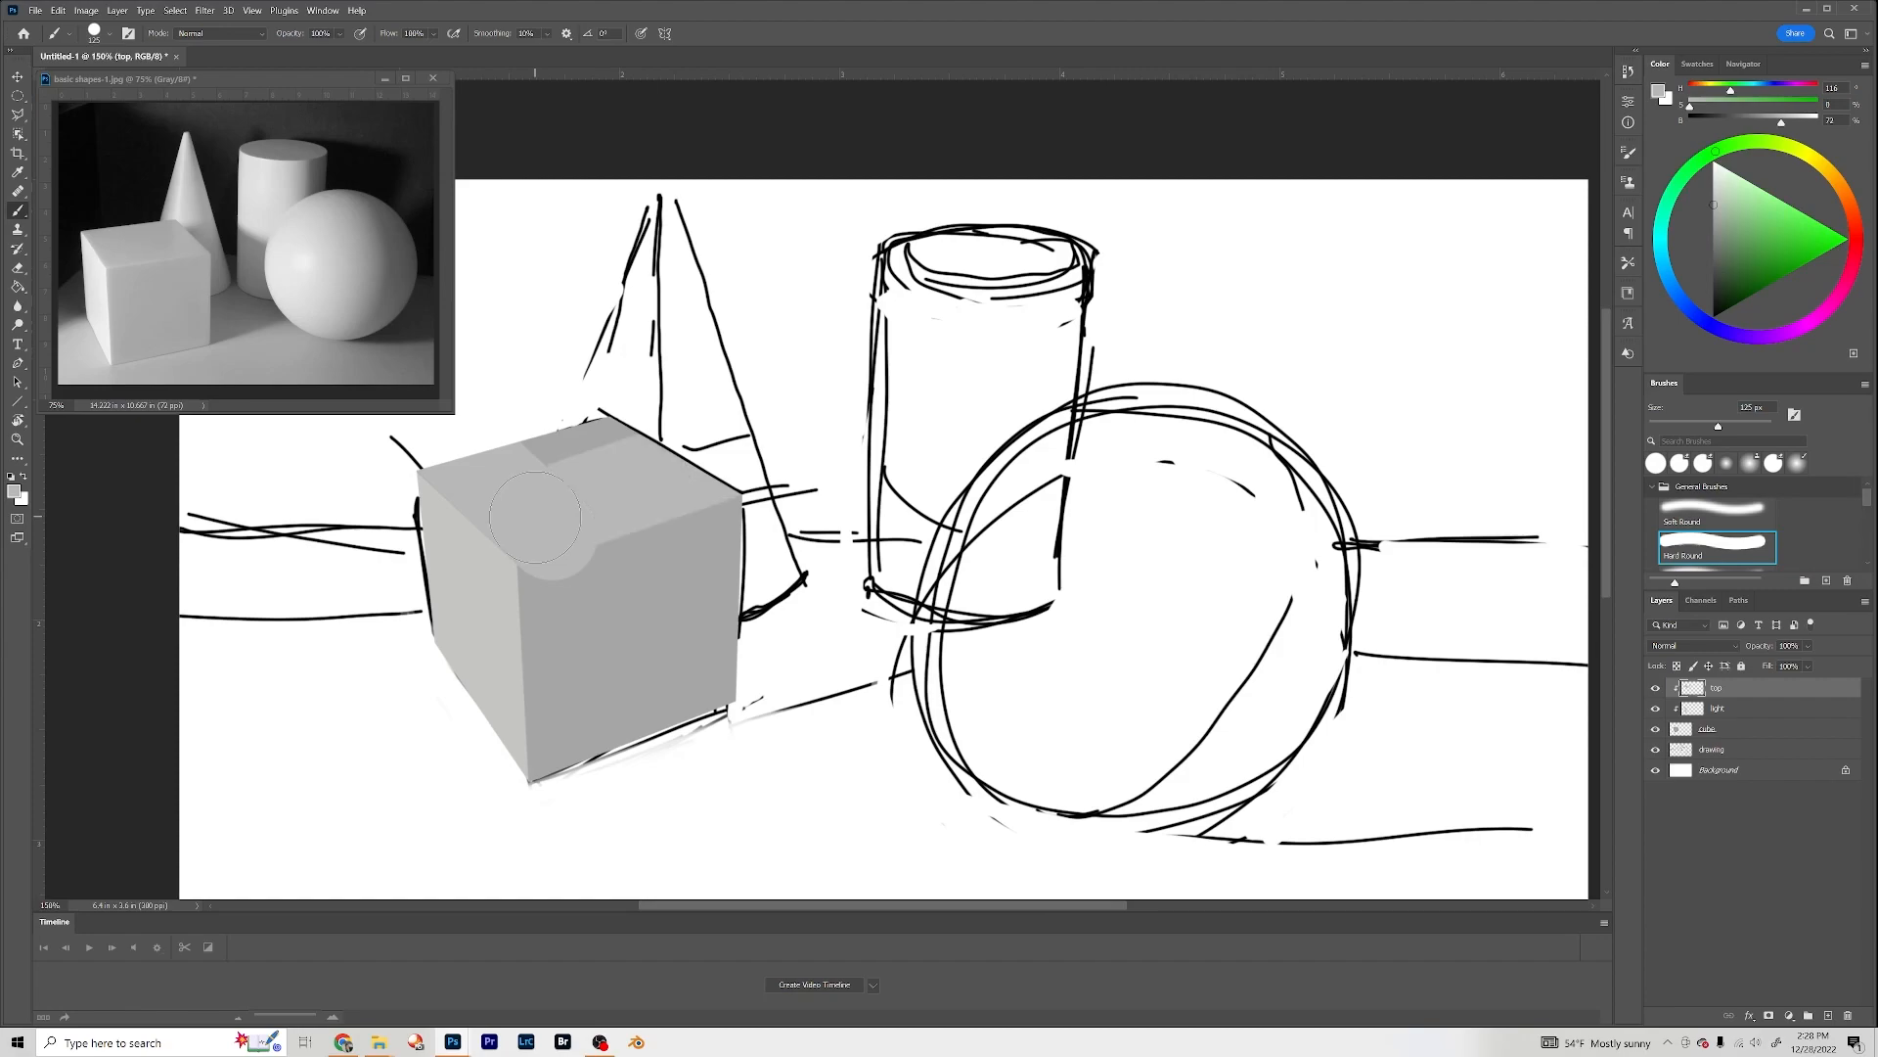
key(ctrl+z)
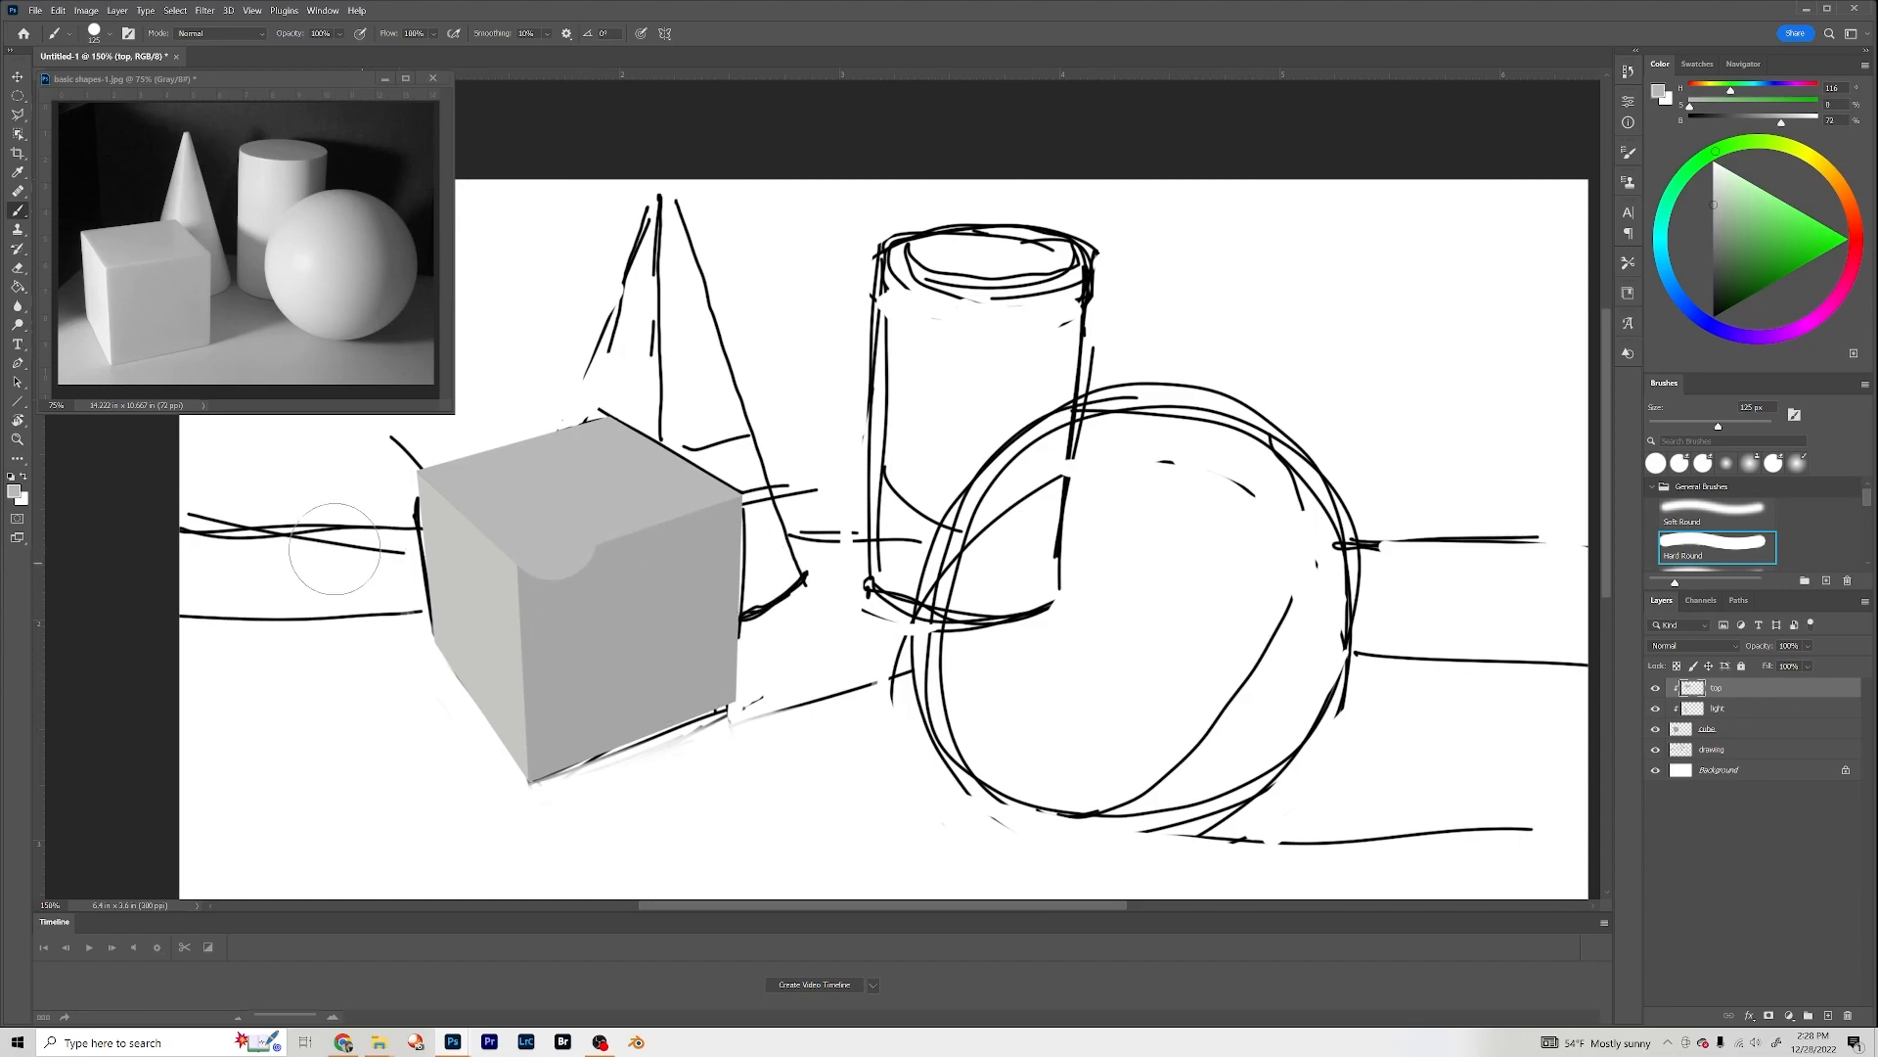
click(18, 275)
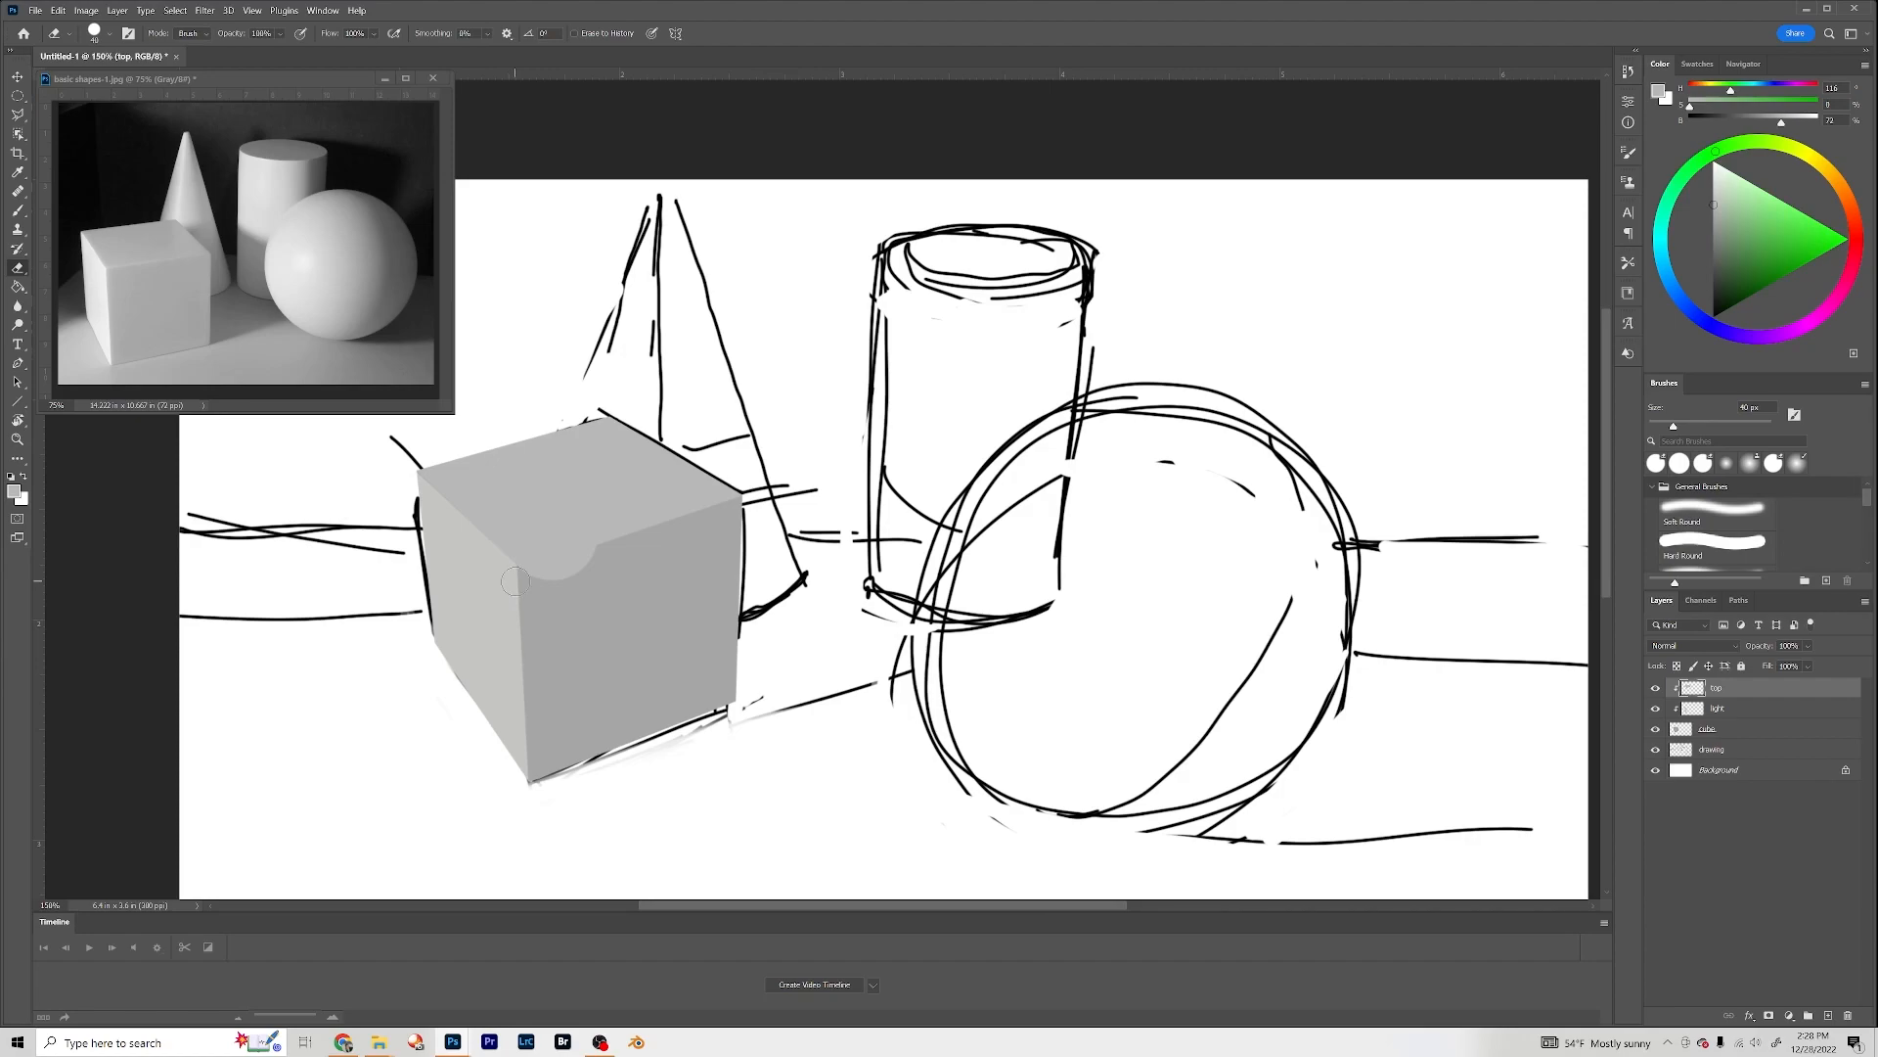
key(ctrl+z)
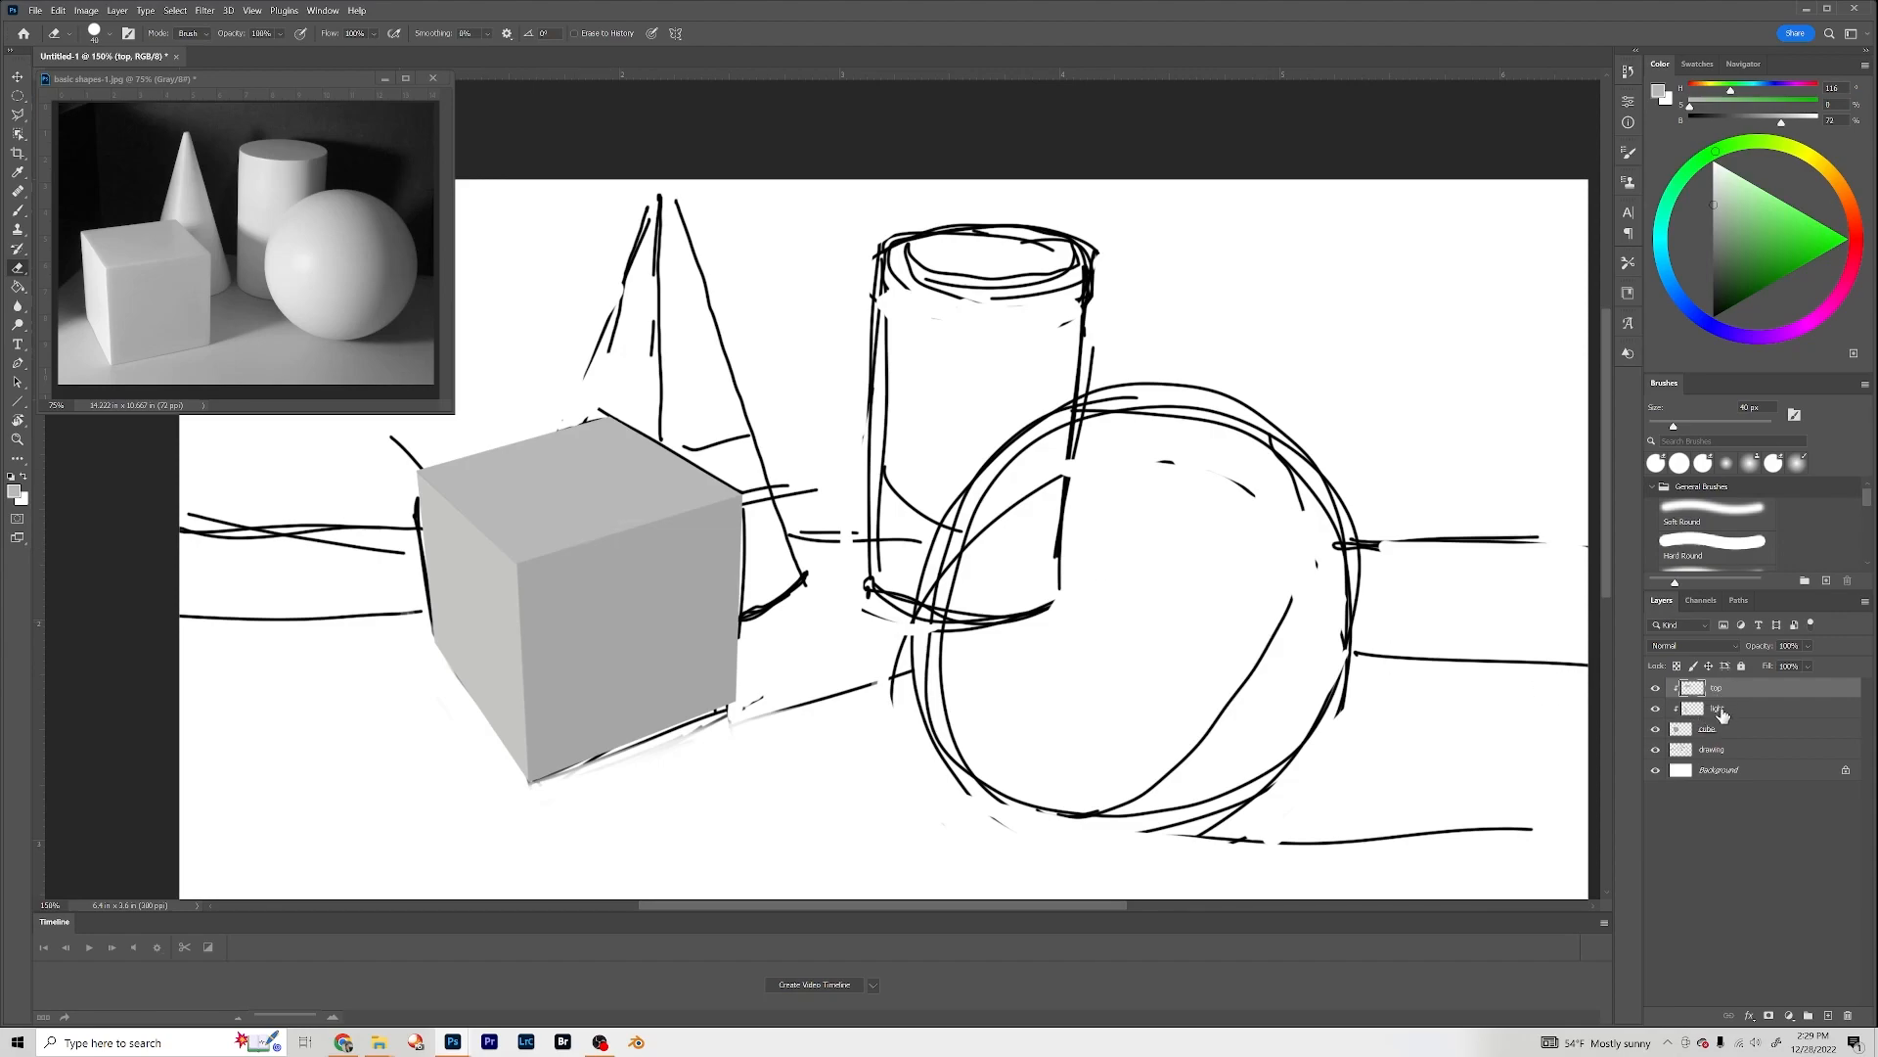
Step: Add a layer directly above the locked Background layer and name it background
click(1743, 773)
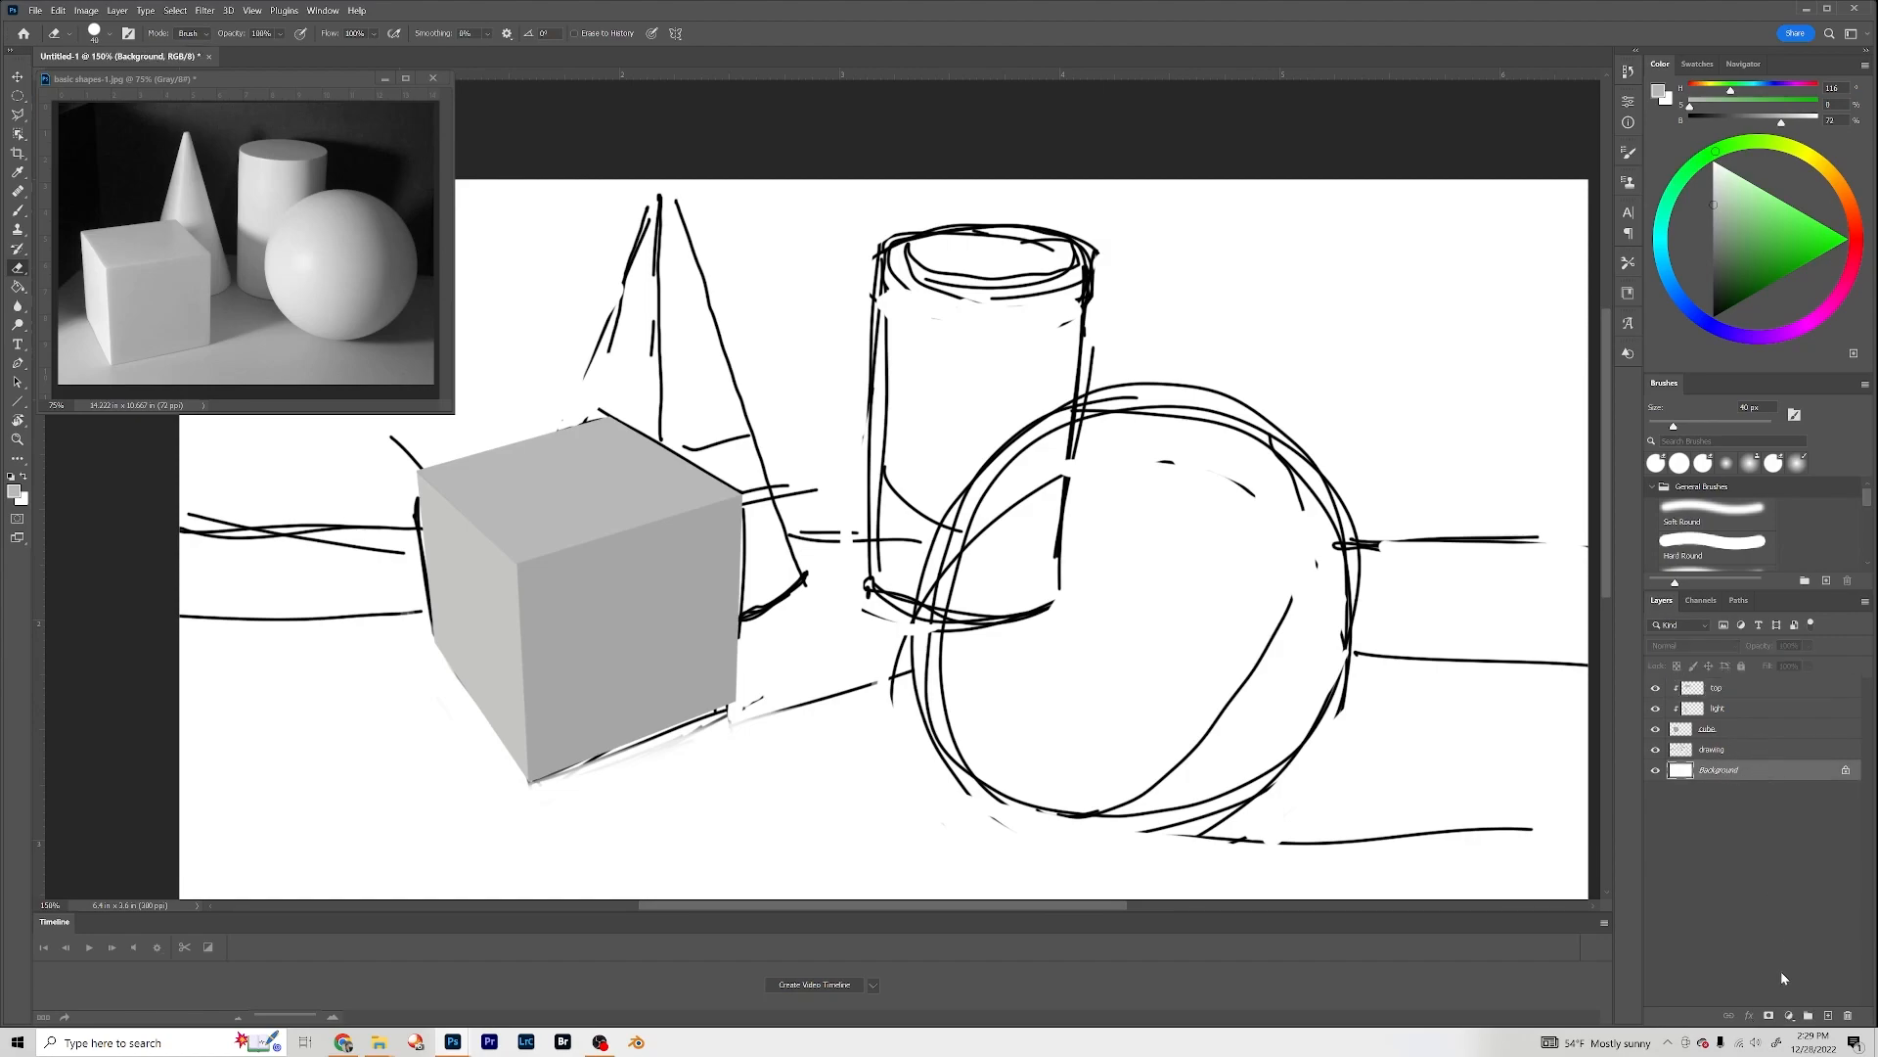
click(1828, 1016)
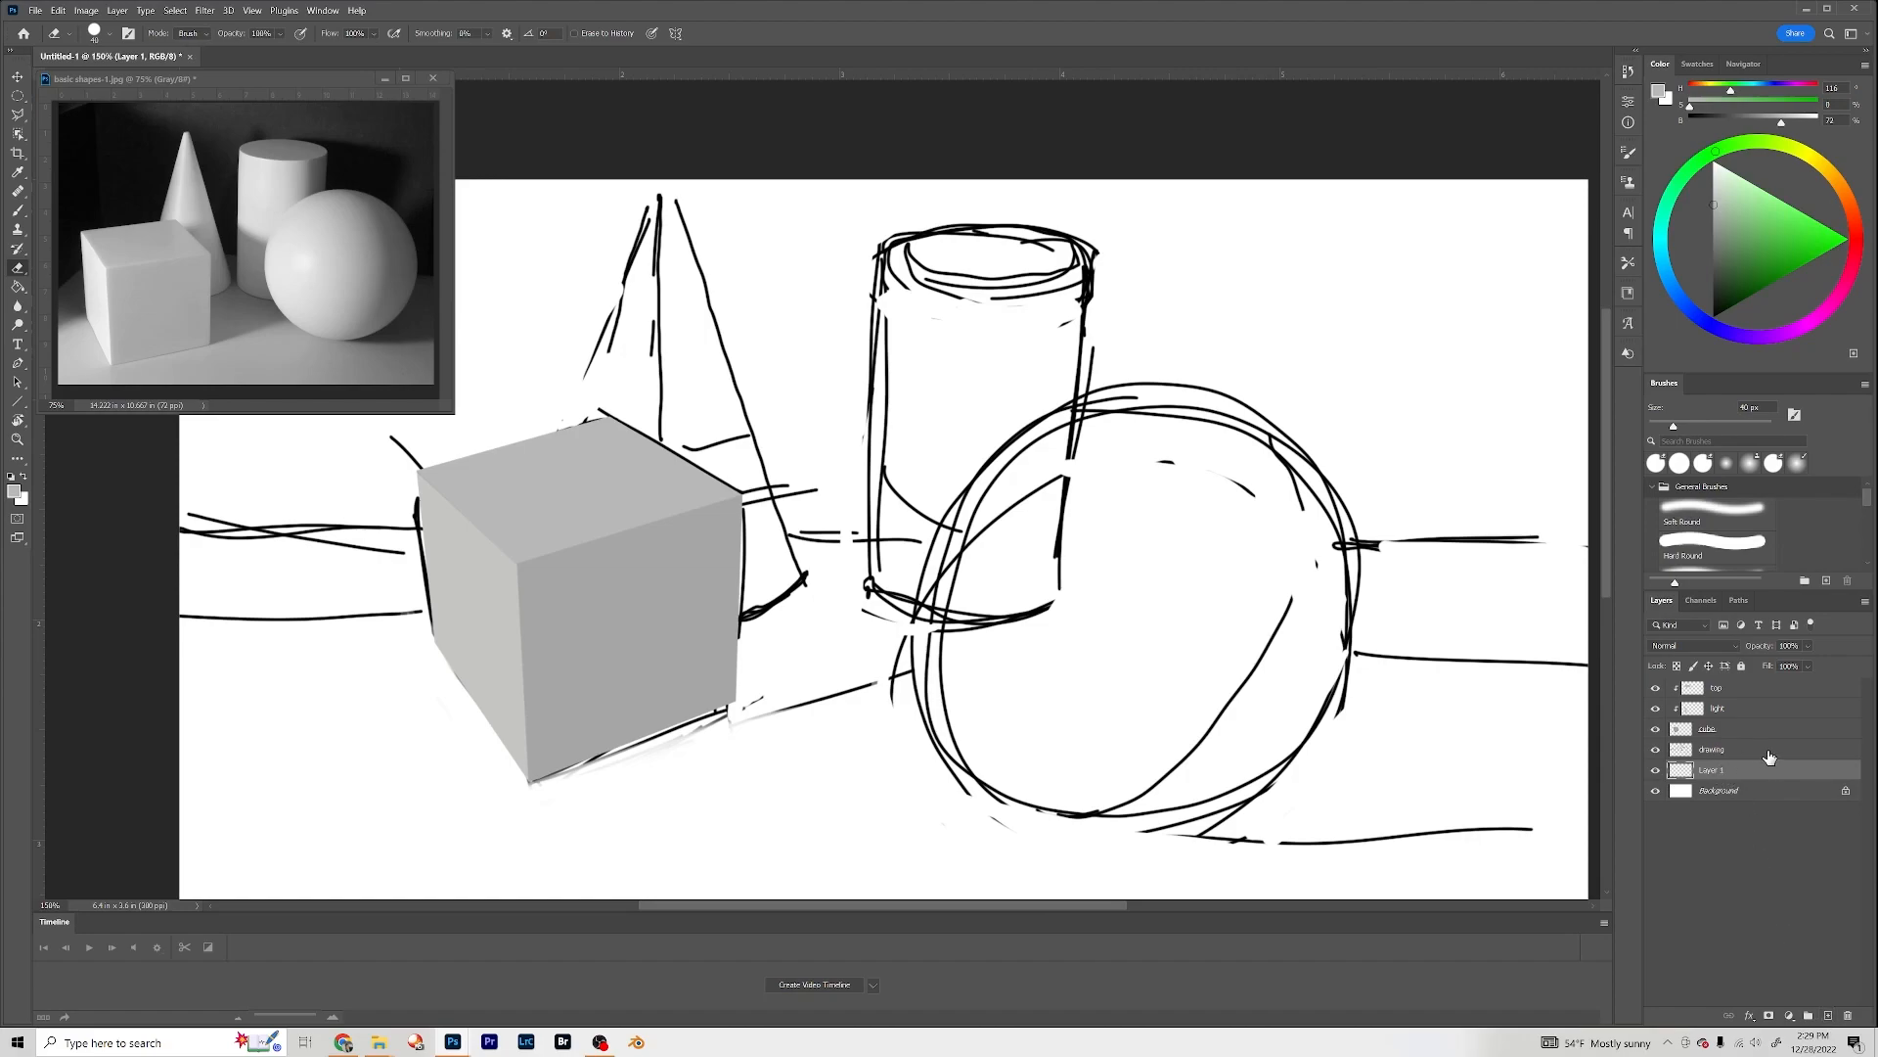
double_click(1710, 771)
text(background)
key(Return)
Step: Enlarge the Eraser to 300 px
key(bracketright)
key(bracketright)
key(bracketright)
key(bracketright)
key(bracketright)
key(bracketright)
key(bracketright)
key(bracketright)
key(bracketright)
key(bracketright)
key(bracketright)
key(bracketright)
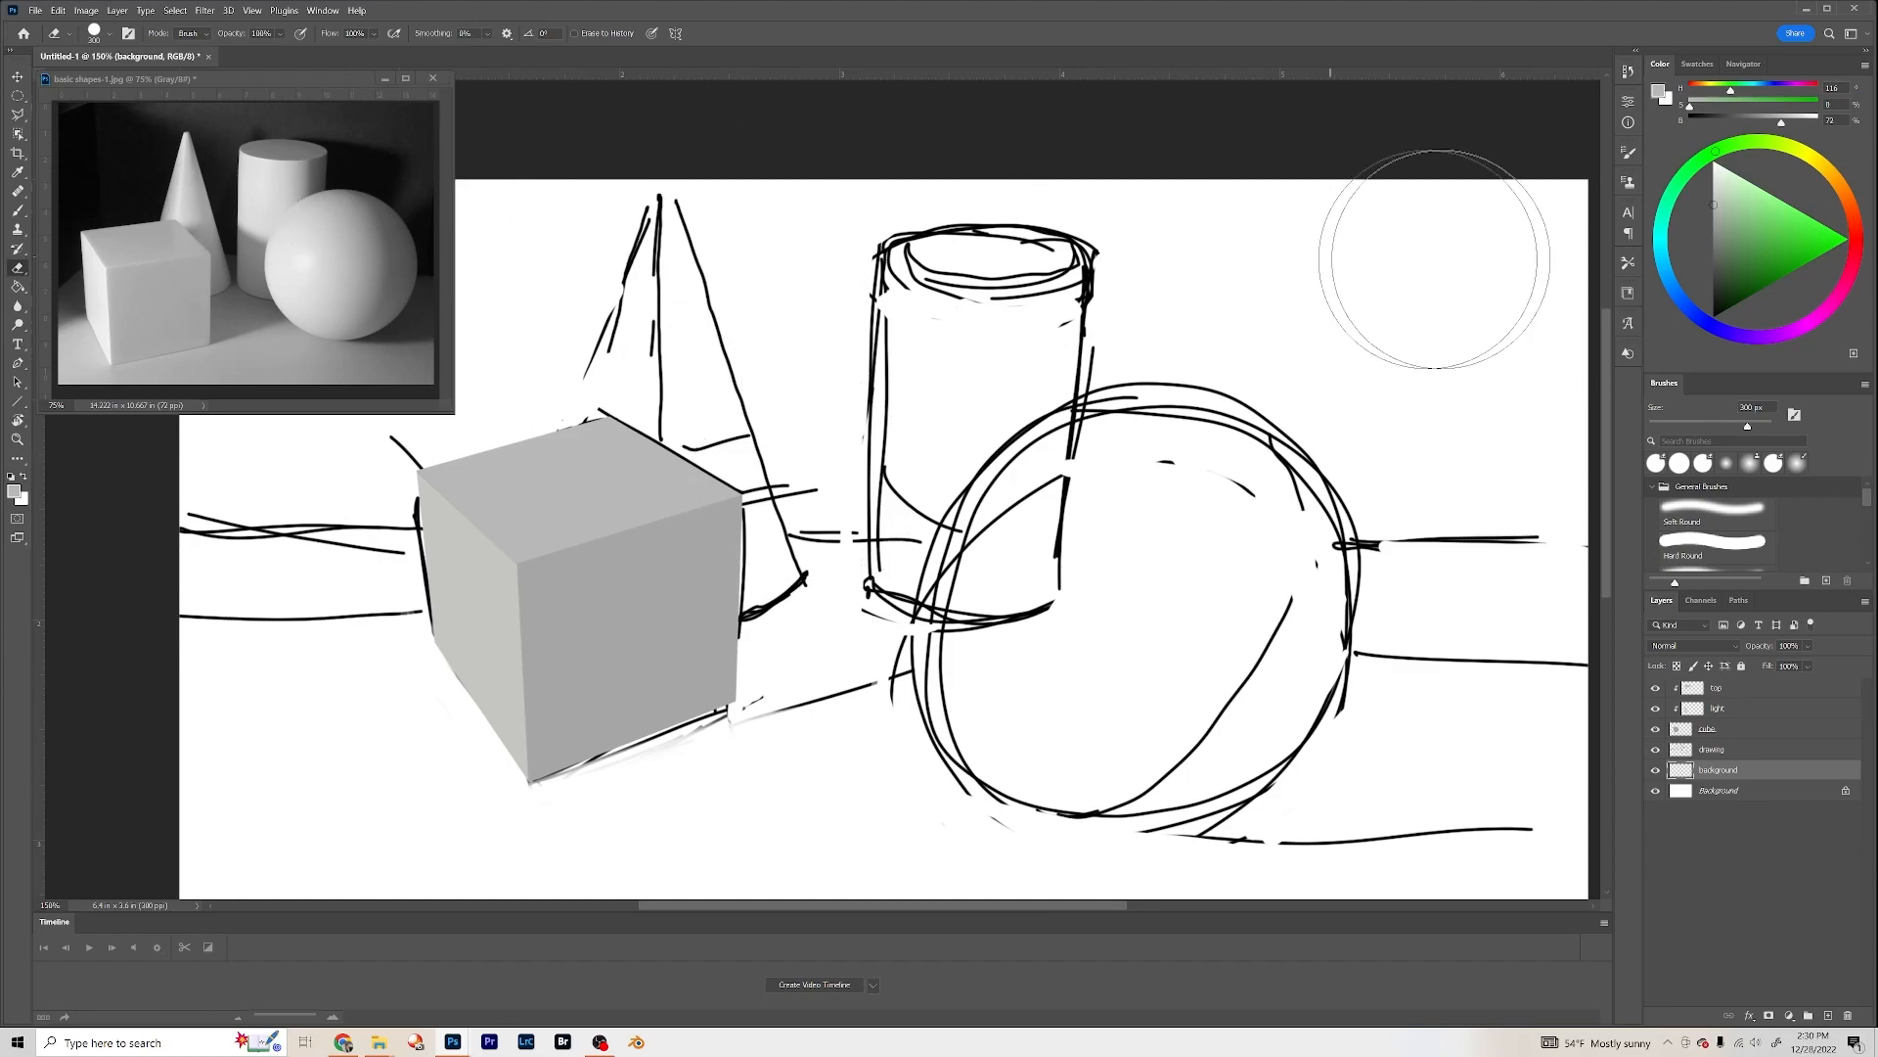
Step: Paint the backdrop behind the shapes near-black on the background layer with a 400 px Hard Round brush
click(1715, 296)
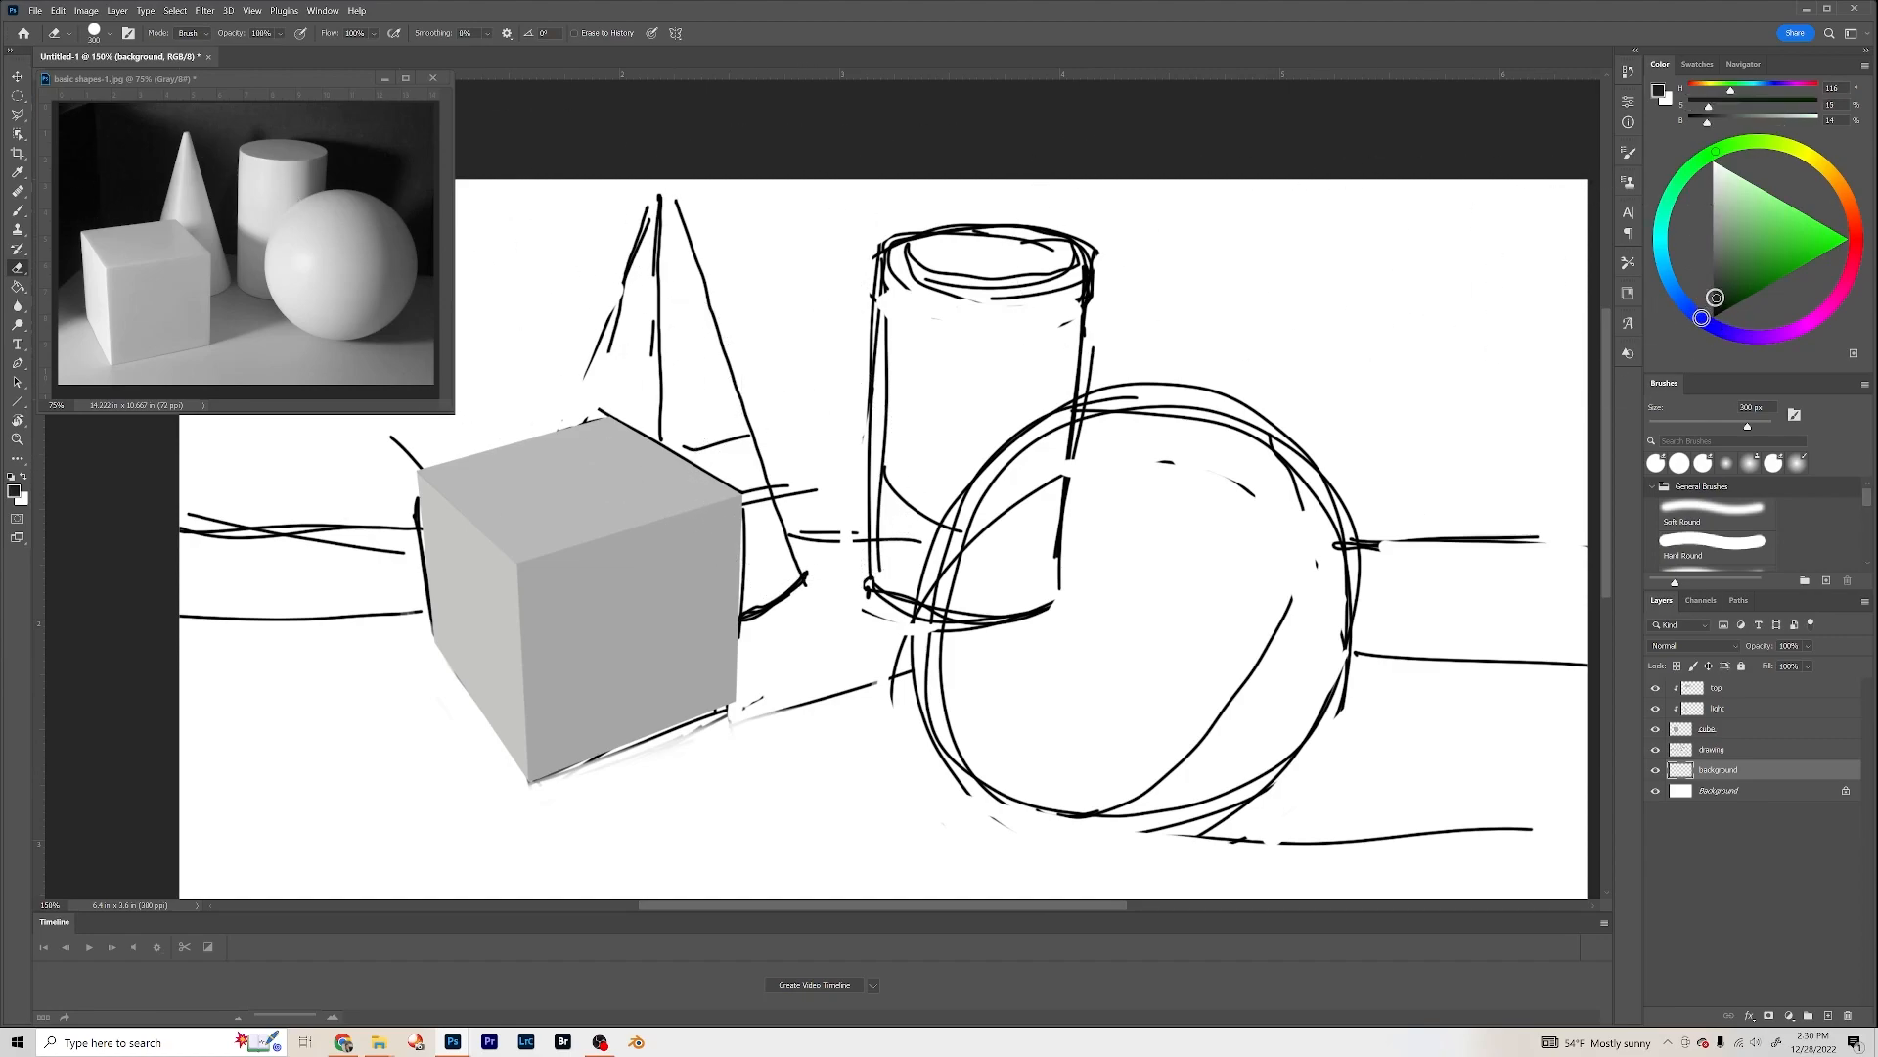
click(1713, 300)
click(16, 213)
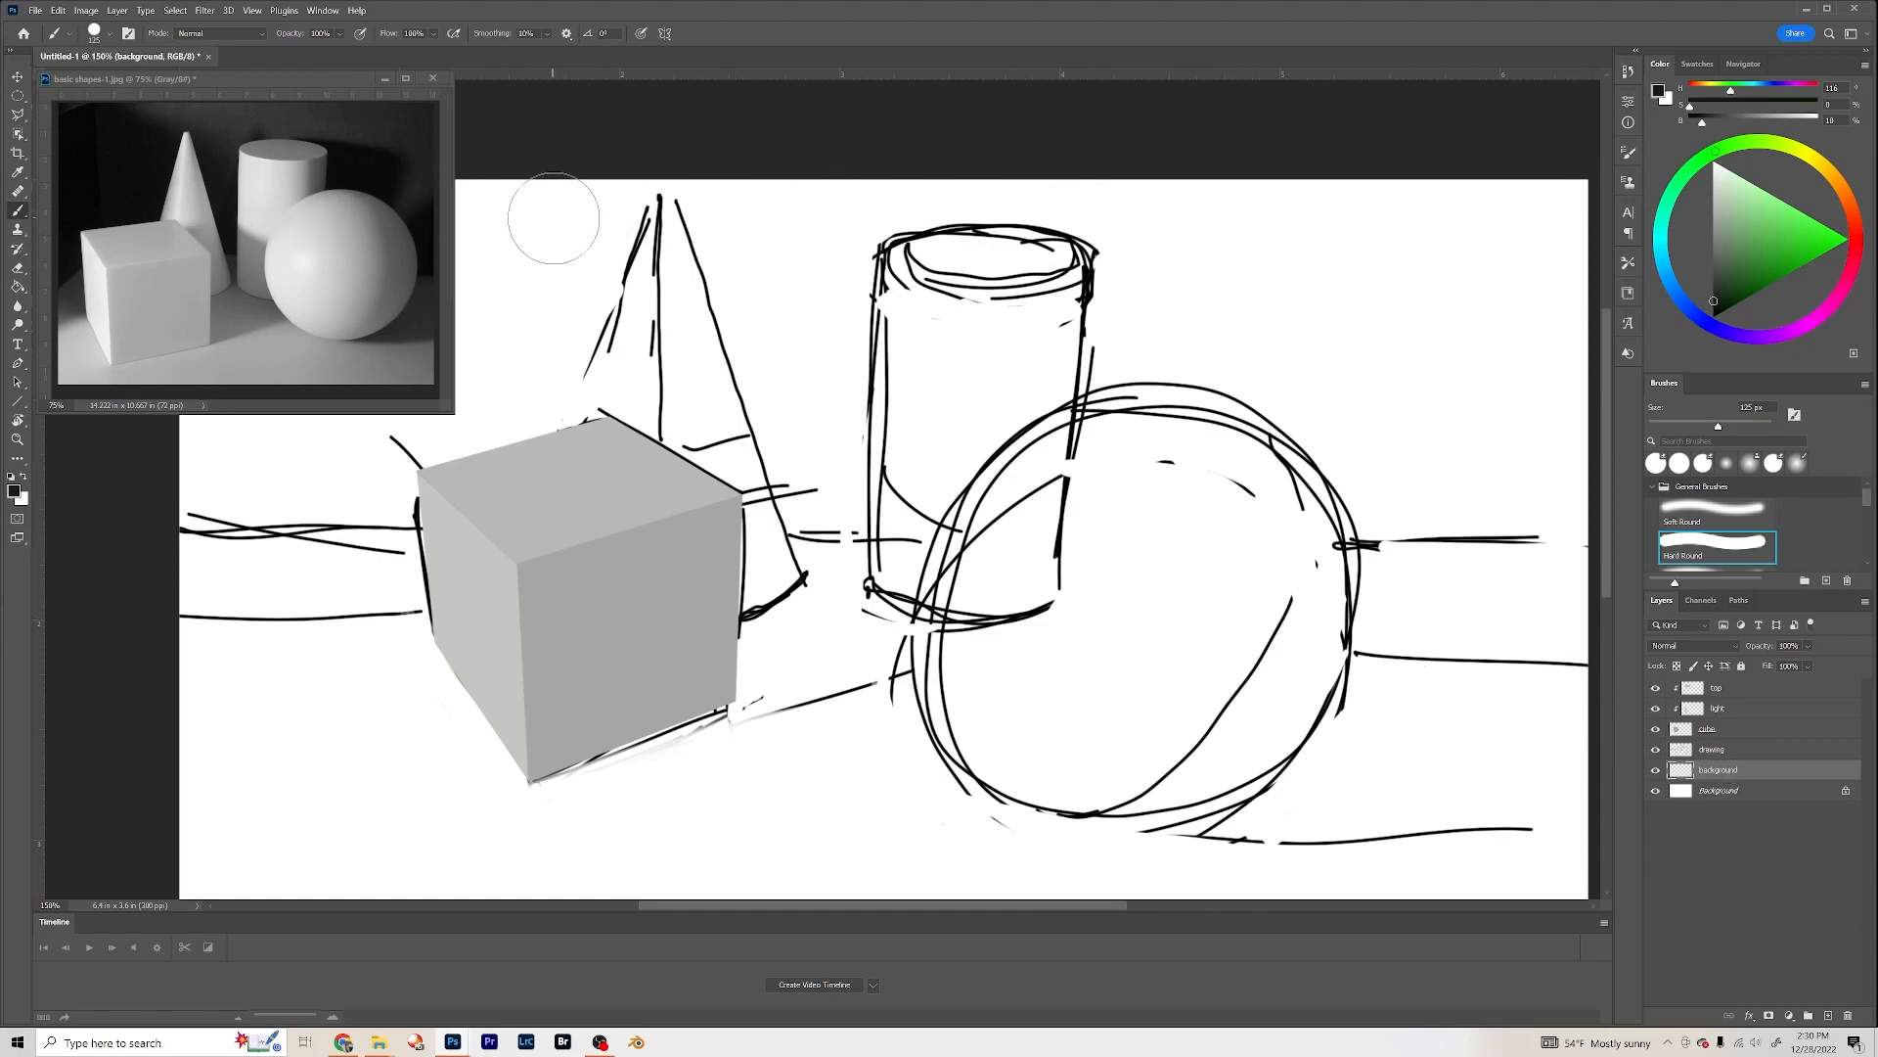
key(bracketright)
key(bracketright)
key(bracketright)
key(bracketright)
key(bracketright)
key(bracketright)
mouse_move(551, 217)
mouse_down()
mouse_move(905, 219)
mouse_move(348, 257)
mouse_move(403, 290)
mouse_move(357, 314)
mouse_move(457, 364)
mouse_move(355, 344)
mouse_move(318, 402)
mouse_move(638, 425)
mouse_move(543, 402)
mouse_move(209, 396)
mouse_move(526, 405)
mouse_move(191, 467)
mouse_move(410, 308)
mouse_move(905, 253)
mouse_move(1586, 301)
mouse_move(1375, 268)
mouse_move(742, 299)
mouse_move(1348, 348)
mouse_move(759, 334)
mouse_move(1262, 407)
mouse_move(1607, 428)
mouse_move(759, 423)
mouse_move(1607, 428)
mouse_move(741, 401)
mouse_up()
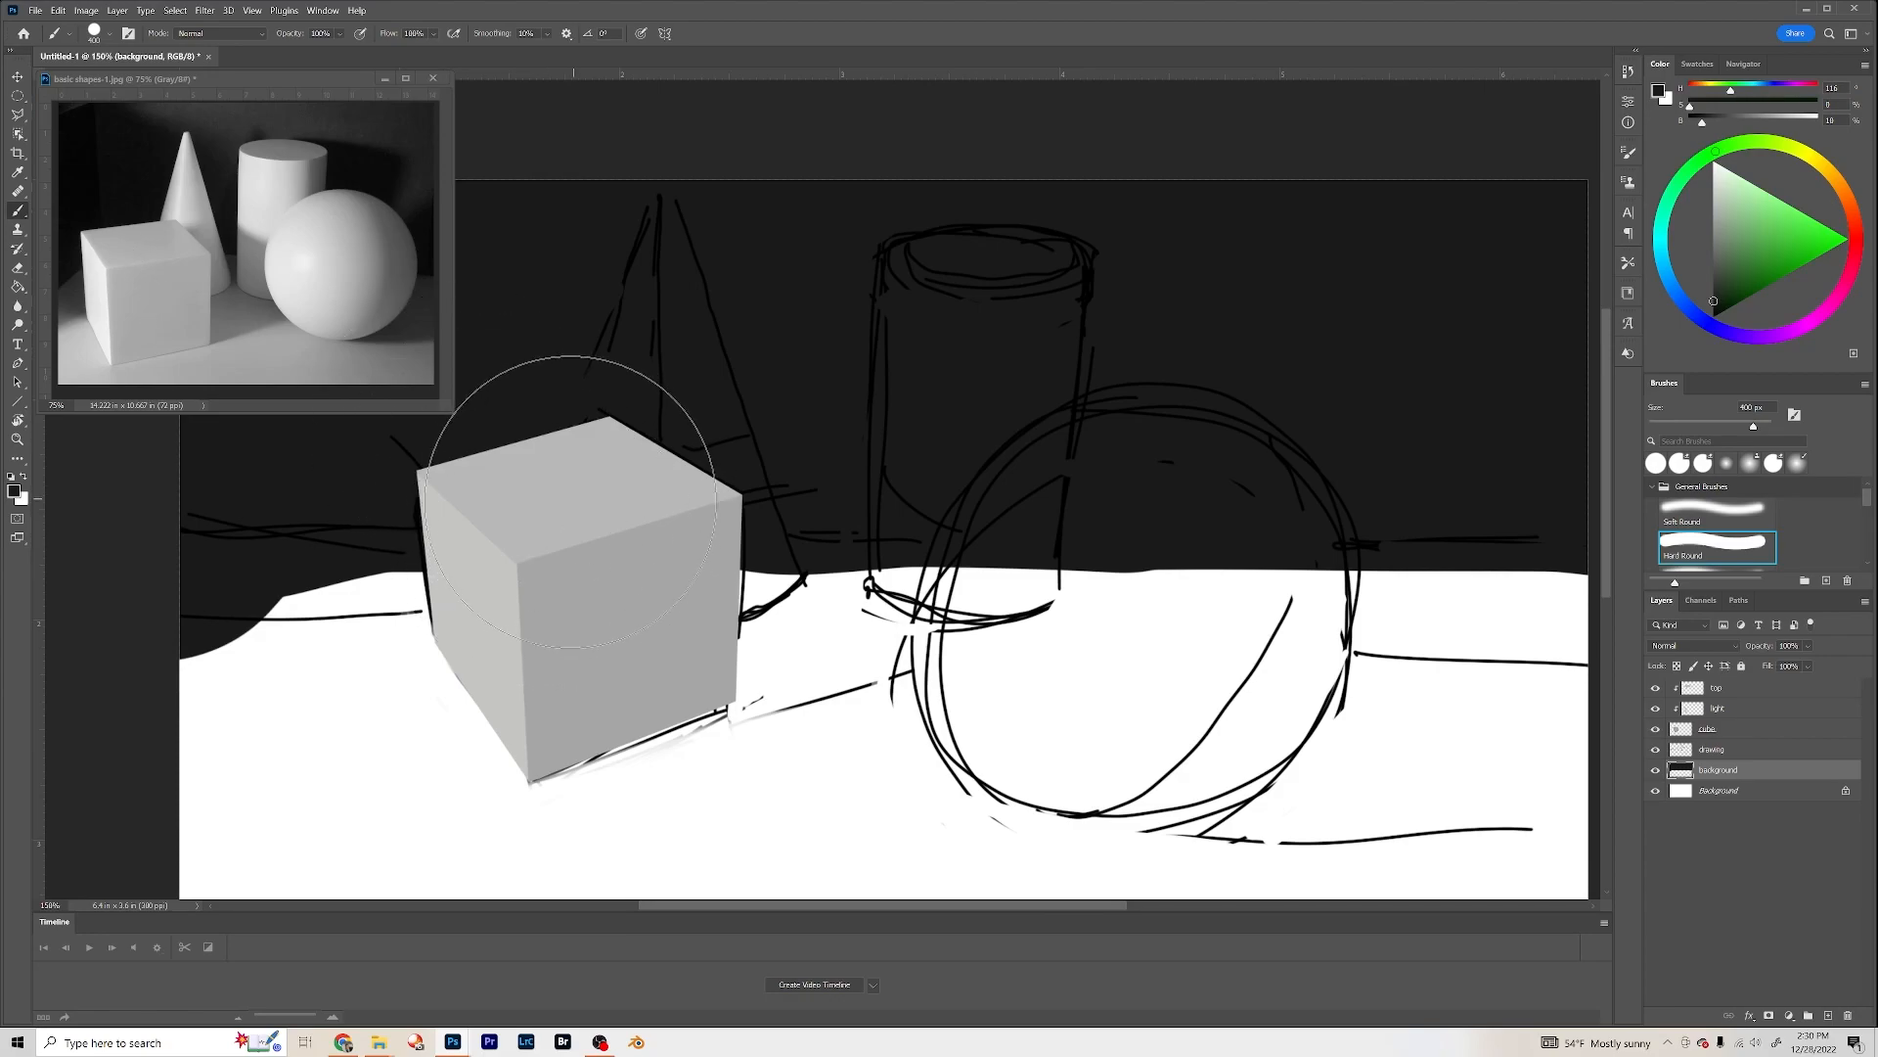
Step: Sample the grey of the cube's top face and paint the foreground tabletop with it, from edge to edge of the canvas
key(alt)
alt+click(562, 483)
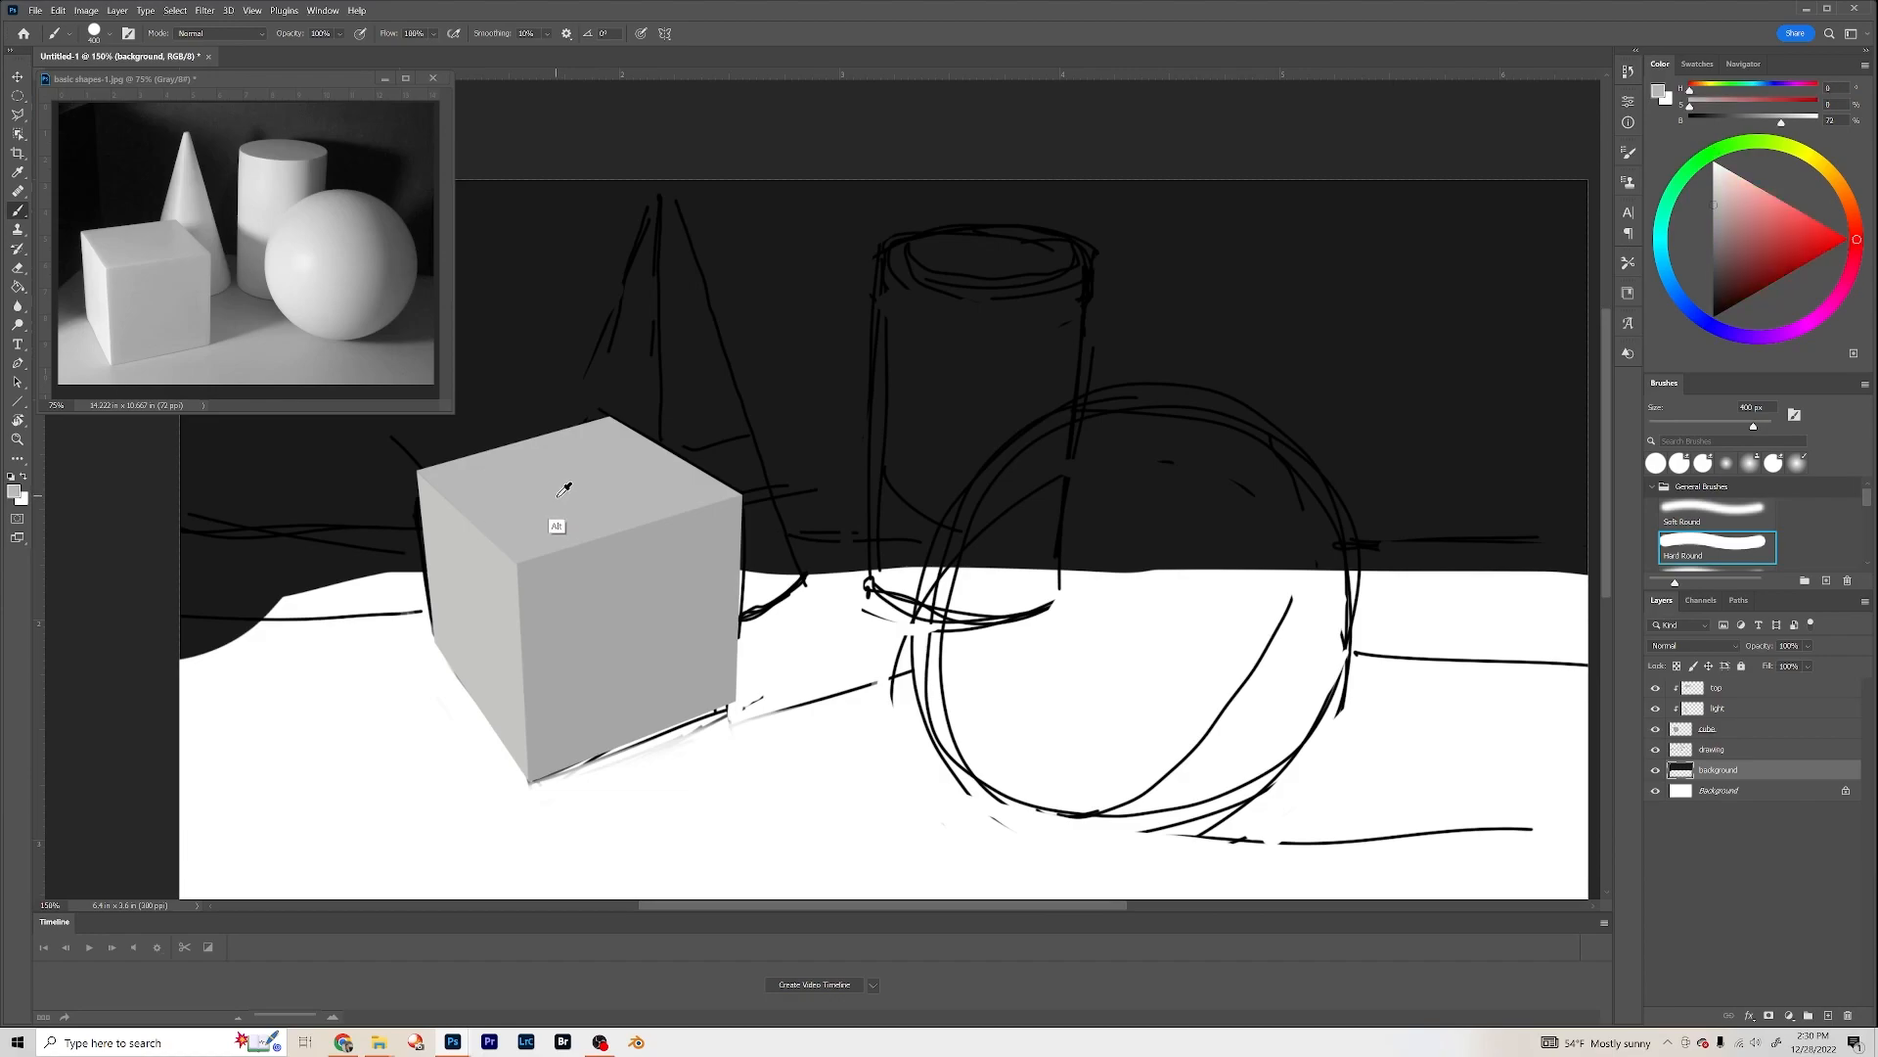
drag(440, 859, 859, 853)
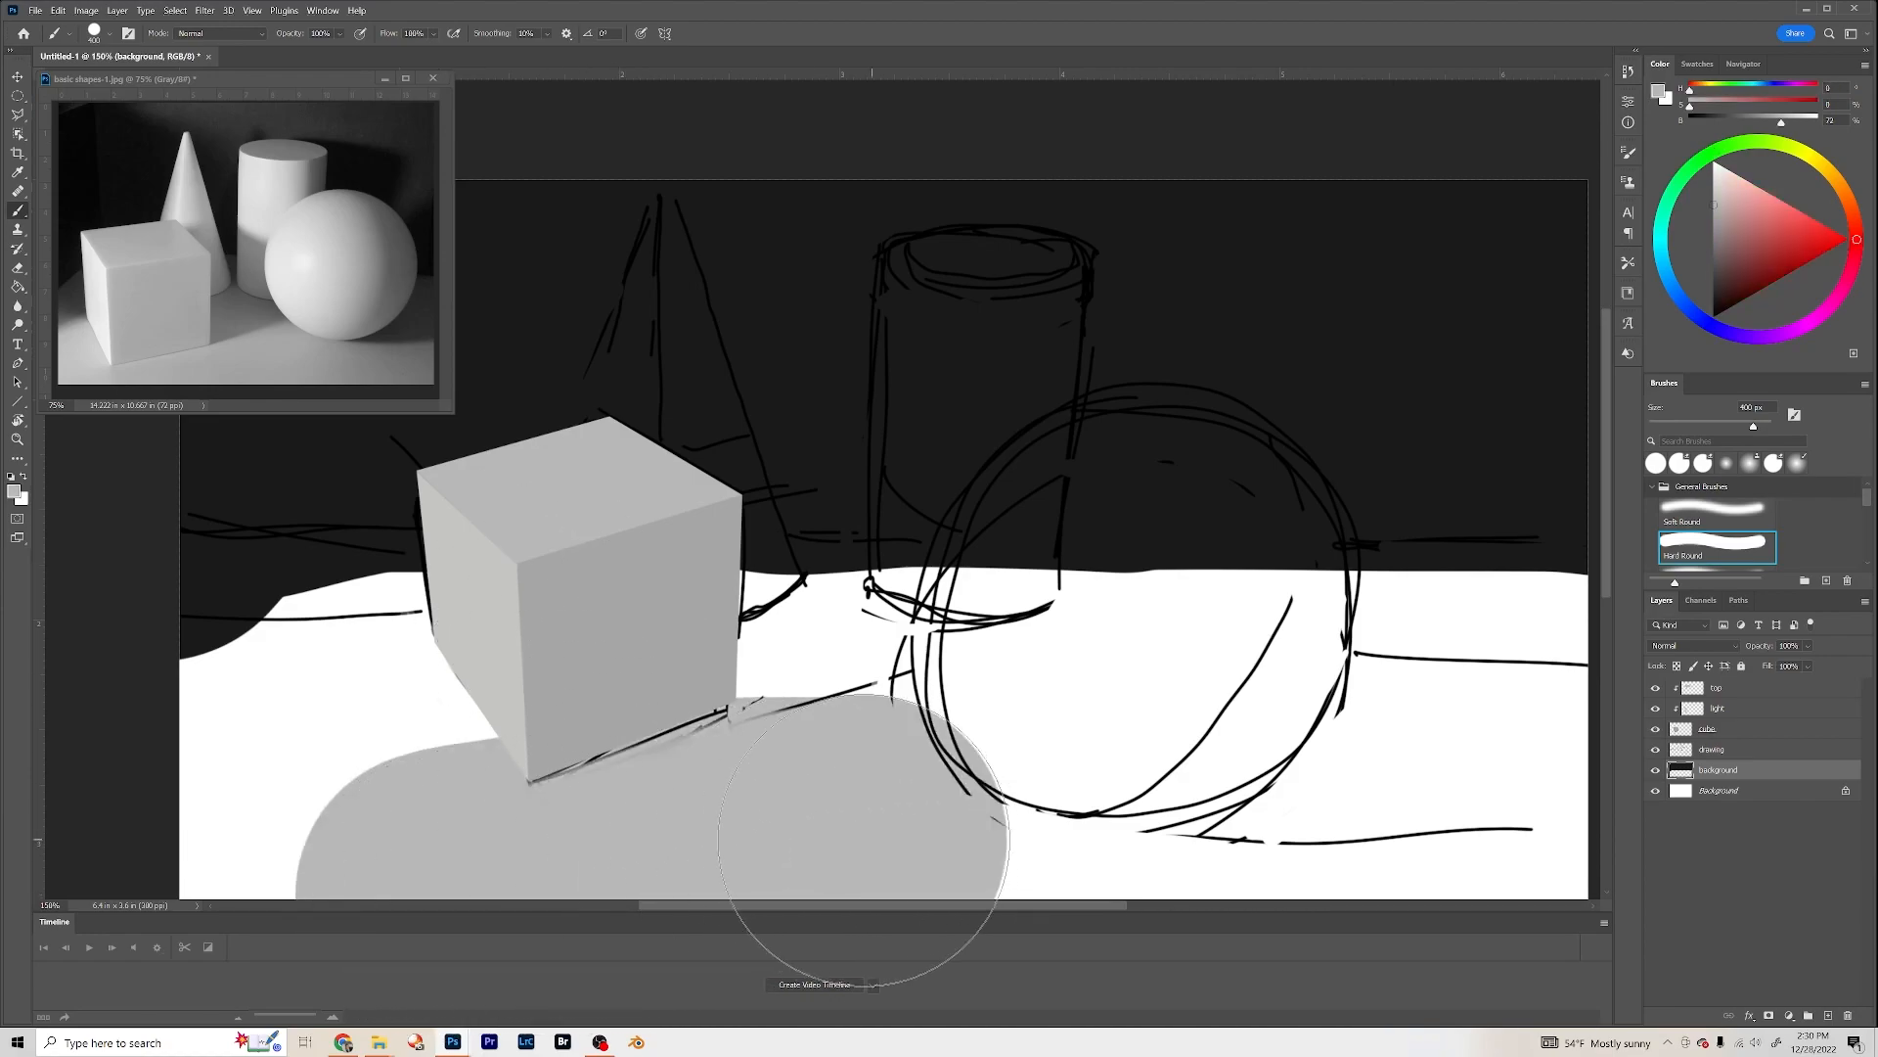
mouse_move(705, 860)
mouse_down()
mouse_move(1620, 941)
mouse_move(1447, 797)
mouse_move(1605, 1017)
mouse_up()
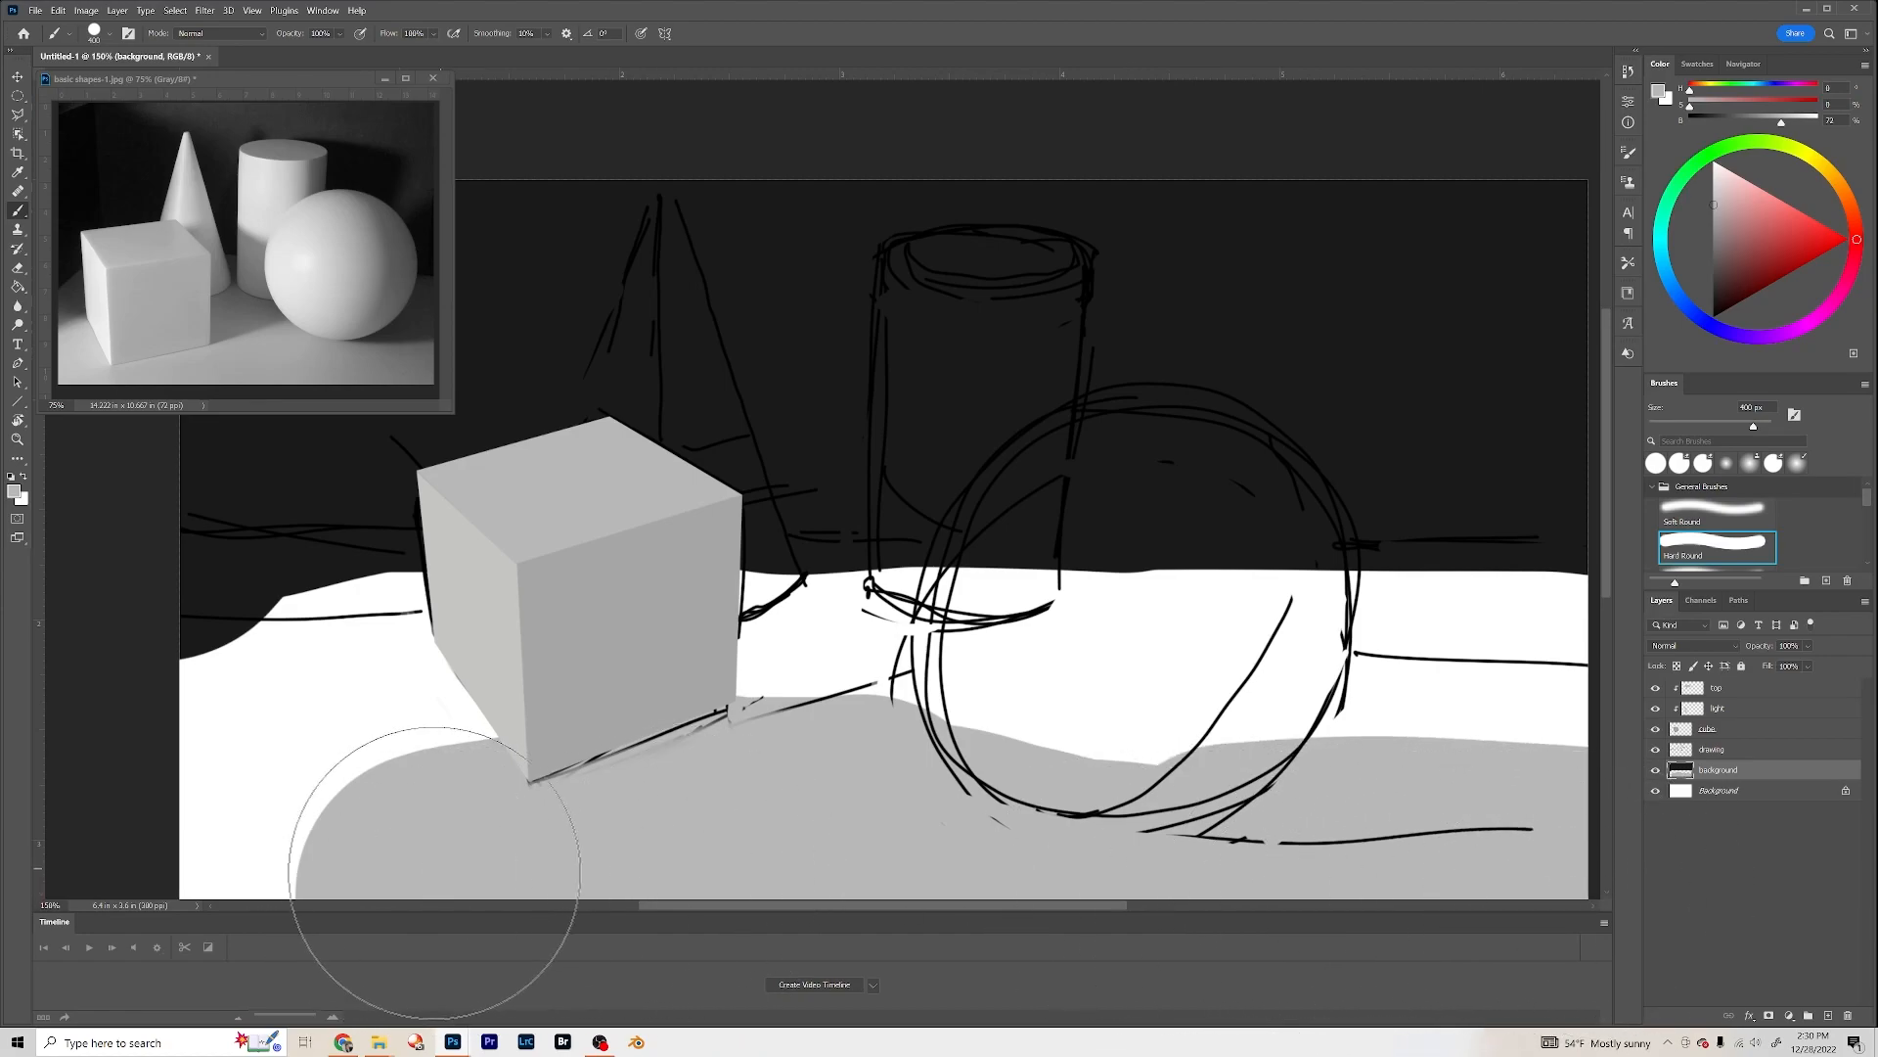
drag(323, 831, 238, 789)
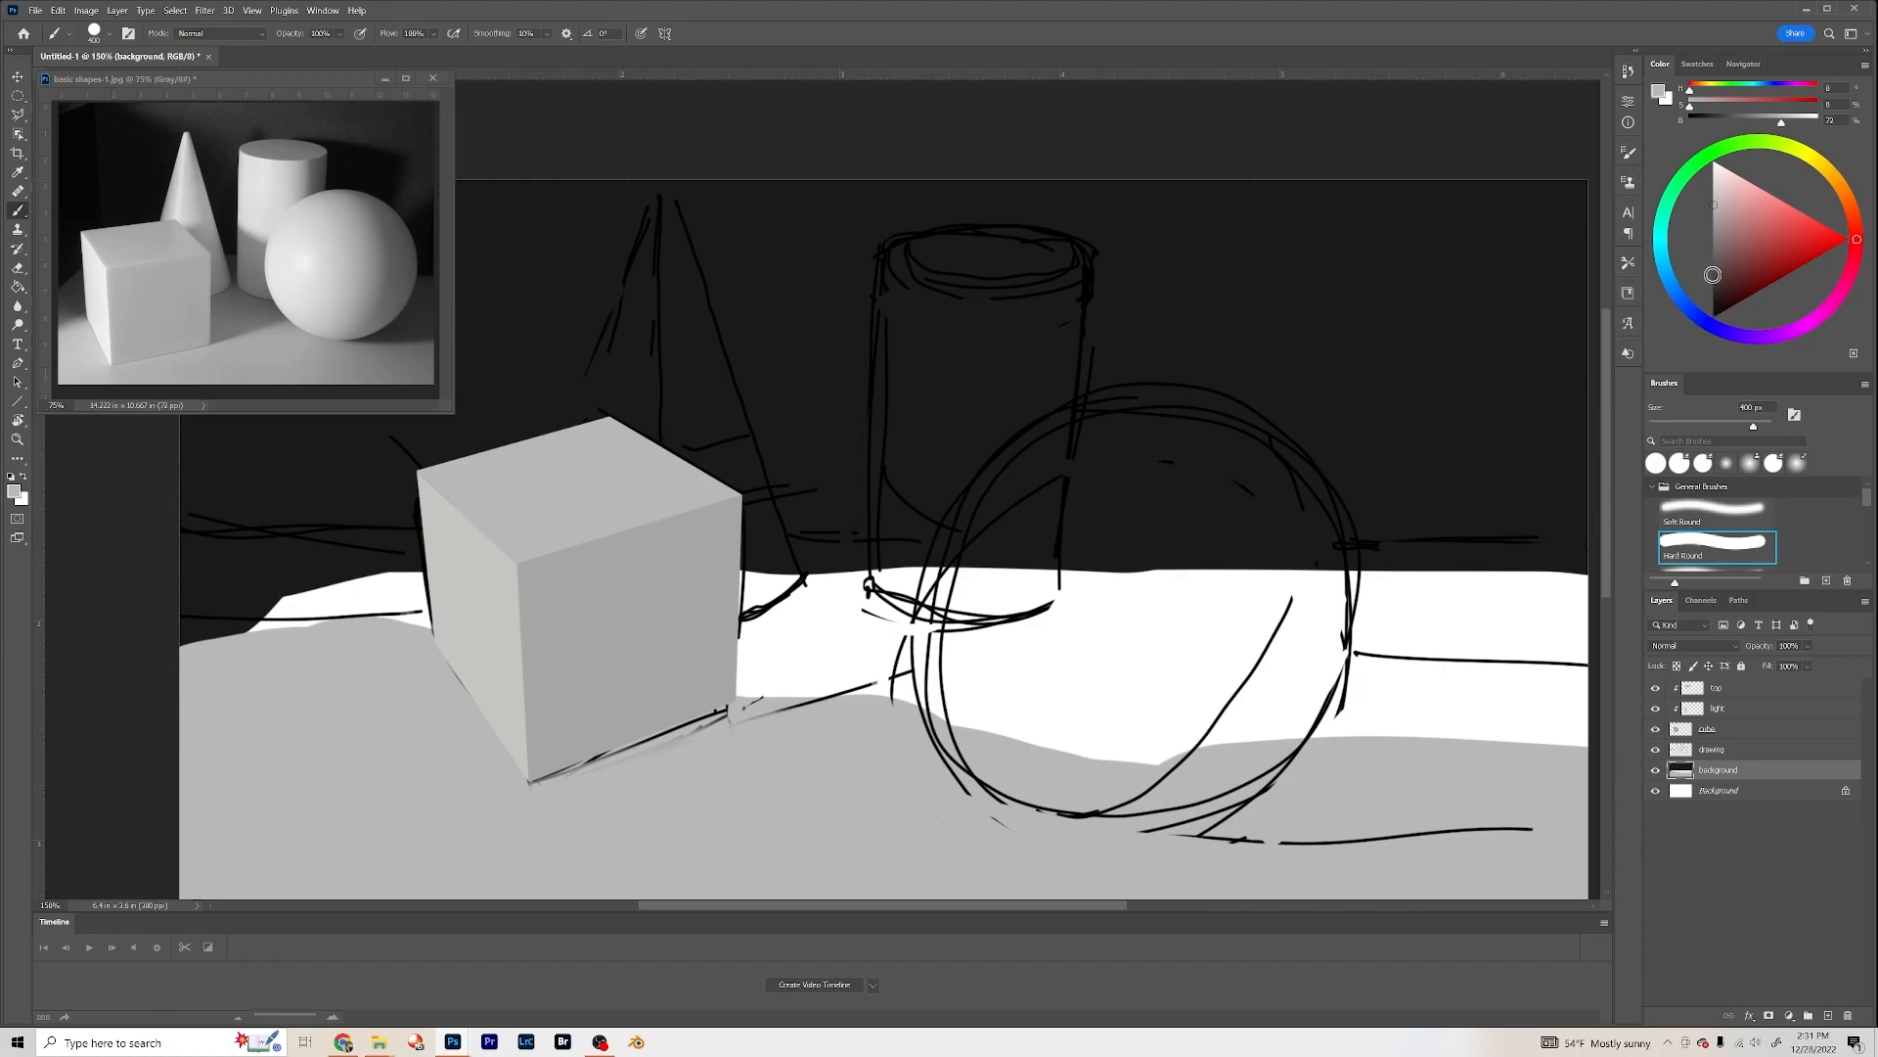
Step: Paint the shadow areas beside the cube, on its left and towards the cylinder, in a 28% brightness grey with a 150 px brush
click(1714, 274)
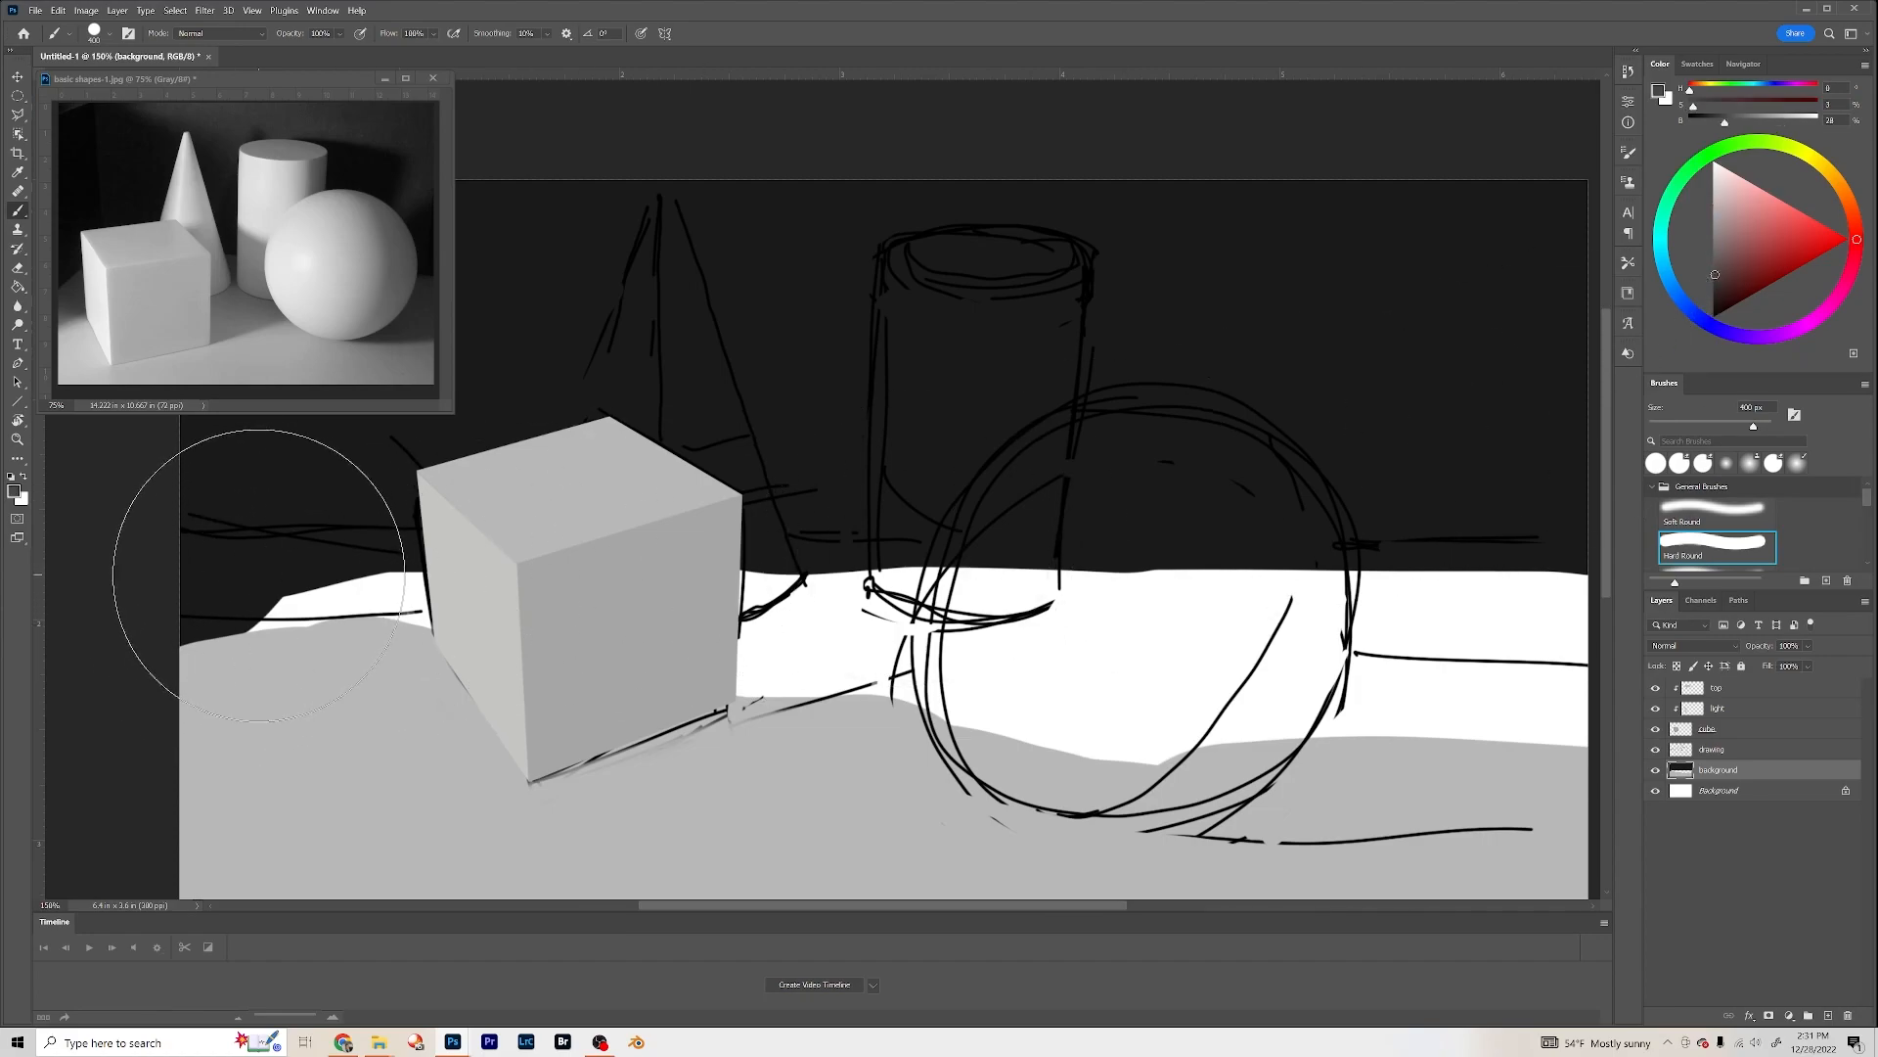
key(bracketleft)
key(bracketleft)
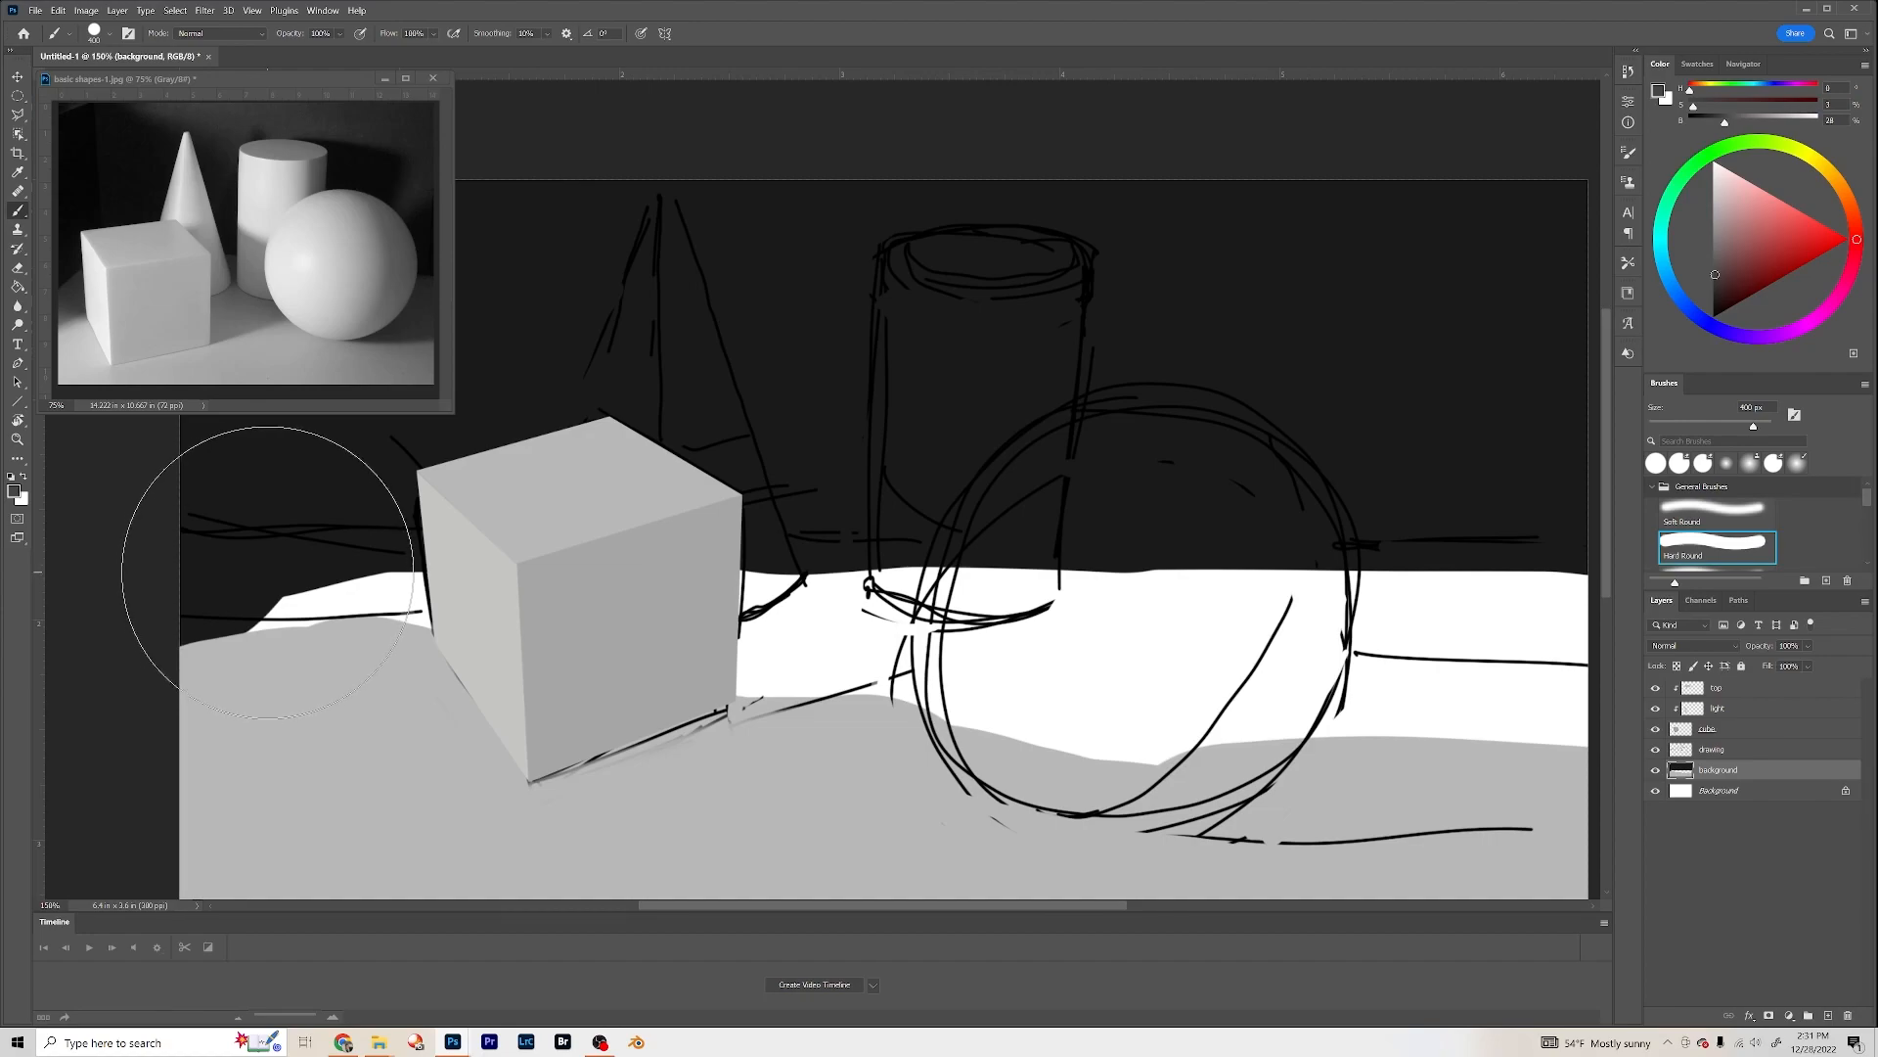
key(bracketleft)
key(bracketleft)
key(bracketleft)
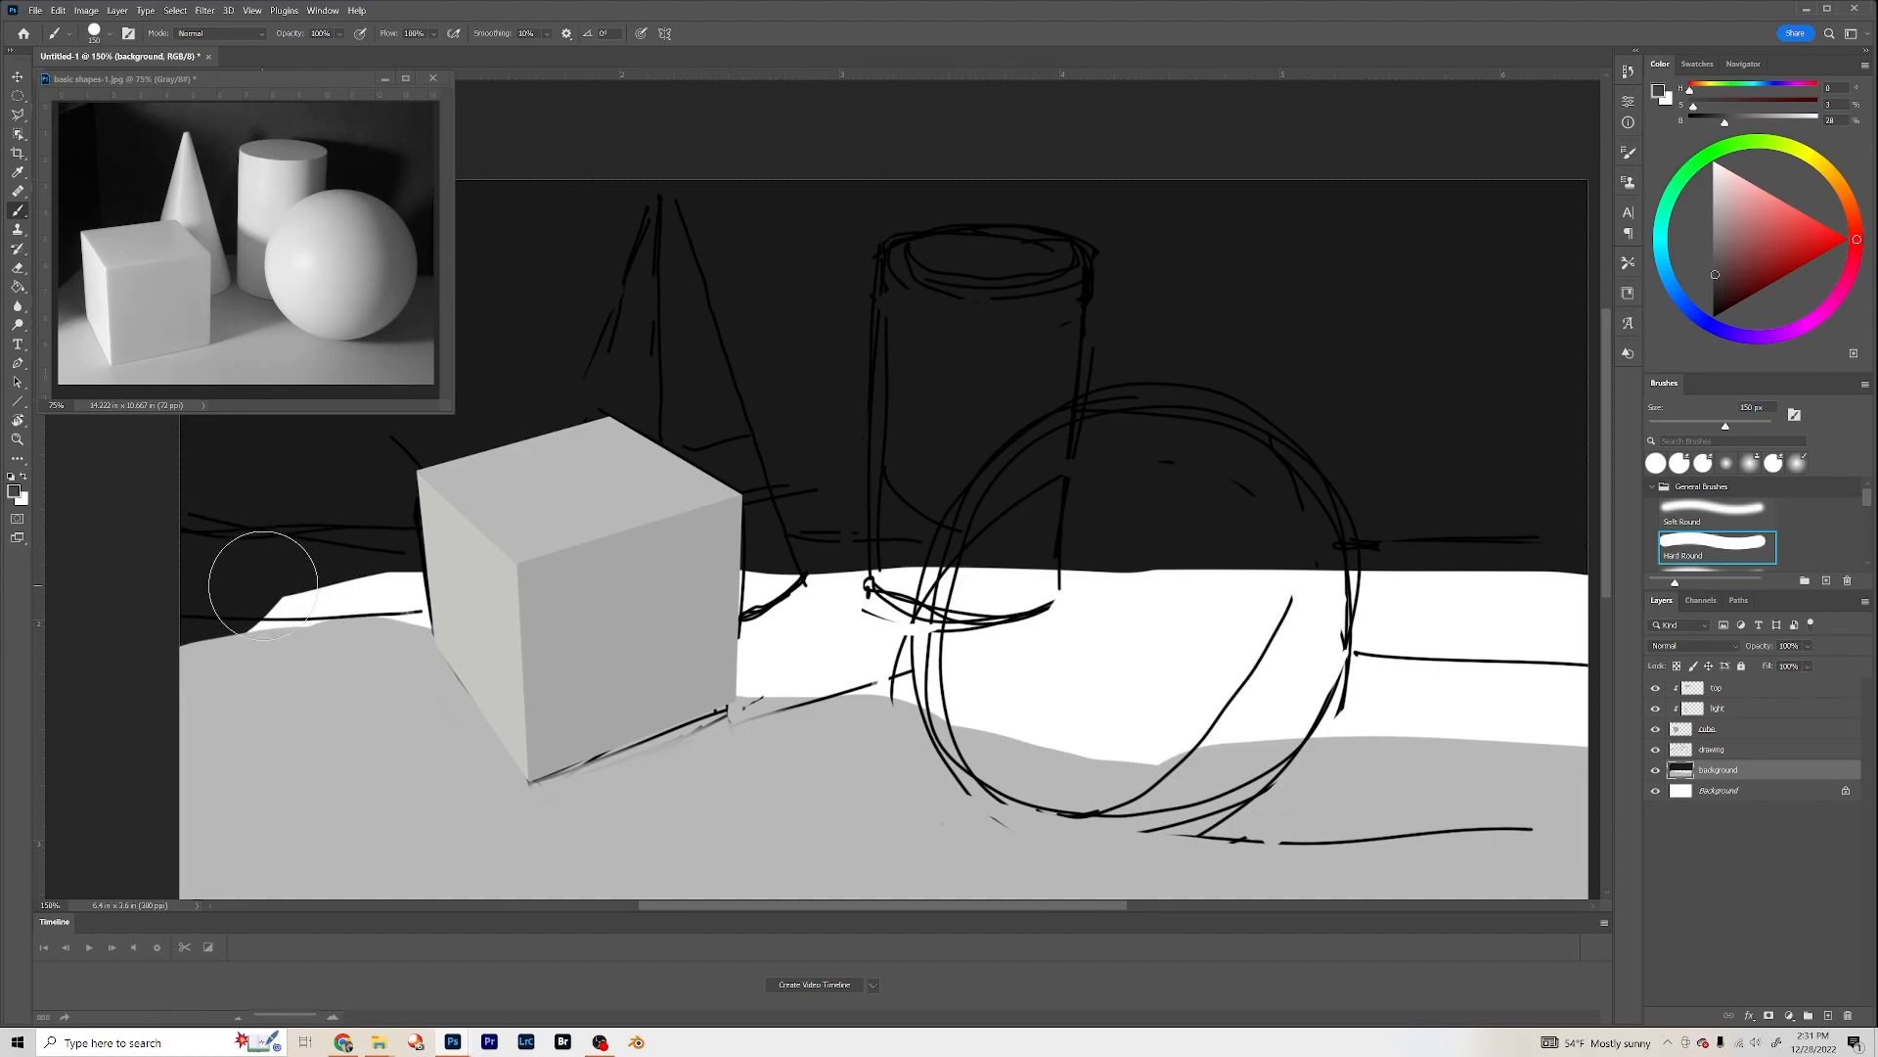
drag(195, 672, 394, 595)
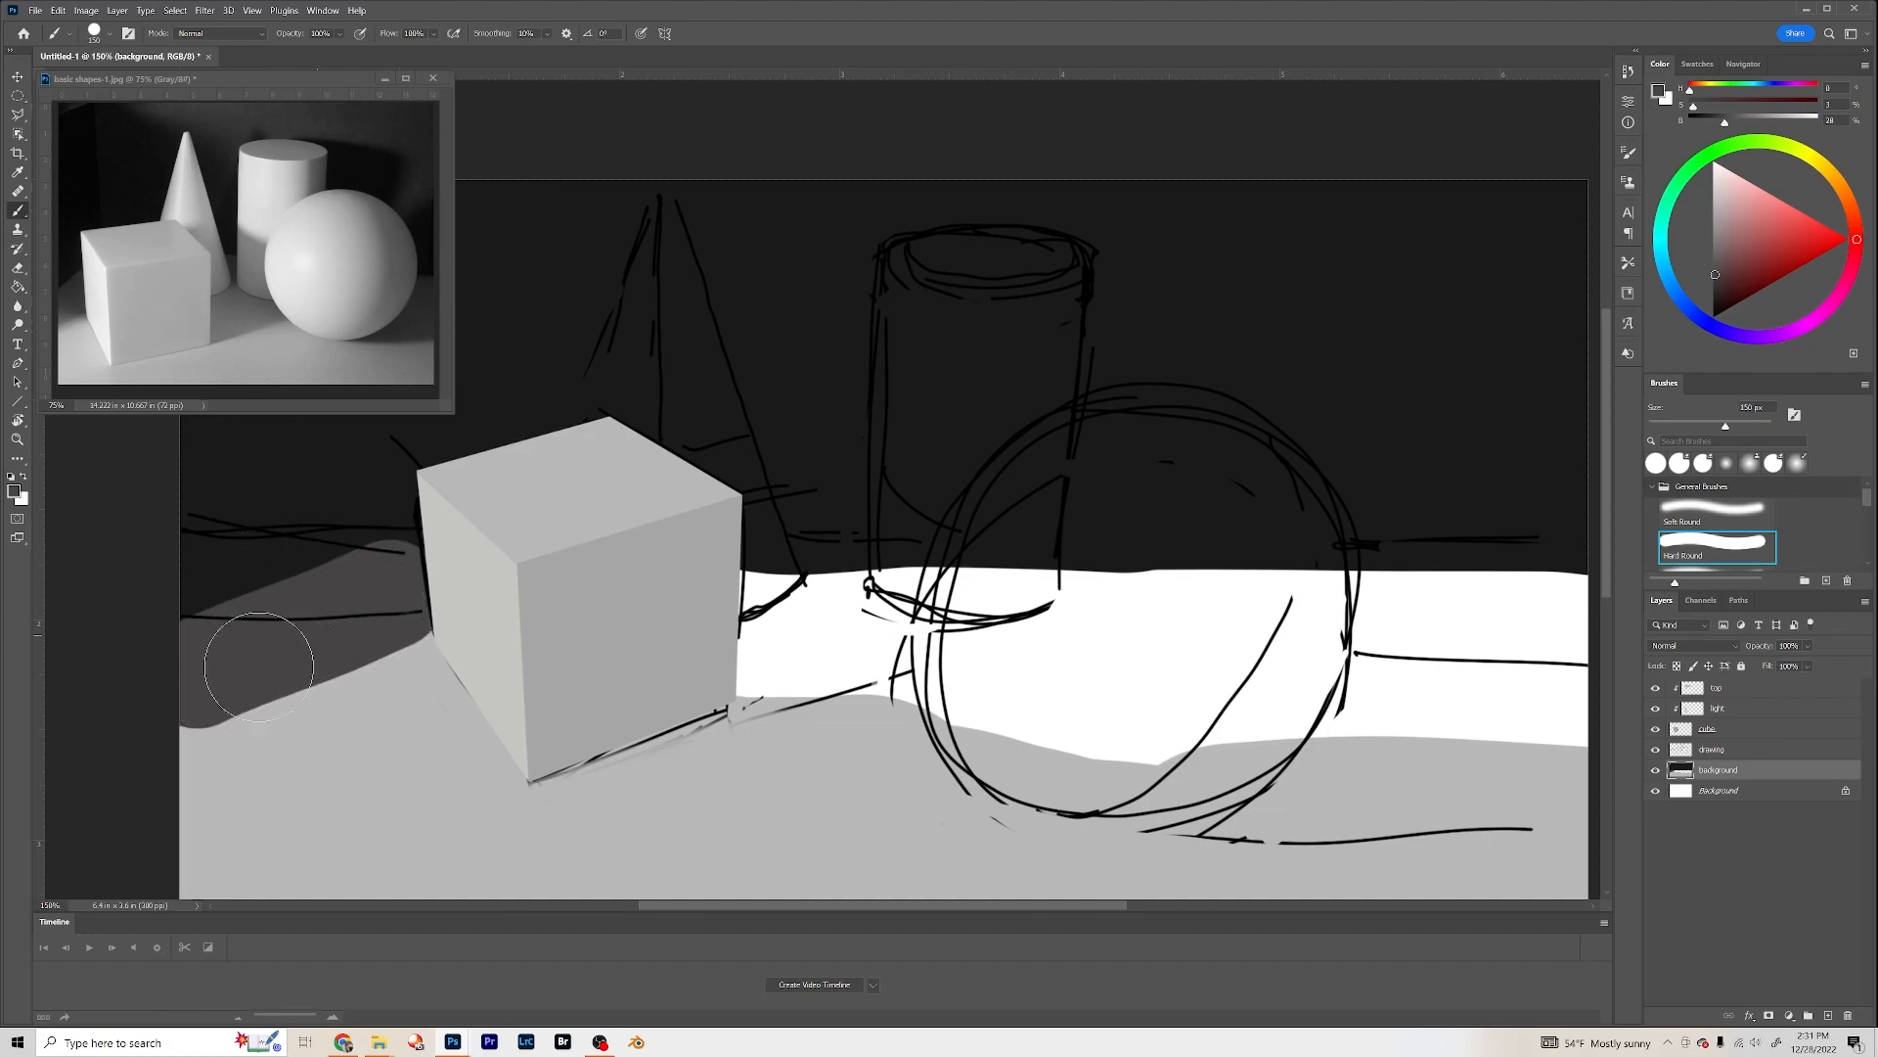
mouse_move(196, 683)
mouse_down()
mouse_move(380, 626)
mouse_move(393, 641)
mouse_move(257, 714)
mouse_move(193, 652)
mouse_move(379, 586)
mouse_move(240, 625)
mouse_move(347, 664)
mouse_move(396, 565)
mouse_up()
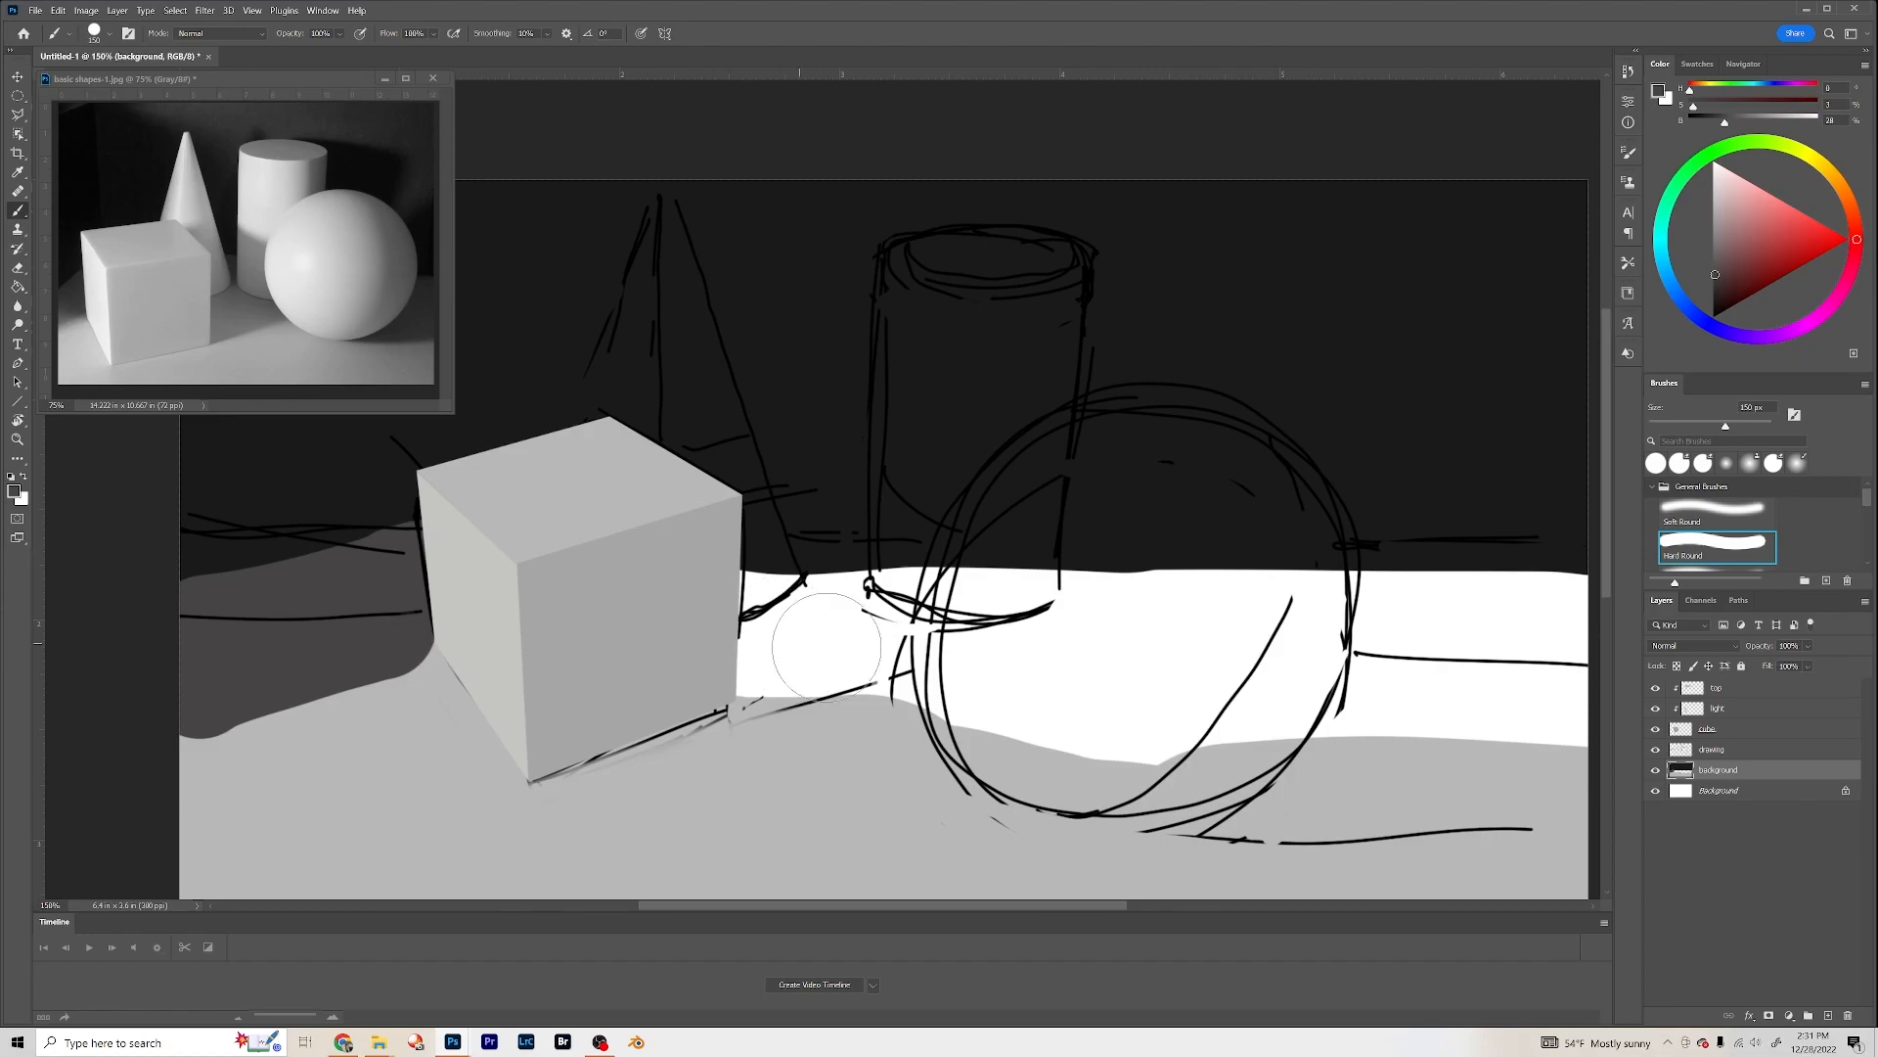
mouse_move(796, 650)
mouse_down()
mouse_move(889, 623)
mouse_move(775, 629)
mouse_up()
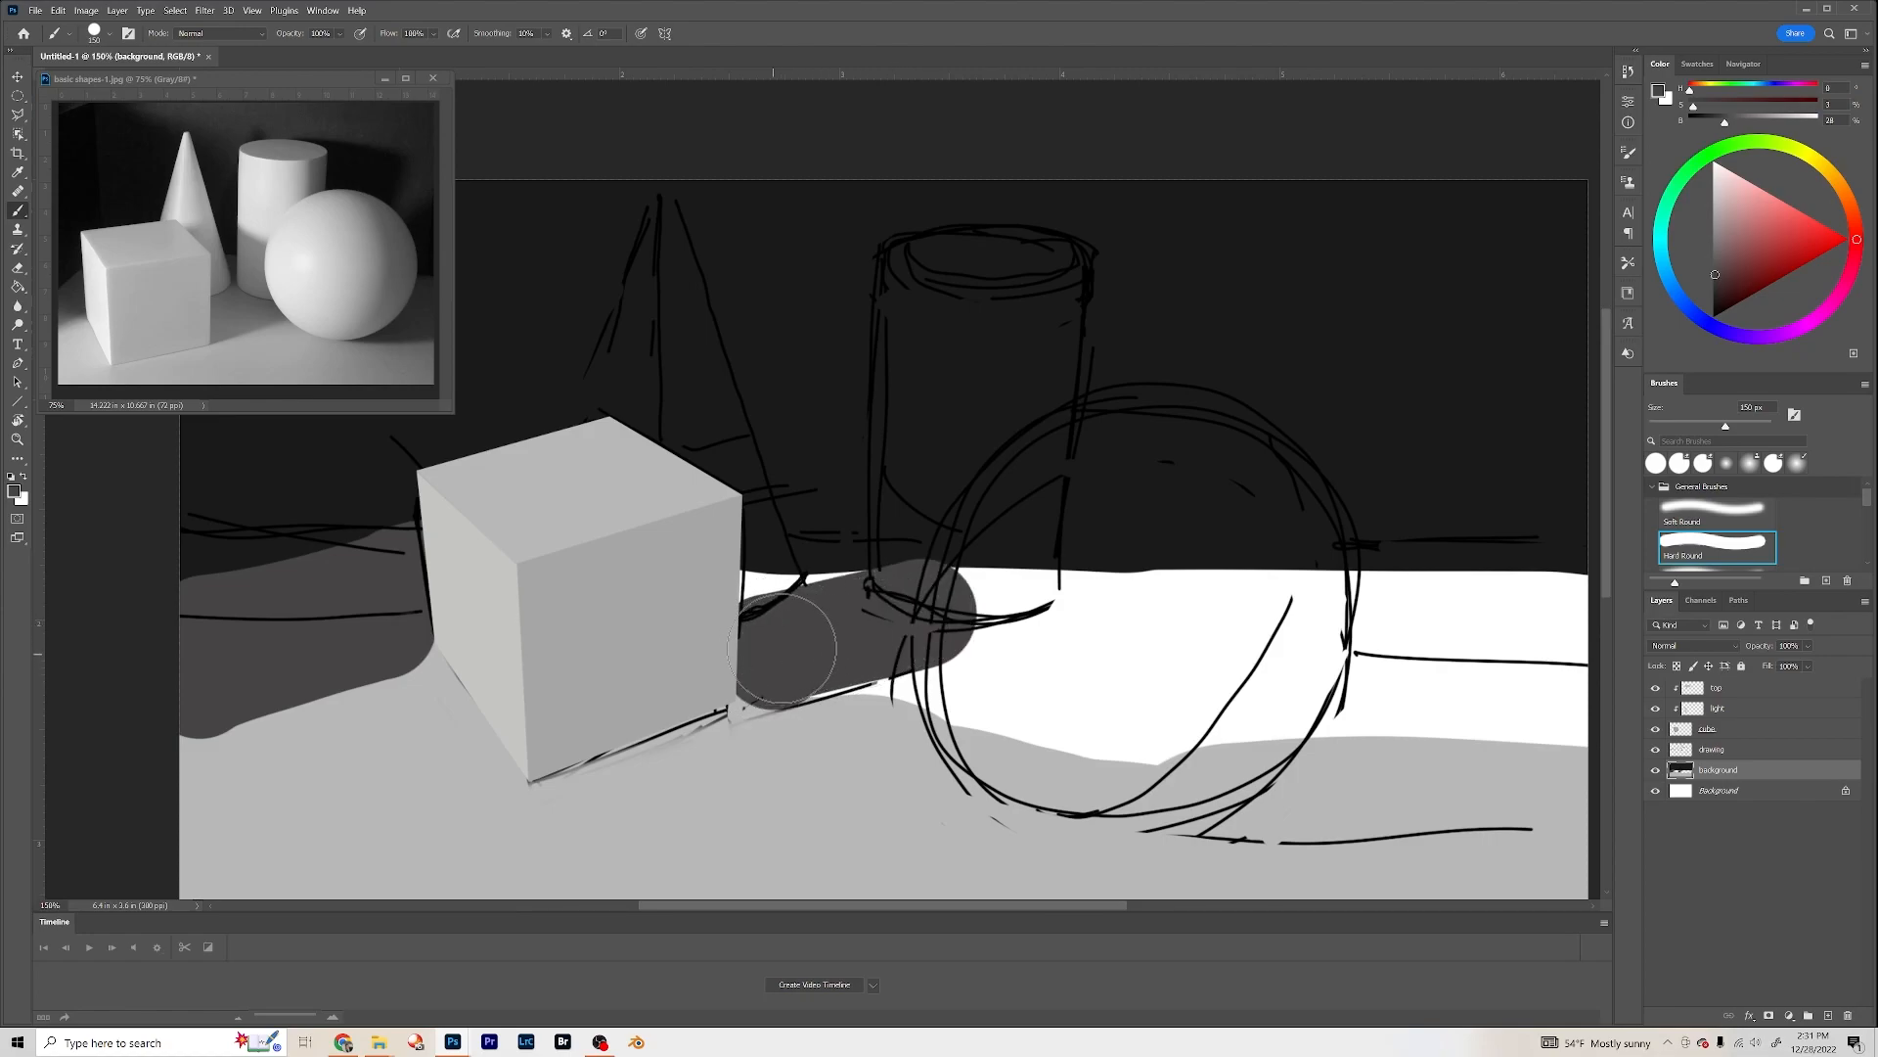
mouse_move(779, 548)
mouse_down()
mouse_move(797, 629)
mouse_move(860, 587)
mouse_move(796, 587)
mouse_move(782, 563)
mouse_up()
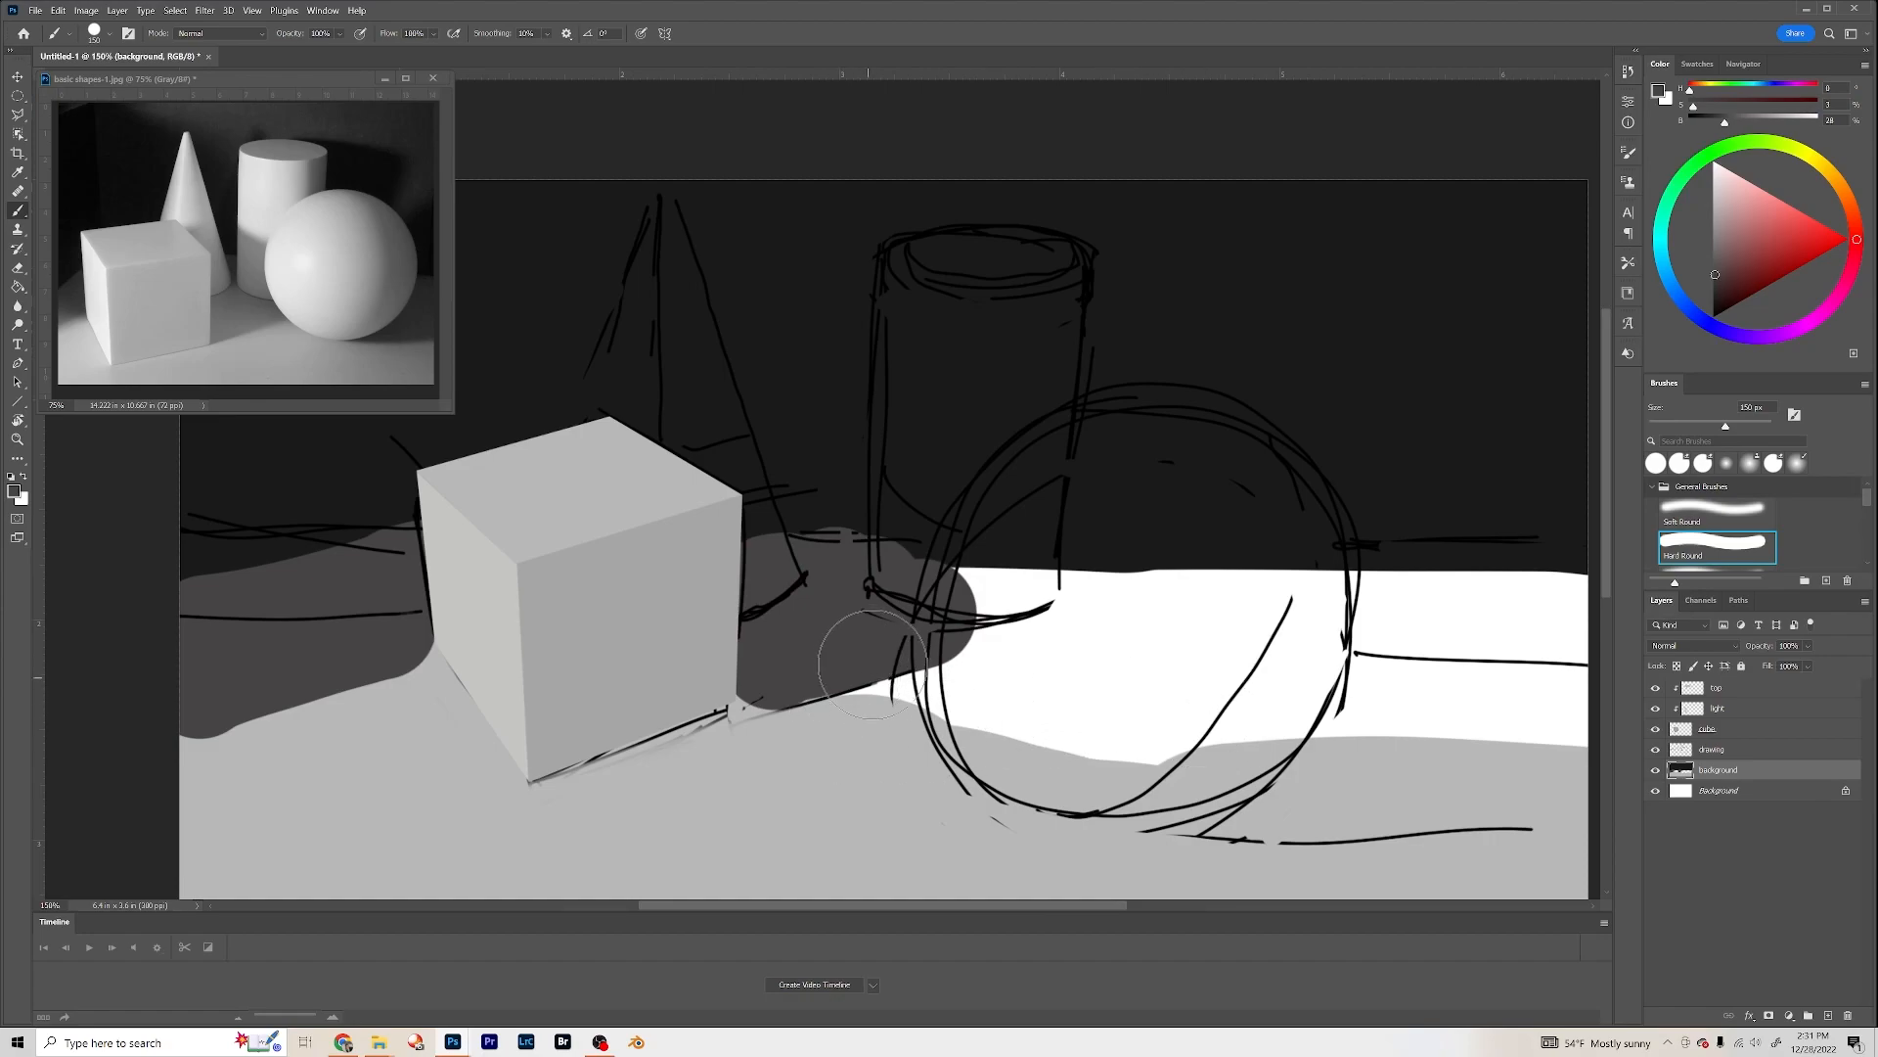
Step: Paint the shadow area to the right of the sphere in the same dark grey, up to the backdrop and the canvas edge
mouse_move(1364, 685)
mouse_down()
mouse_move(1390, 675)
mouse_move(1347, 690)
mouse_move(1481, 706)
mouse_move(1360, 719)
mouse_move(1426, 733)
mouse_move(1331, 758)
mouse_move(1596, 765)
mouse_up()
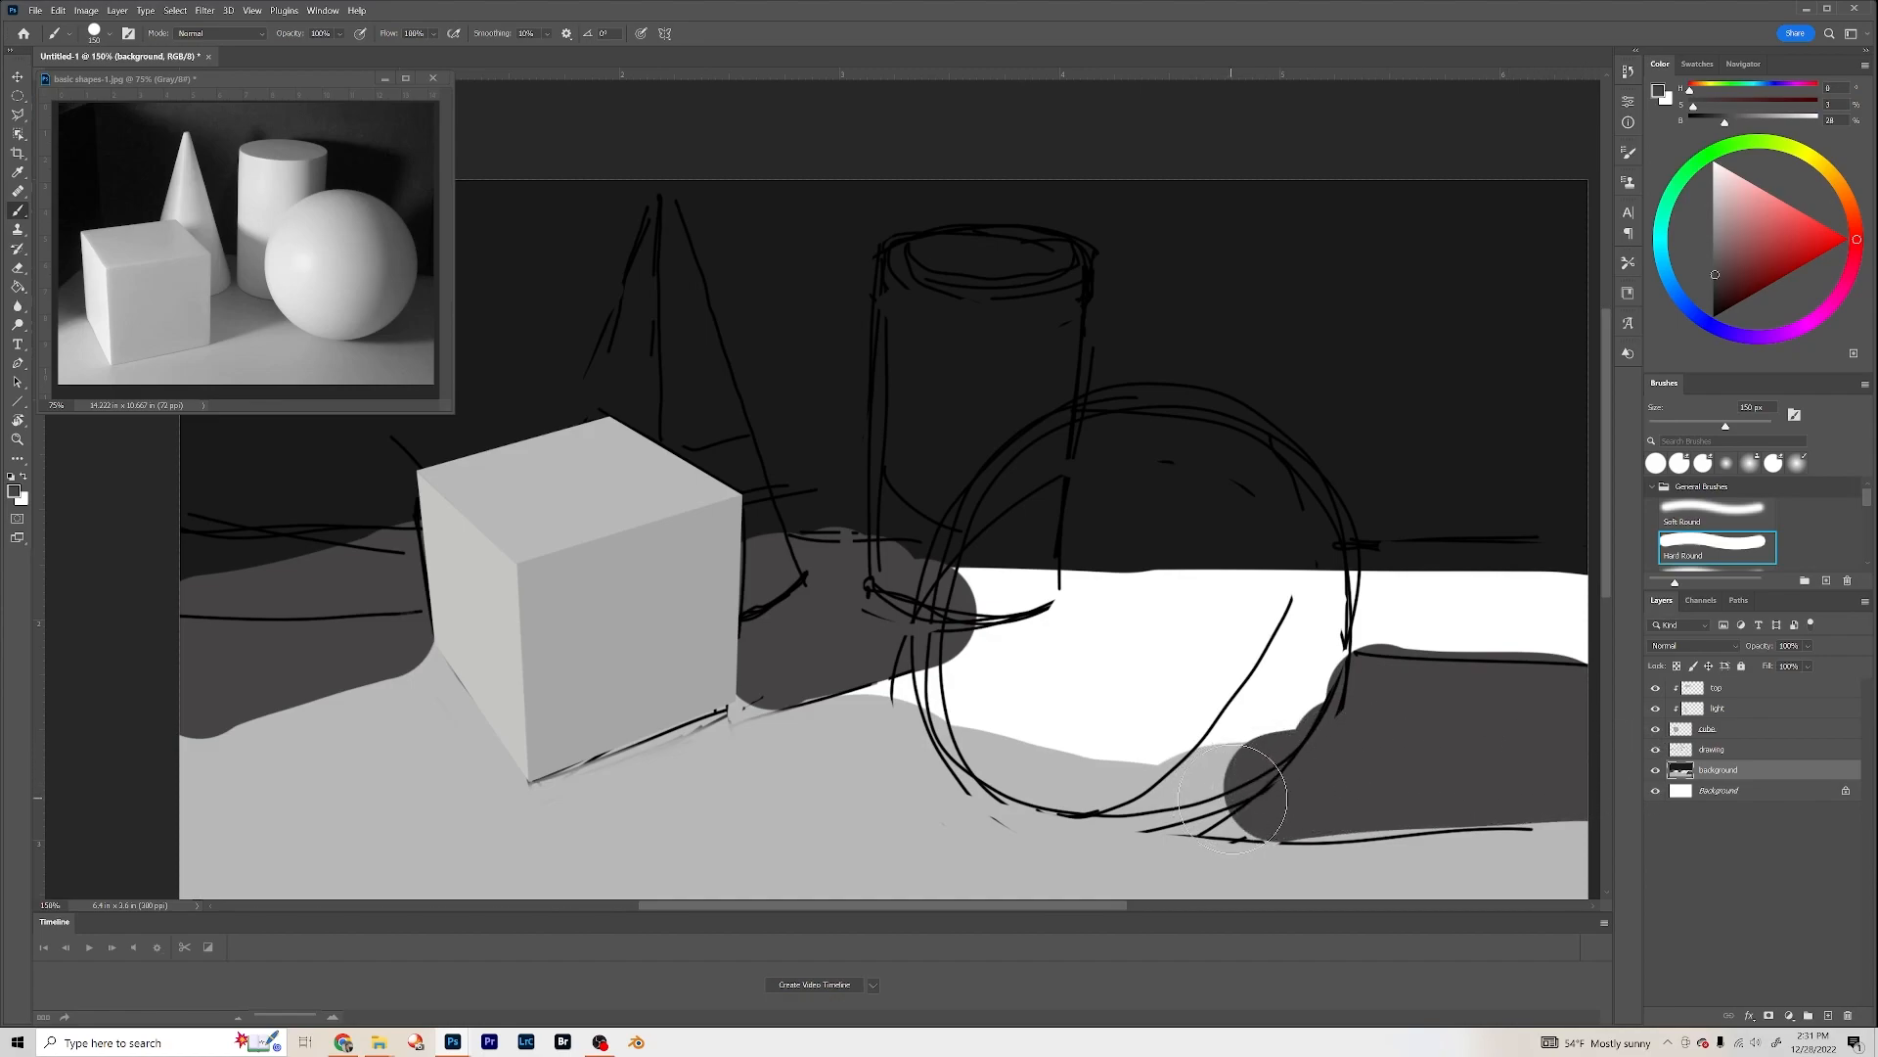
drag(1257, 793, 1543, 794)
click(1542, 794)
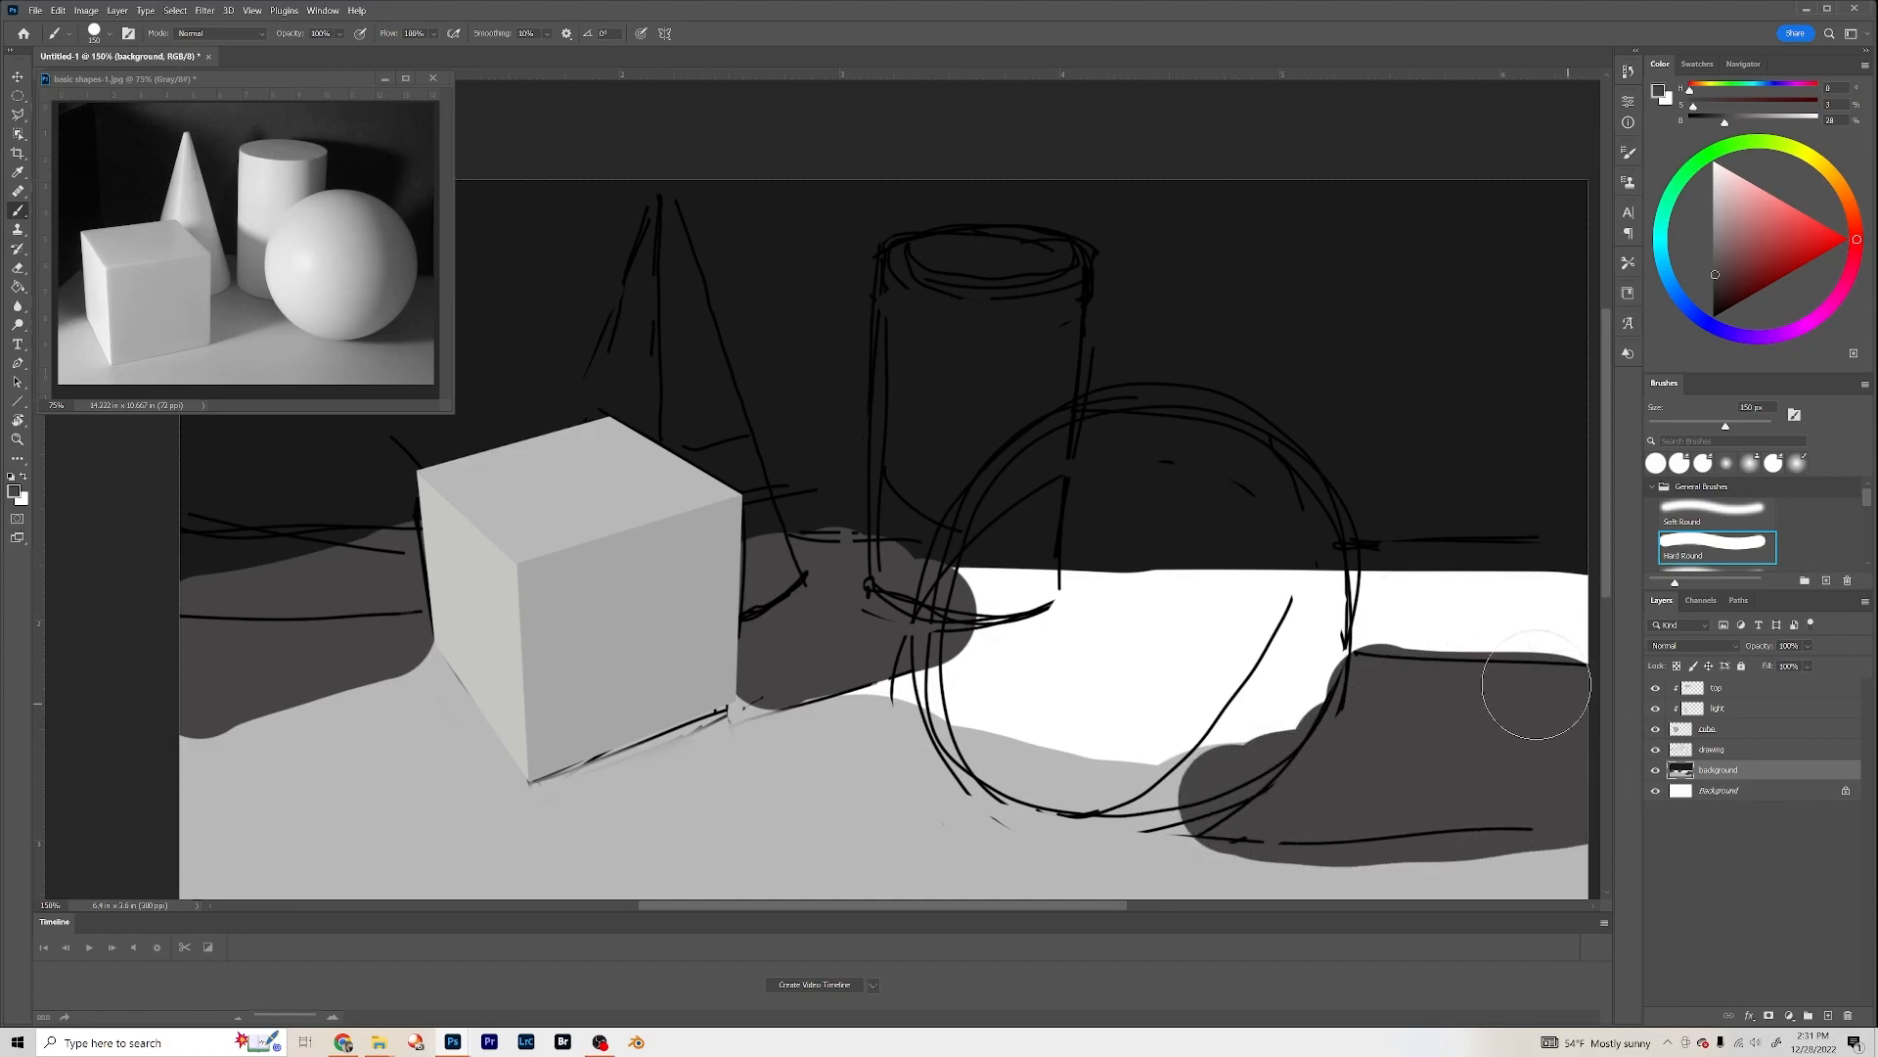
mouse_move(1517, 655)
mouse_down()
mouse_move(1394, 646)
mouse_move(1592, 650)
mouse_move(1394, 616)
mouse_move(1559, 619)
mouse_move(1376, 617)
mouse_move(1599, 622)
mouse_up()
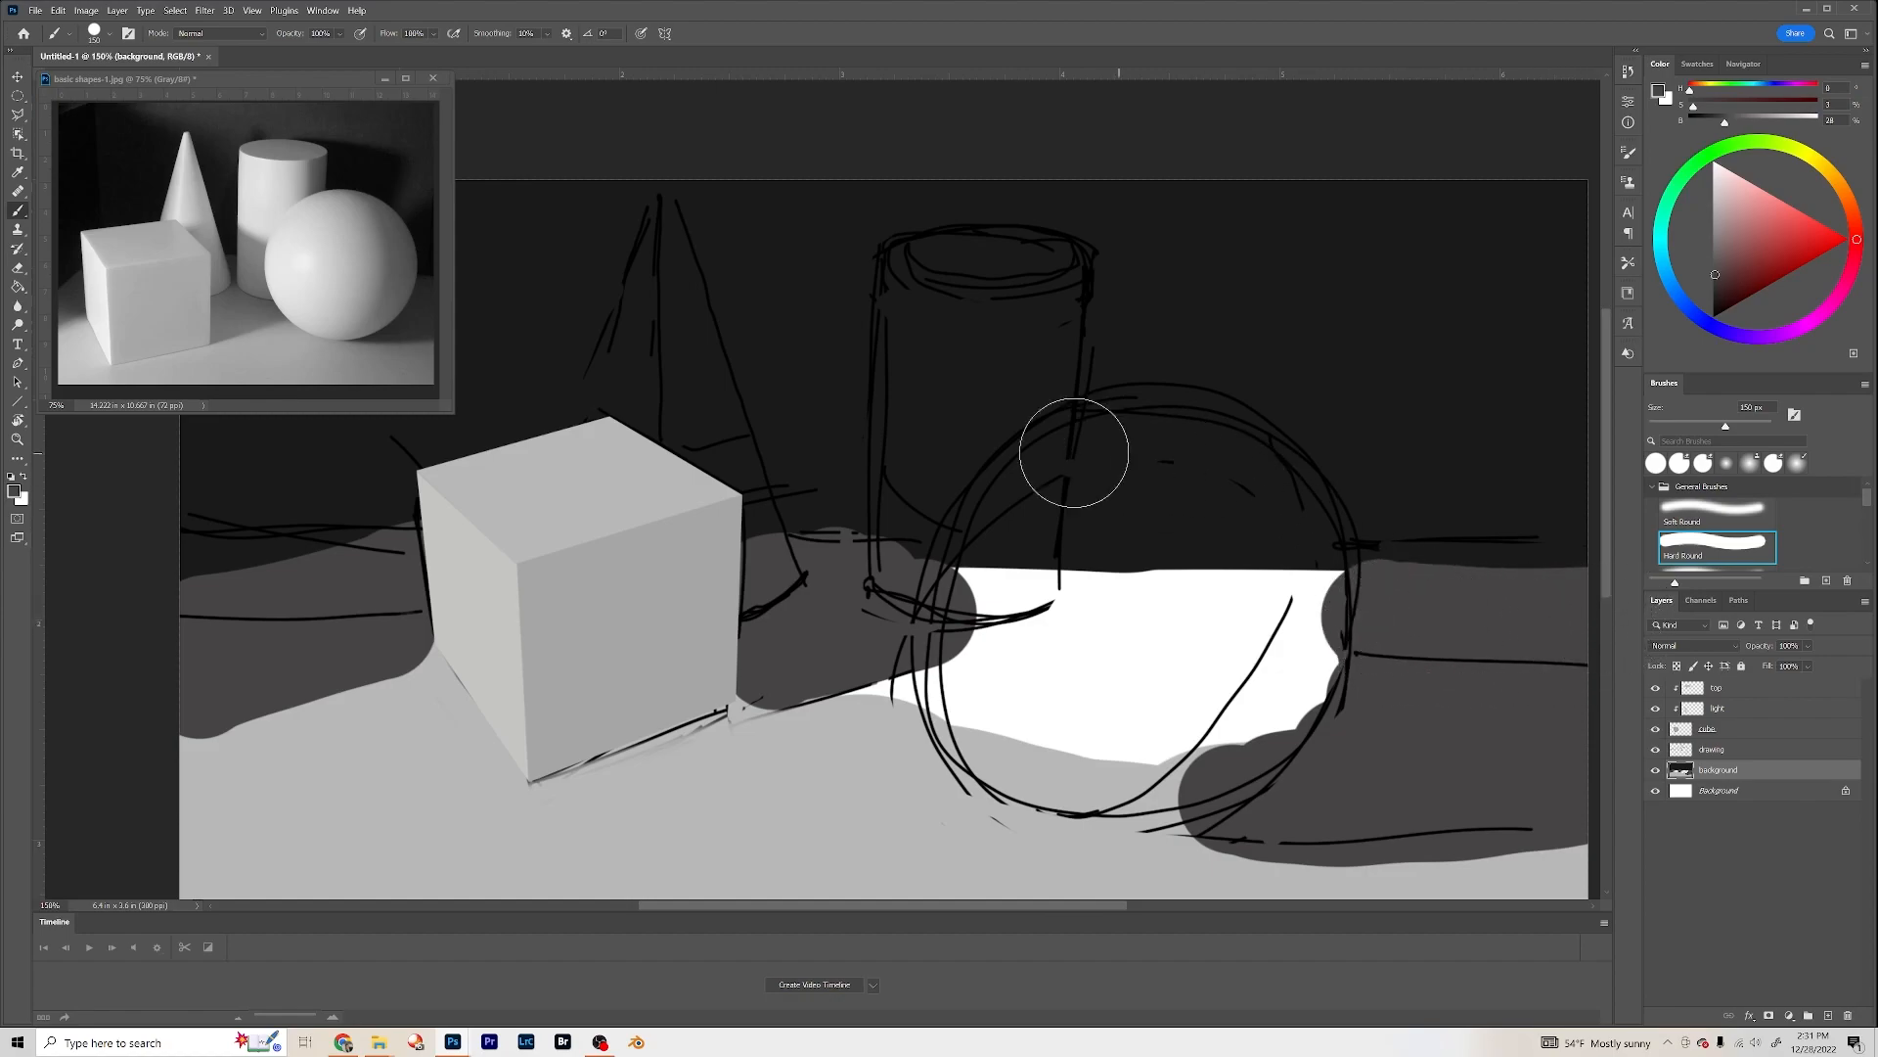
mouse_move(1405, 576)
mouse_down()
mouse_move(1545, 590)
mouse_move(1475, 636)
mouse_move(1438, 588)
mouse_move(1530, 637)
mouse_up()
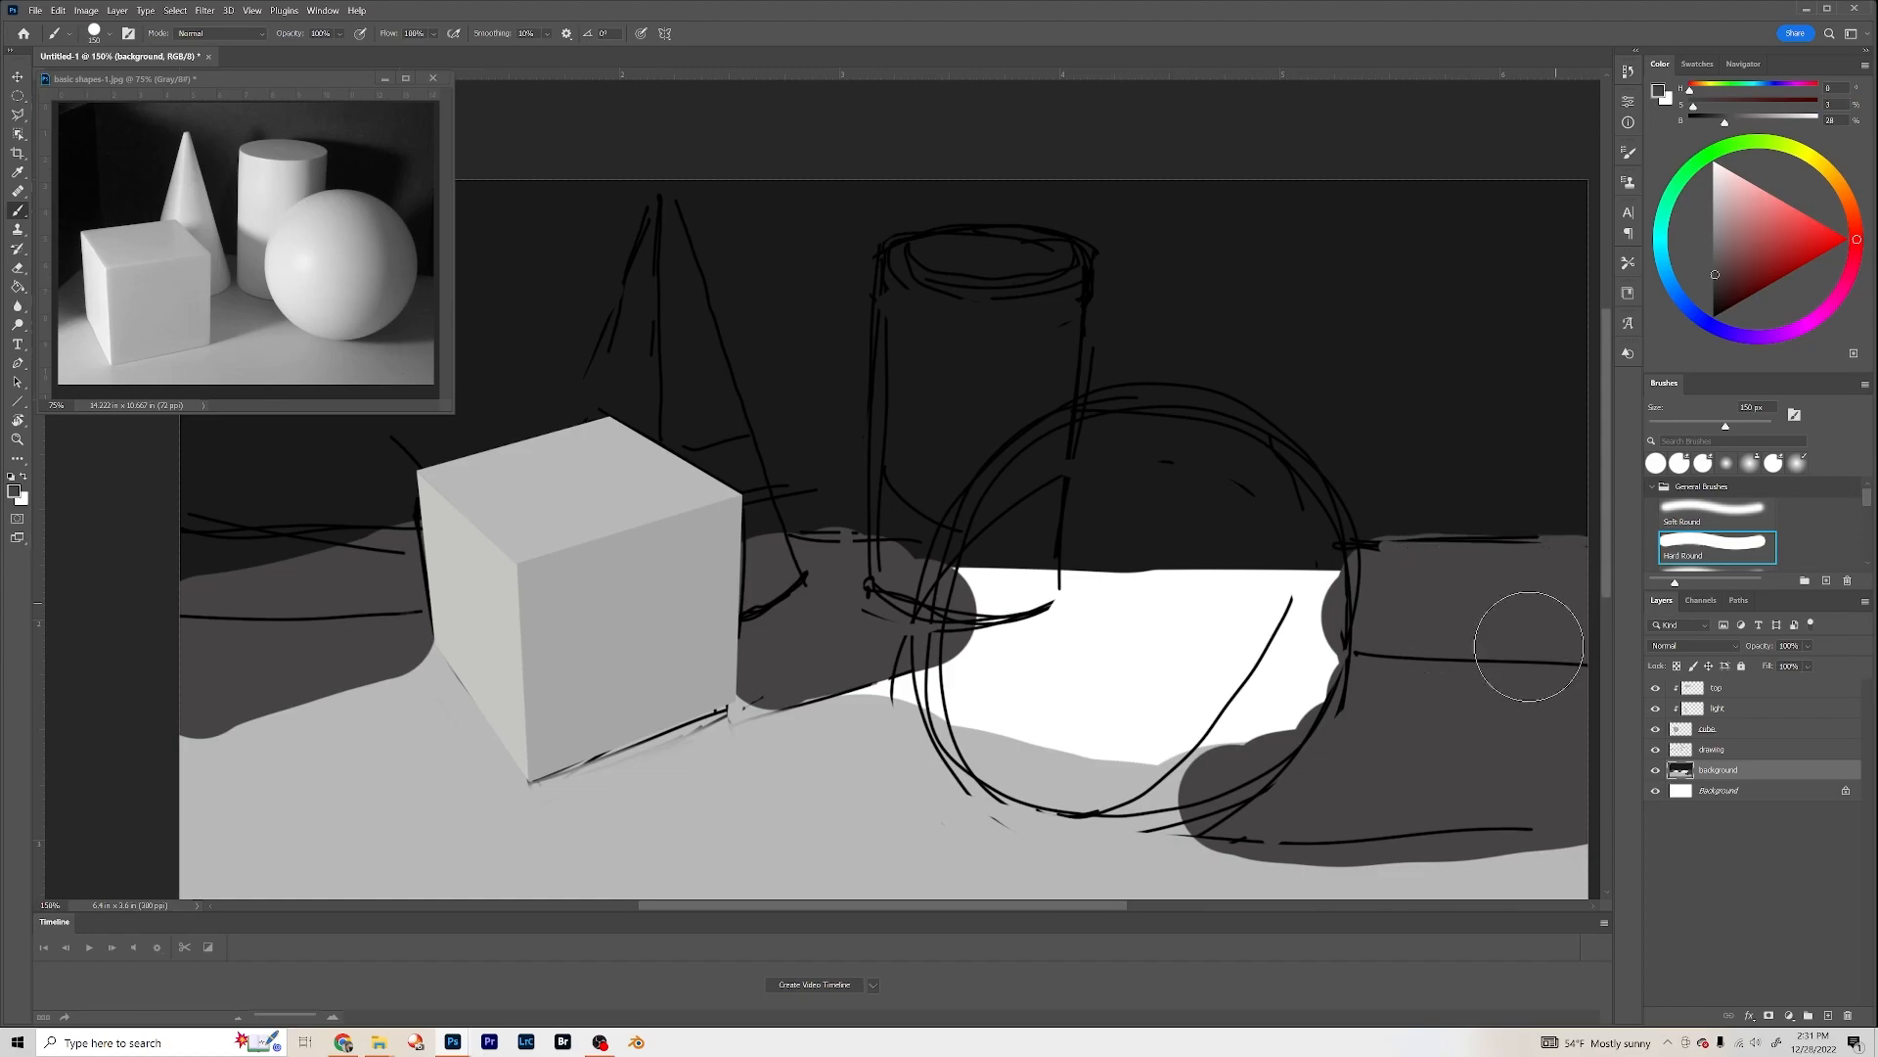
Step: Sample the tabletop's light grey and repaint its edge beside the sphere's lower left and beneath the shadow to the sphere's right
alt+click(866, 777)
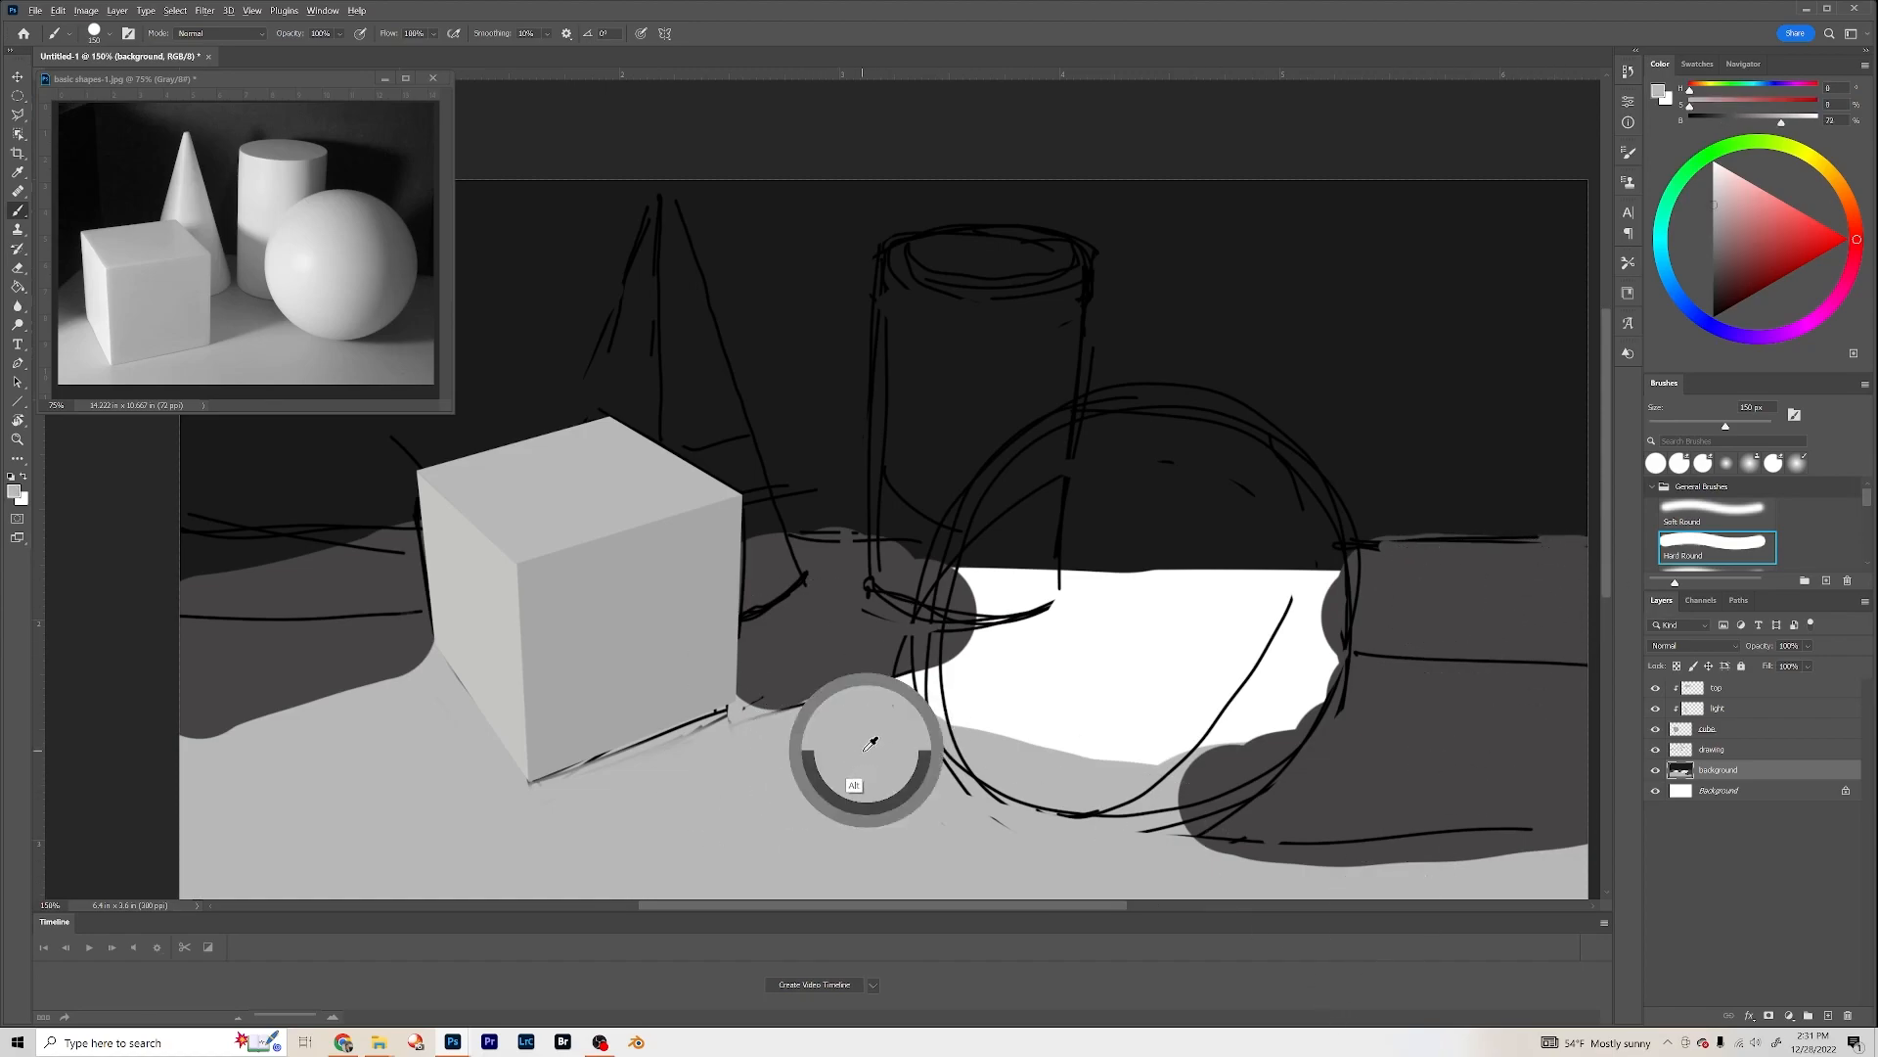
drag(964, 700, 881, 743)
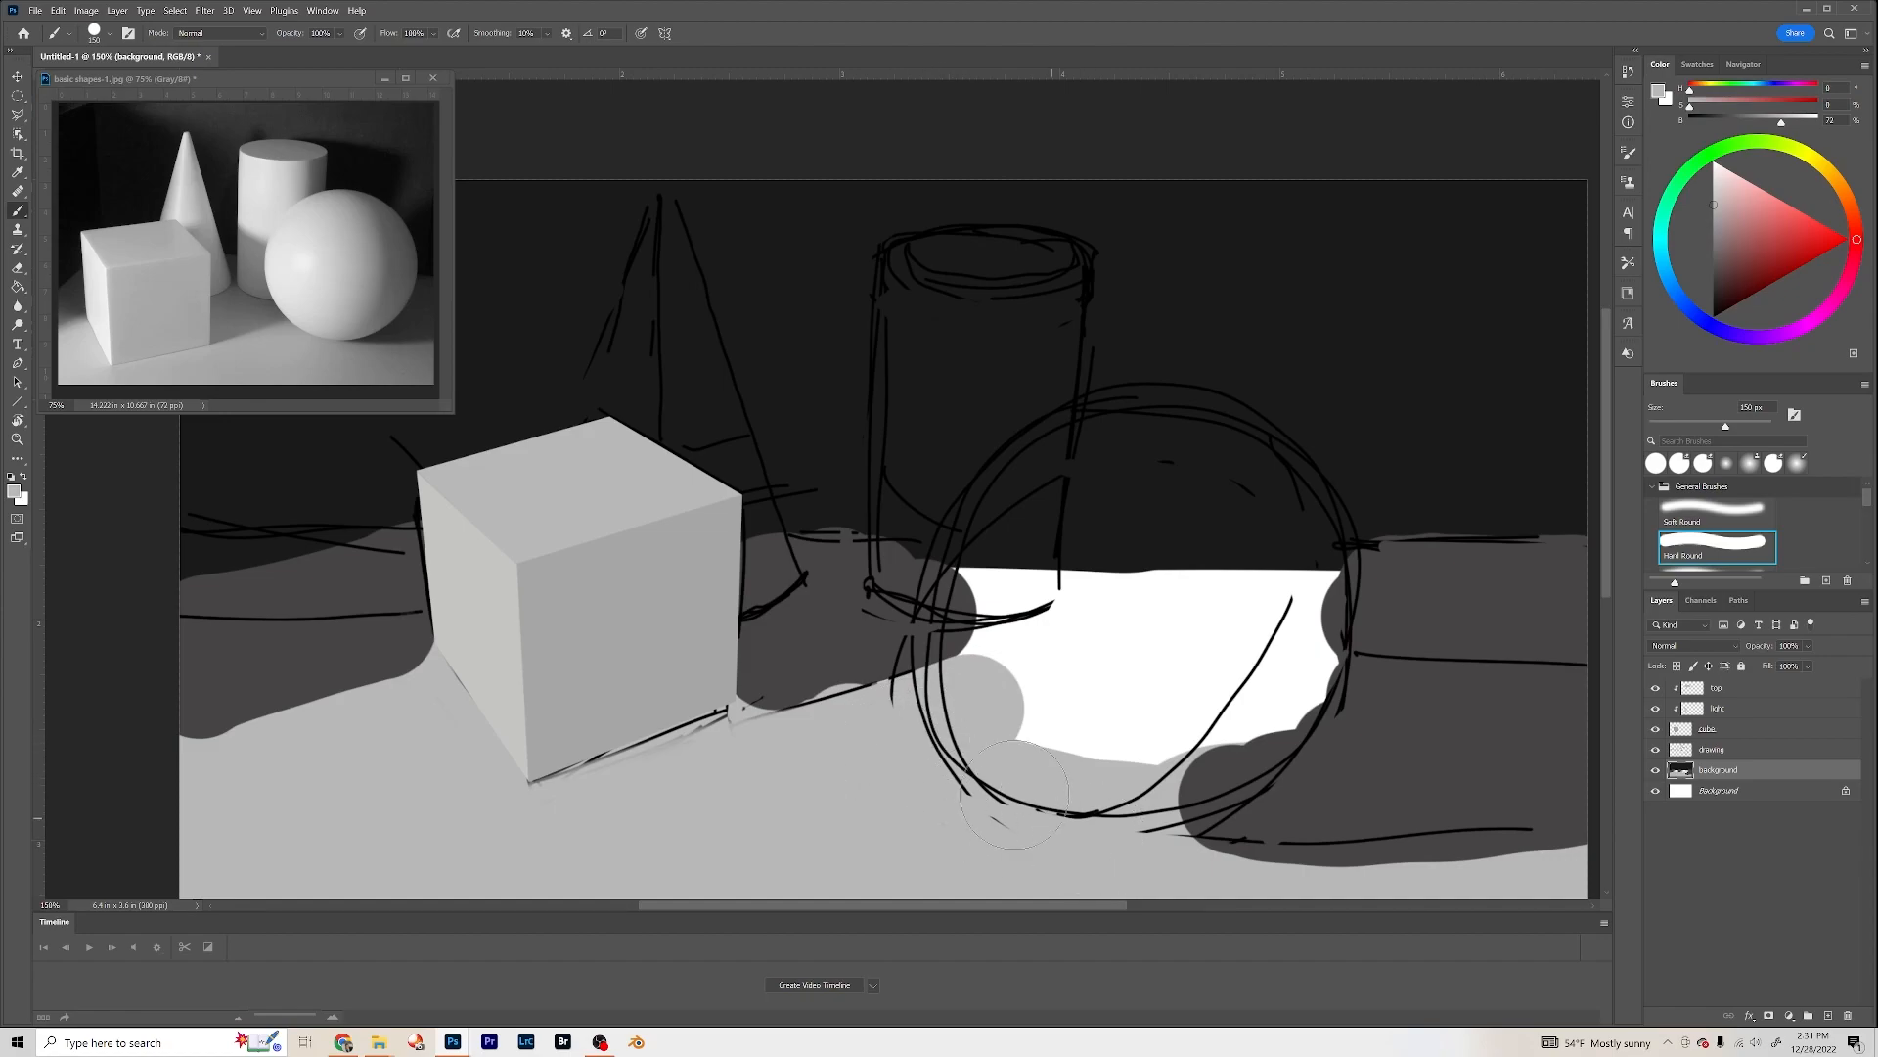
drag(1125, 885, 1580, 872)
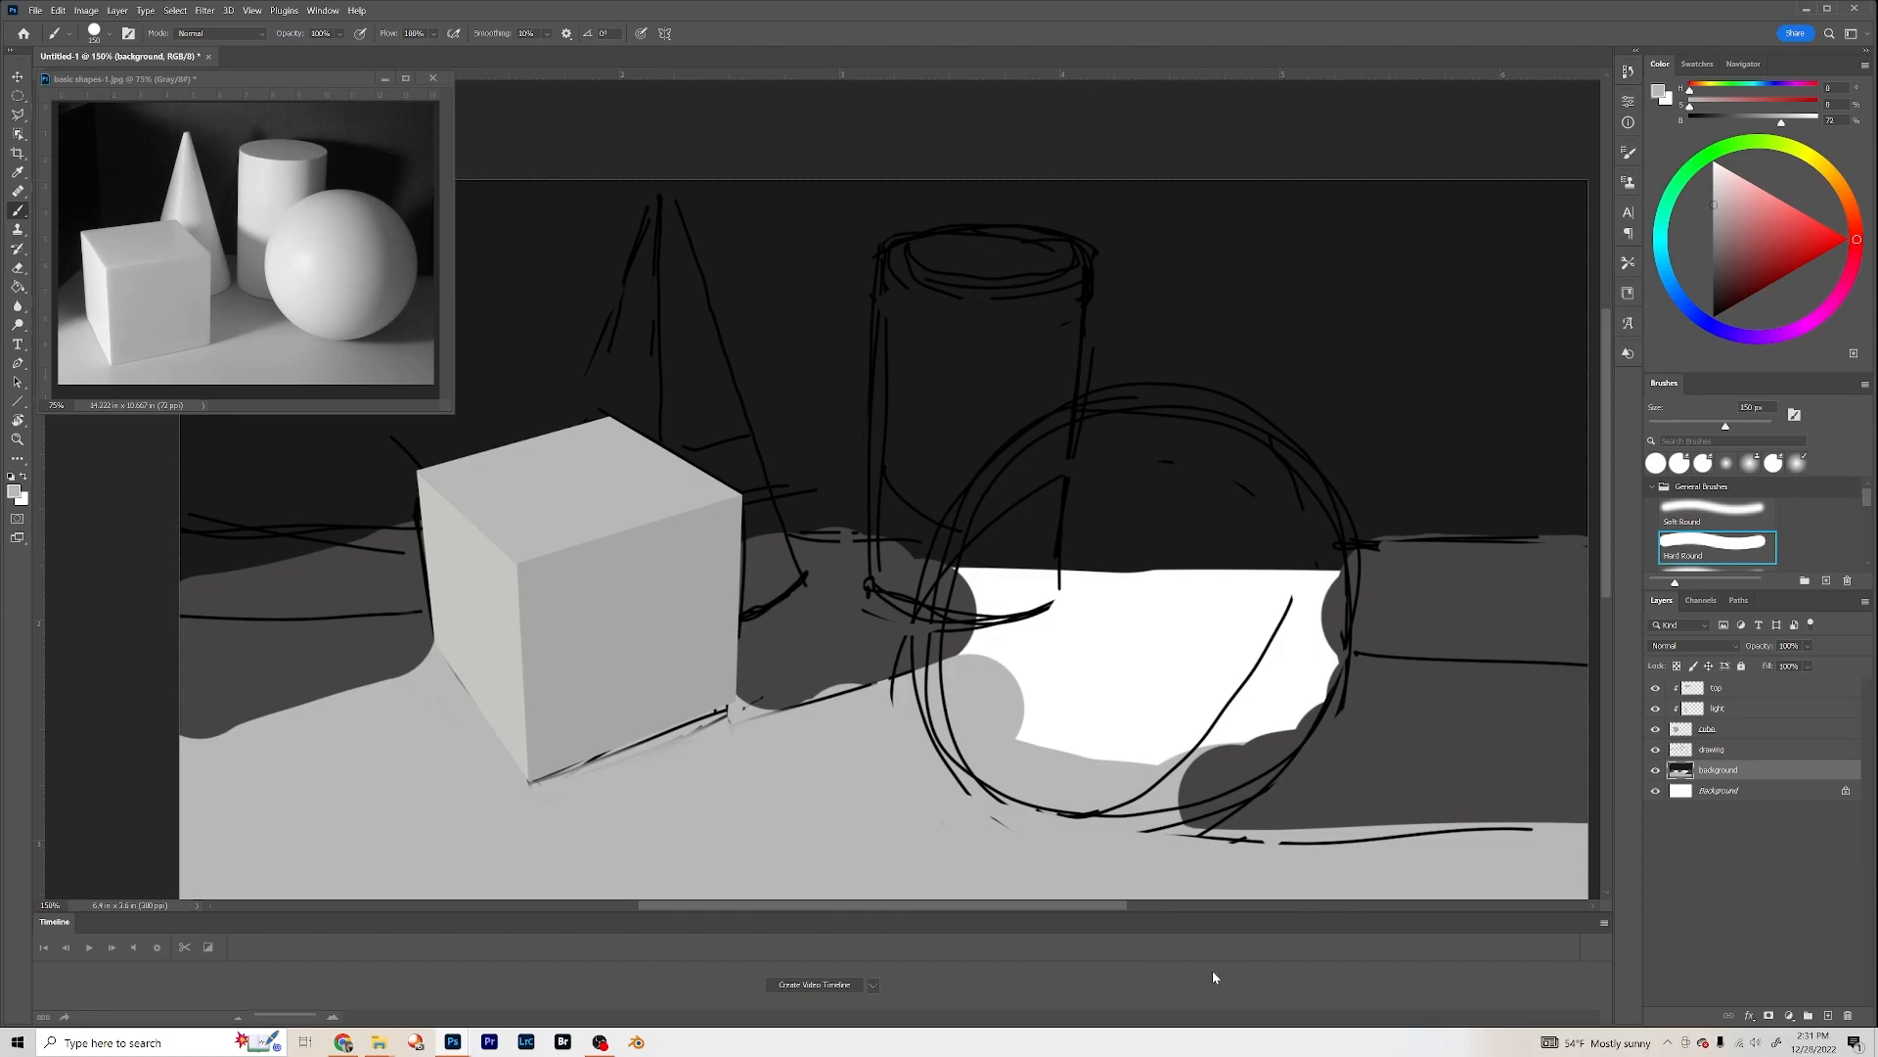
mouse_move(1173, 878)
mouse_down()
mouse_move(1523, 895)
mouse_move(1622, 878)
mouse_move(1416, 891)
mouse_move(1236, 871)
mouse_move(1564, 871)
mouse_up()
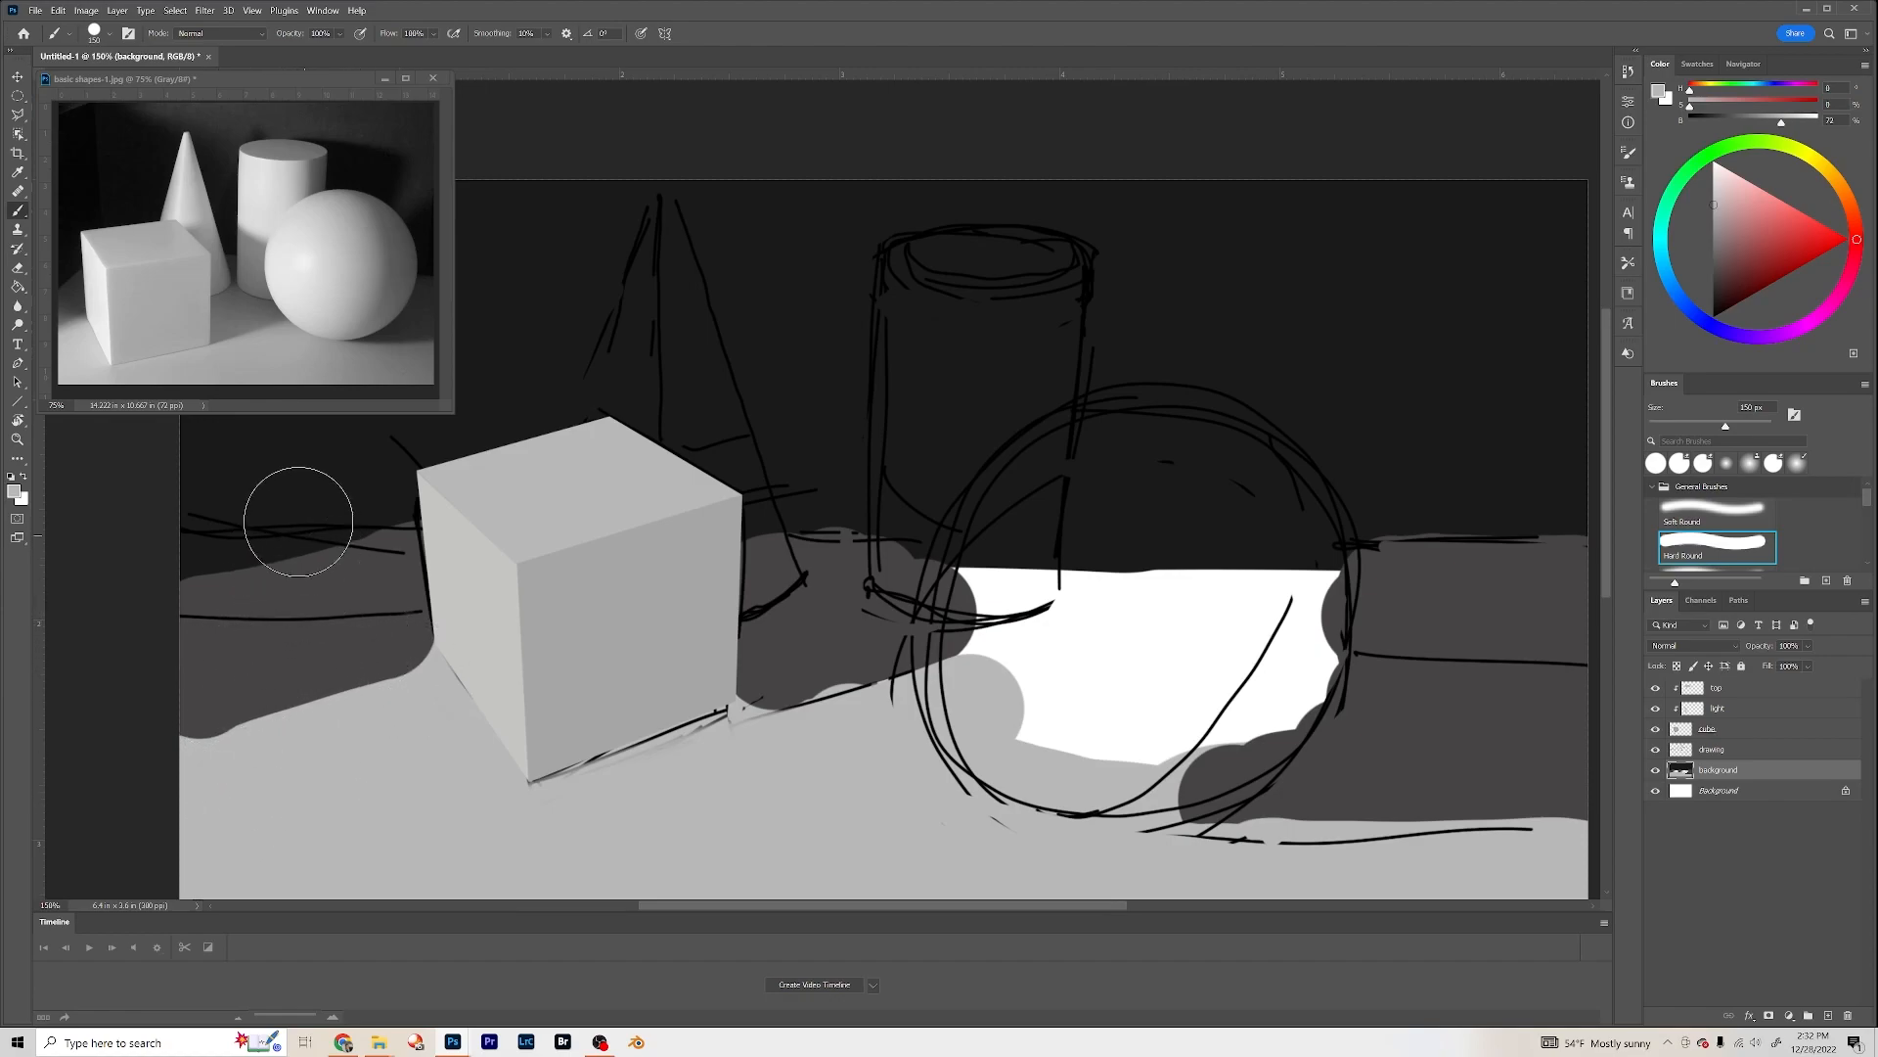
Step: Sample the backdrop and paint a slightly lighter 16% brightness band where it meets the table shadows on both sides of the shapes
alt+click(290, 494)
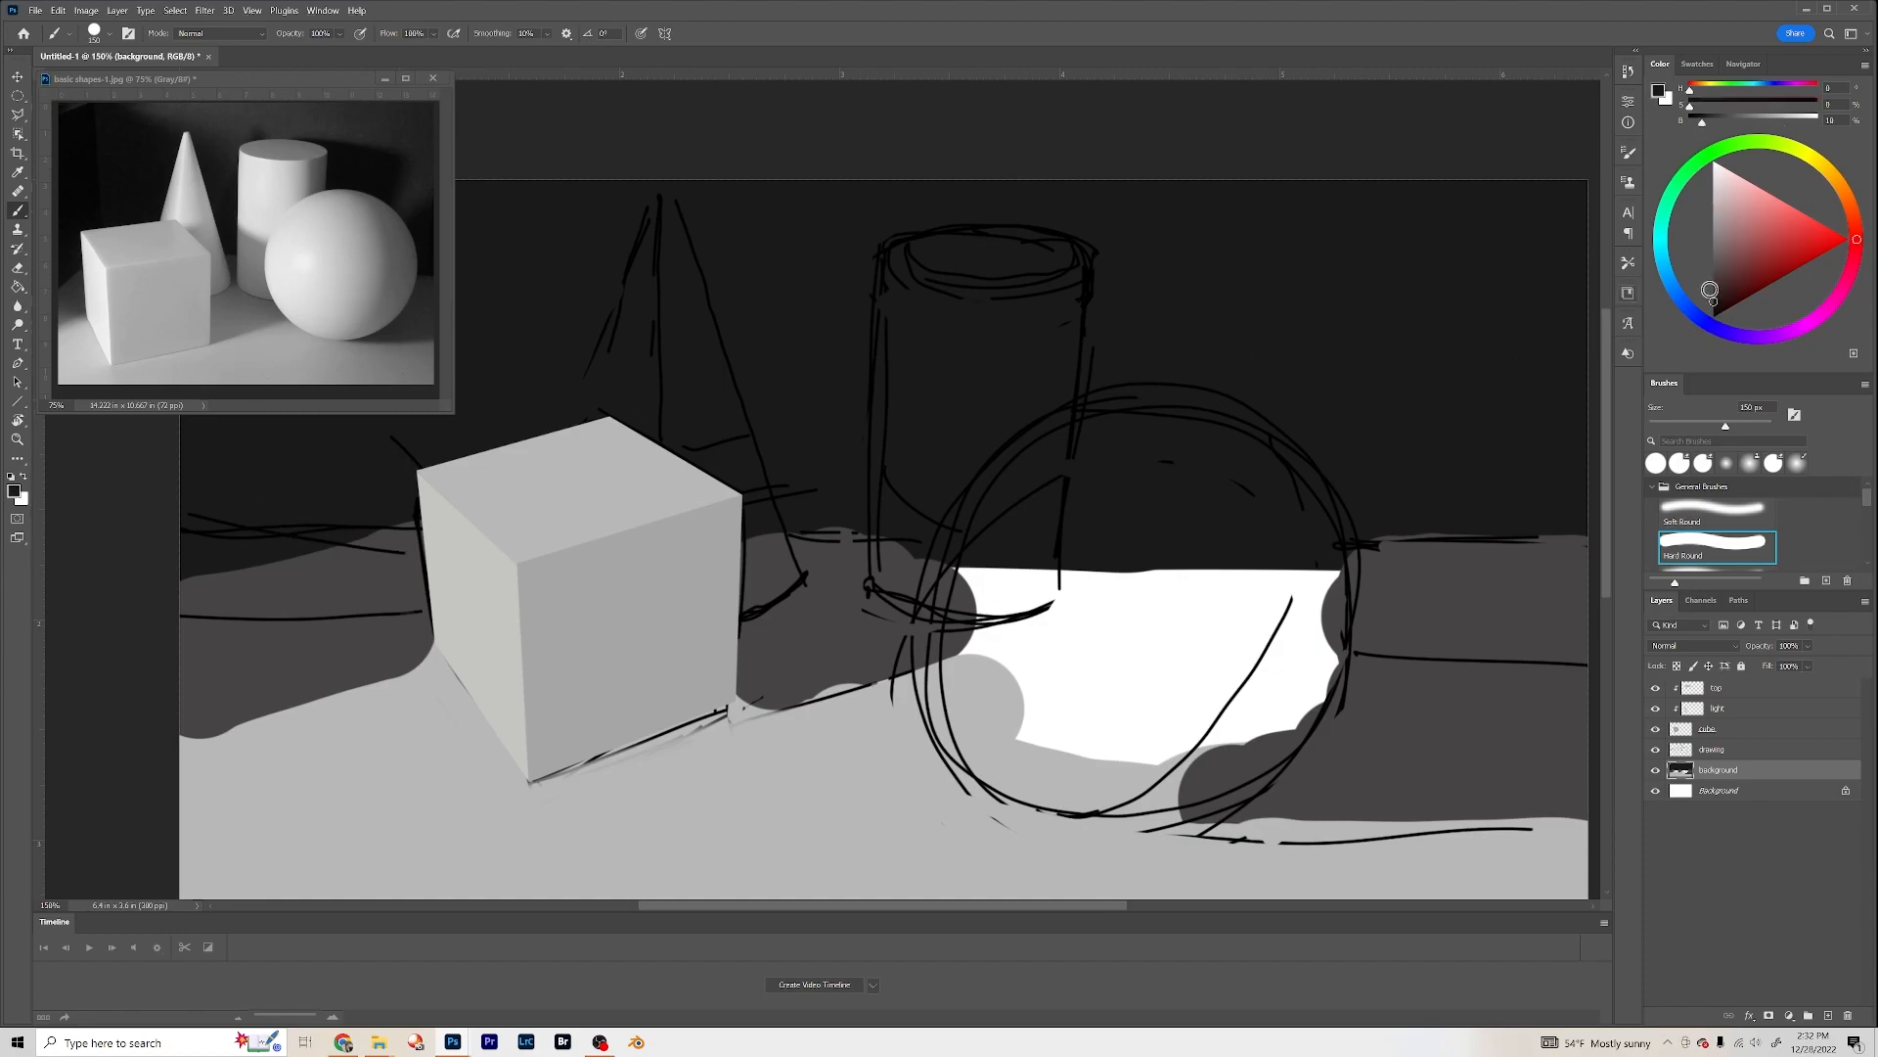
click(1714, 292)
drag(372, 538, 229, 587)
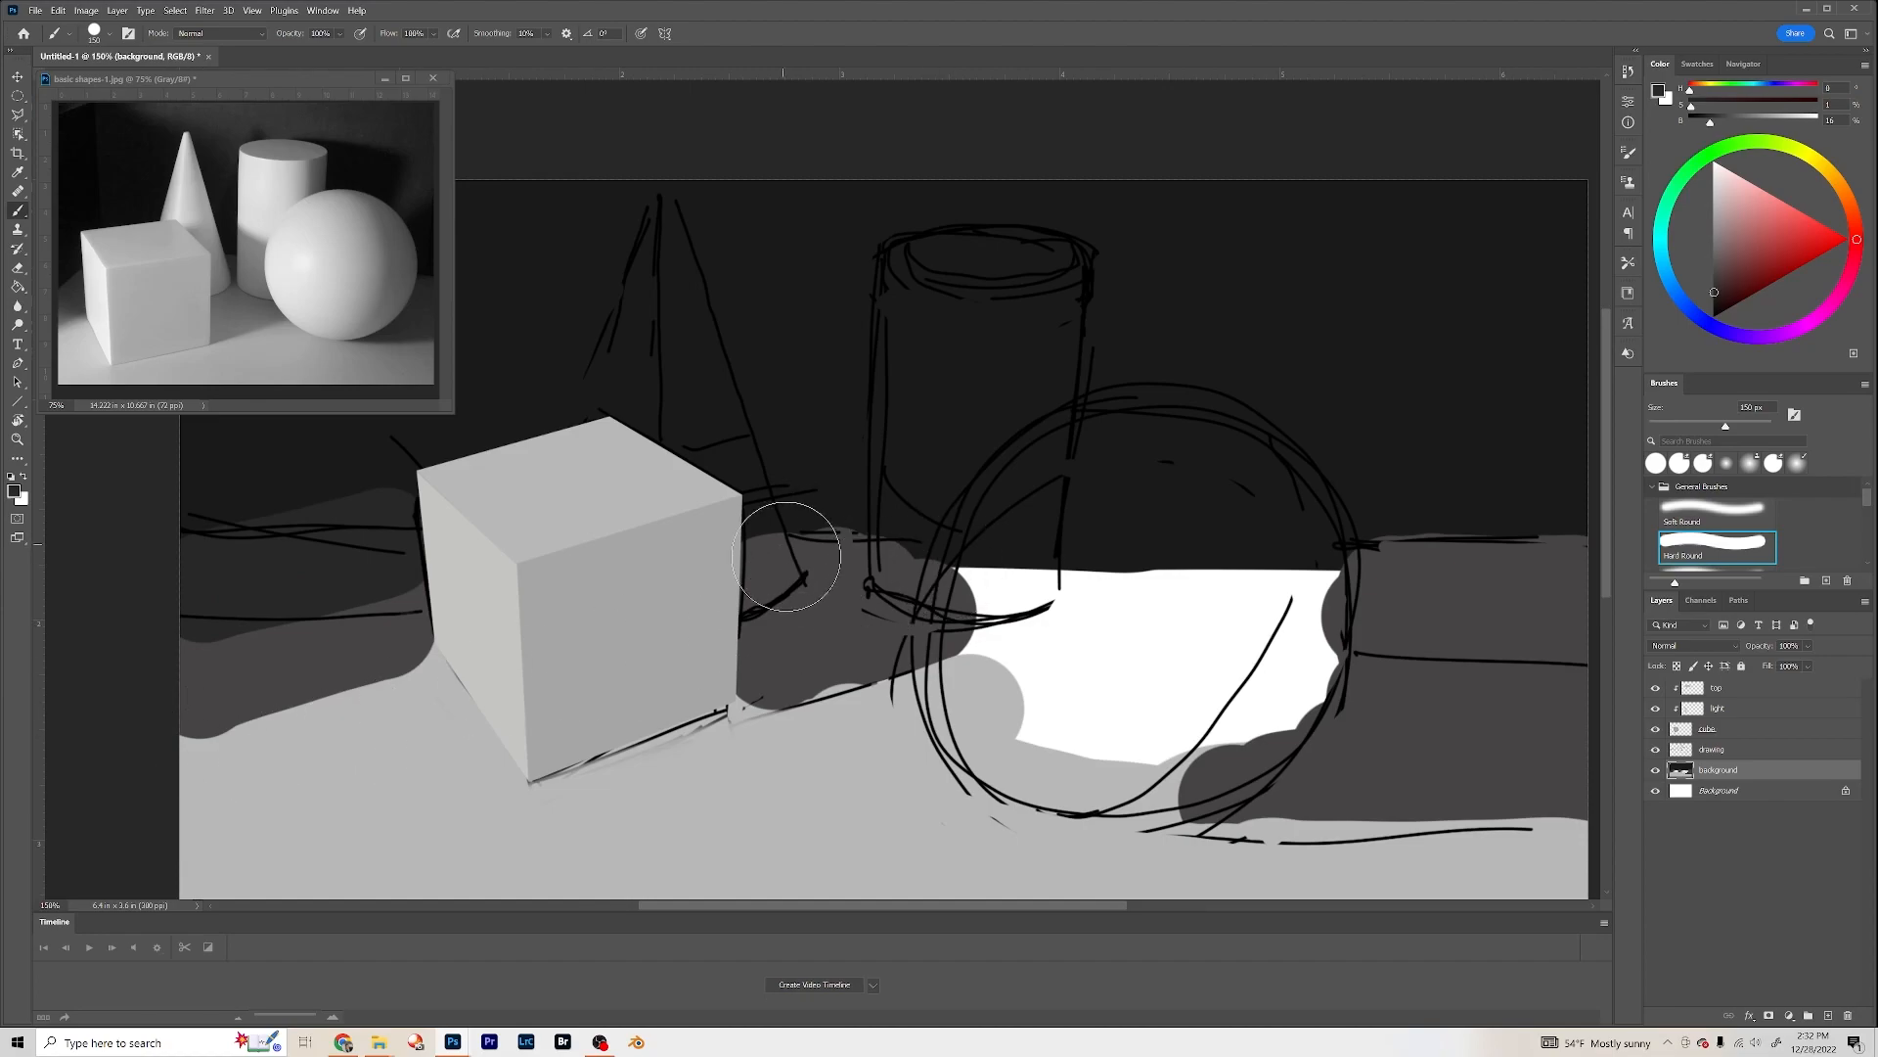
drag(792, 549, 876, 545)
drag(1399, 556, 1542, 545)
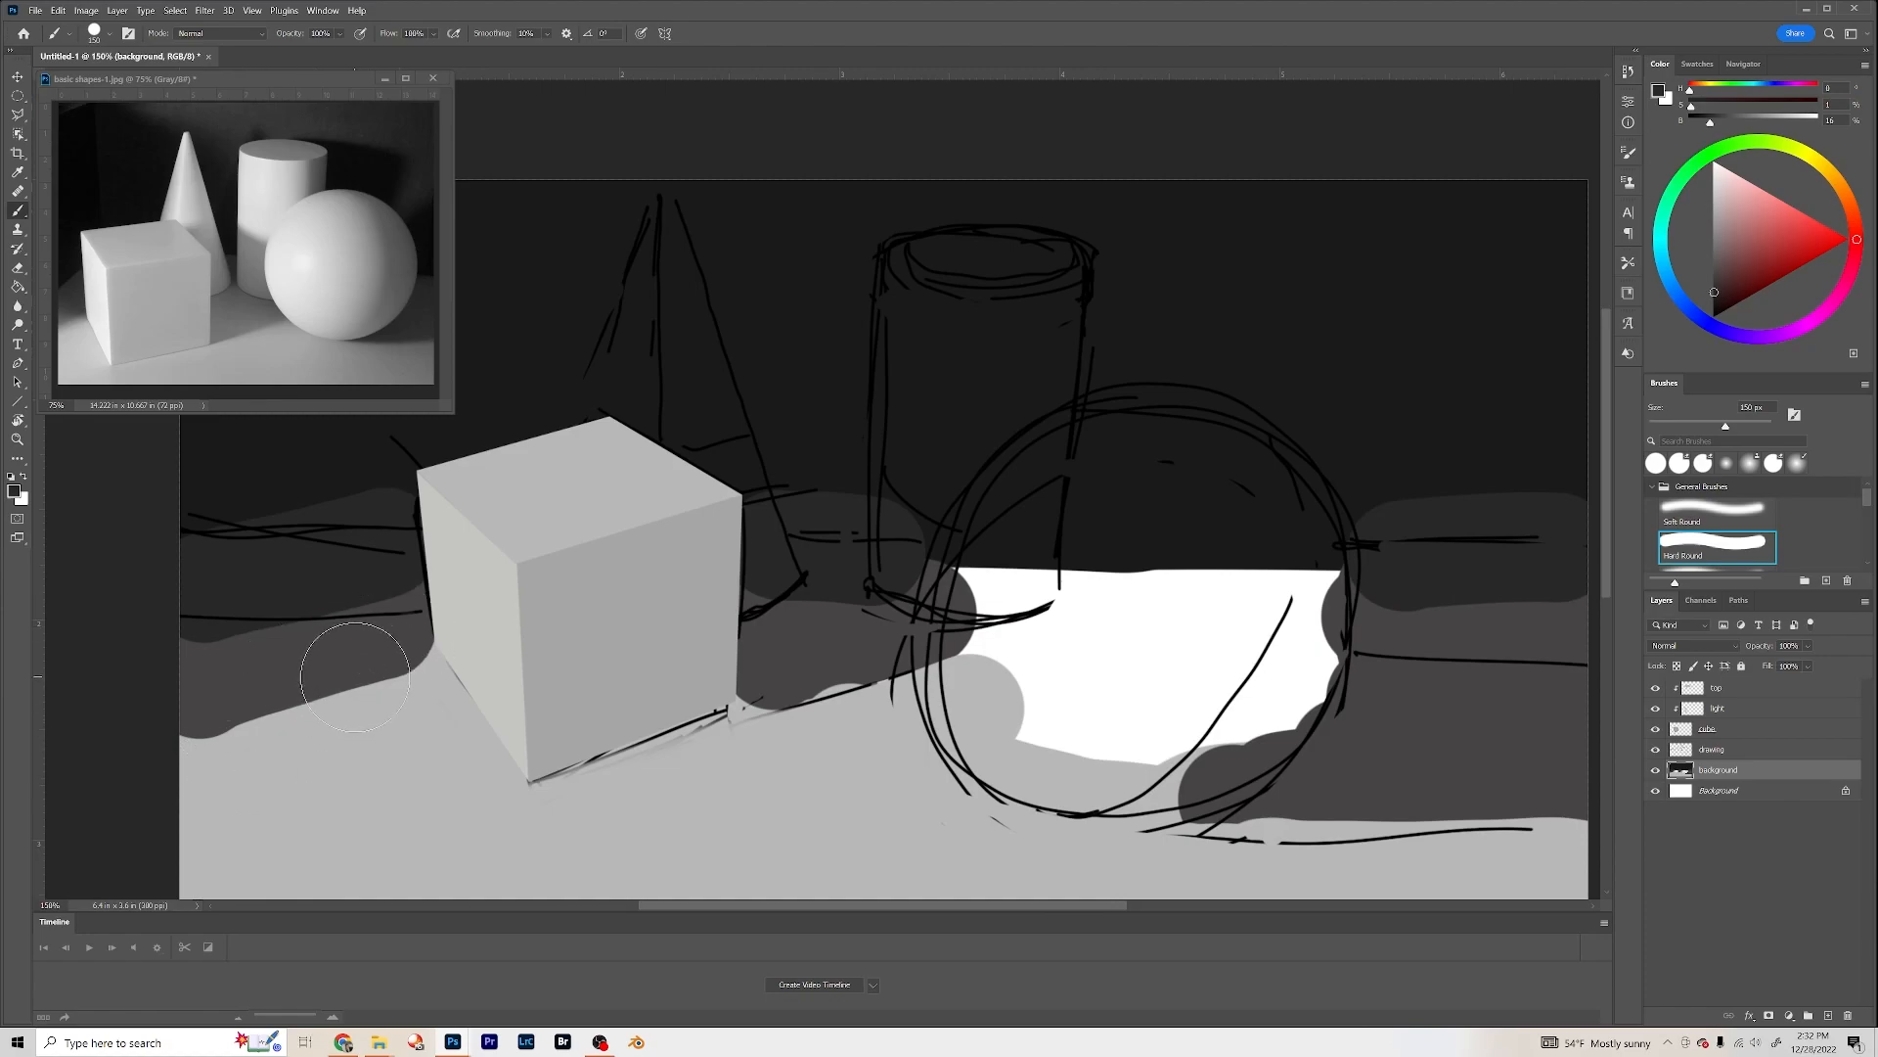
Step: With a 70 px brush, paint a mid-grey transition band between the light tabletop and the dark shadow left of the cube
key(bracketleft)
key(bracketleft)
key(bracketleft)
key(bracketleft)
key(bracketleft)
alt+click(384, 729)
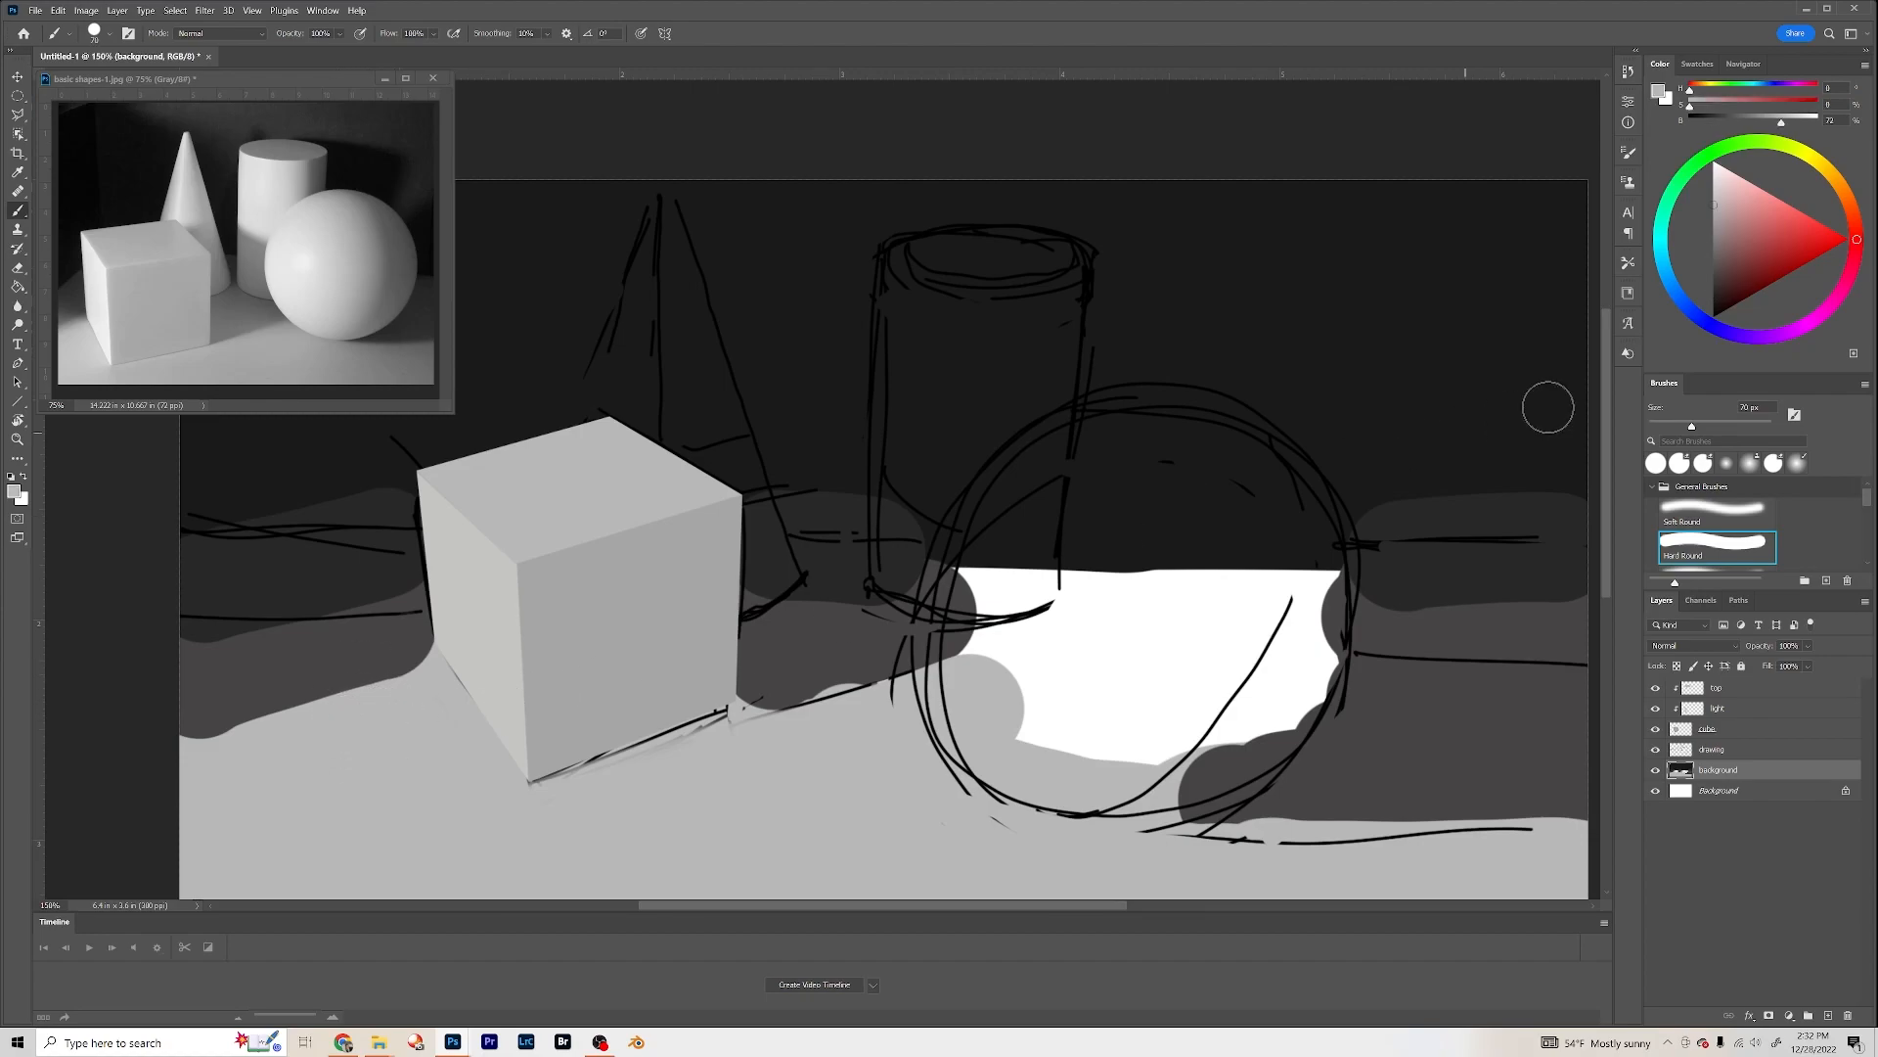
click(1714, 224)
drag(416, 662, 211, 758)
drag(407, 661, 215, 732)
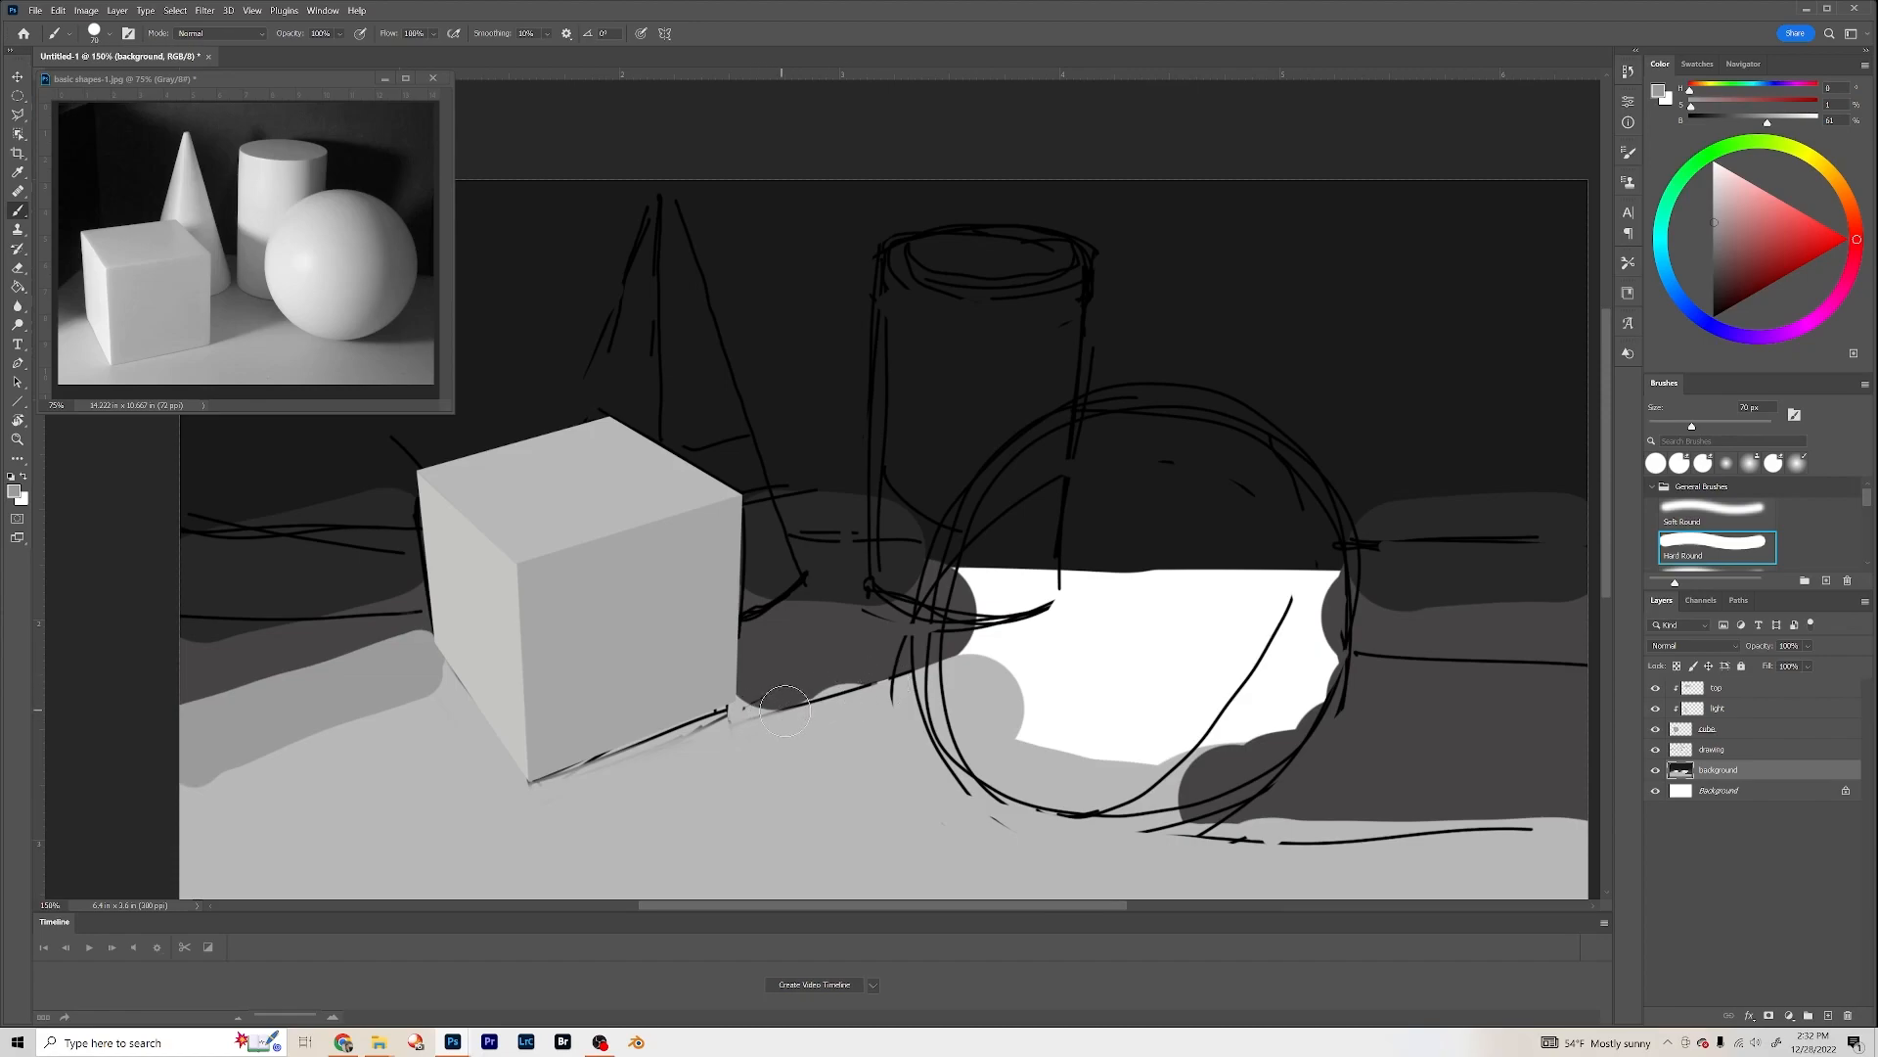
Step: Continue the mid-grey transition band along the shadow edge between cube and sphere and across the tabletop below the sphere's shadow
drag(741, 734, 898, 701)
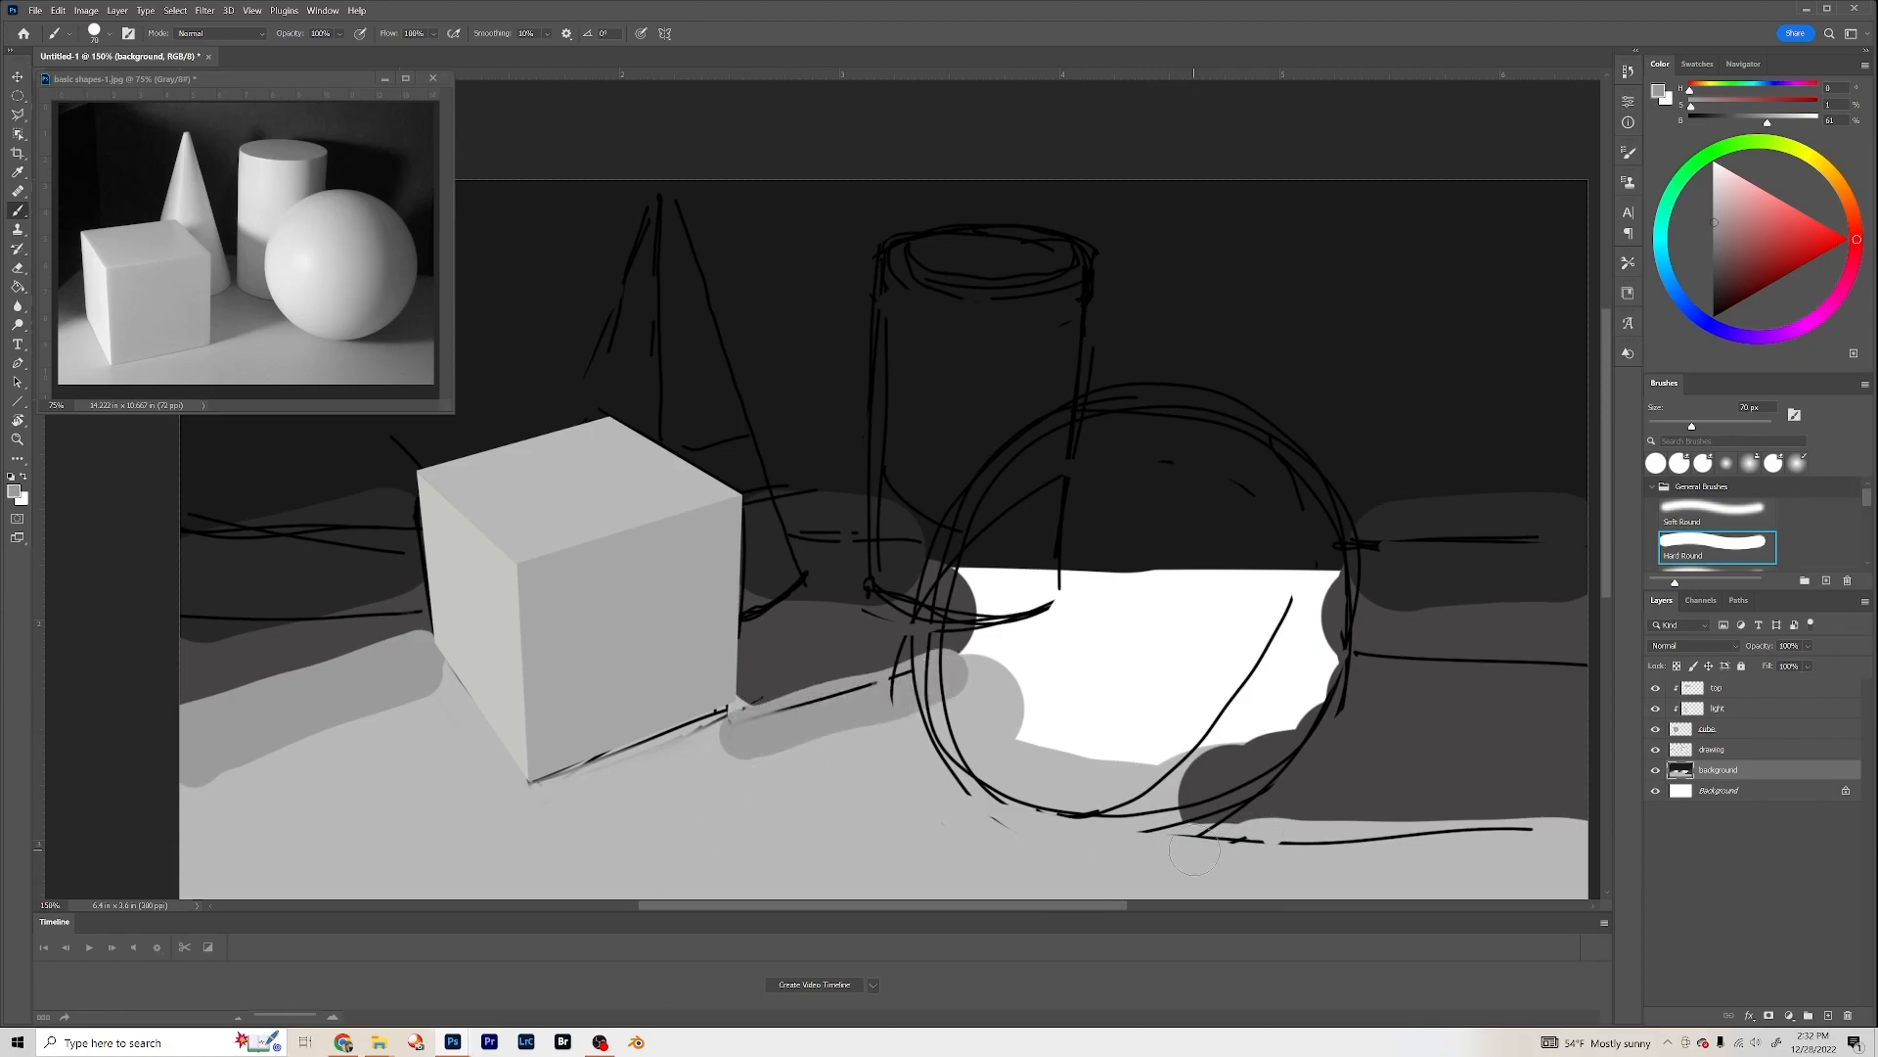
drag(1174, 844, 1586, 859)
mouse_move(1326, 856)
mouse_down()
mouse_move(1234, 863)
mouse_move(1495, 884)
mouse_move(1121, 869)
mouse_move(1263, 823)
mouse_move(1043, 835)
mouse_move(1088, 871)
mouse_up()
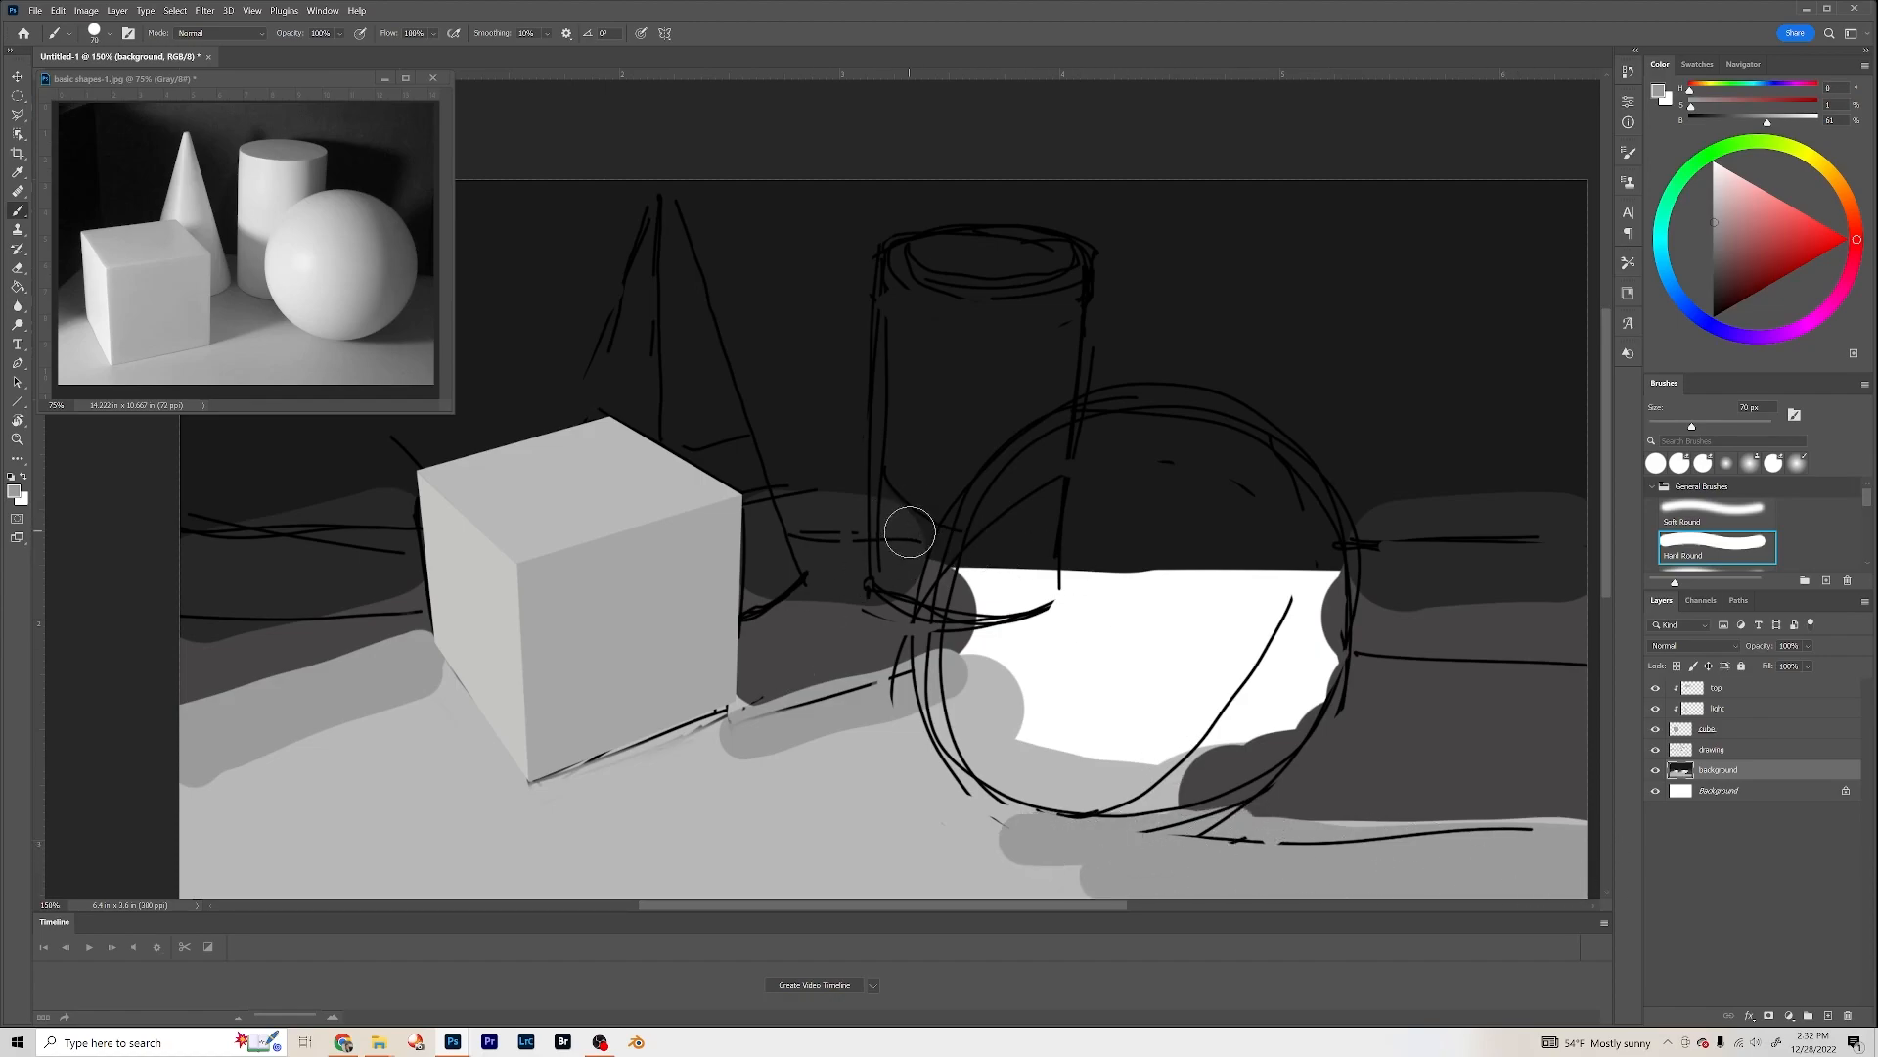
Step: Sample the backdrop and paint its upper area around the cylinder's top and towards the canvas edge in a slightly lighter 16% brightness grey
key(alt)
alt+click(803, 239)
click(1713, 296)
mouse_move(679, 196)
mouse_down()
mouse_move(897, 211)
mouse_move(704, 200)
mouse_move(875, 189)
mouse_move(715, 211)
mouse_move(859, 227)
mouse_move(696, 238)
mouse_move(904, 253)
mouse_move(704, 261)
mouse_move(852, 274)
mouse_move(825, 302)
mouse_move(735, 316)
mouse_move(848, 329)
mouse_up()
drag(884, 189, 988, 201)
mouse_move(1147, 206)
mouse_down()
mouse_move(893, 182)
mouse_move(1487, 227)
mouse_move(1013, 234)
mouse_move(1225, 234)
mouse_move(1025, 207)
mouse_move(1467, 251)
mouse_move(1213, 186)
mouse_move(1594, 216)
mouse_move(1335, 213)
mouse_move(1531, 218)
mouse_move(1404, 226)
mouse_move(1573, 266)
mouse_move(1489, 308)
mouse_move(1537, 366)
mouse_move(1488, 438)
mouse_up()
mouse_move(1601, 367)
mouse_down()
mouse_move(1388, 426)
mouse_move(1411, 378)
mouse_up()
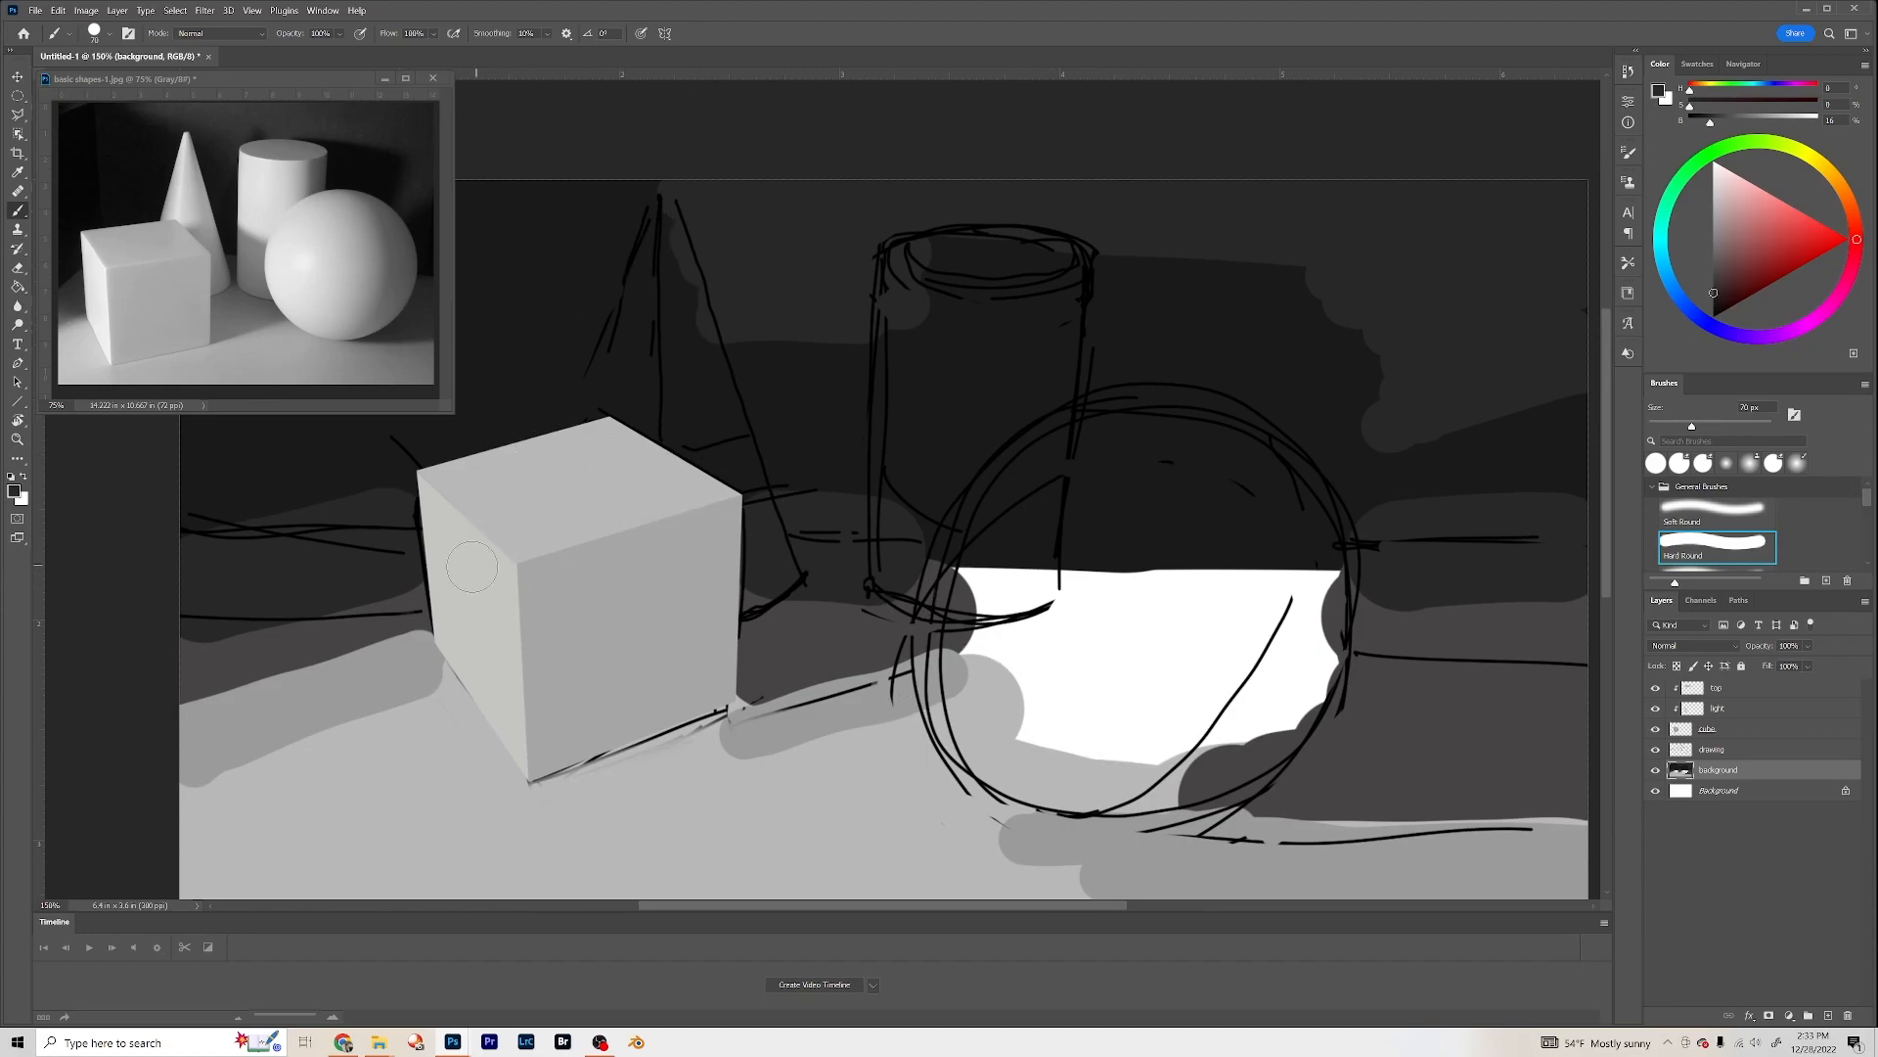
Step: Select the painted area of the cube's left face on the light layer and make the Brush active
drag(438, 552, 453, 619)
click(1738, 714)
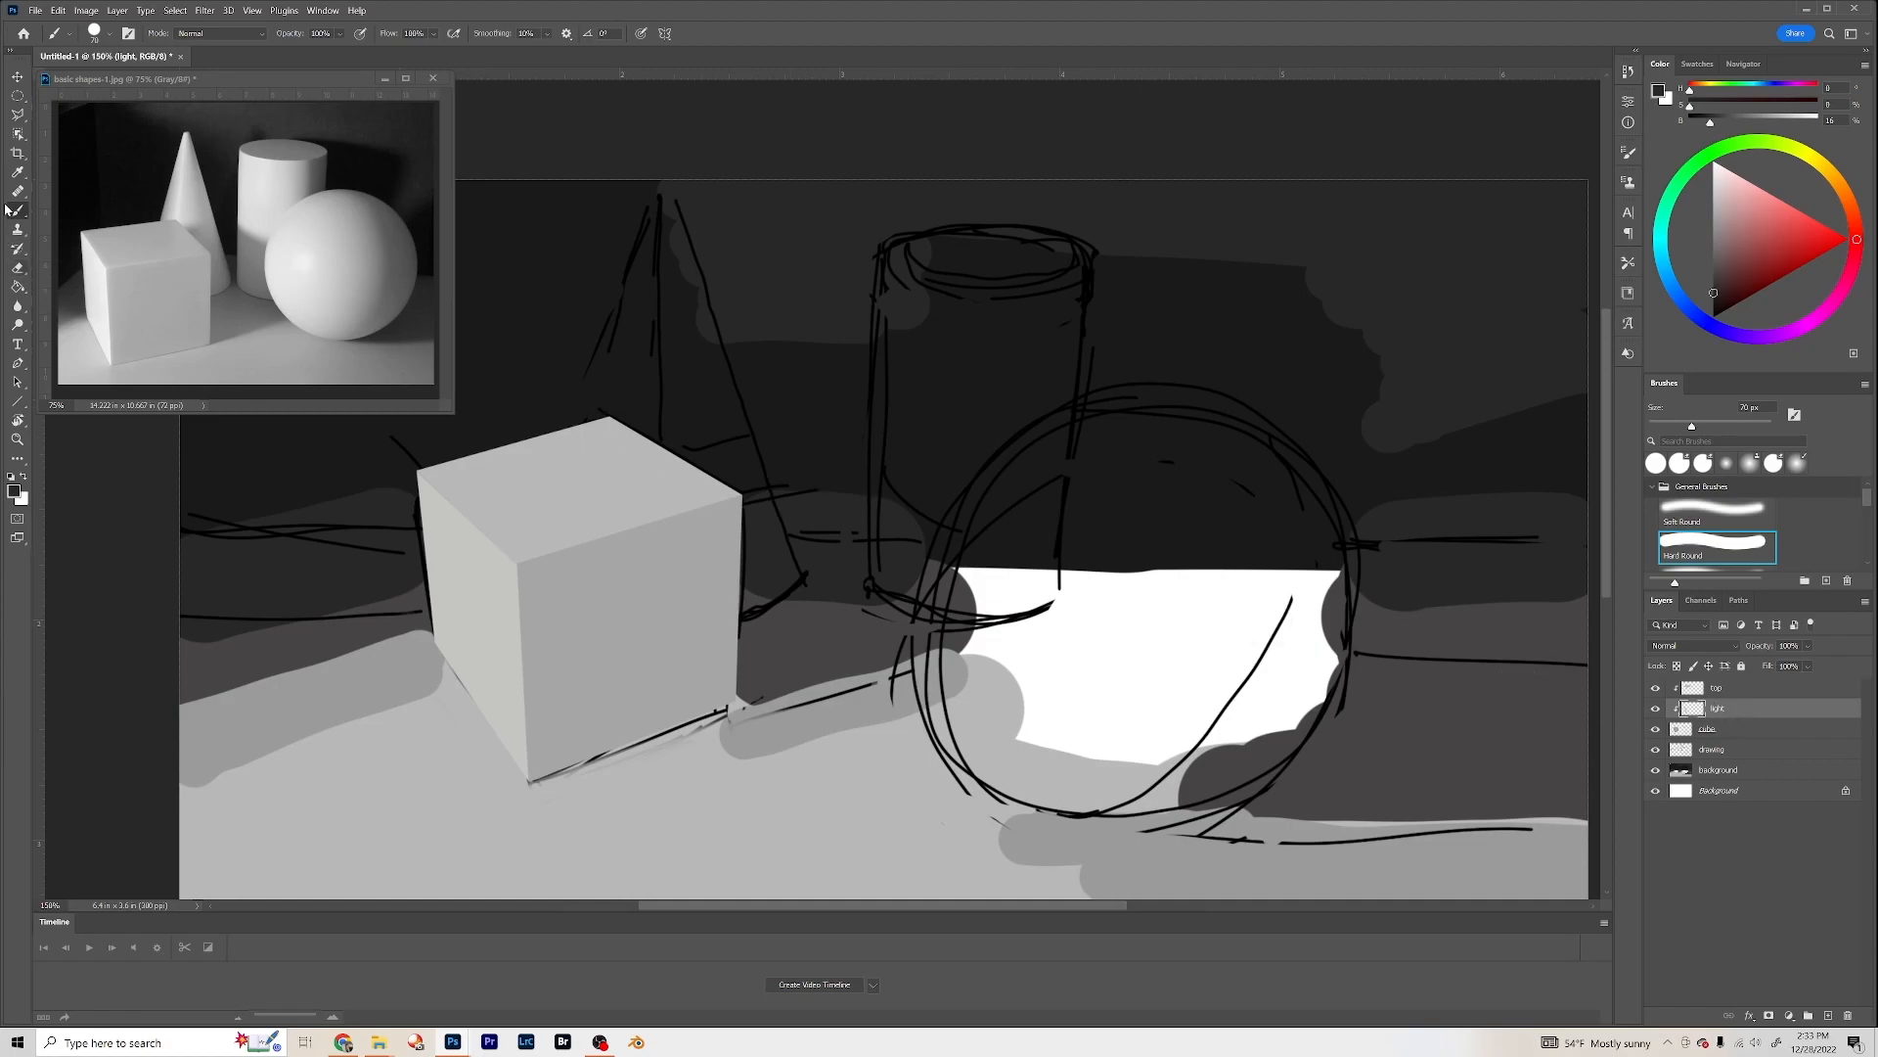
click(17, 135)
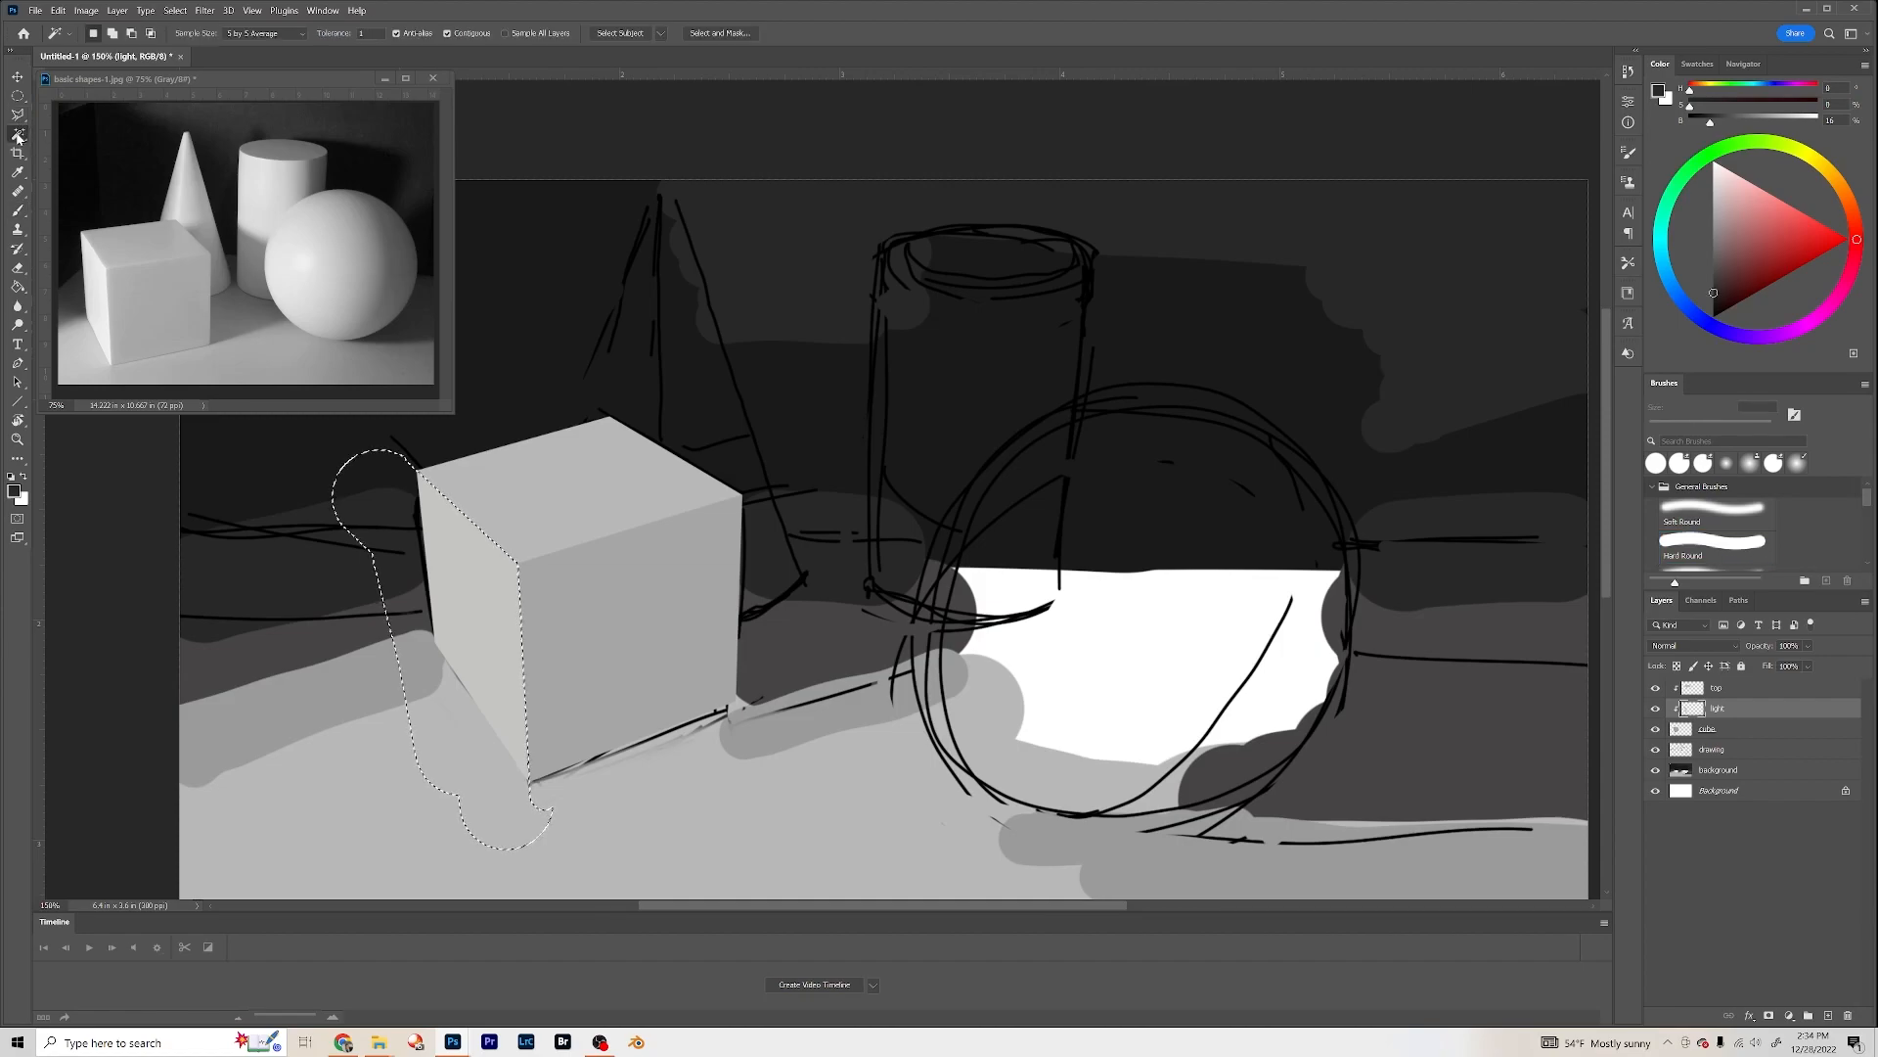
drag(17, 137, 73, 148)
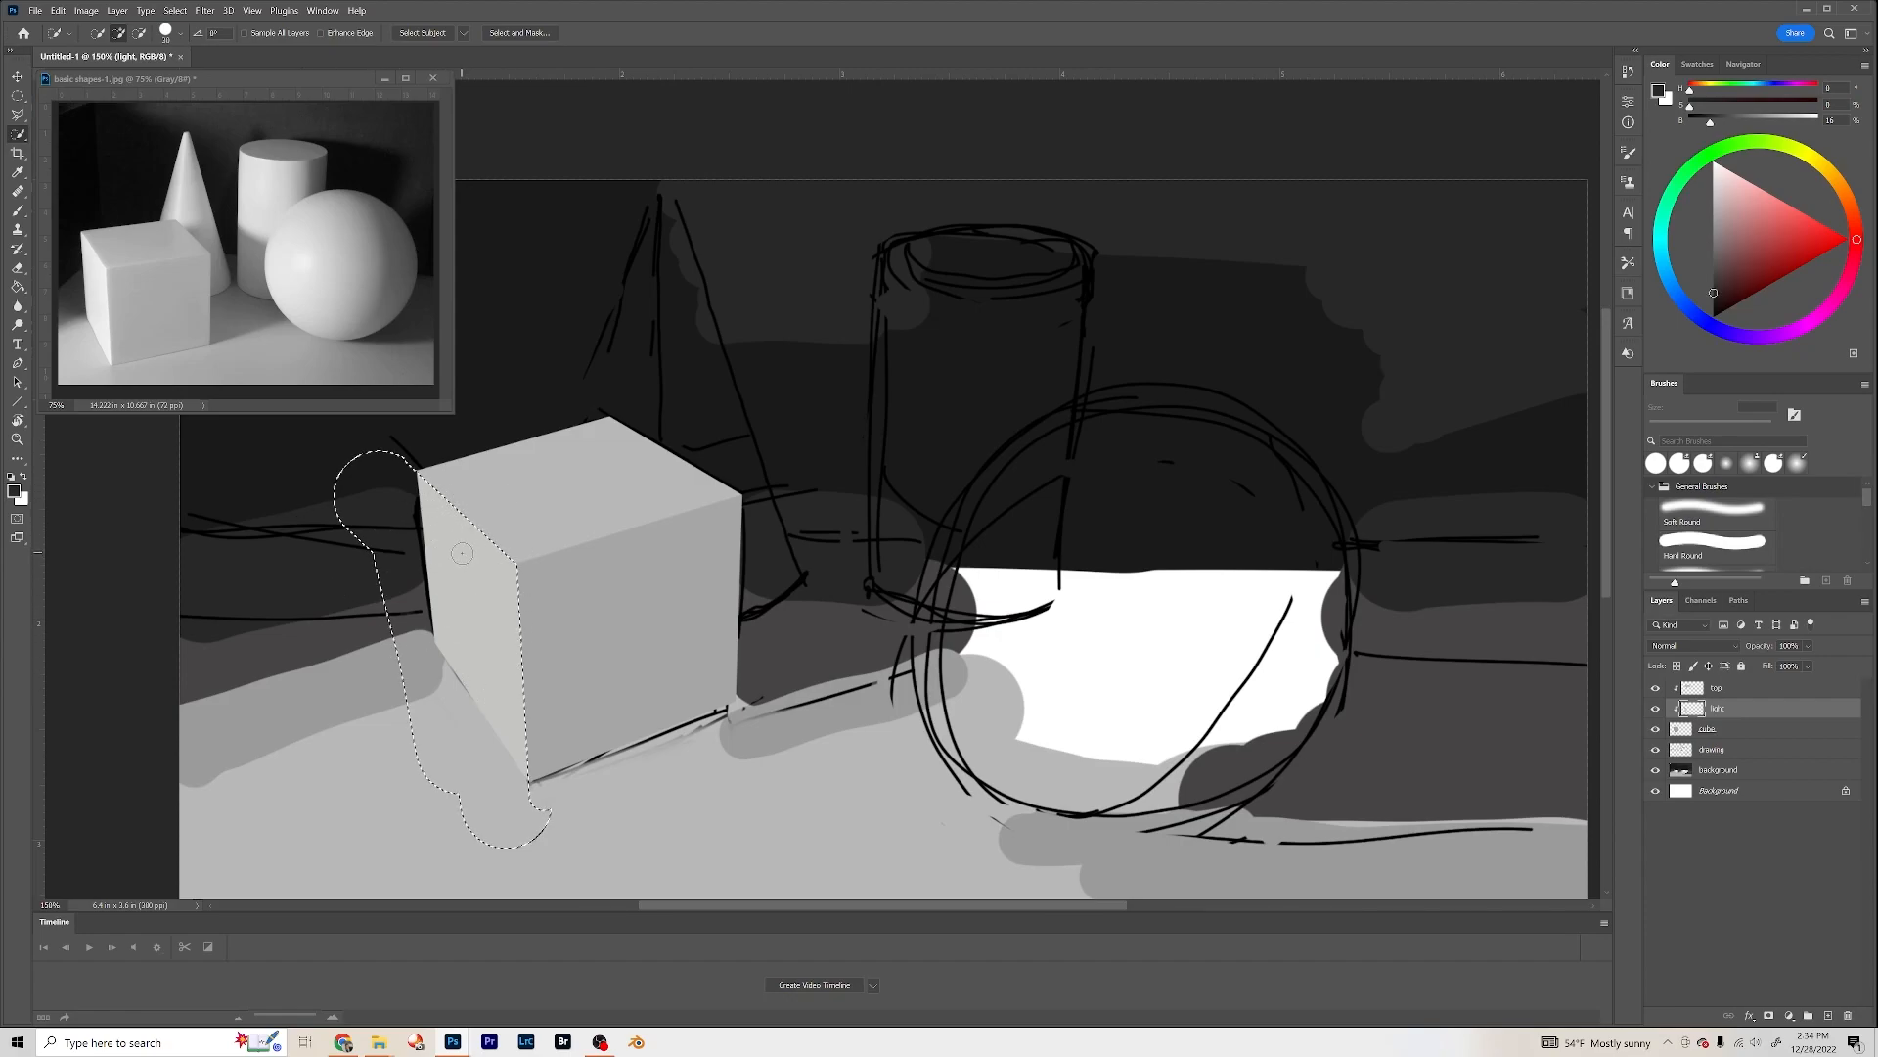
key(b)
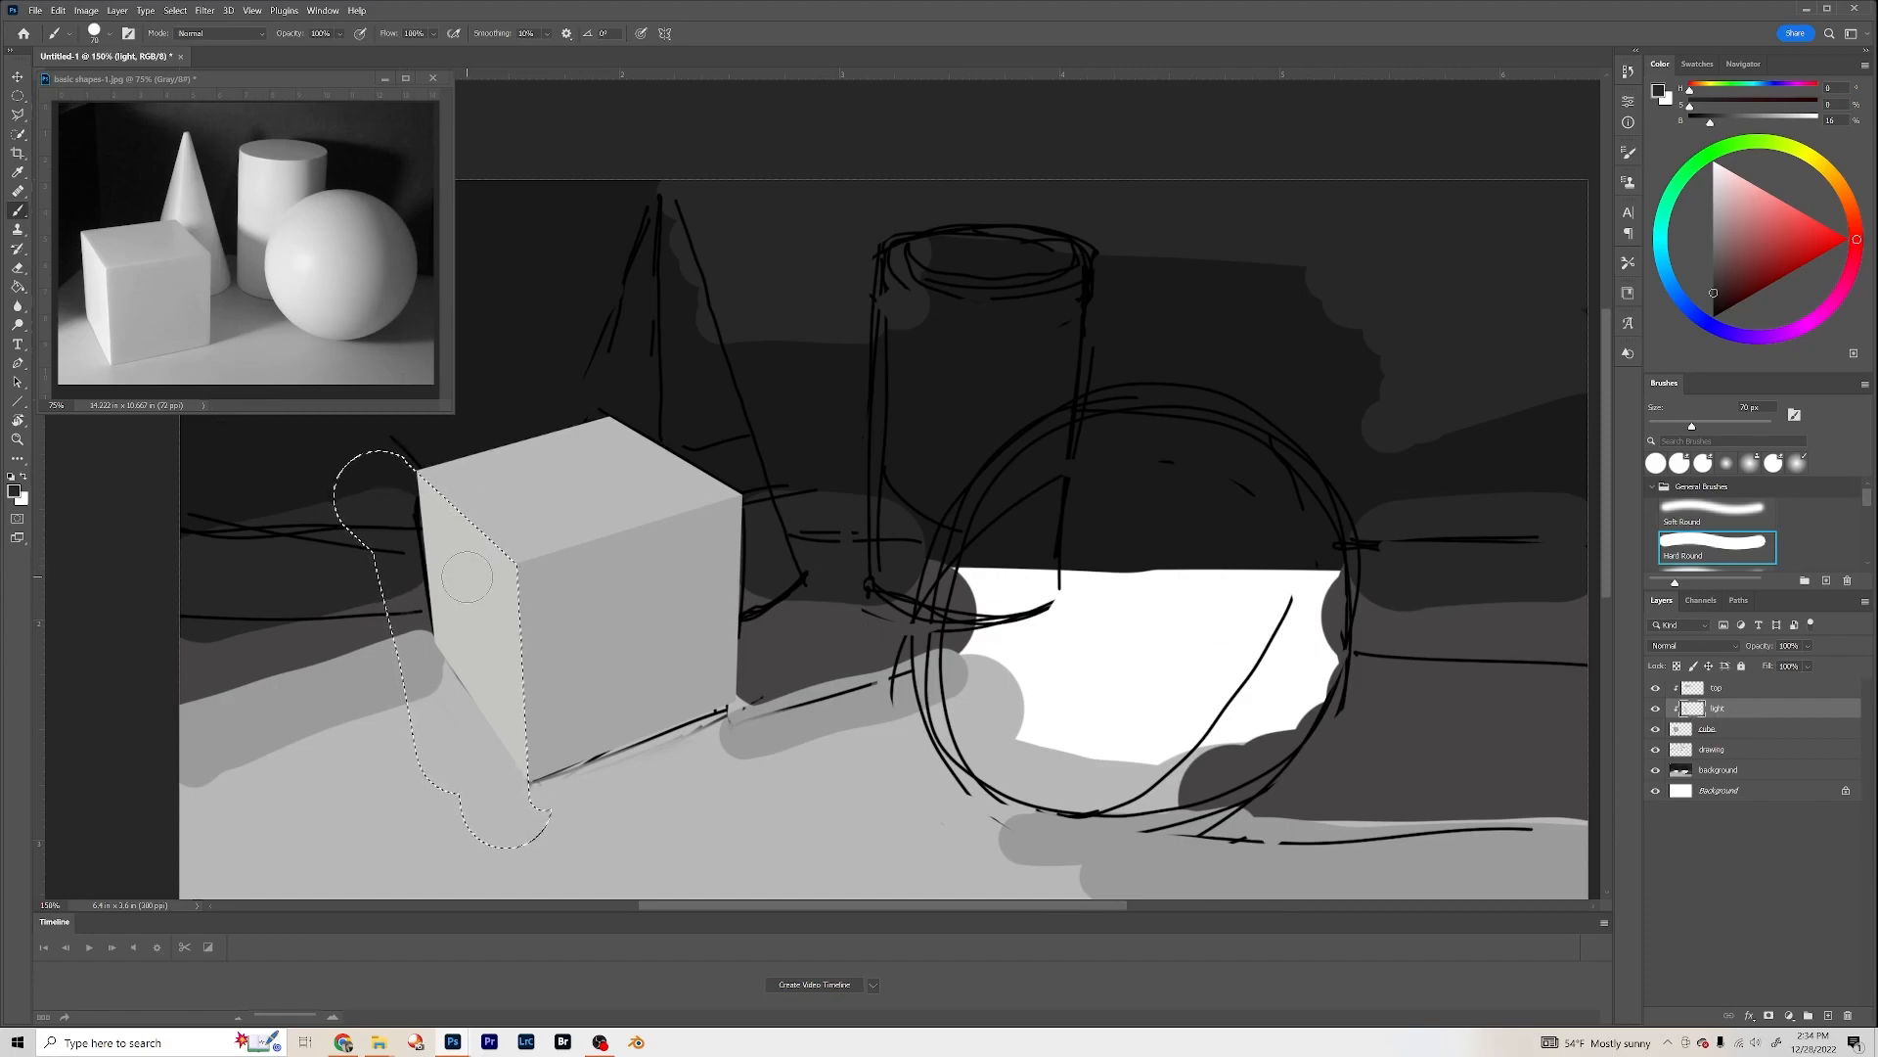
Step: Sample the cube's grey and paint a slightly lighter grey down the outer part of its left face with the 70 px brush
key(alt)
alt+click(468, 575)
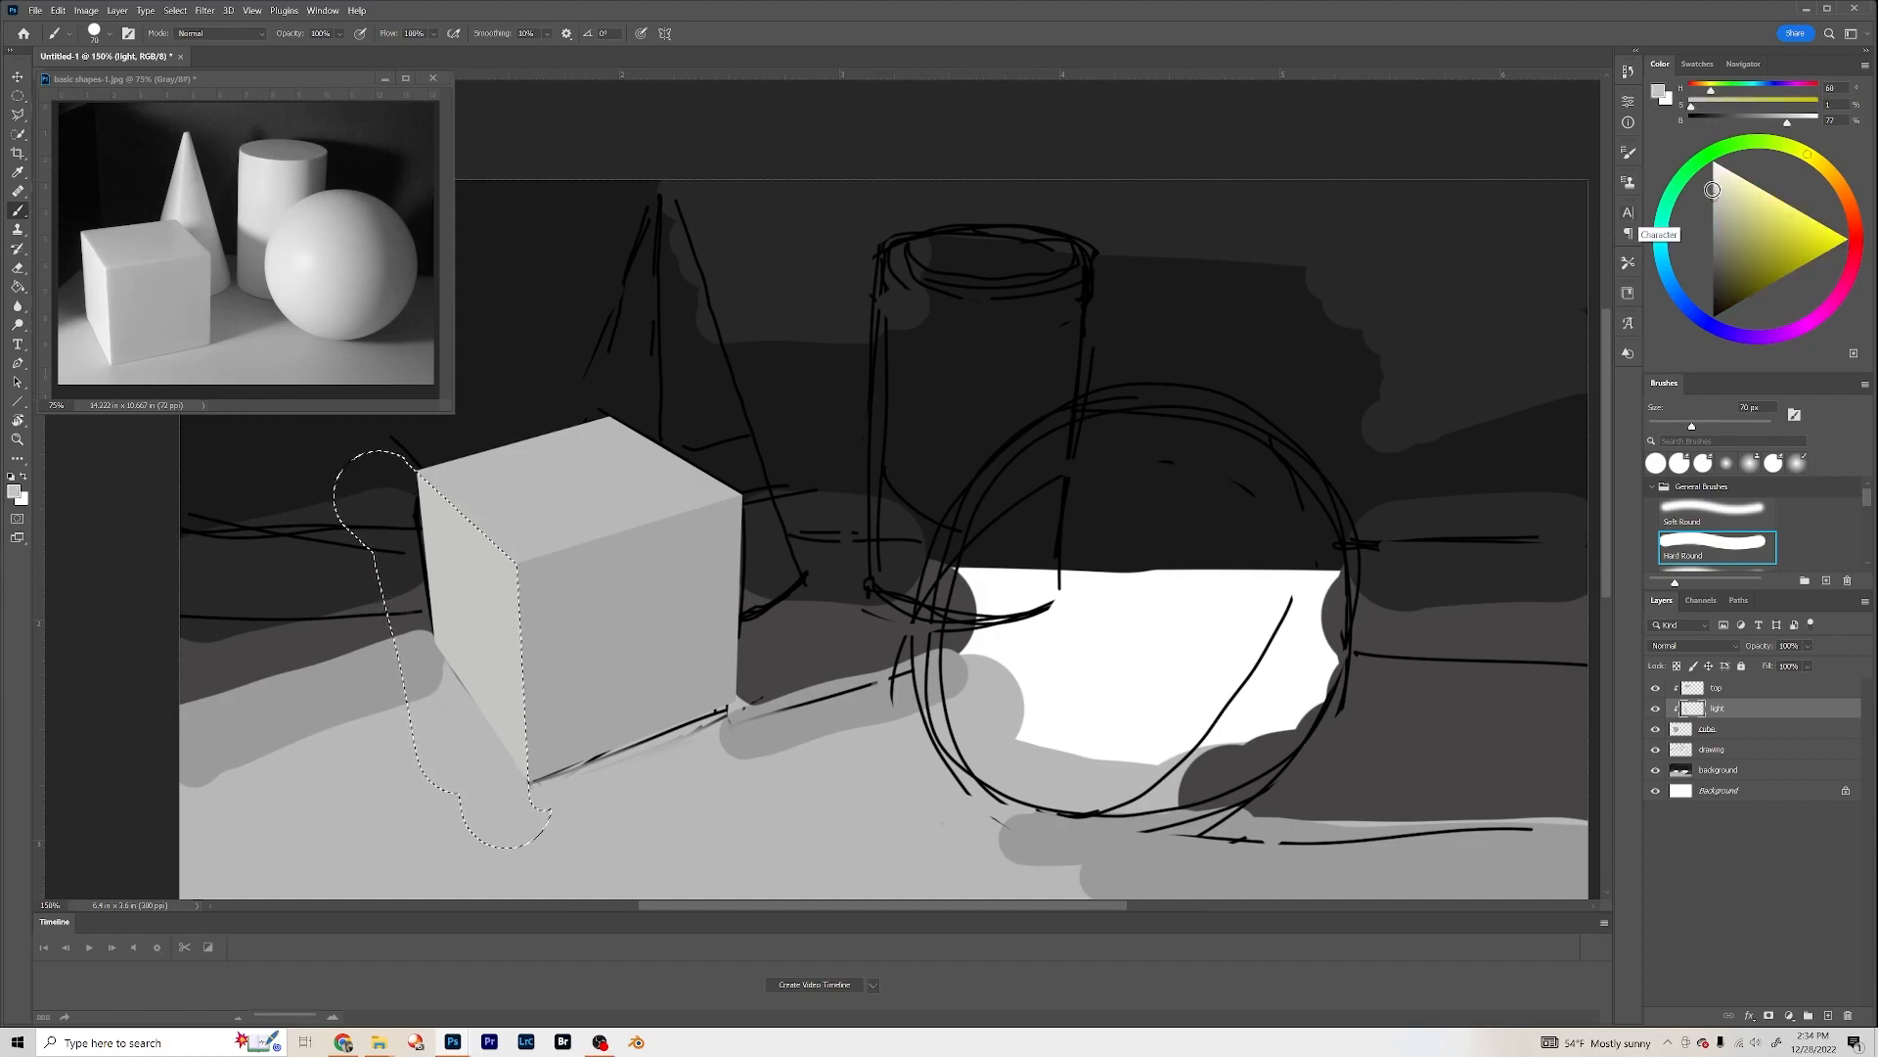
alt+click(675, 496)
drag(418, 489, 432, 675)
mouse_move(442, 512)
mouse_down()
mouse_move(440, 674)
mouse_move(463, 564)
mouse_move(495, 723)
mouse_move(507, 558)
mouse_move(508, 828)
mouse_up()
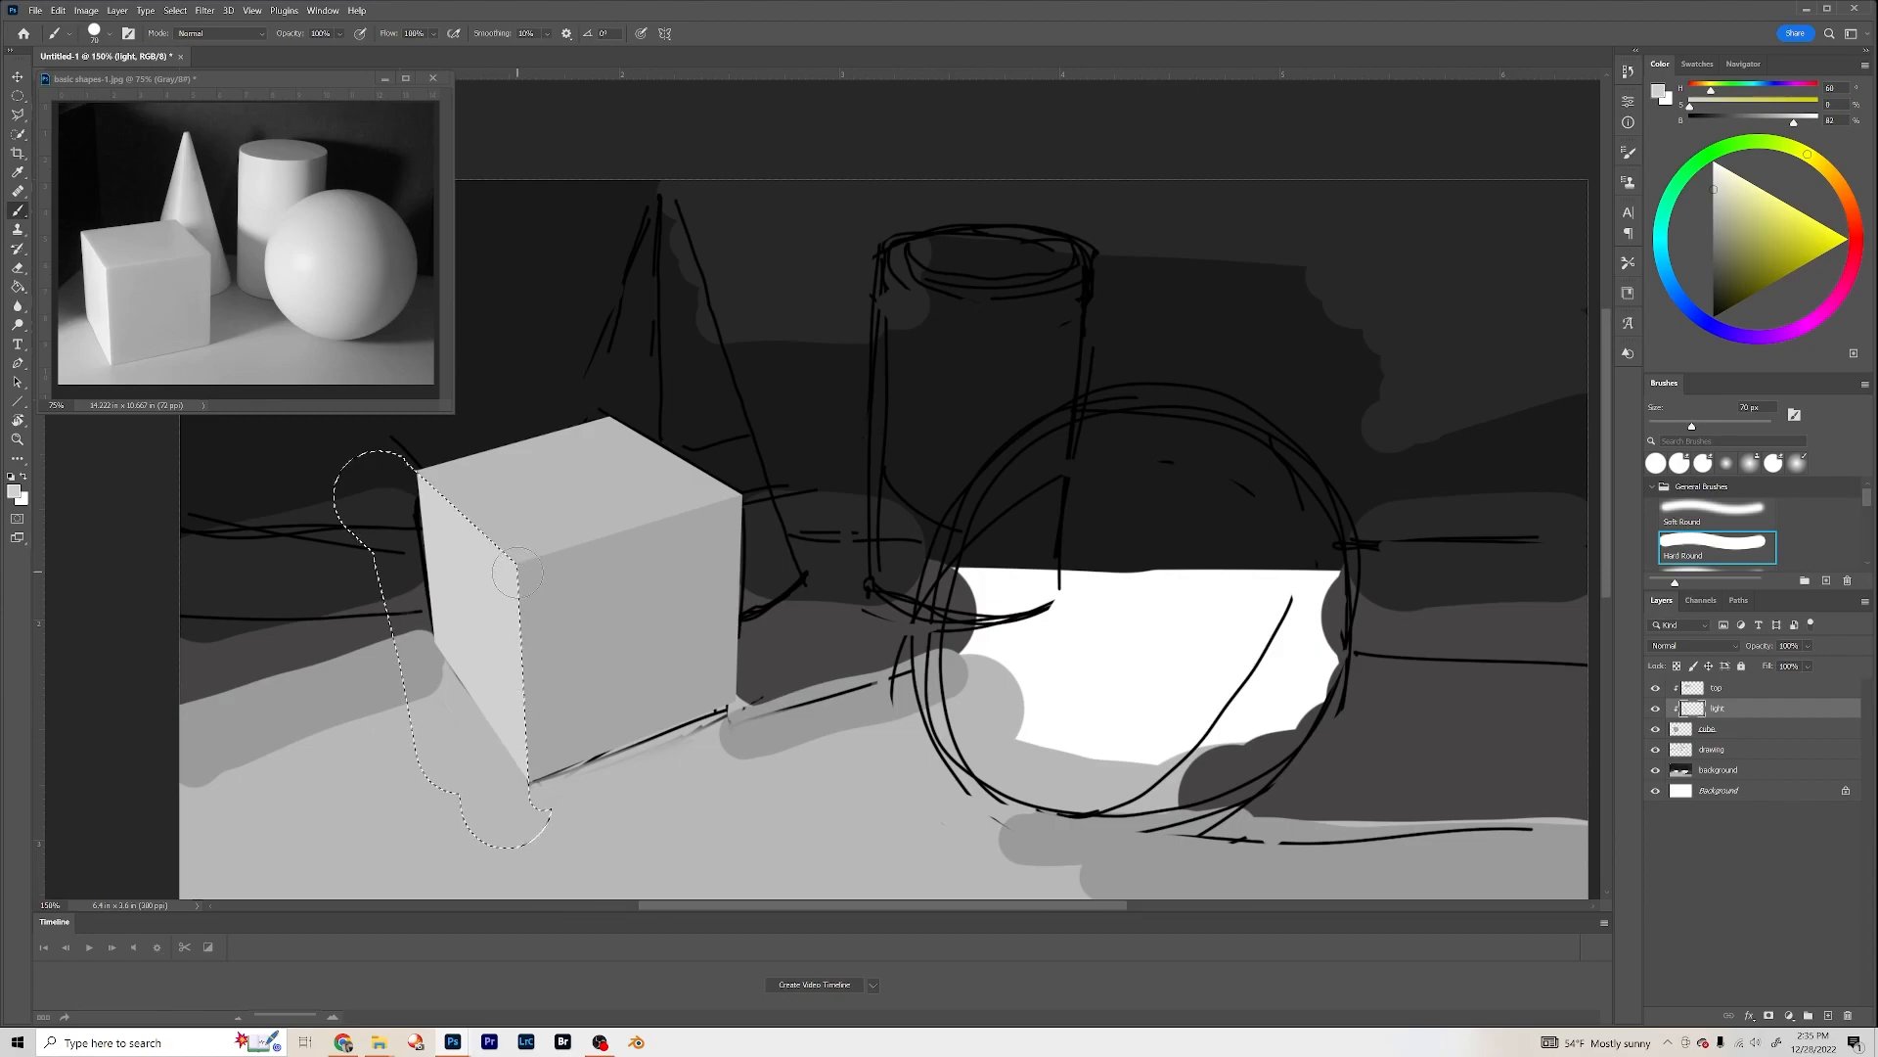
Step: Refine the cube's left face with a still lighter grey and a 20 px brush, and clear the selection
key(bracketleft)
key(bracketleft)
key(bracketright)
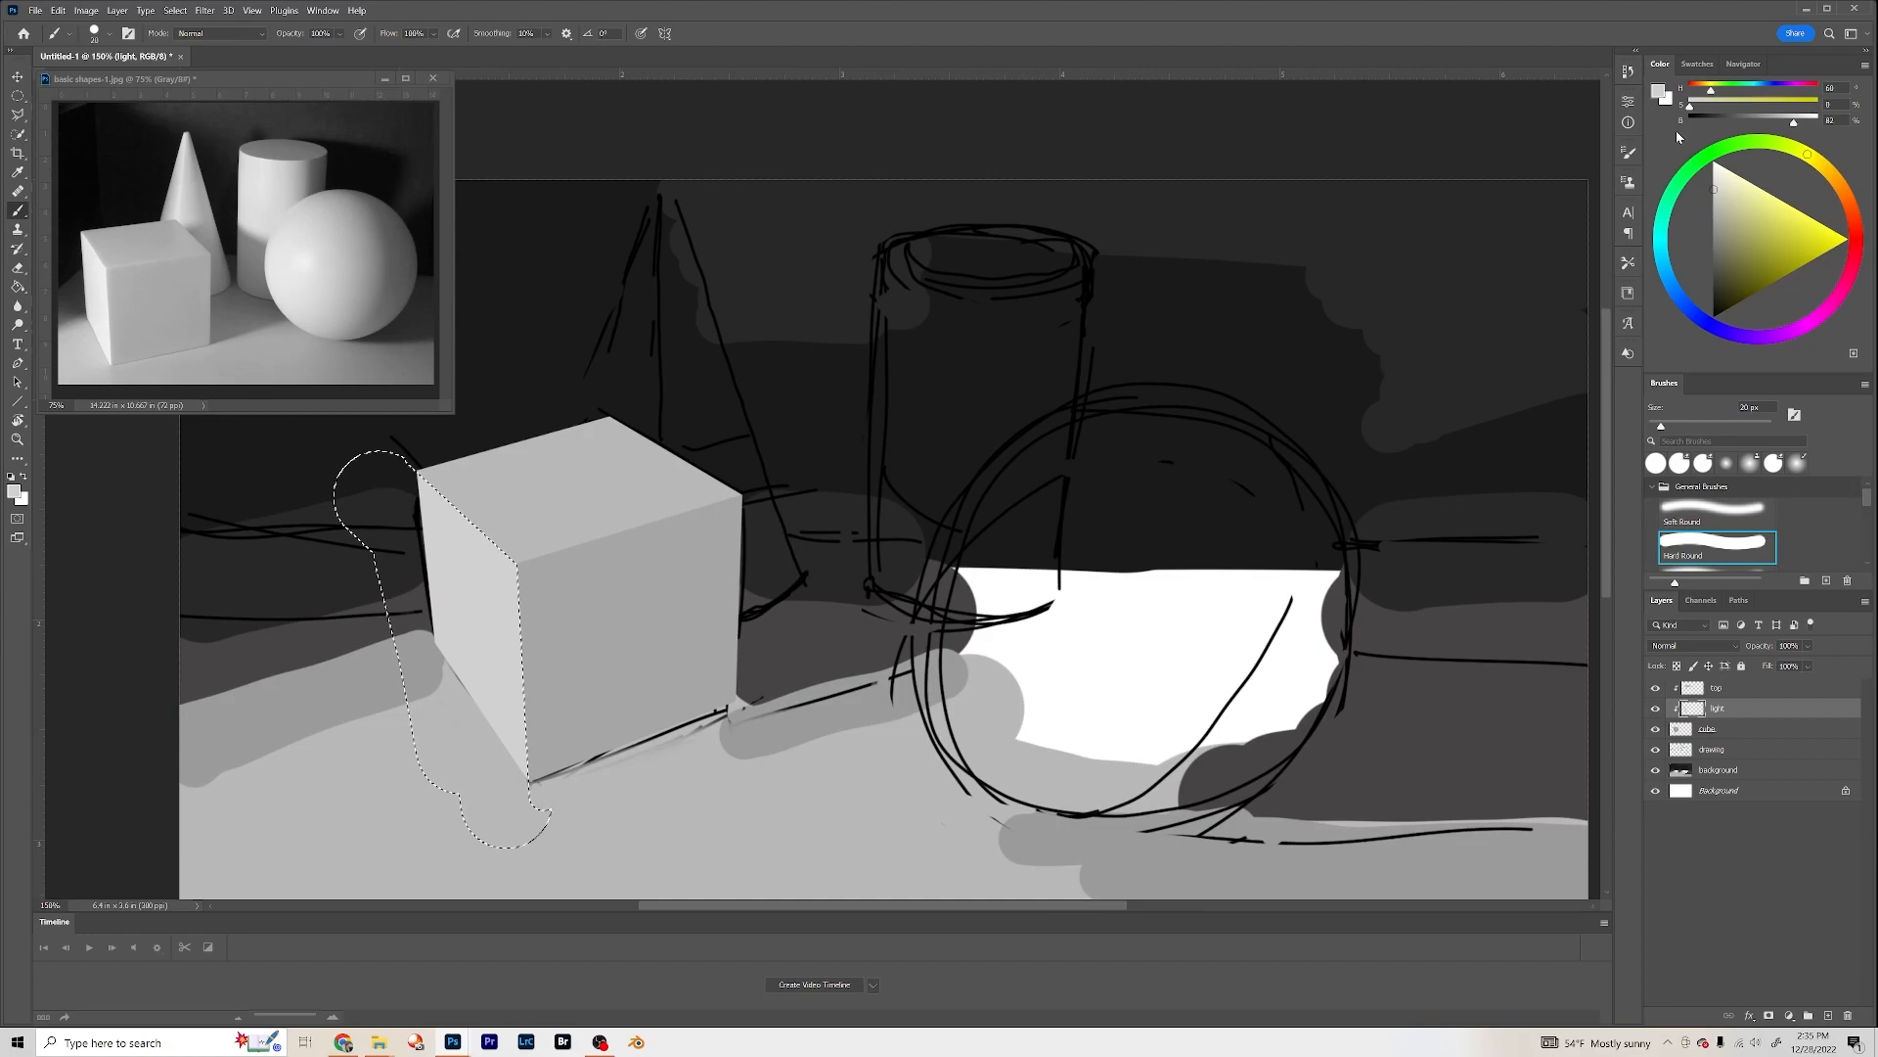
click(1712, 186)
click(175, 12)
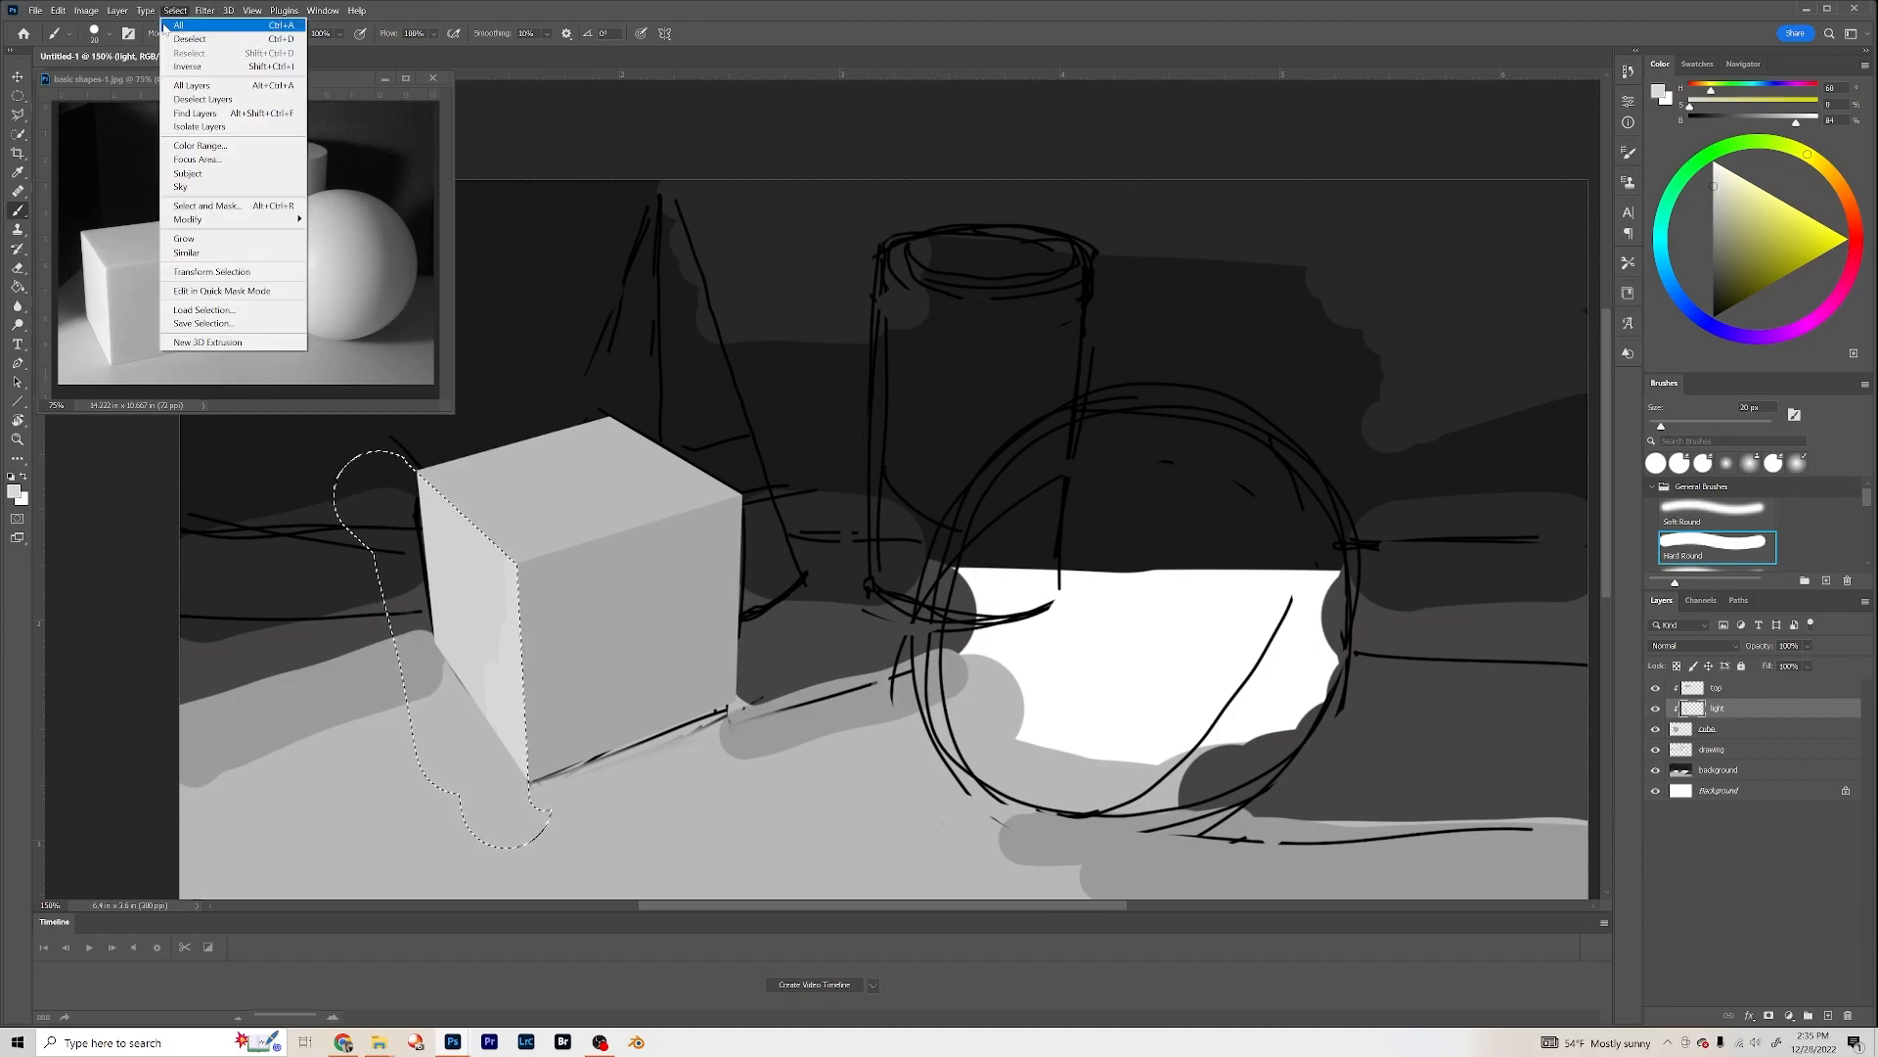
click(186, 39)
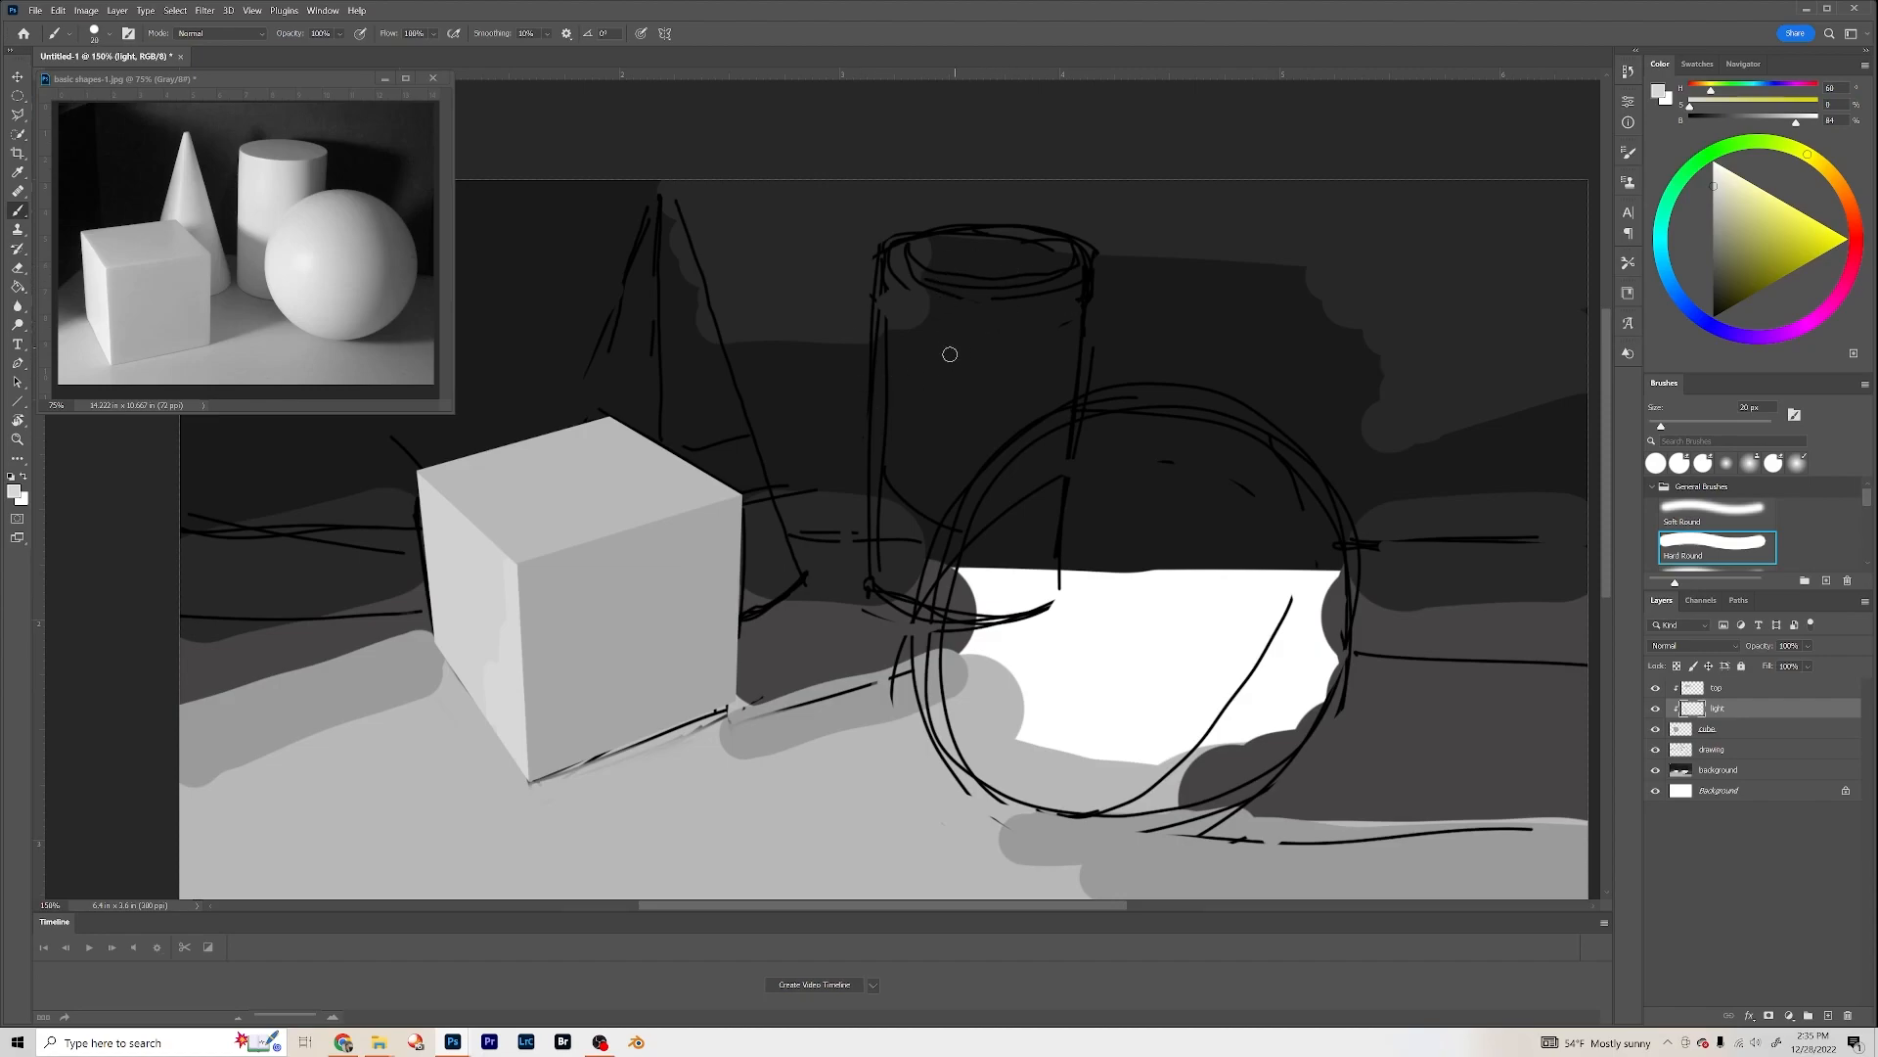
Step: Add a new layer above the drawing layer and name it cylinder
click(1738, 751)
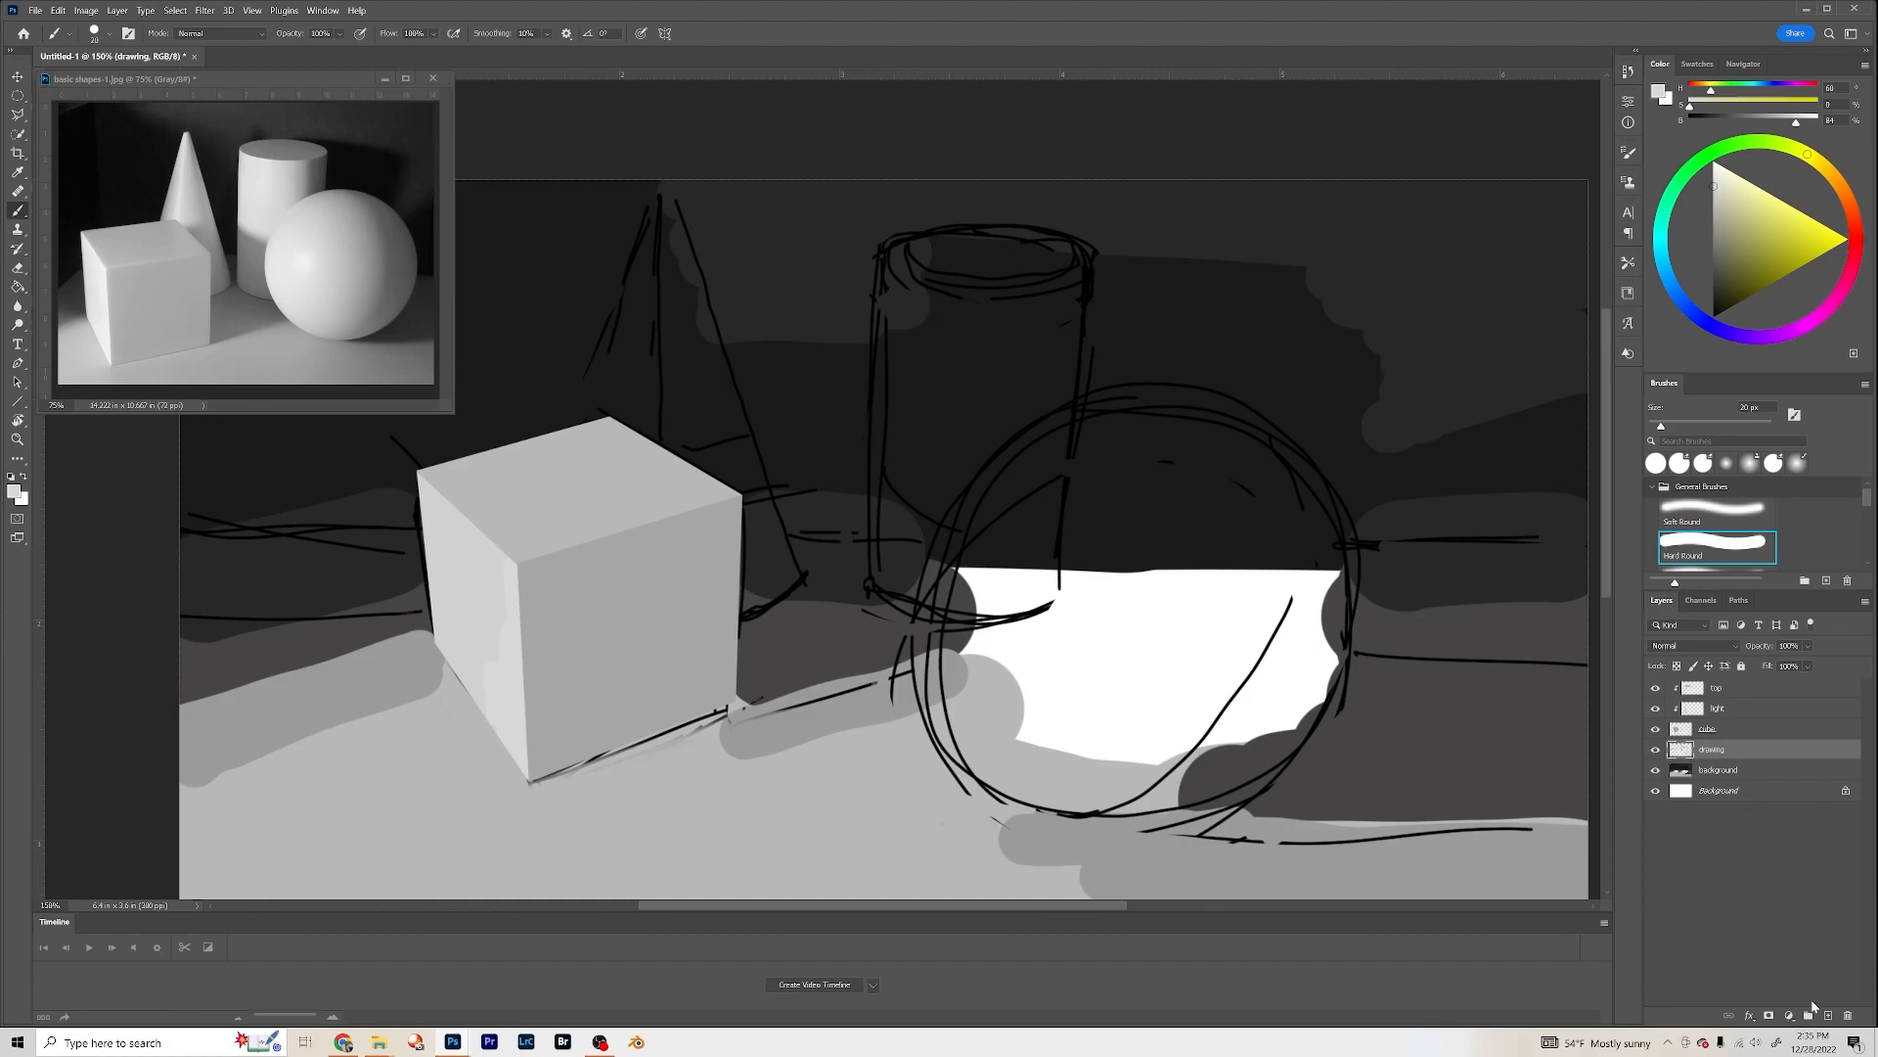
click(1825, 1017)
double_click(1711, 750)
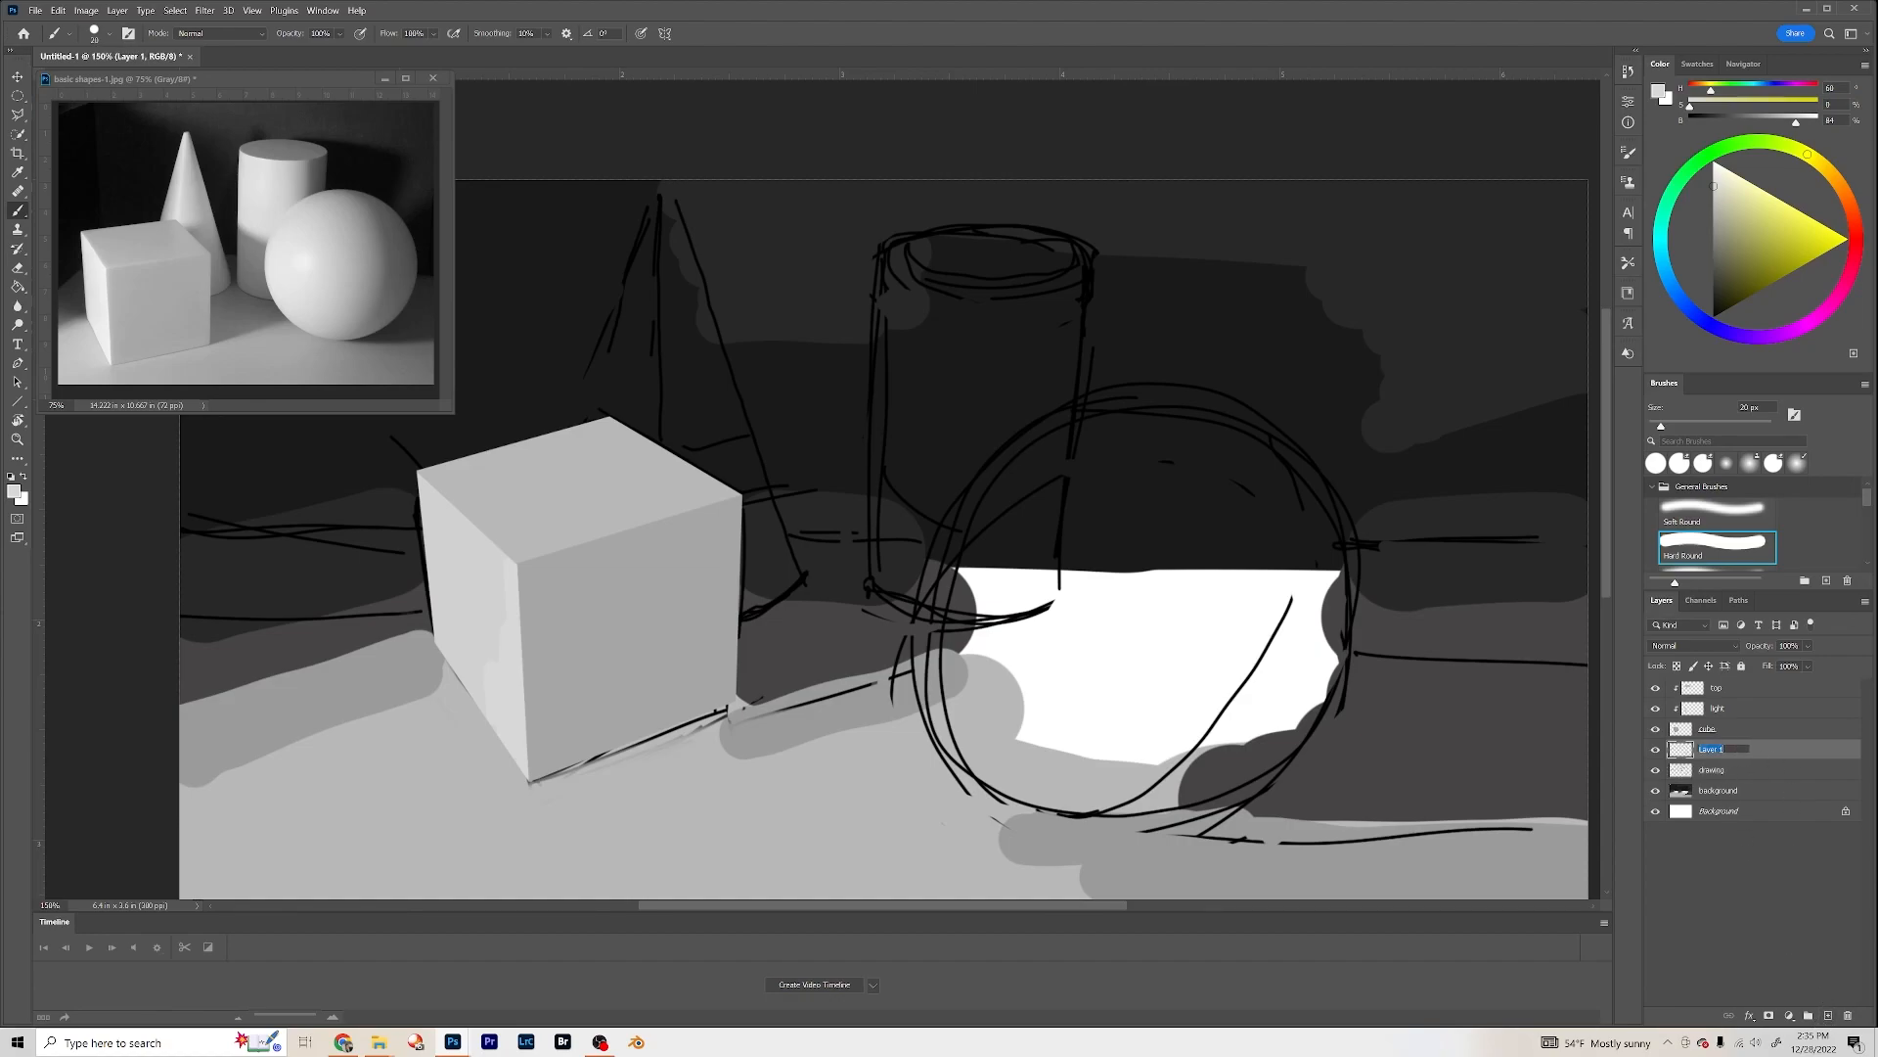
text(cylinder)
key(Return)
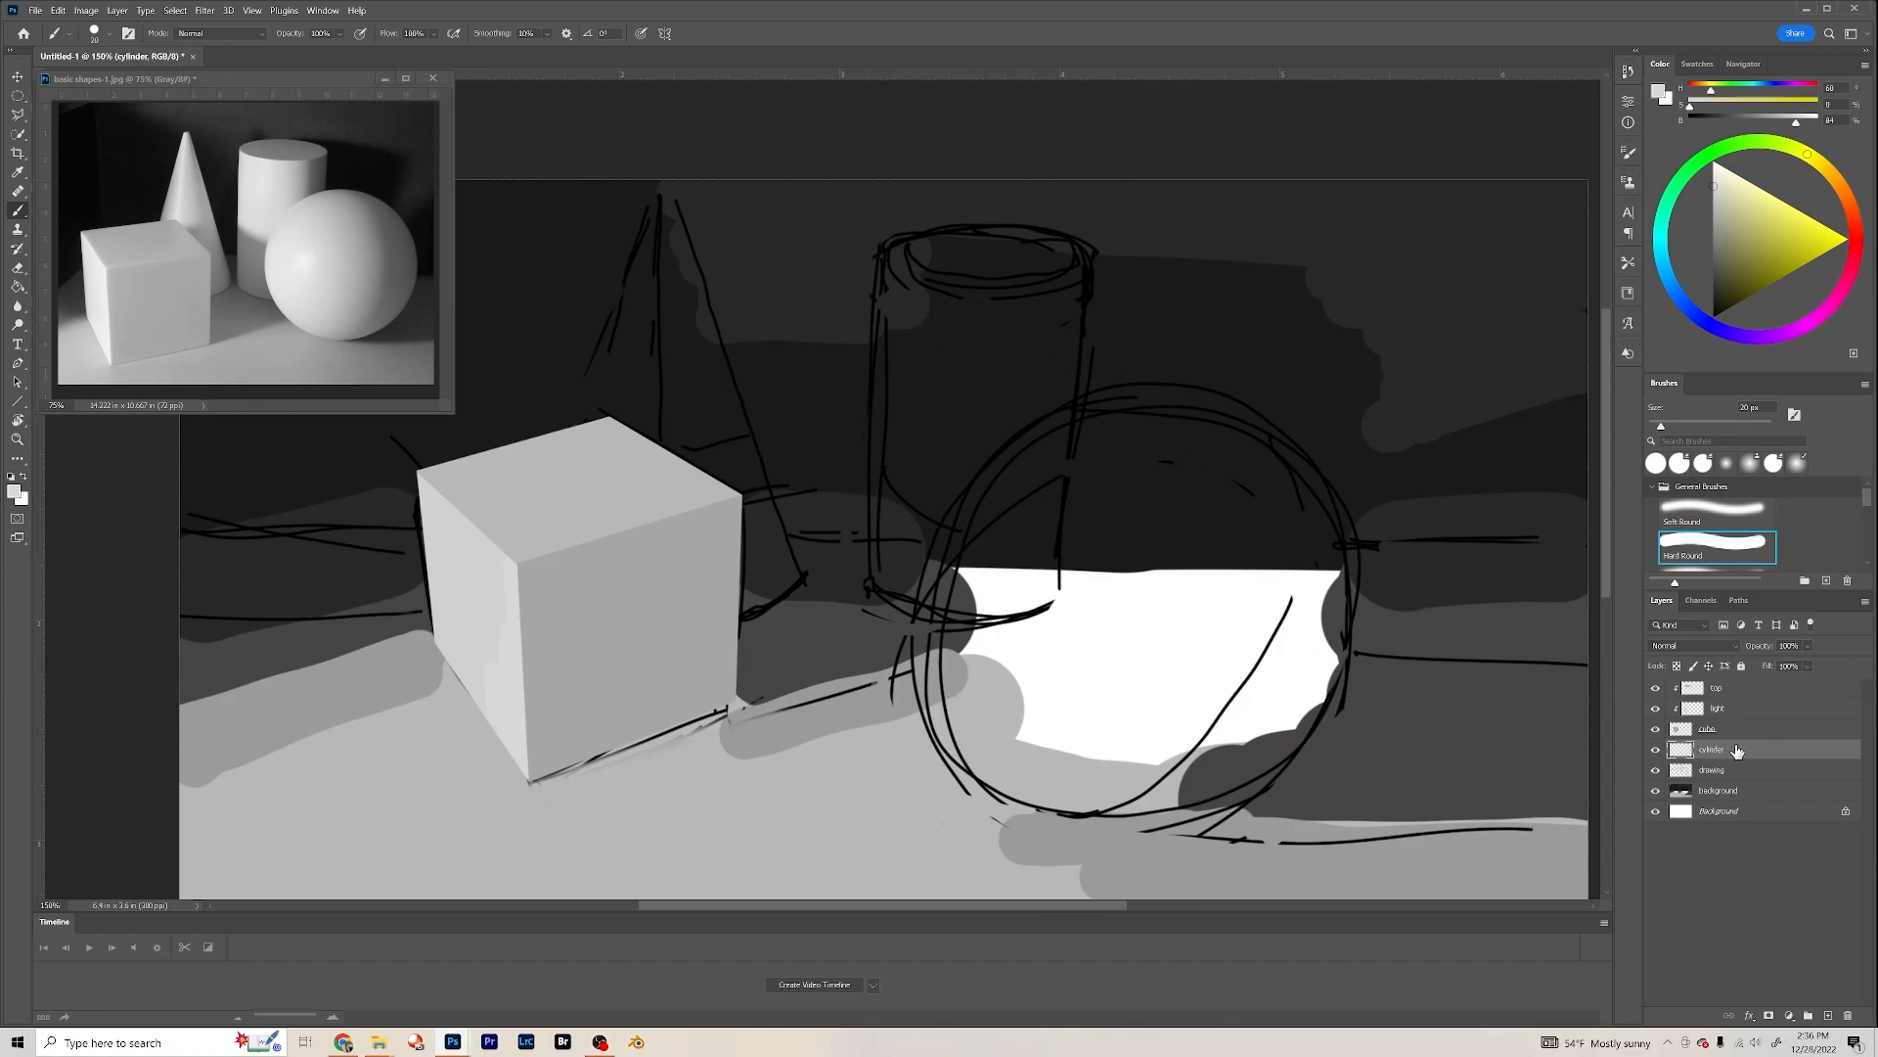
Step: Draw a rectangular selection about 0.9 in wide and 1.6 in high over the sketched cylinder's body and nudge it into place
click(18, 96)
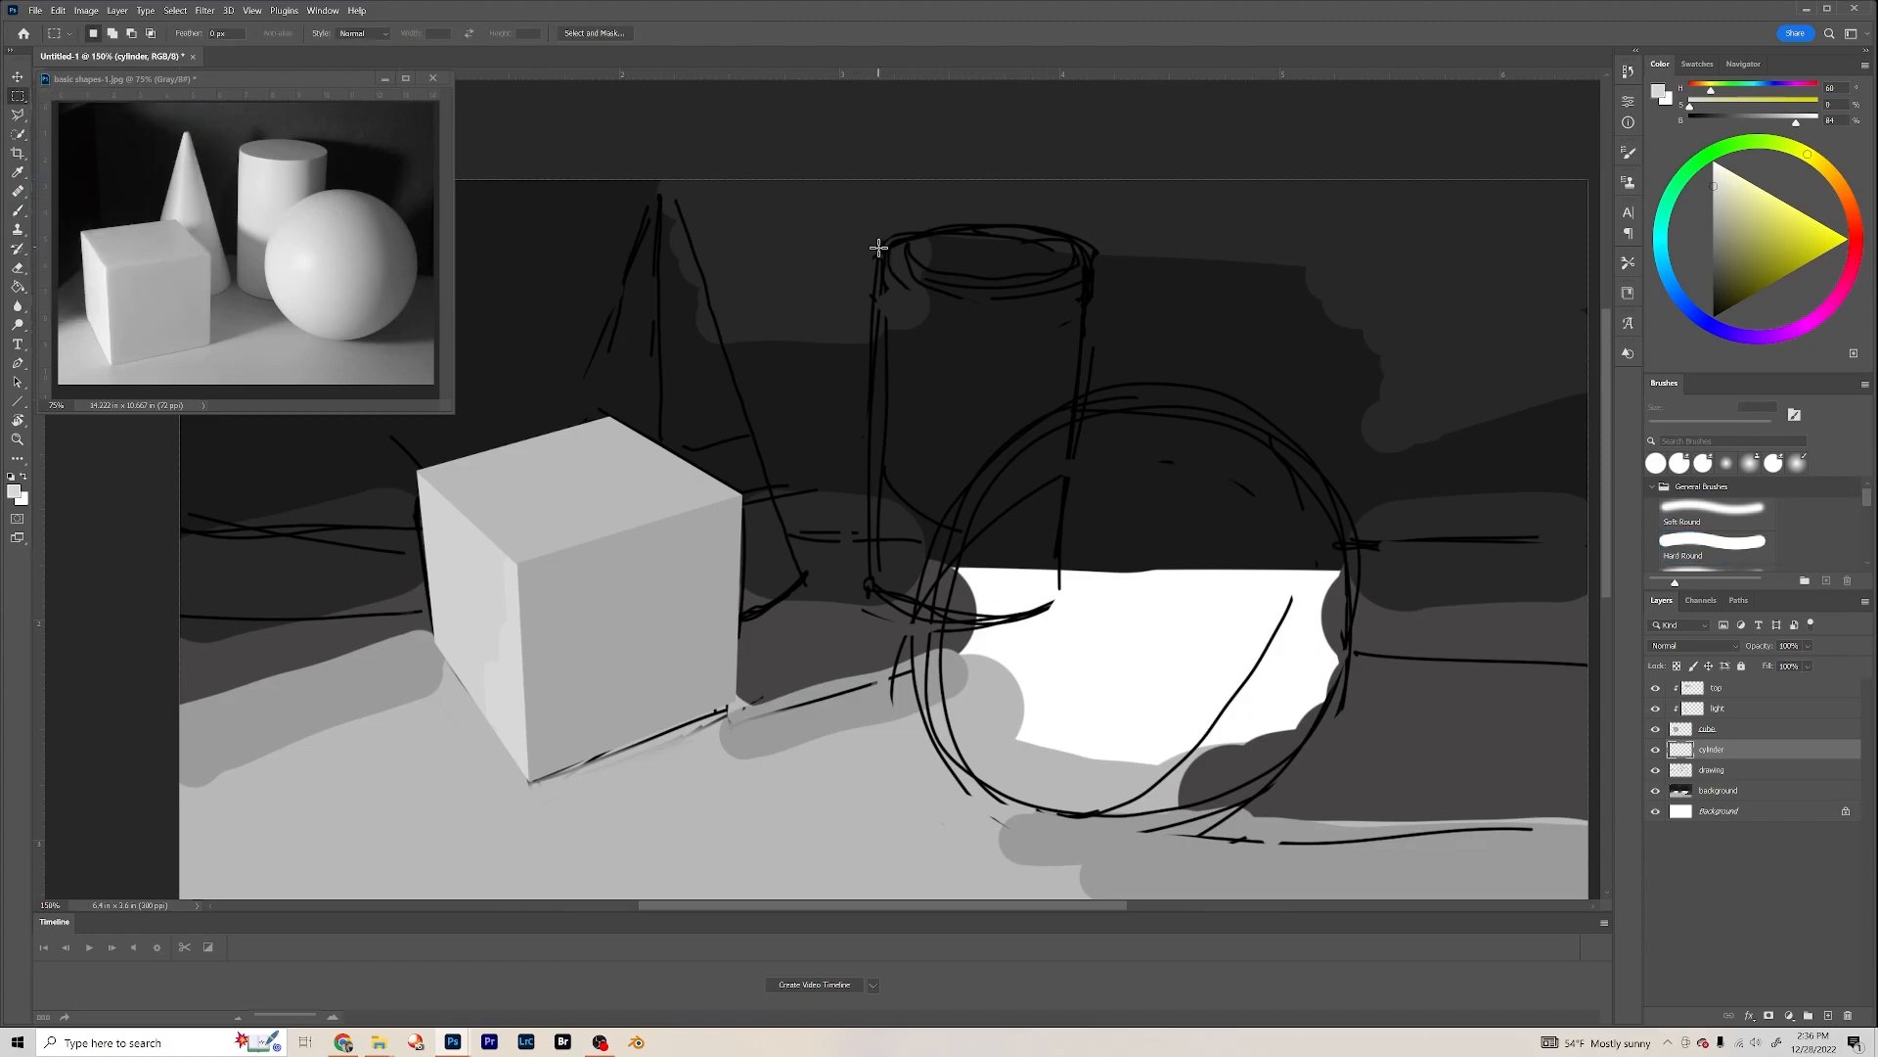
drag(877, 248, 1082, 597)
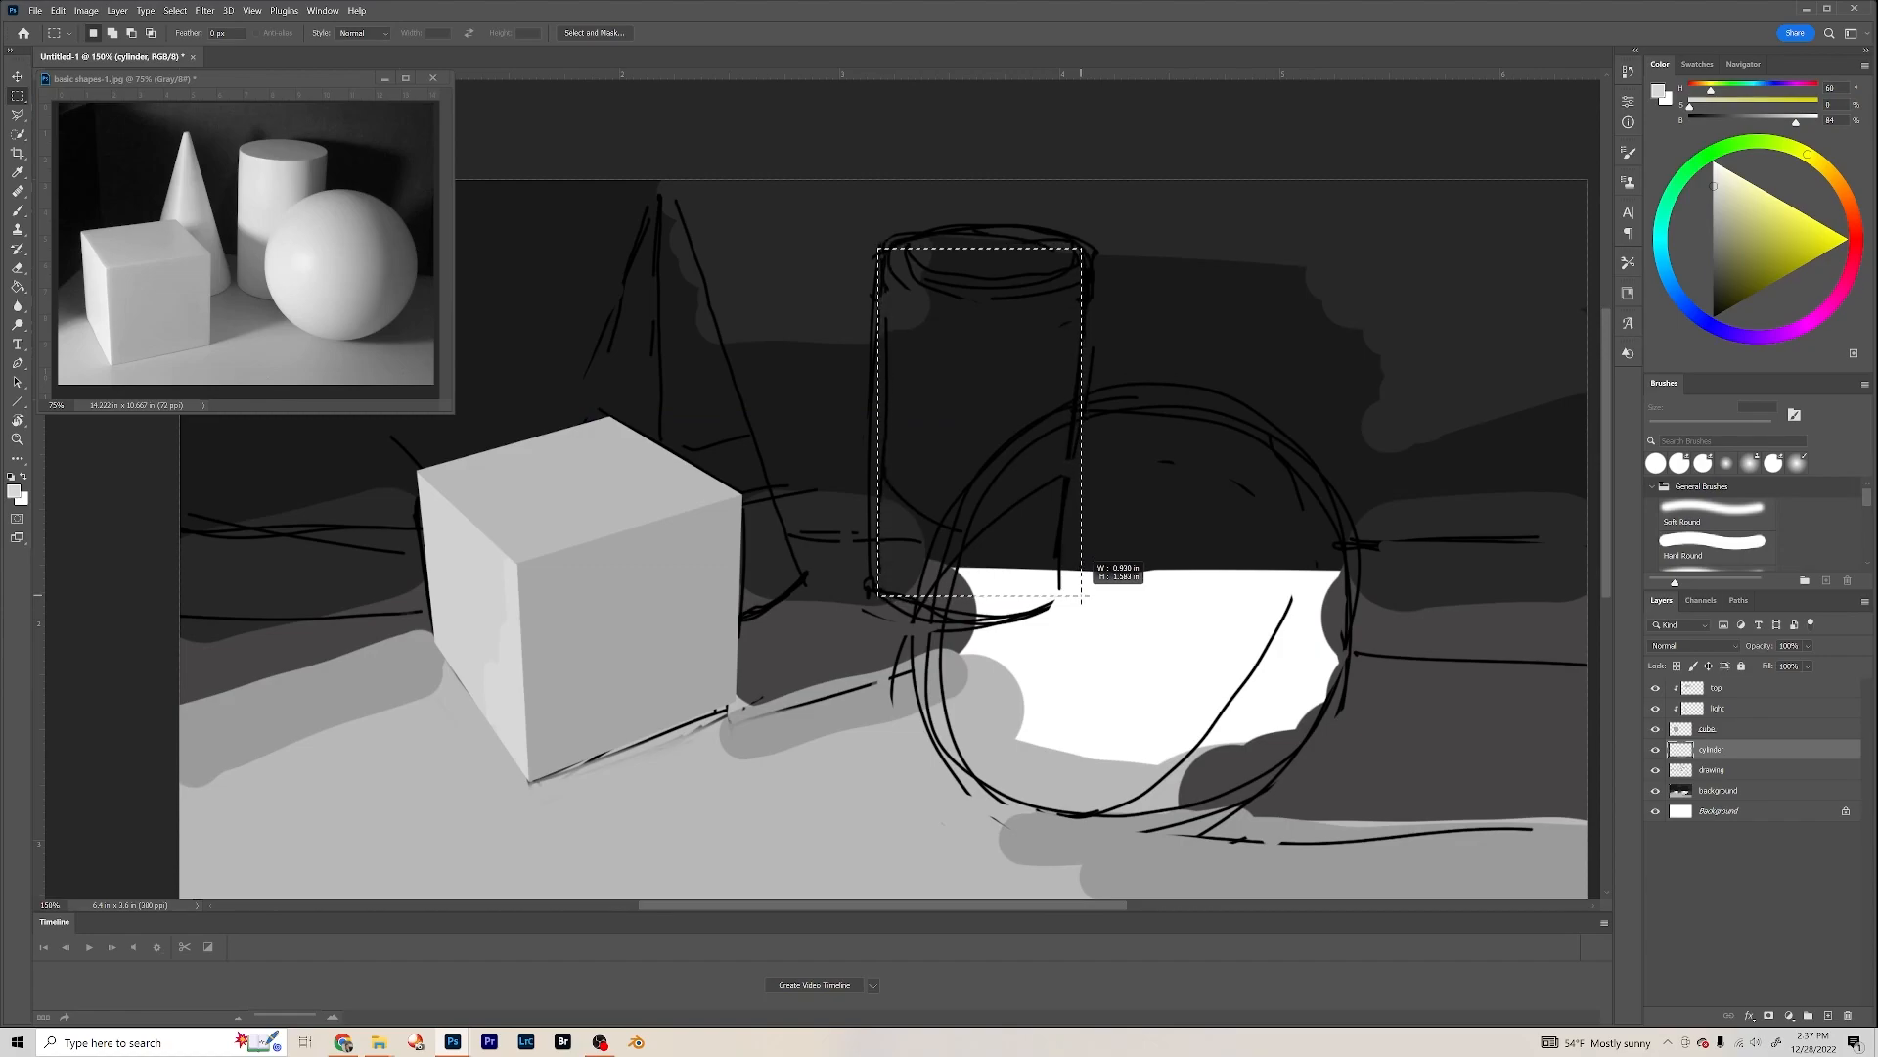
drag(1081, 597, 1076, 598)
drag(1076, 595, 1076, 598)
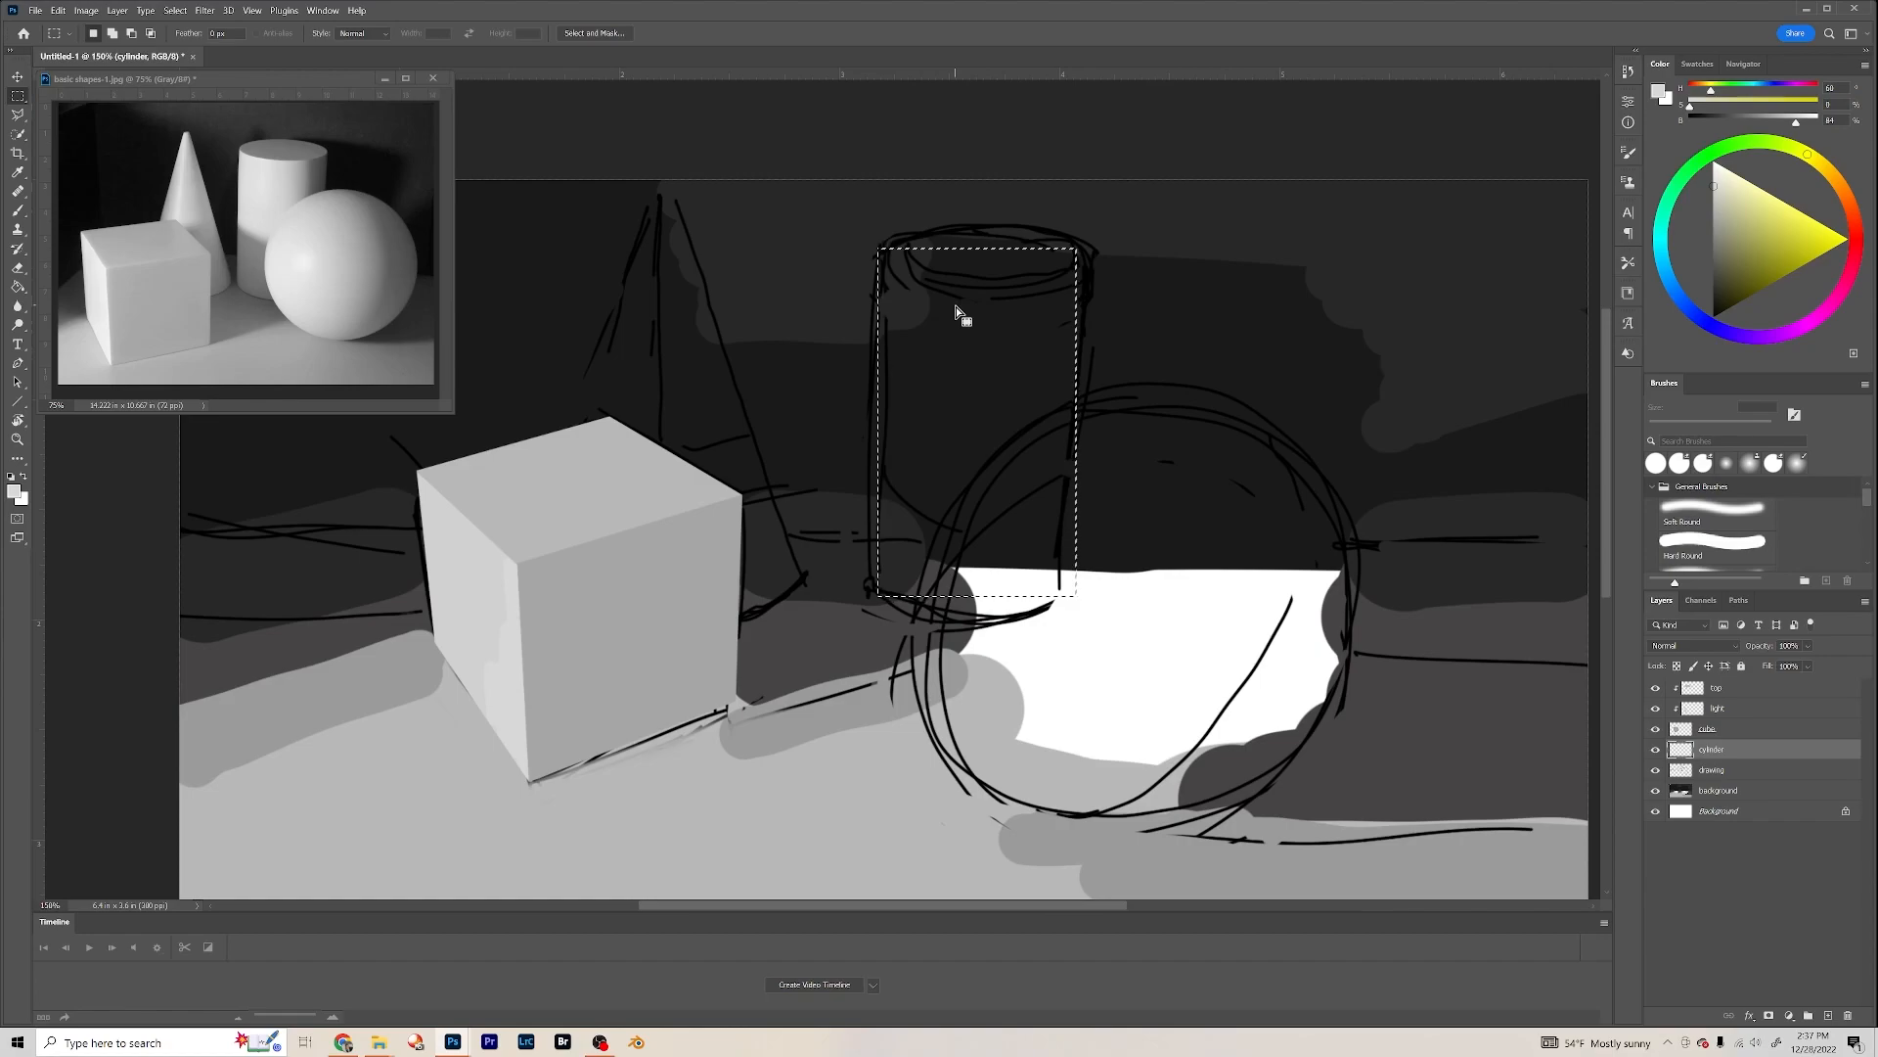
drag(946, 302, 956, 313)
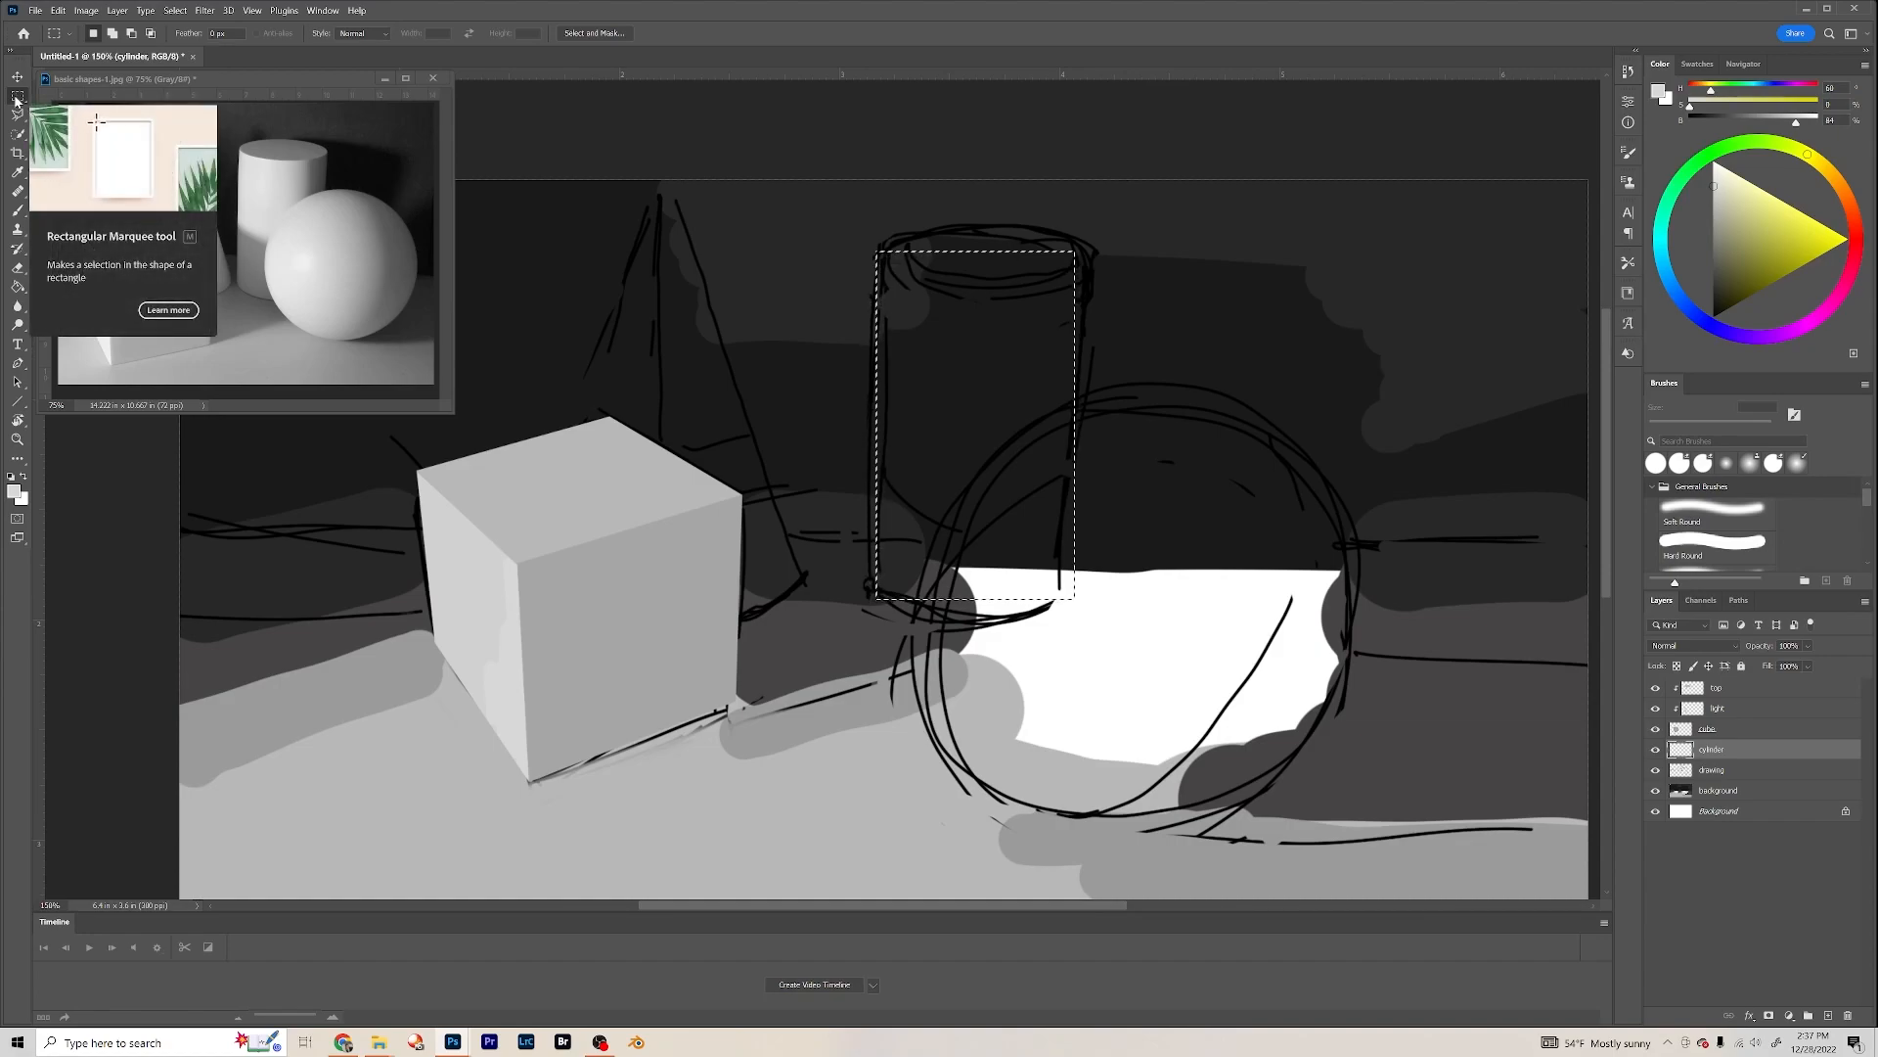
Step: Add elliptical selections at the top and bottom of the rectangular one to round it into the cylinder's outline
right_click(17, 99)
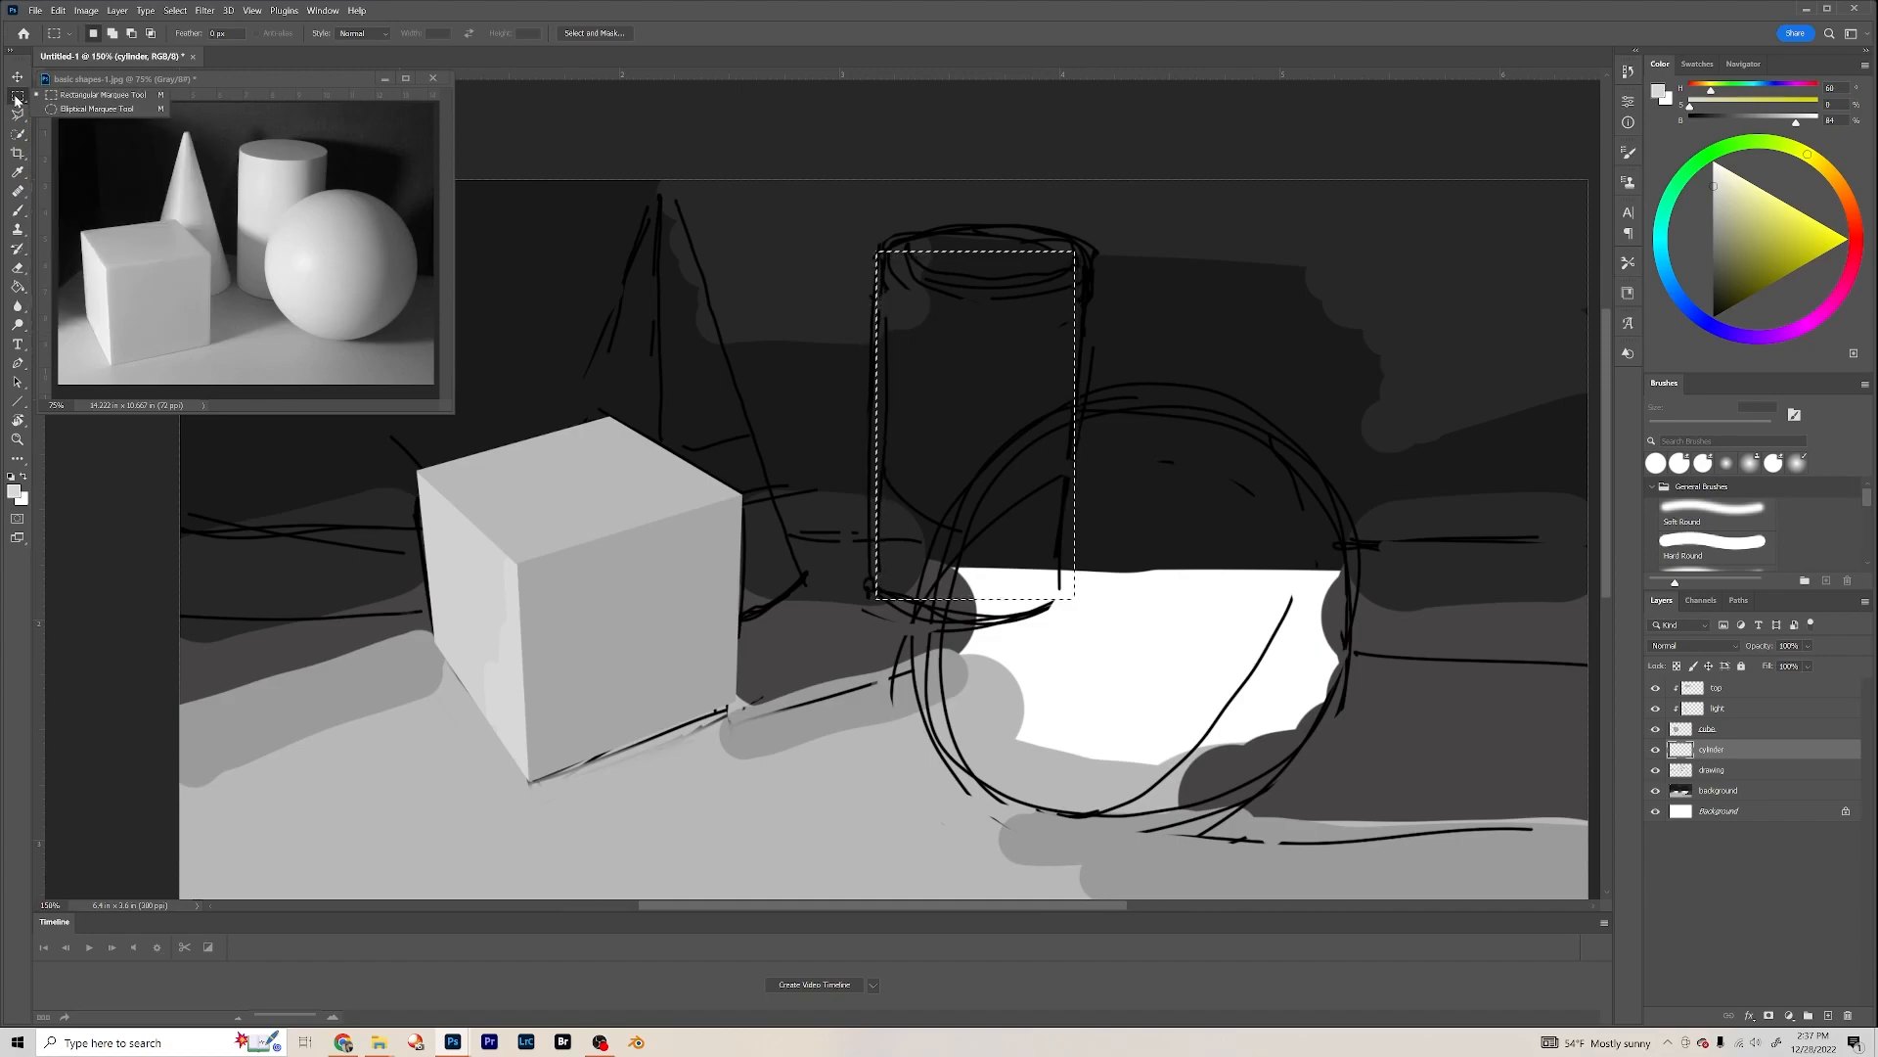
click(88, 109)
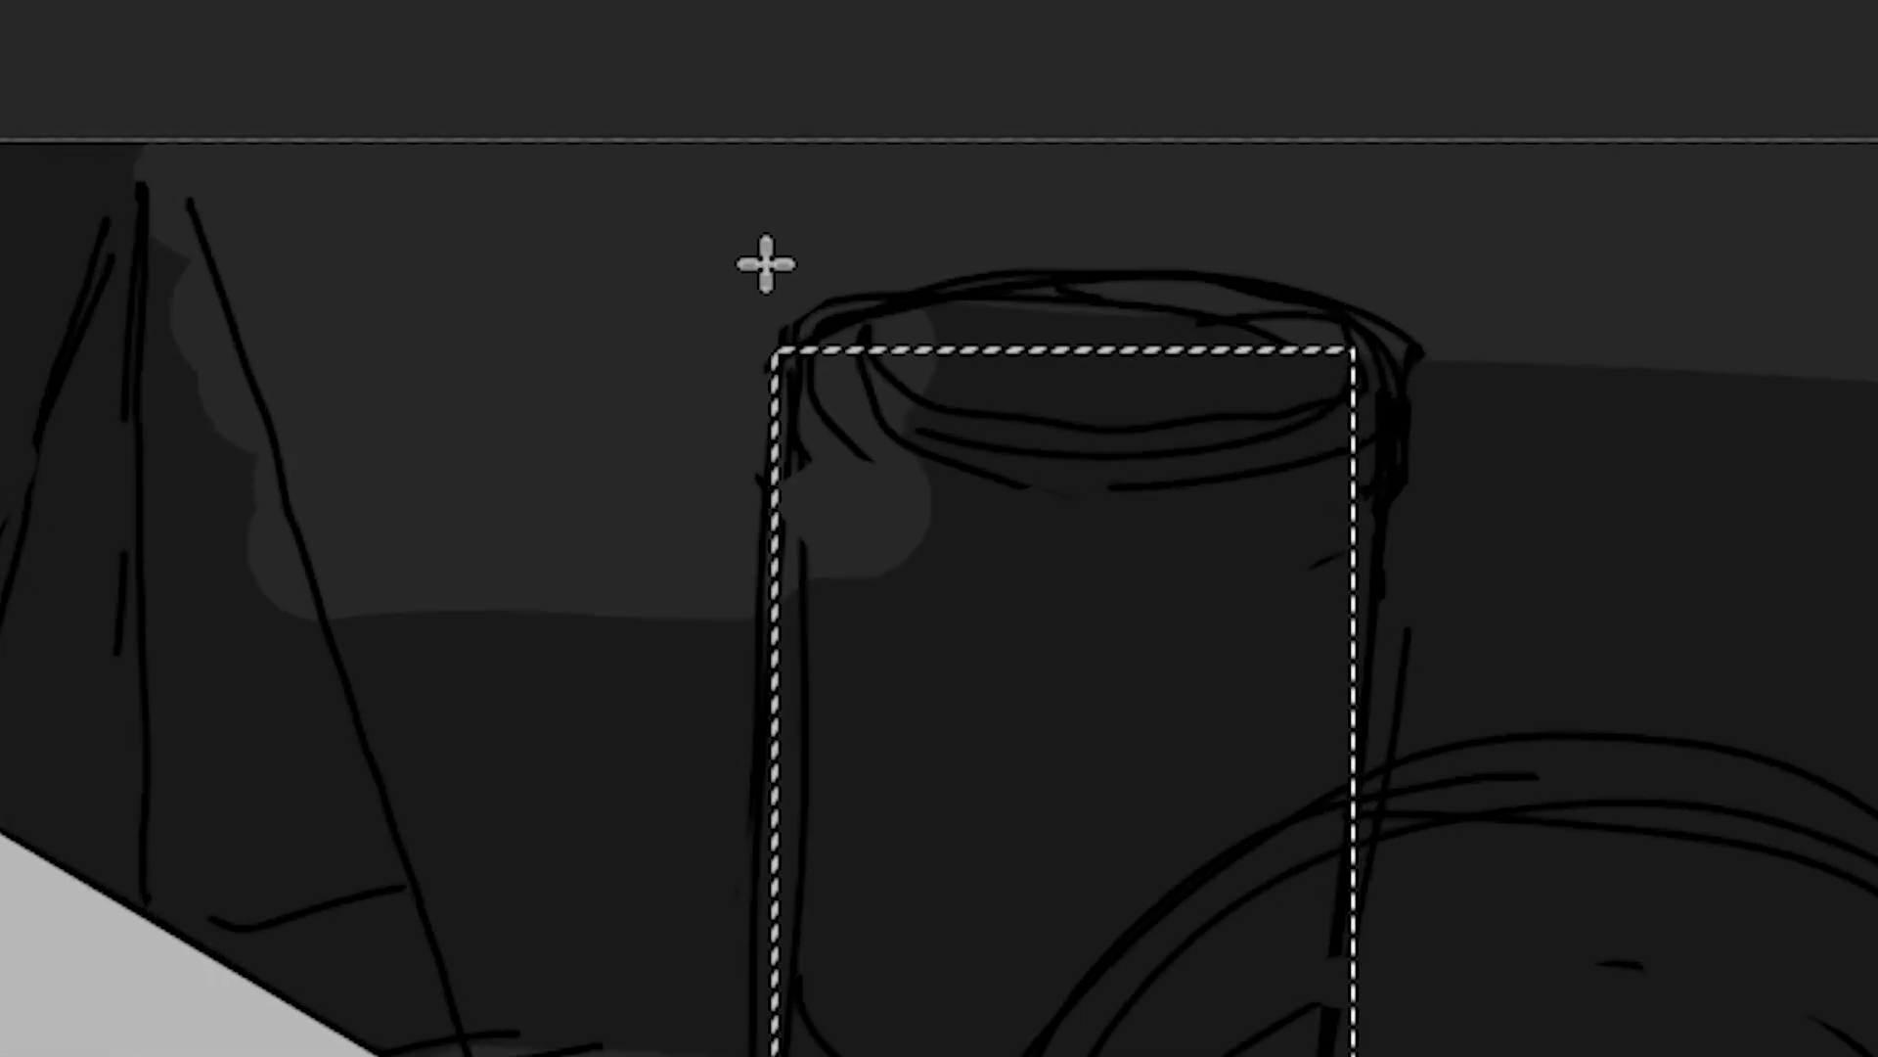
key(shift)
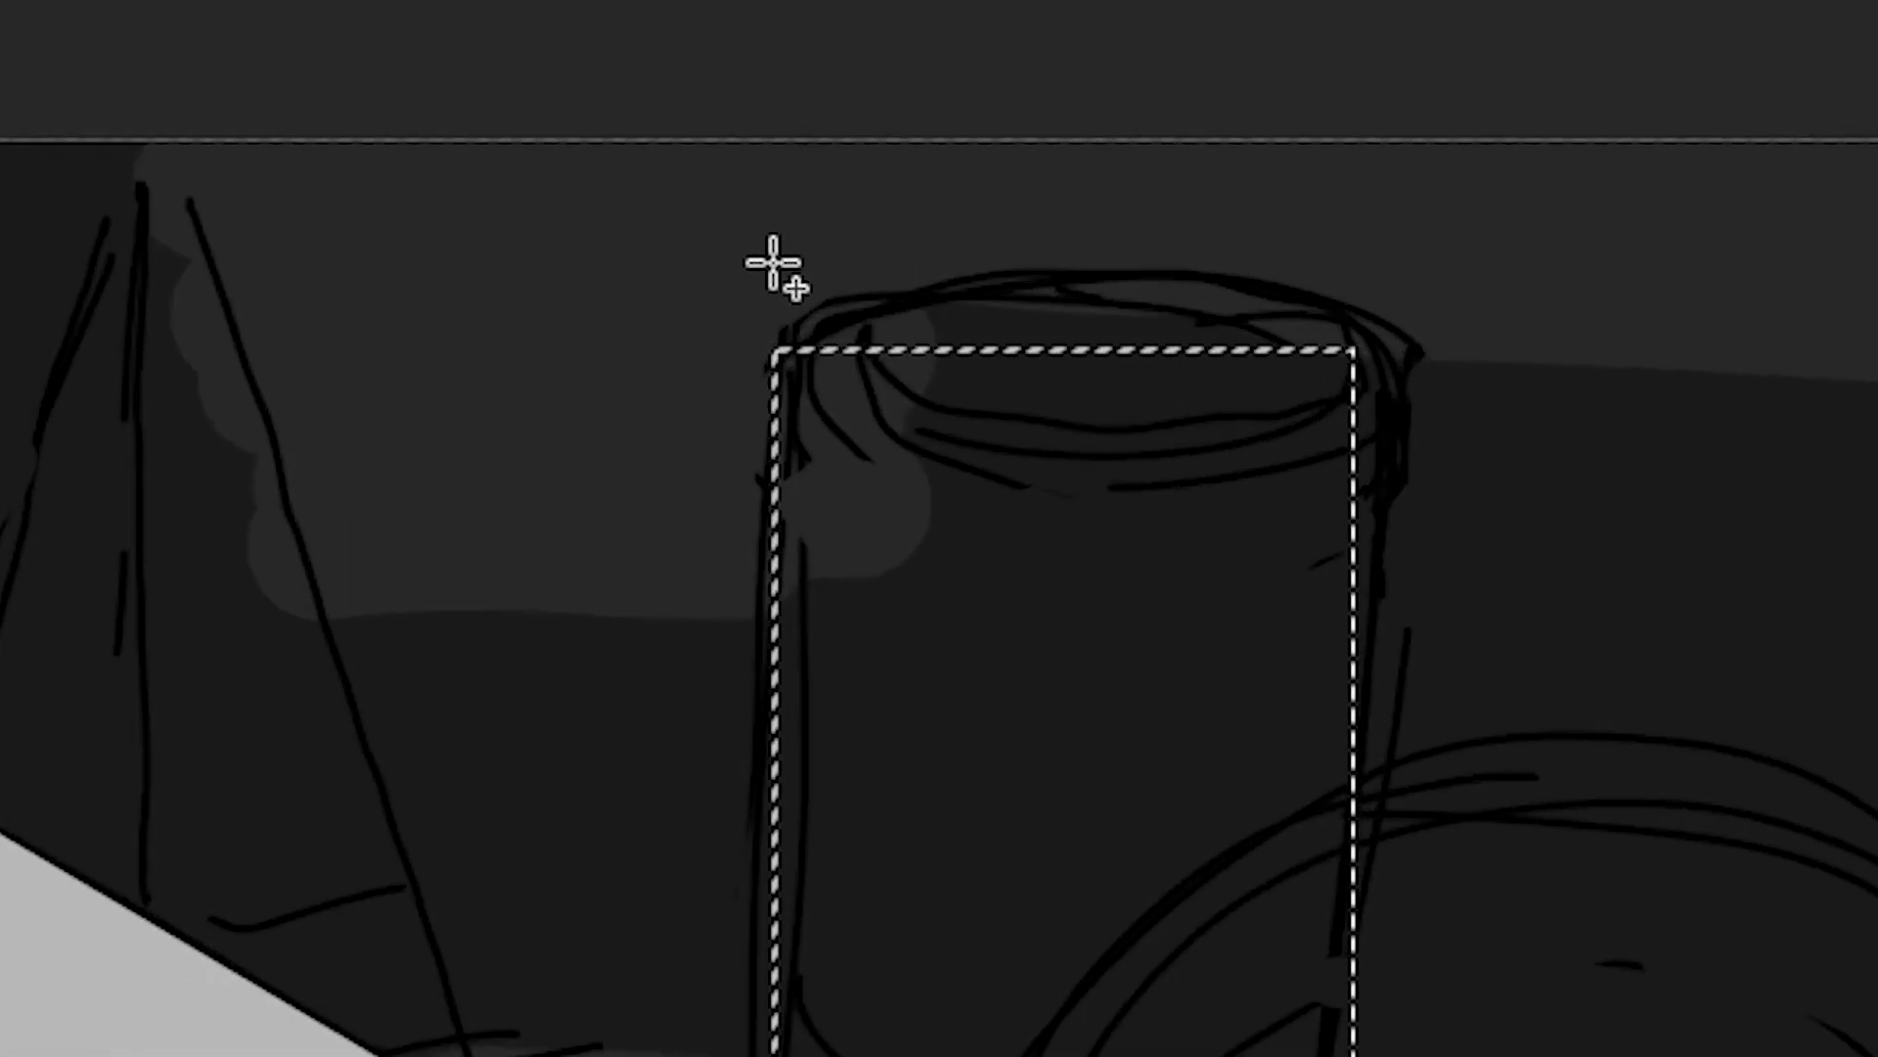
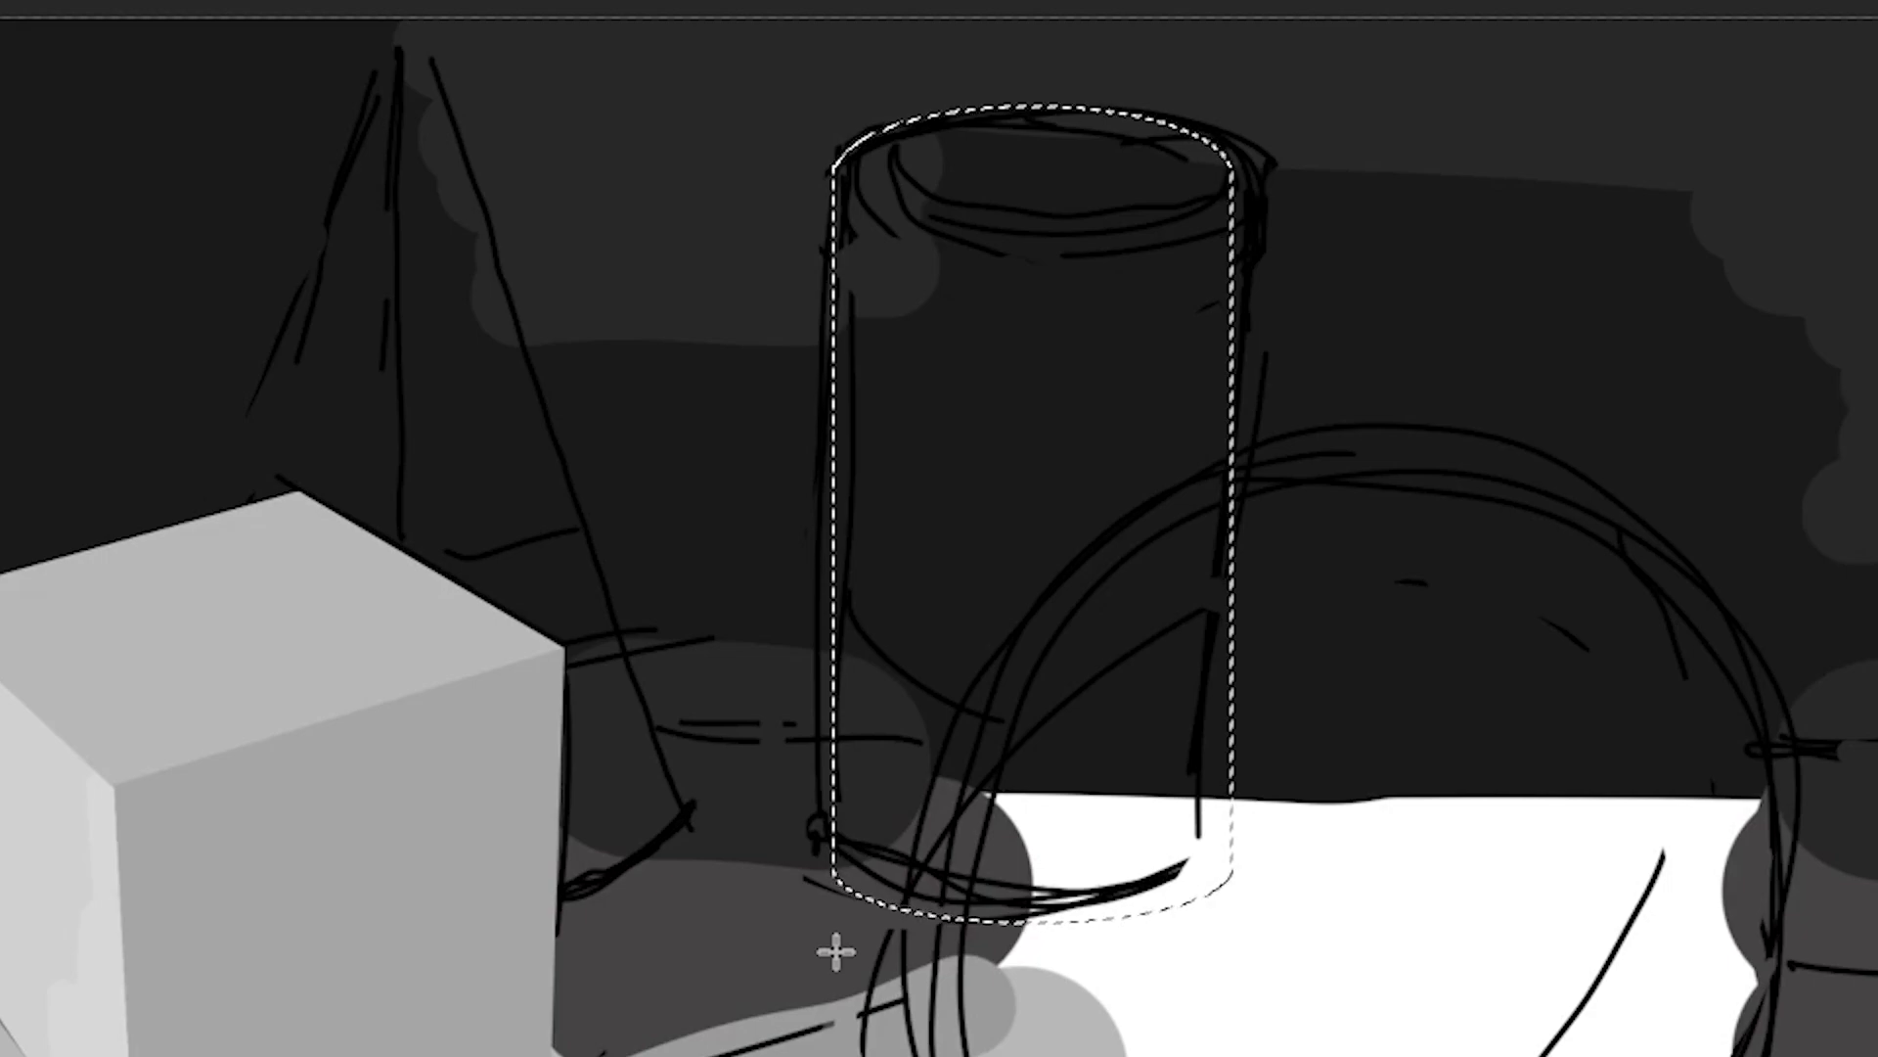
drag(837, 954, 1245, 822)
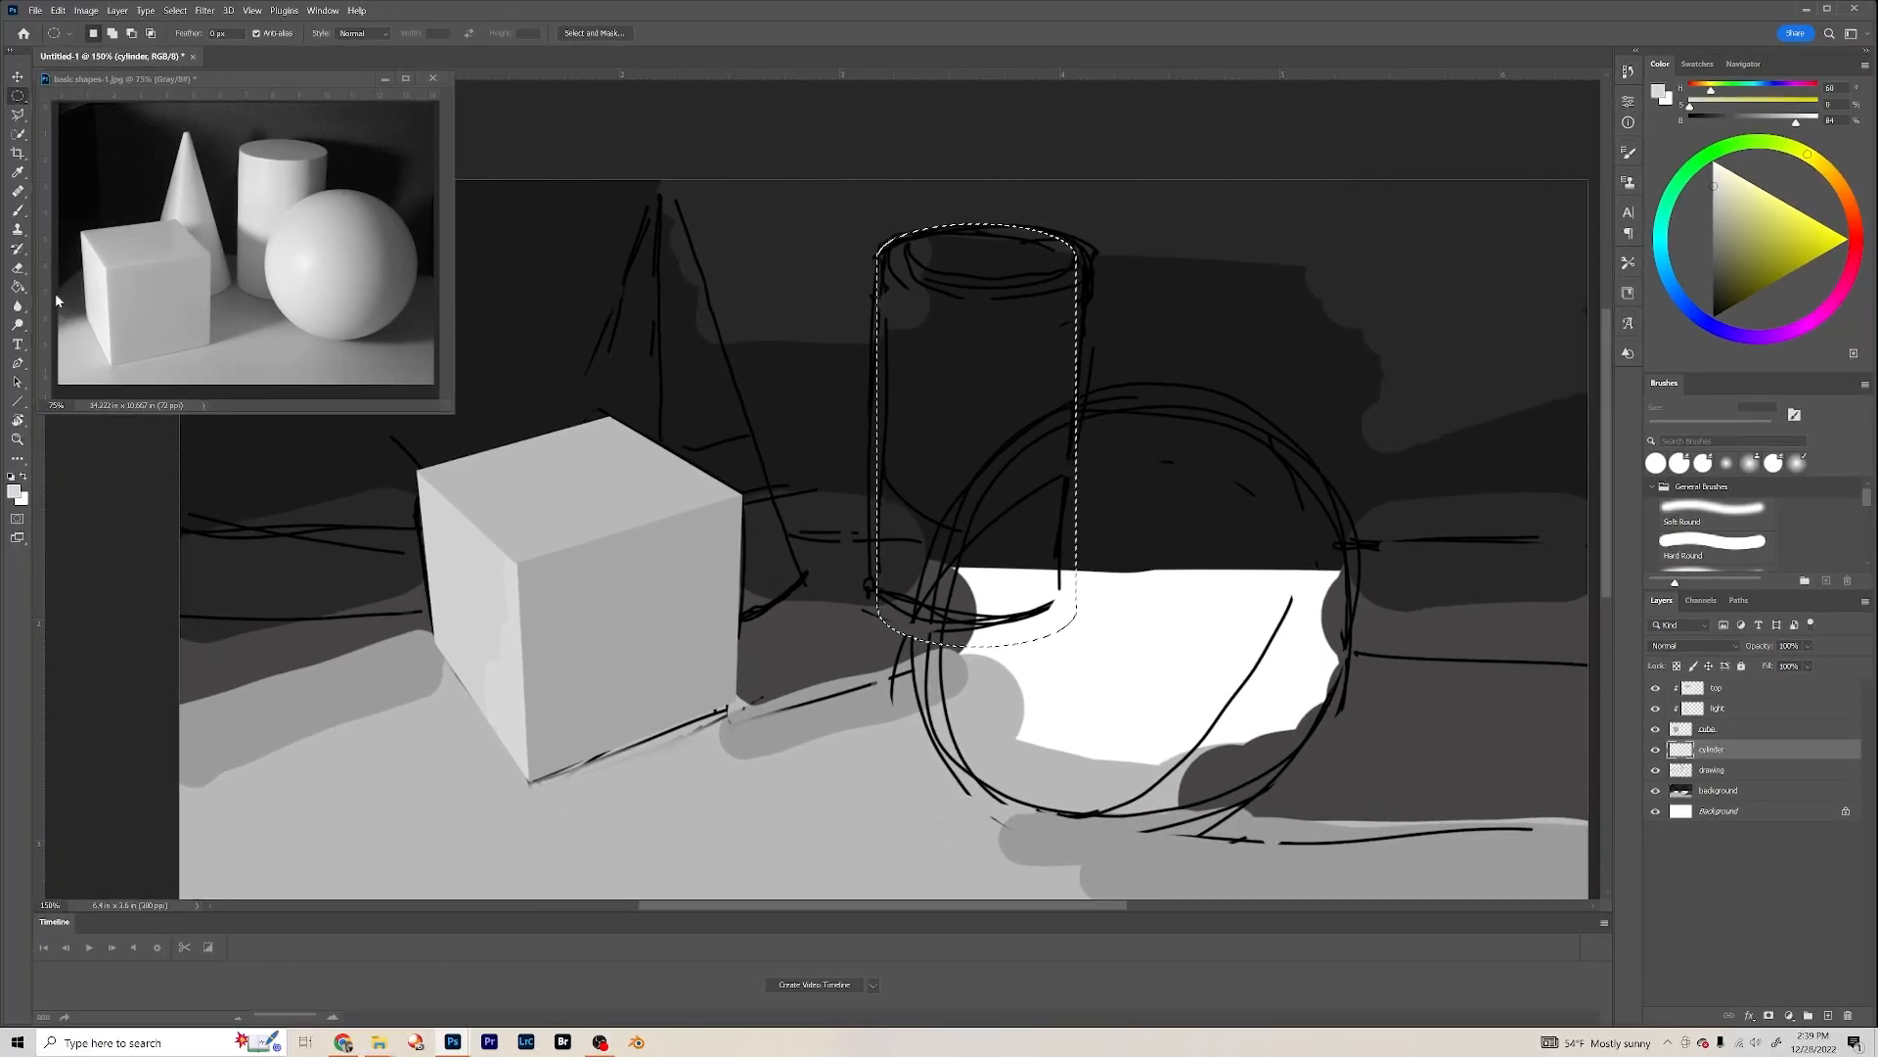
Step: Fill the cylinder selection with a mid grey of about 68% brightness using a 500 px Hard Round brush
click(16, 211)
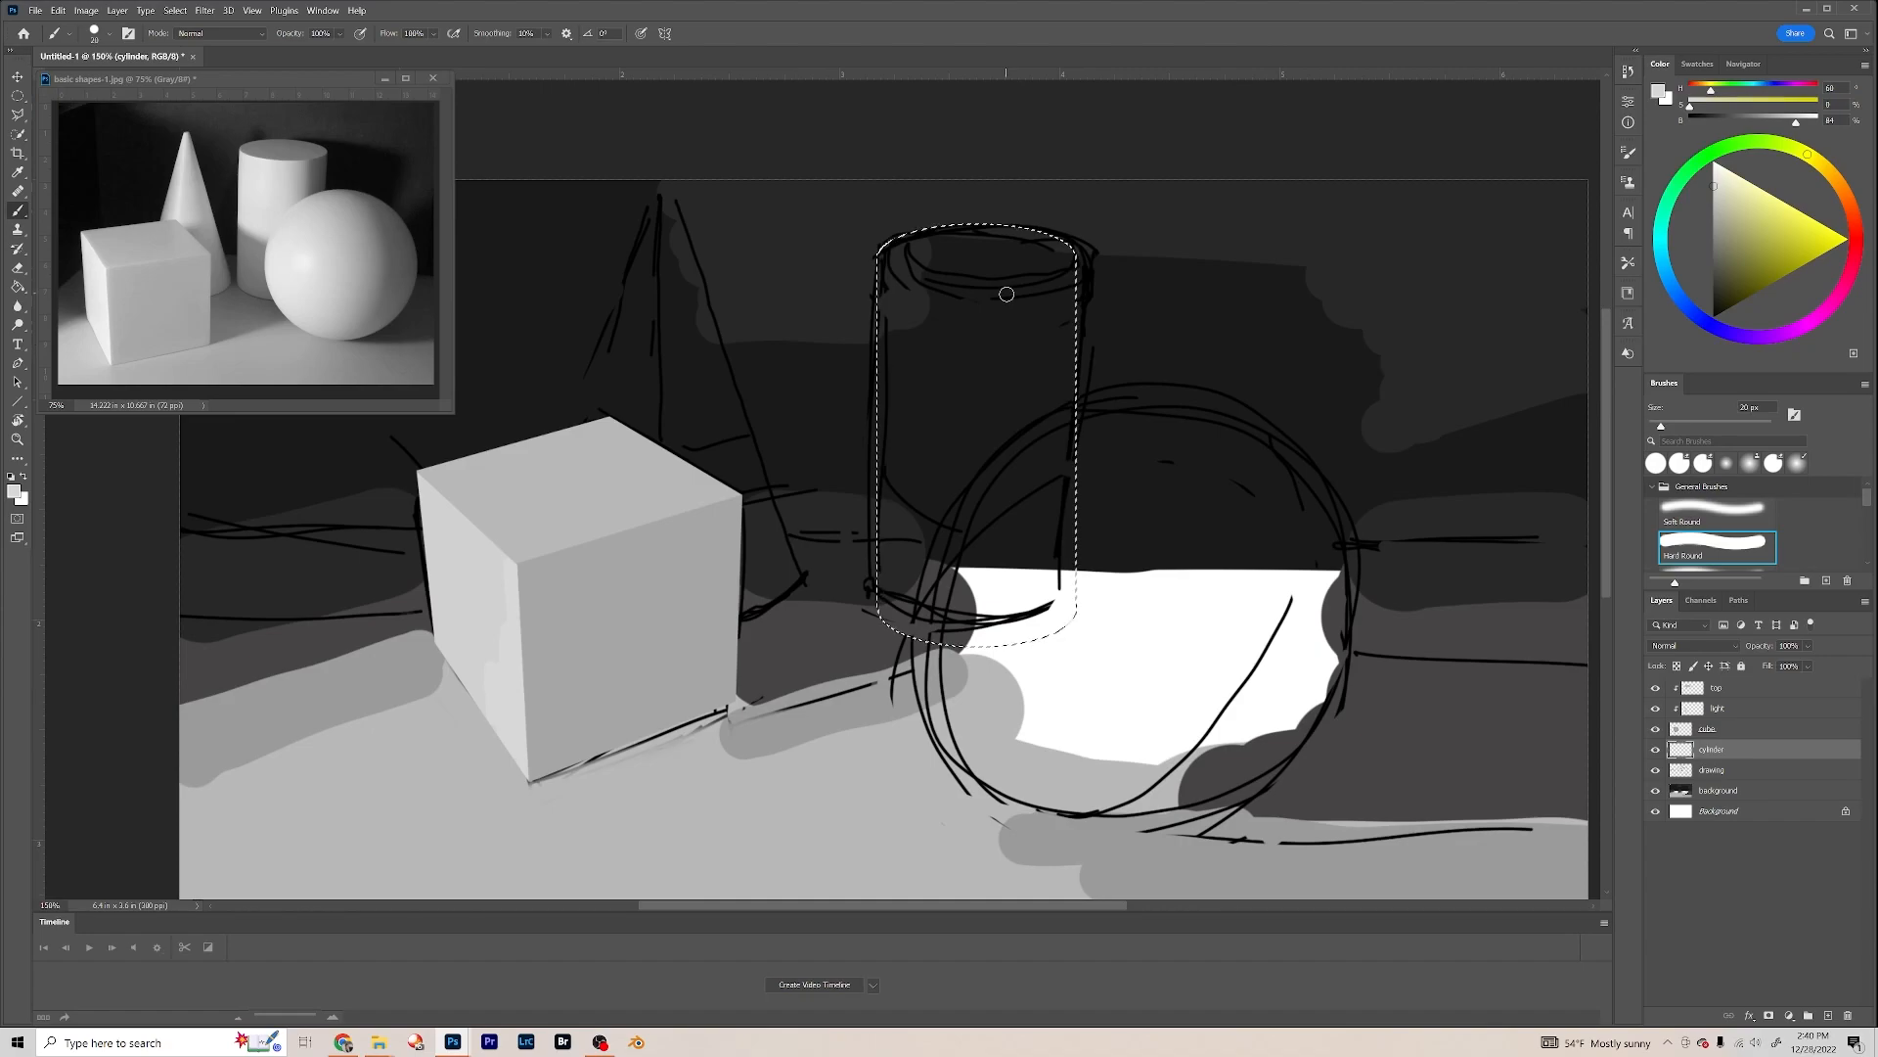
key(bracketright)
key(bracketright)
key(bracketright)
key(bracketright)
key(bracketright)
key(bracketright)
key(bracketright)
key(bracketright)
key(bracketright)
key(bracketright)
key(bracketright)
click(1712, 210)
mouse_move(920, 313)
mouse_down()
mouse_move(972, 324)
mouse_move(896, 583)
mouse_up()
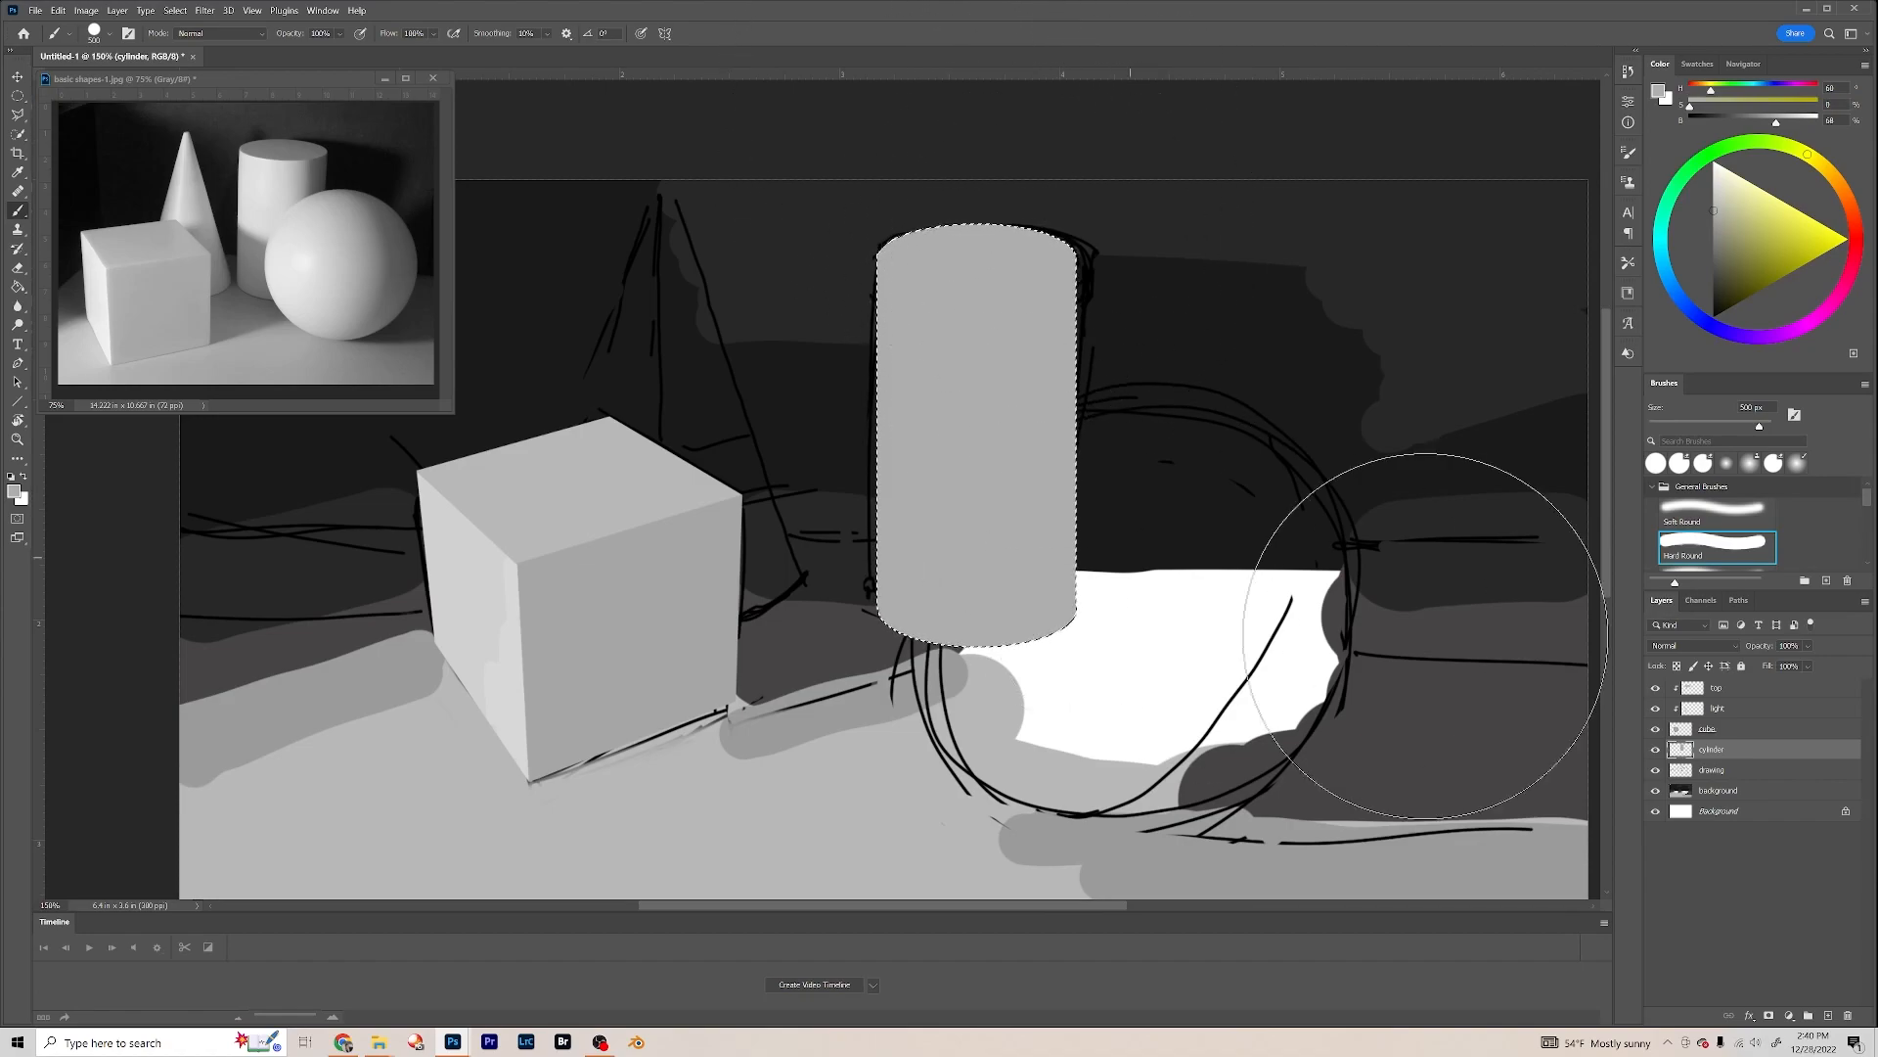
Step: Clear the selection and add a new layer named top, clipped to the cylinder layer
click(175, 11)
click(183, 38)
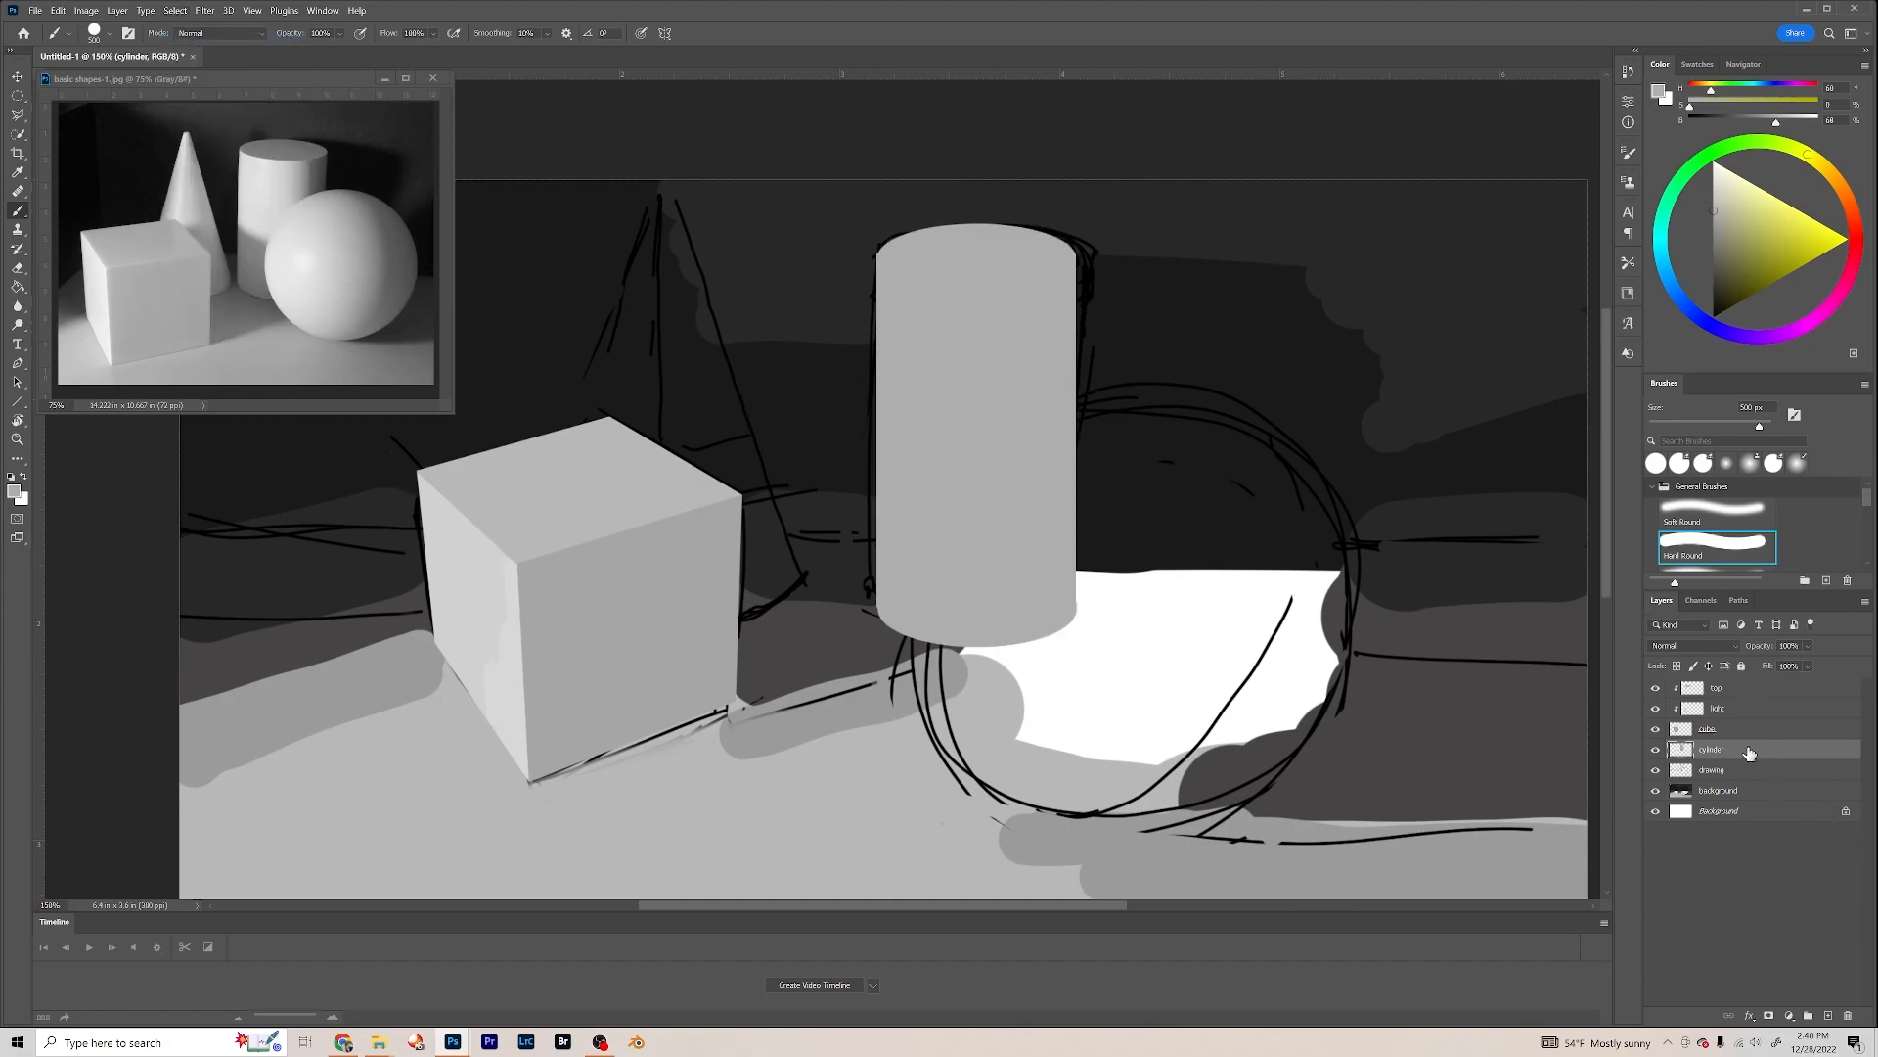
click(1828, 1018)
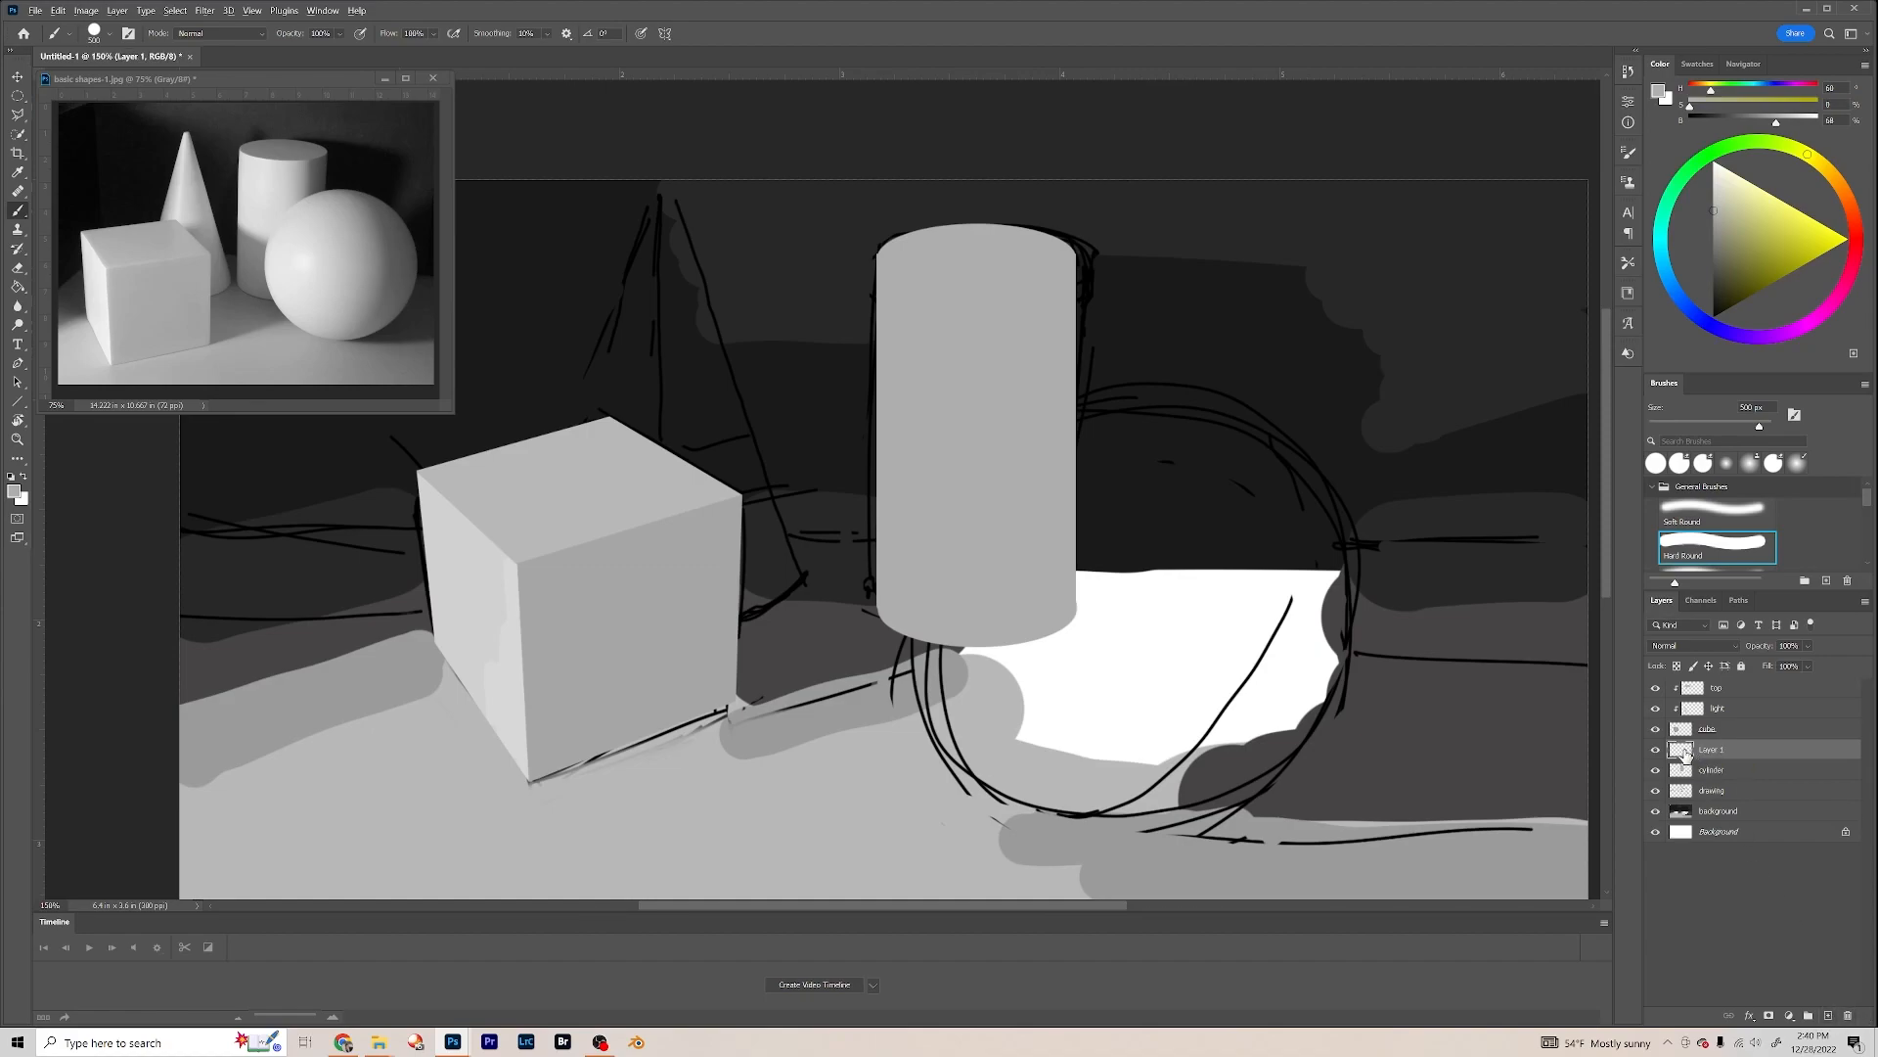
drag(1688, 773, 1688, 753)
alt+click(1688, 754)
double_click(1724, 753)
key(Return)
Step: Select the cylinder's top face with an ellipse and fill it with a darker grey of about 59% brightness using a 250 px brush
click(17, 98)
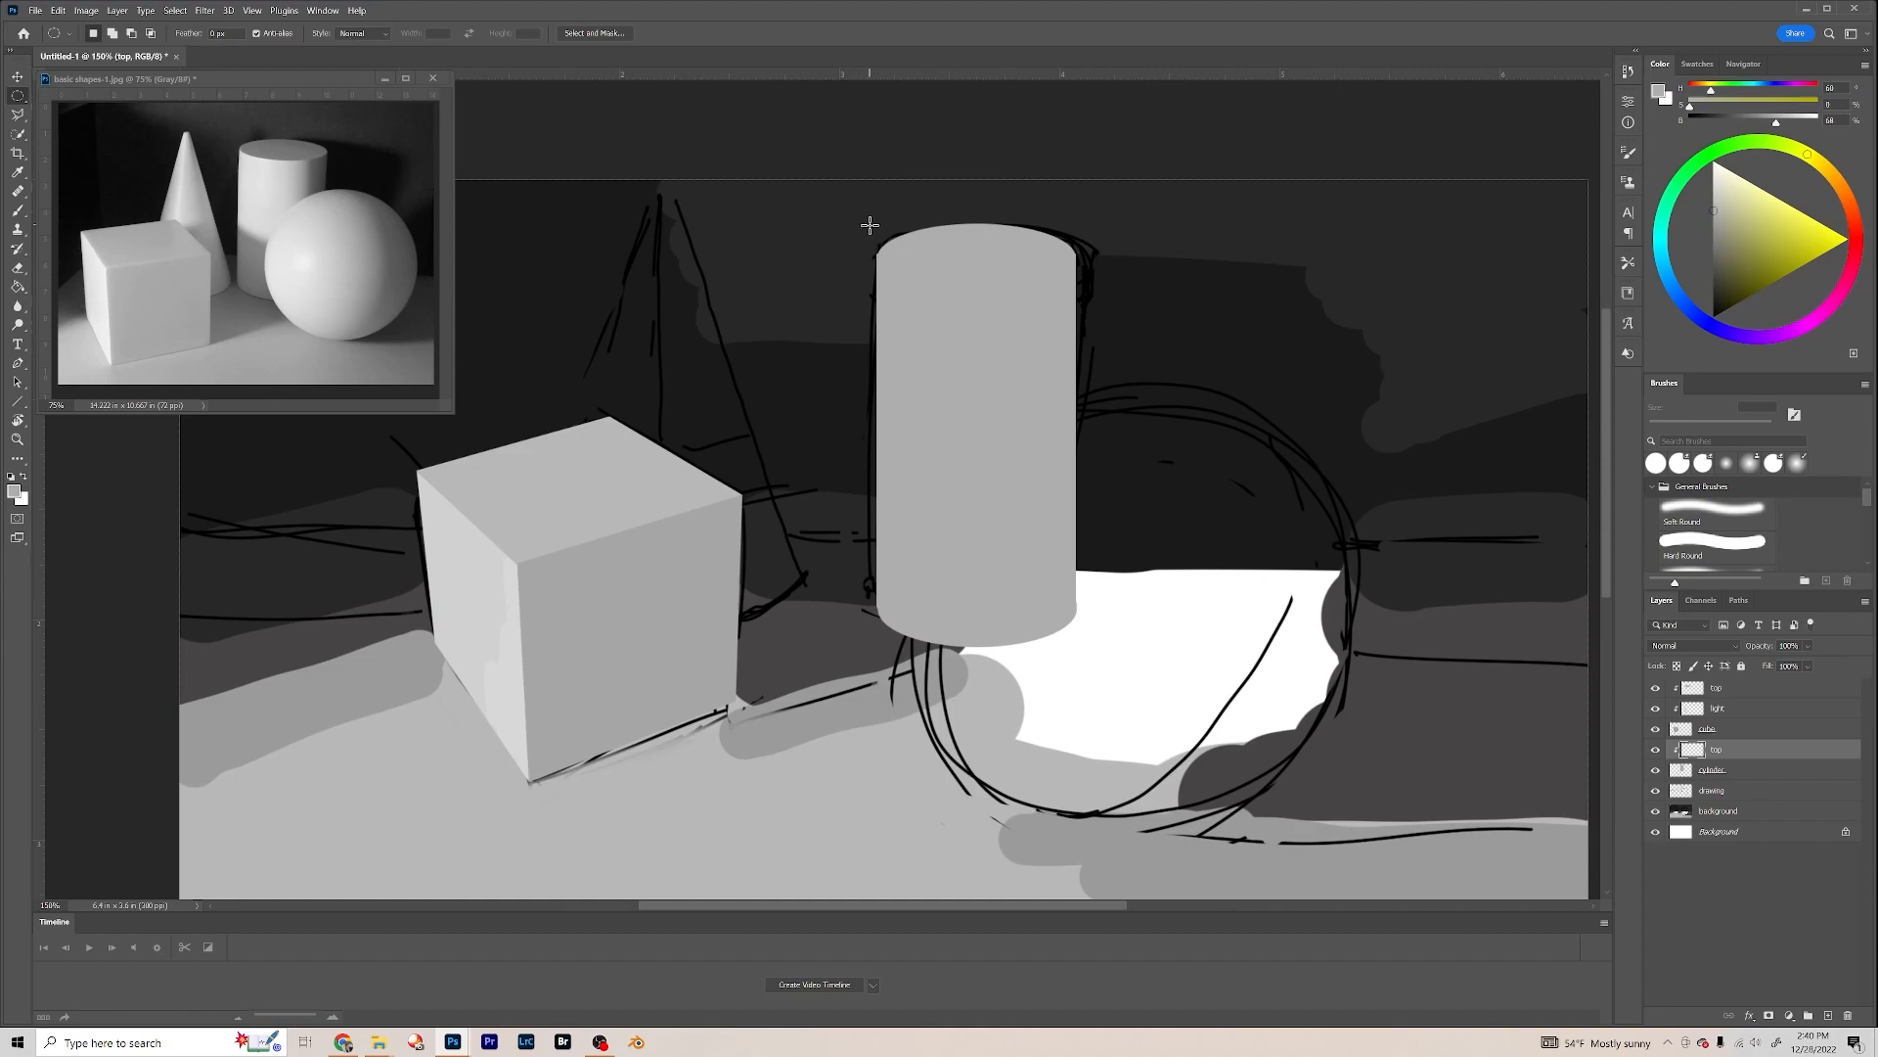
drag(870, 225, 1072, 290)
drag(1038, 277, 1038, 275)
click(18, 208)
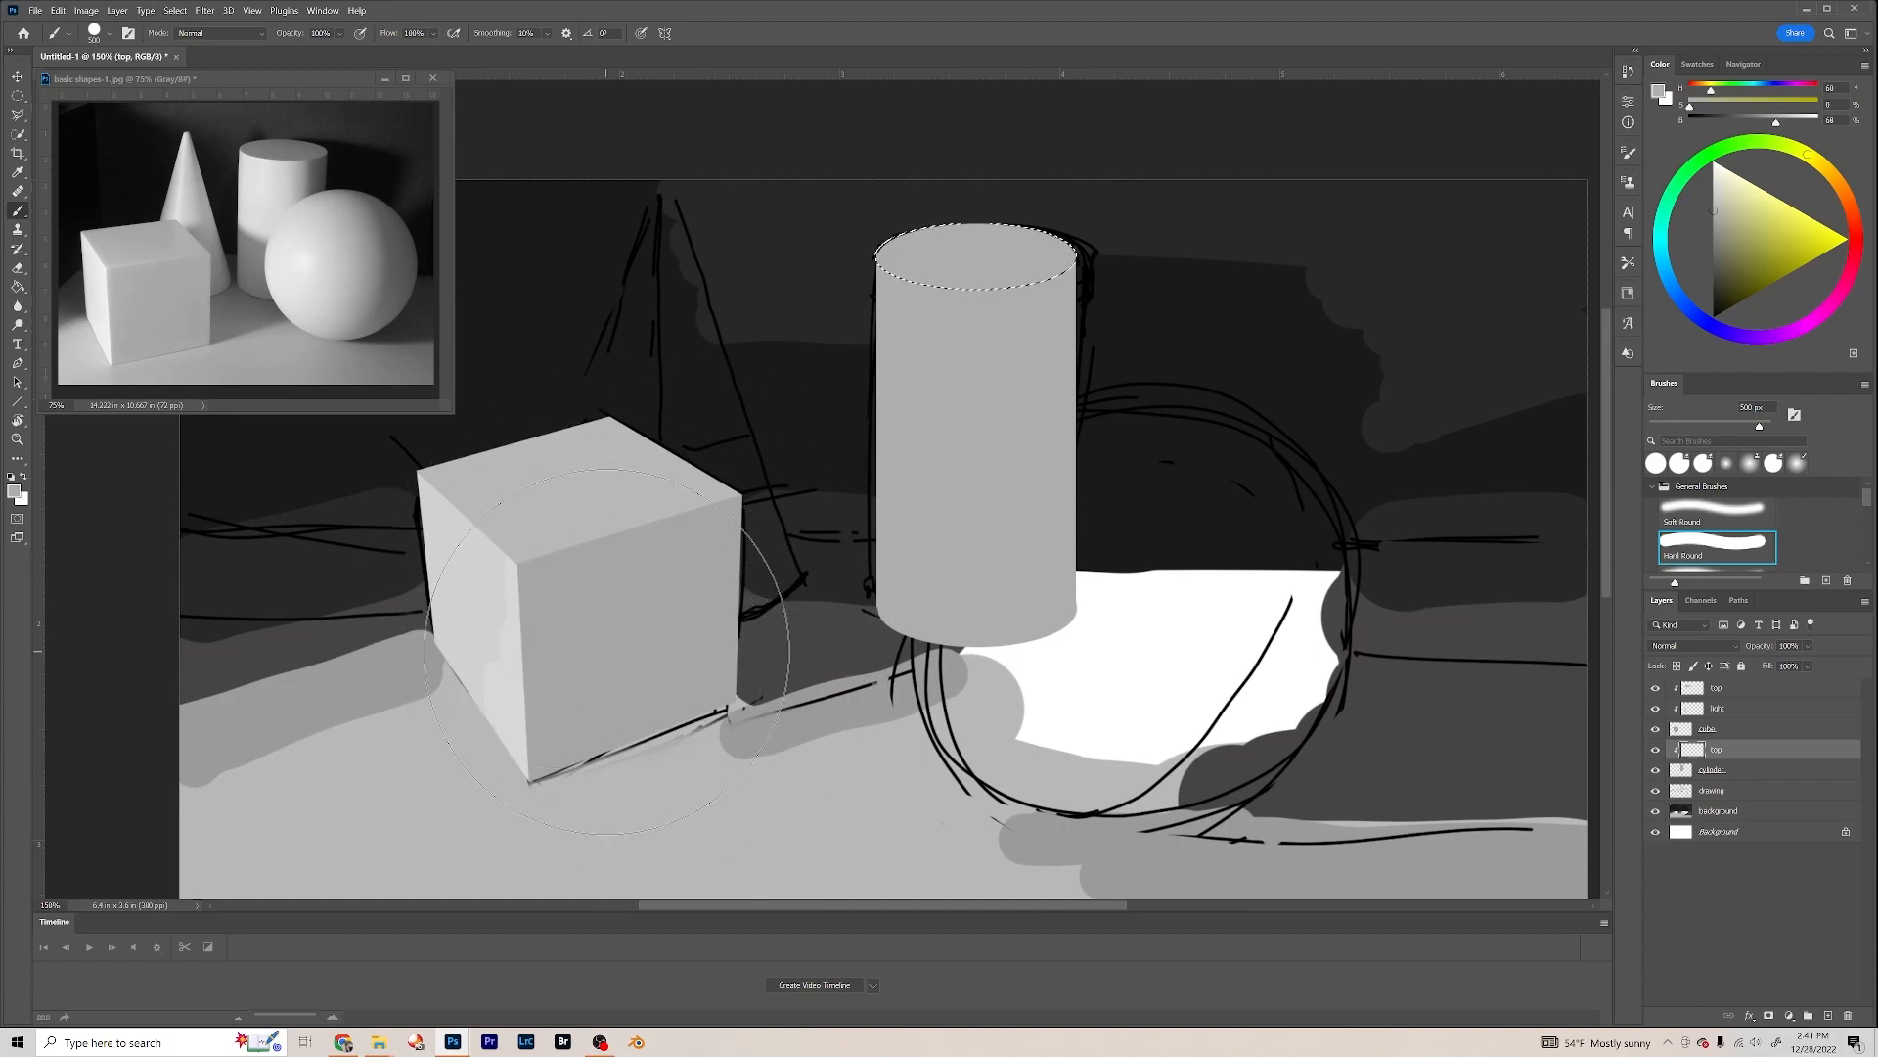
key(bracketleft)
key(bracketleft)
key(bracketleft)
alt+click(652, 582)
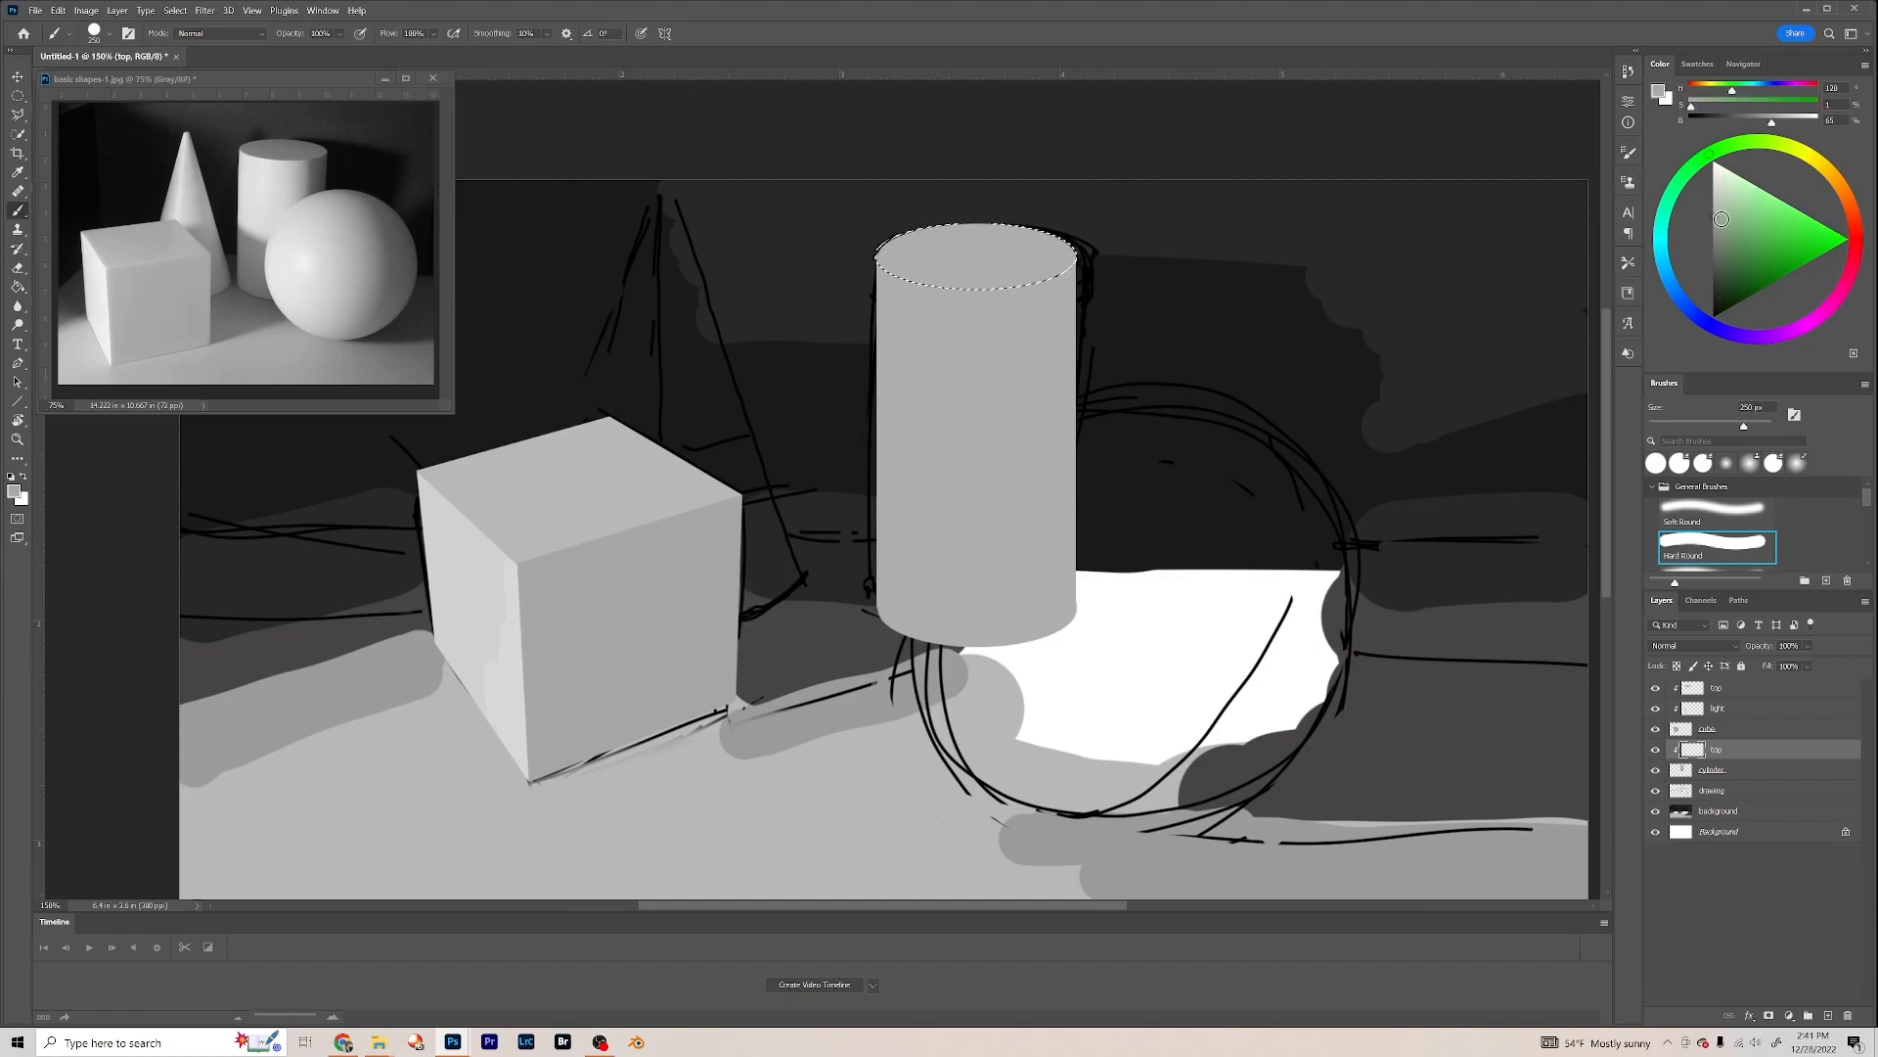
click(1713, 225)
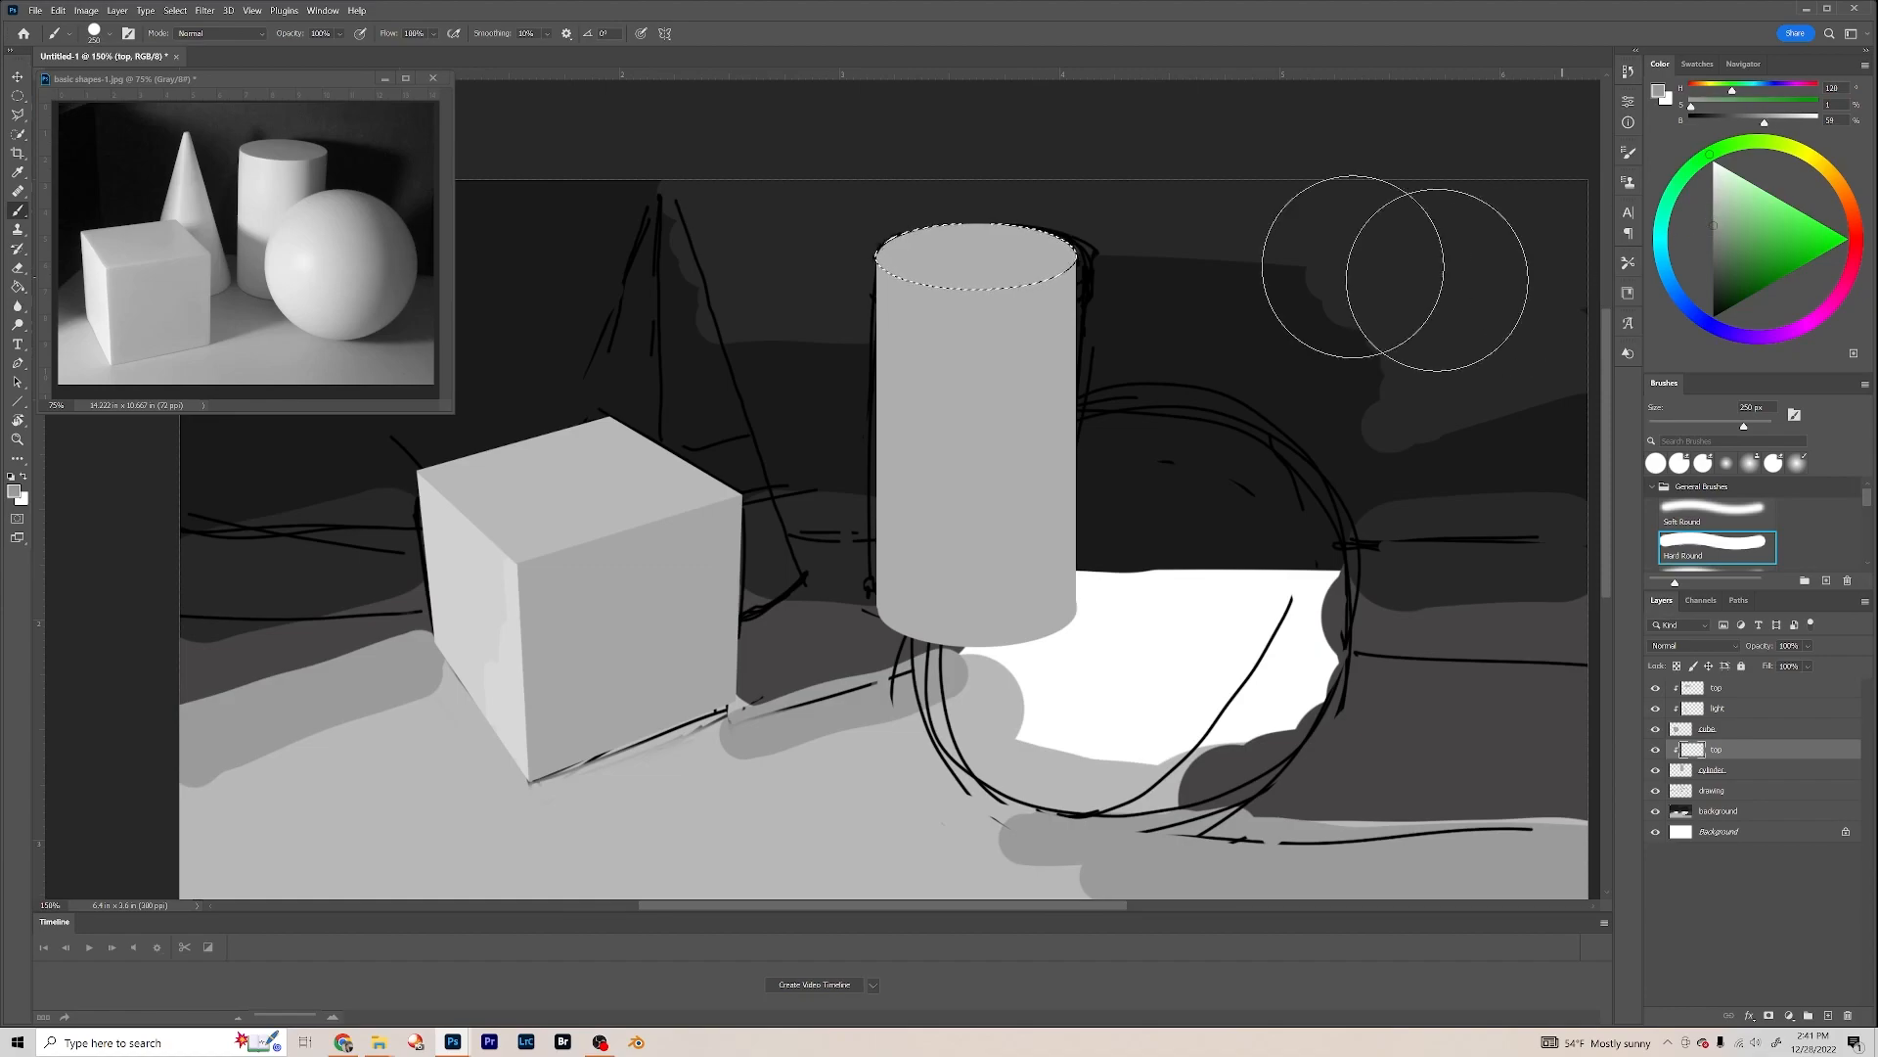
drag(809, 242, 1161, 229)
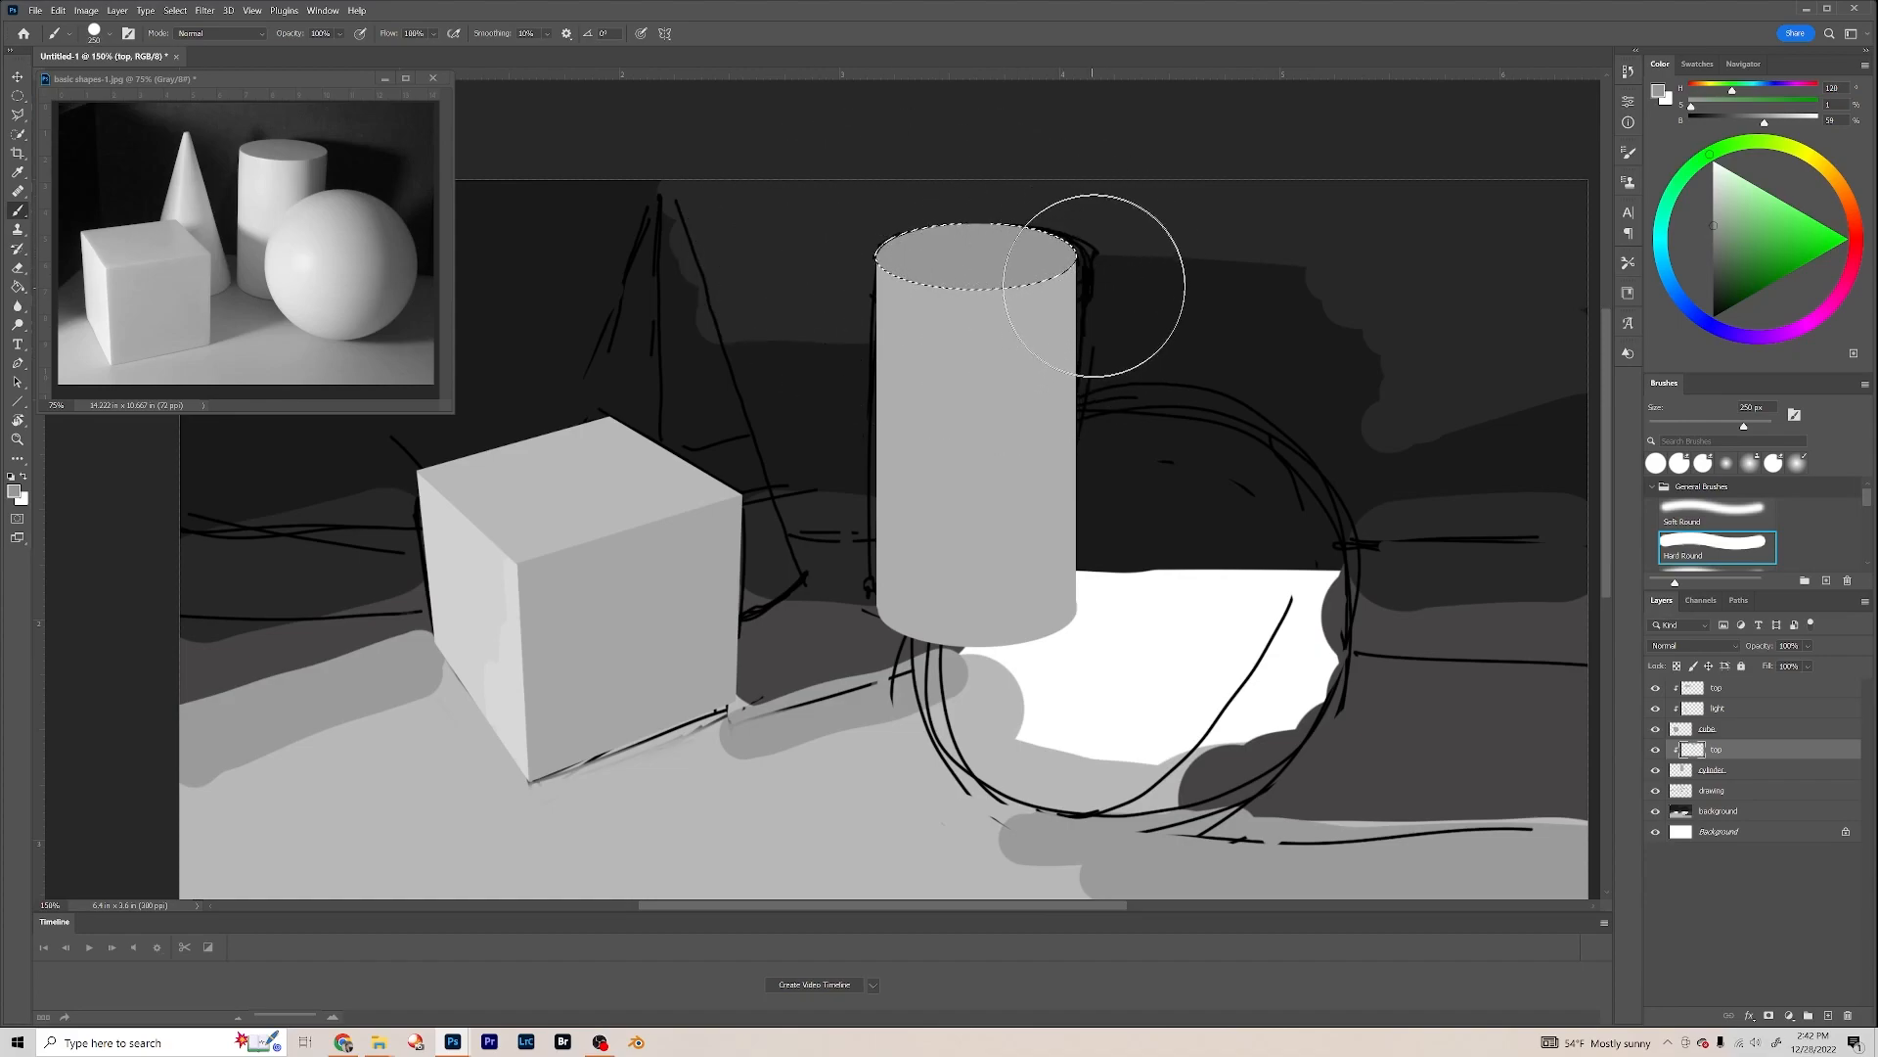
Step: Add a clipped layer named body between the cylinder layer and its top layer
click(1757, 773)
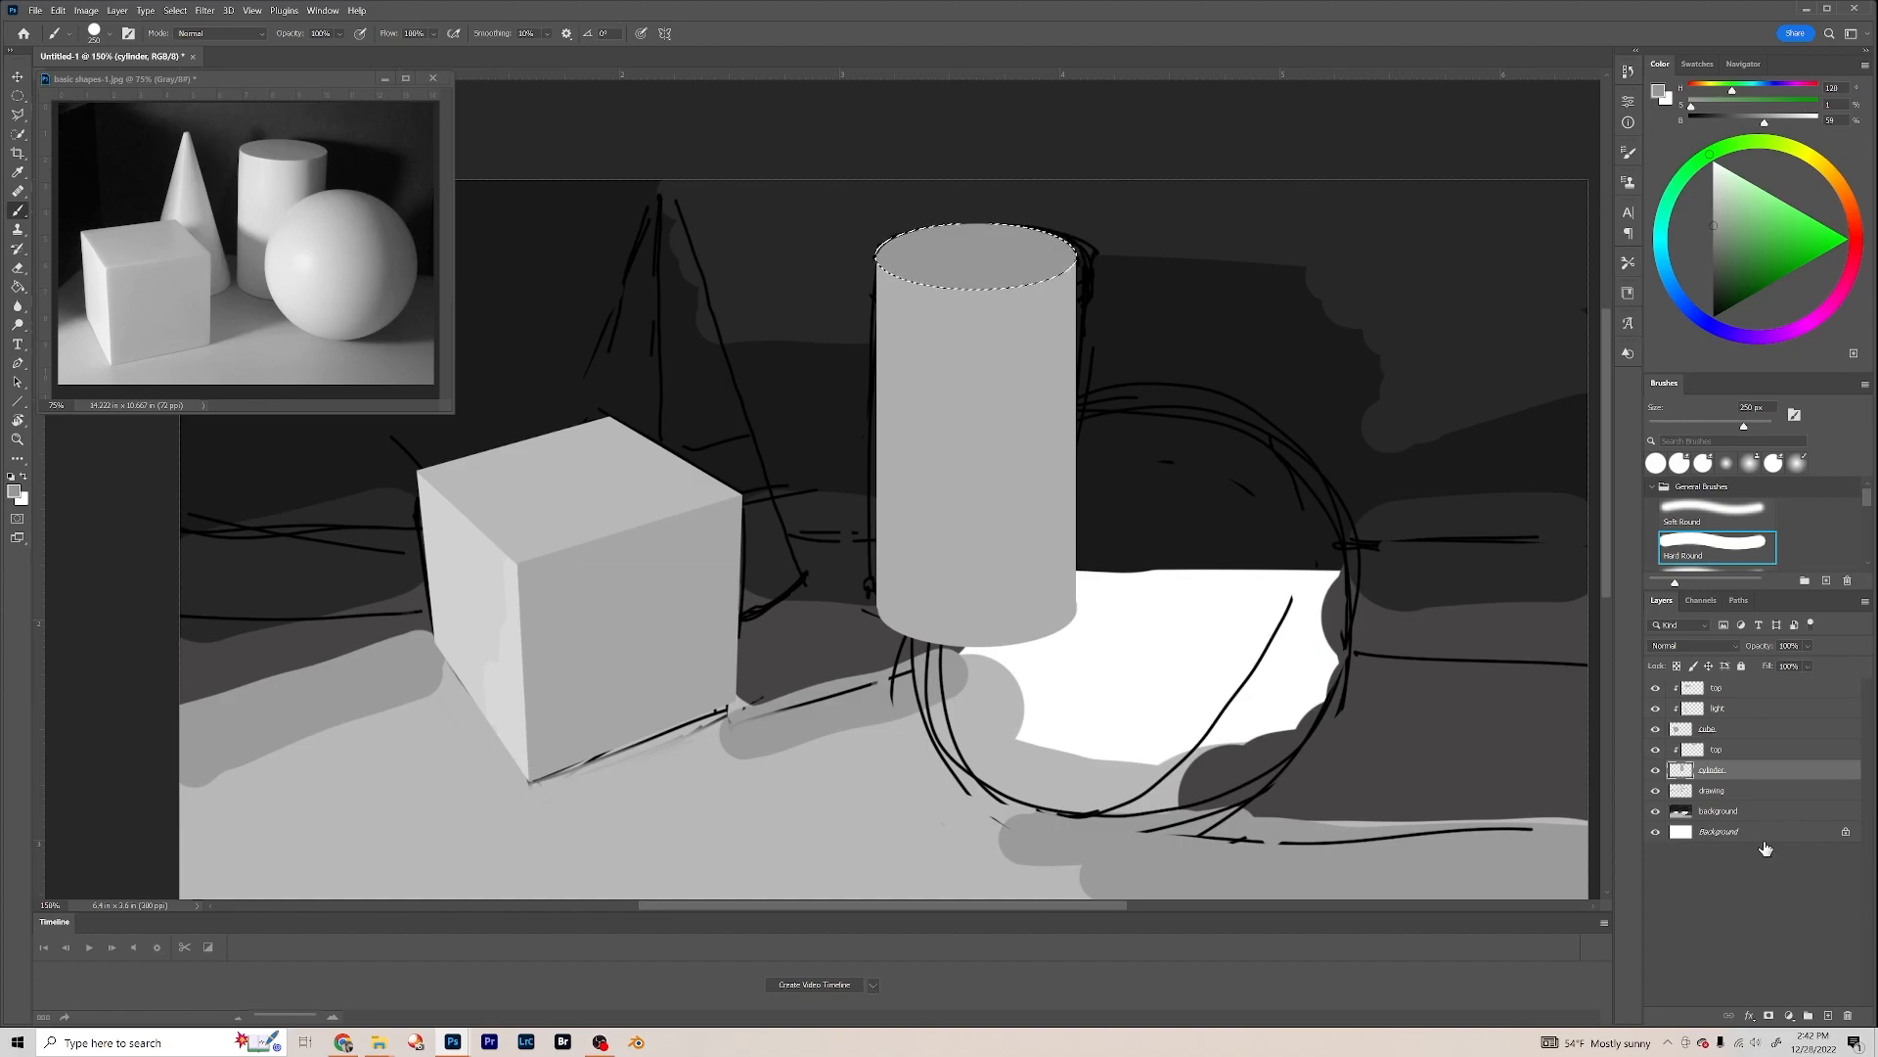
click(1827, 1016)
key(alt+bracketright)
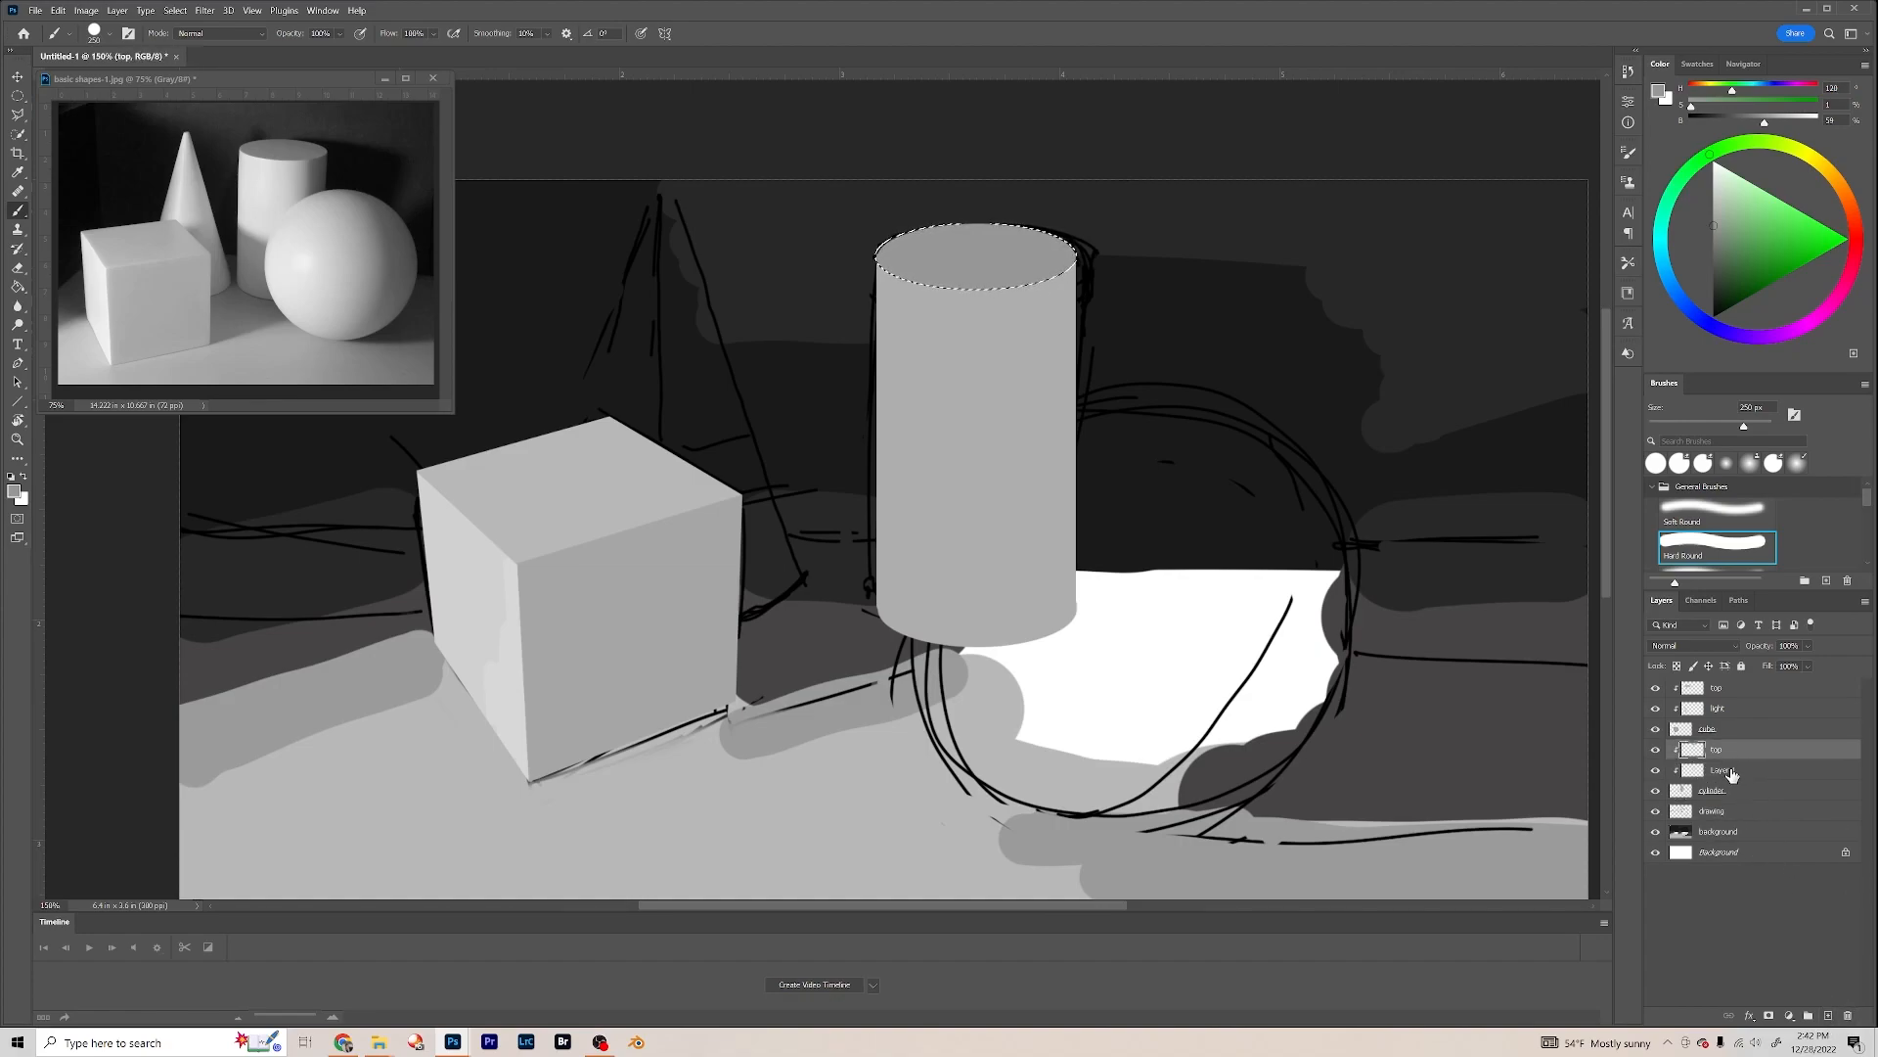
double_click(1722, 771)
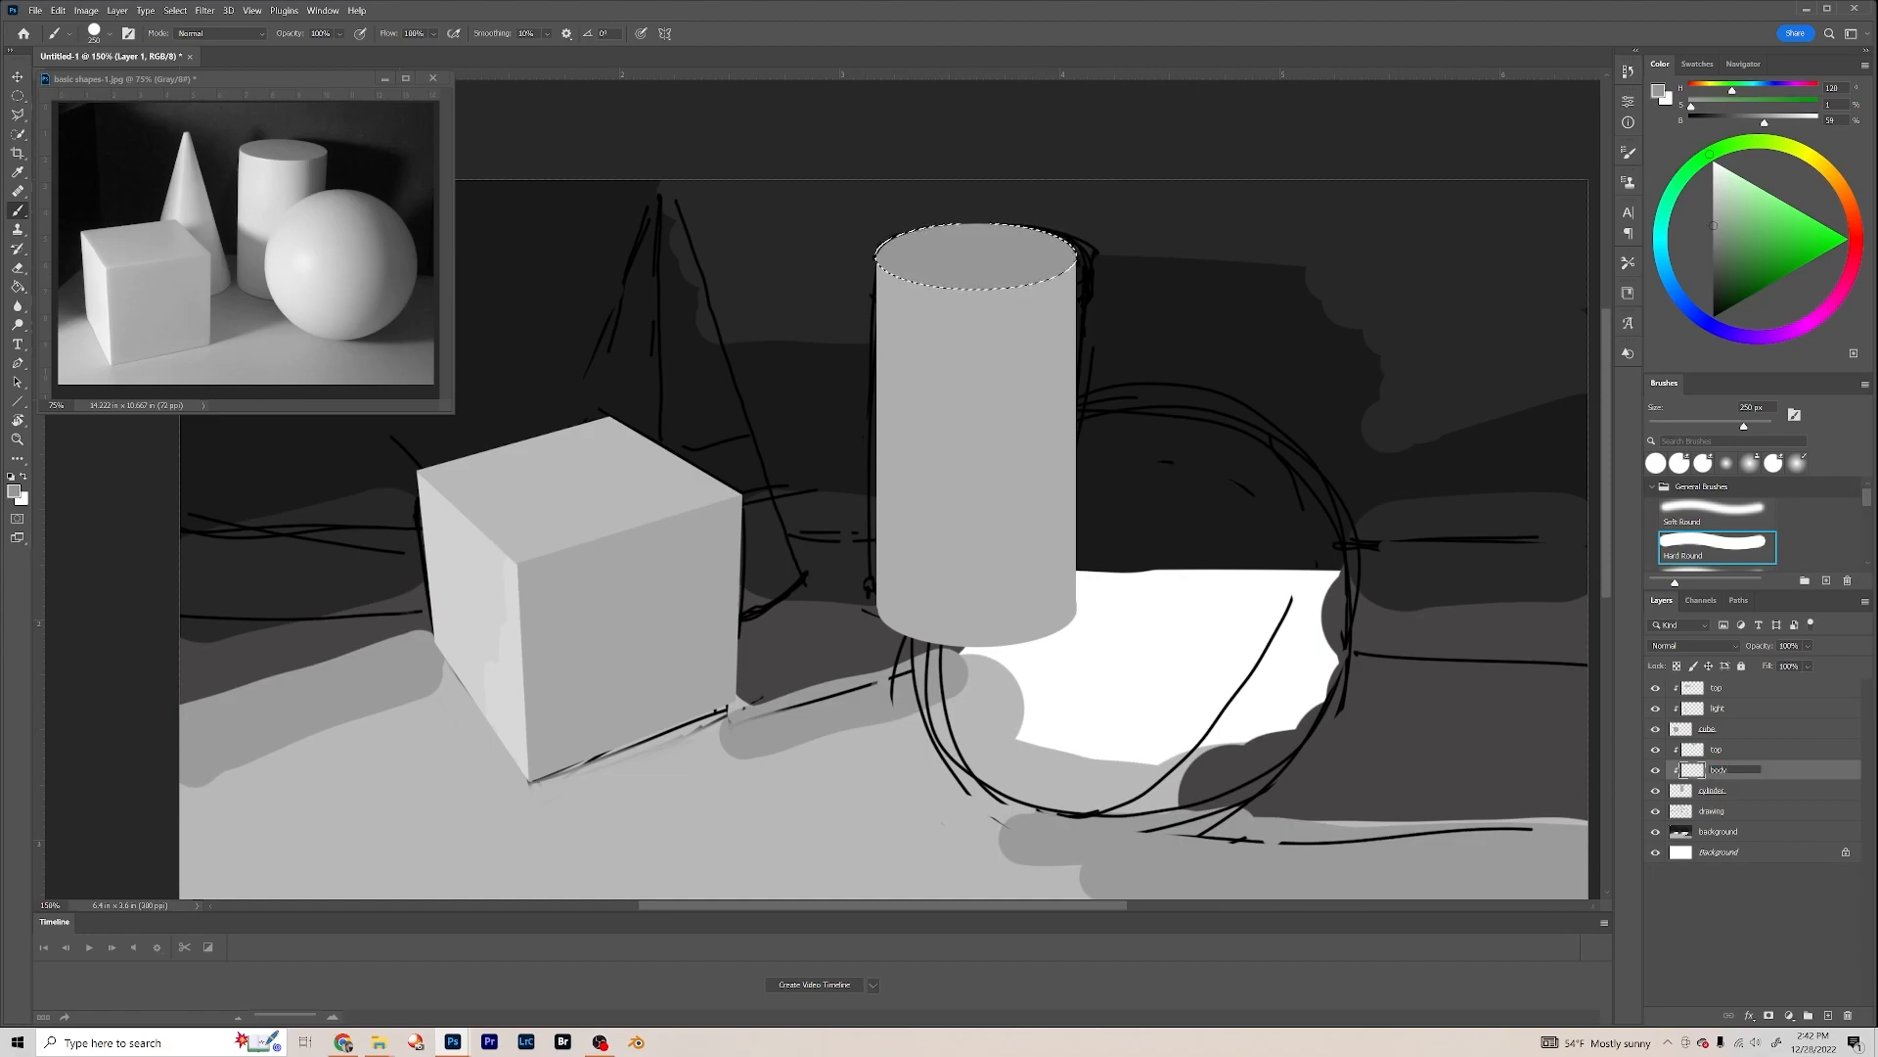
text(body)
key(Return)
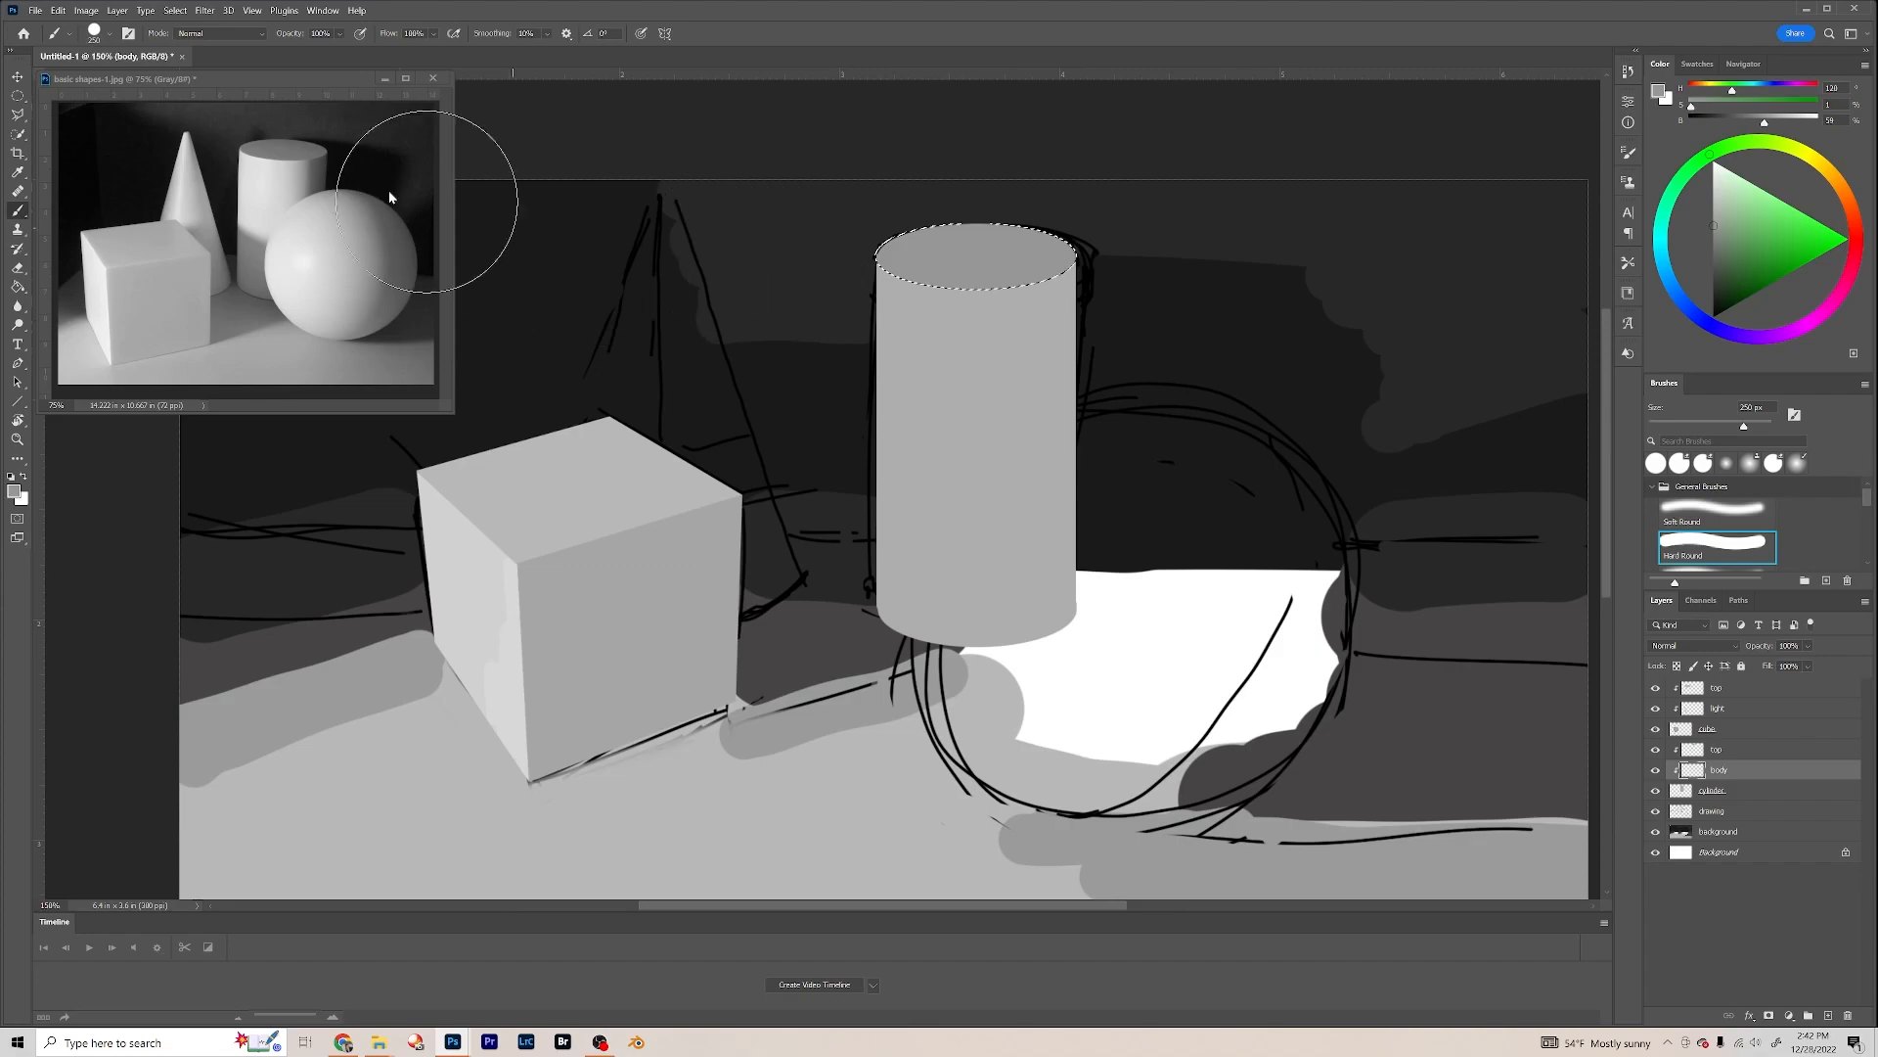
Step: Invert the top-face selection and paint a vertical shadow strip of 46% grey down the right side of the cylinder's body
click(176, 10)
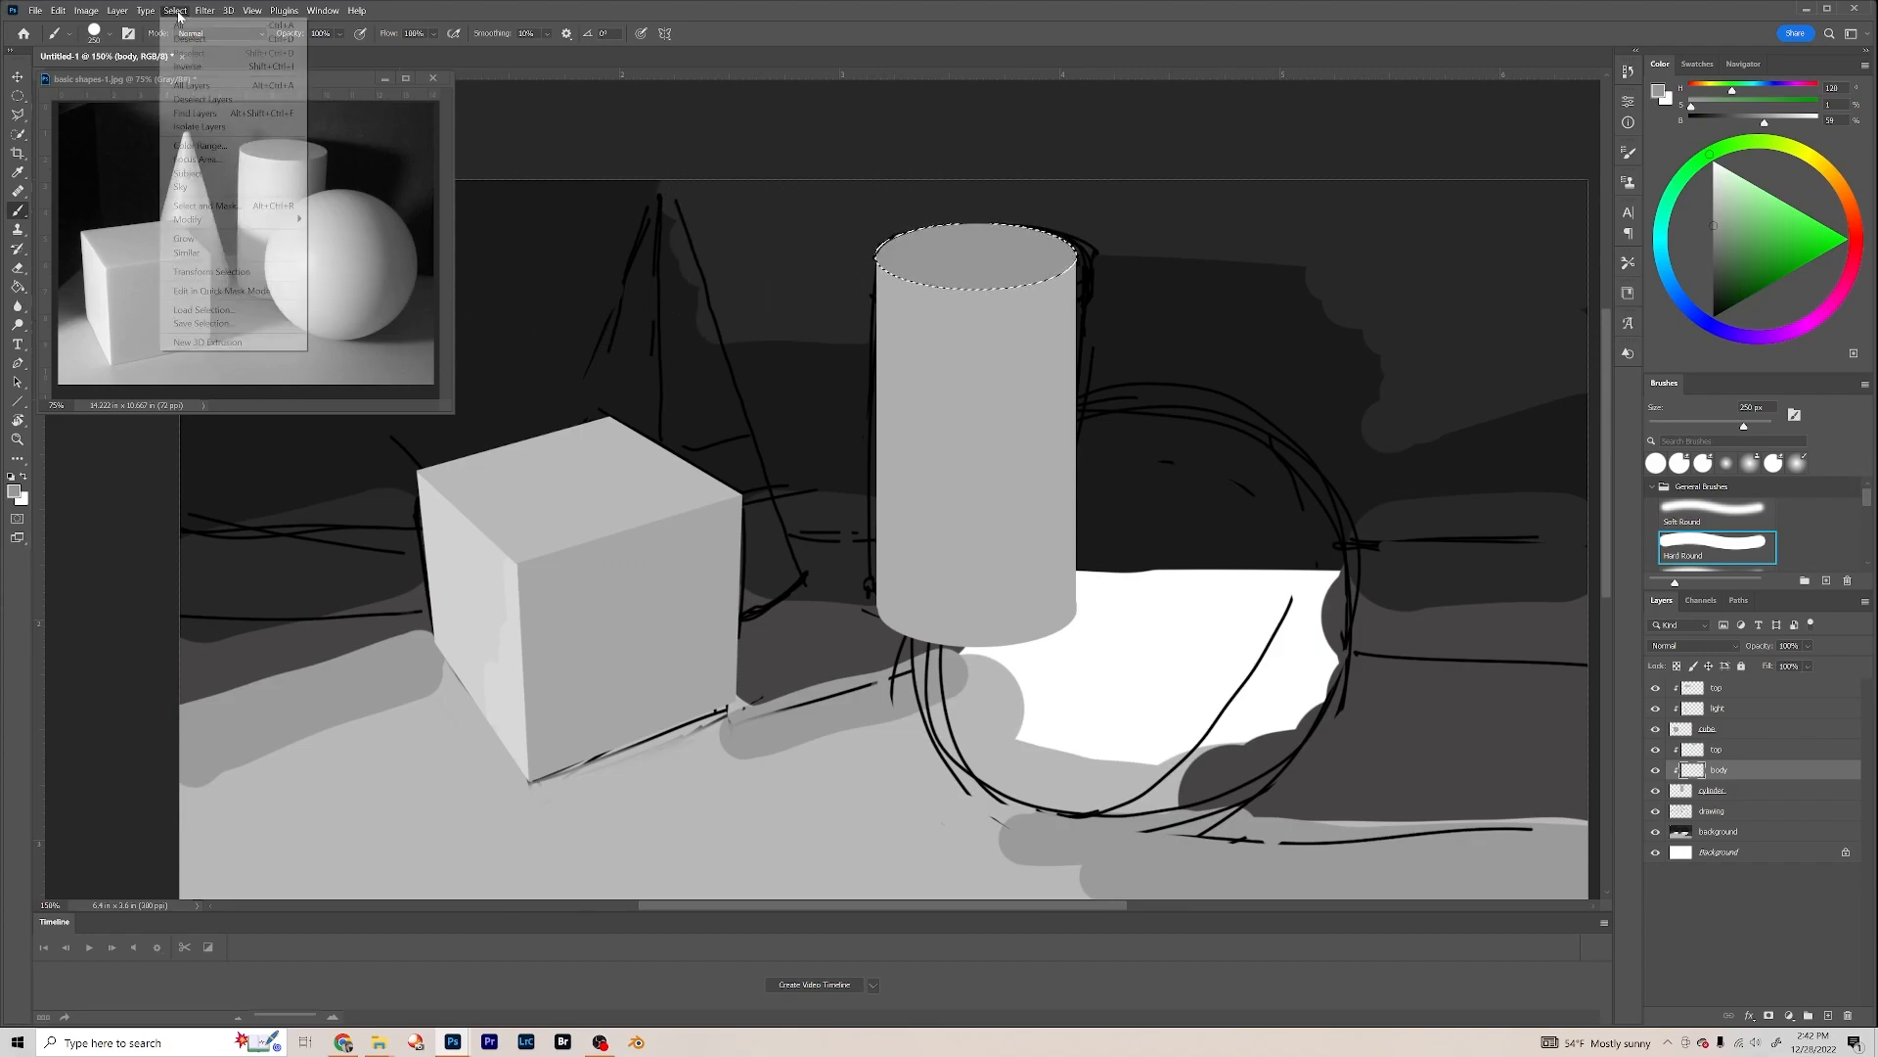
click(198, 67)
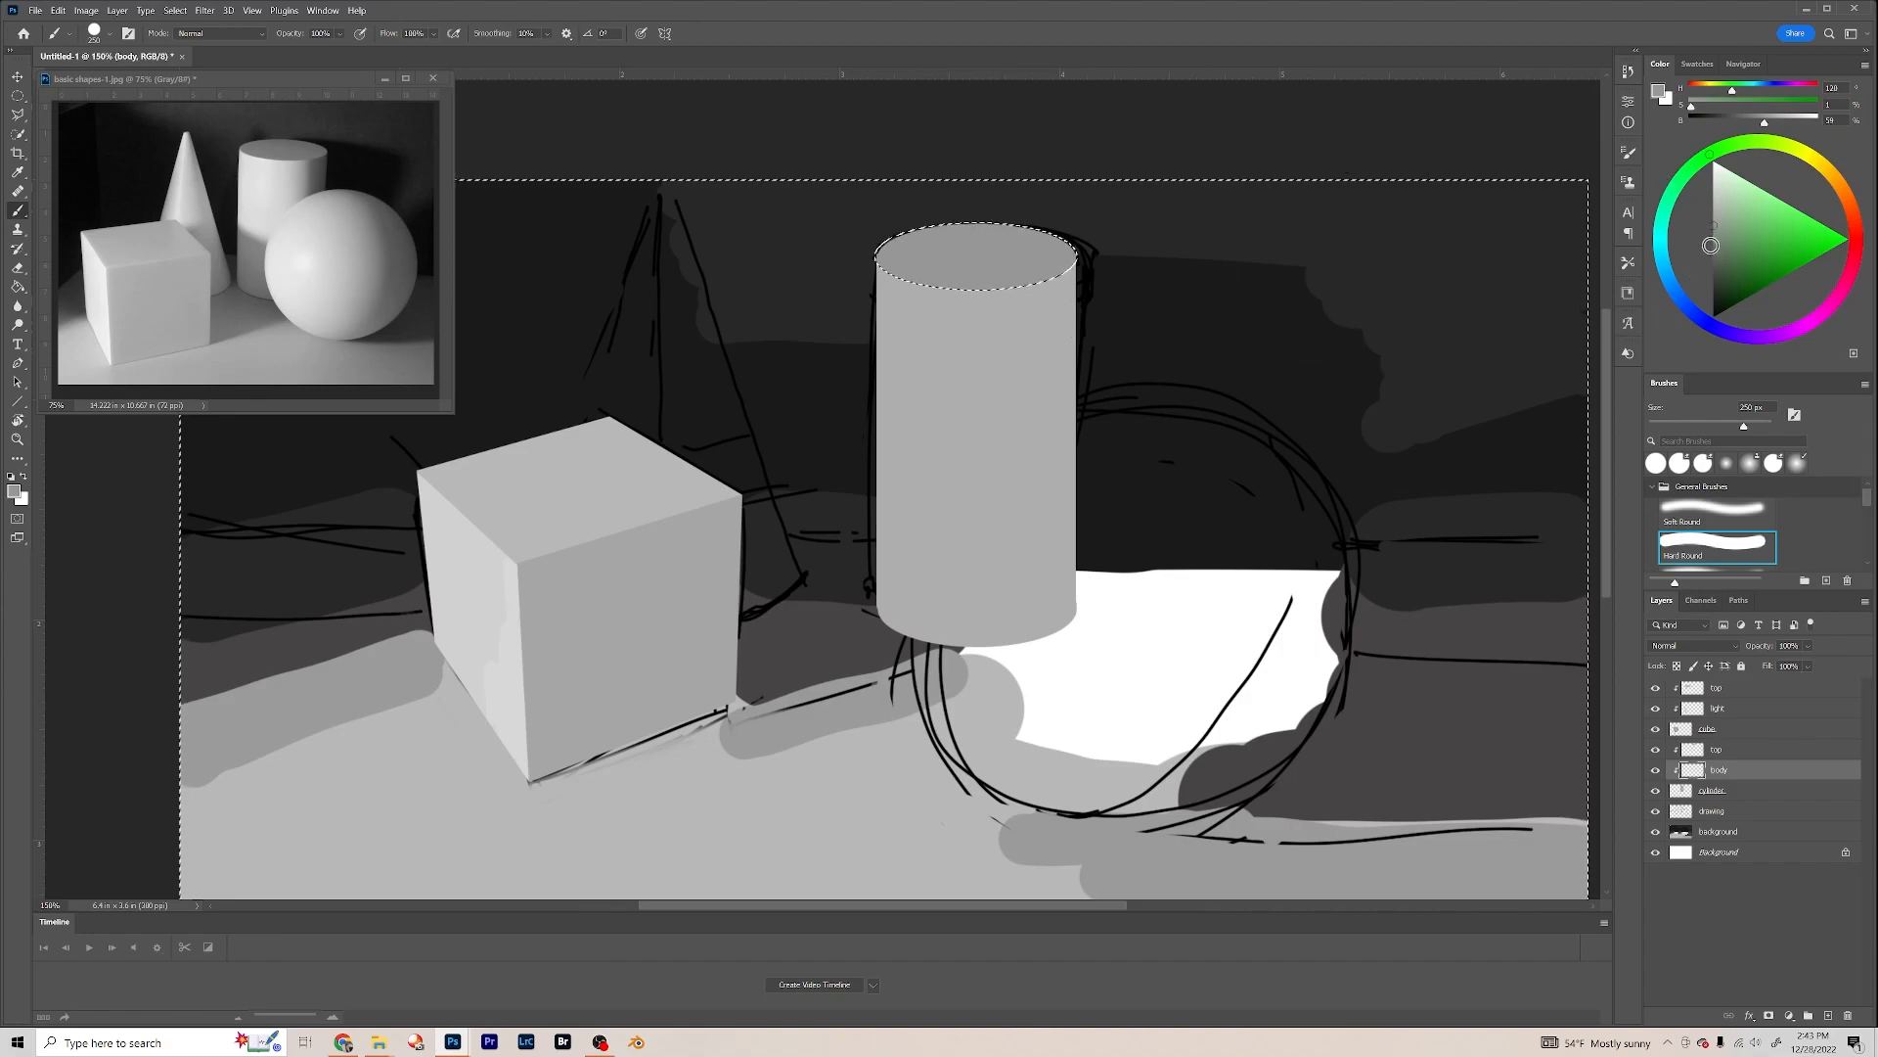
click(1713, 246)
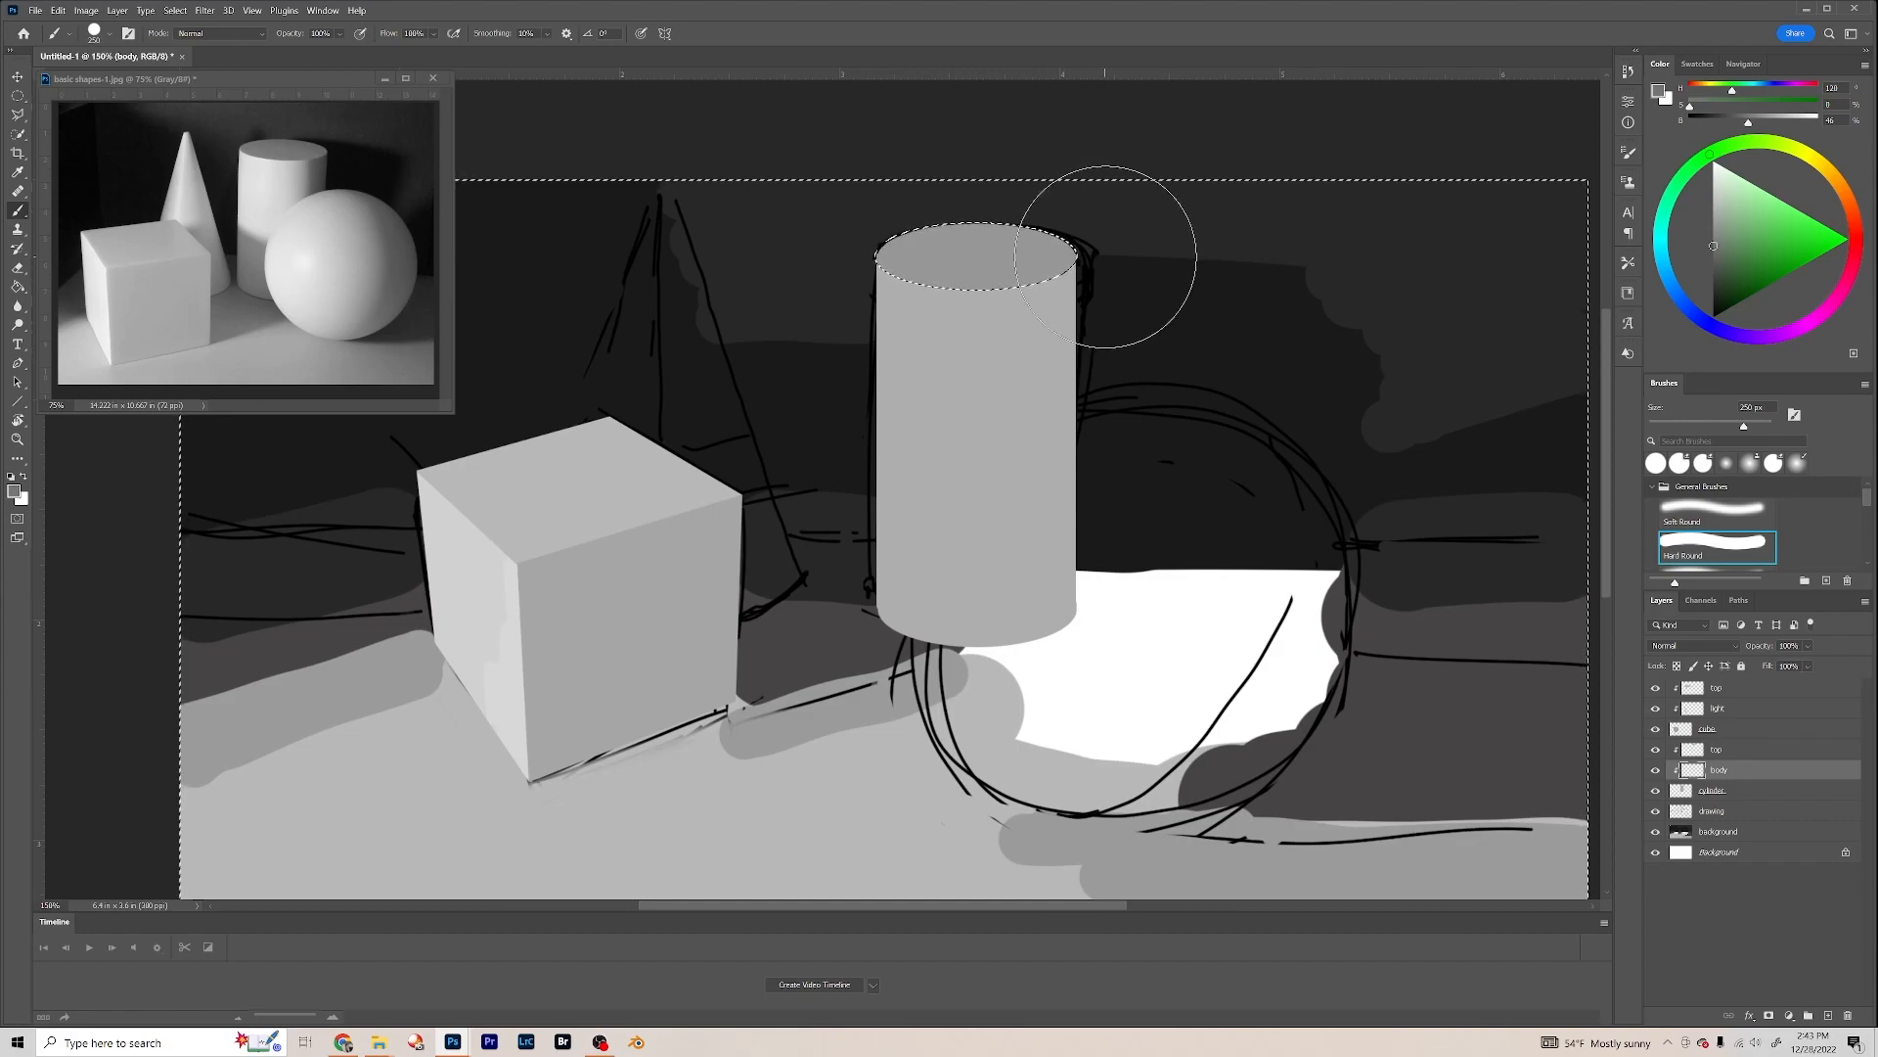
mouse_move(1094, 268)
mouse_down()
mouse_move(1131, 327)
mouse_move(1111, 420)
mouse_move(1118, 687)
mouse_up()
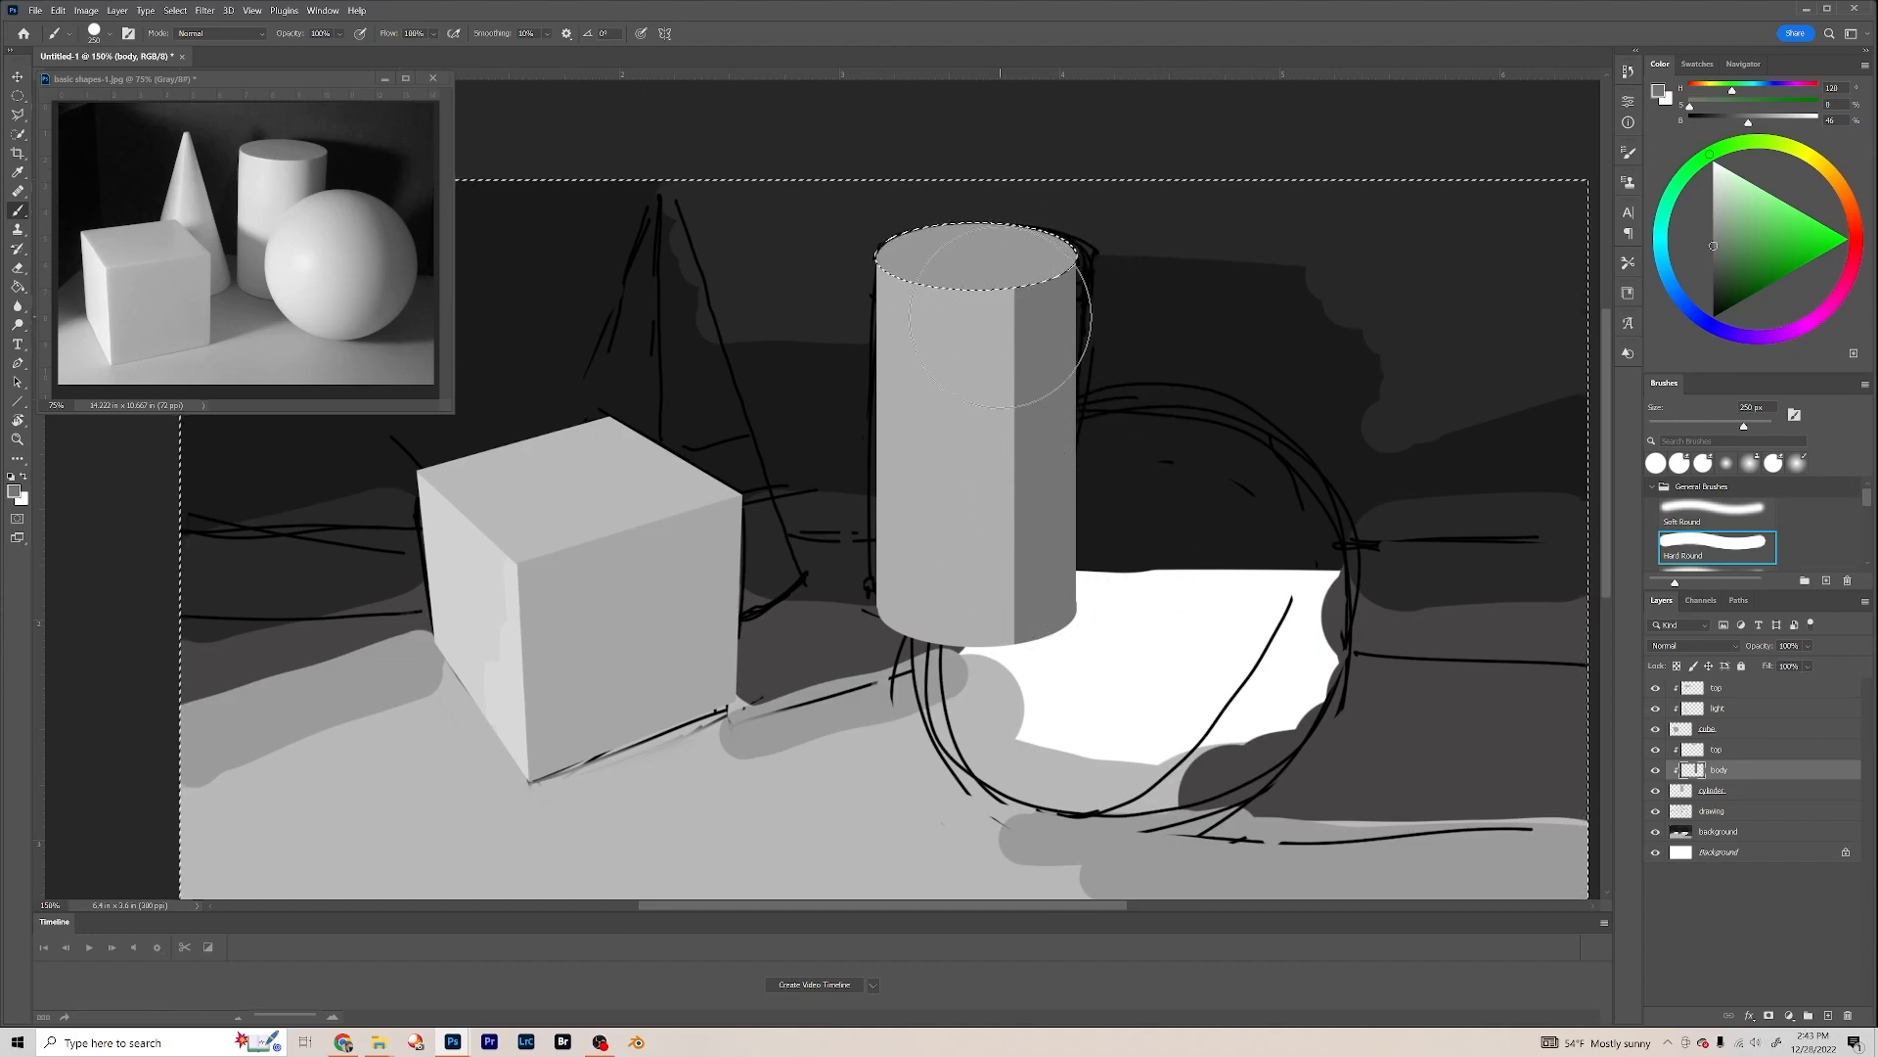
Step: Paint a darker core-shadow band of about 41% brightness along the inner edge of the shadow strip with an 80 px brush
key(bracketleft)
key(bracketleft)
key(bracketleft)
key(bracketleft)
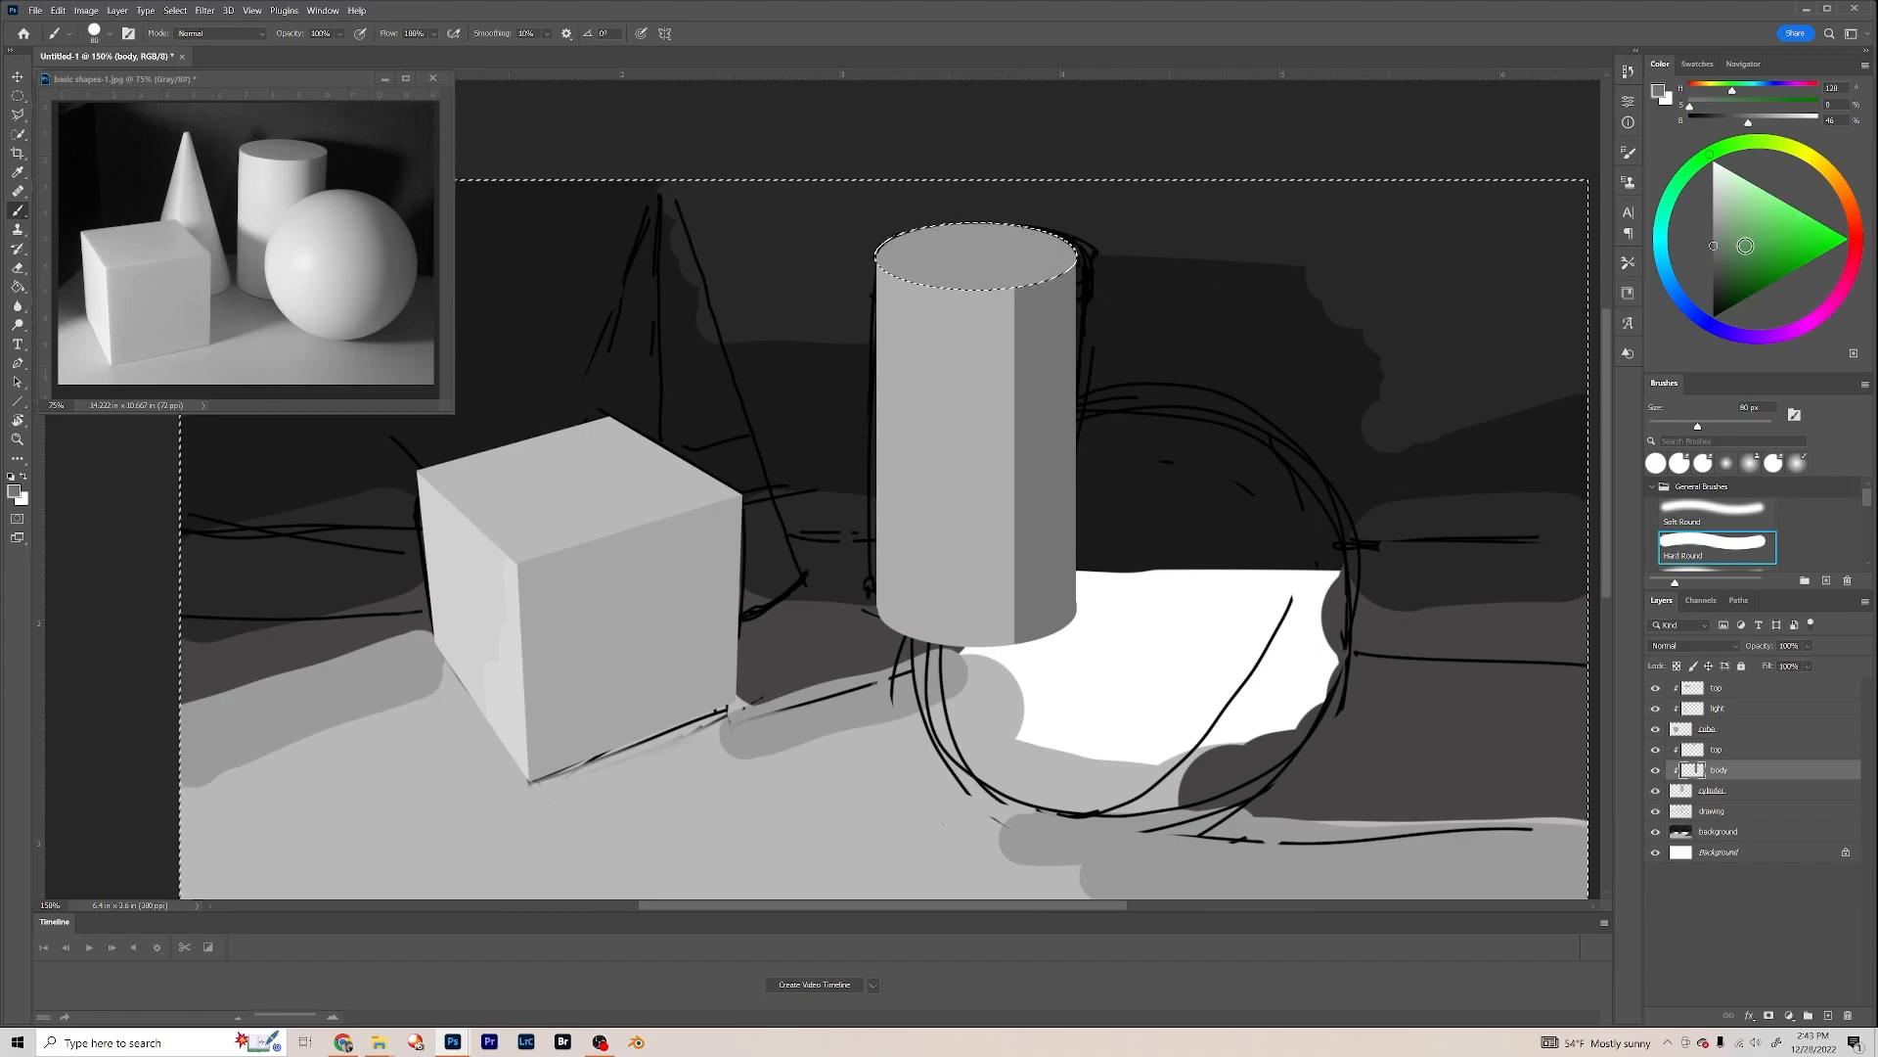
click(1714, 254)
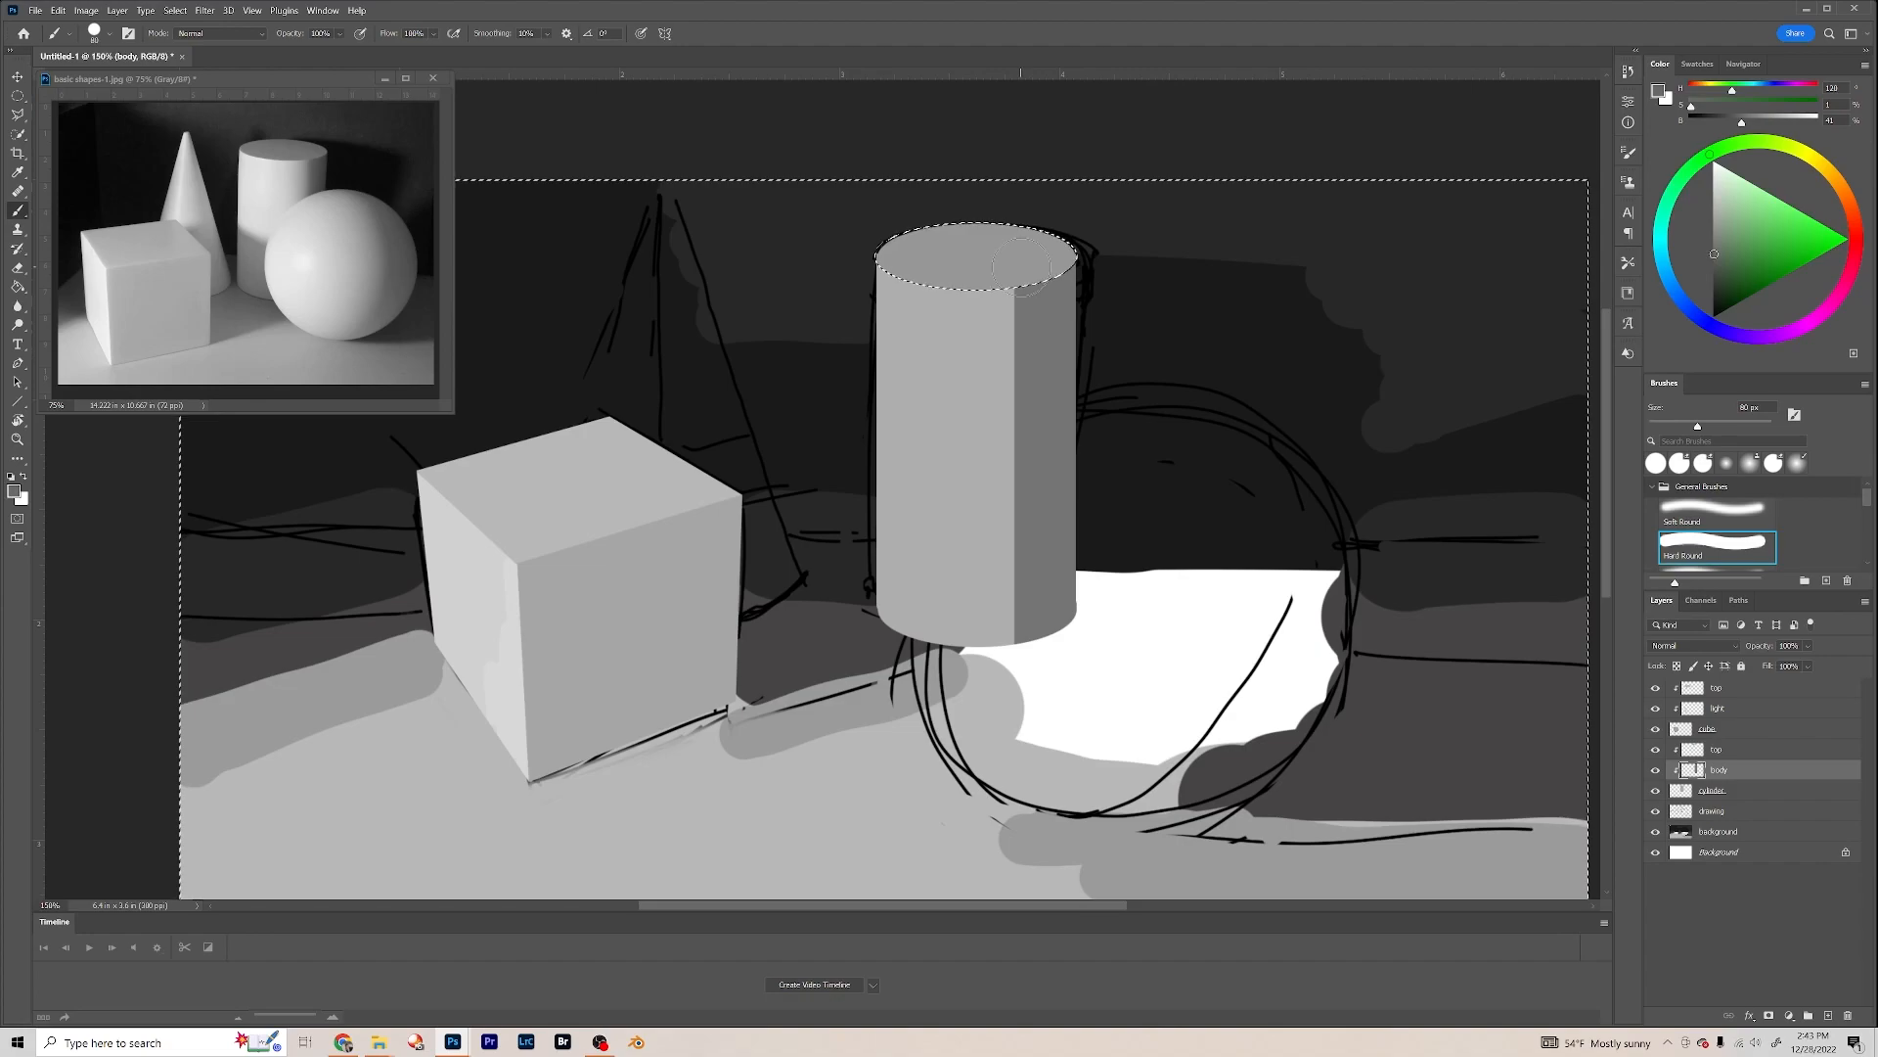
drag(1021, 265, 1032, 675)
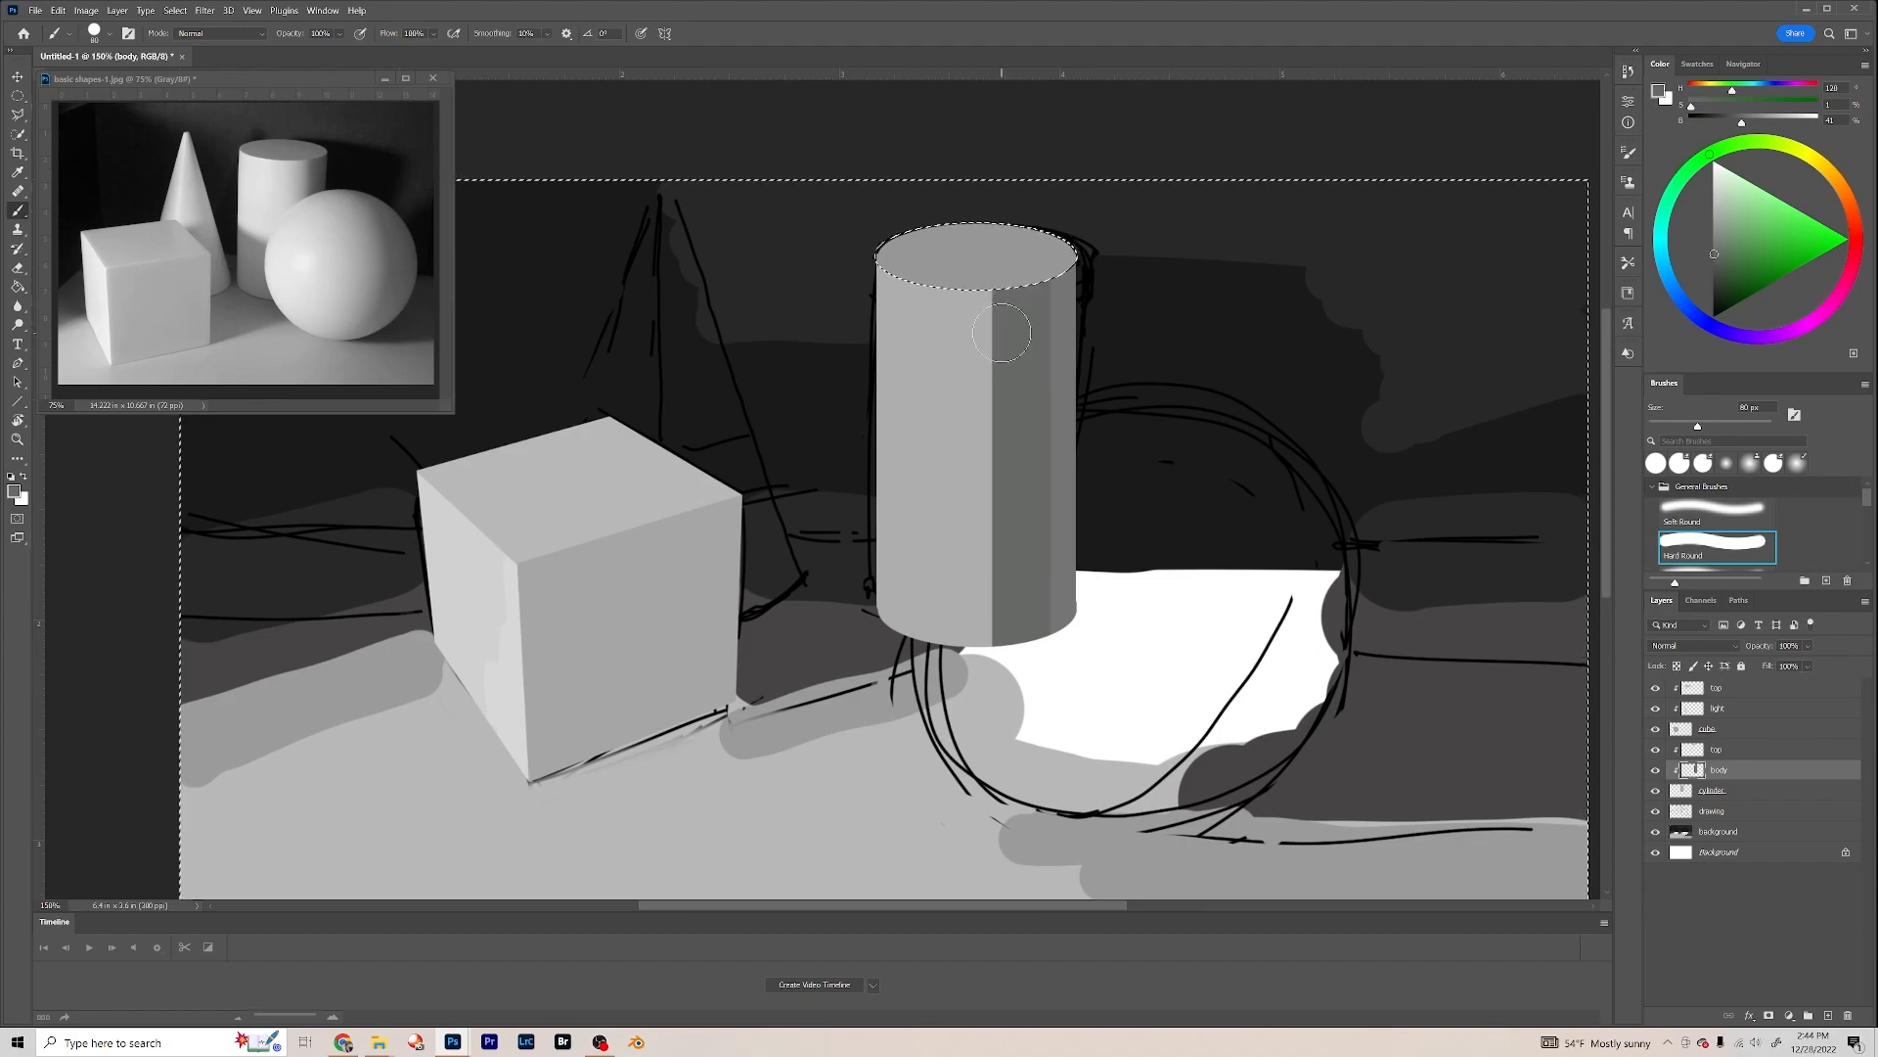
Step: Paint a narrow transition band of 52% grey on the light side of the core shadow with a 35 px brush
key(bracketleft)
key(bracketleft)
key(bracketleft)
key(bracketleft)
alt+click(1073, 293)
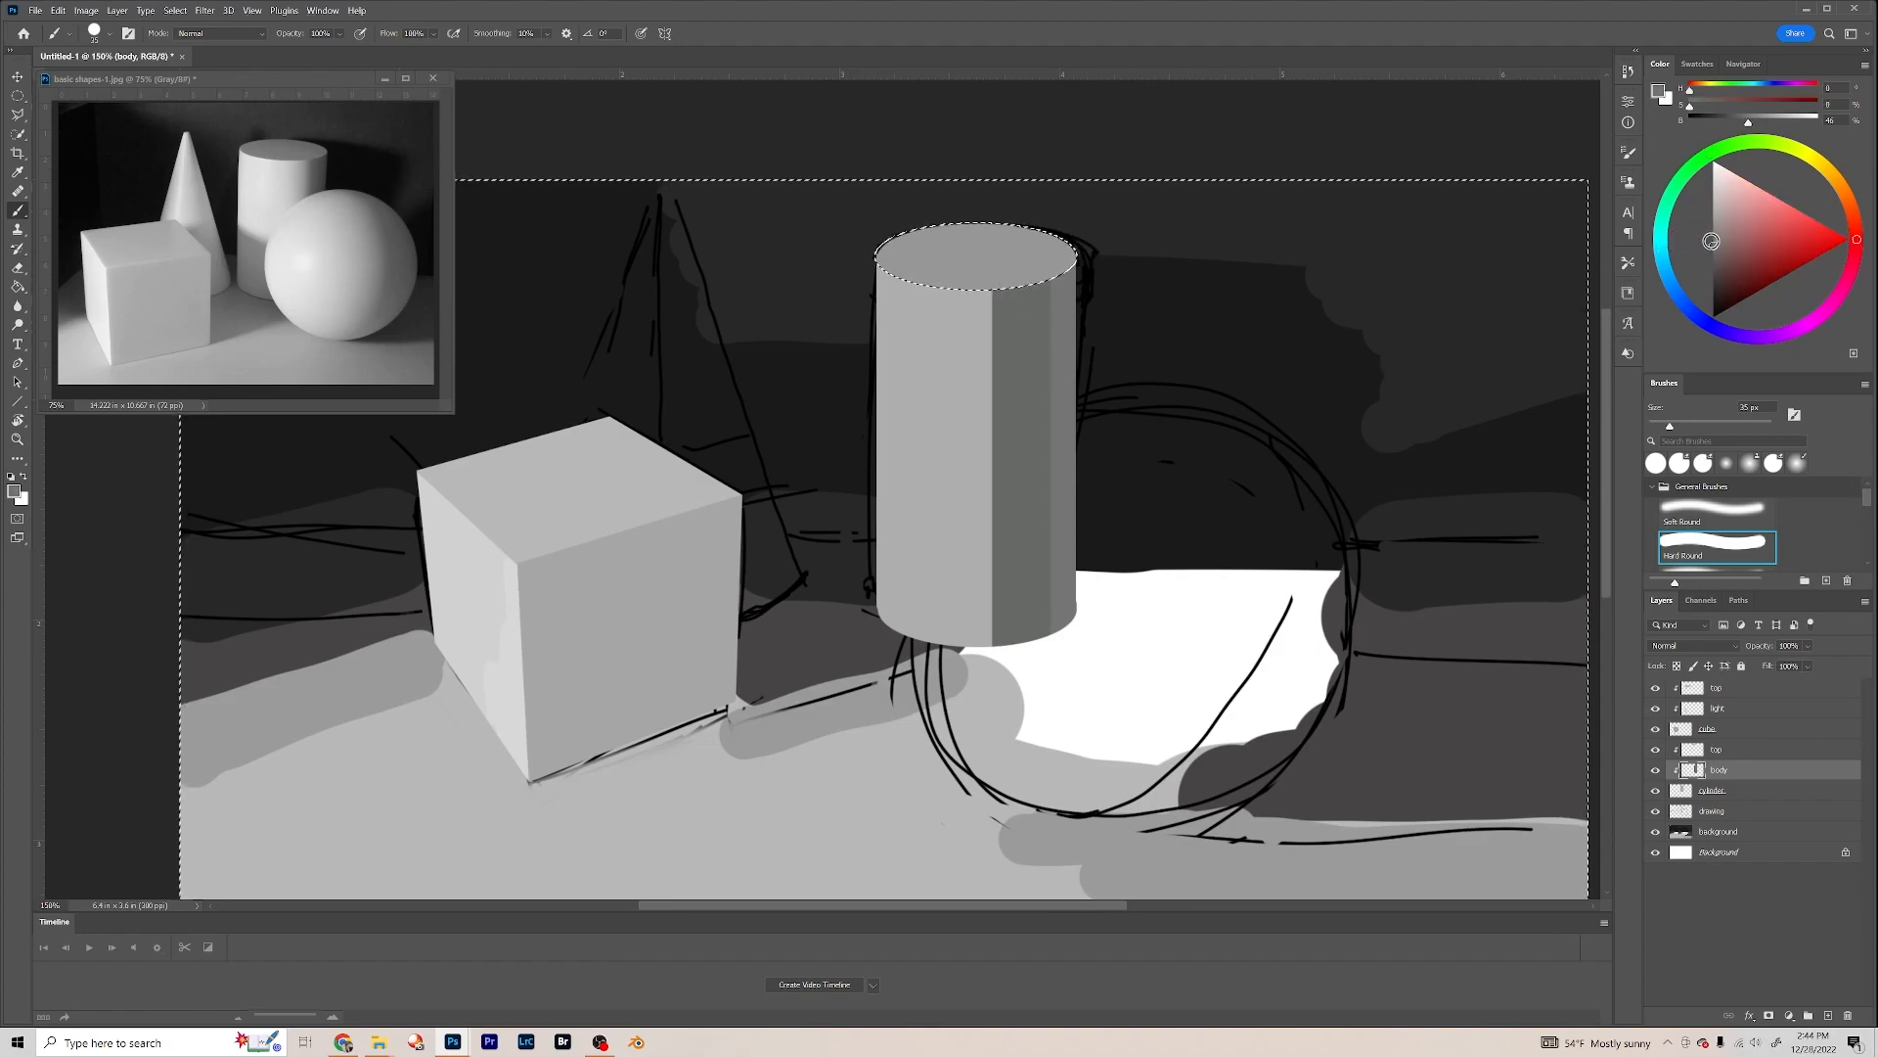
click(1712, 242)
drag(986, 323, 988, 651)
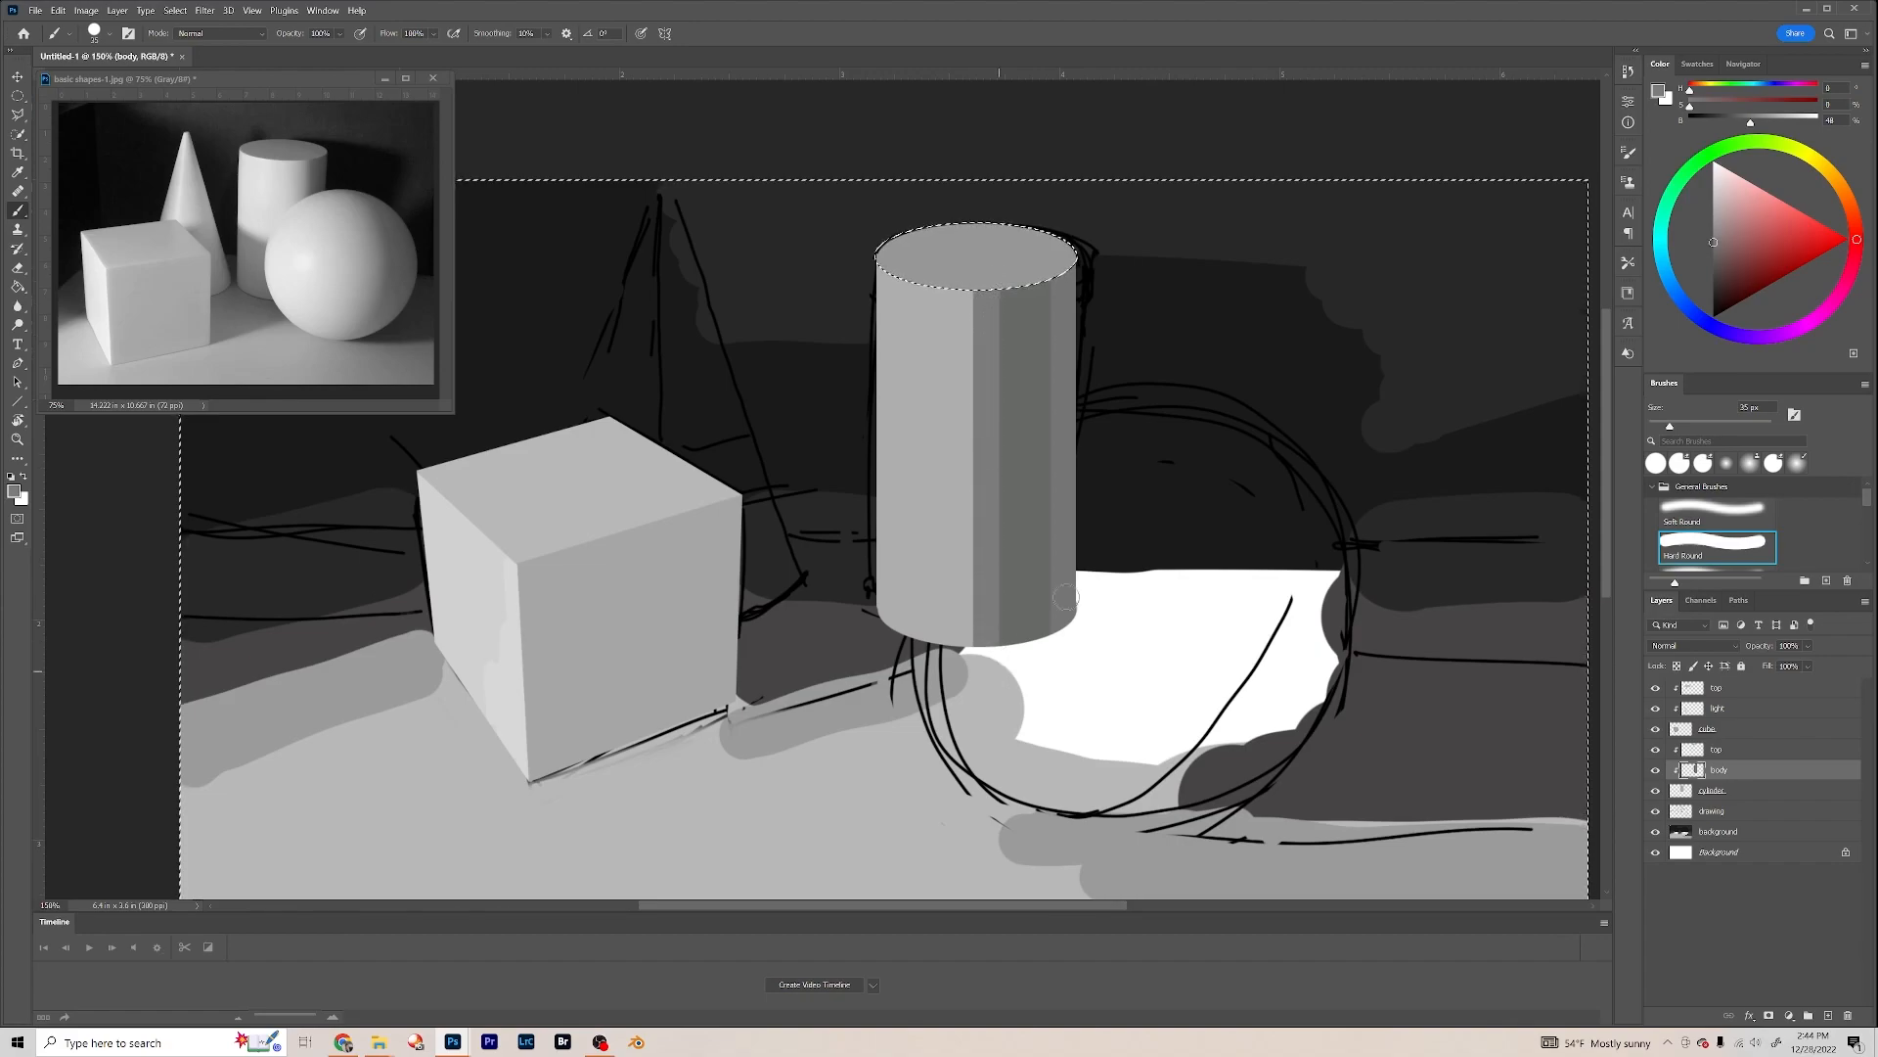
click(1712, 237)
drag(987, 331, 984, 646)
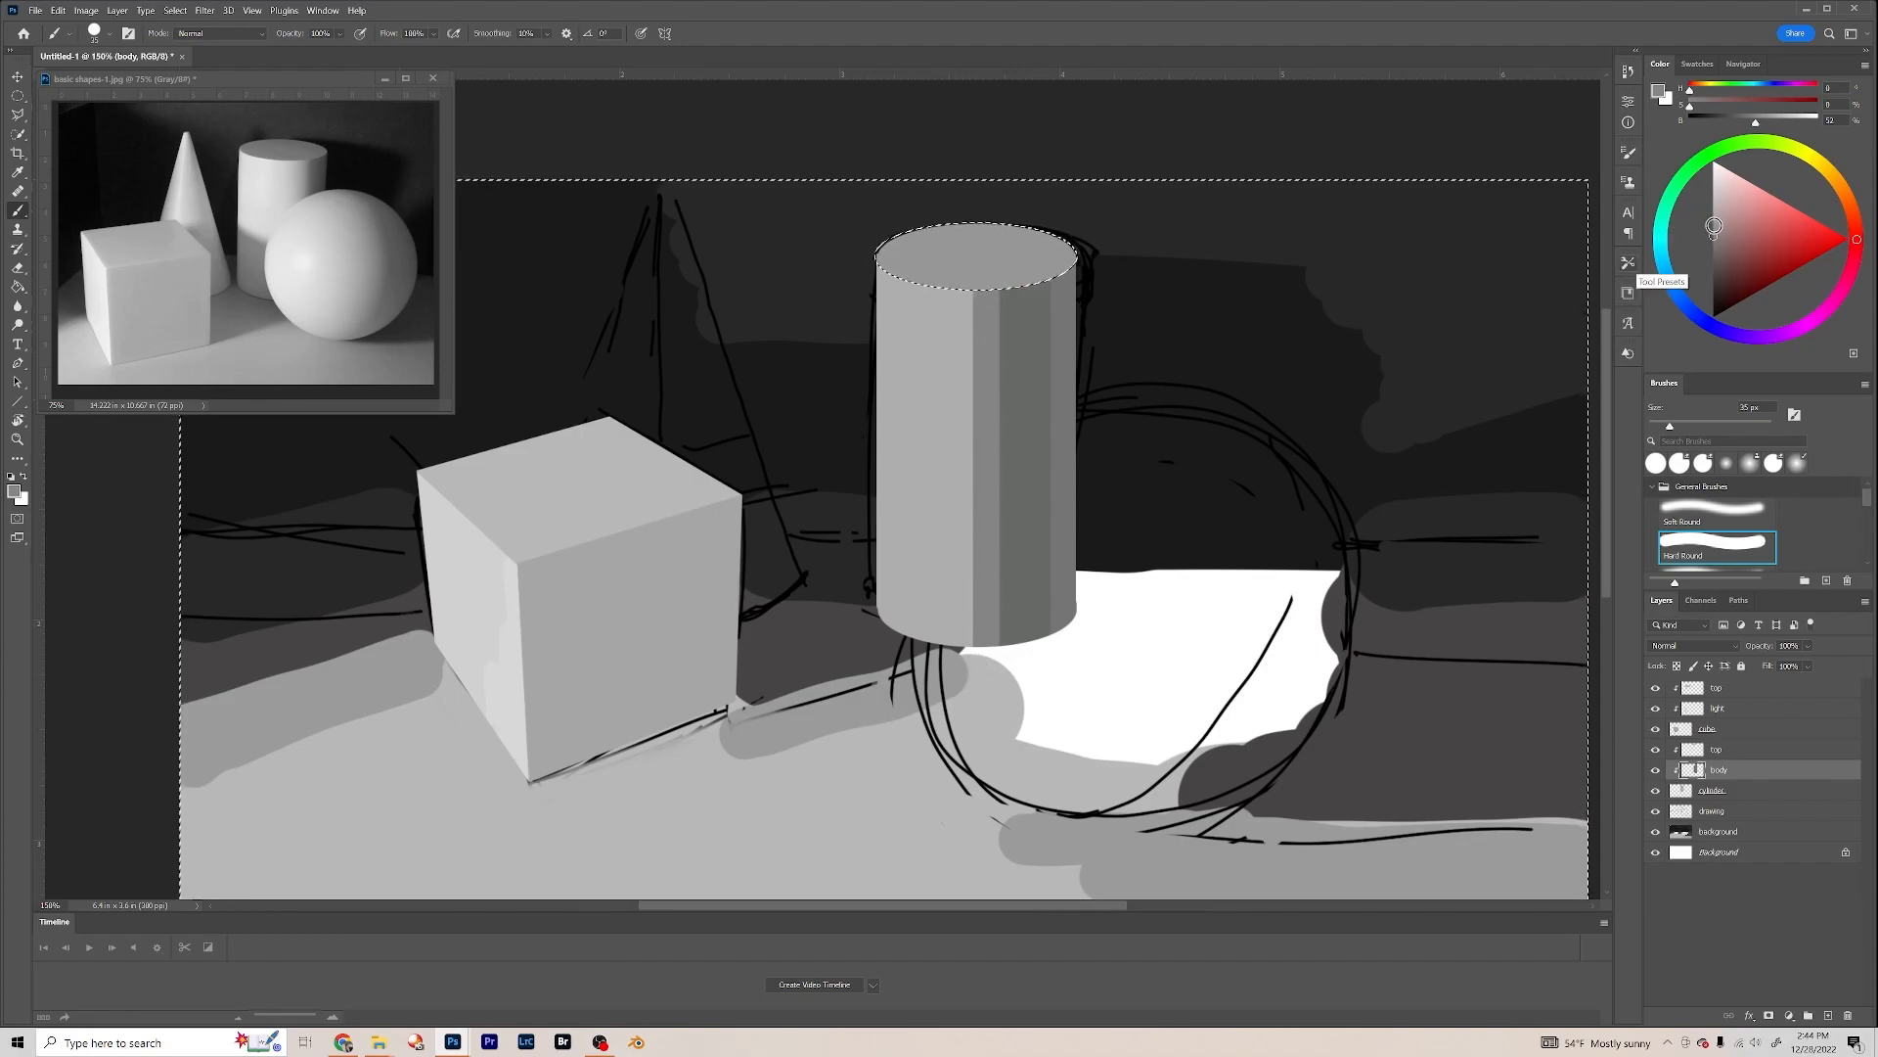
Step: Paint a lighter band of about 58% grey beside the transition band and undo the extra stroke at the cylinder's left edge
click(1713, 227)
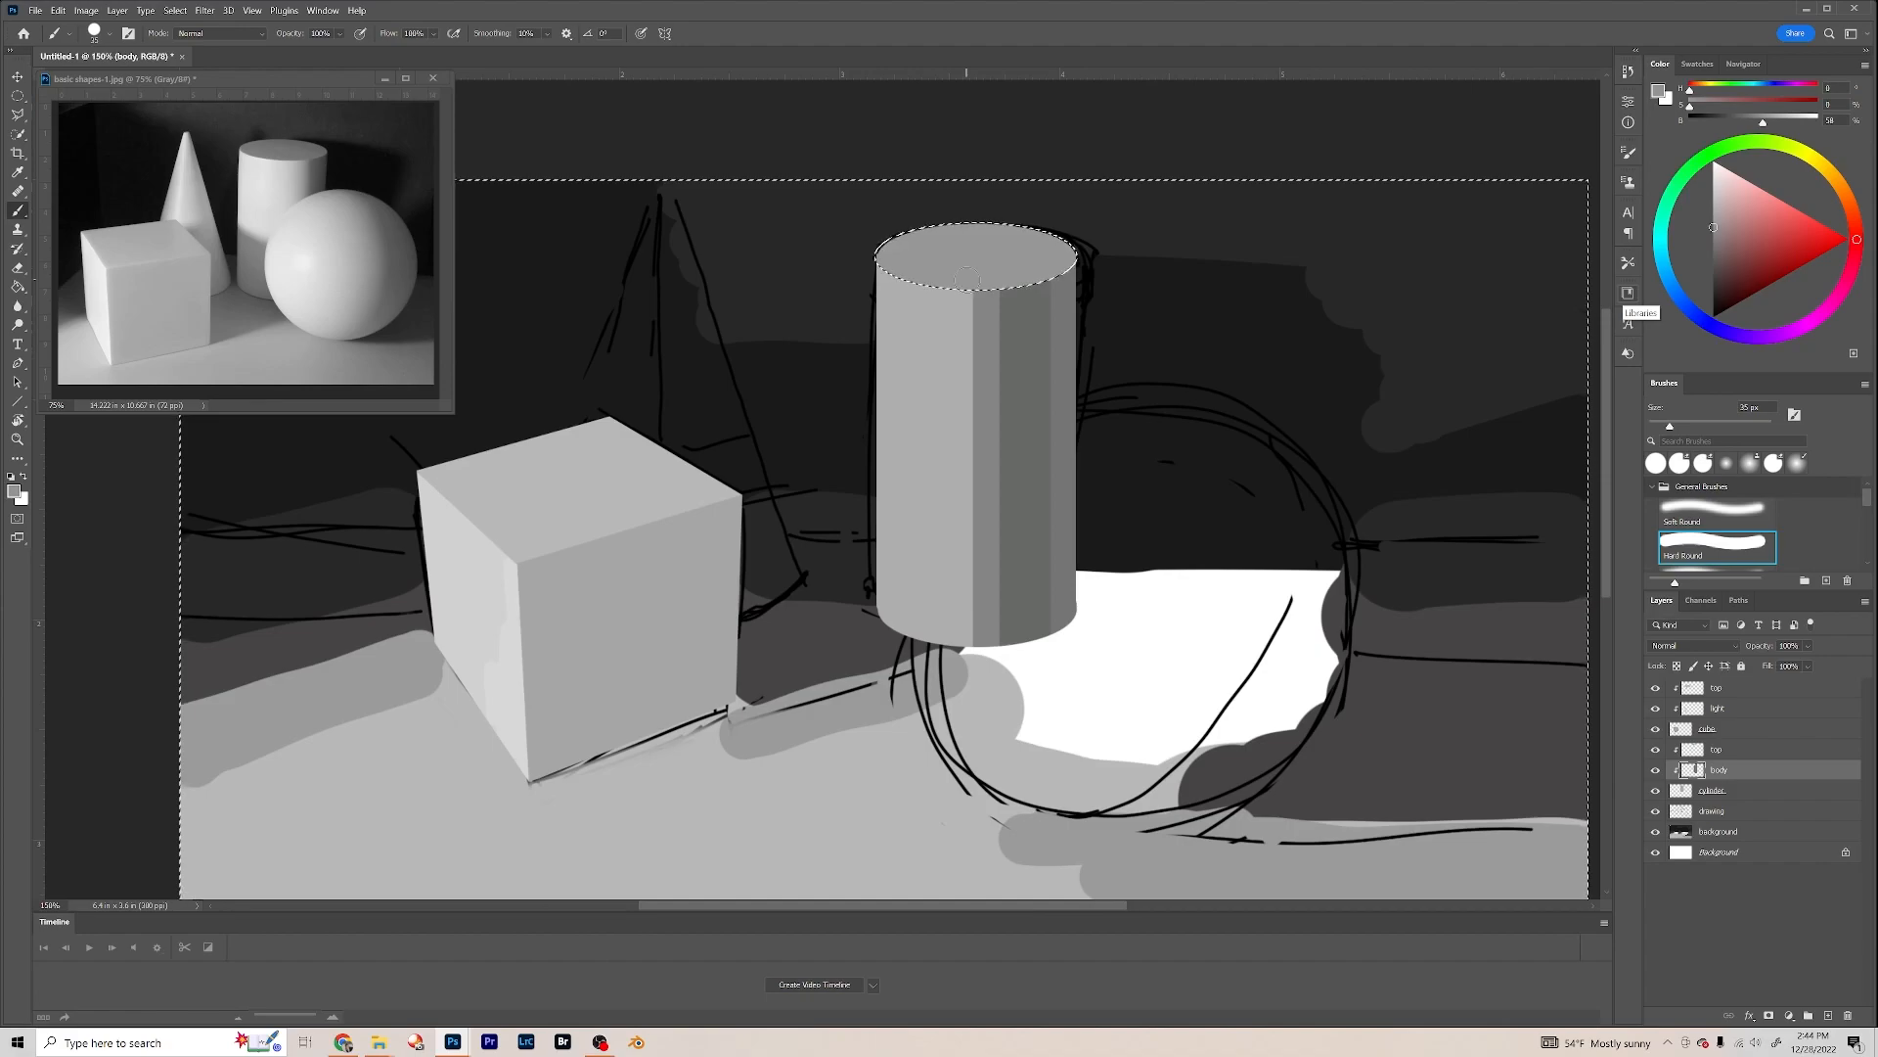
drag(967, 284, 965, 646)
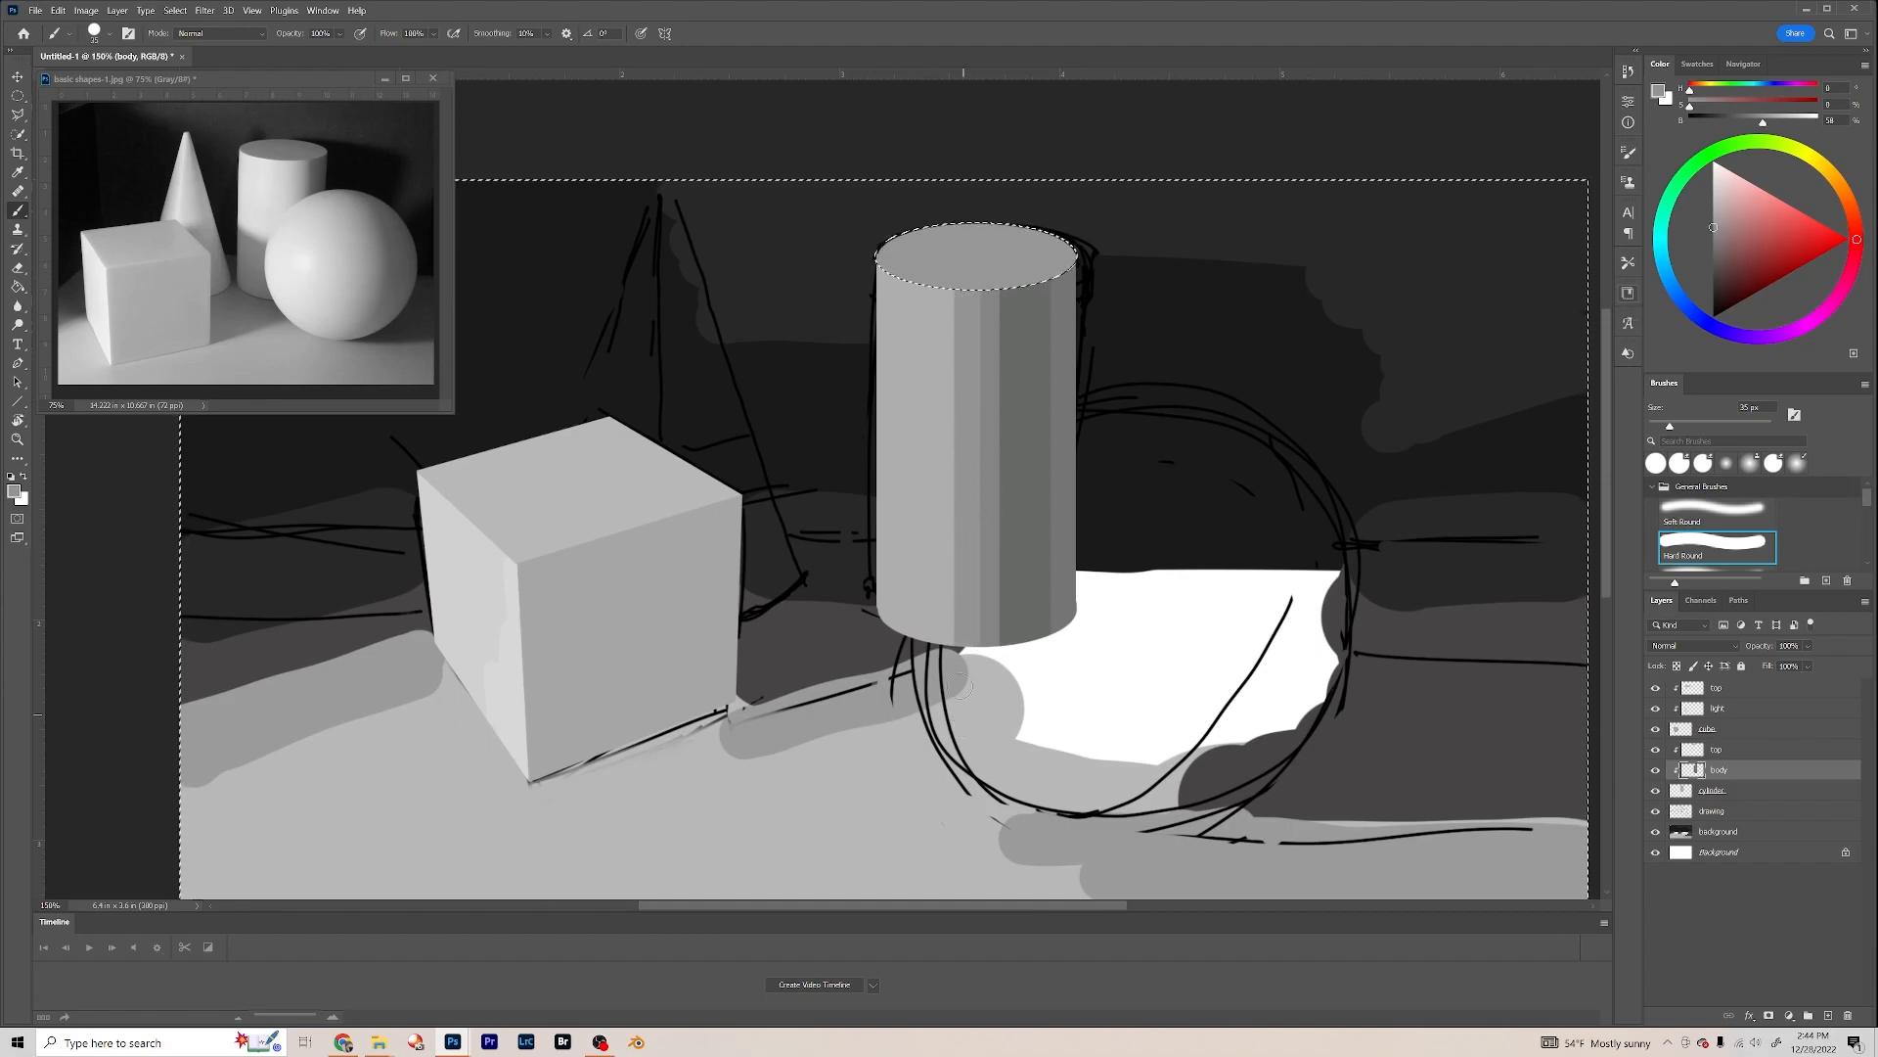
shift+click(870, 260)
key(ctrl+z)
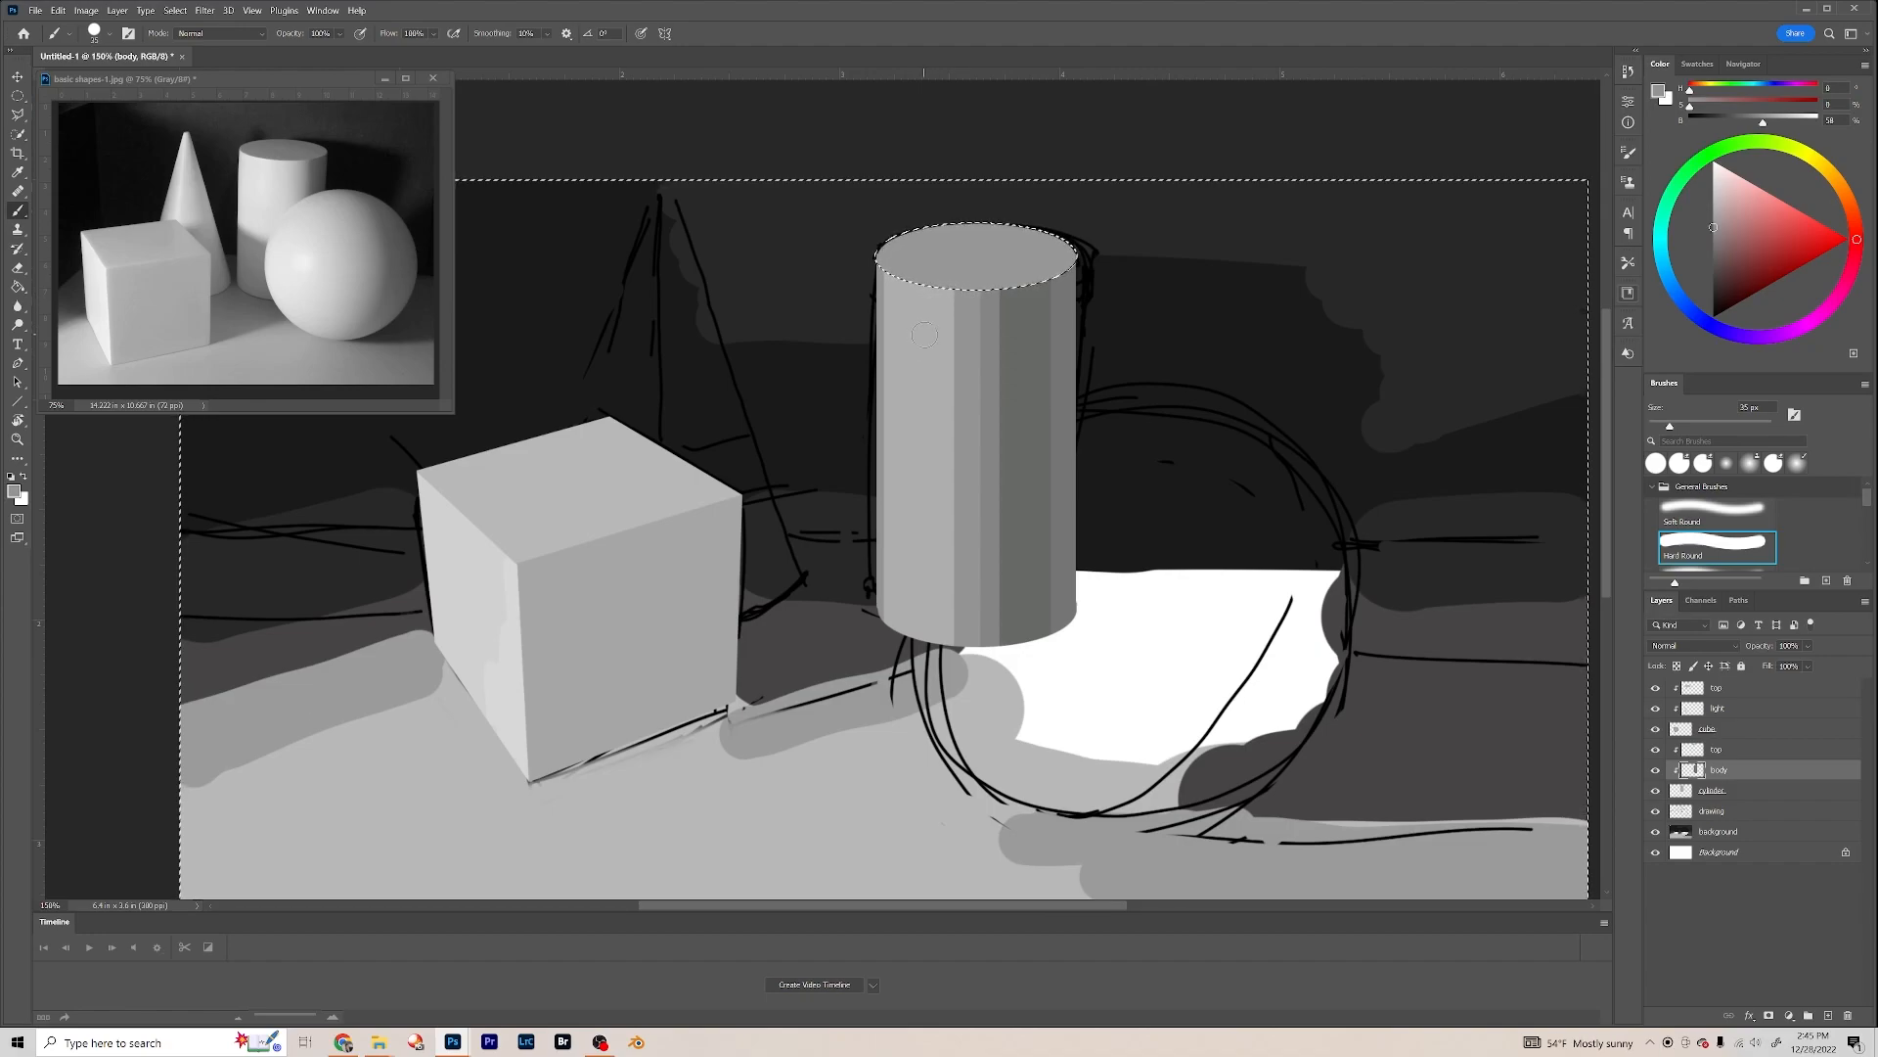
Step: Paint a vertical highlight band of 74% brightness near the cylinder's left side with a 50 px brush
key(bracketright)
key(bracketright)
alt+click(920, 308)
click(1713, 199)
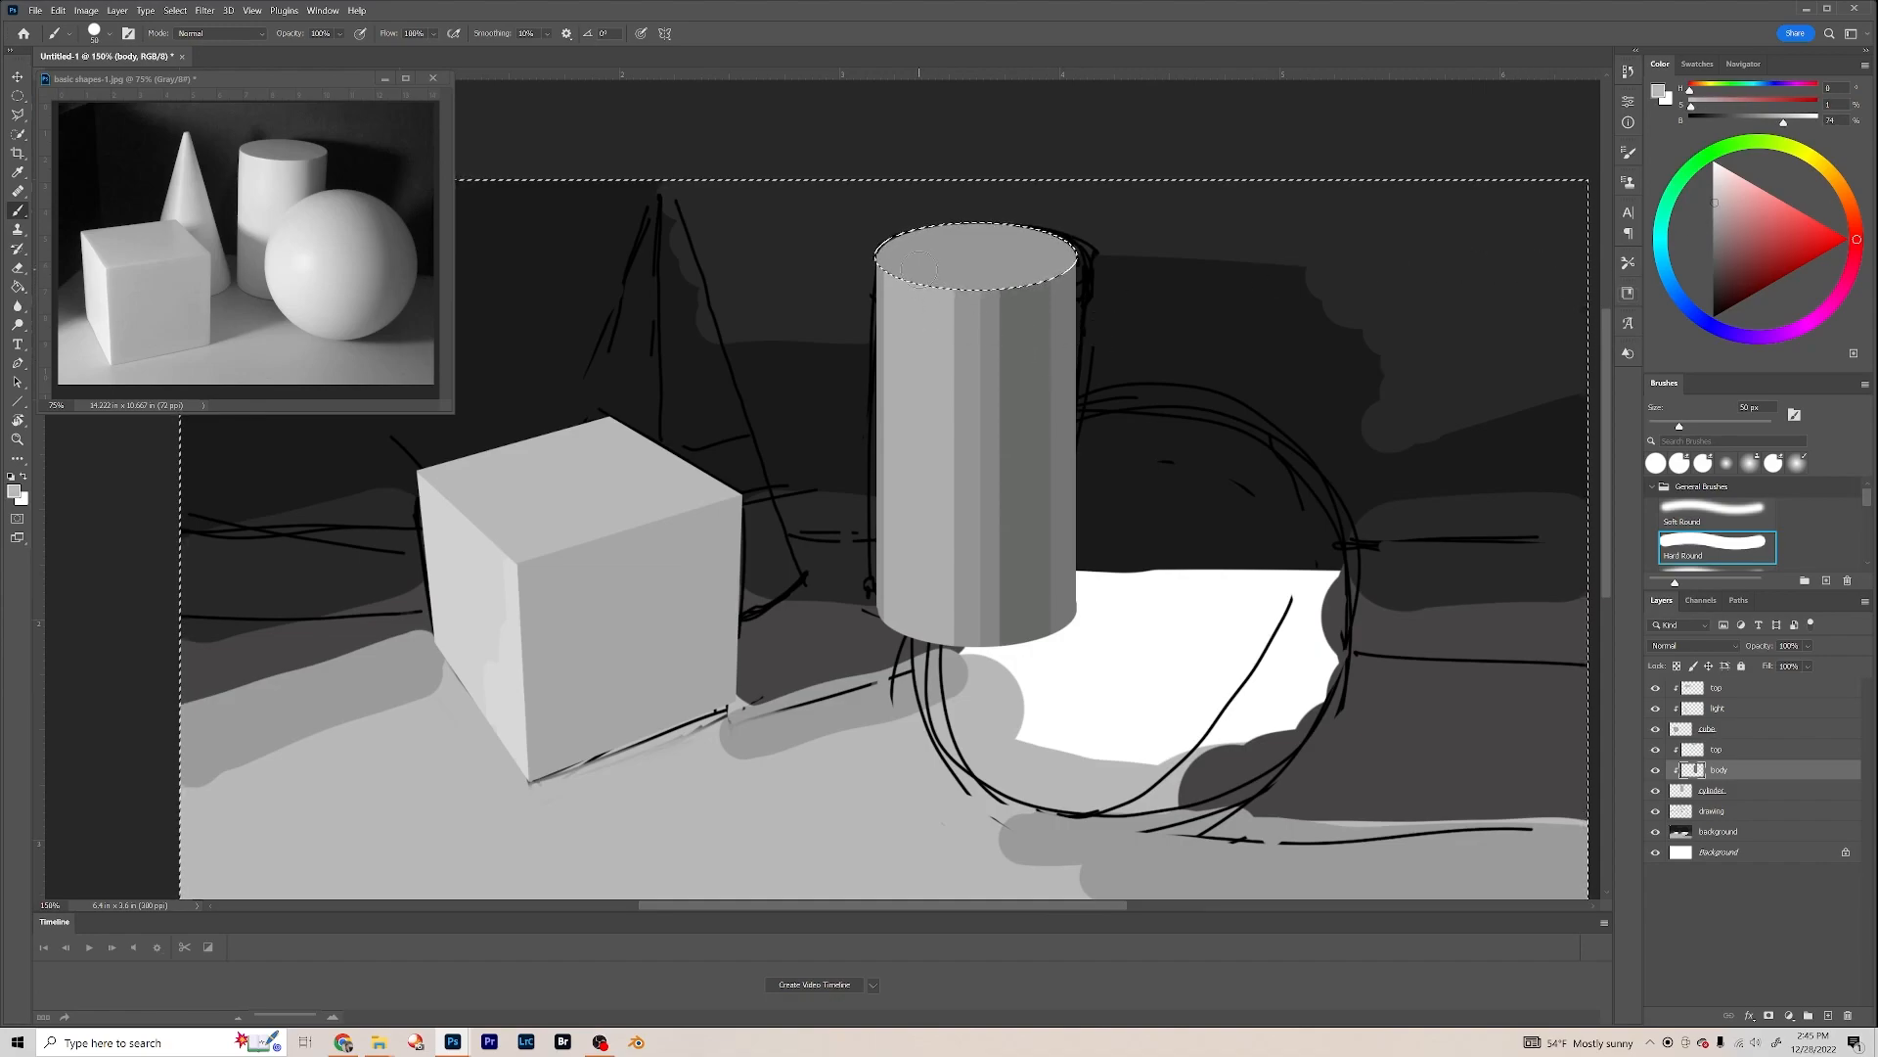
drag(913, 296, 912, 641)
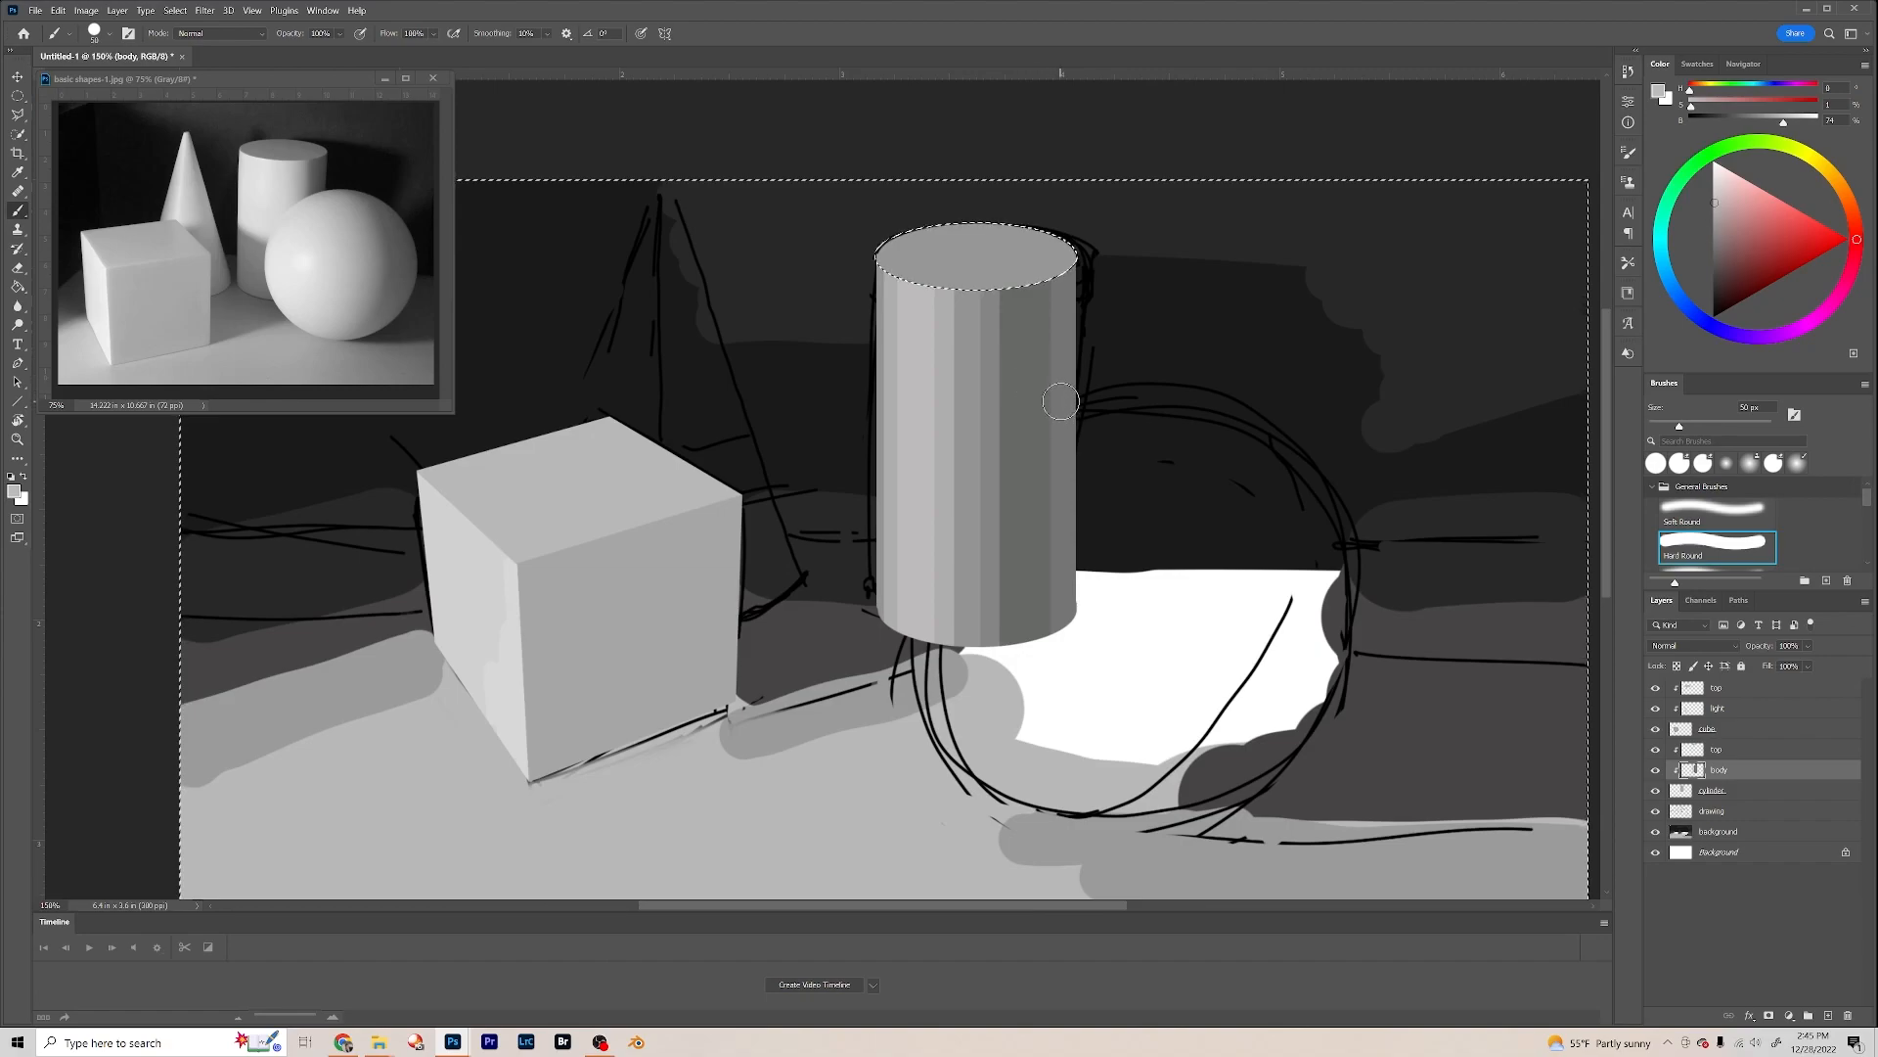
Step: Paint a cast shadow across the lower lit part of the cylinder using the 46% grey sampled from its right edge
key(alt)
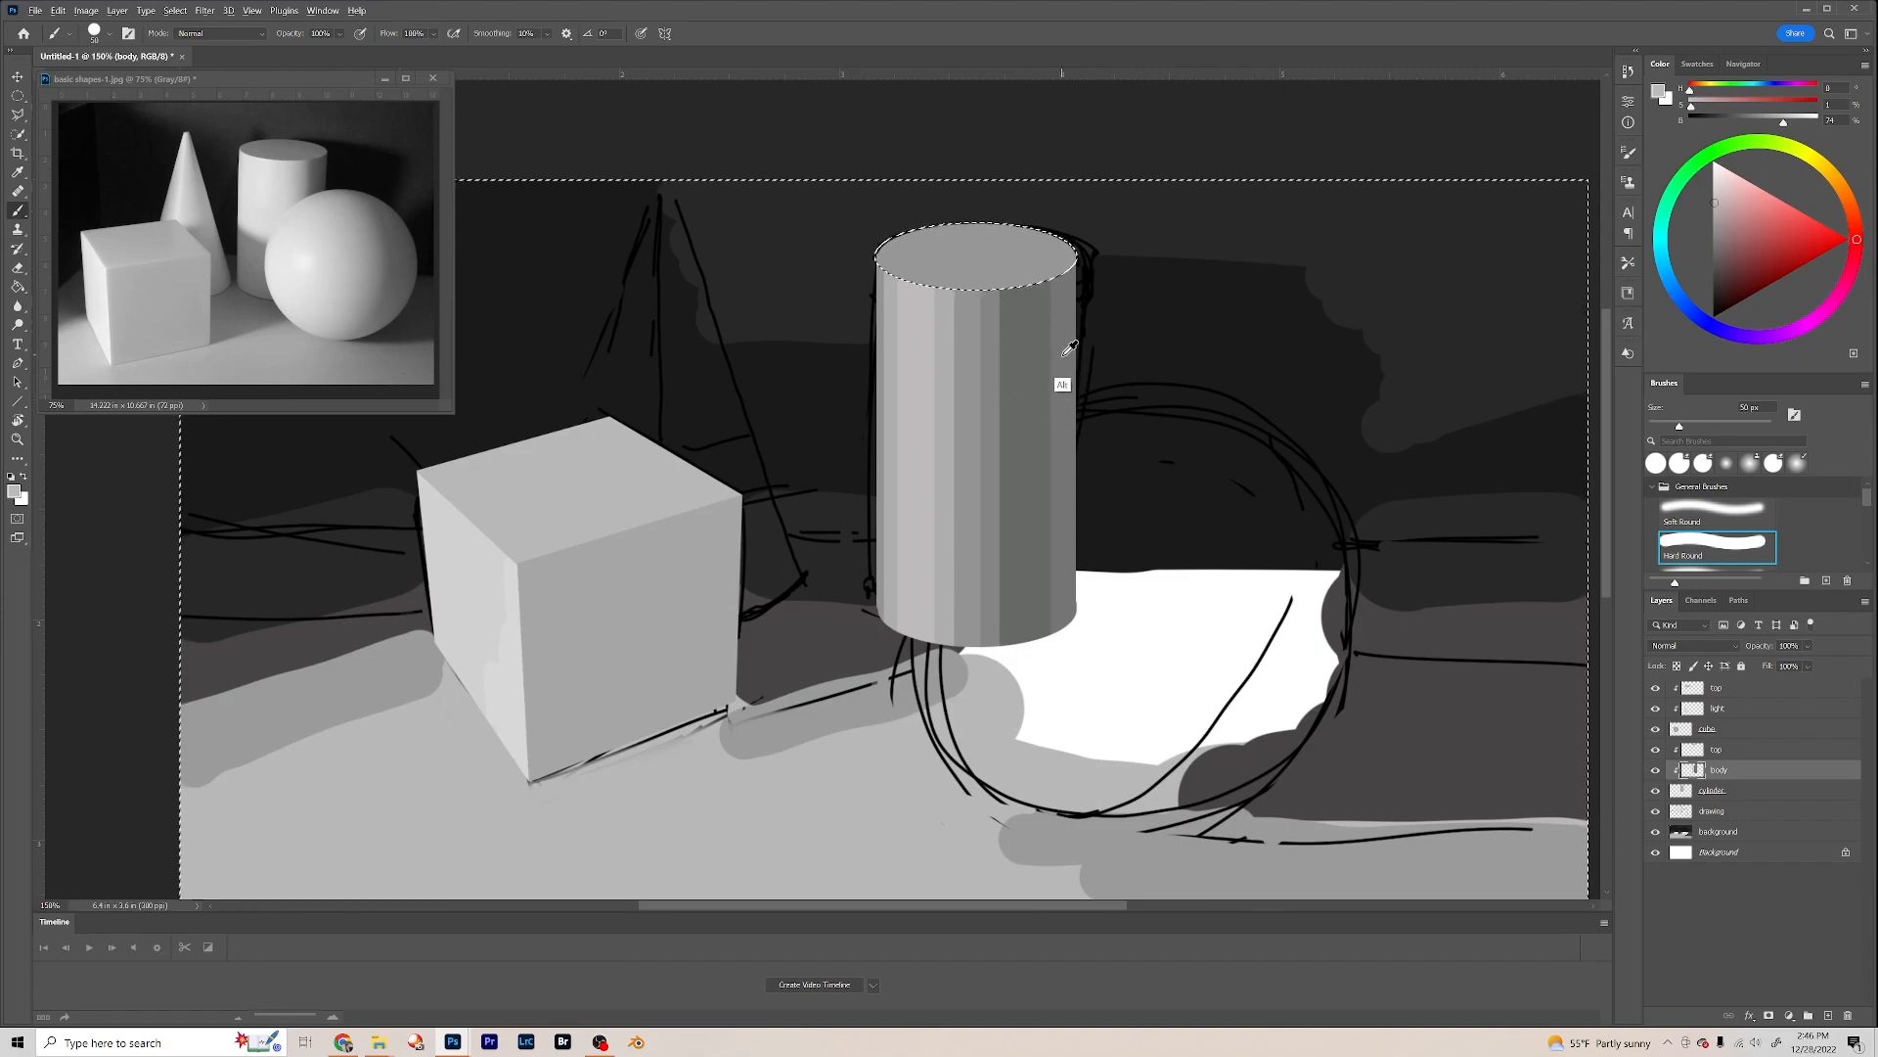
alt+click(1070, 349)
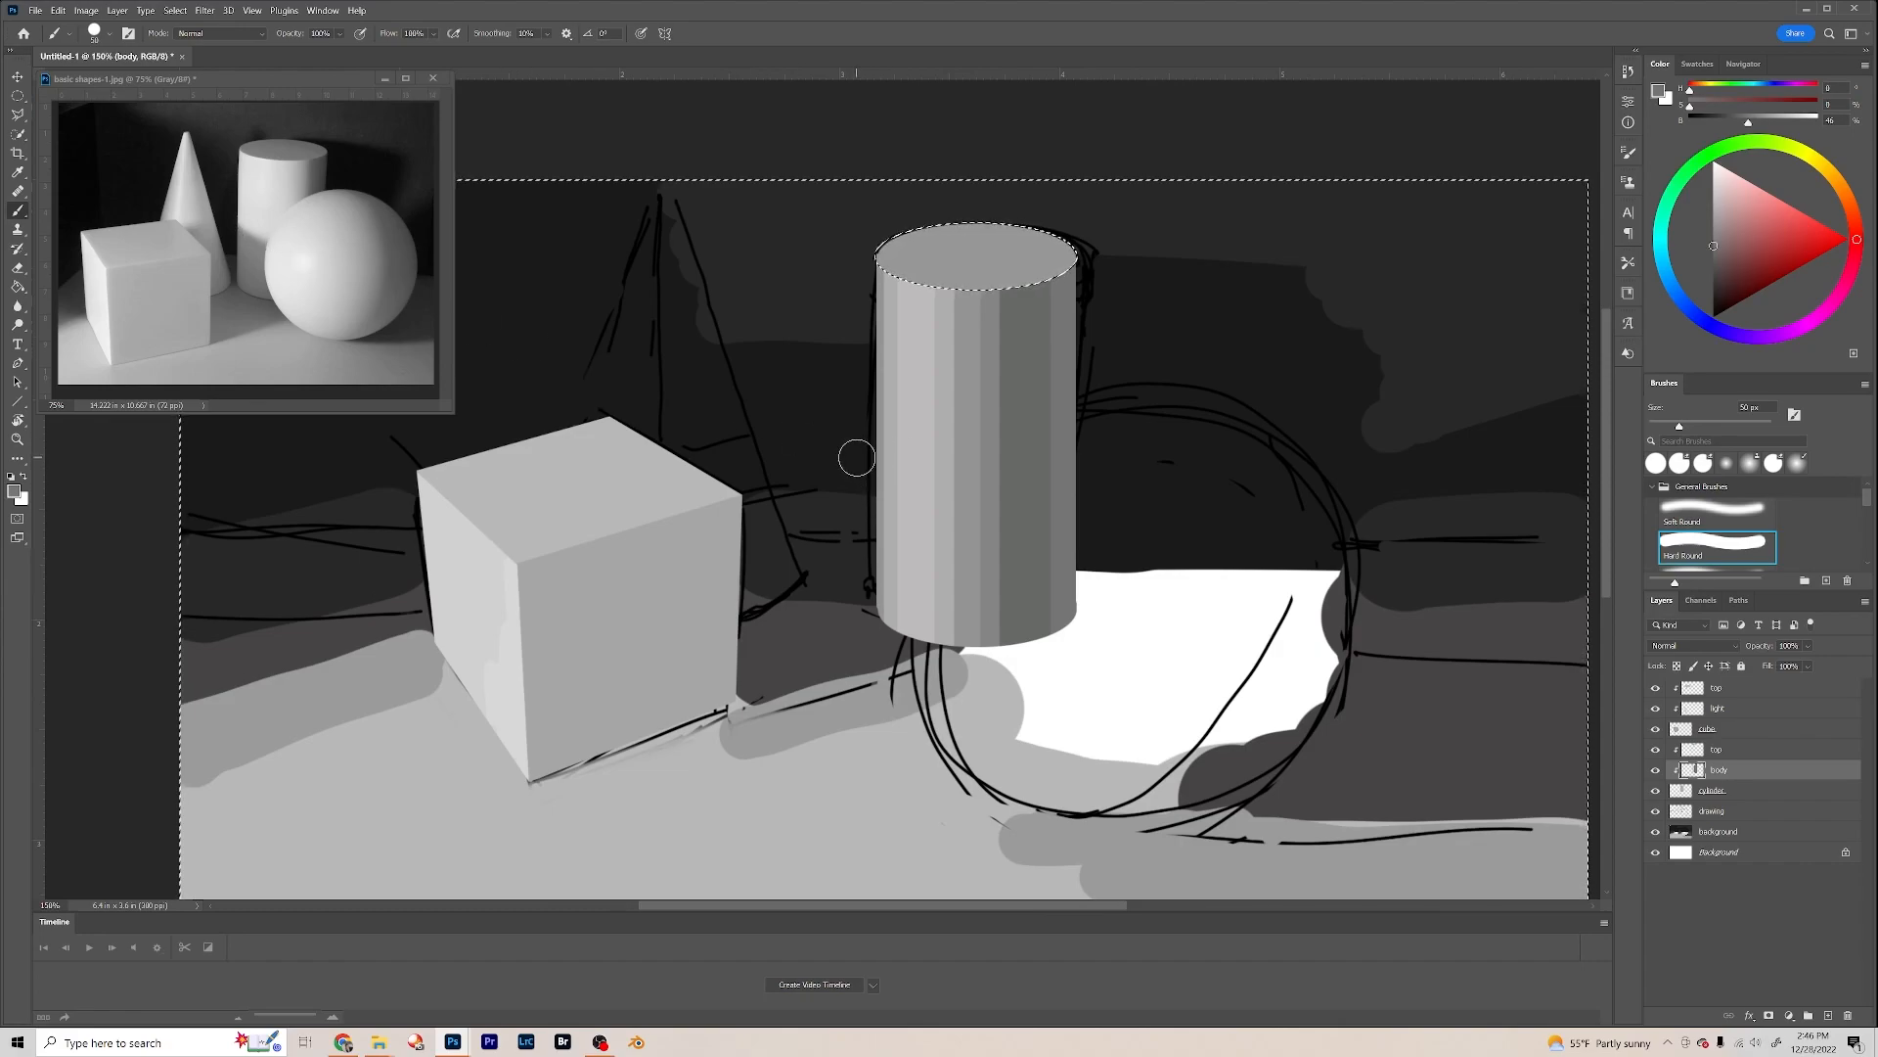
mouse_move(851, 453)
mouse_down()
mouse_move(897, 497)
mouse_move(1016, 503)
mouse_move(982, 528)
mouse_move(889, 511)
mouse_move(1000, 547)
mouse_move(911, 564)
mouse_move(873, 535)
mouse_move(999, 568)
mouse_move(923, 583)
mouse_move(880, 565)
mouse_move(958, 609)
mouse_move(1008, 597)
mouse_move(921, 609)
mouse_move(885, 588)
mouse_move(957, 628)
mouse_move(1007, 620)
mouse_move(882, 616)
mouse_move(994, 627)
mouse_up()
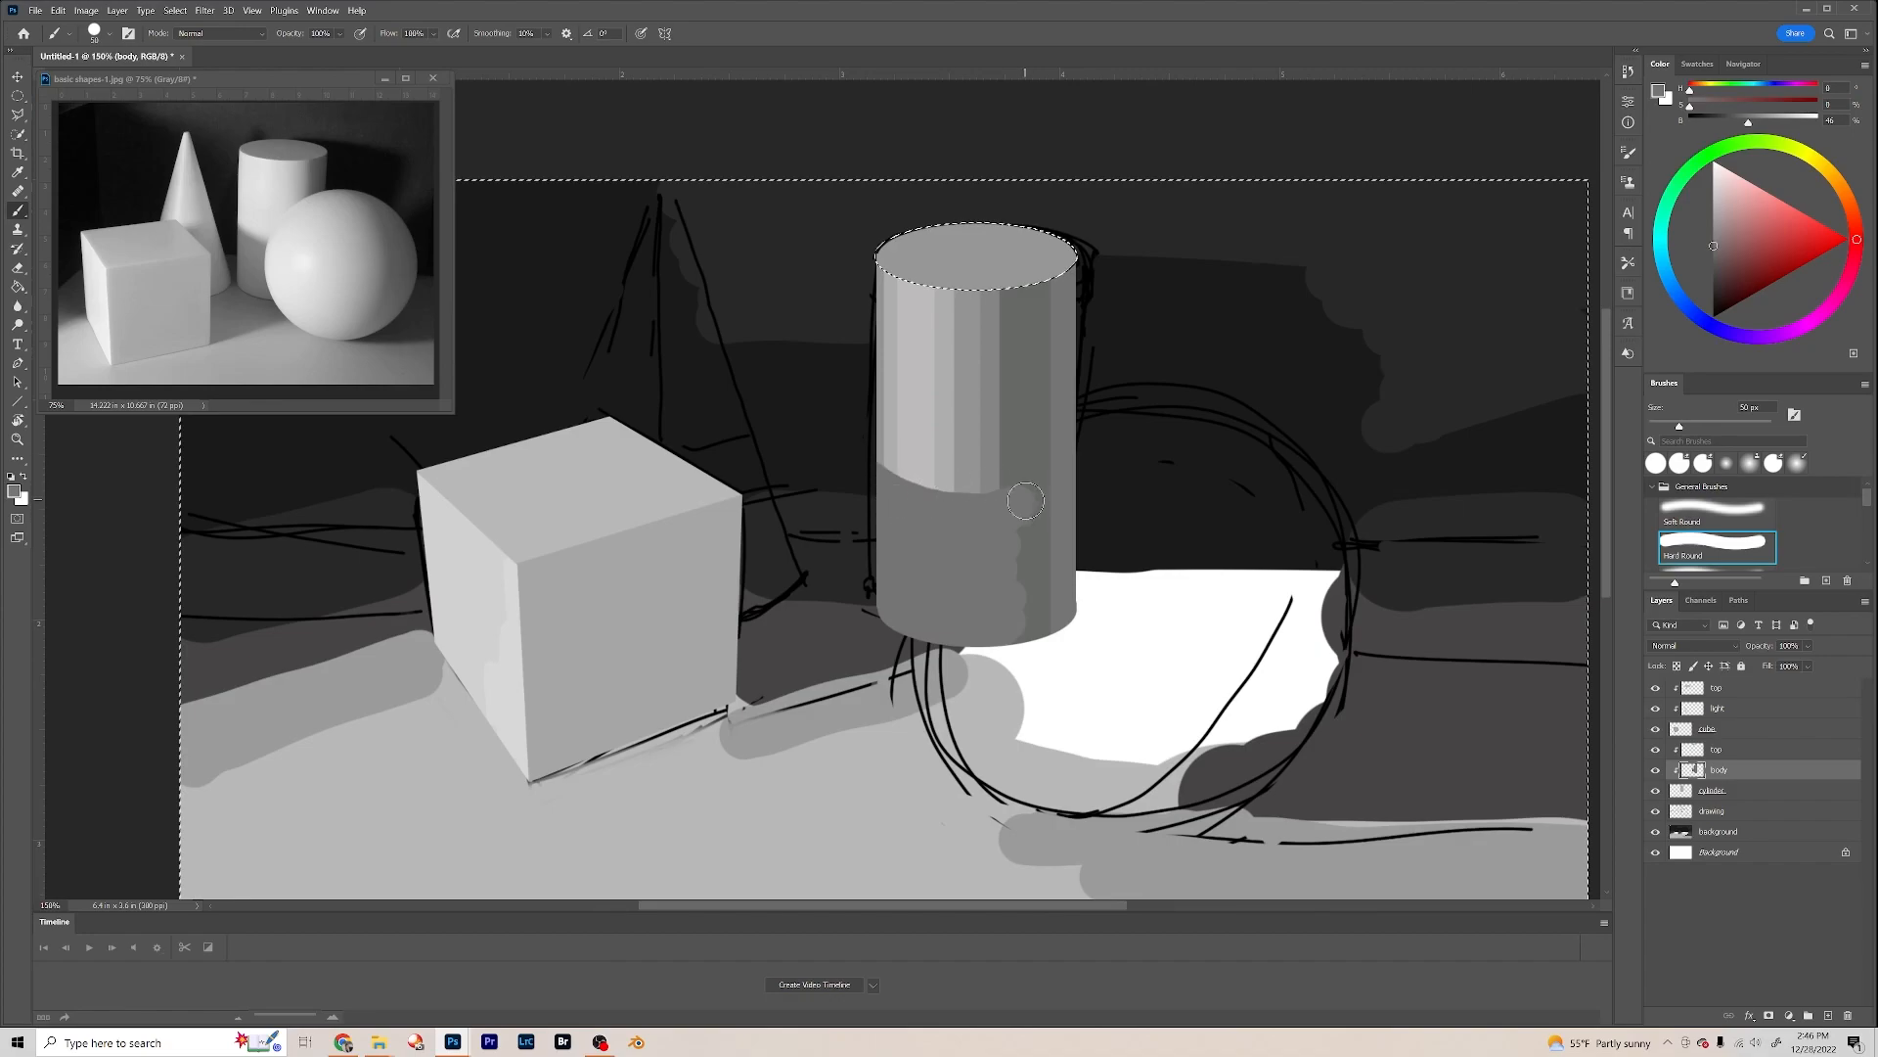
Step: Line the upper edge of the cast shadow with the sampled 52% grey using a 30 px brush
alt+click(988, 448)
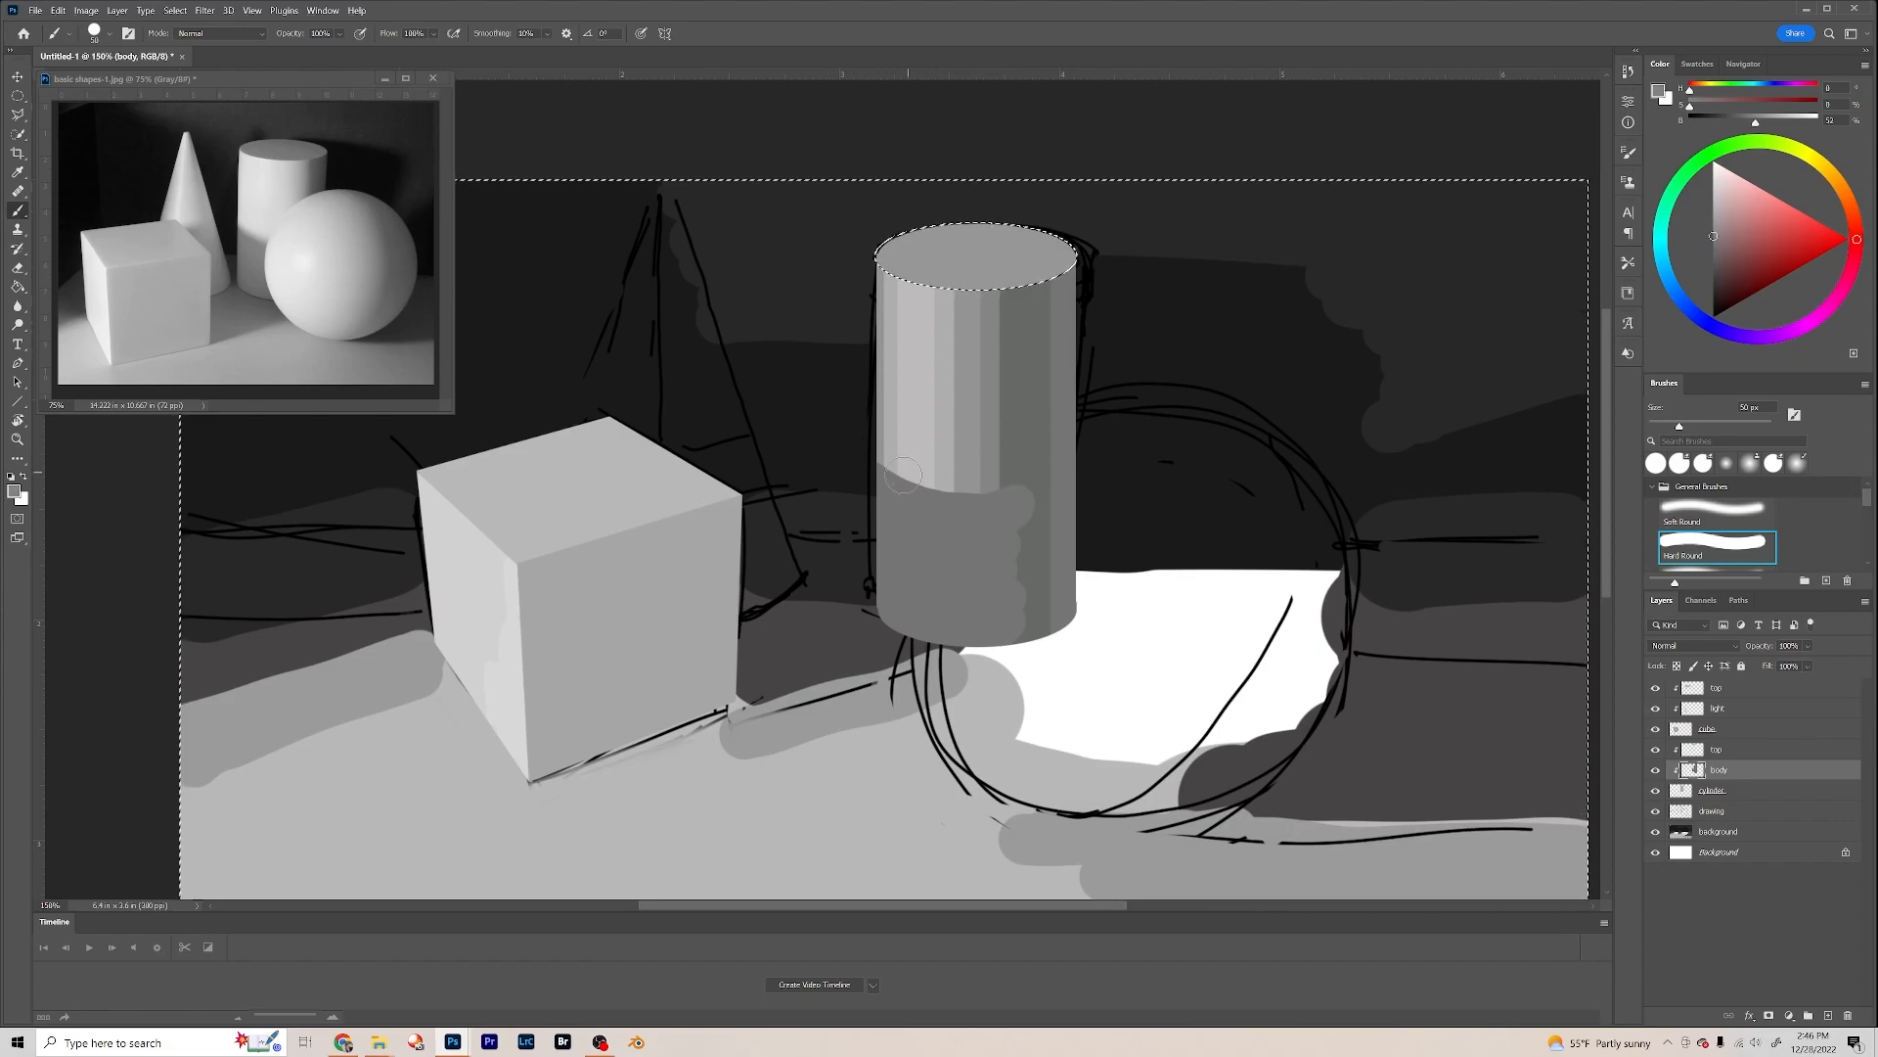
key(bracketleft)
key(bracketleft)
drag(912, 482, 1017, 488)
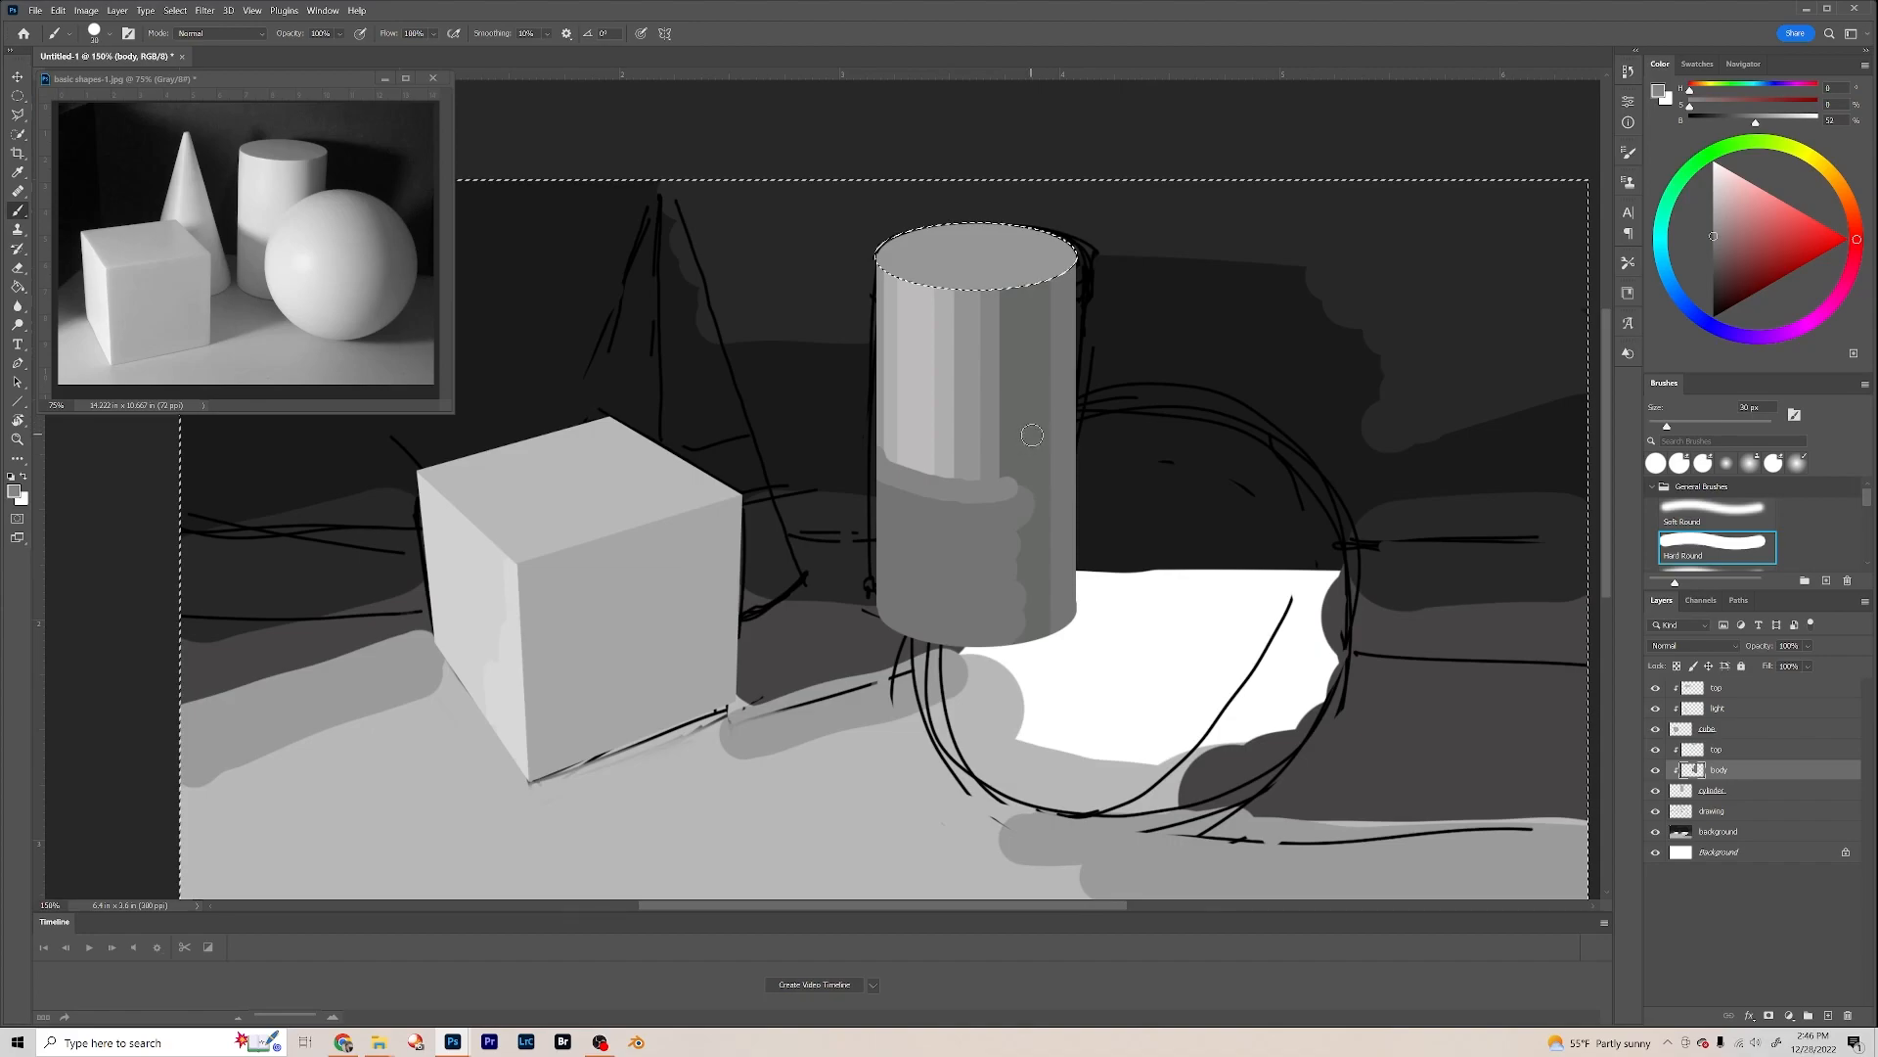
Step: Repaint the core-shadow band down through the cast shadow with its sampled dark grey, and clear the selection
alt+click(1025, 456)
mouse_move(1018, 462)
mouse_down()
mouse_move(1024, 632)
mouse_move(1017, 504)
mouse_move(1019, 546)
mouse_up()
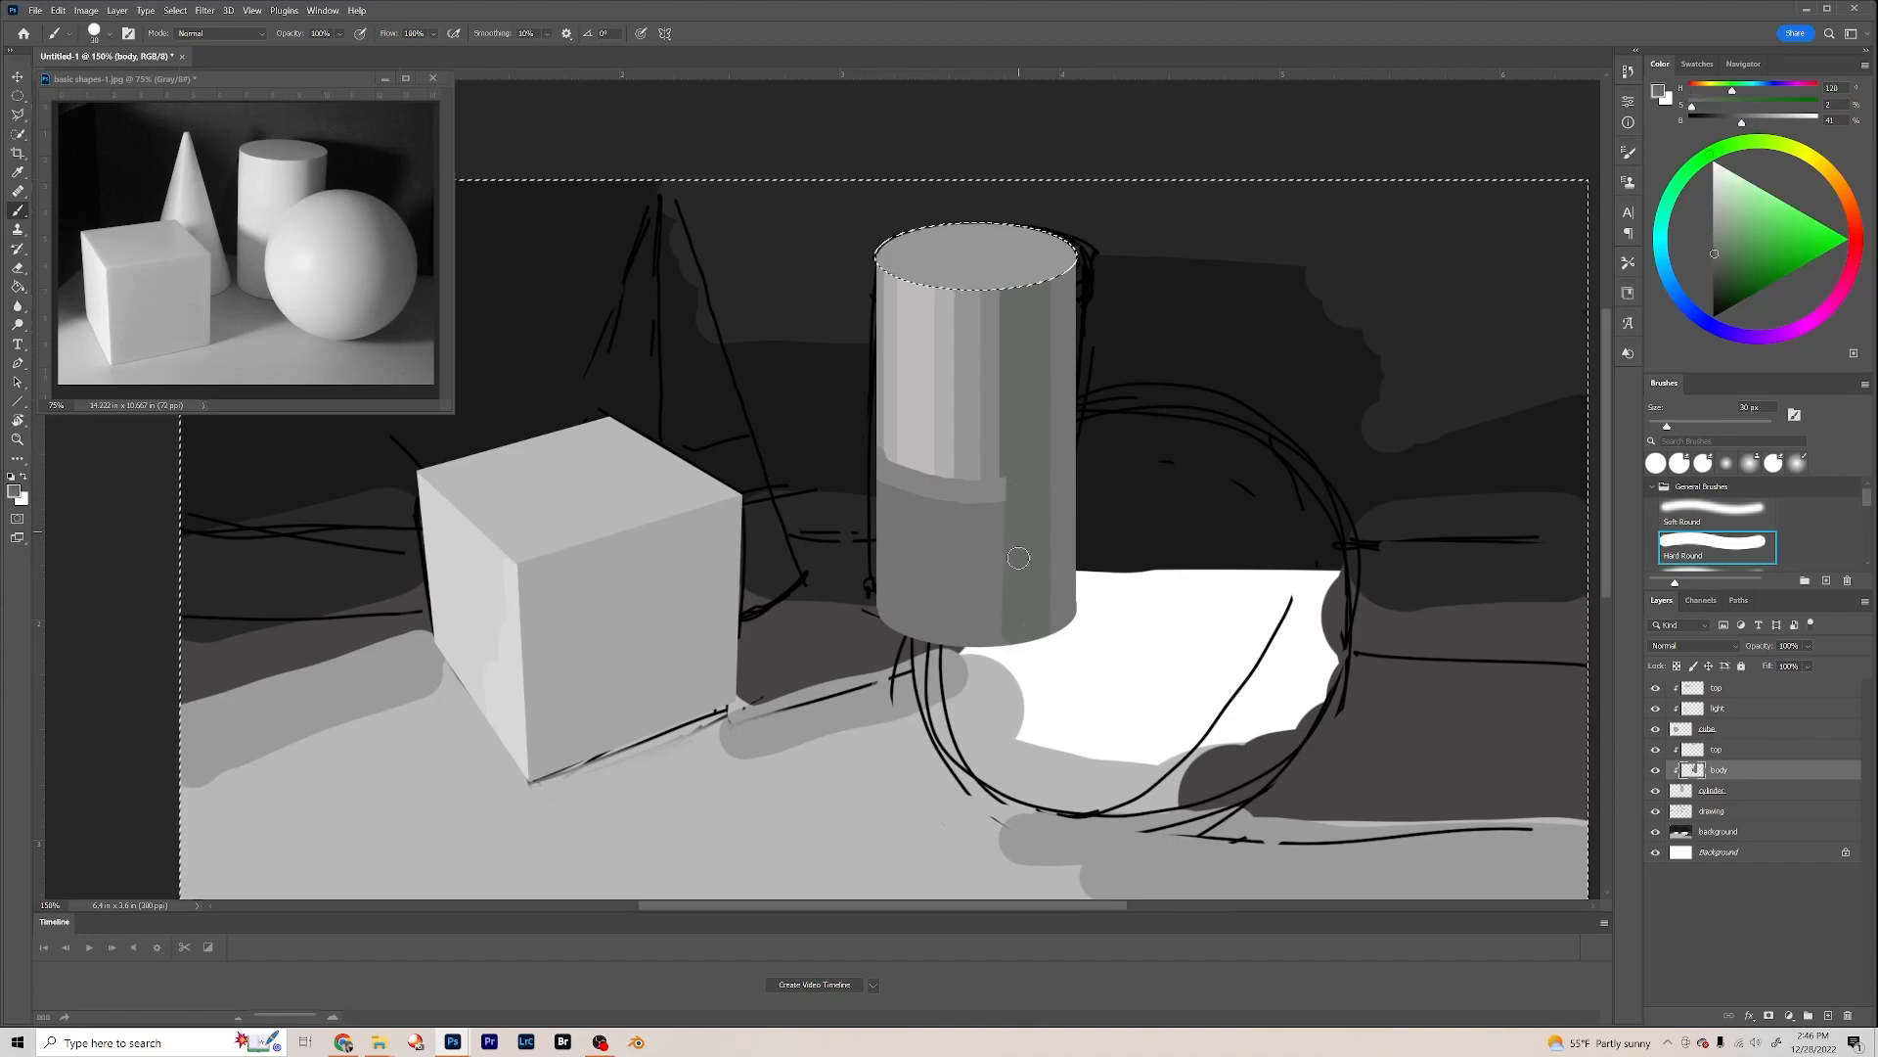
drag(1012, 477, 1001, 557)
drag(1010, 573, 1007, 656)
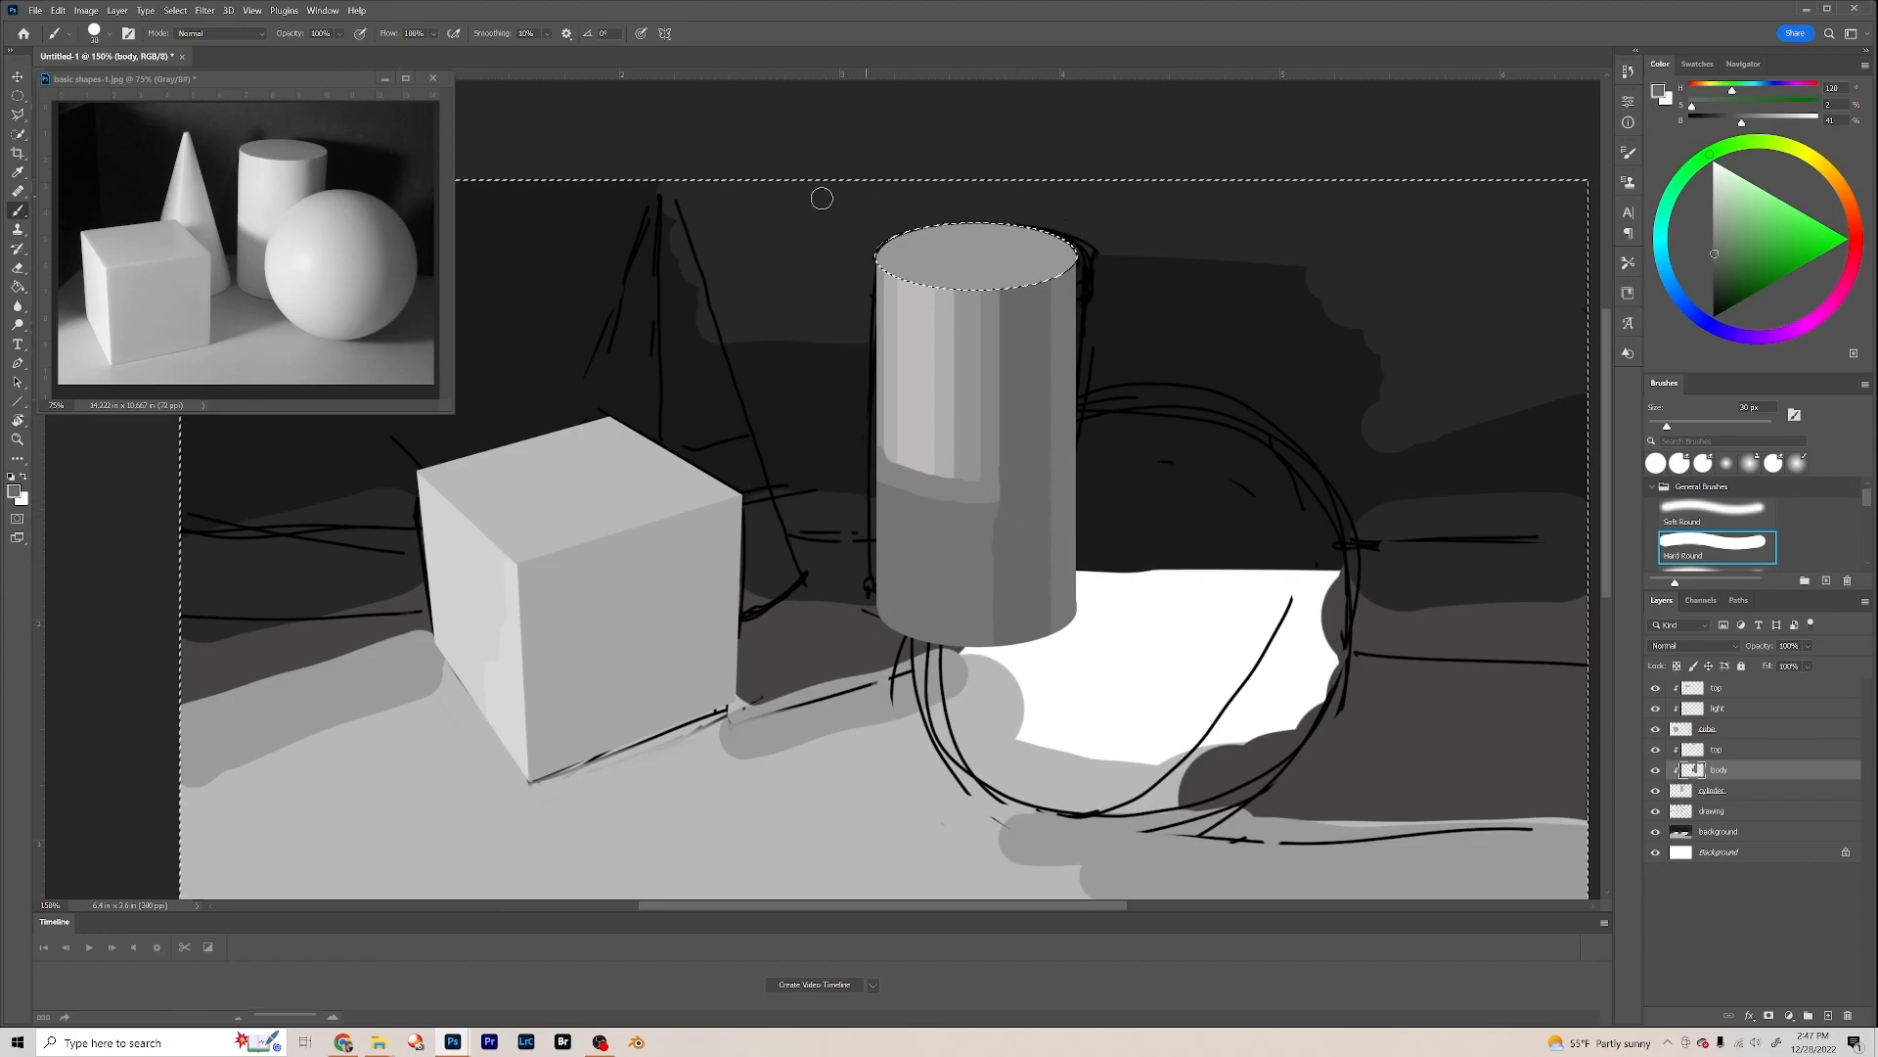
click(175, 10)
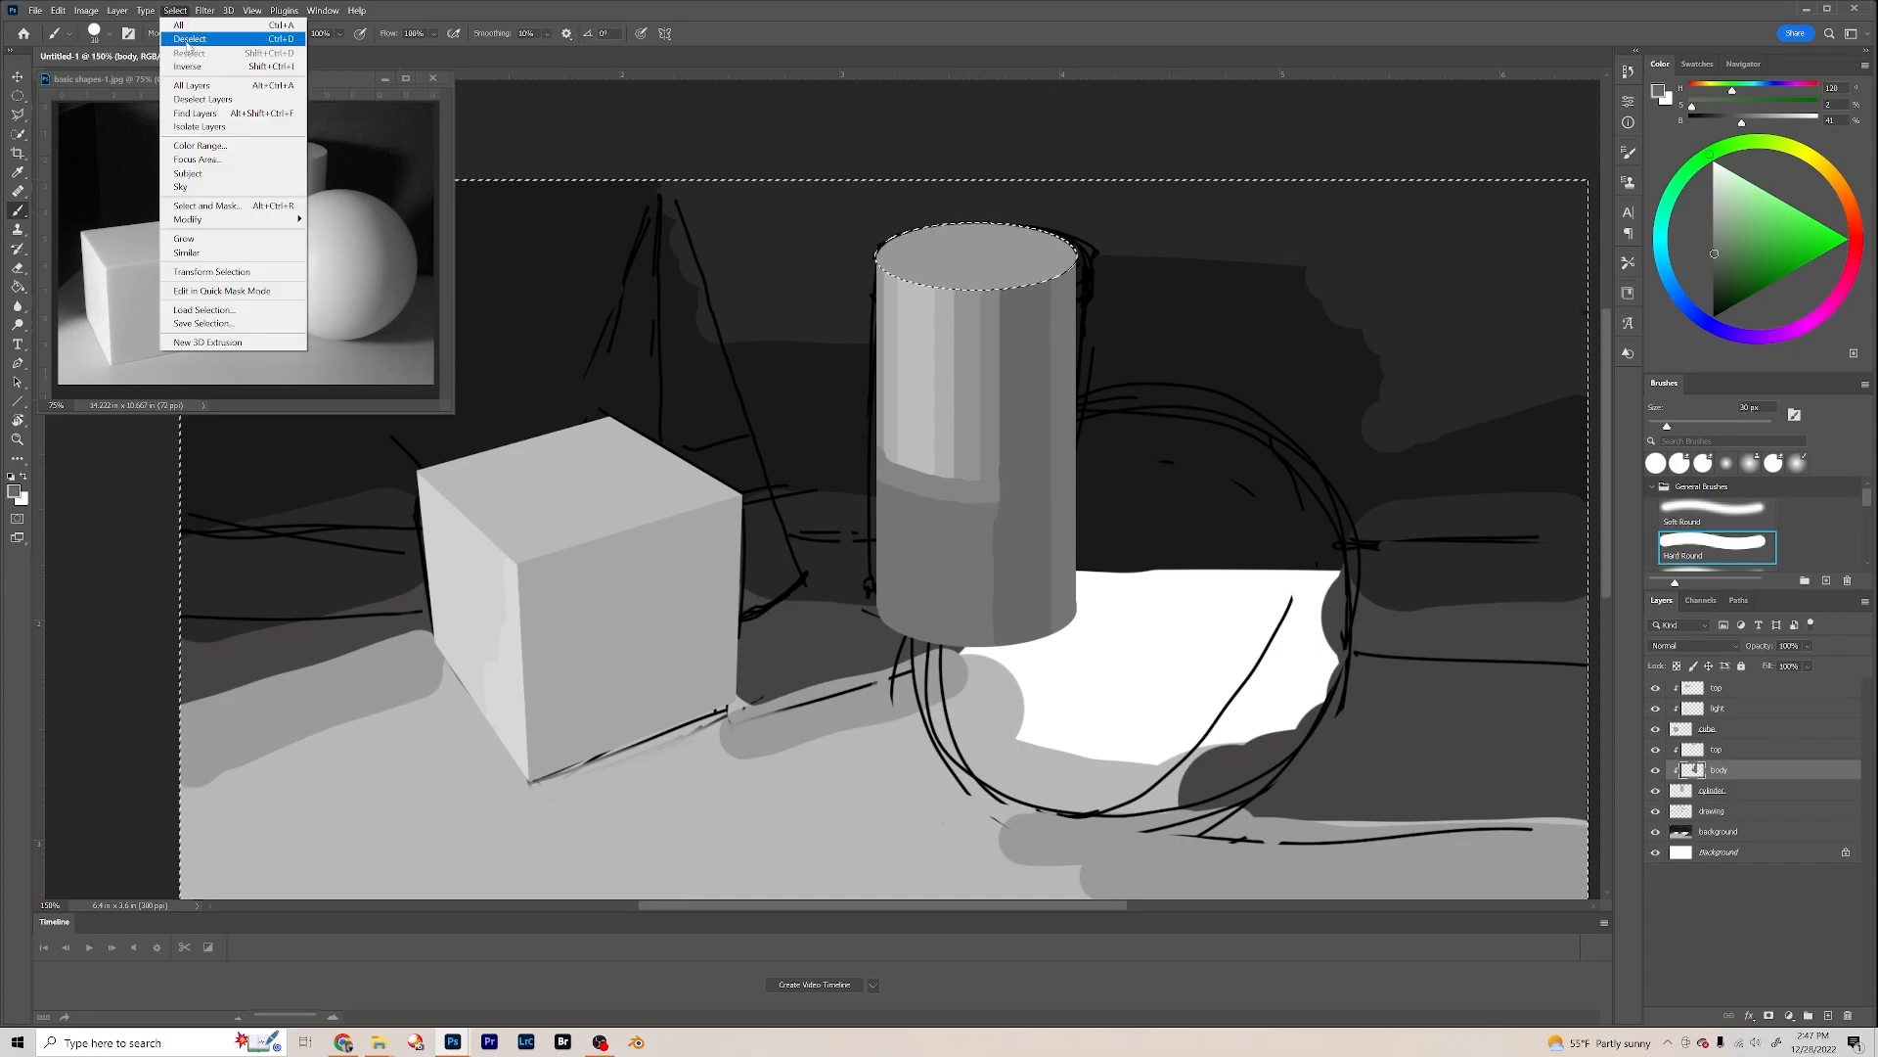
click(196, 38)
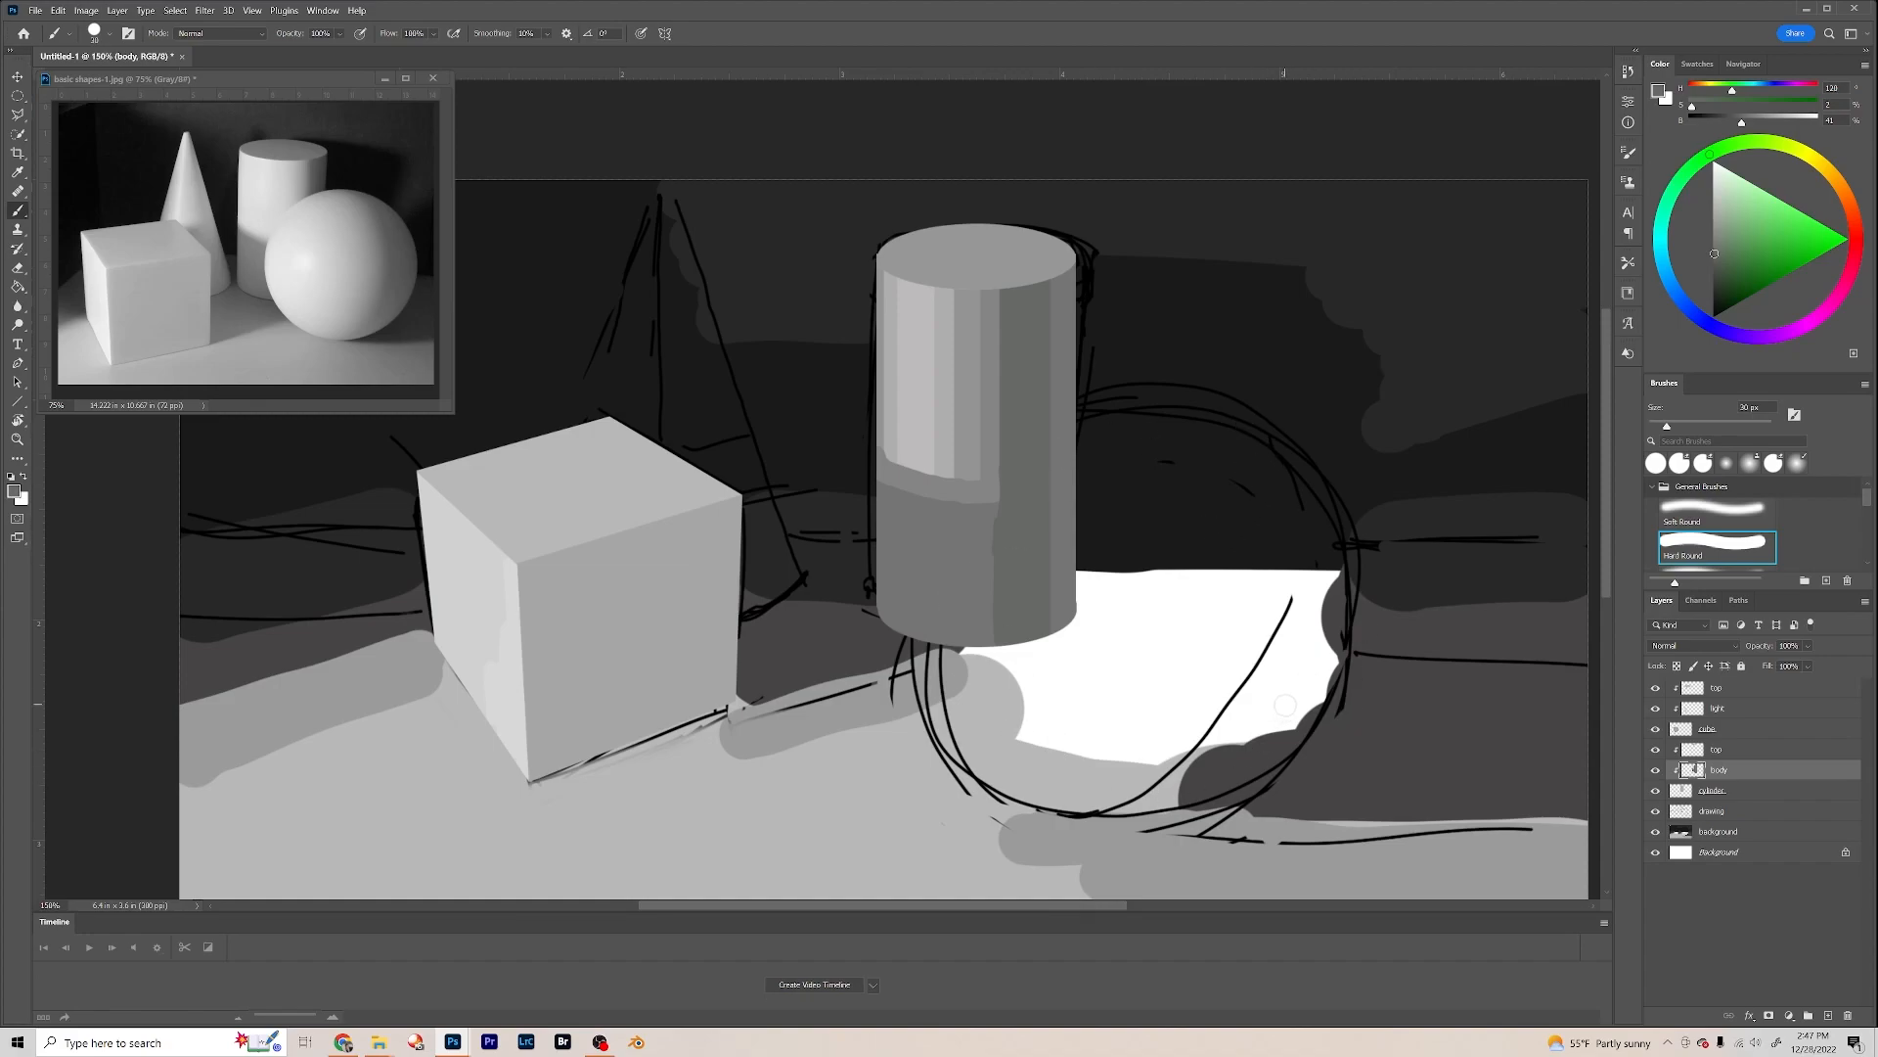
Step: Add a new layer directly above the drawing layer, name it Sphere and make it the active layer
click(1730, 811)
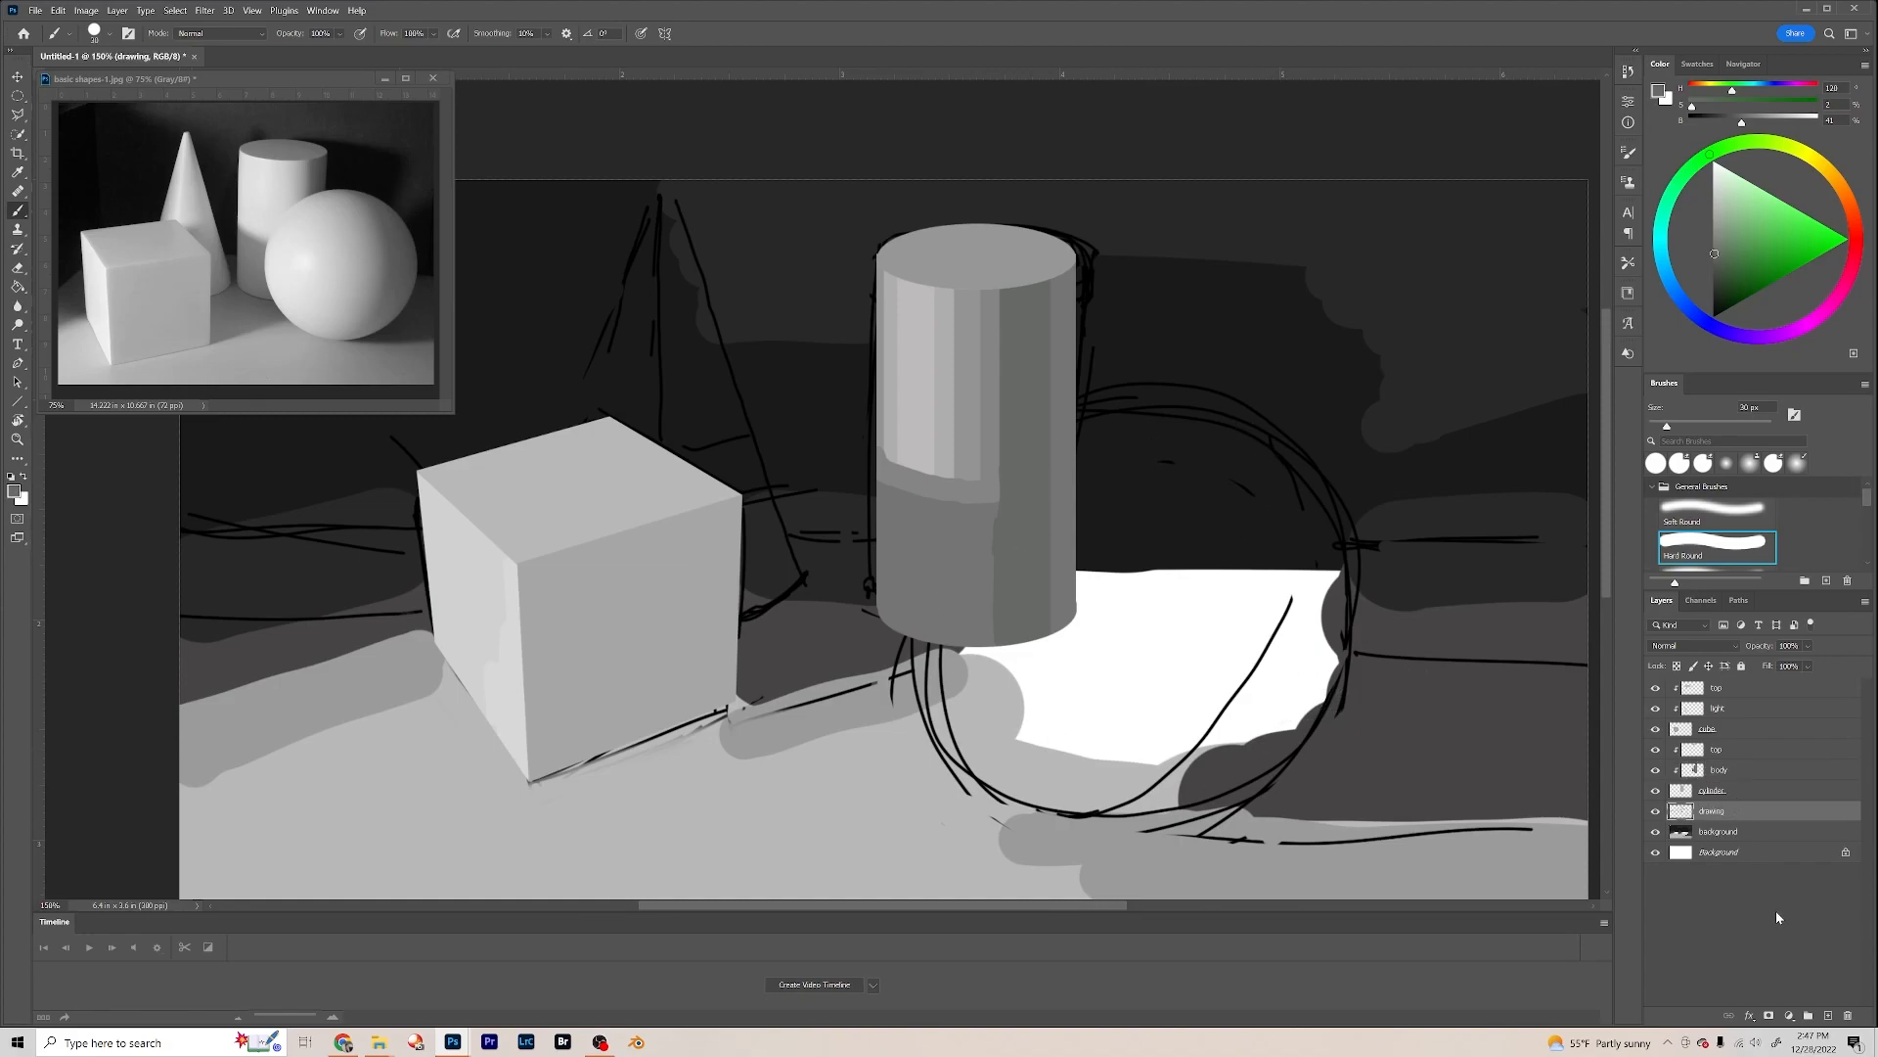
click(1828, 1016)
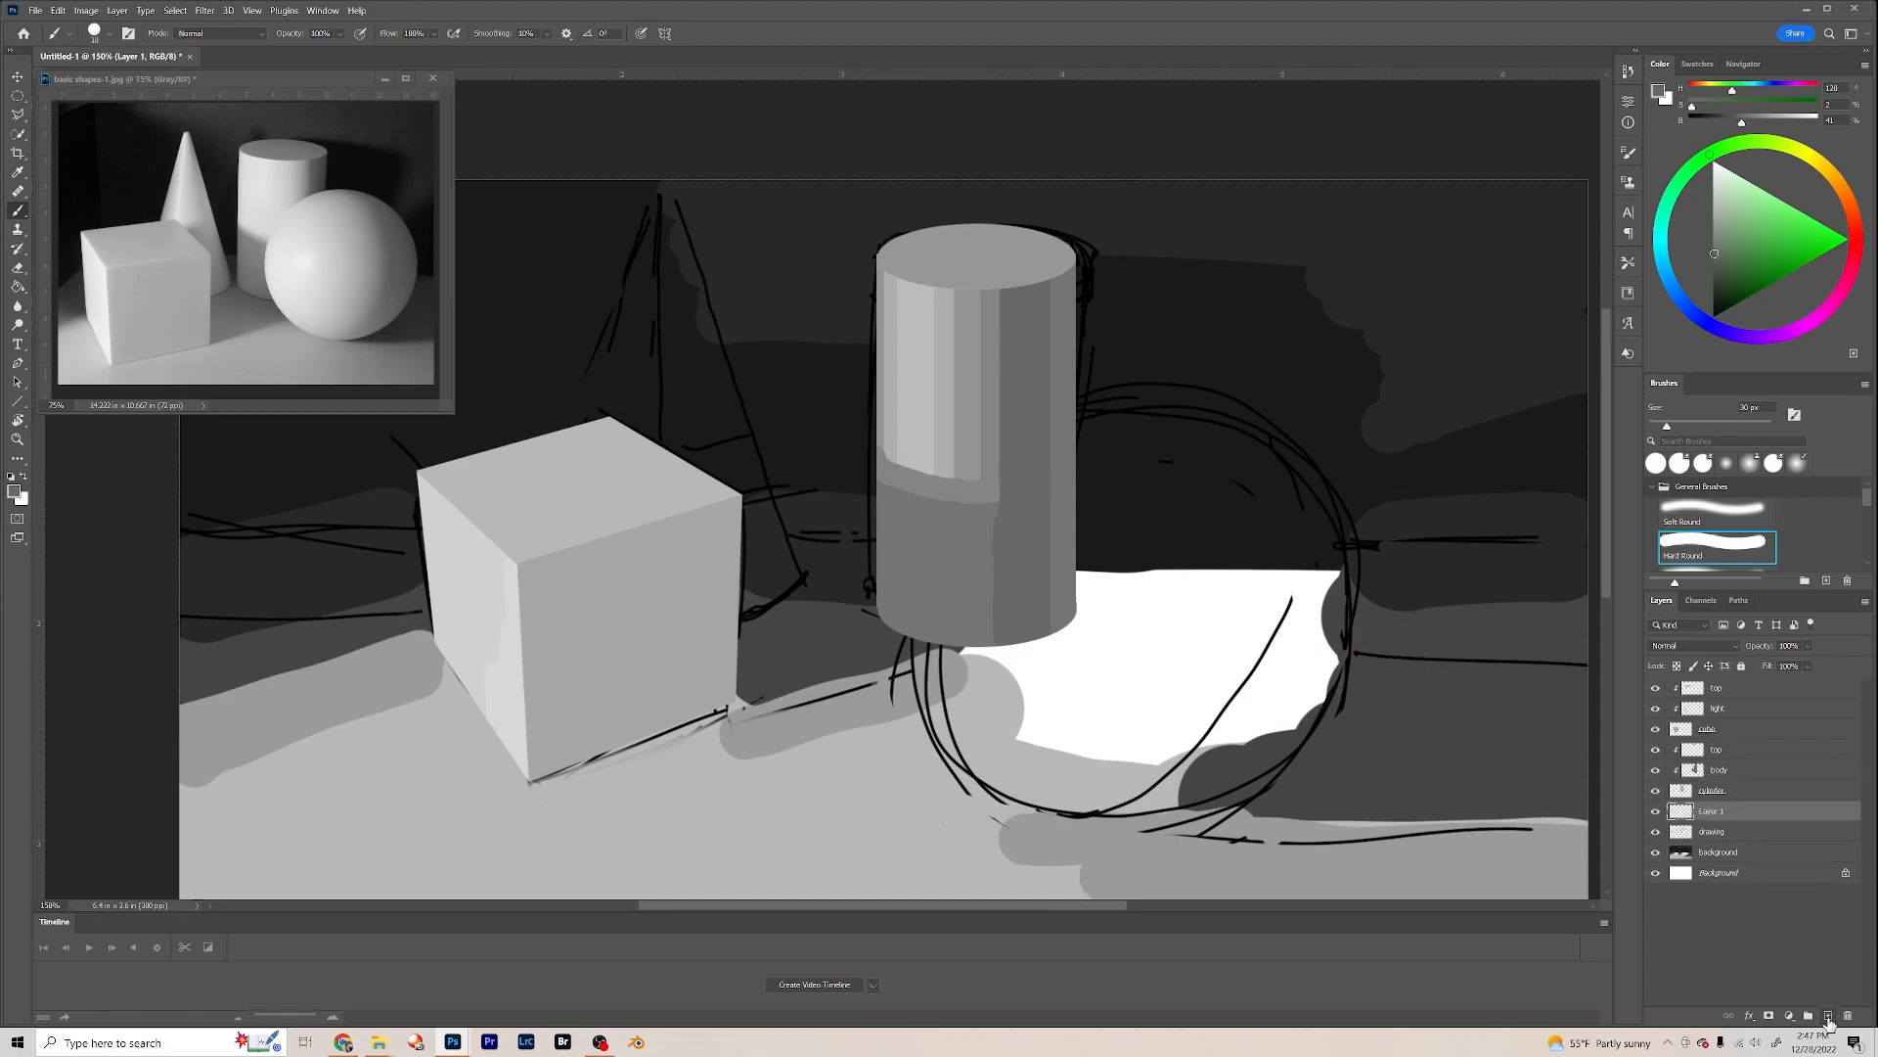
double_click(1713, 813)
click(1755, 945)
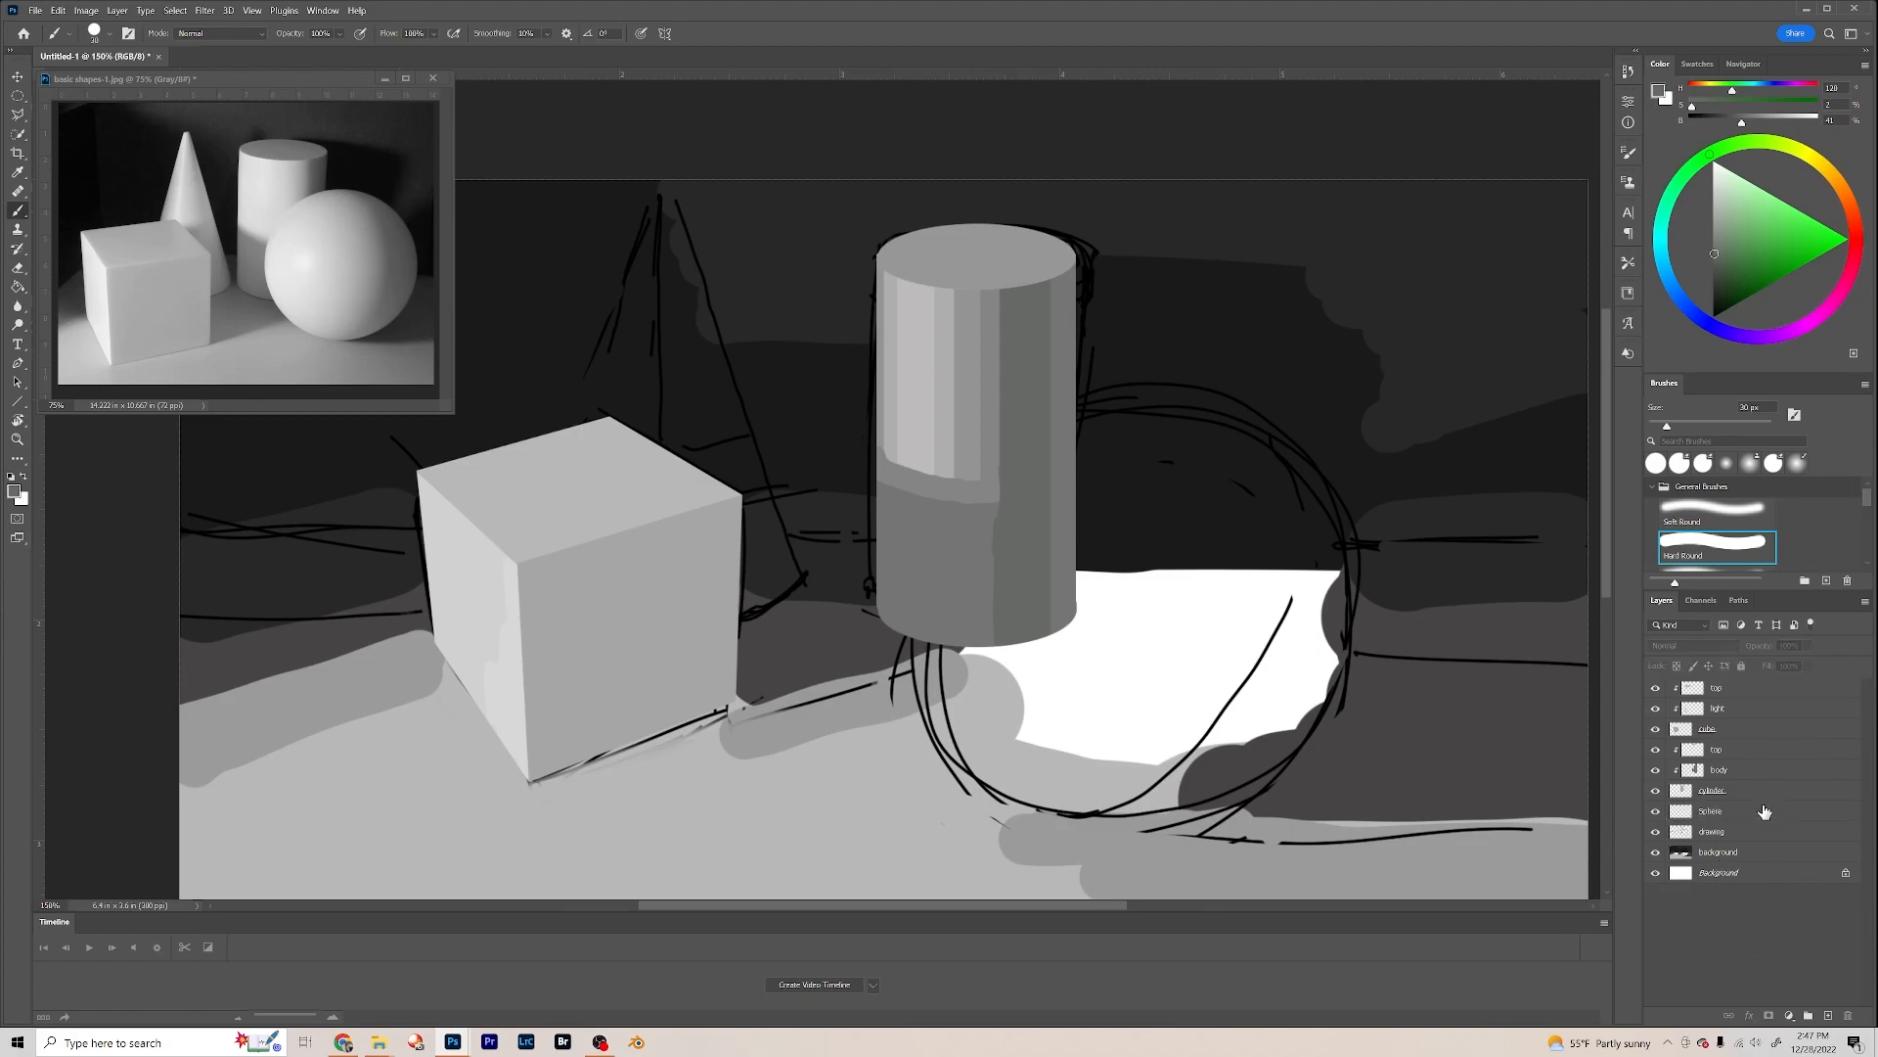
click(1763, 812)
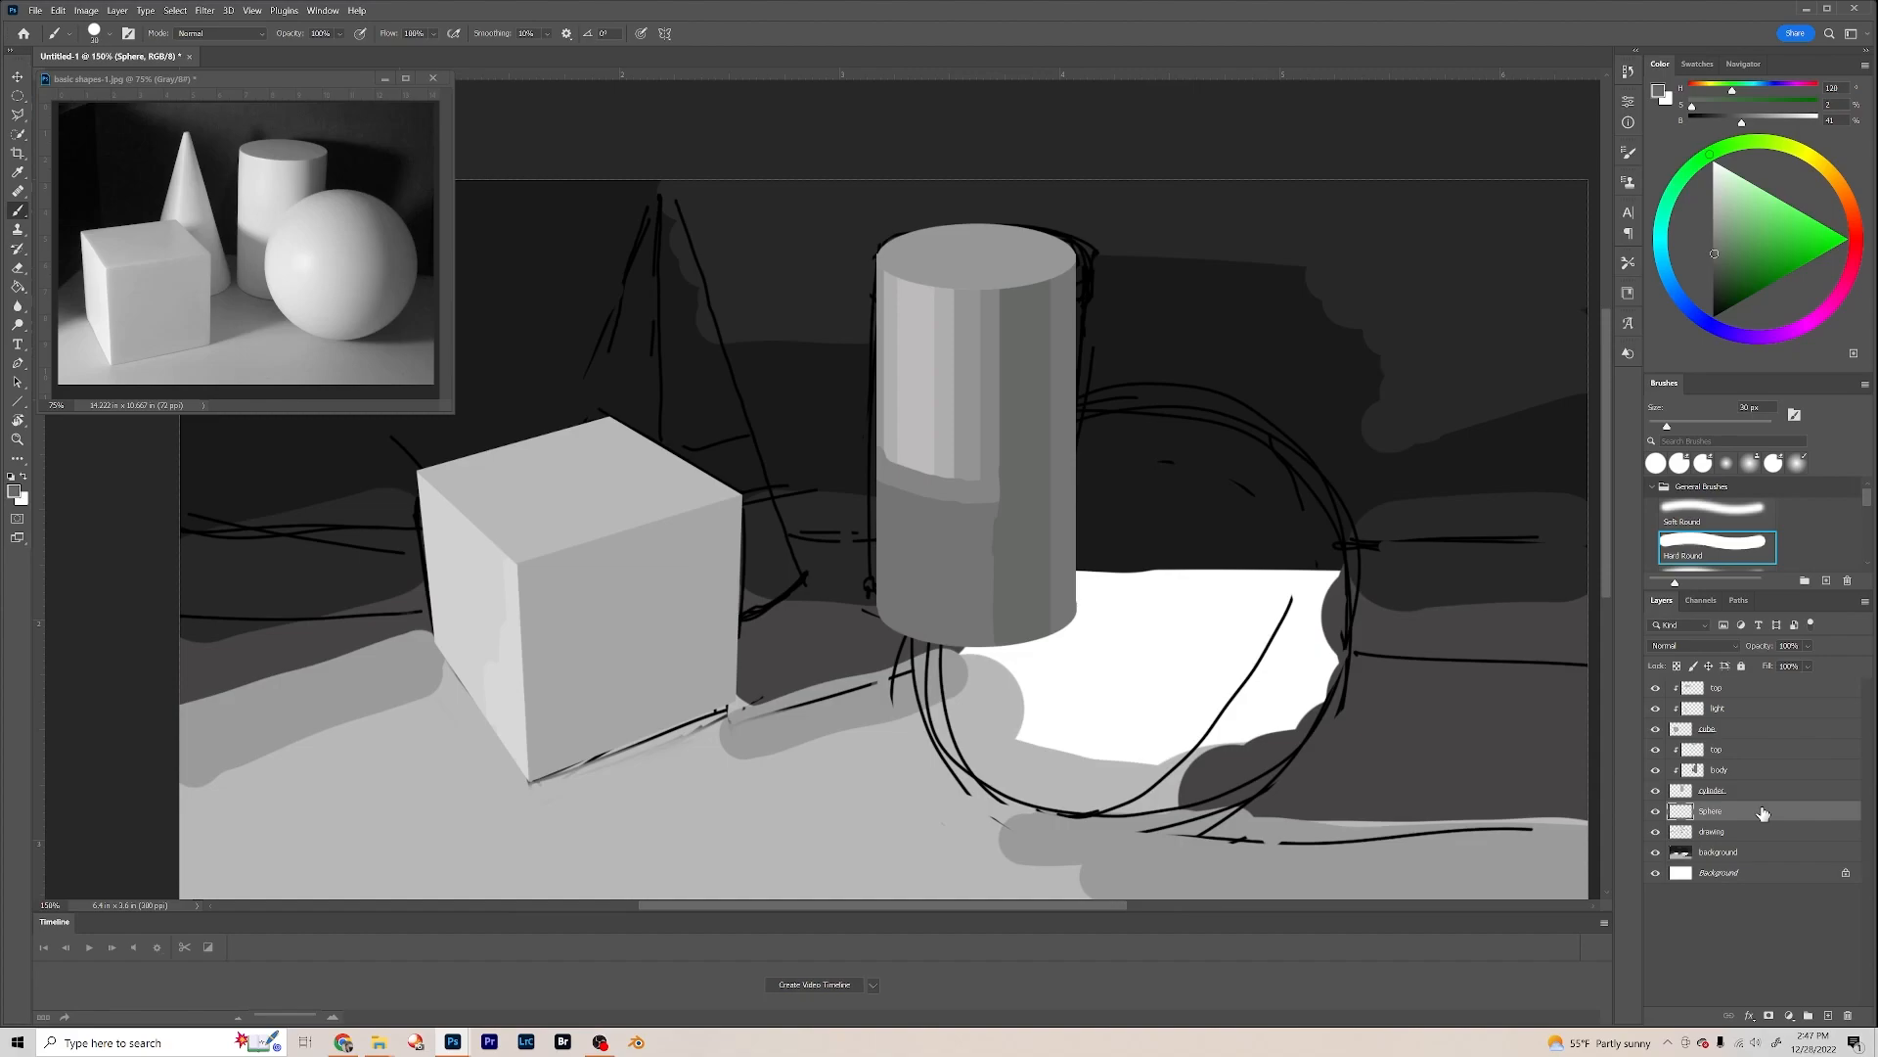
Step: Make a circular marquee selection over the sketched sphere
click(17, 97)
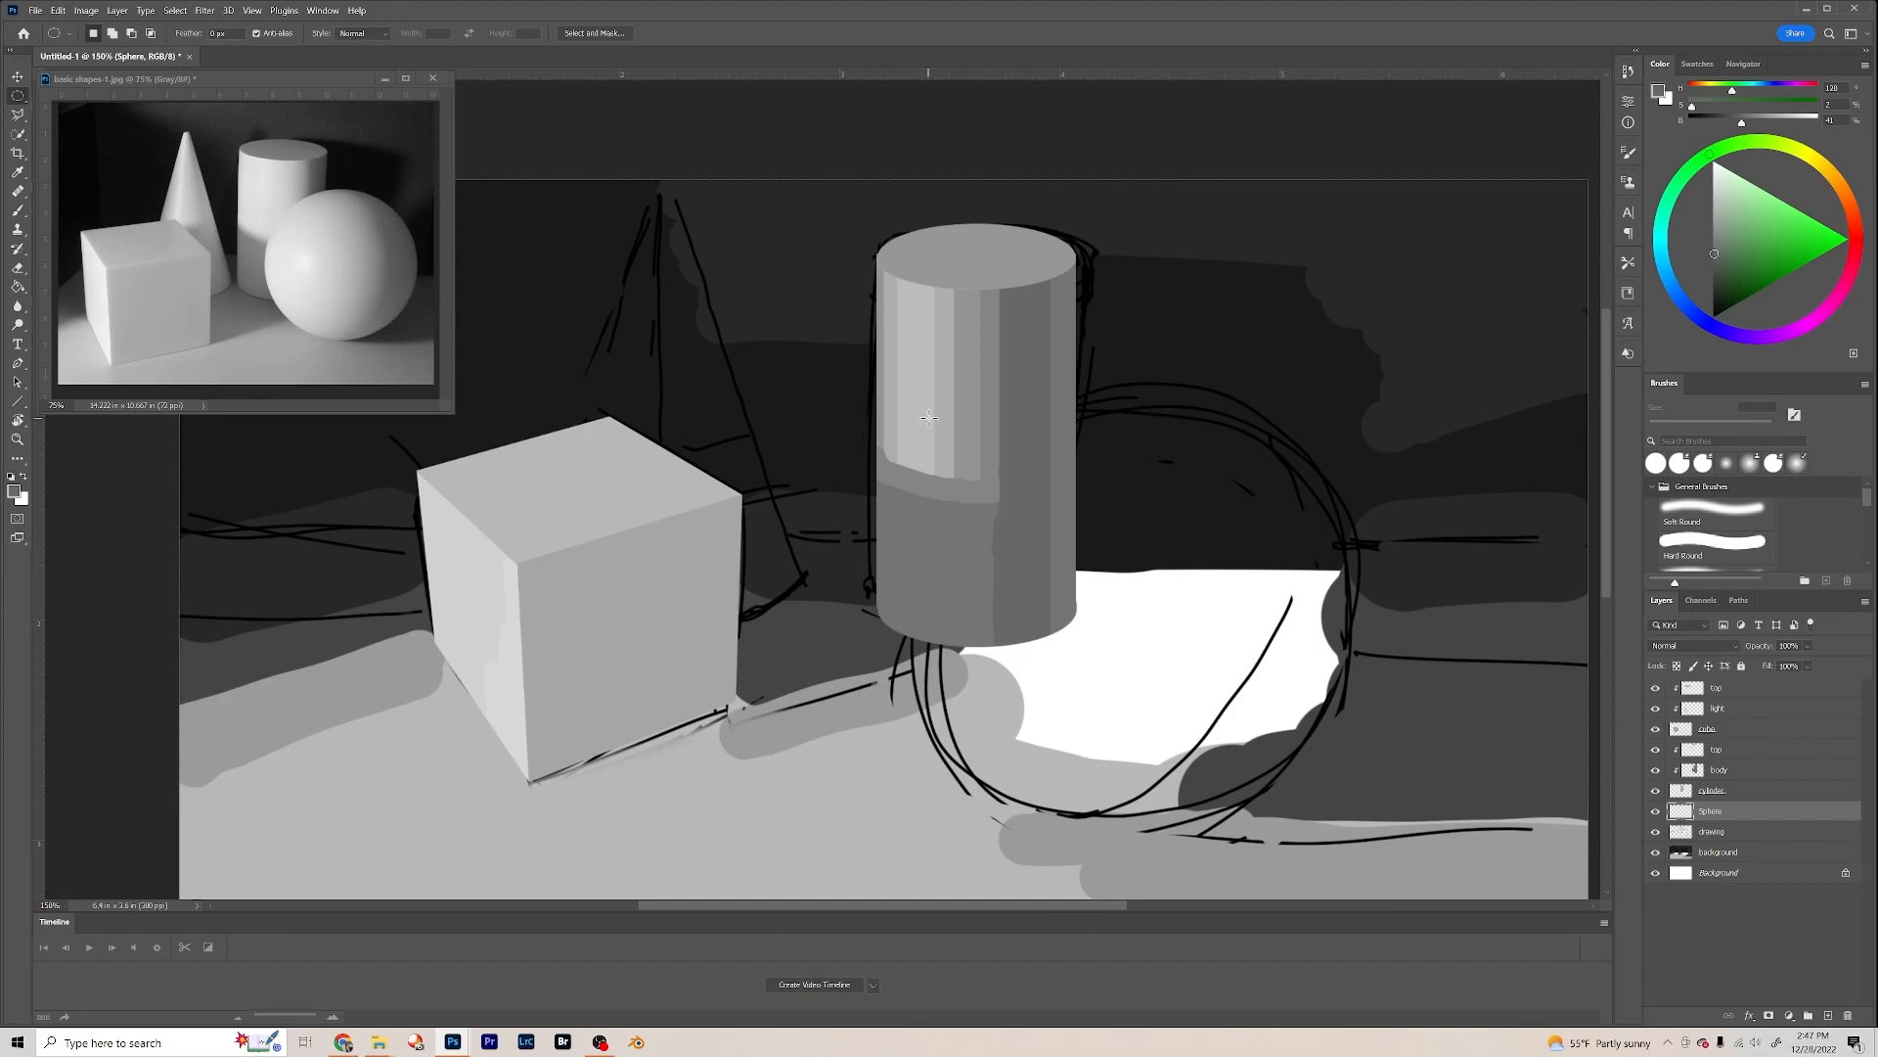
drag(928, 419, 1405, 835)
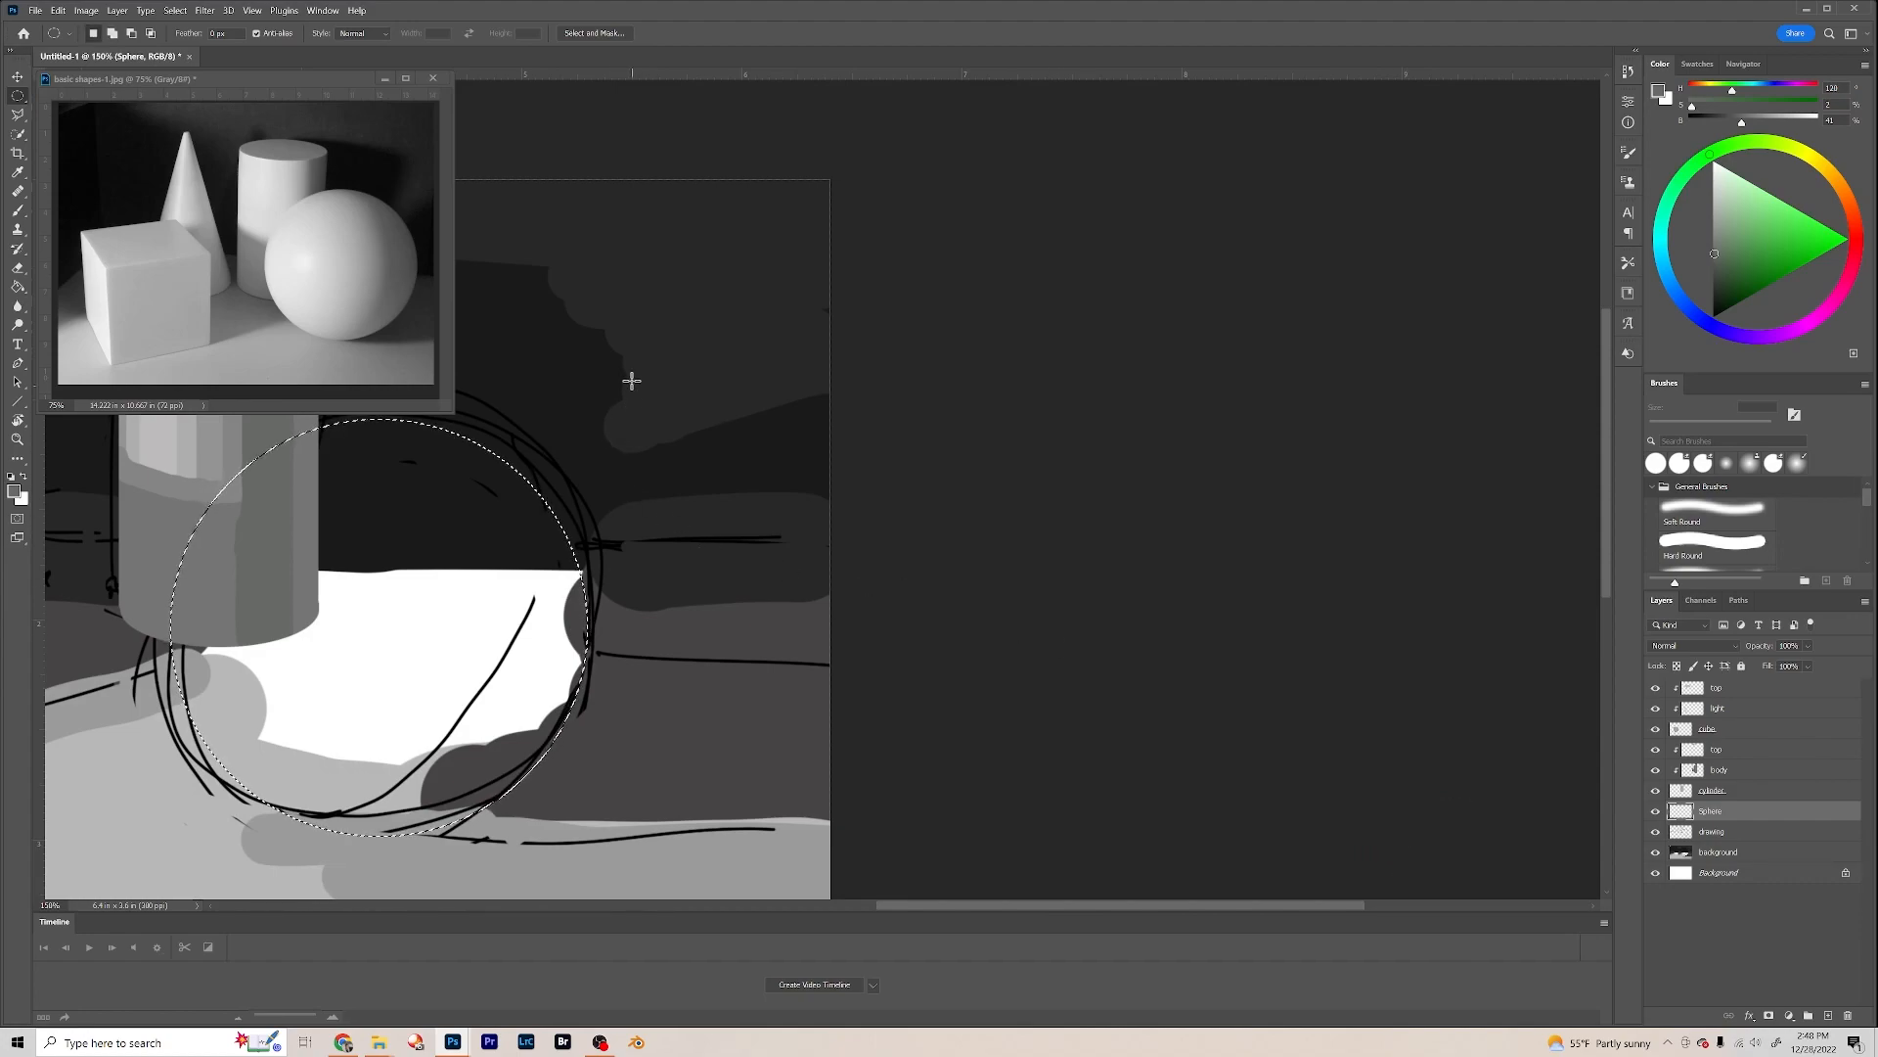
drag(668, 427, 1424, 381)
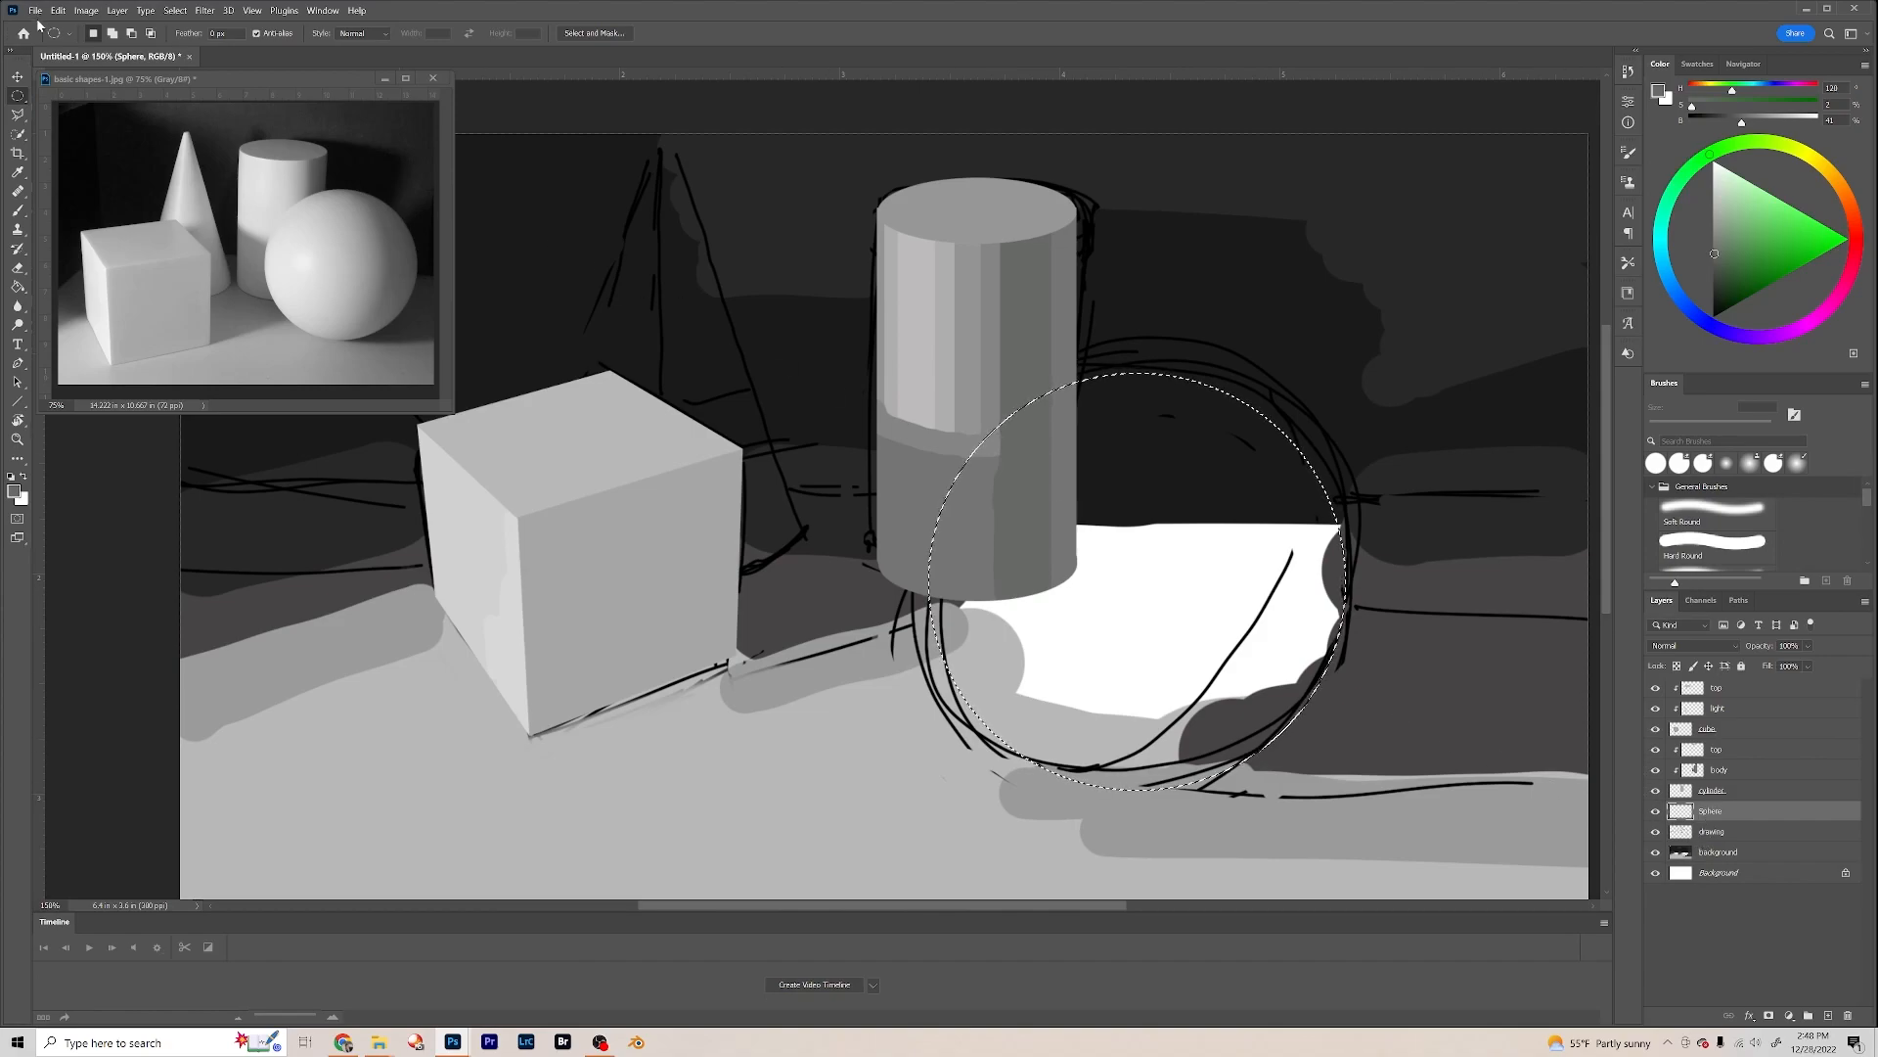
Step: Fill the circular selection with the 74% grey sampled from the cylinder's highlight band, using a 250 px hard round brush
click(19, 210)
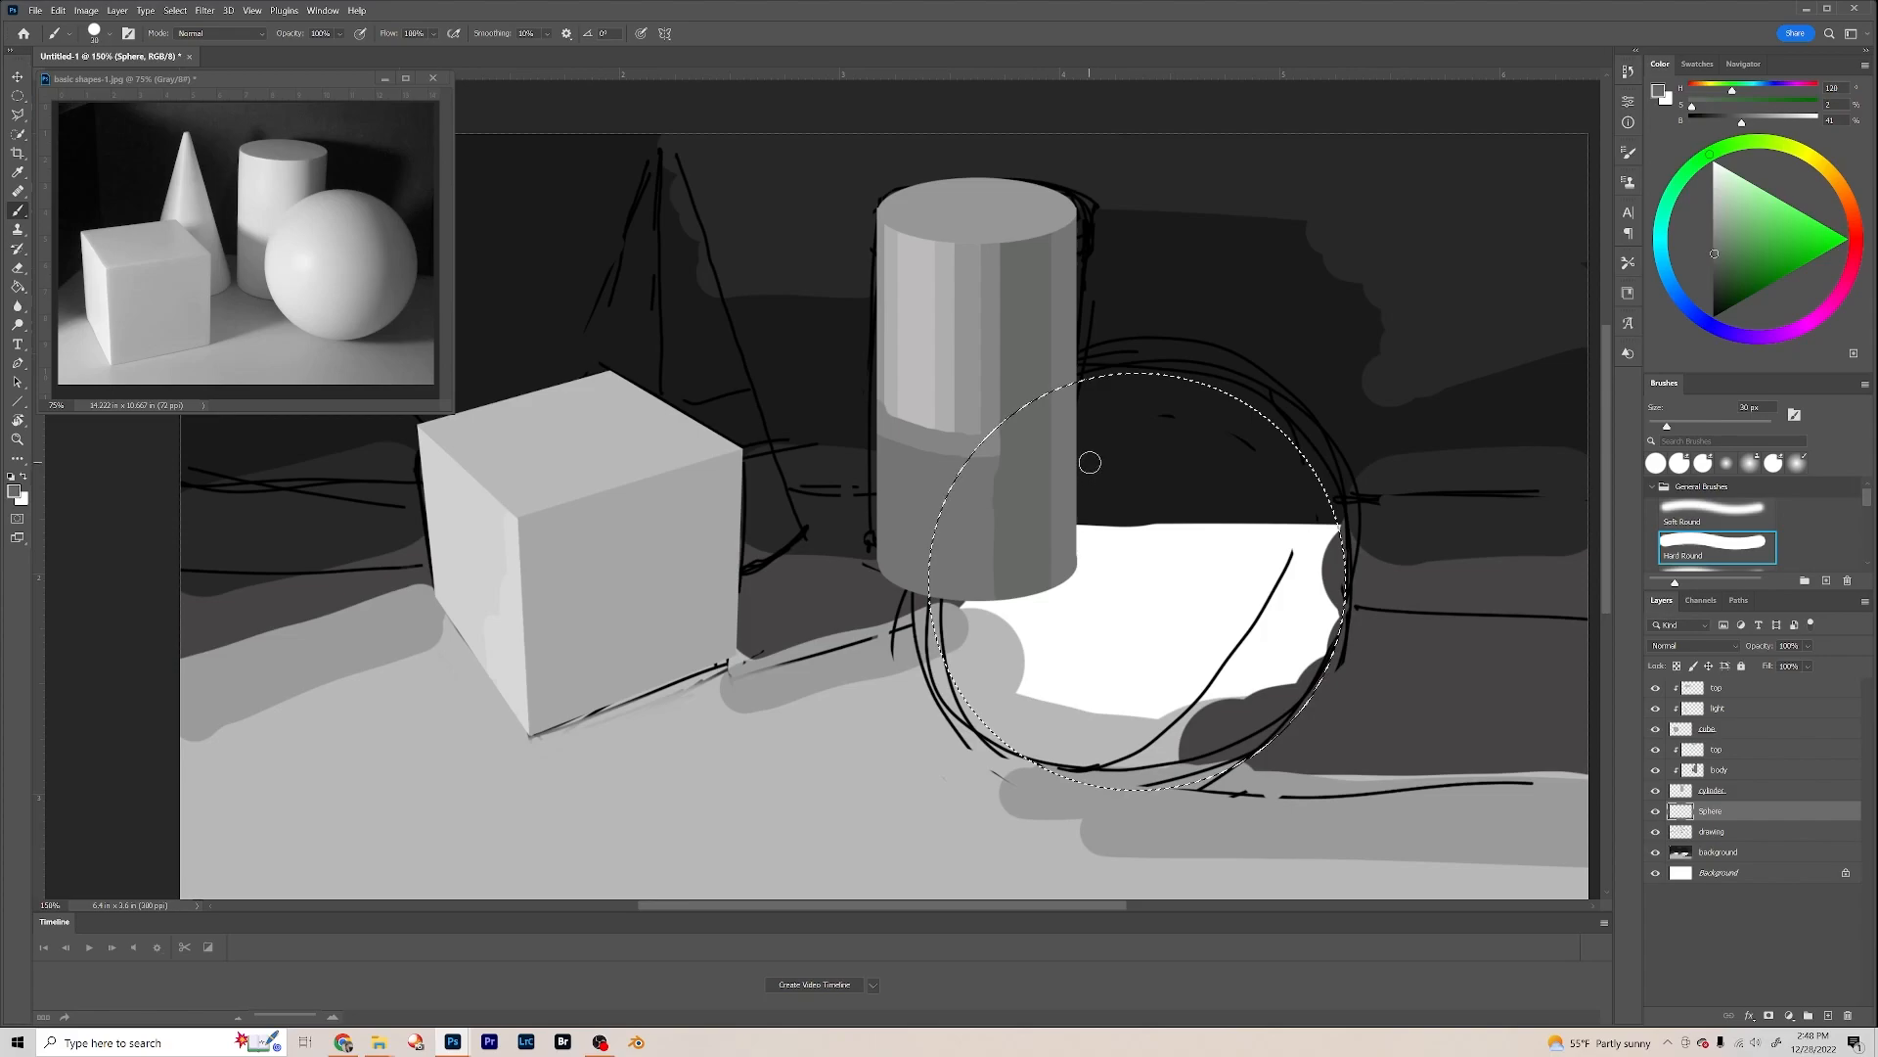
key(bracketright)
key(bracketright)
key(bracketright)
key(bracketright)
key(bracketright)
key(bracketright)
key(bracketright)
key(bracketright)
key(bracketright)
key(bracketright)
key(bracketright)
key(bracketright)
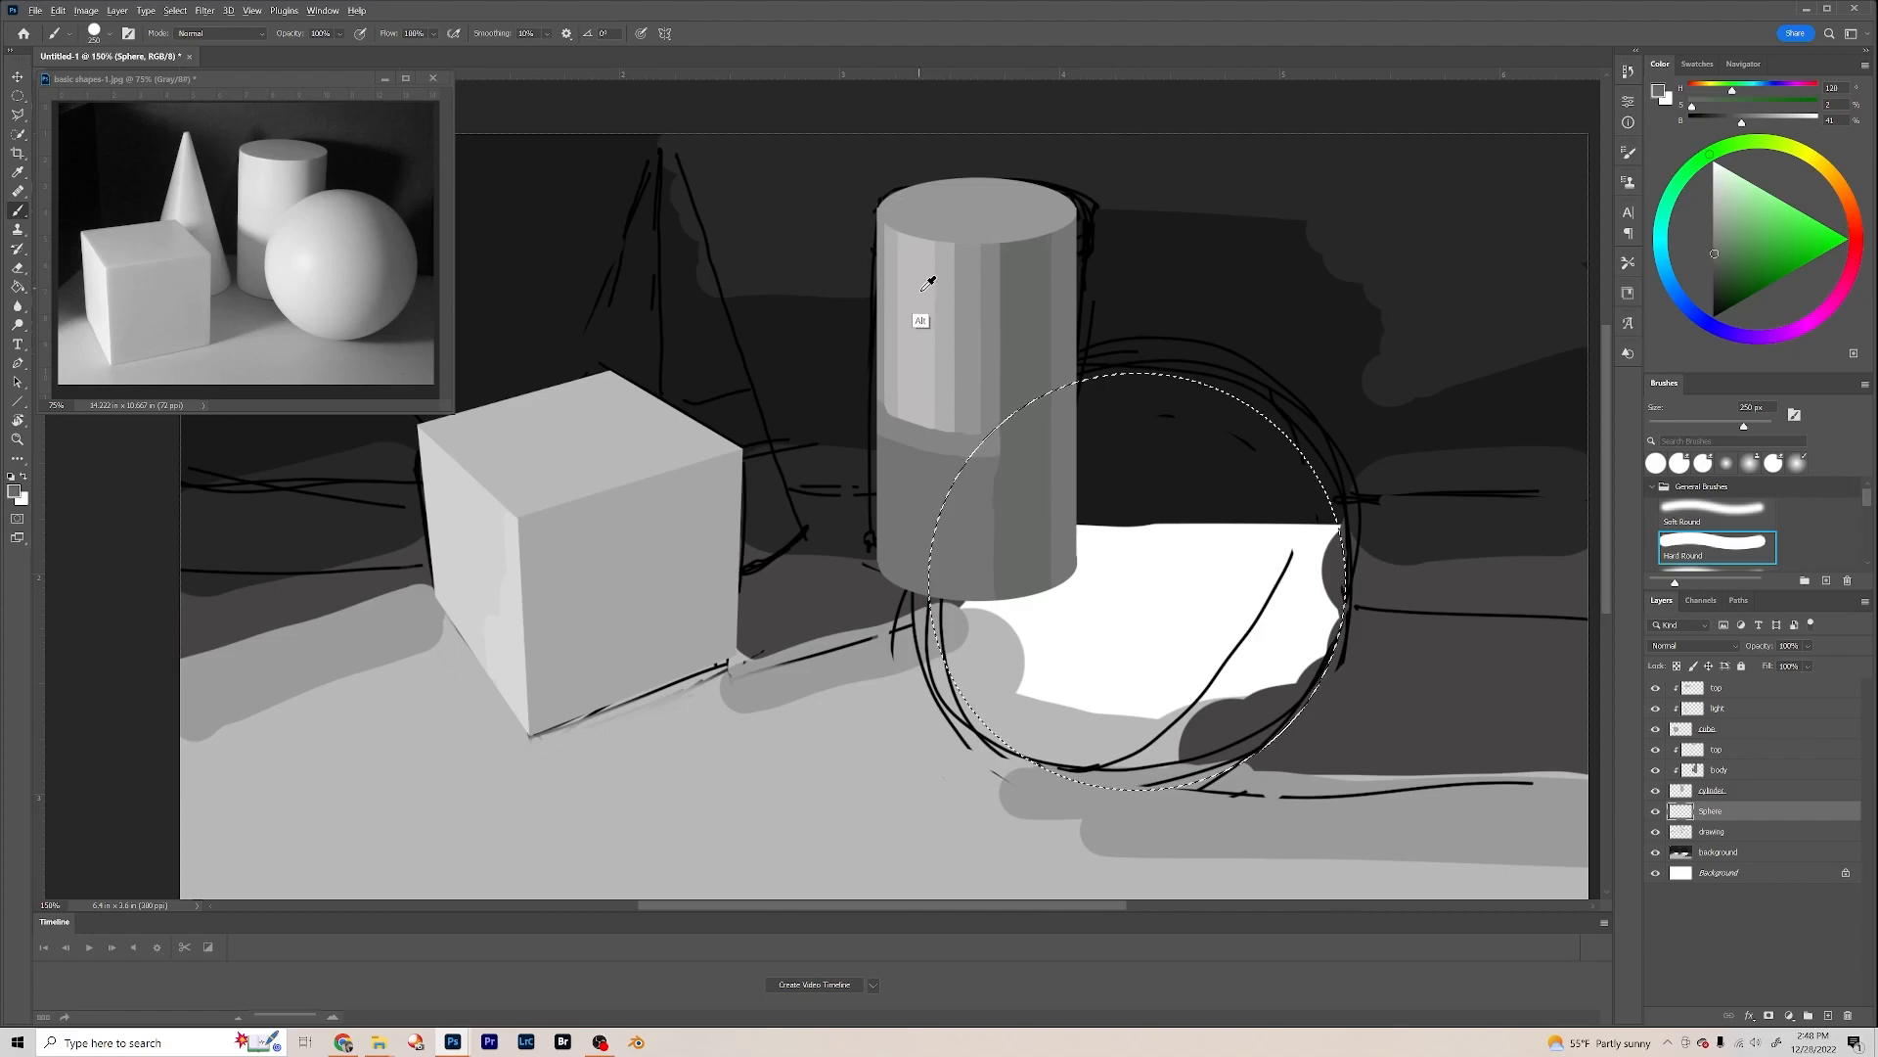
alt+click(925, 301)
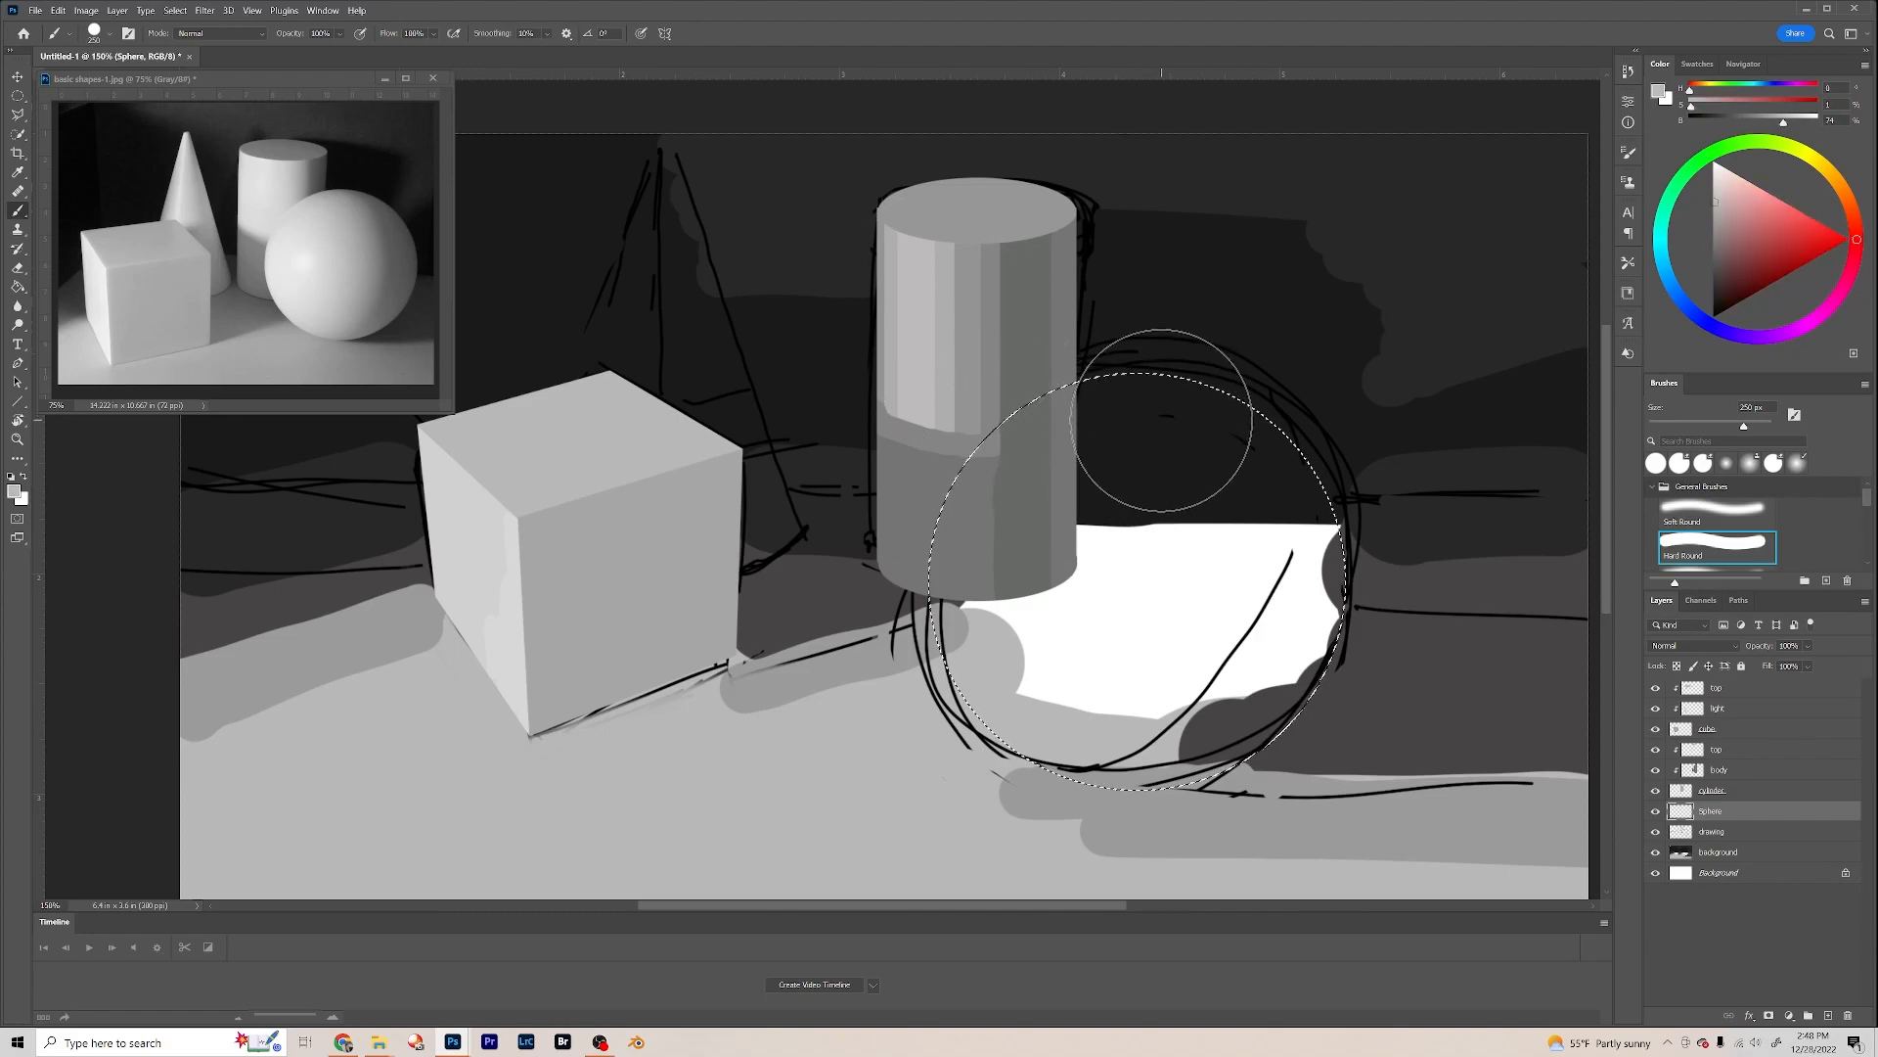
mouse_move(1187, 420)
mouse_down()
mouse_move(927, 555)
mouse_move(1223, 490)
mouse_move(1154, 636)
mouse_move(1272, 626)
mouse_move(1174, 743)
mouse_up()
drag(1229, 678, 1315, 466)
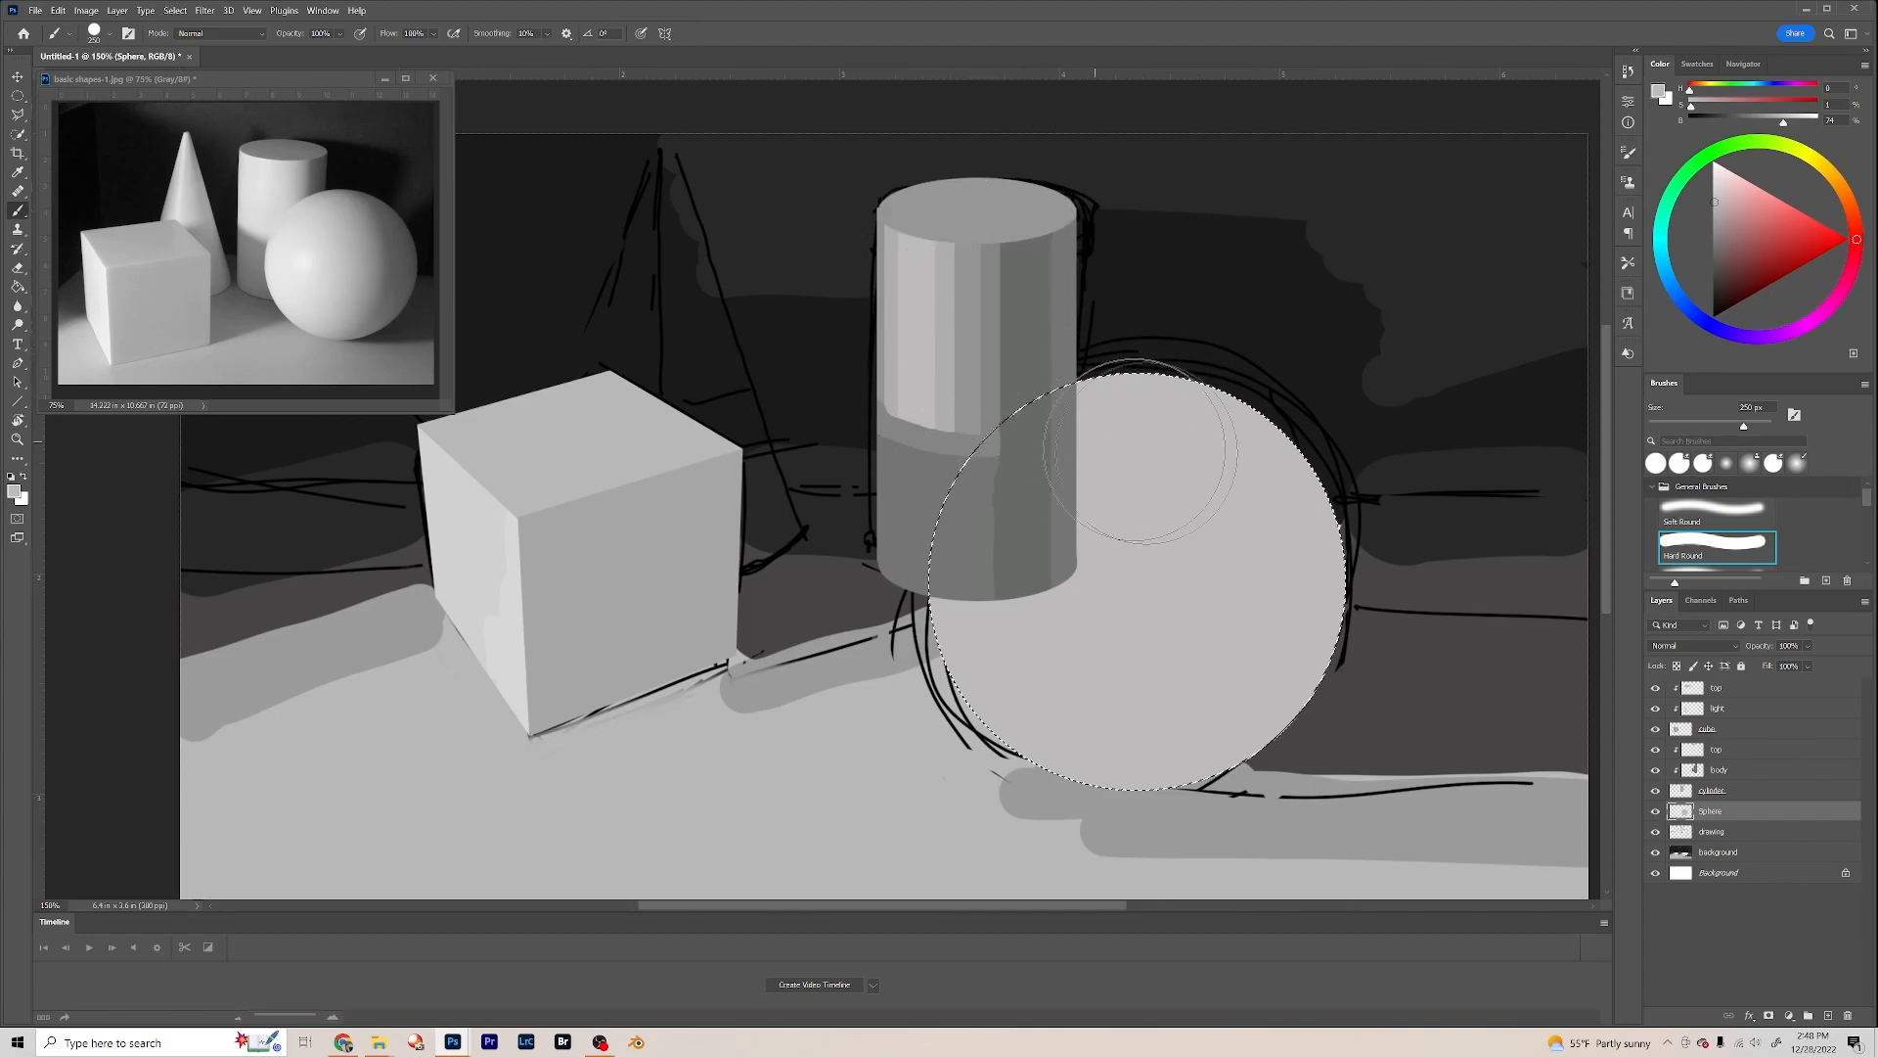
Step: Move the Sphere layer above the cylinder's top and body layers so the sphere overlaps the cylinder
right_click(1744, 811)
click(1739, 812)
drag(1738, 812, 1748, 741)
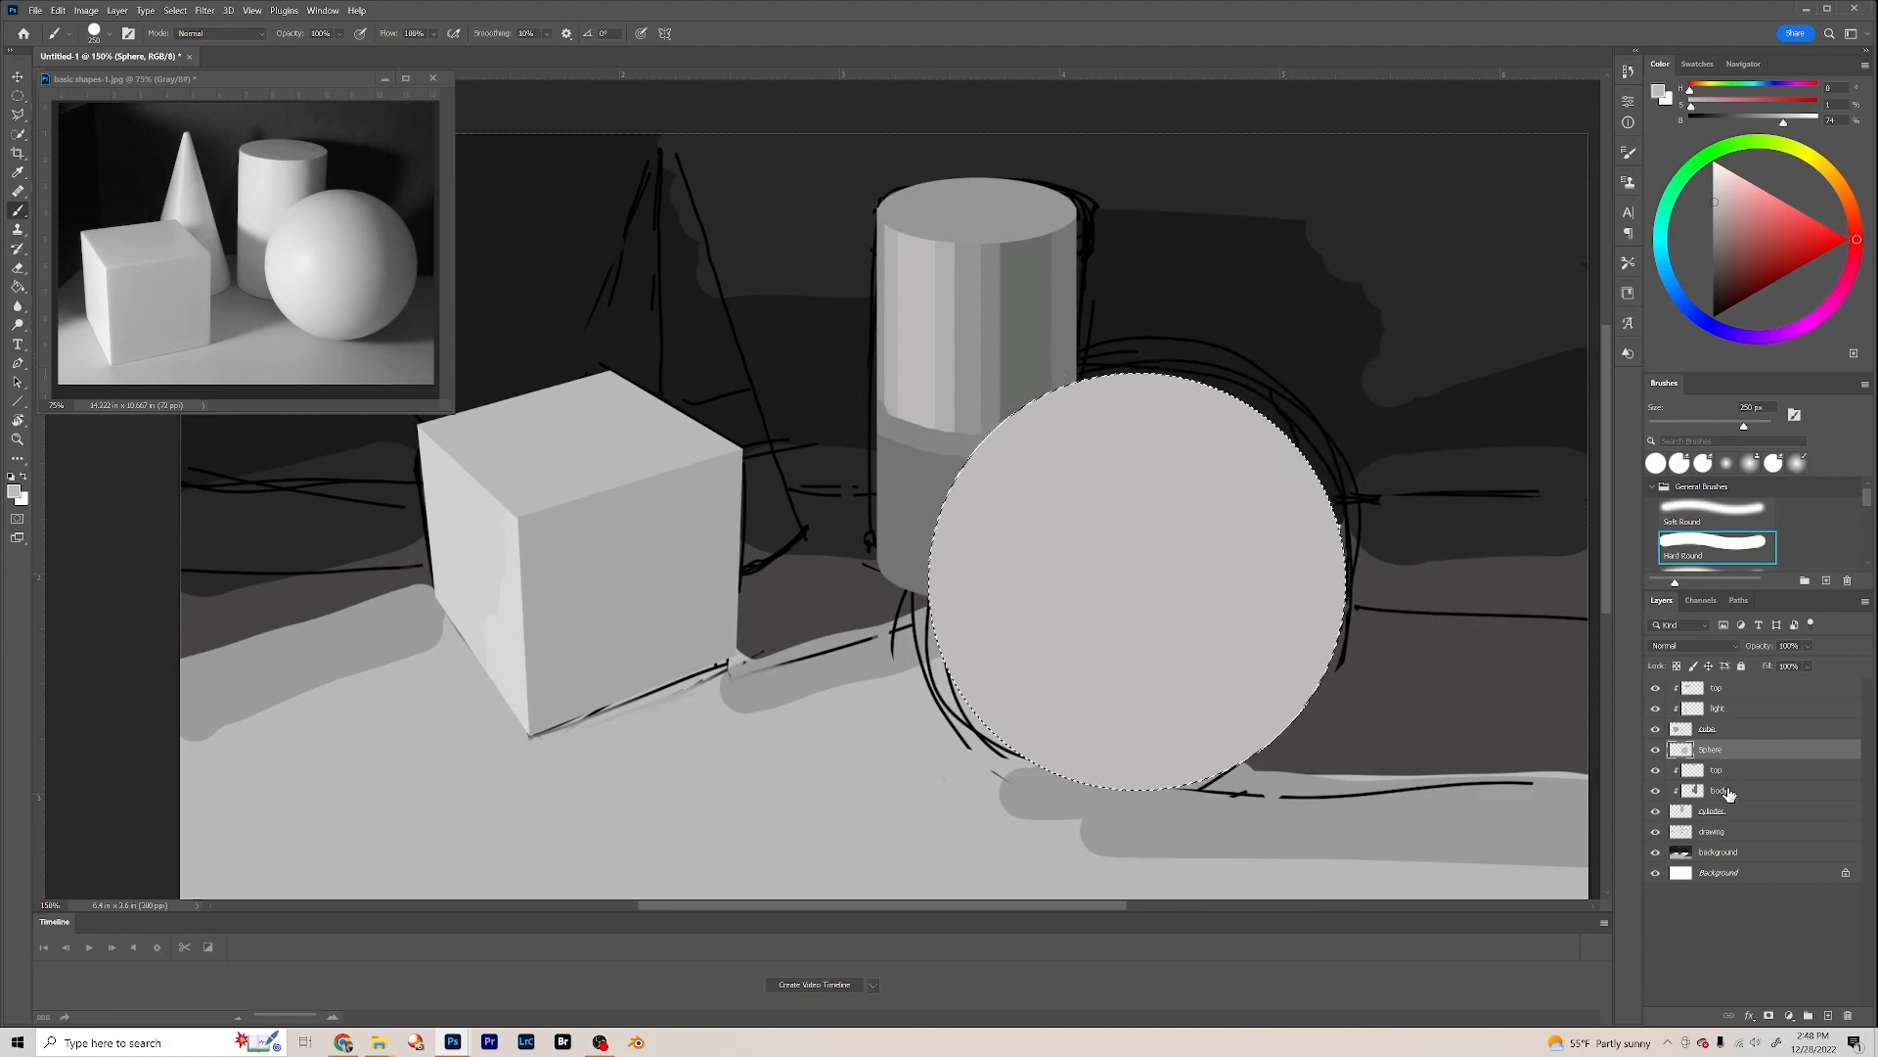
Step: Add a new layer above Sphere, clear the selection and clip the new layer to Sphere
click(1827, 1015)
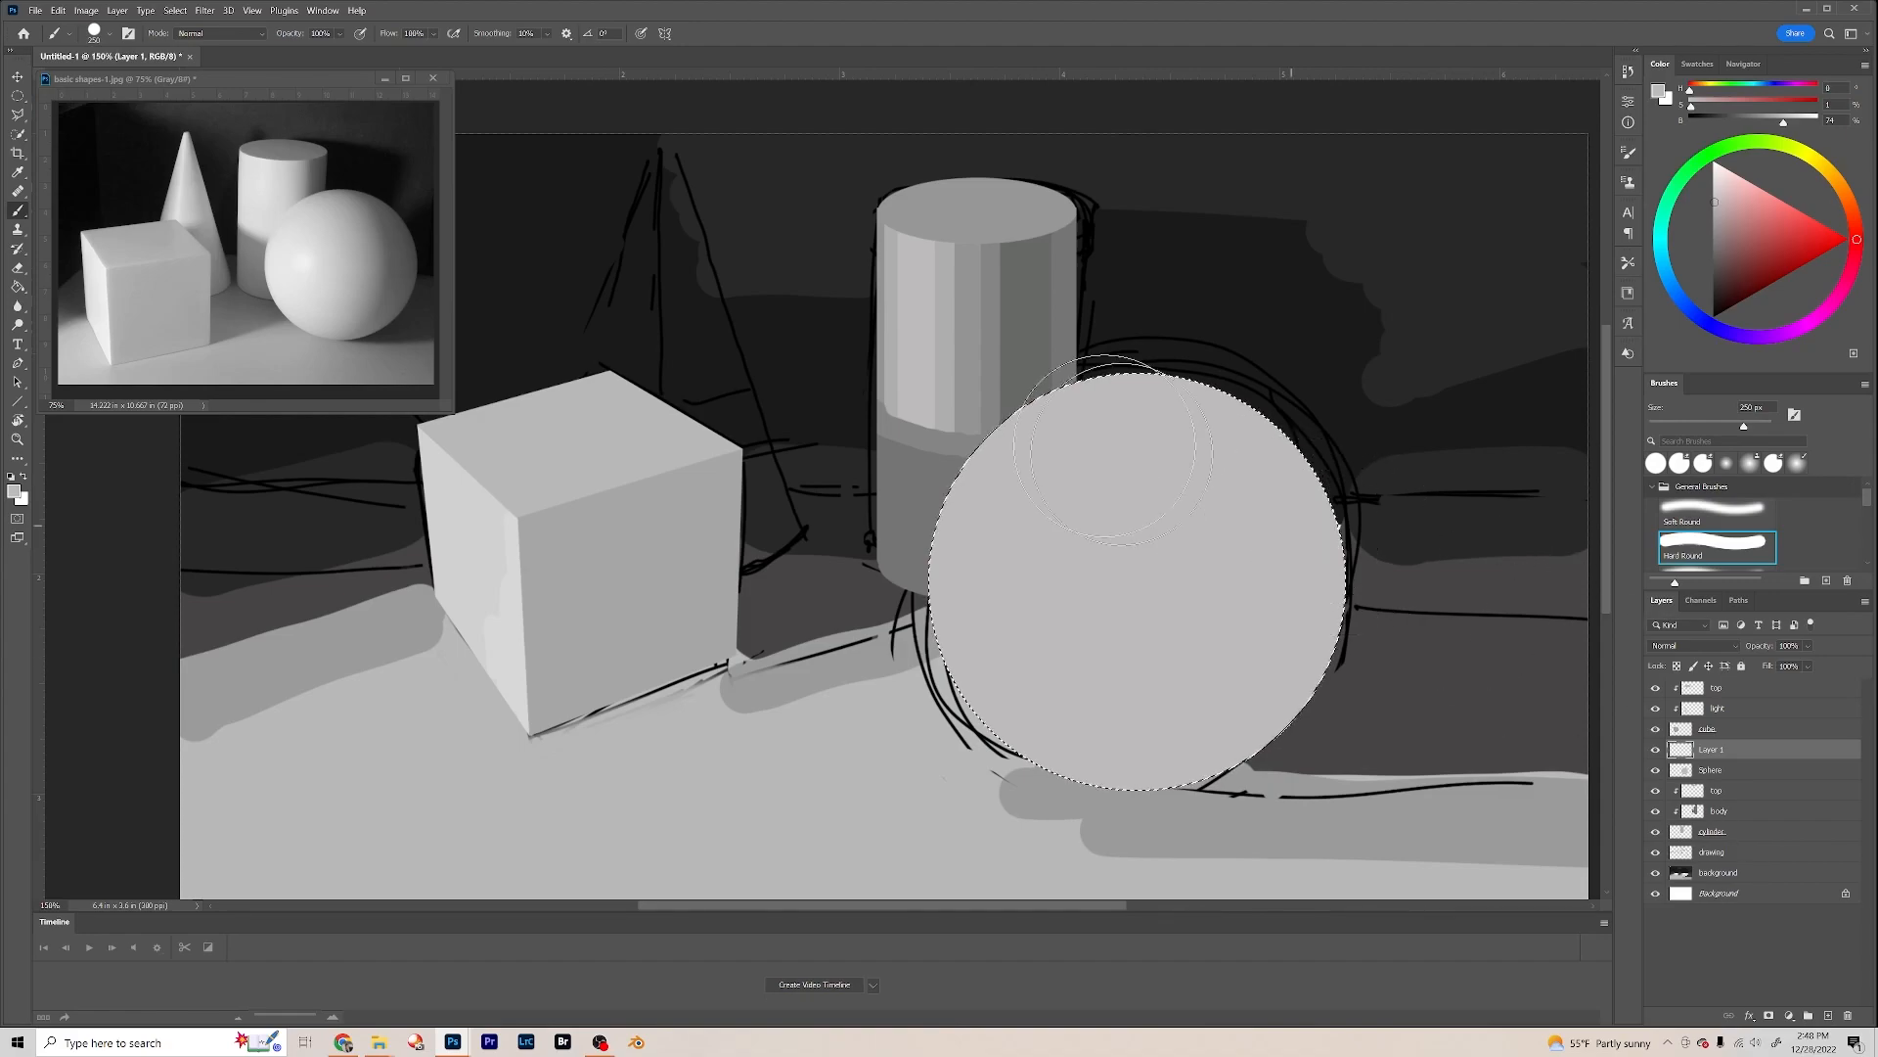
click(176, 10)
click(191, 39)
alt+click(1698, 759)
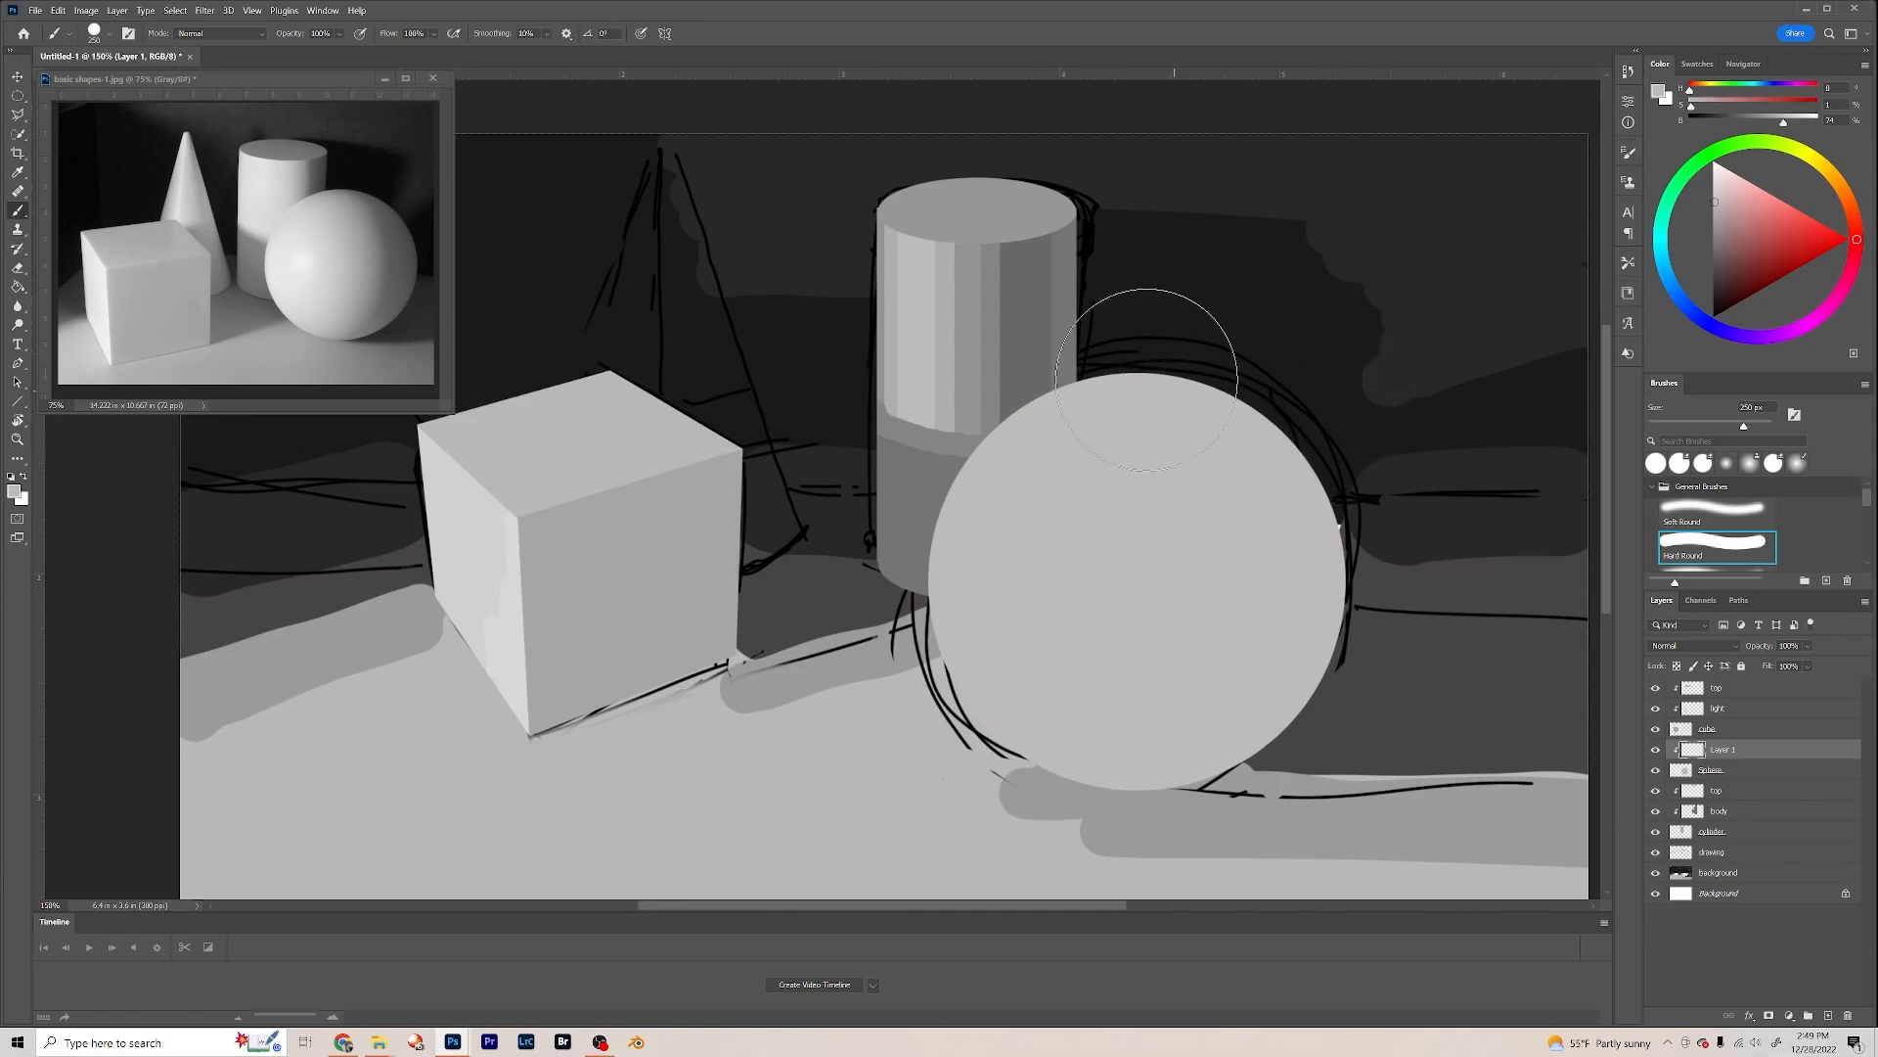
Step: Sample the 46% grey from the cylinder's shaded right side as the brush colour
key(alt)
alt+click(1066, 281)
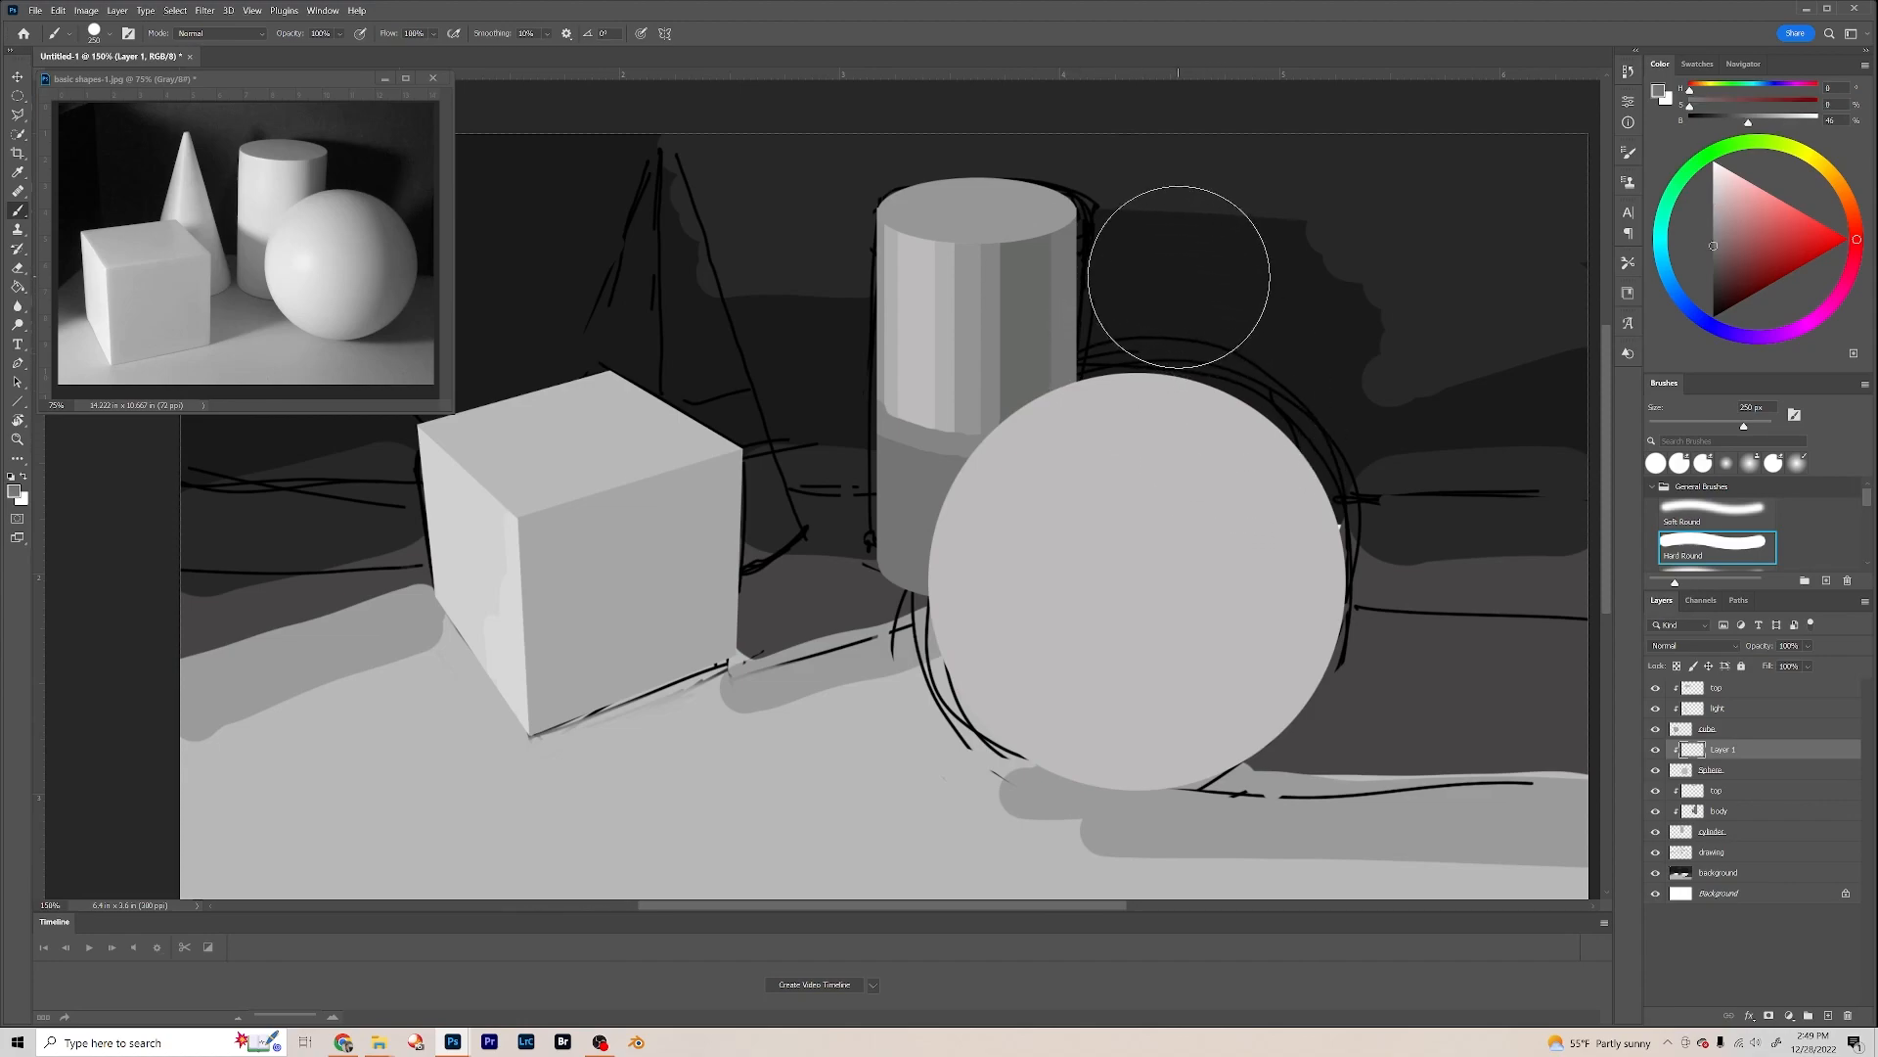
mouse_move(1203, 281)
mouse_down()
mouse_move(1307, 445)
mouse_move(1300, 646)
mouse_move(1261, 726)
mouse_move(1086, 831)
mouse_up()
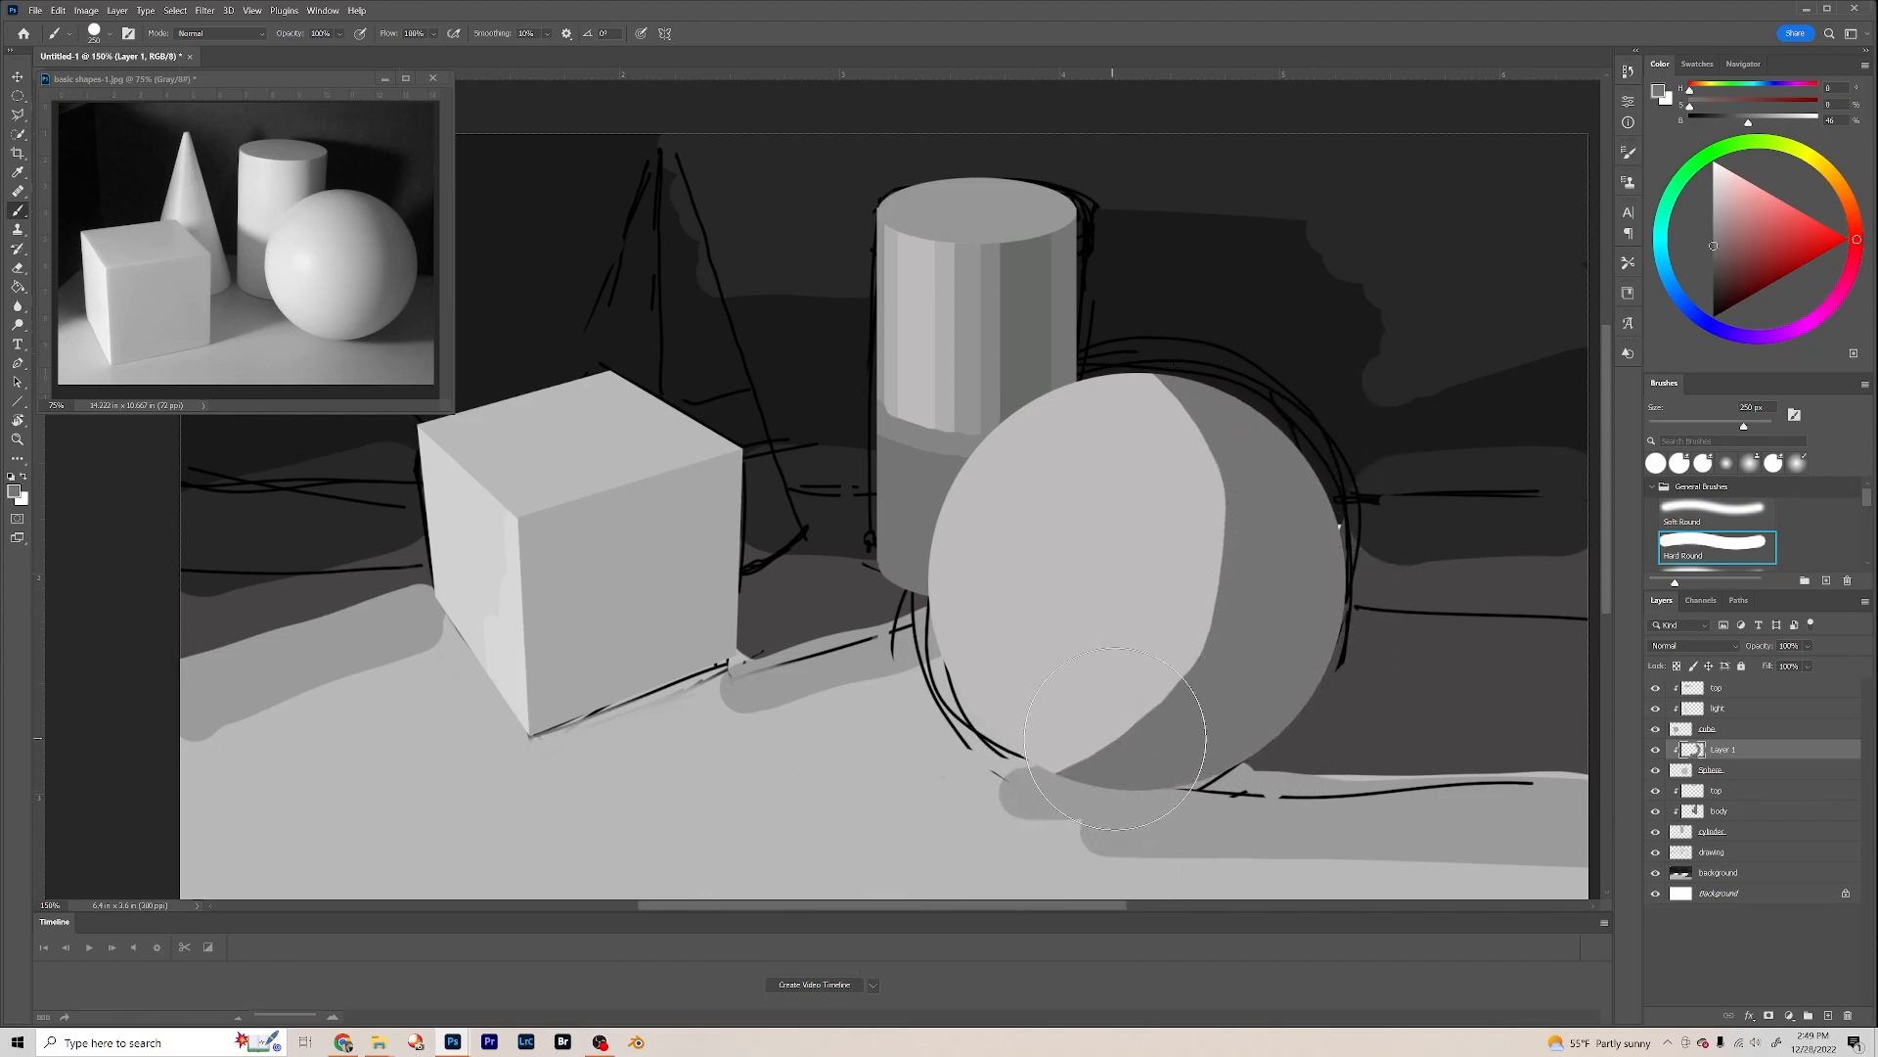
key(ctrl+z)
mouse_move(1057, 856)
mouse_down()
mouse_move(1148, 841)
mouse_move(1277, 763)
mouse_move(1346, 660)
mouse_move(1381, 542)
mouse_move(1349, 425)
mouse_move(1270, 312)
mouse_move(1165, 209)
mouse_up()
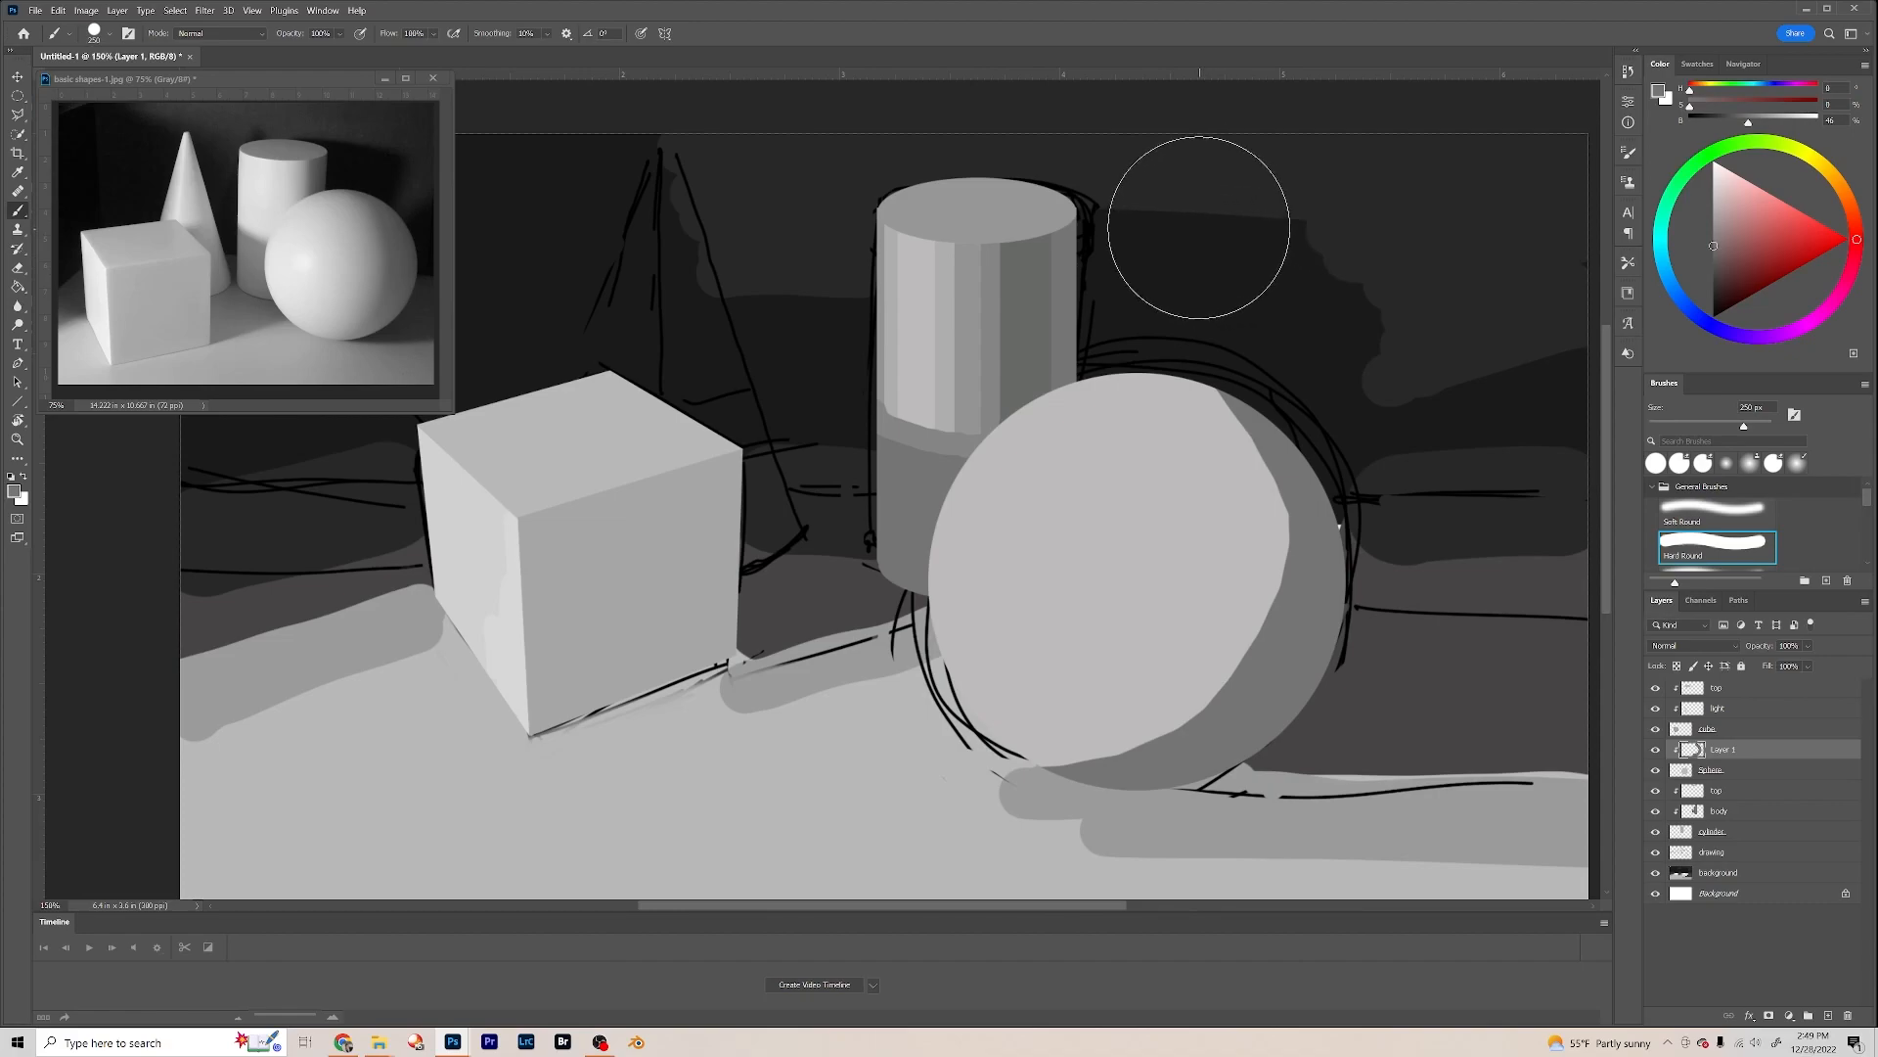
drag(1255, 302, 1300, 416)
mouse_move(1313, 545)
mouse_down()
mouse_move(1291, 641)
mouse_move(1226, 733)
mouse_move(1120, 820)
mouse_move(976, 862)
mouse_up()
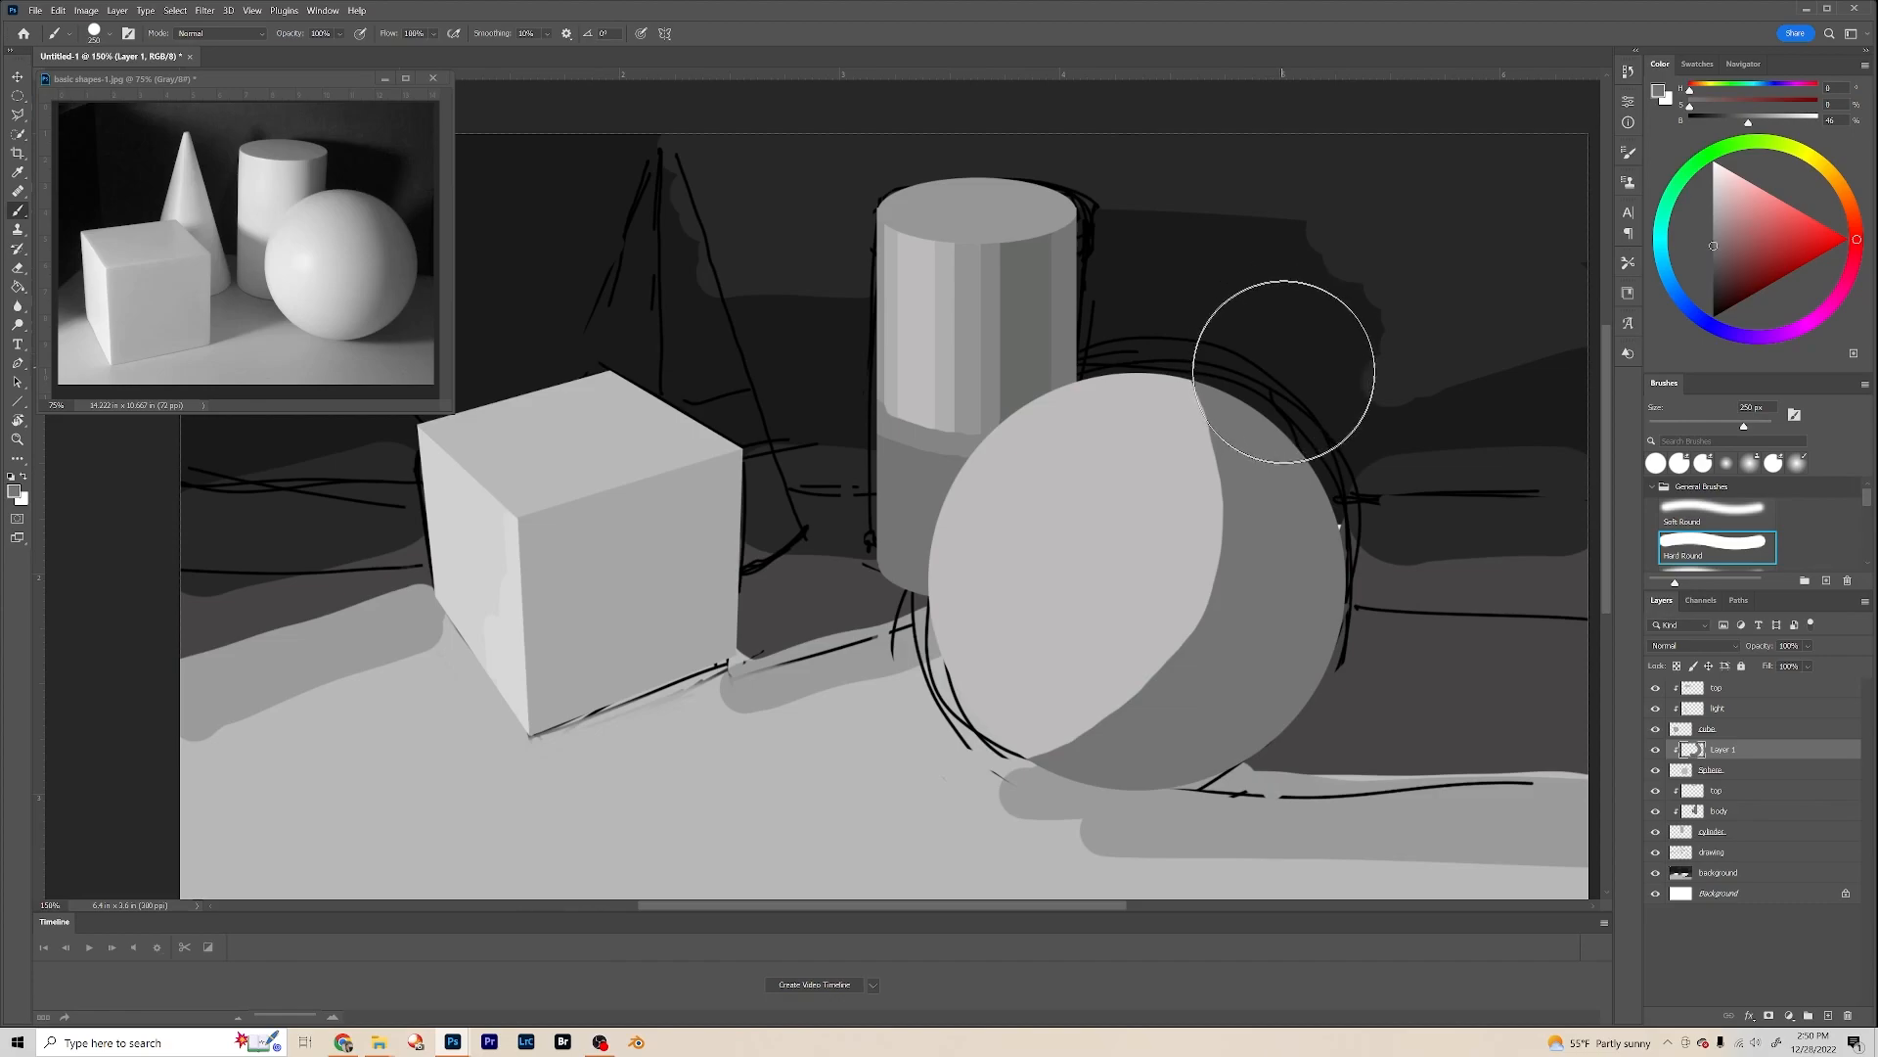
key(ctrl+z)
key(ctrl+z)
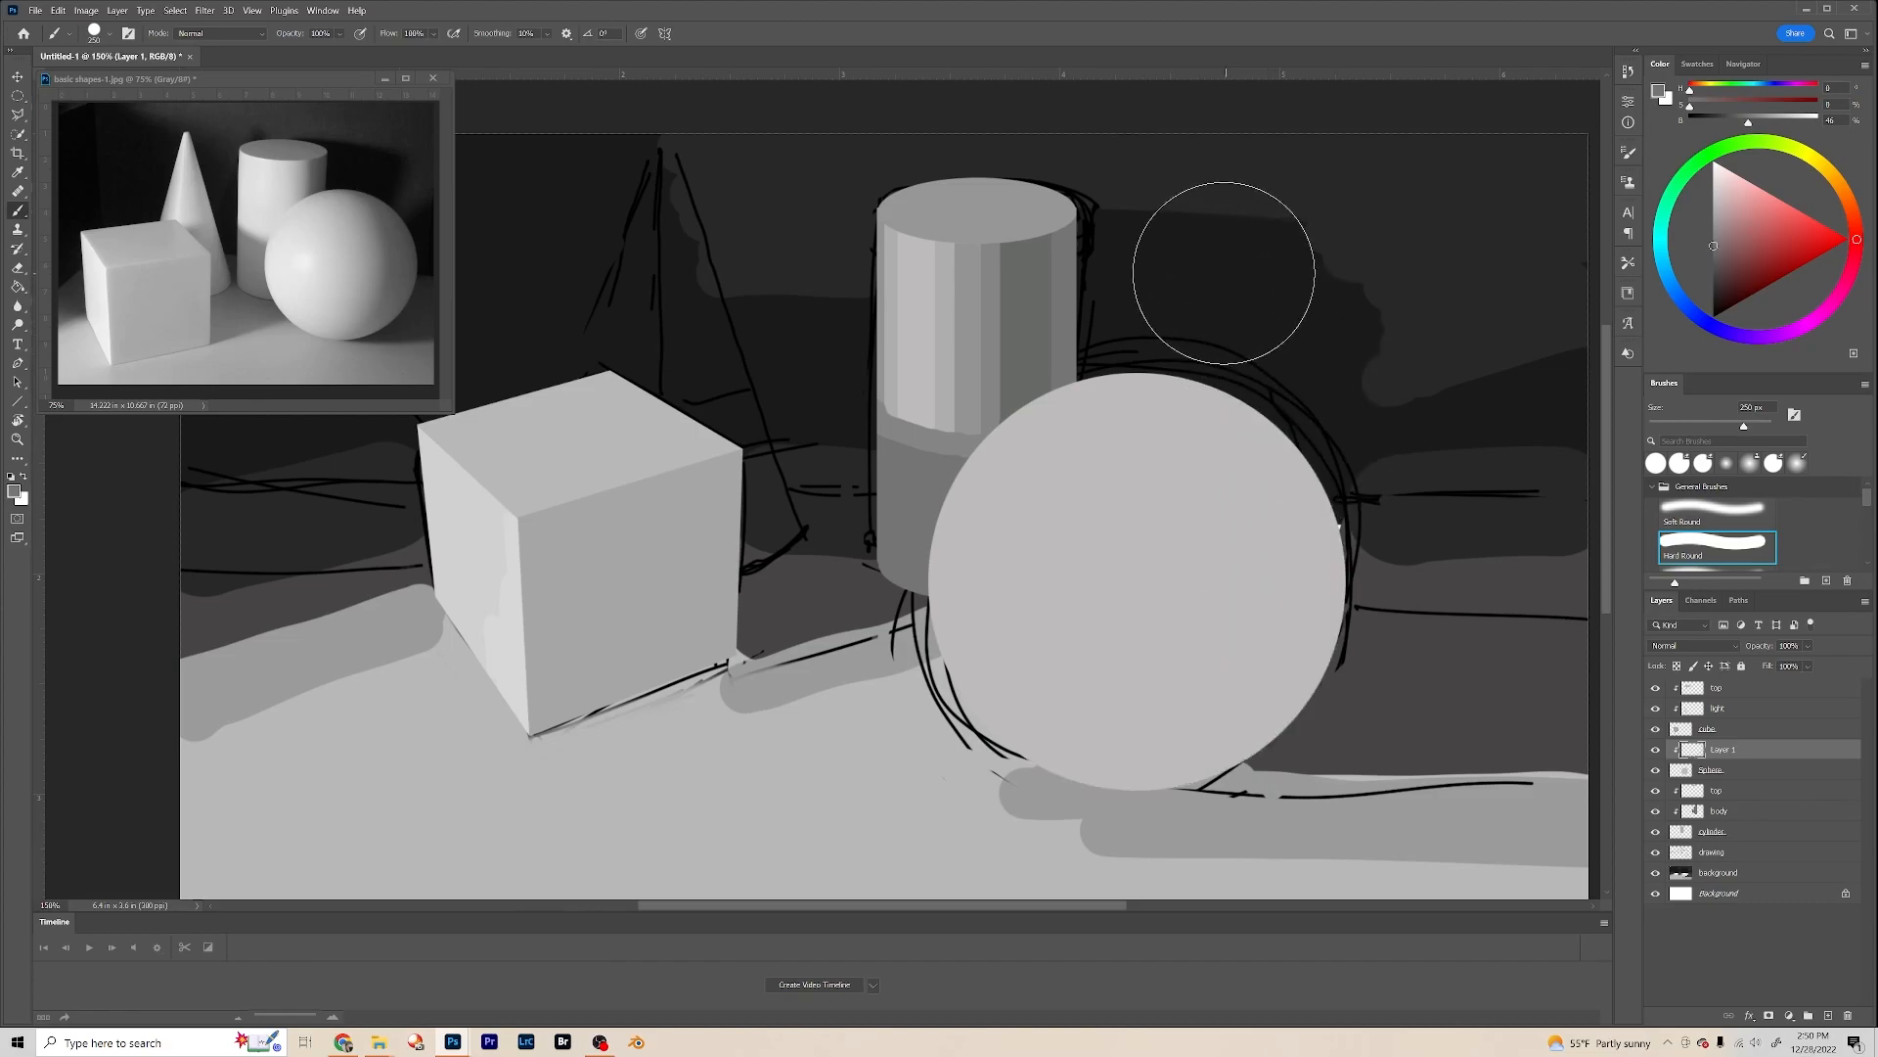
mouse_move(1224, 277)
mouse_down()
mouse_move(1283, 331)
mouse_move(1338, 438)
mouse_move(1311, 659)
mouse_move(1187, 800)
mouse_move(1037, 856)
mouse_up()
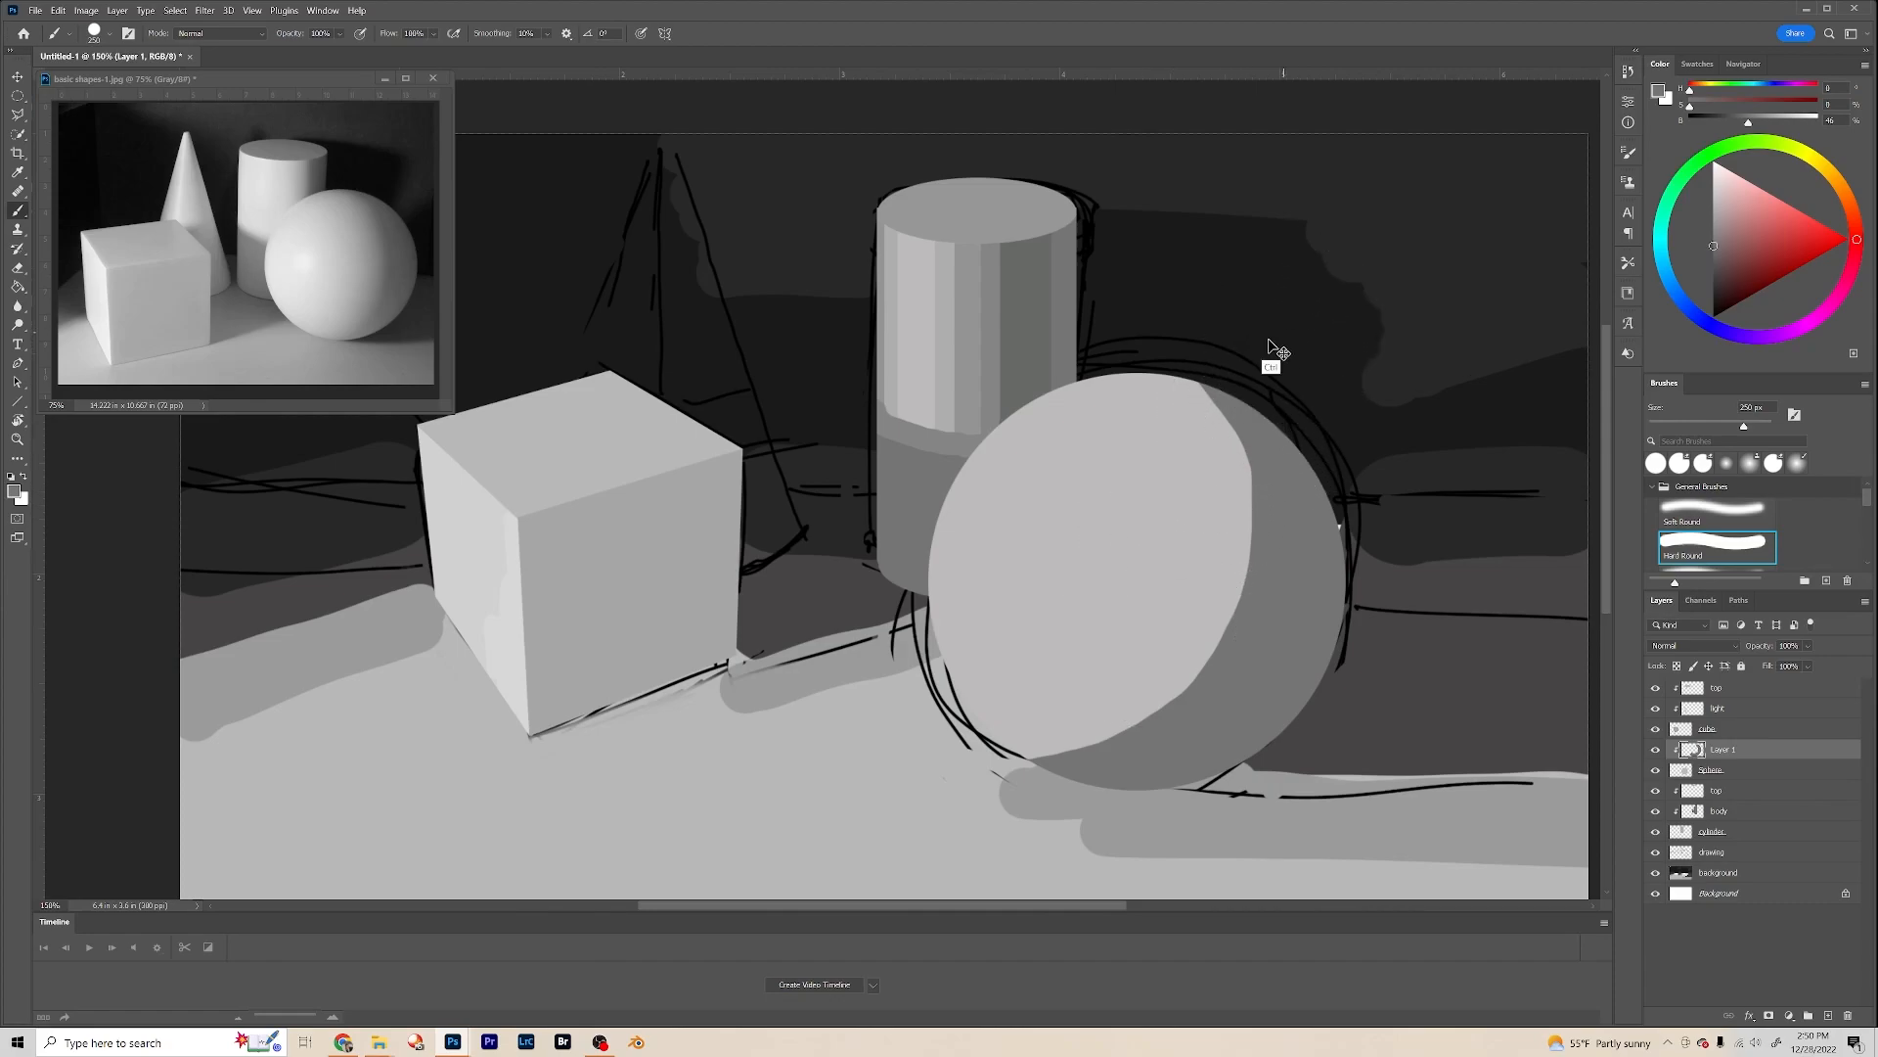
key(ctrl+z)
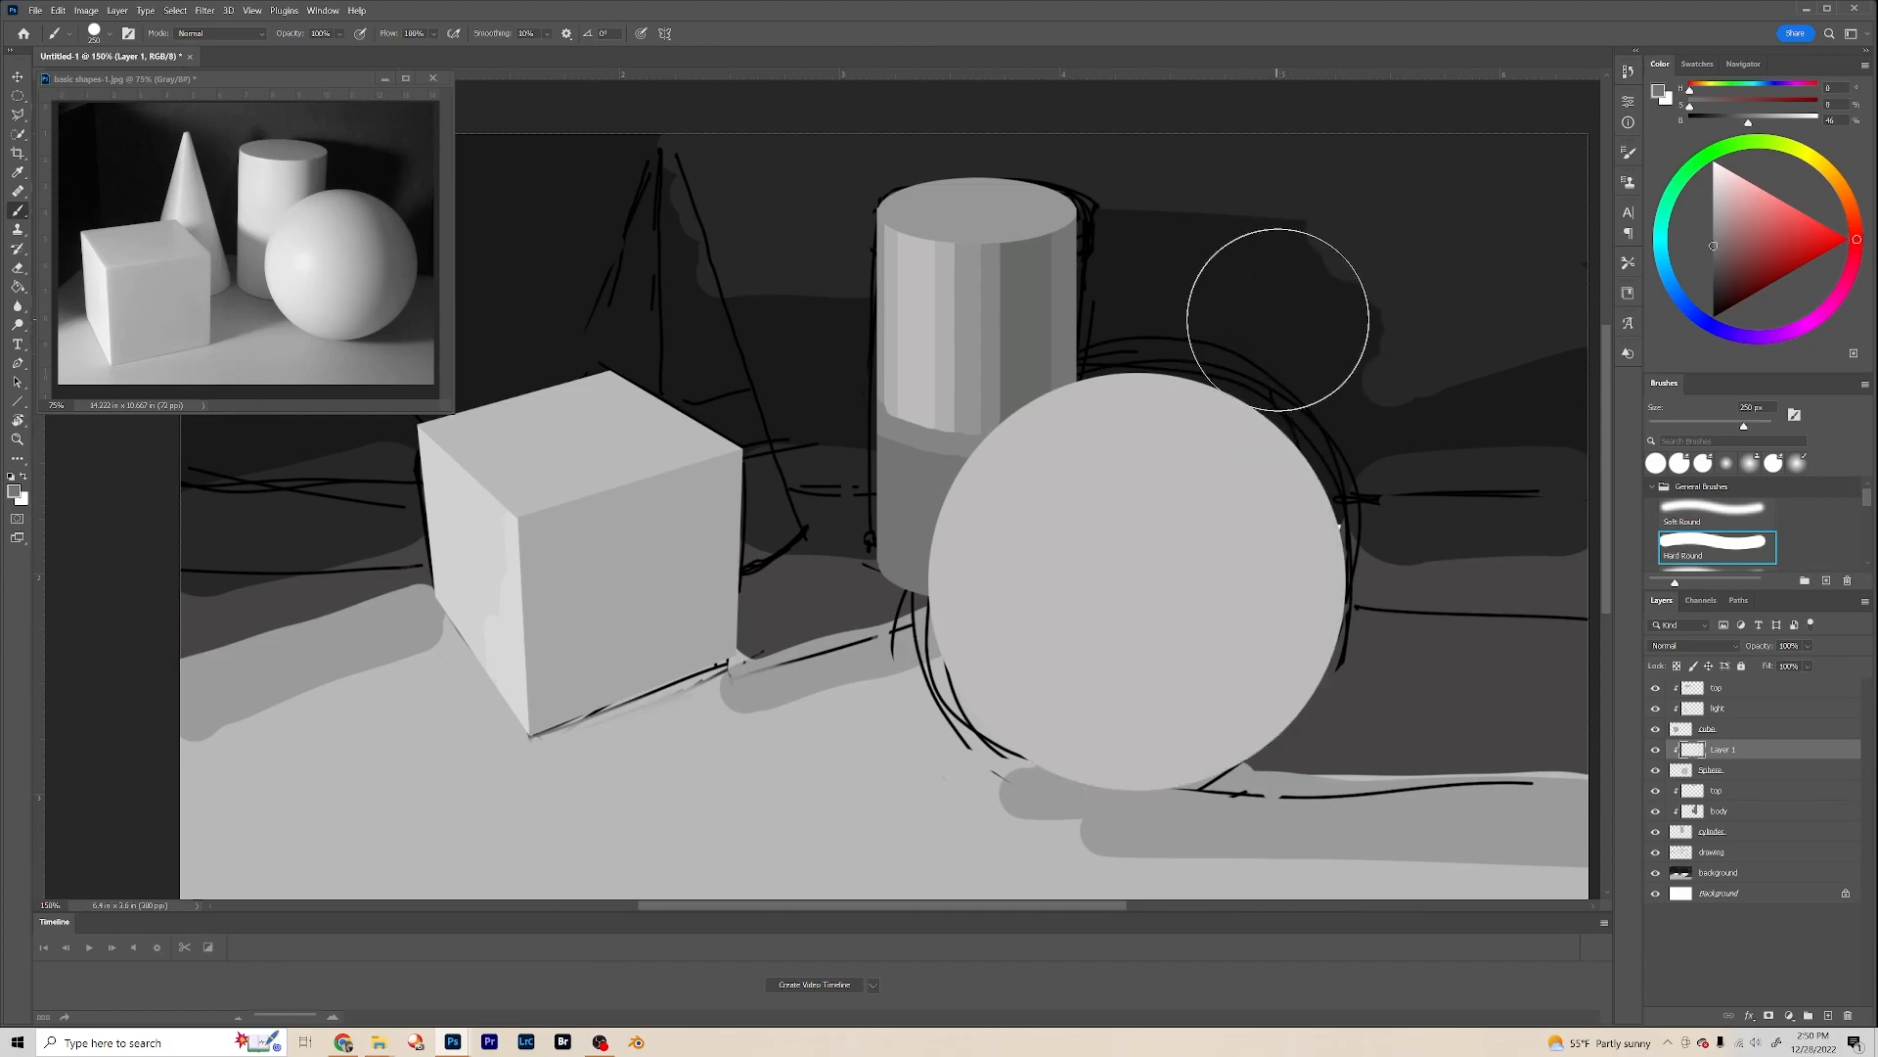
Step: Paint a 46% grey crescent shadow down the sphere's right side, with 50% grey reflected light along its lower-right edge, using a 250 px brush
mouse_move(1220, 280)
mouse_down()
mouse_move(1300, 350)
mouse_move(1358, 454)
mouse_move(1365, 552)
mouse_move(1339, 663)
mouse_move(1223, 816)
mouse_move(1035, 880)
mouse_up()
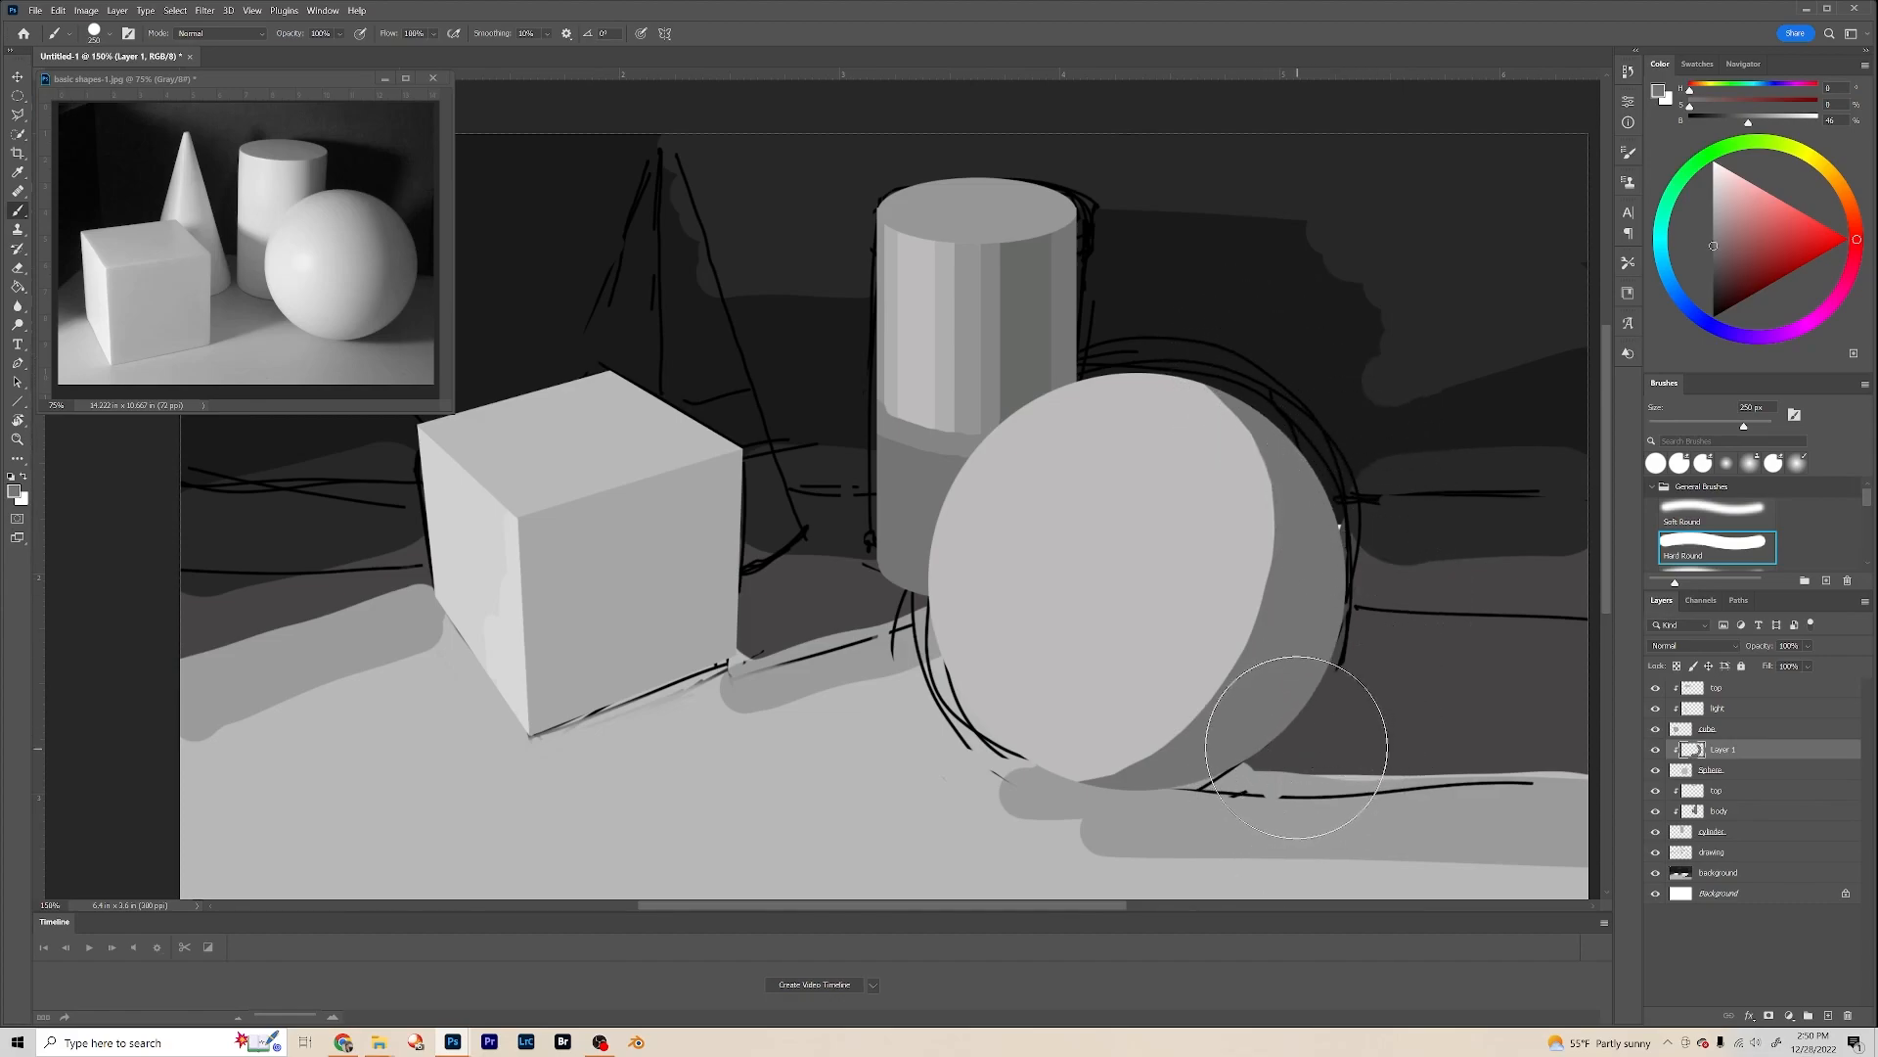
key(alt)
click(1713, 240)
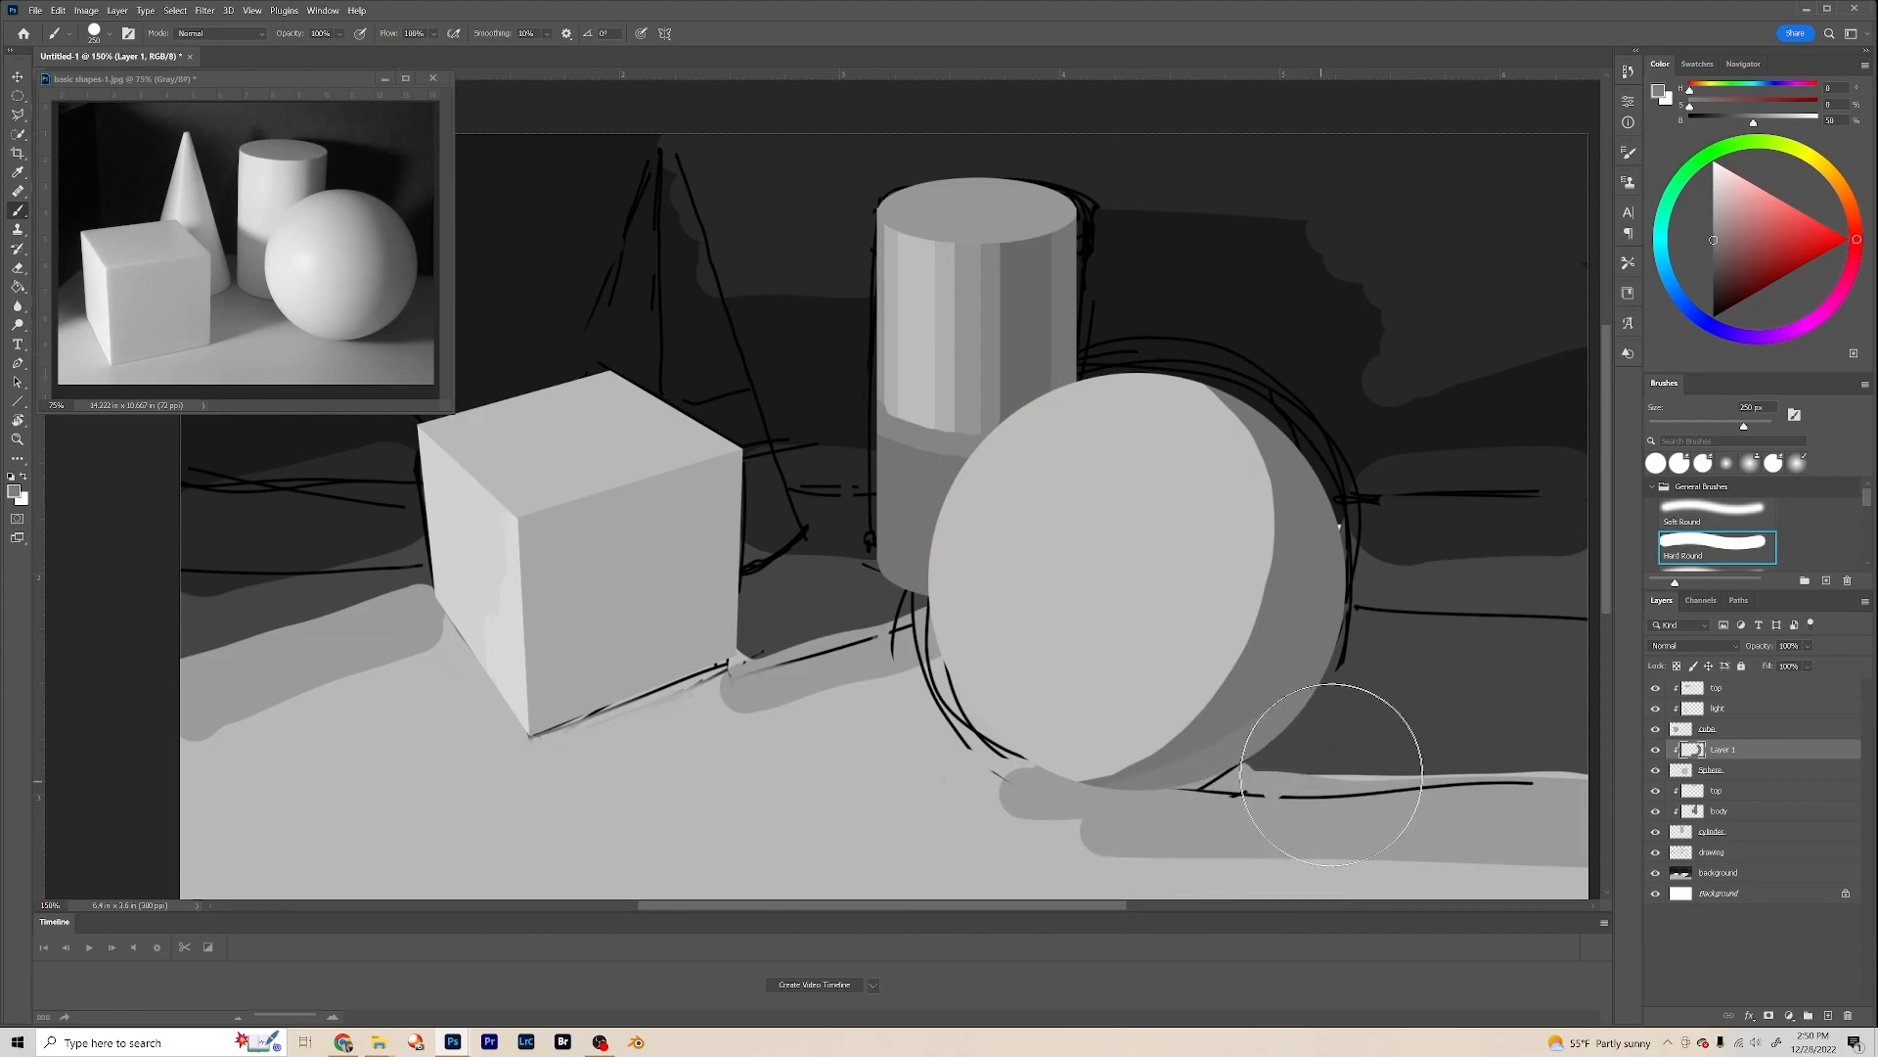
mouse_move(1347, 634)
mouse_down()
mouse_move(1292, 768)
mouse_move(1234, 845)
mouse_move(1258, 825)
mouse_move(1239, 771)
mouse_up()
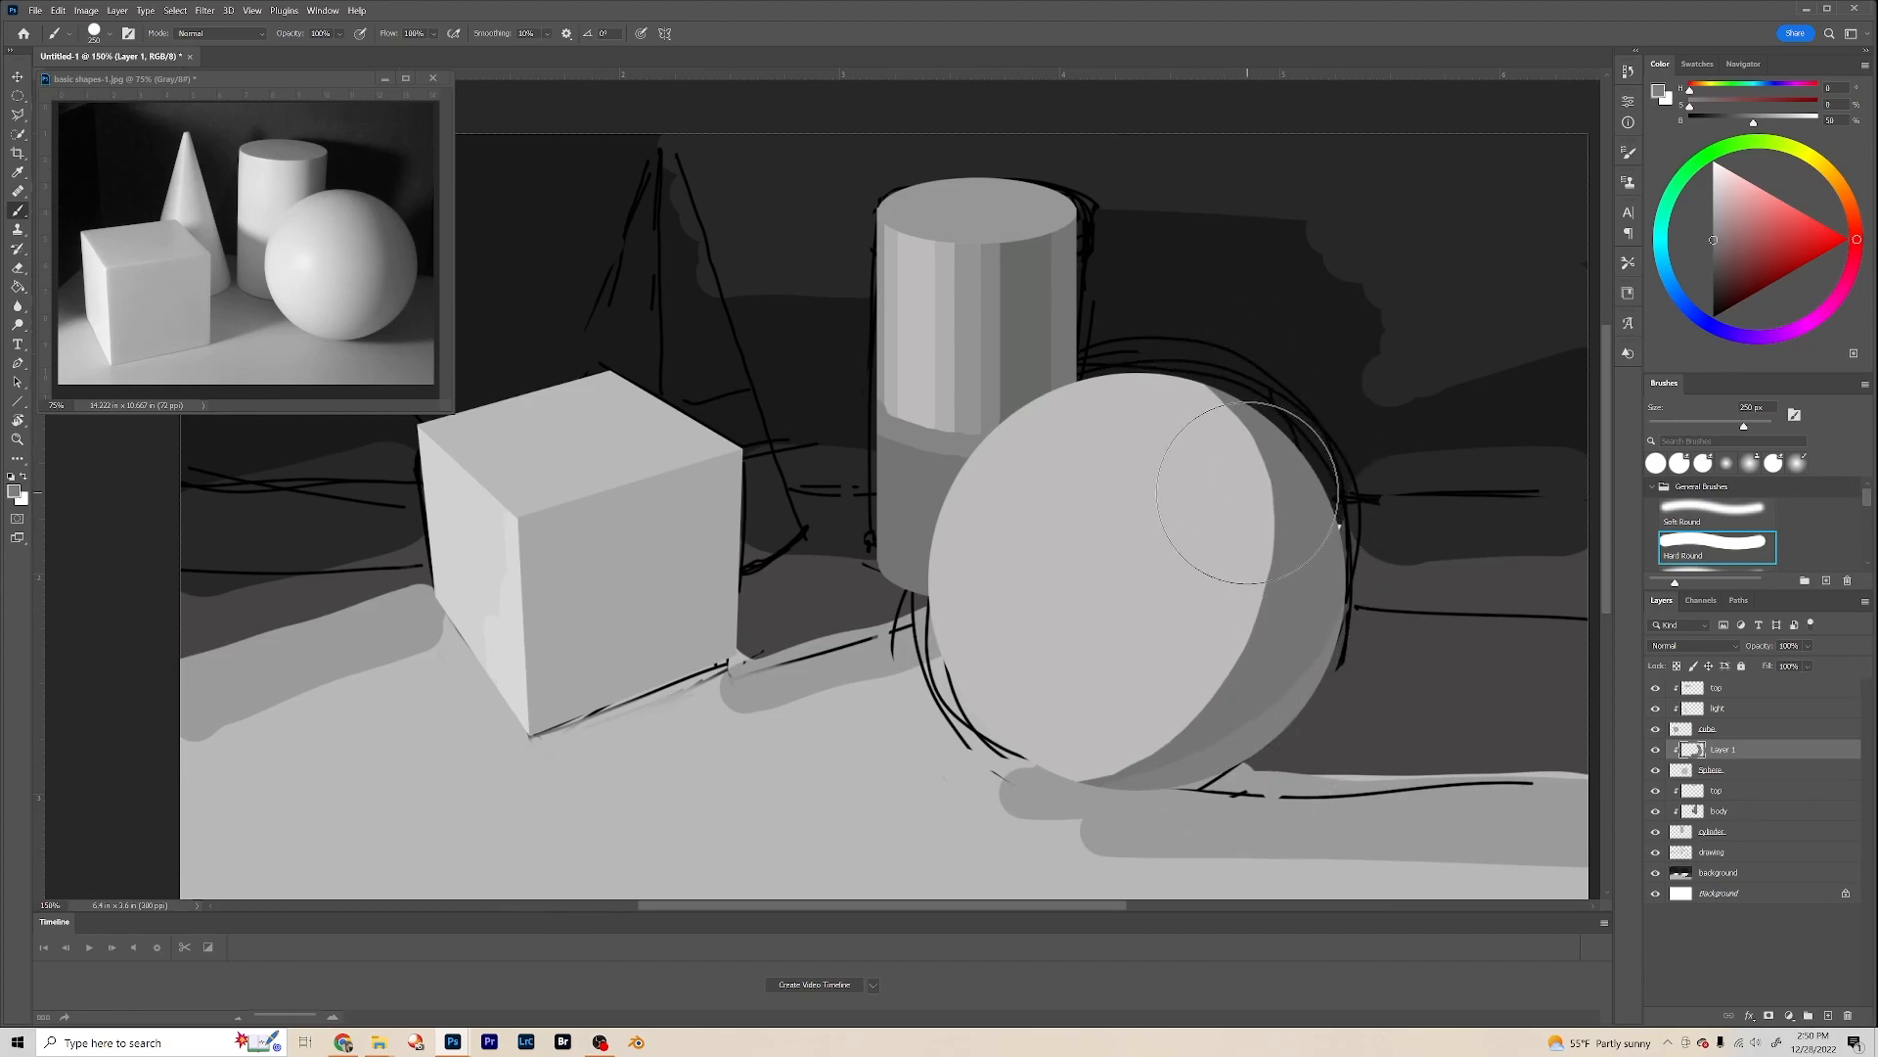
Step: Paint a curved 61% grey midtone band beside the sphere's shadow crescent using an 80 px brush
key(bracketleft)
key(bracketleft)
key(bracketleft)
key(bracketleft)
key(bracketleft)
key(bracketleft)
key(bracketleft)
alt+click(1254, 740)
drag(1713, 239, 1713, 223)
mouse_move(1134, 368)
mouse_down()
mouse_move(1197, 395)
mouse_move(1245, 479)
mouse_move(1238, 626)
mouse_move(1142, 726)
mouse_move(998, 755)
mouse_up()
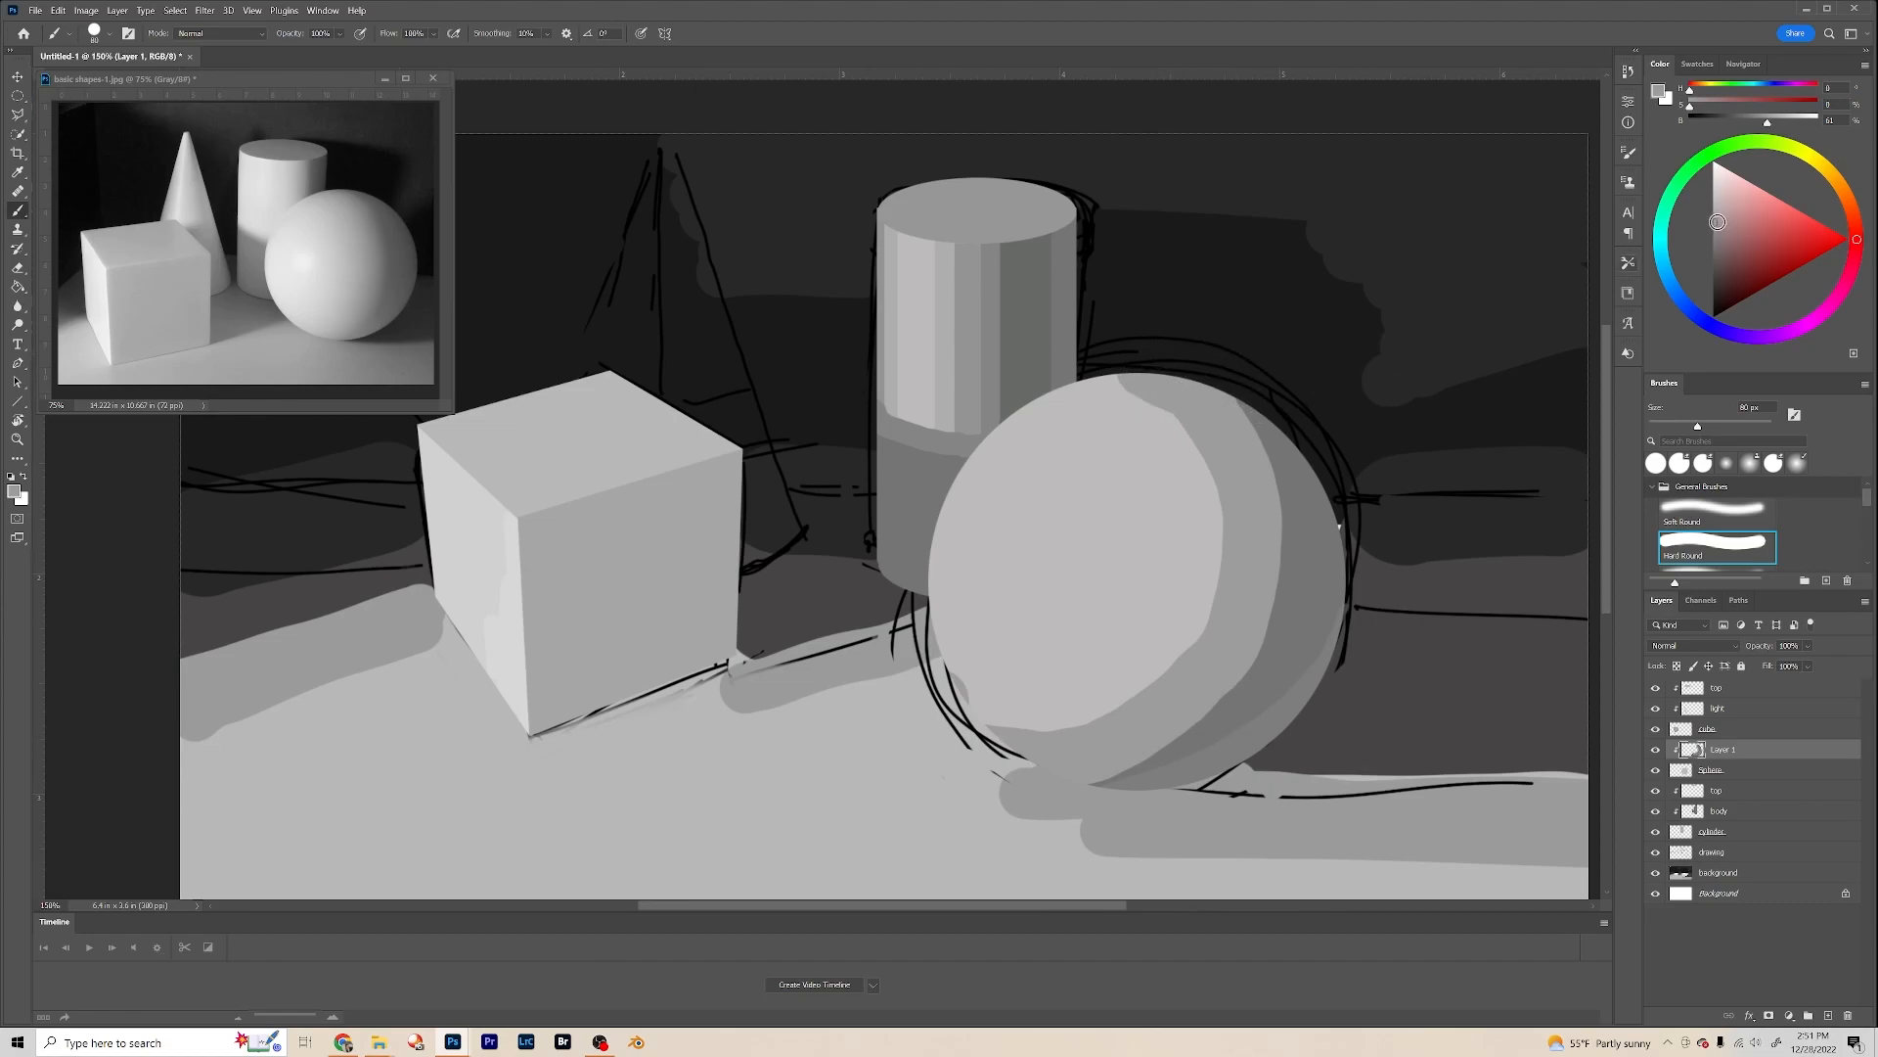
Step: Paint a 67% grey band around the sphere's light area using a 125 px brush
click(1713, 214)
key(bracketright)
key(bracketright)
mouse_move(1027, 396)
mouse_down()
mouse_move(1119, 420)
mouse_move(1177, 503)
mouse_move(1161, 623)
mouse_move(1113, 667)
mouse_move(1022, 690)
mouse_move(922, 650)
mouse_move(895, 575)
mouse_move(904, 470)
mouse_up()
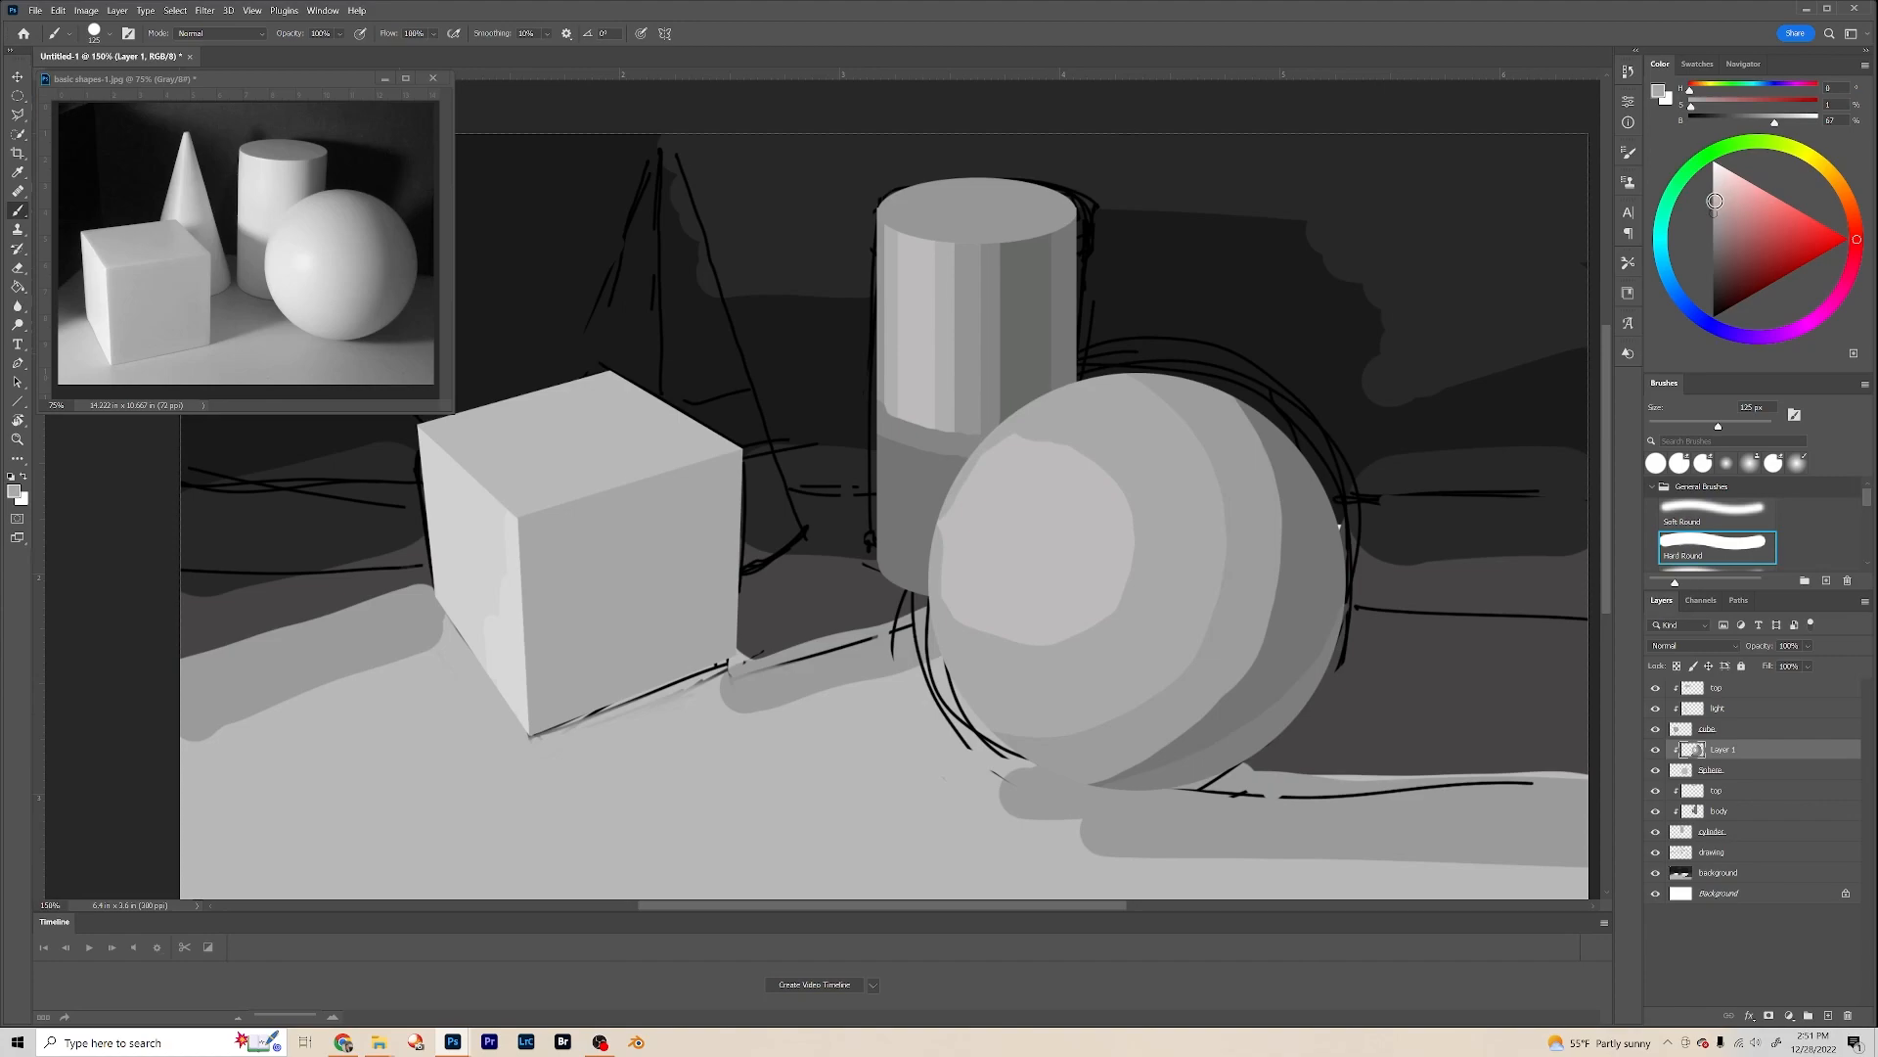
Step: Ring the sphere's lightest area with 71% grey and dab a small highlight of about 78% grey in it with a 45 px brush
click(1712, 201)
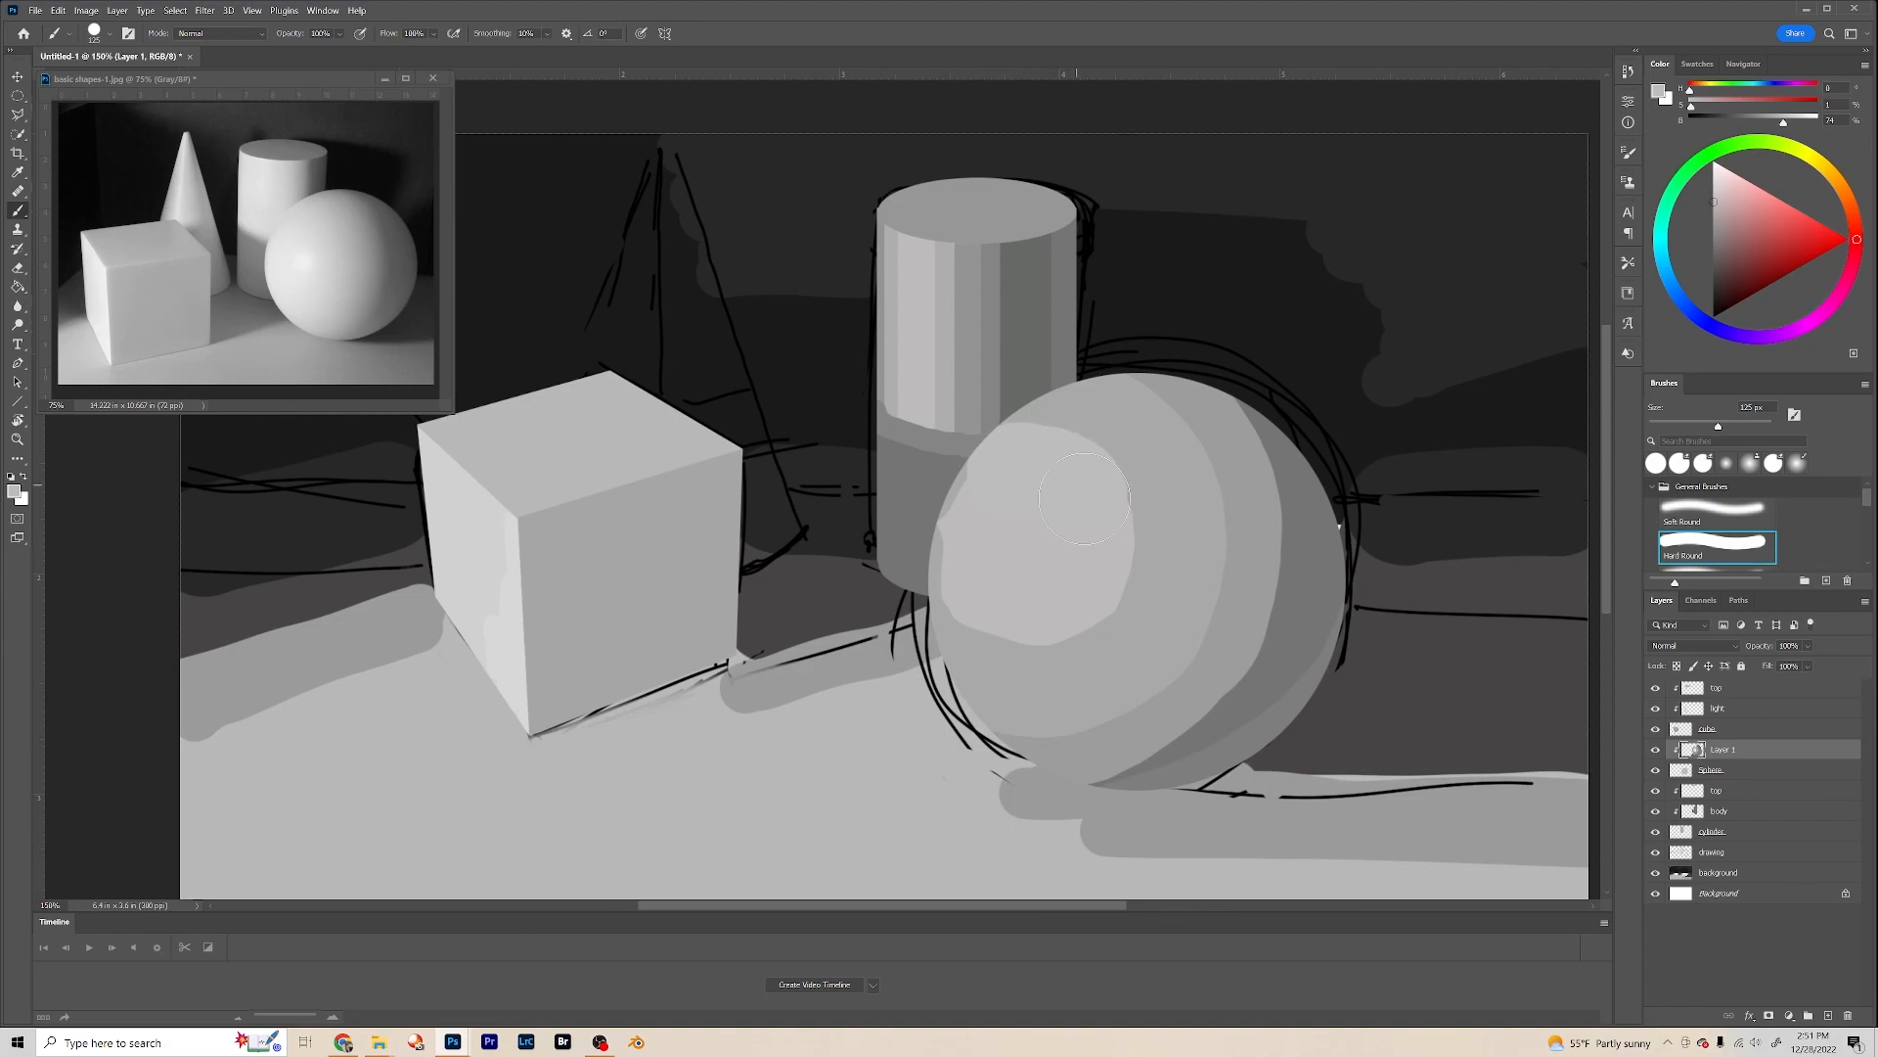
click(1711, 207)
mouse_move(1003, 469)
mouse_down()
mouse_move(1084, 479)
mouse_move(1093, 511)
mouse_up()
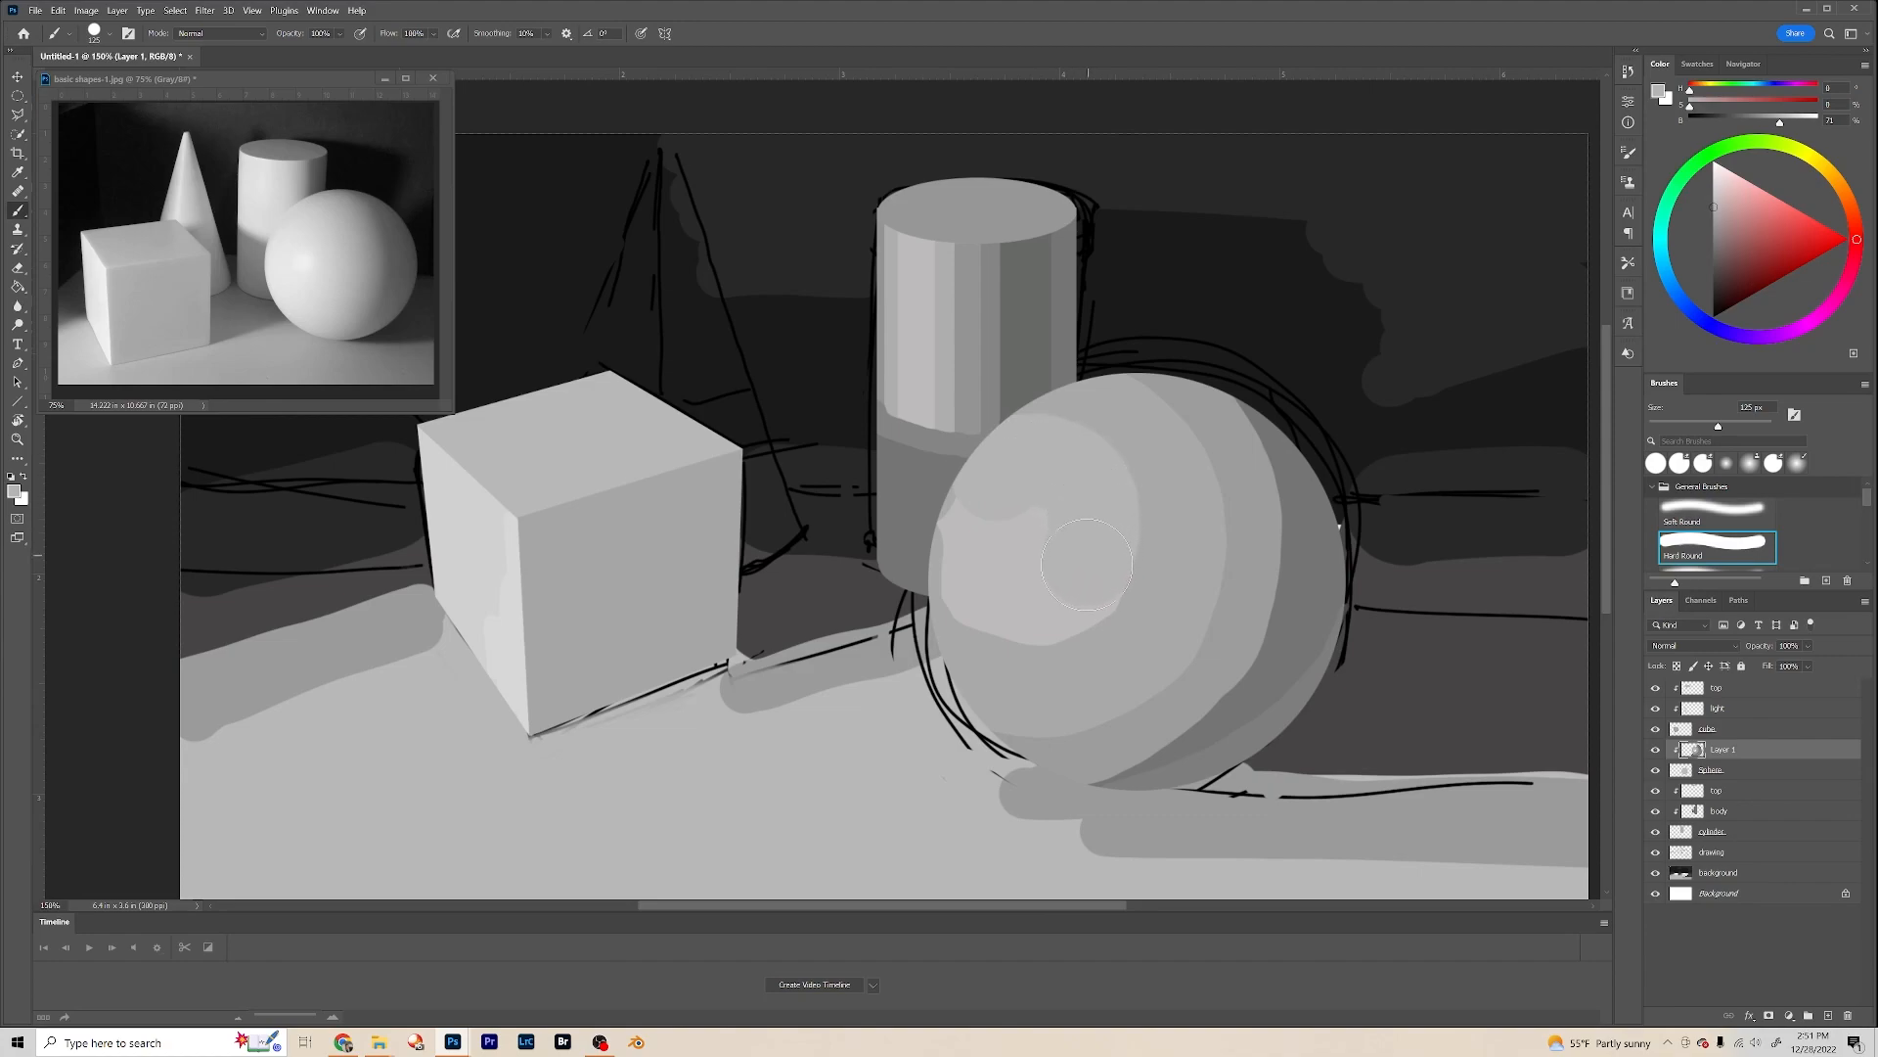
mouse_move(1046, 603)
mouse_down()
mouse_move(1011, 605)
mouse_move(978, 570)
mouse_up()
click(1713, 193)
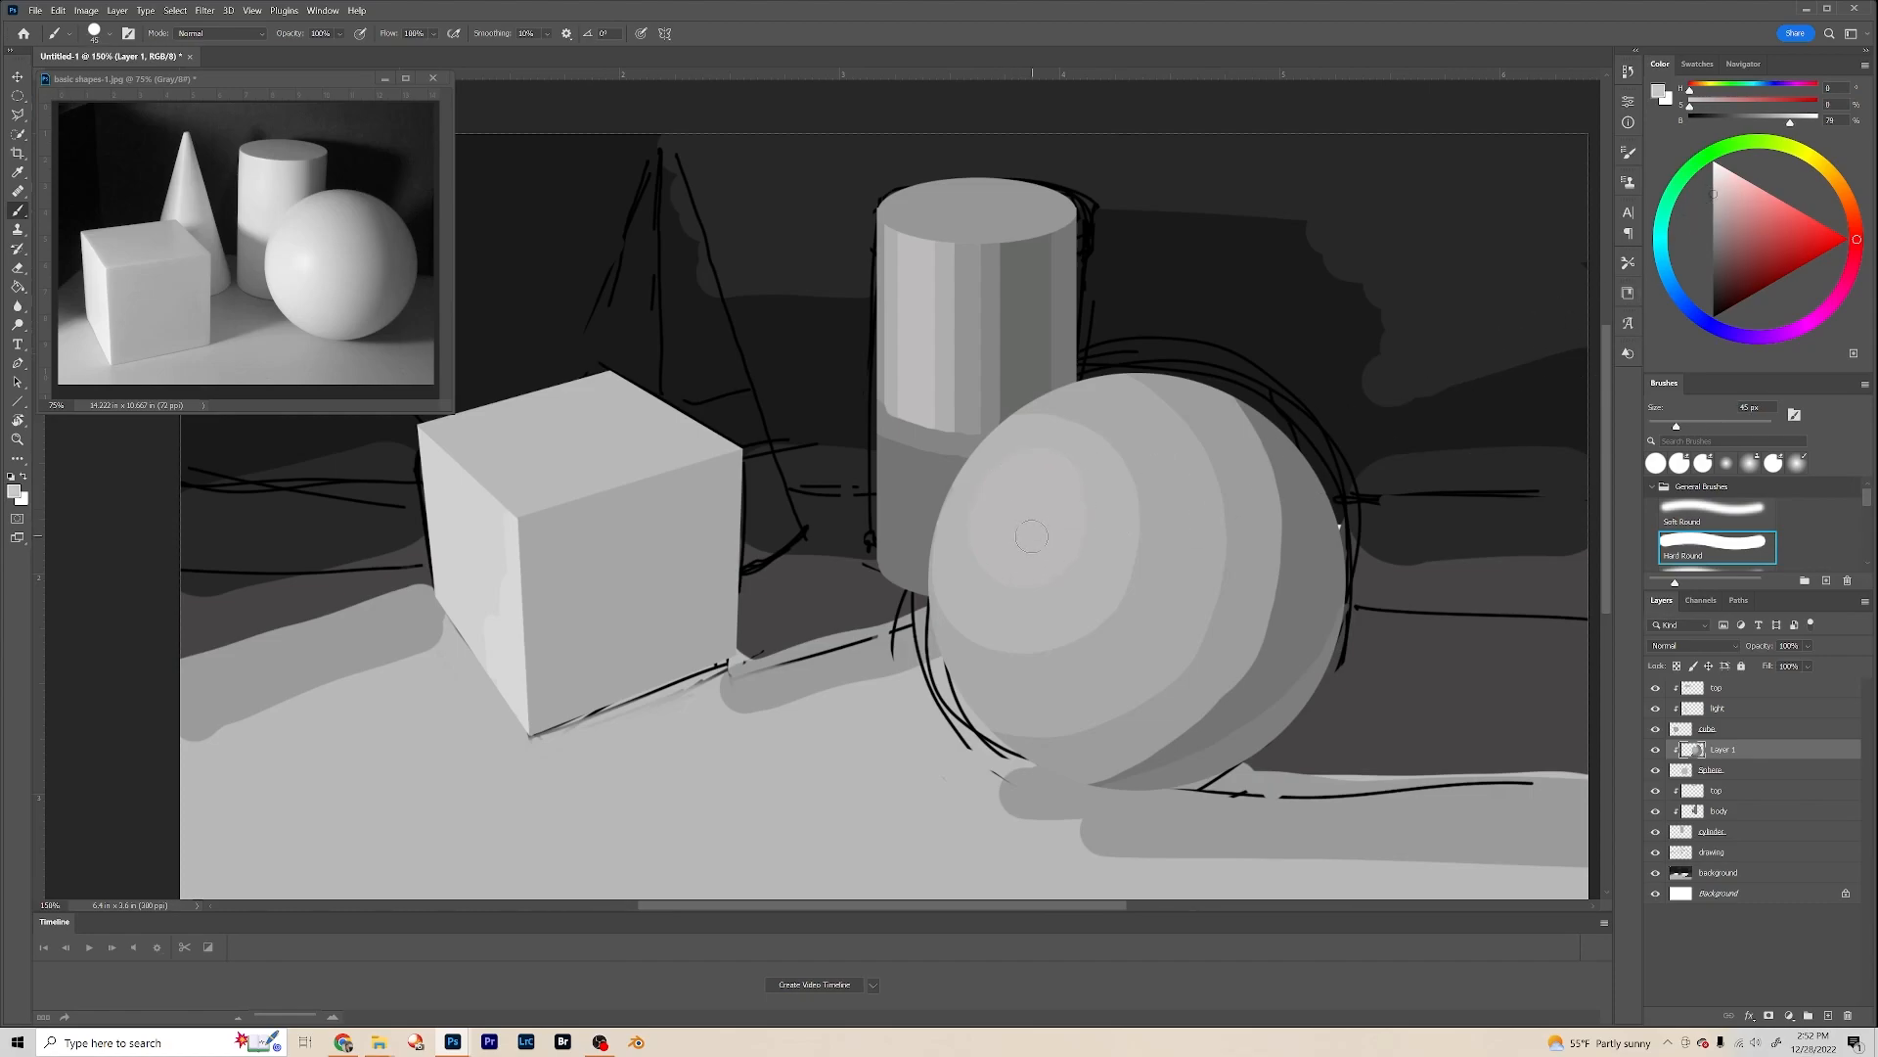
click(1039, 538)
Step: On the background layer, paint over the darker floor patch between the cube and sphere with the sampled 72% floor grey, using a 90 px brush
click(1749, 875)
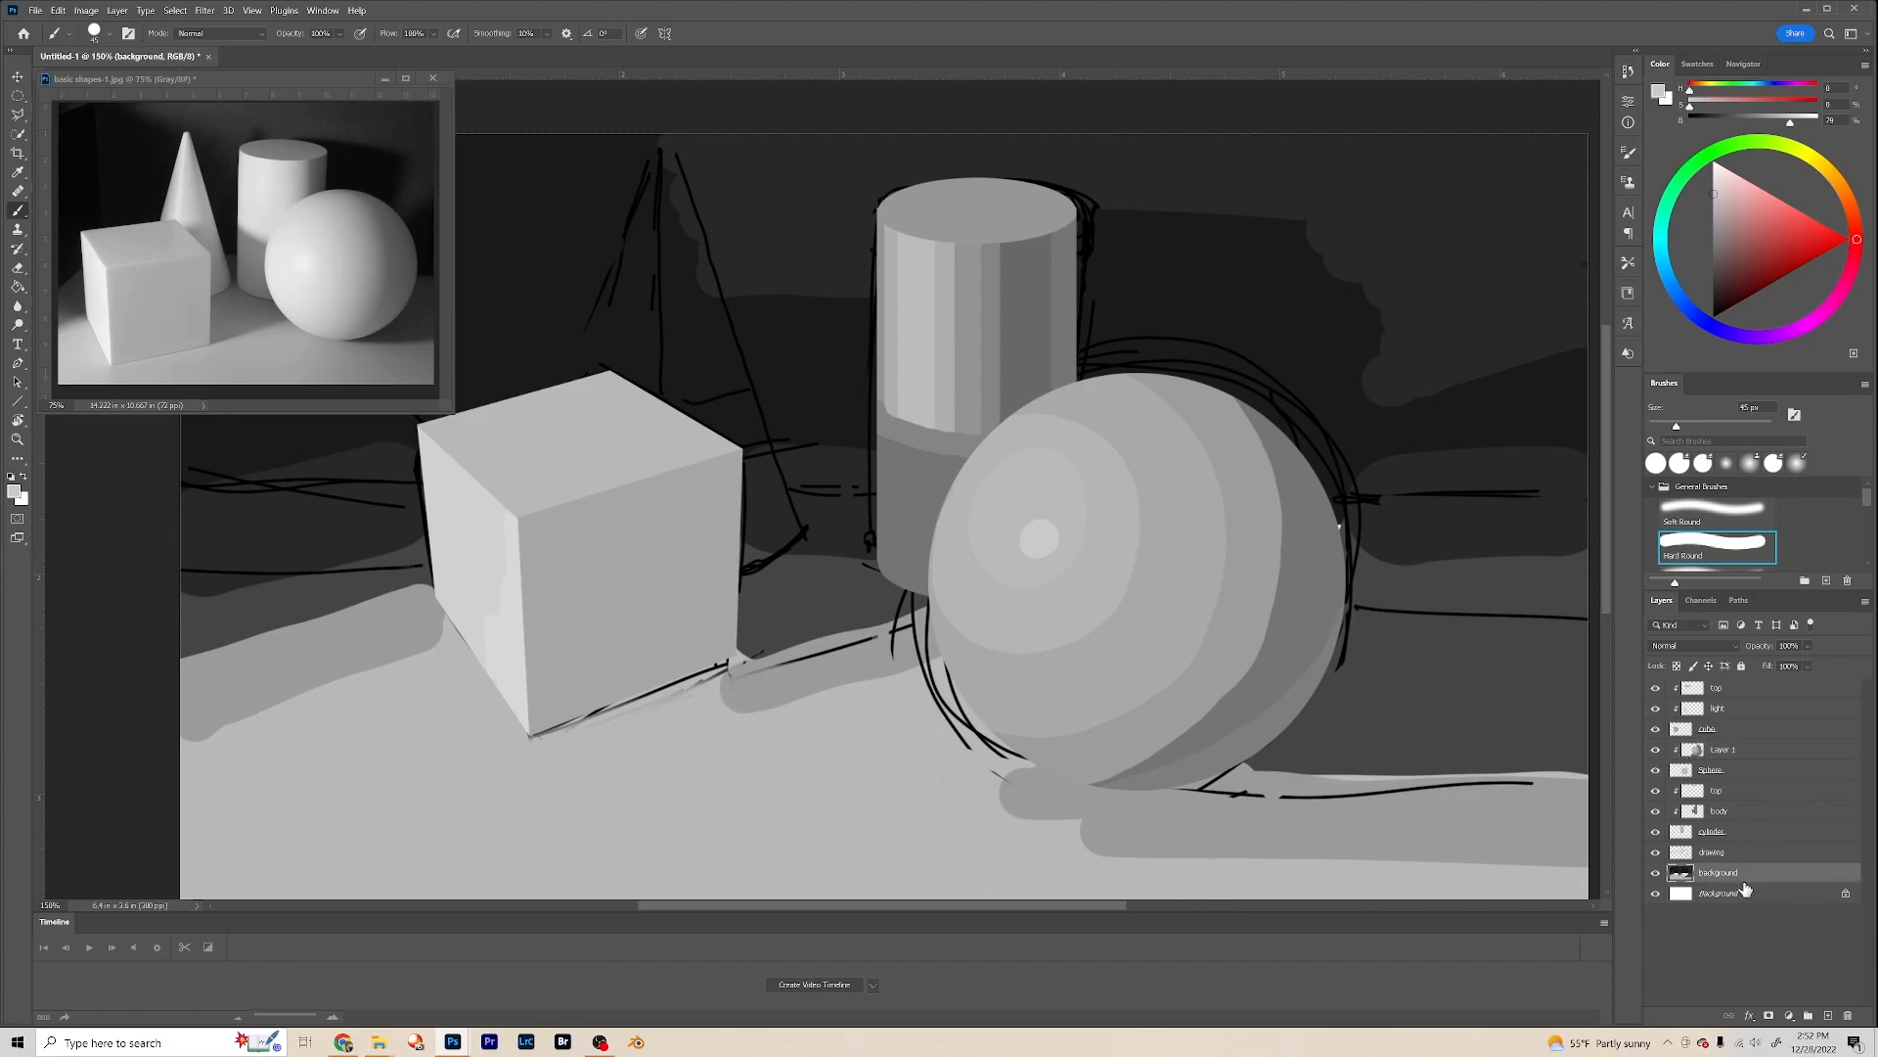
alt+click(729, 748)
drag(737, 724, 945, 669)
drag(718, 715, 987, 611)
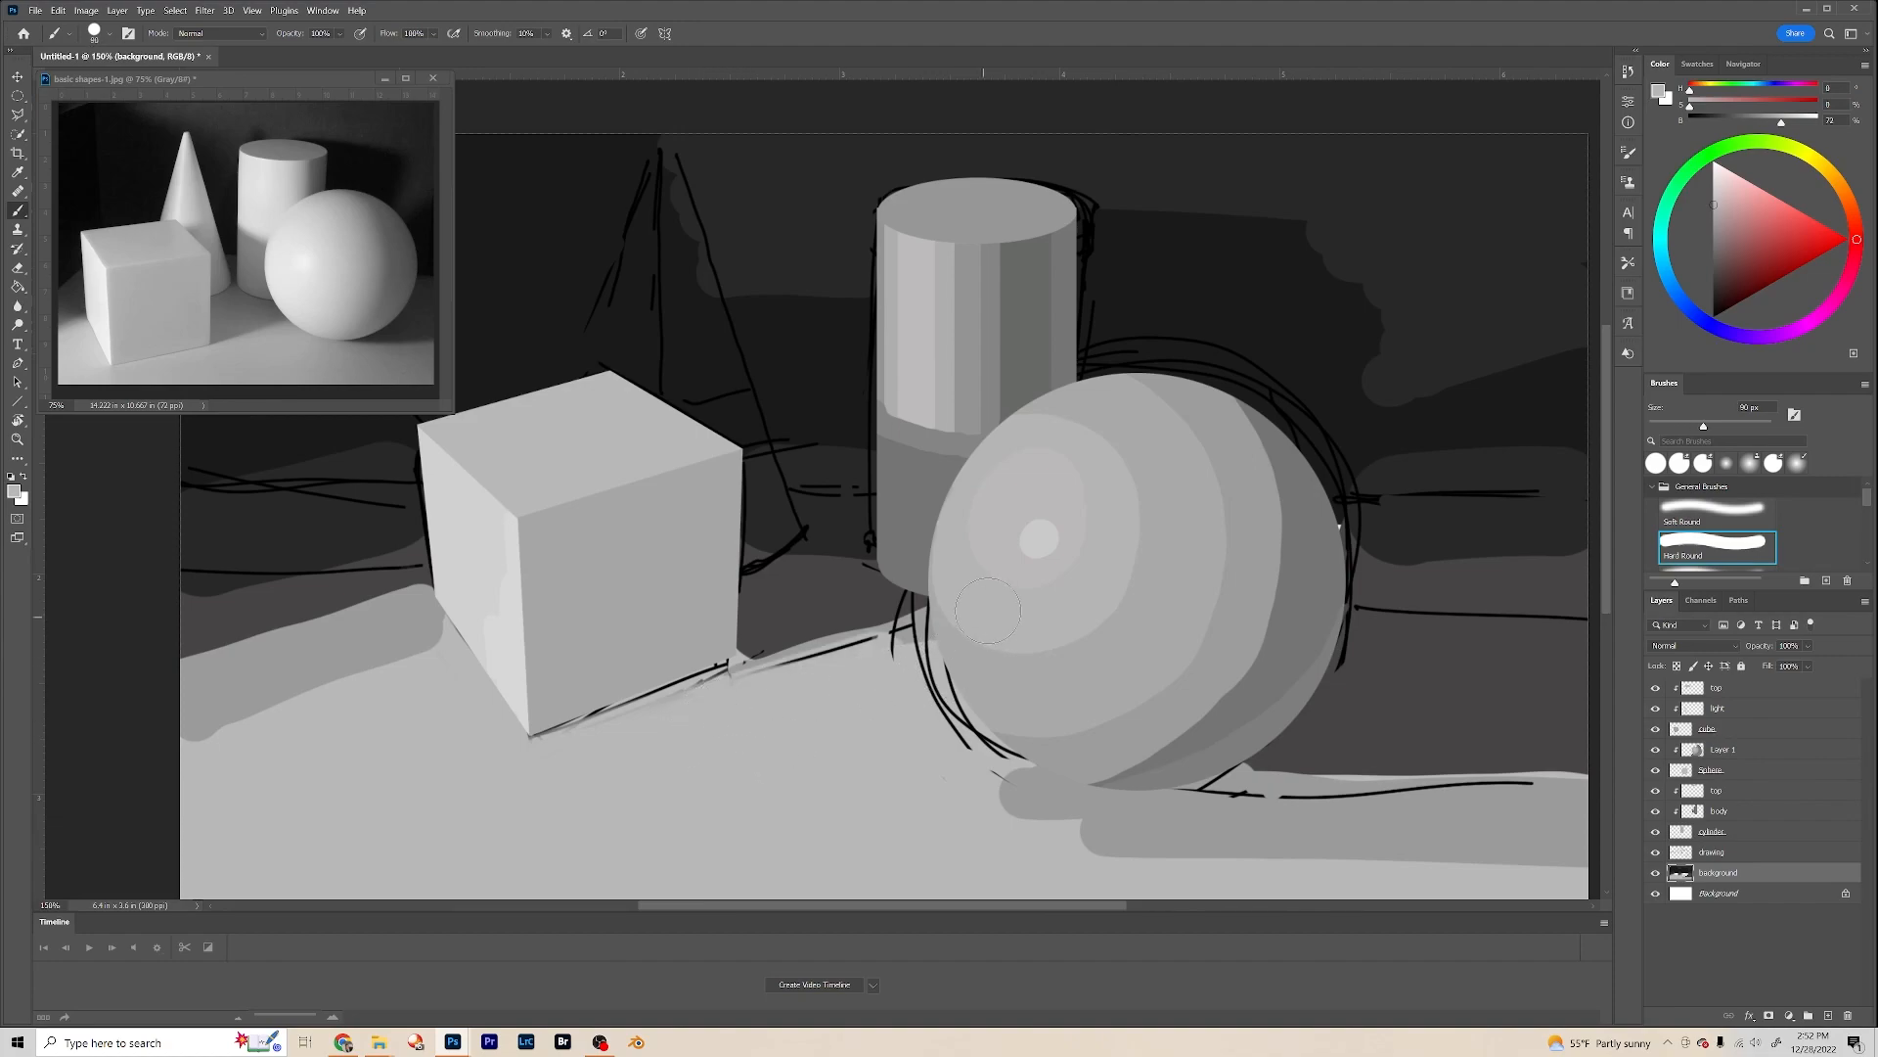
Step: Cover the darker floor strips below and right of the sphere and left of the cube with the 72% grey
drag(991, 763, 1117, 868)
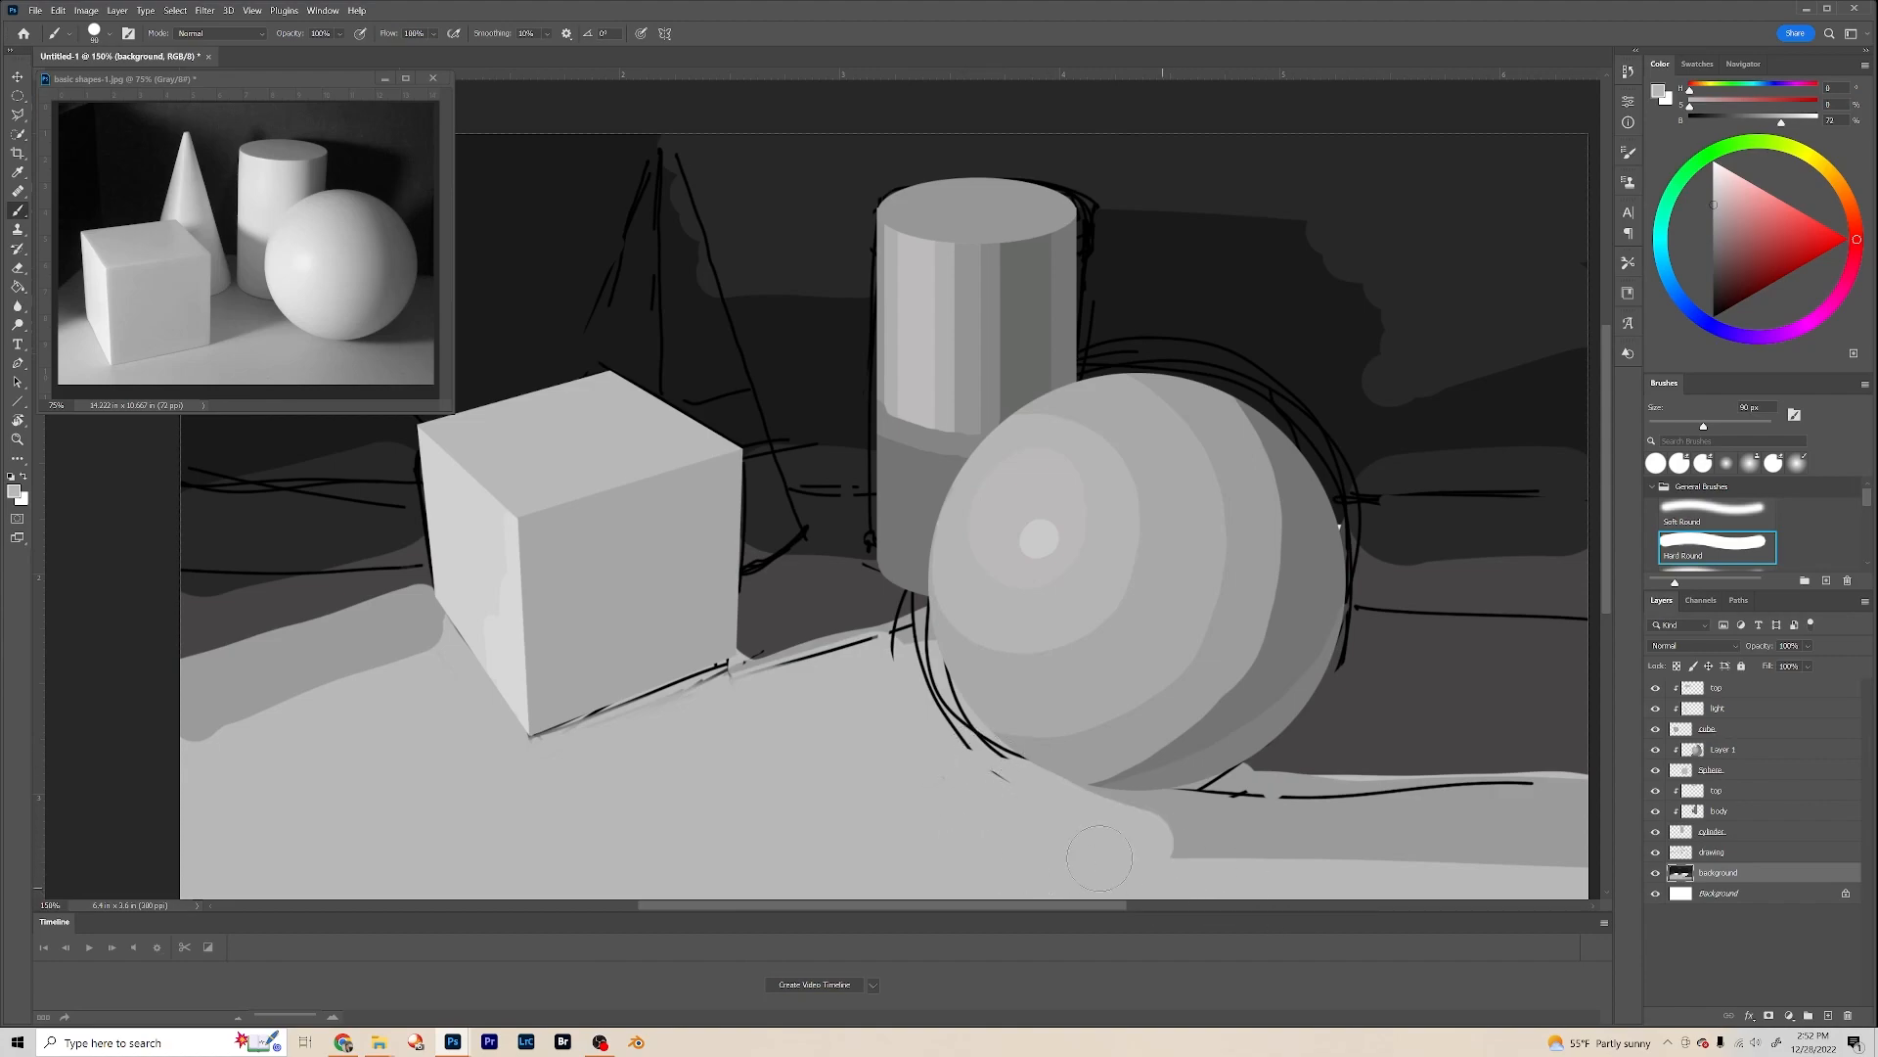
drag(1028, 799, 1375, 848)
drag(1122, 819, 1677, 893)
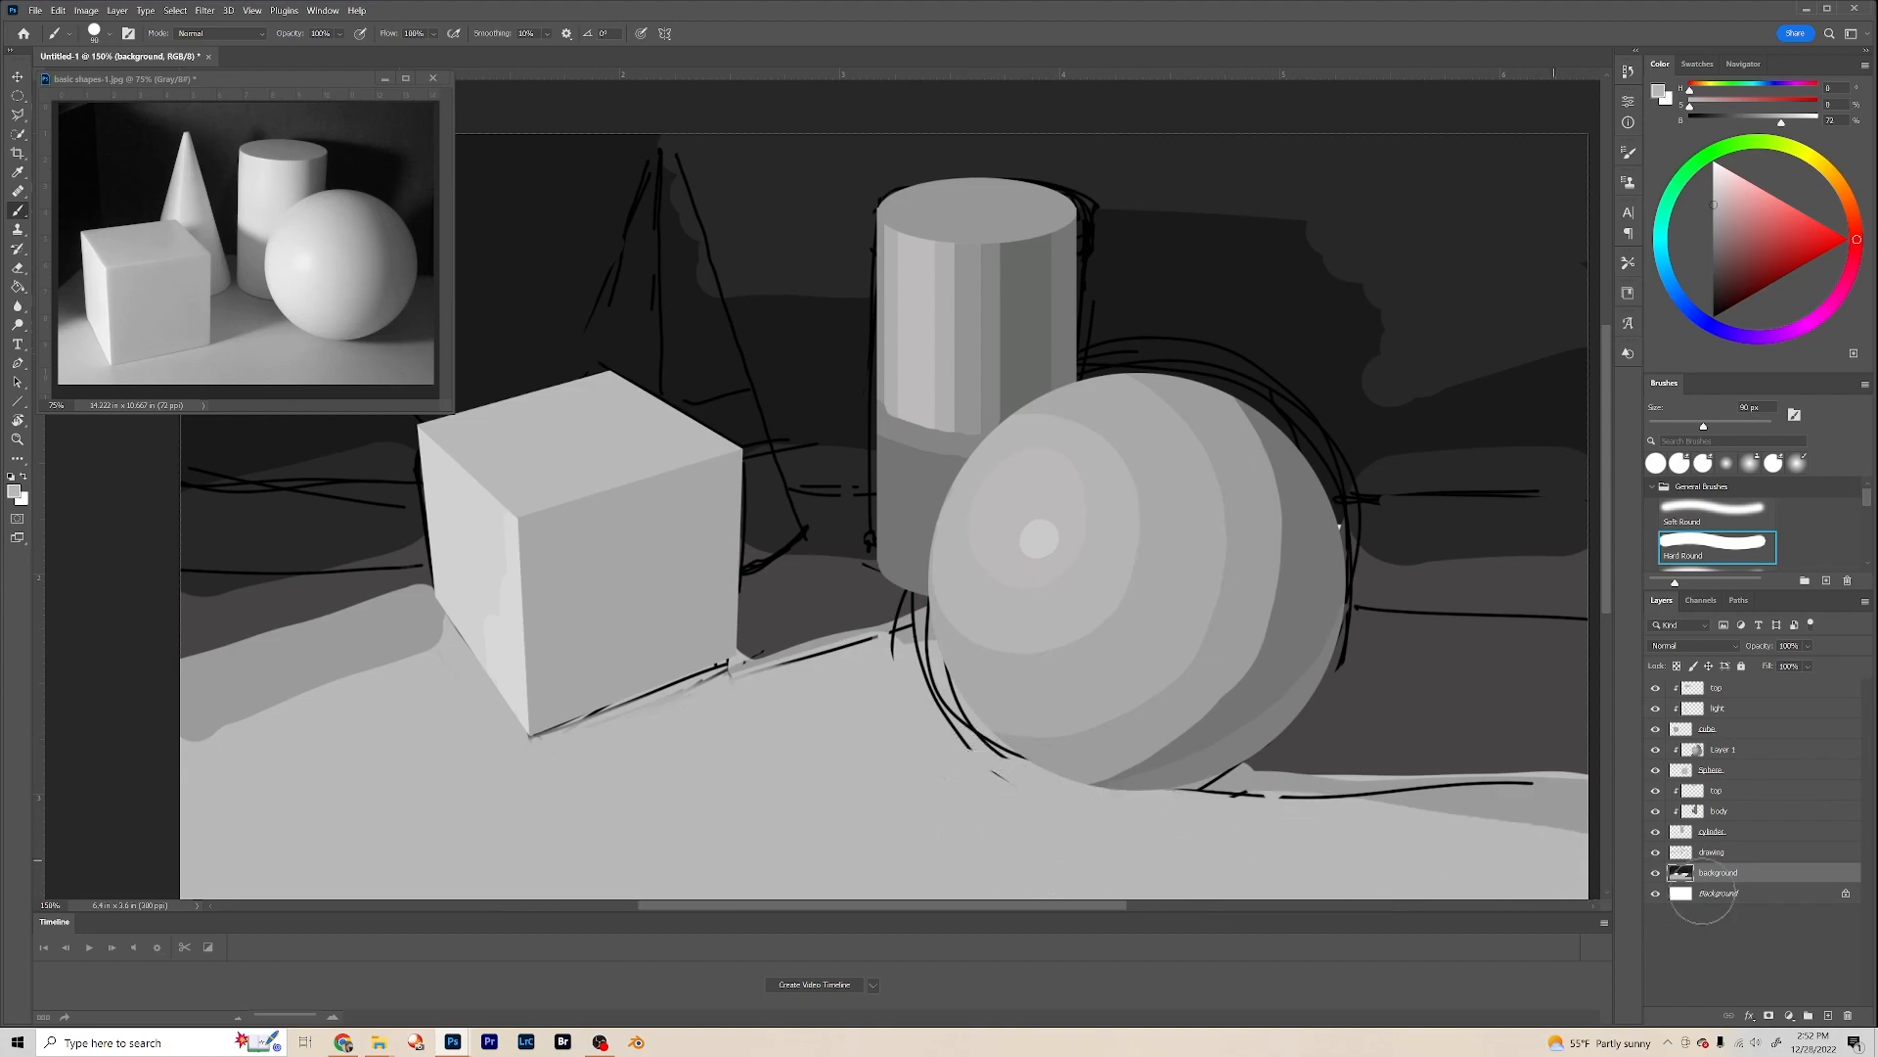
mouse_move(1406, 858)
mouse_down()
mouse_move(1663, 867)
mouse_move(1692, 848)
mouse_up()
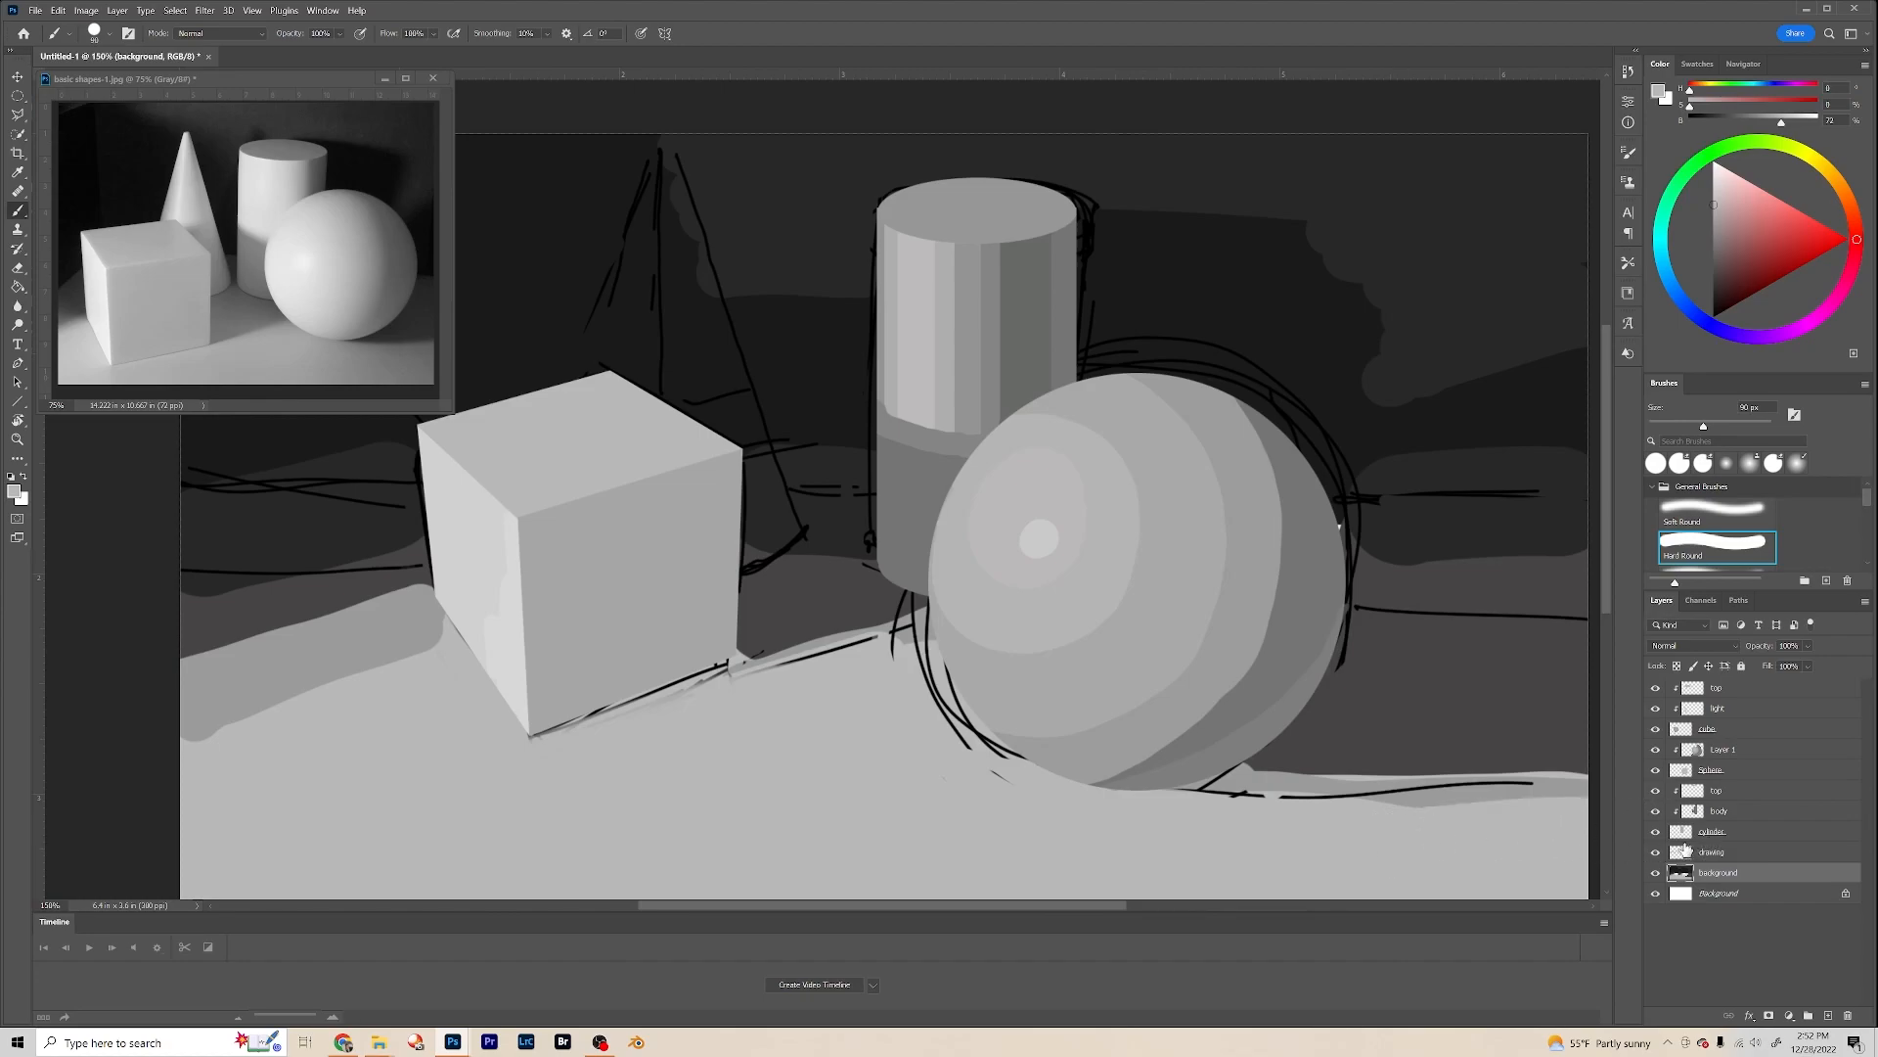
mouse_move(204, 760)
mouse_down()
mouse_move(281, 708)
mouse_move(420, 640)
mouse_up()
mouse_move(138, 747)
mouse_down()
mouse_move(183, 714)
mouse_move(287, 694)
mouse_up()
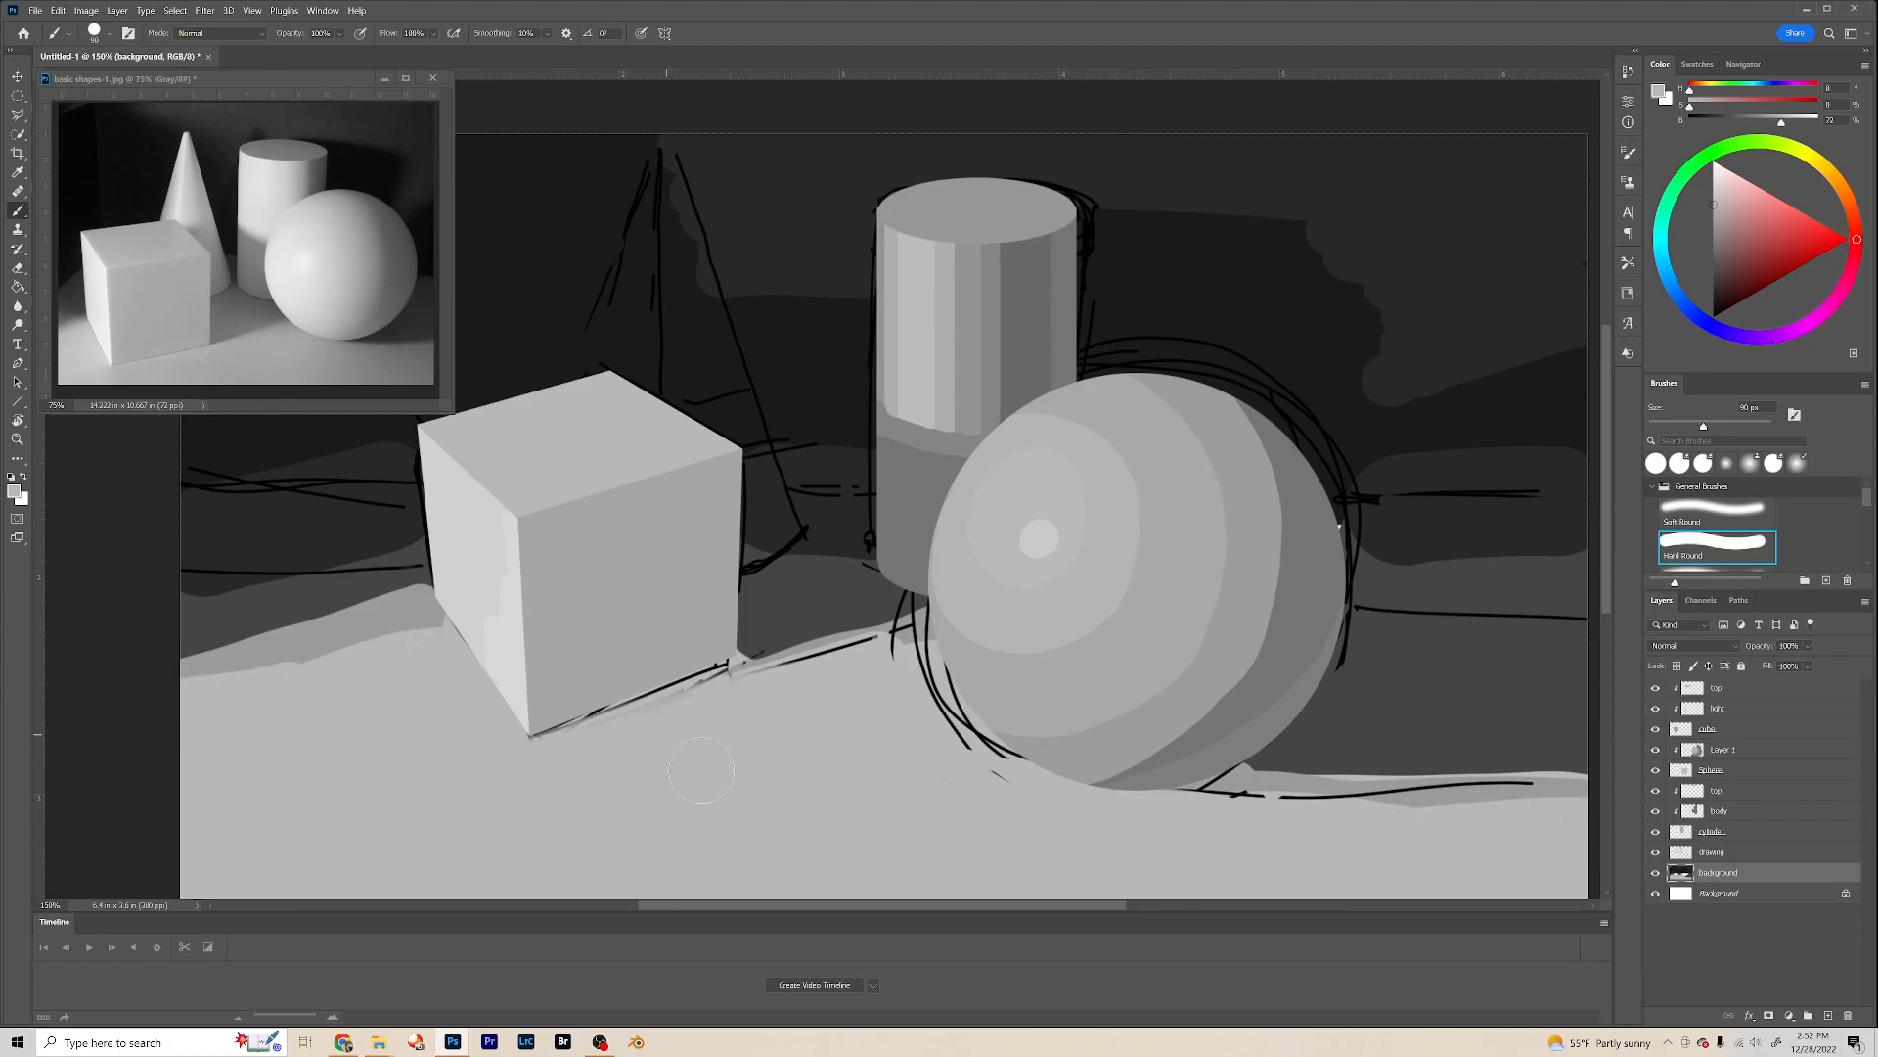
Step: Paint out the leftover darker floor left of the cube and the blank canvas corners with the adjoining floor and wall greys
drag(445, 615, 294, 650)
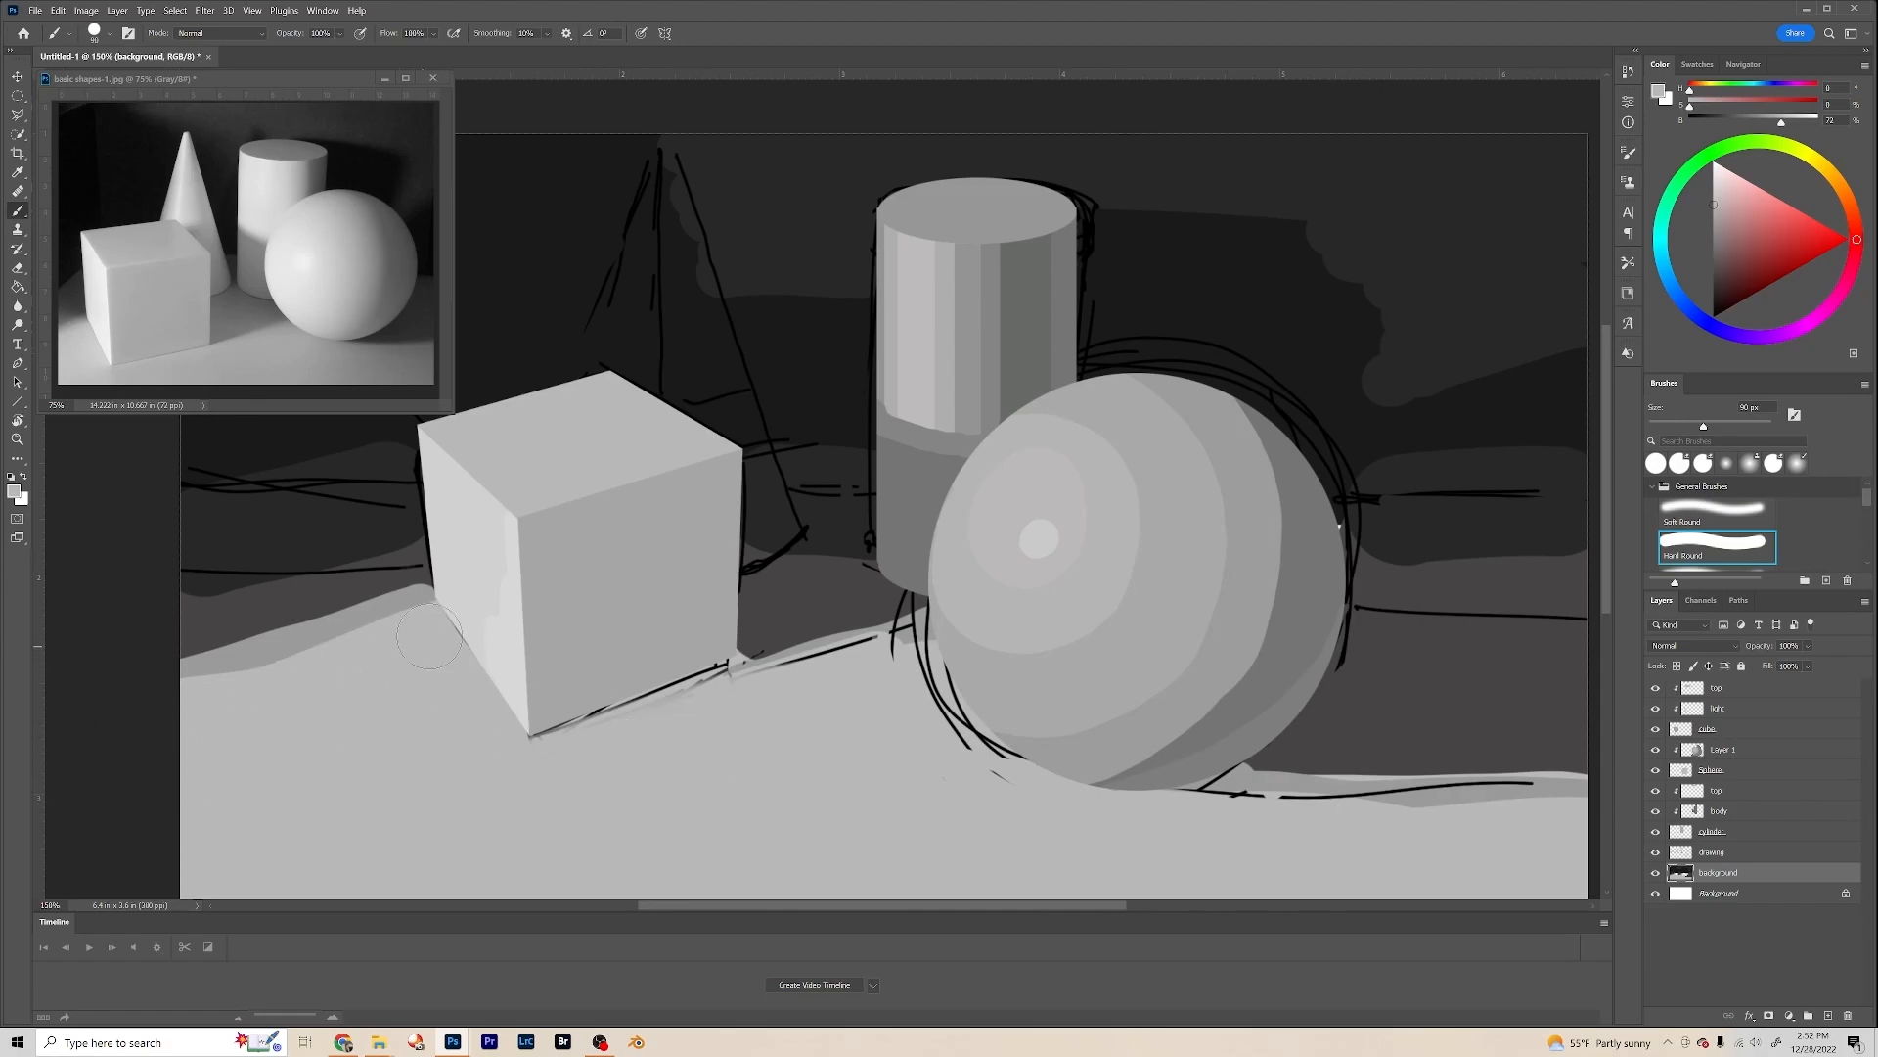
drag(426, 639, 196, 649)
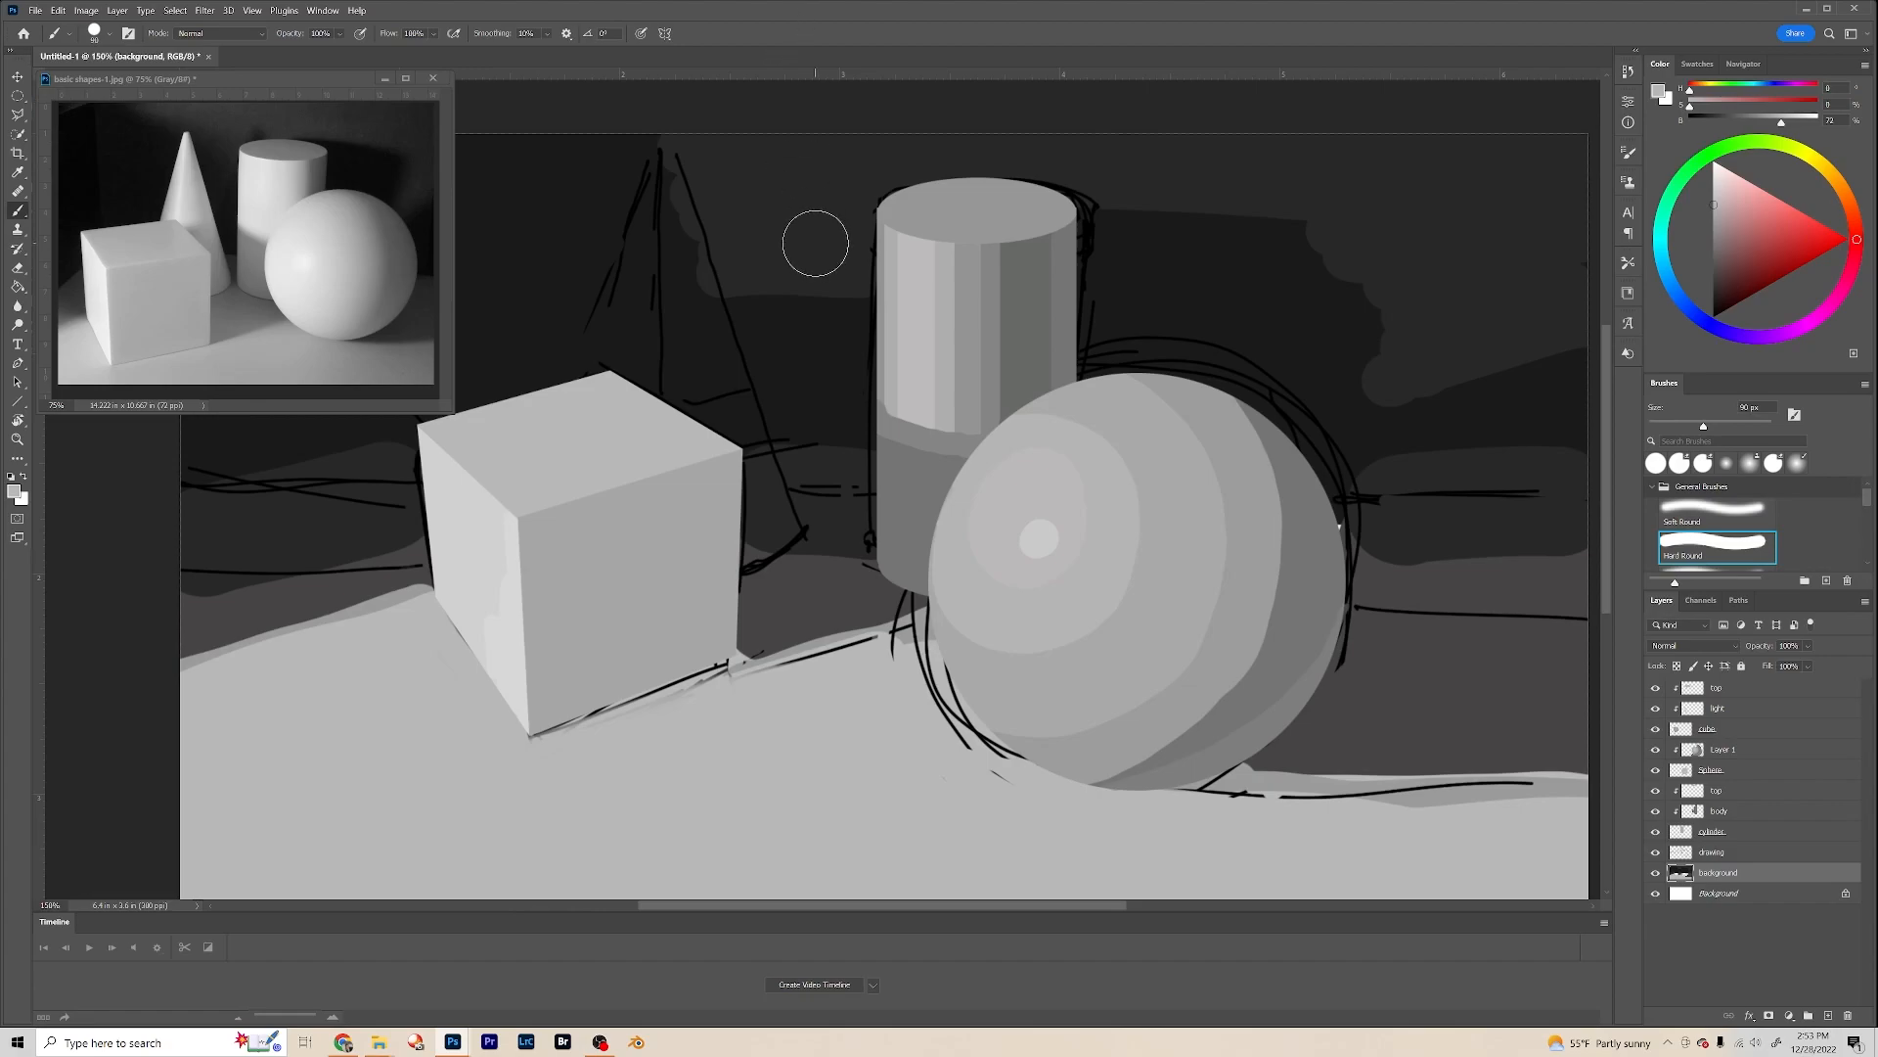
scroll(817, 246, down, 5)
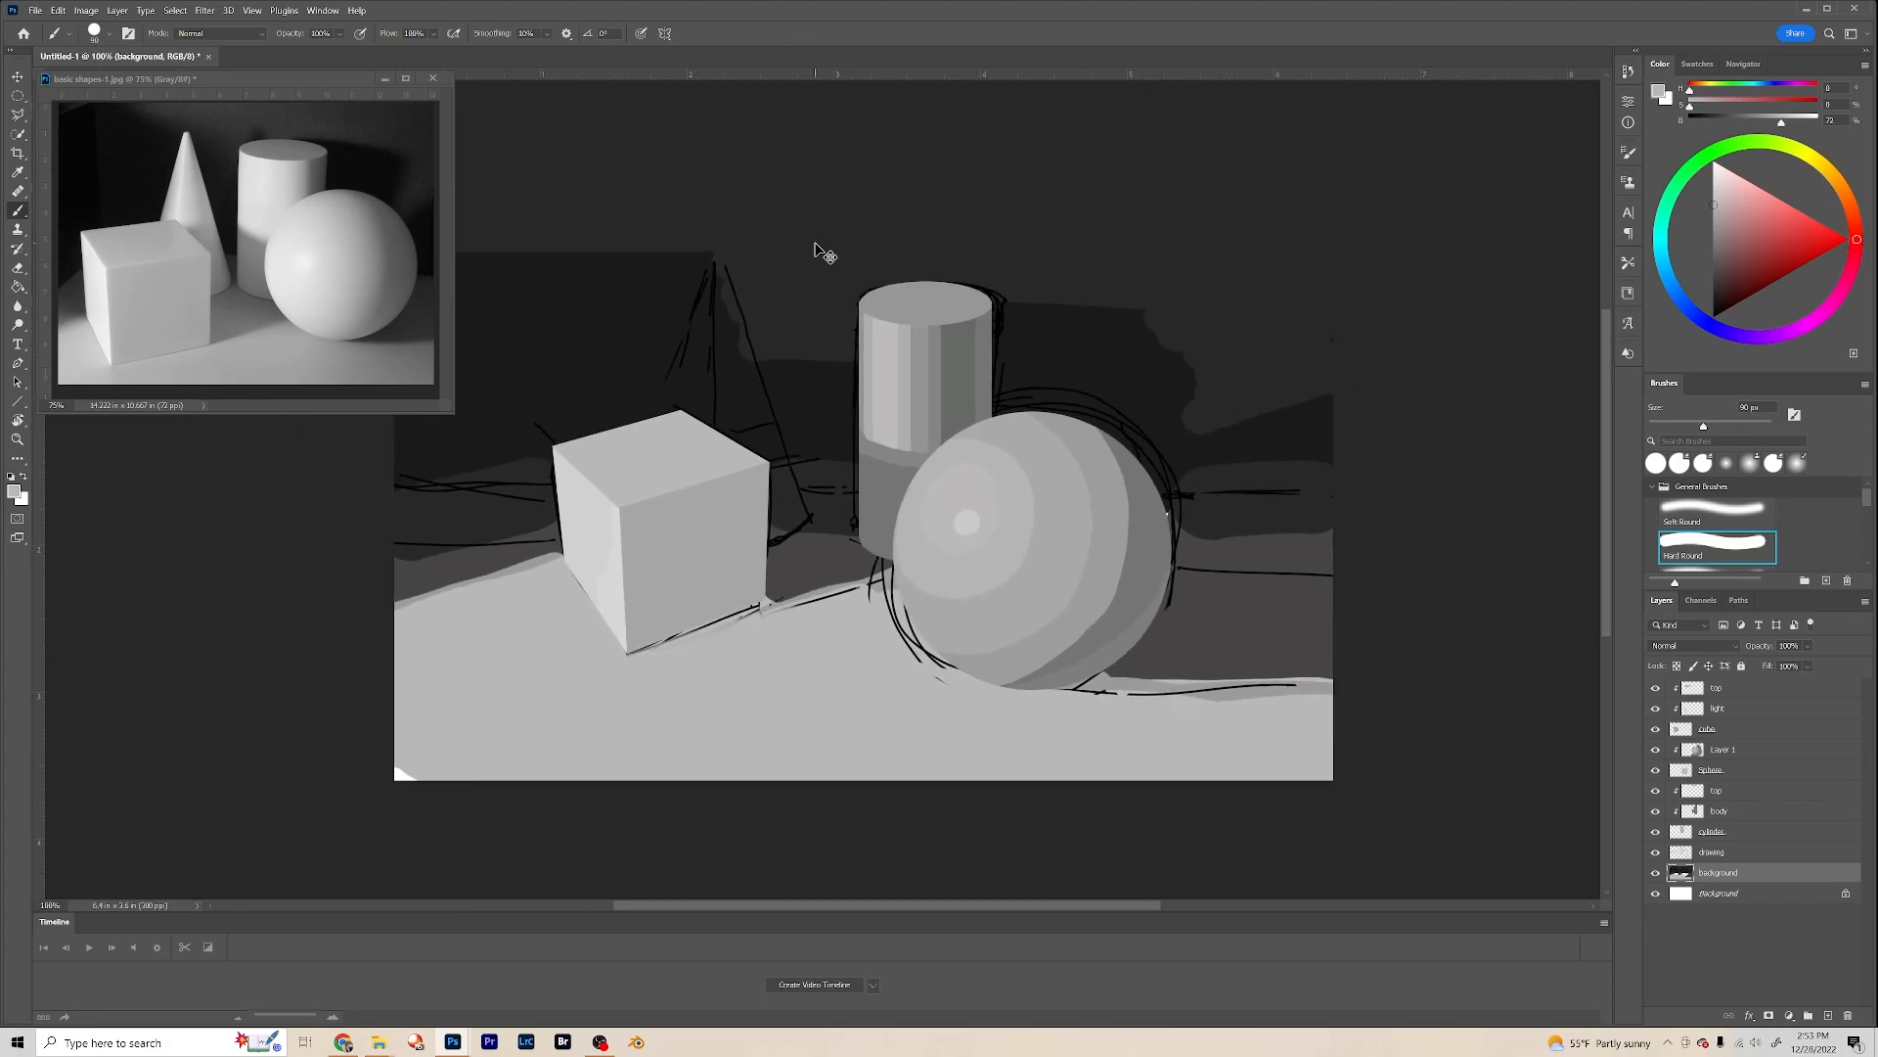
scroll(817, 248, down, 1)
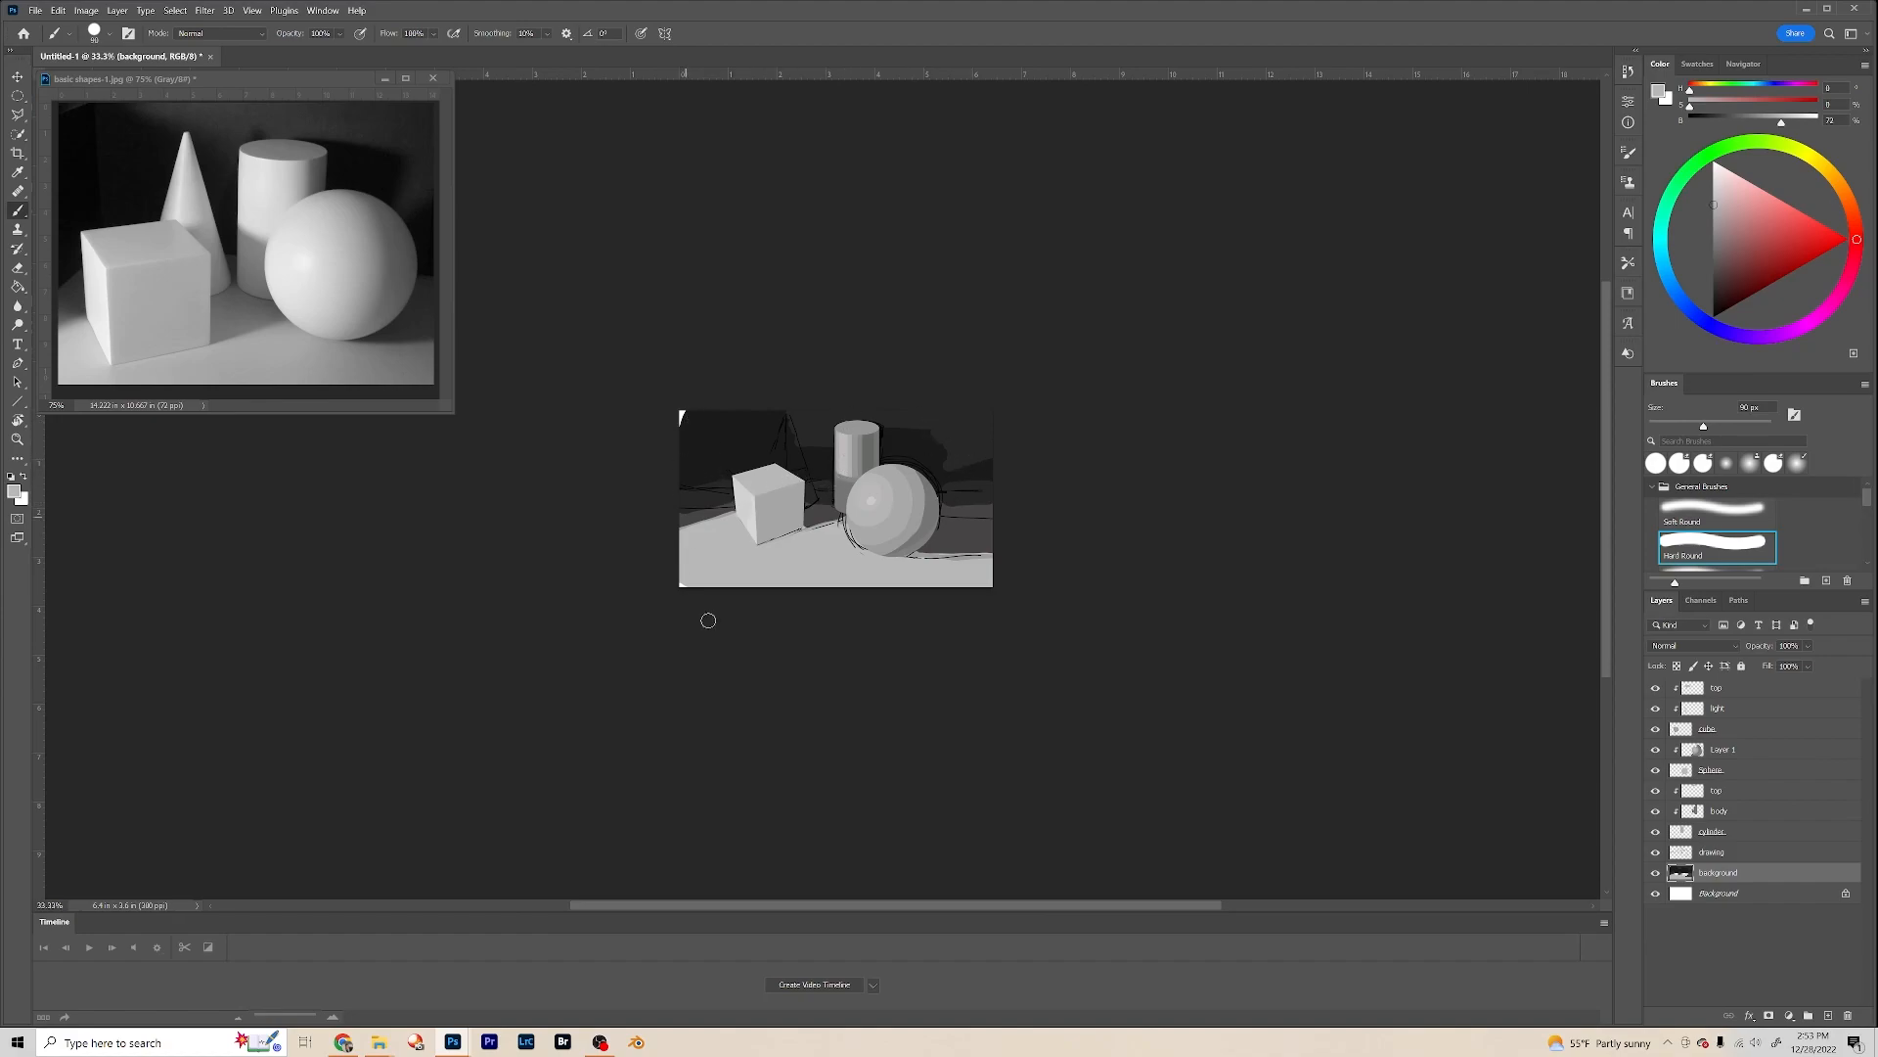
alt+click(689, 423)
alt+click(711, 554)
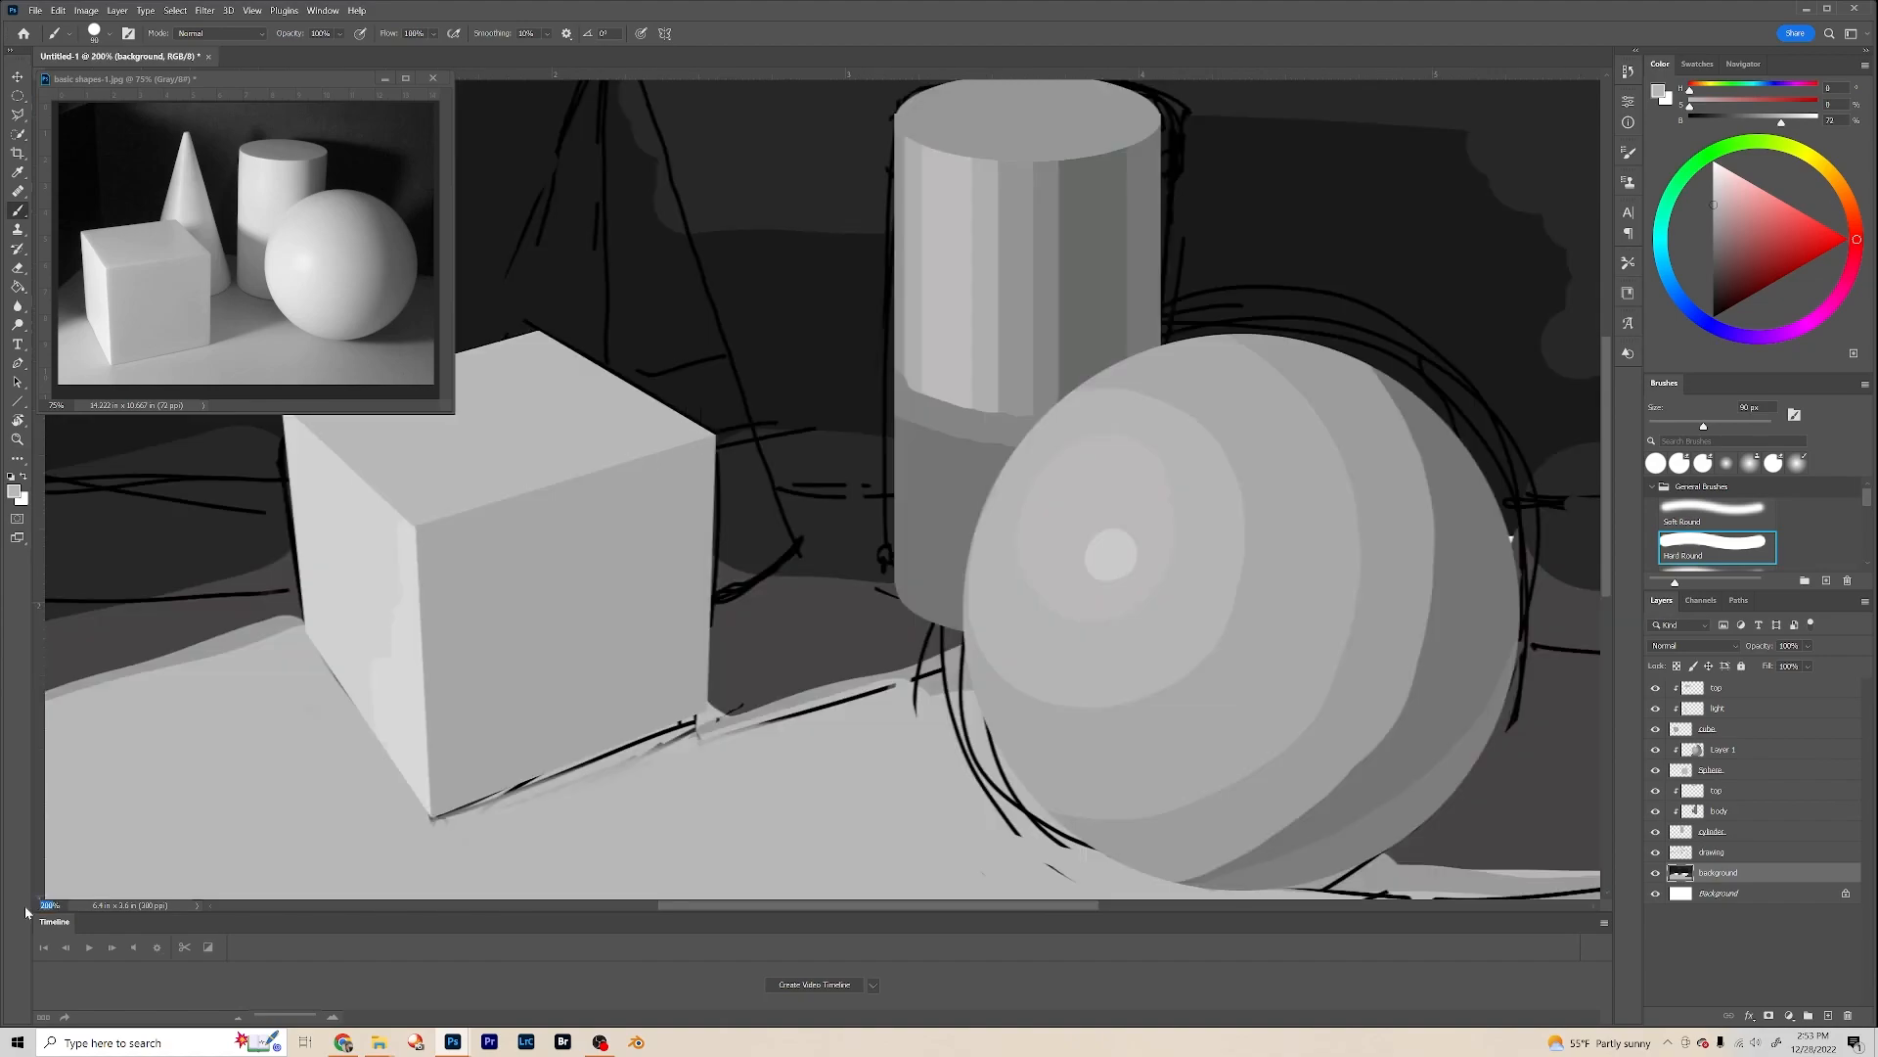
Step: Hide the cube and outline the cone's straight-sided body from tip to base with the Polygonal Lasso along the sketch
text(15%)
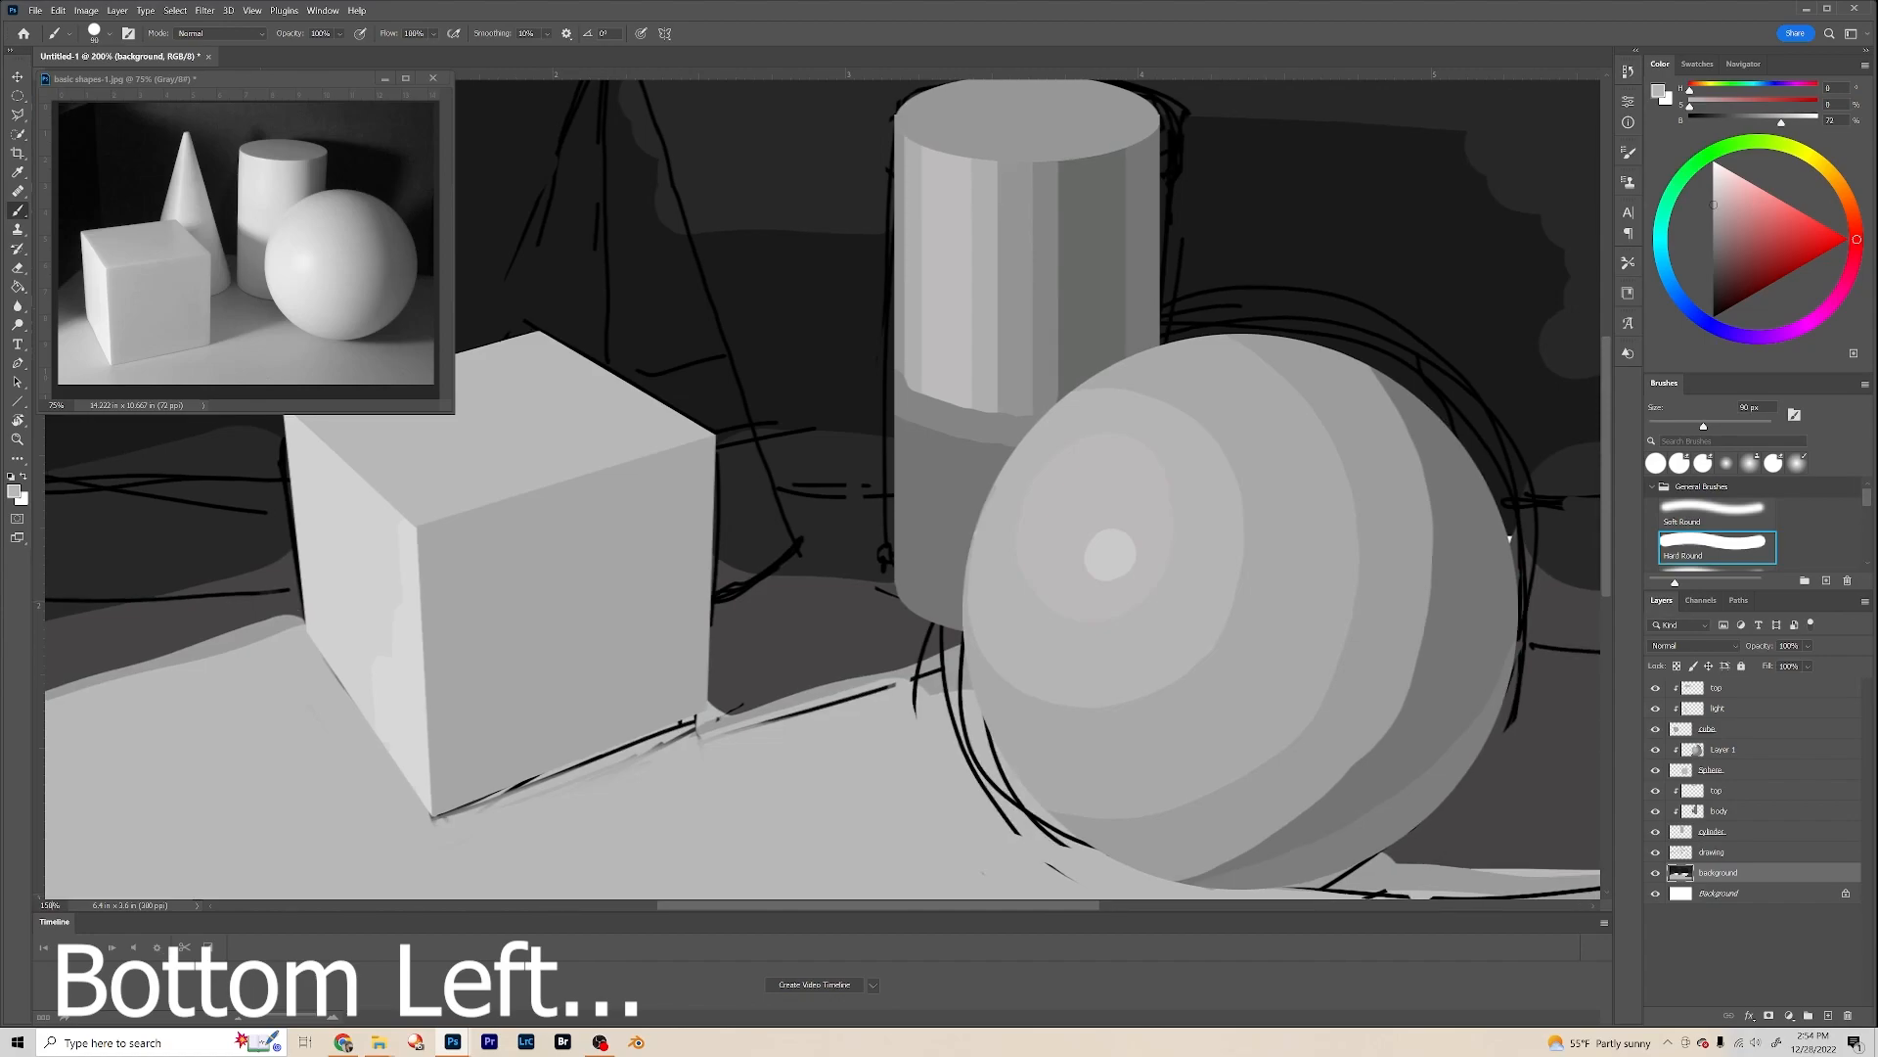
key(Return)
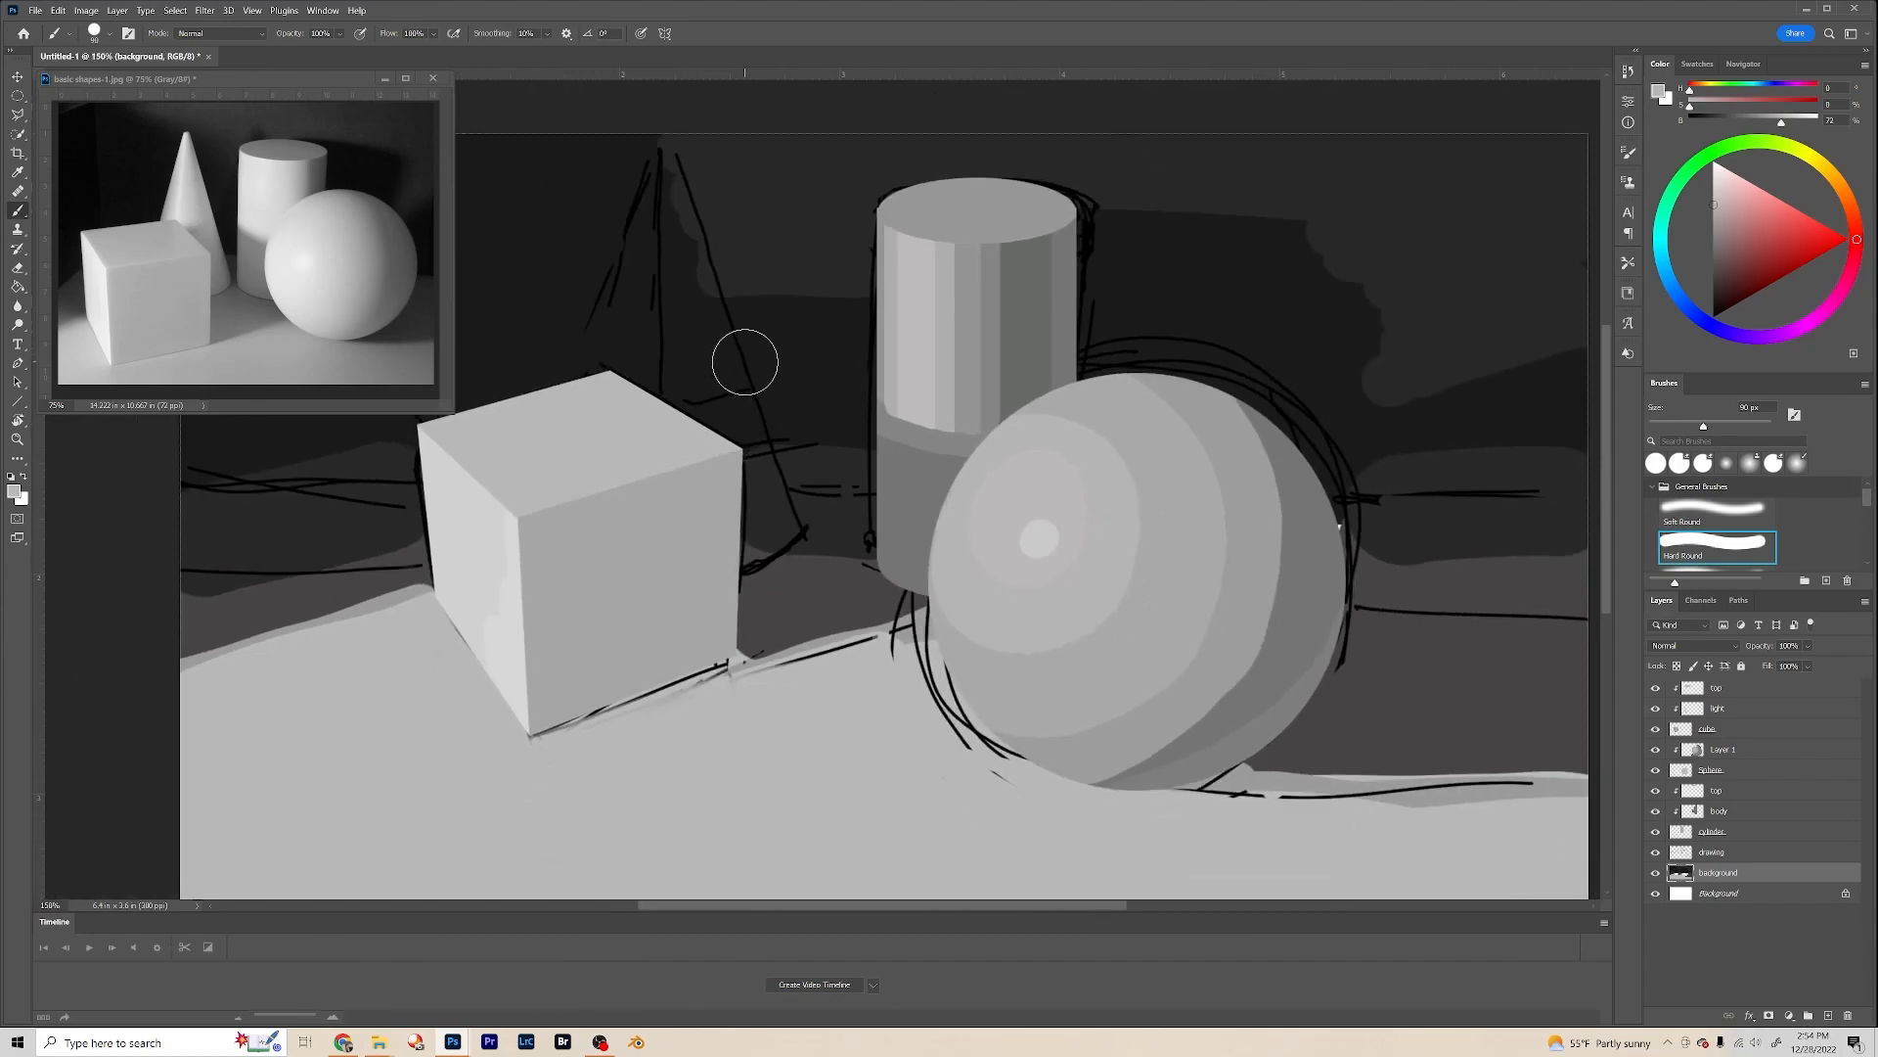
mouse_move(721, 368)
mouse_down()
mouse_move(1027, 469)
mouse_move(884, 390)
mouse_move(908, 350)
mouse_move(901, 380)
mouse_up()
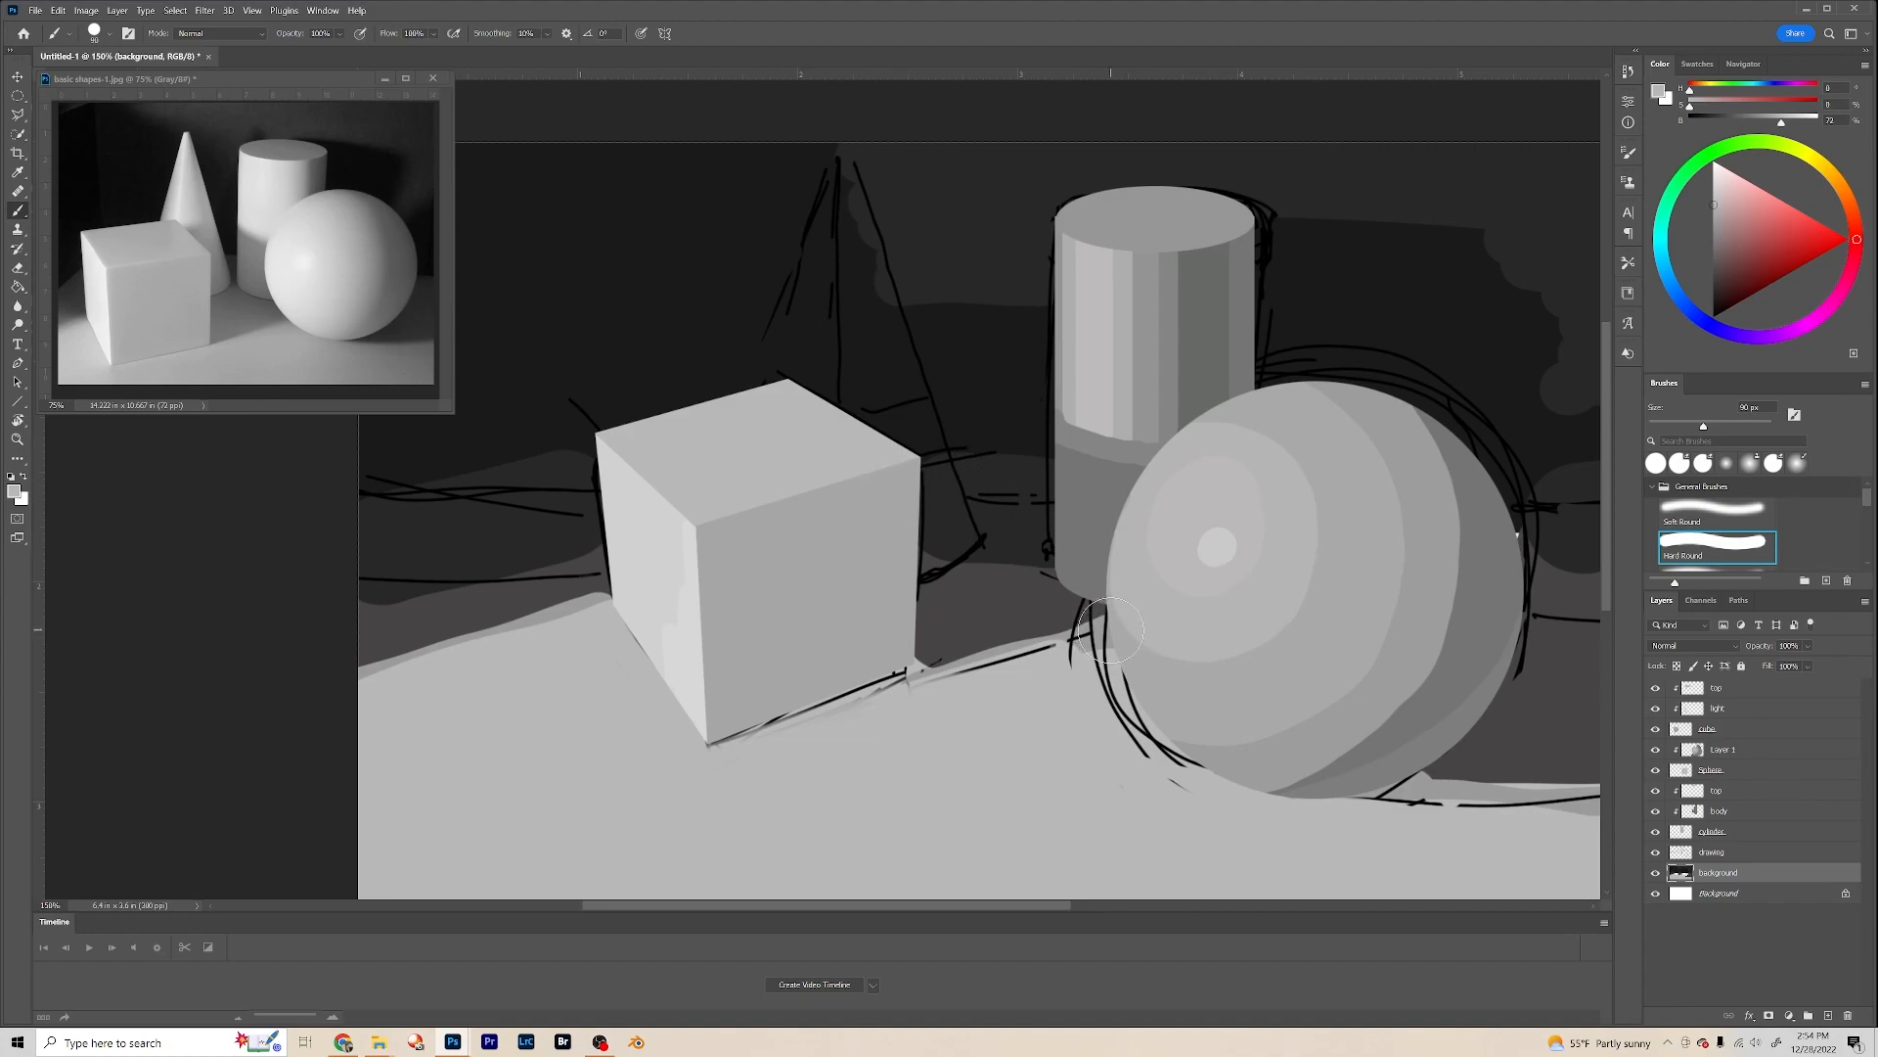
click(1657, 729)
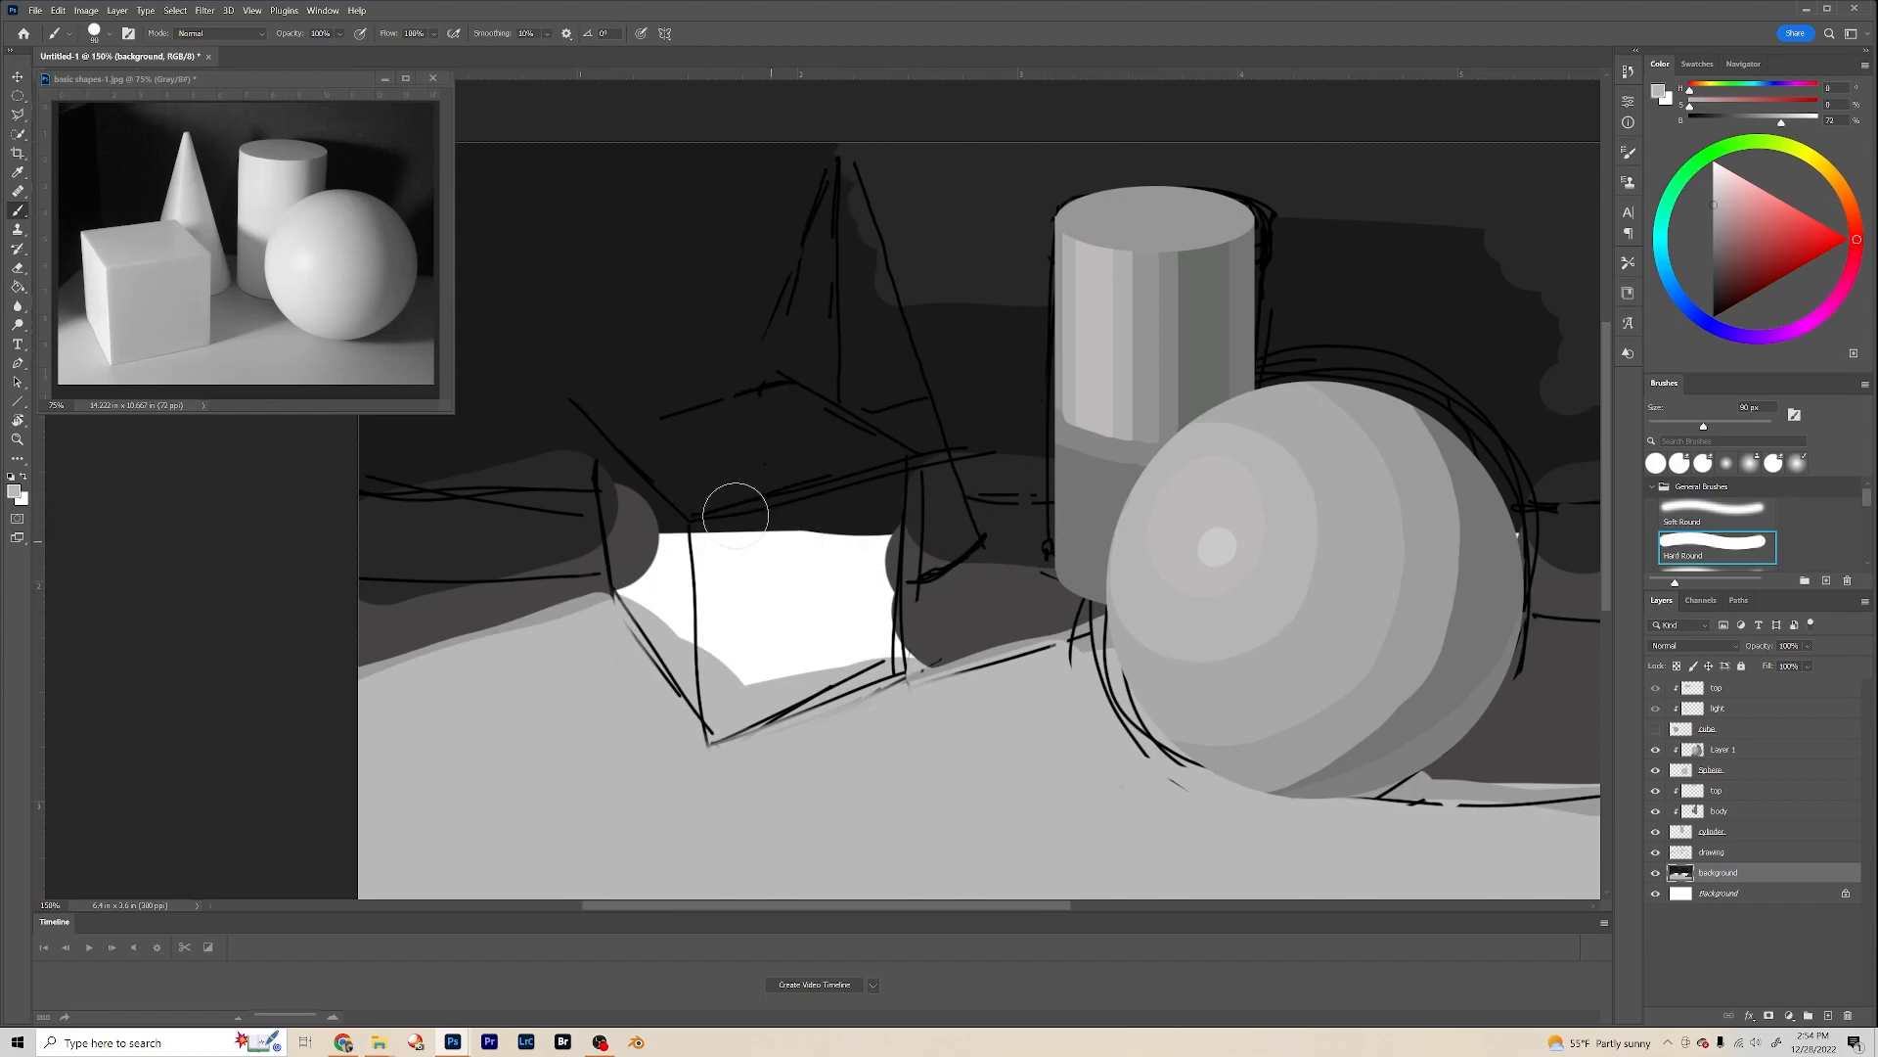
click(18, 116)
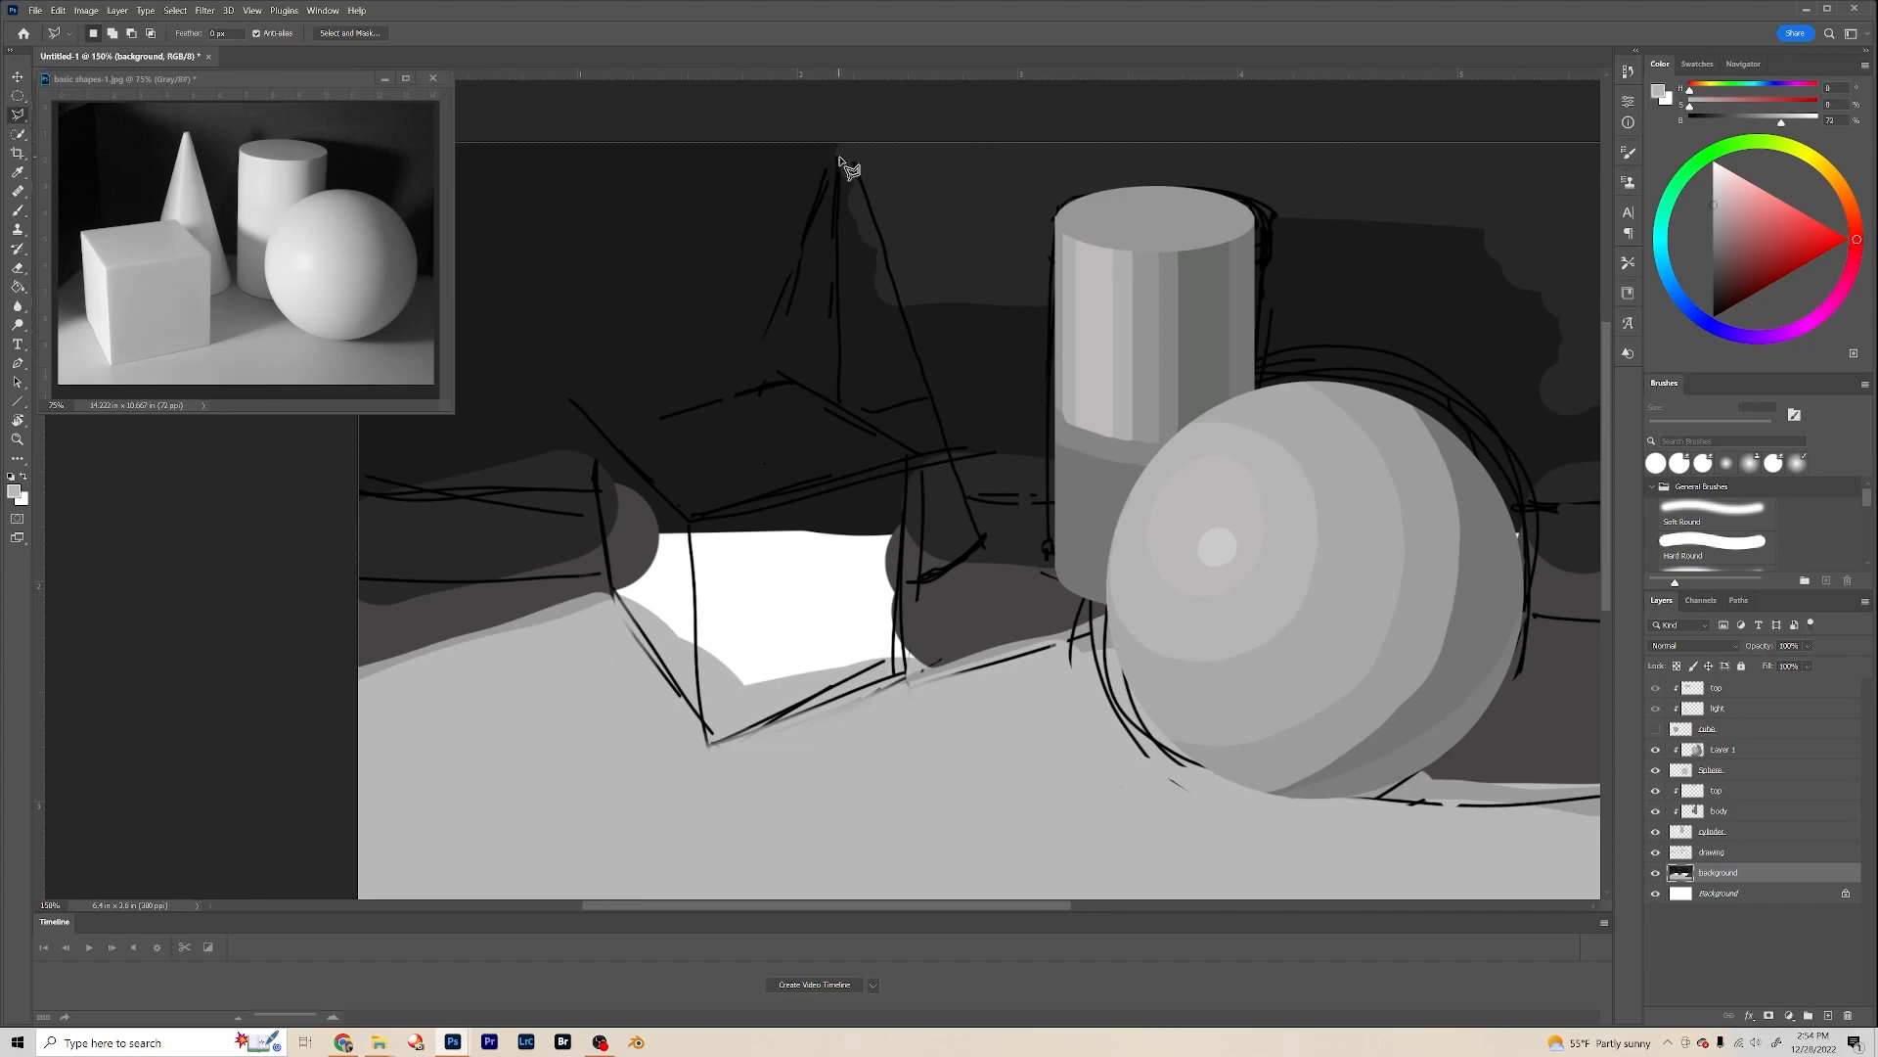
drag(836, 157, 850, 156)
click(850, 157)
click(974, 551)
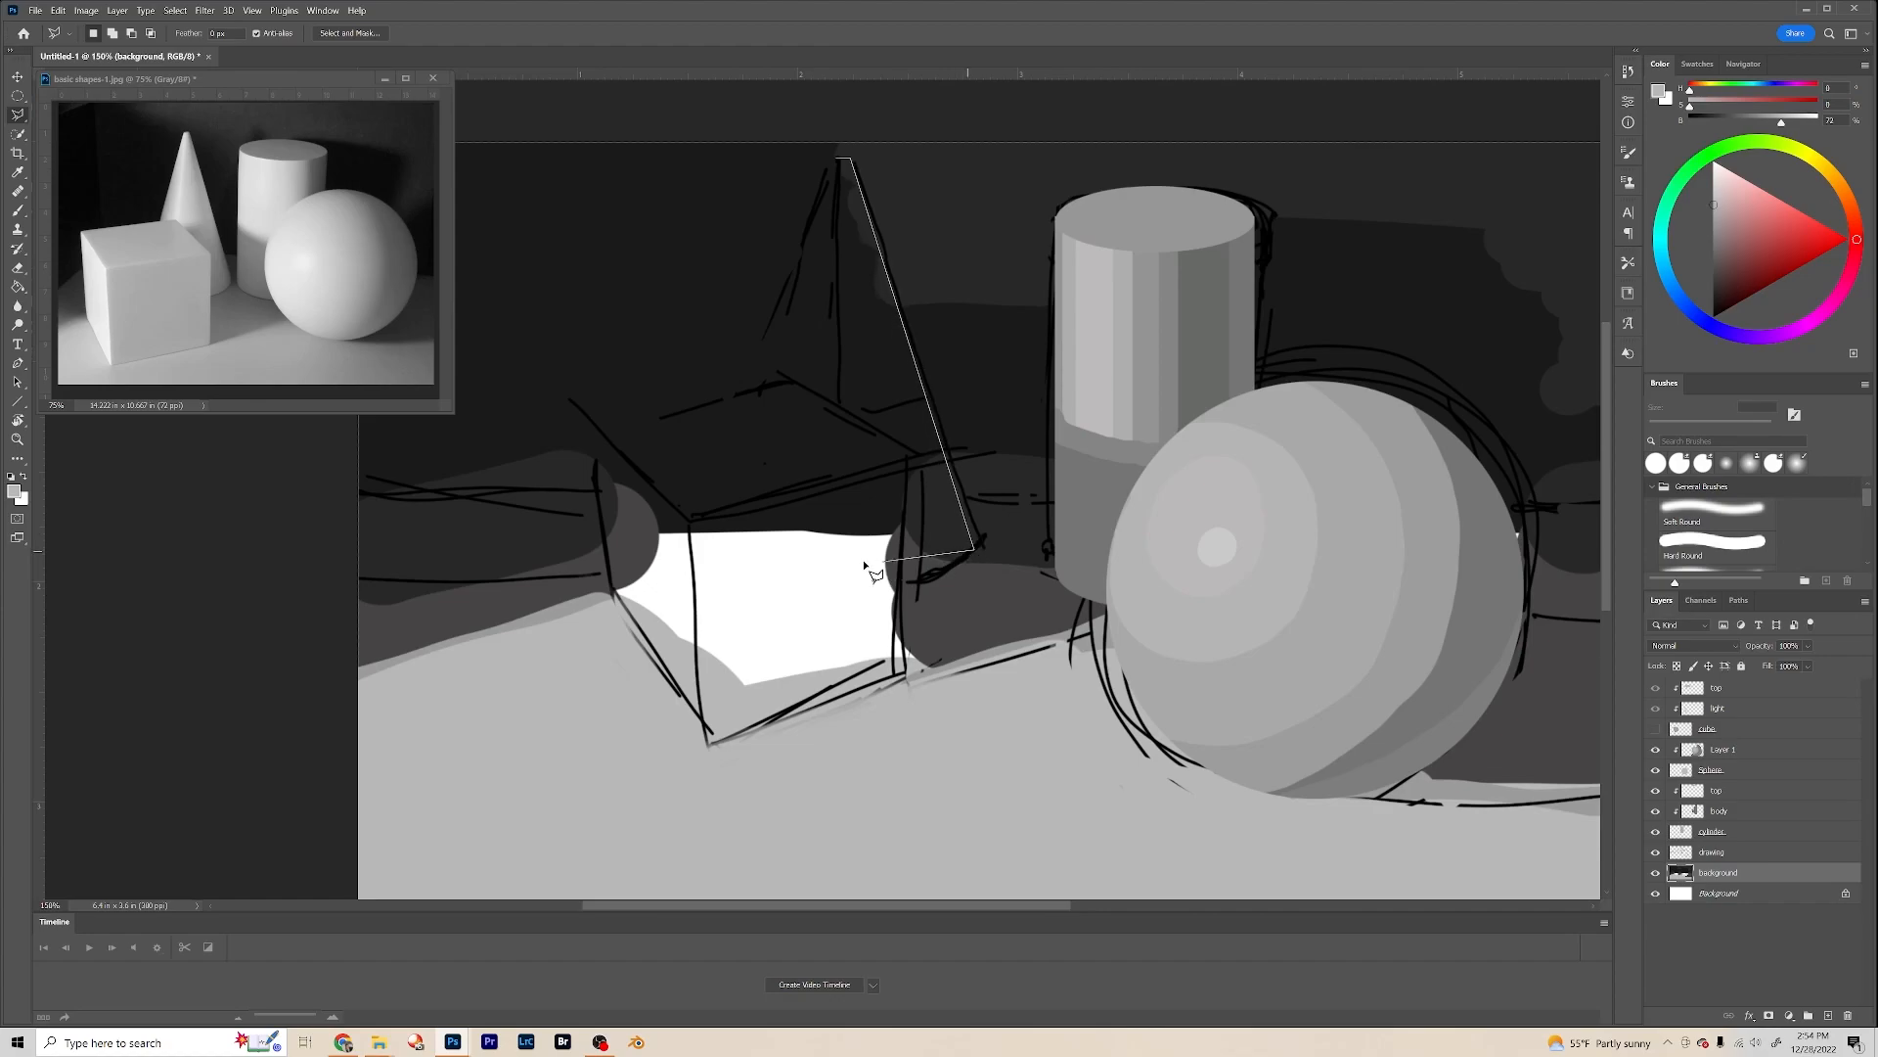
click(738, 561)
click(842, 163)
Step: Add an ellipse about 1.08 in wide and 0.31 in high to the selection to round the cone's base
click(19, 98)
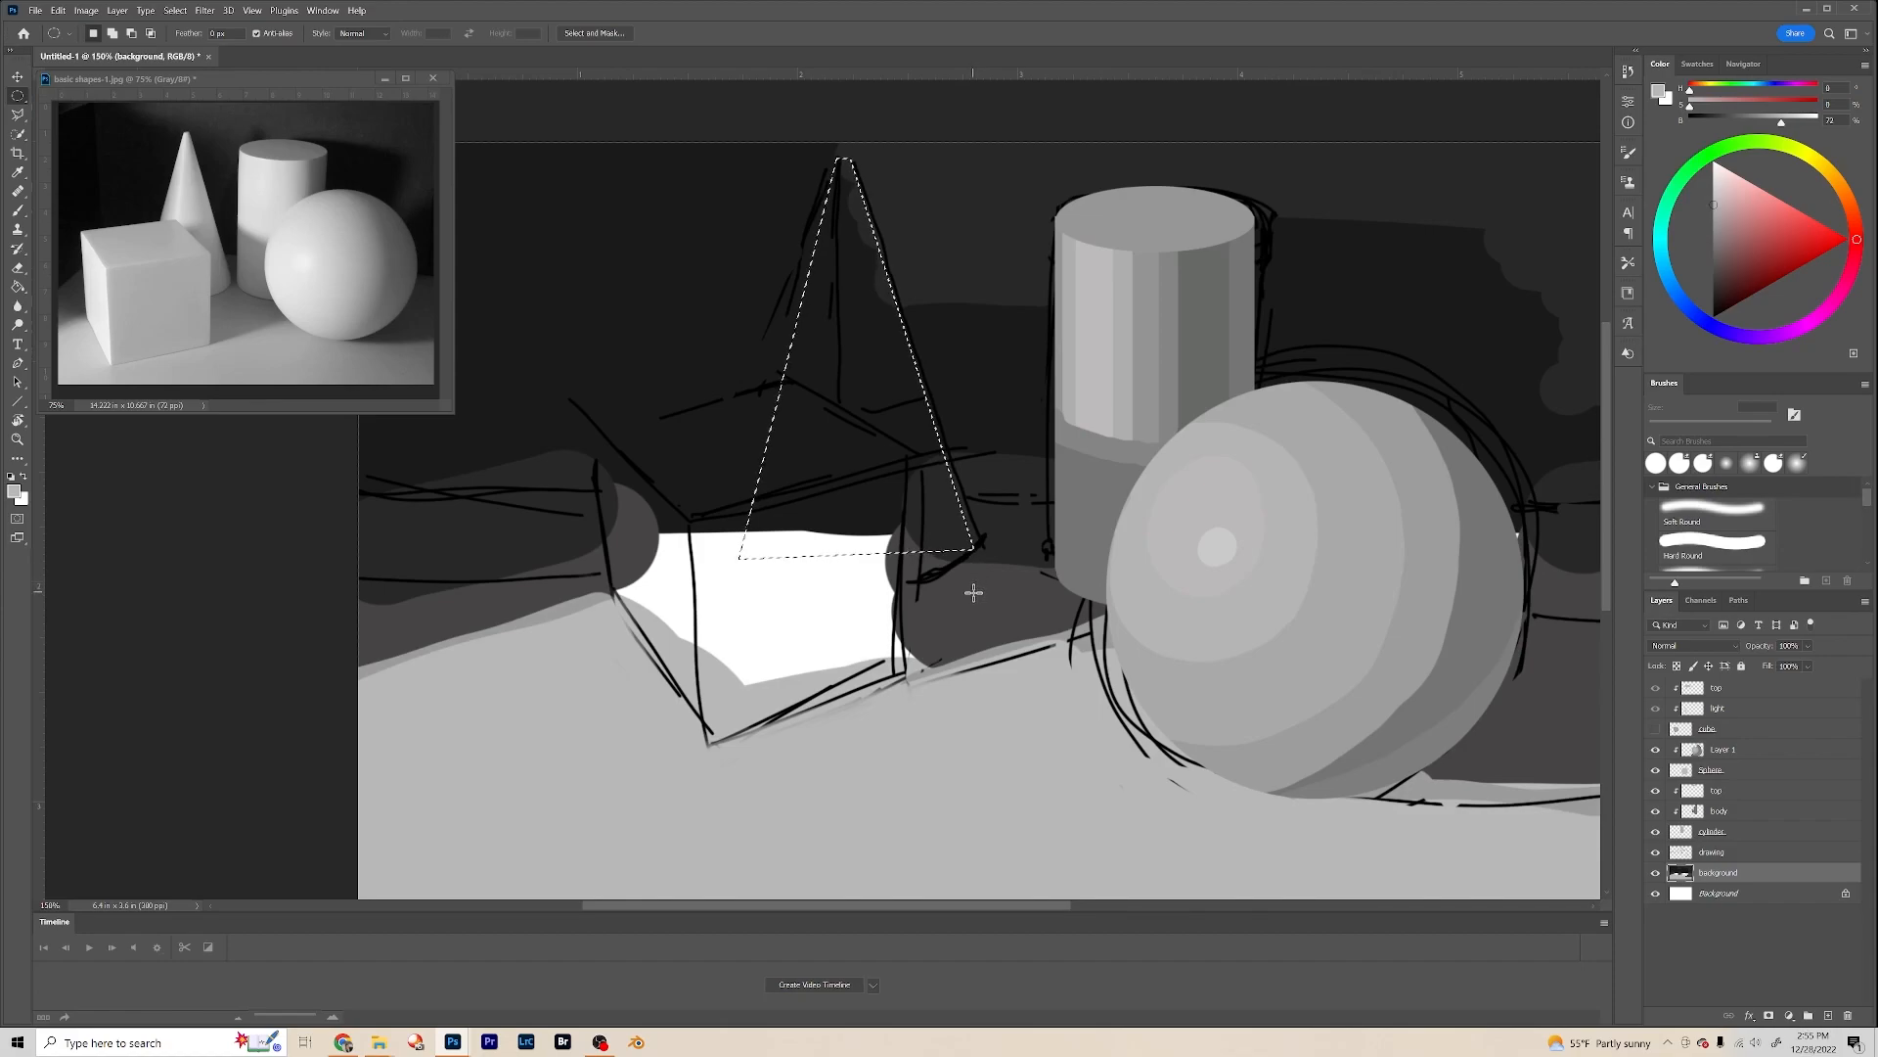
key(shift)
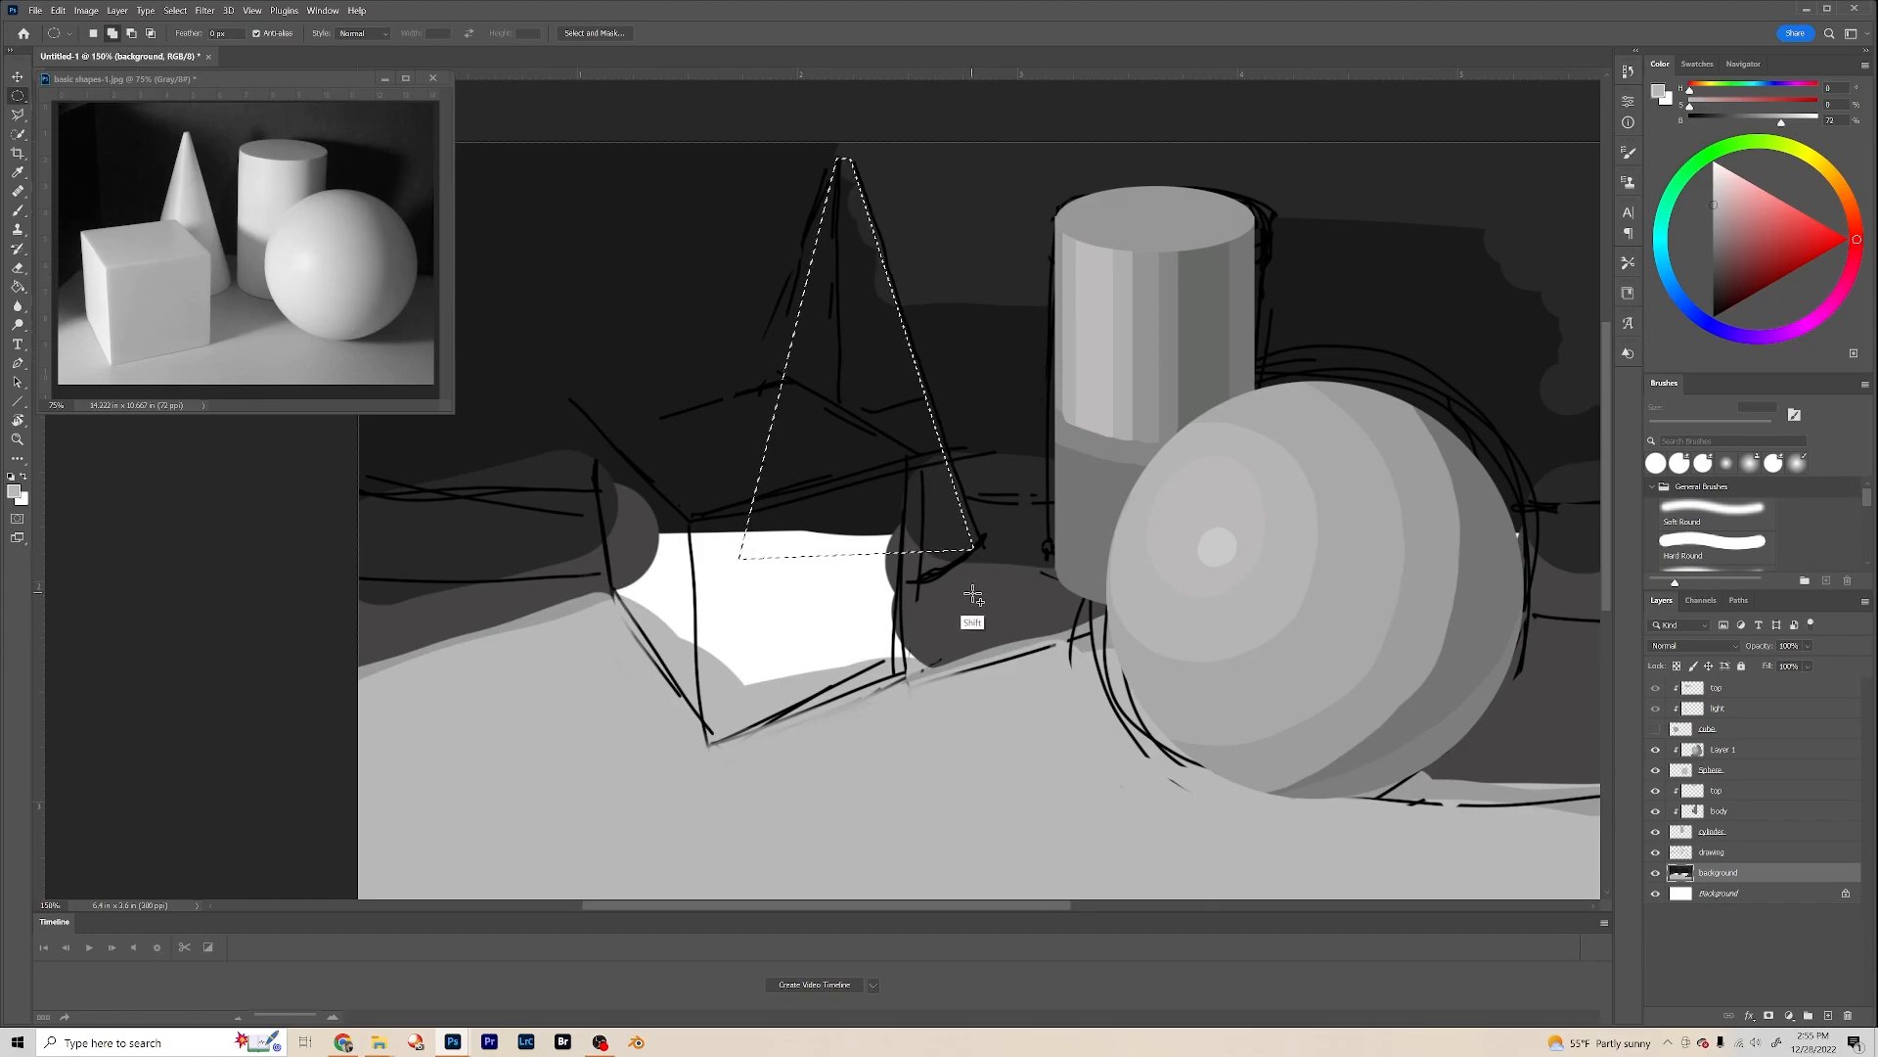
drag(959, 587, 789, 544)
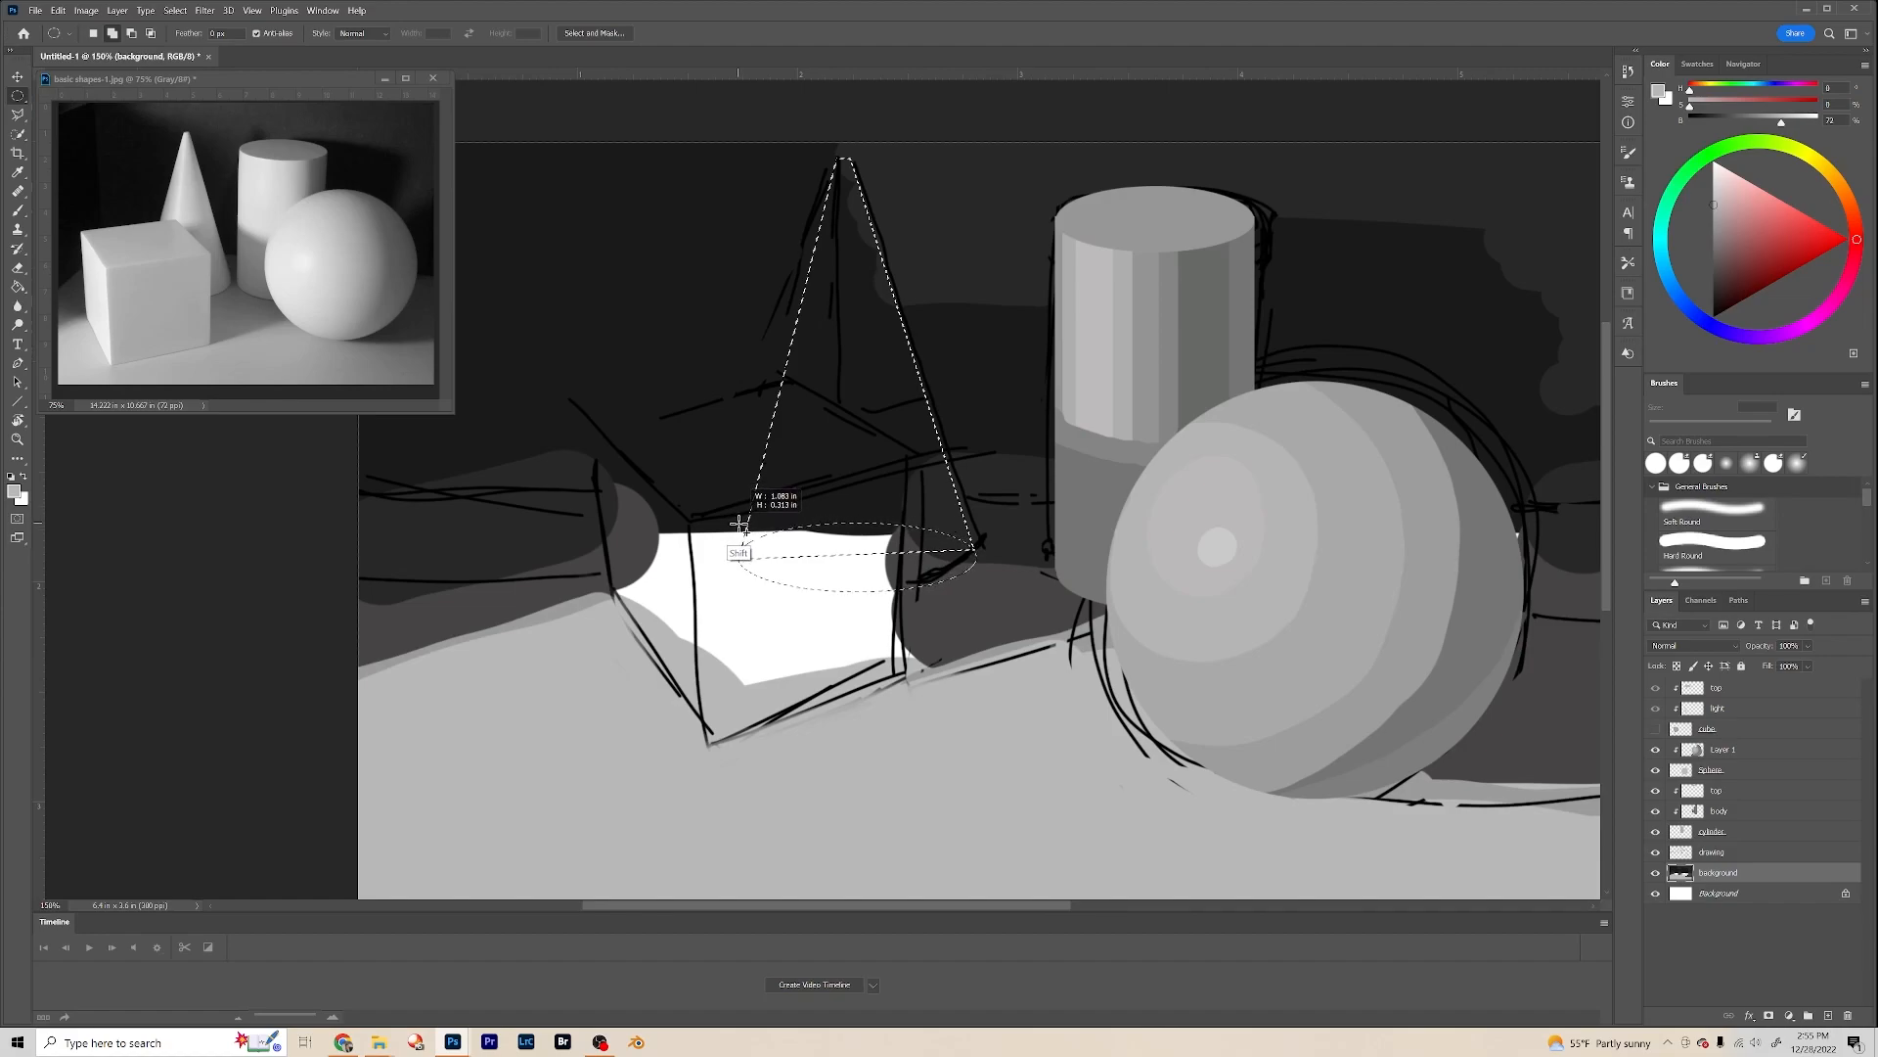
drag(741, 519, 740, 589)
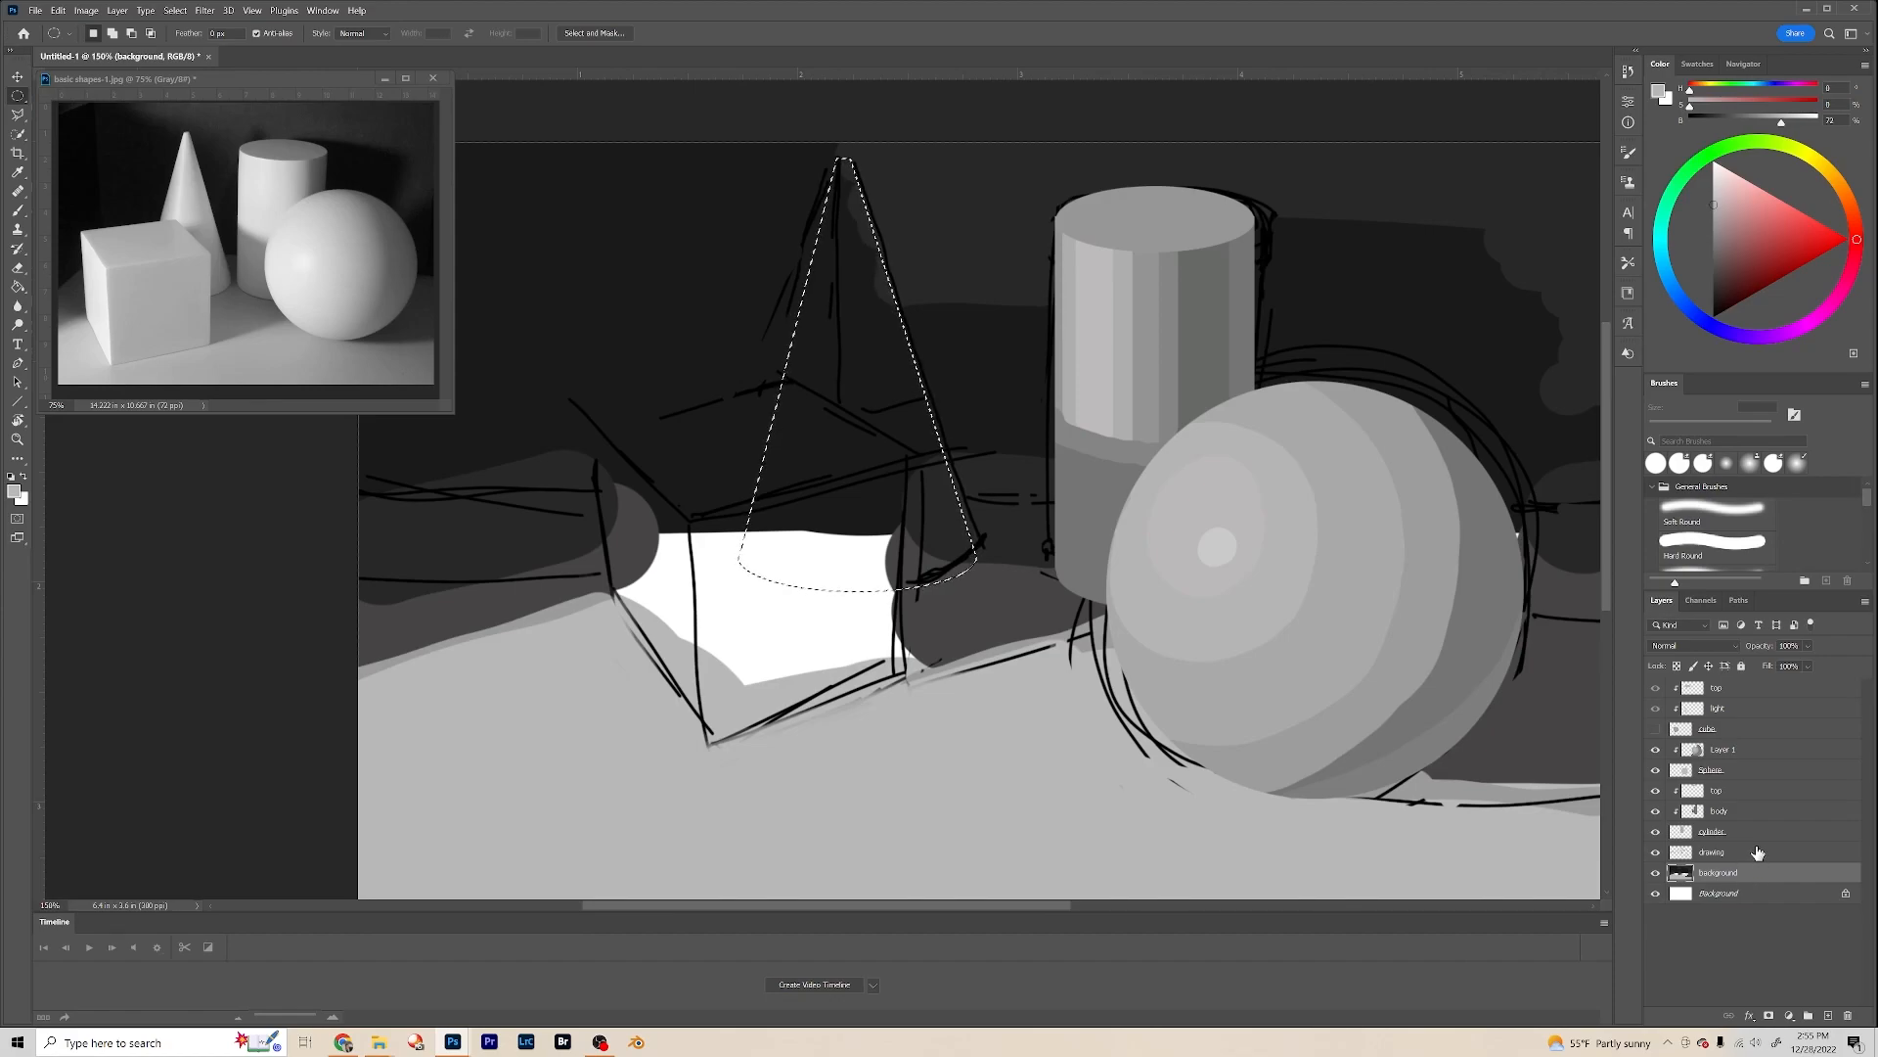
Step: Create a new layer named cone and place it directly above the drawing layer
click(1828, 1019)
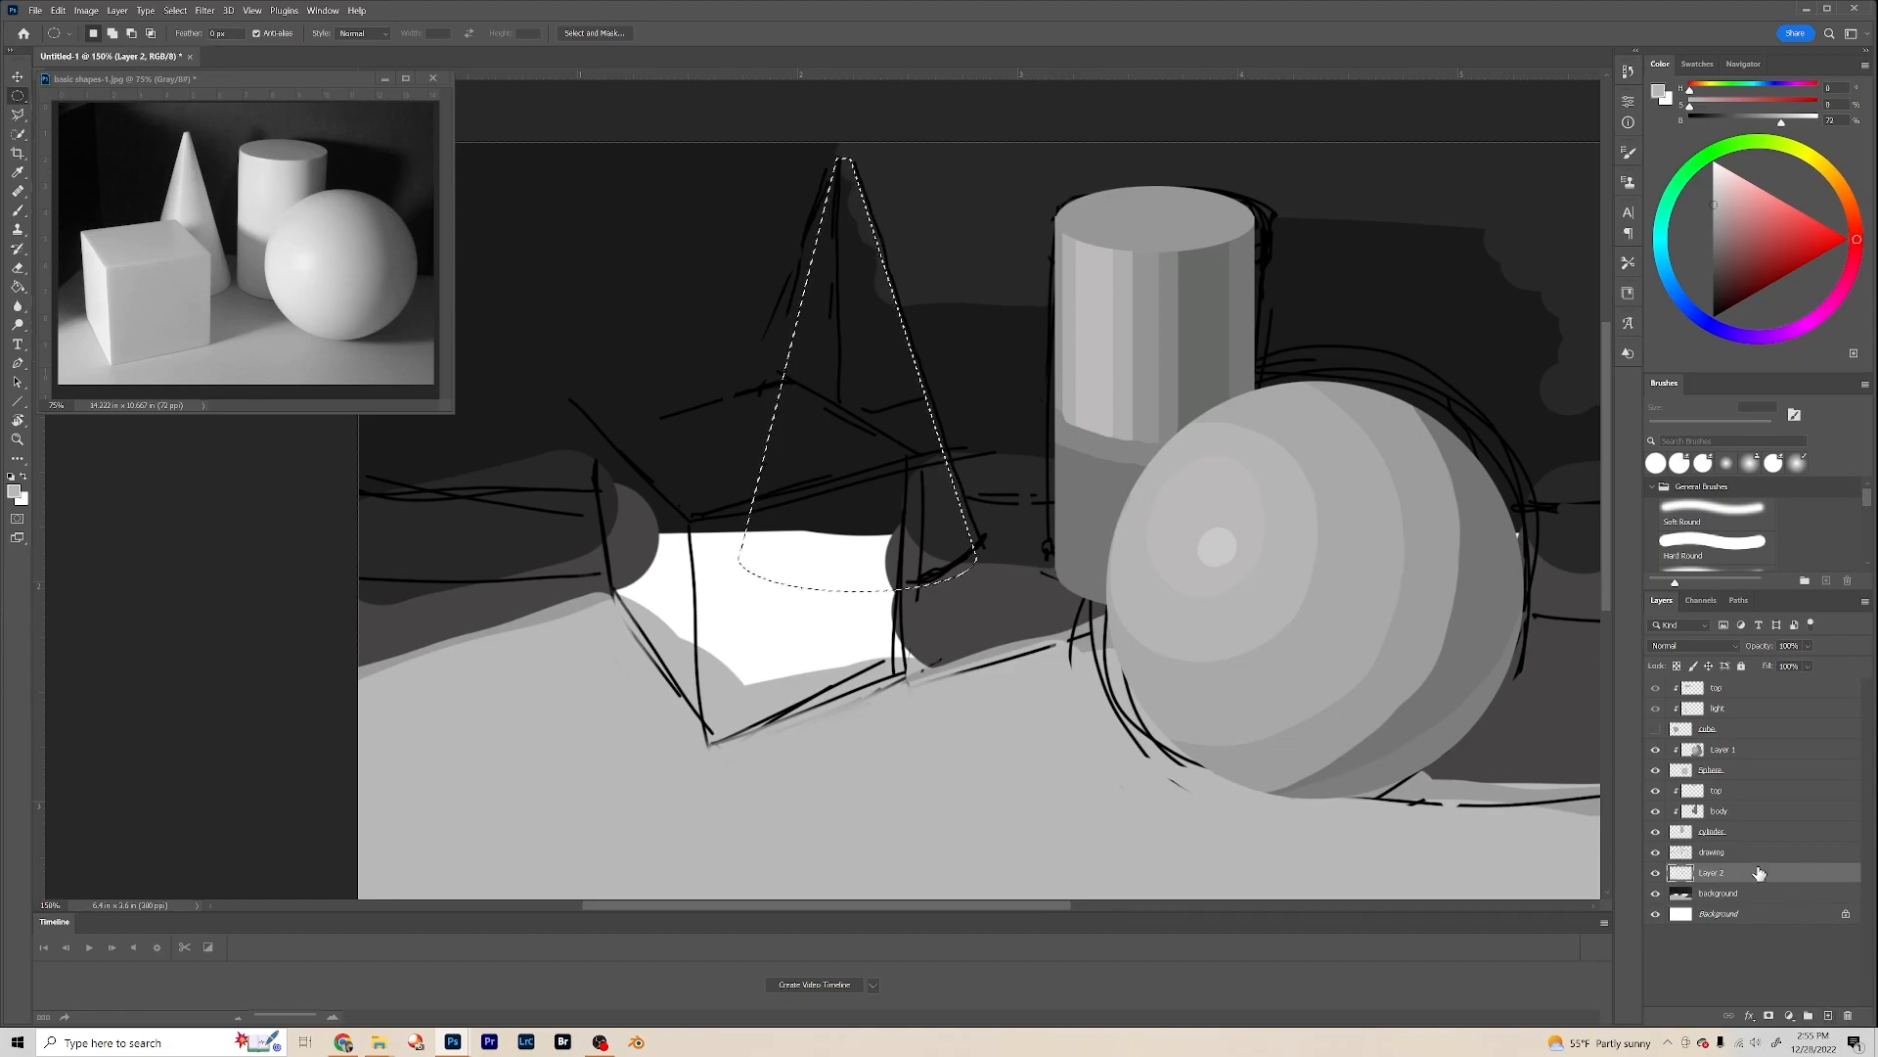
double_click(1715, 873)
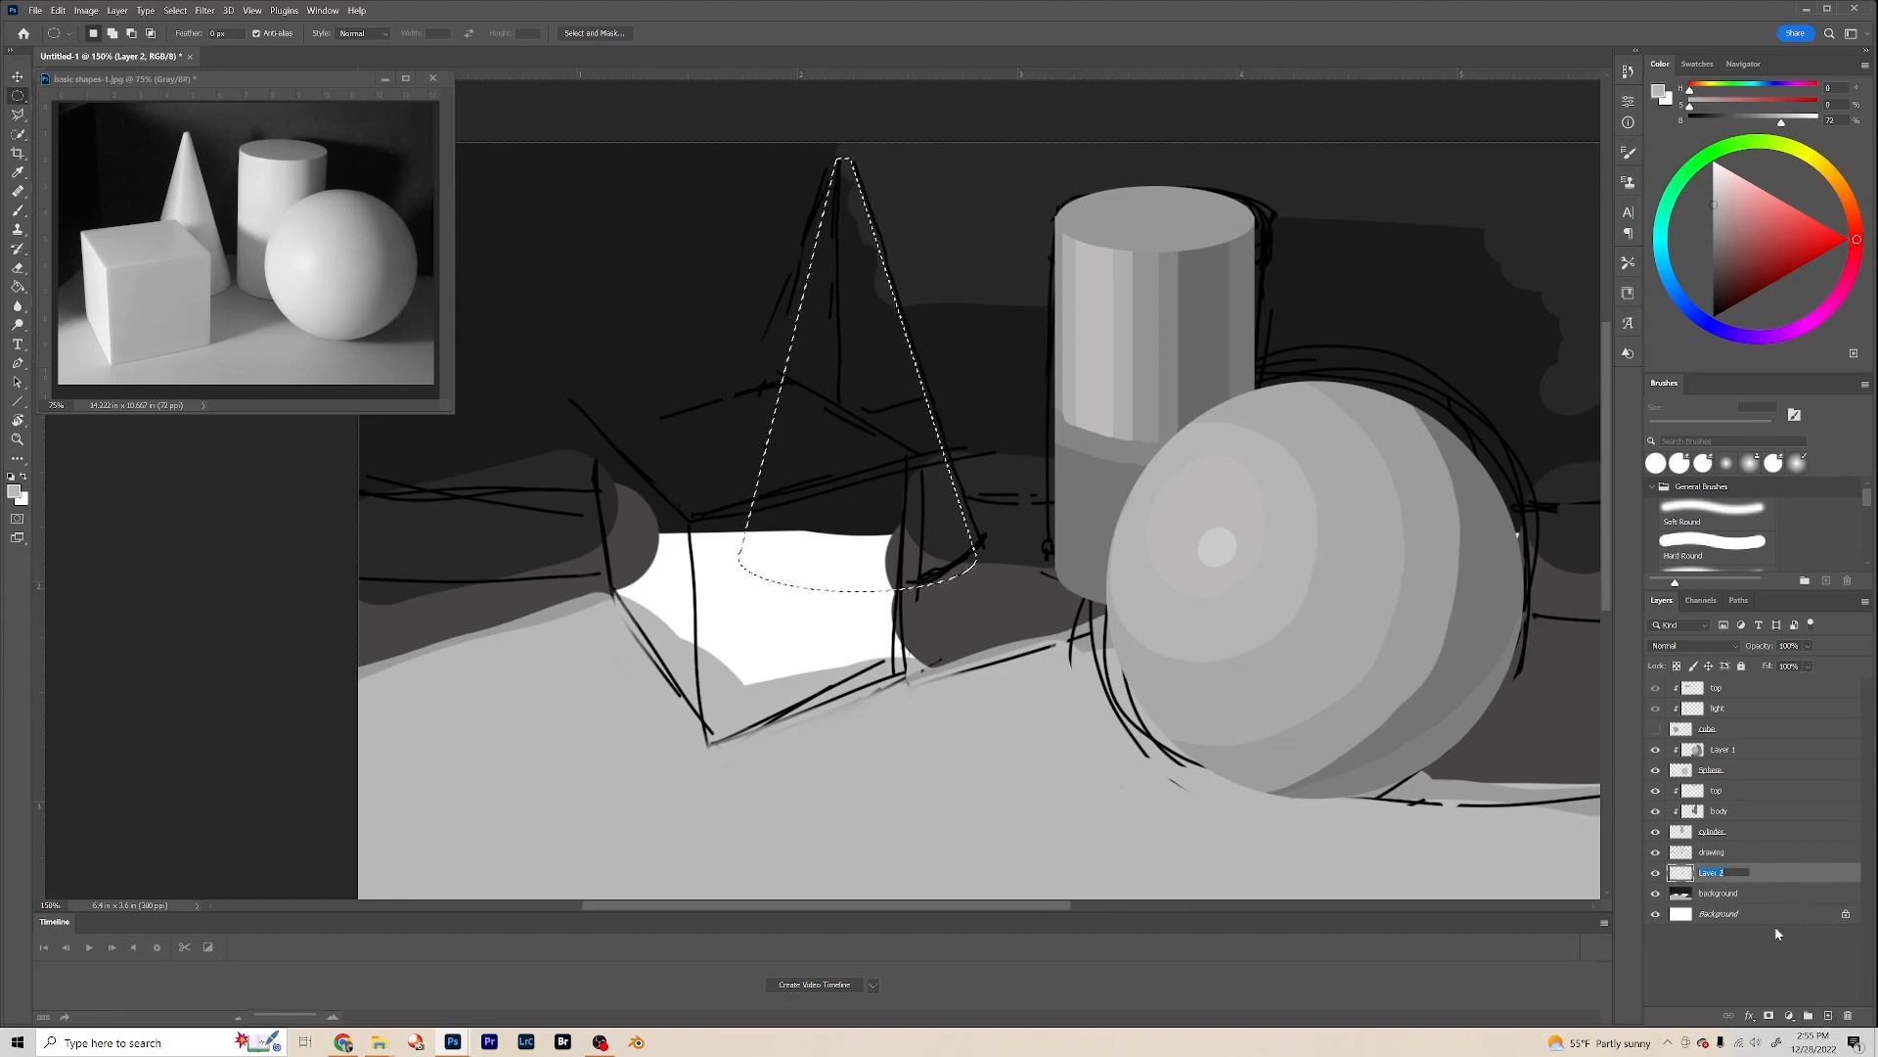
text(cone)
key(Return)
drag(1742, 874, 1759, 857)
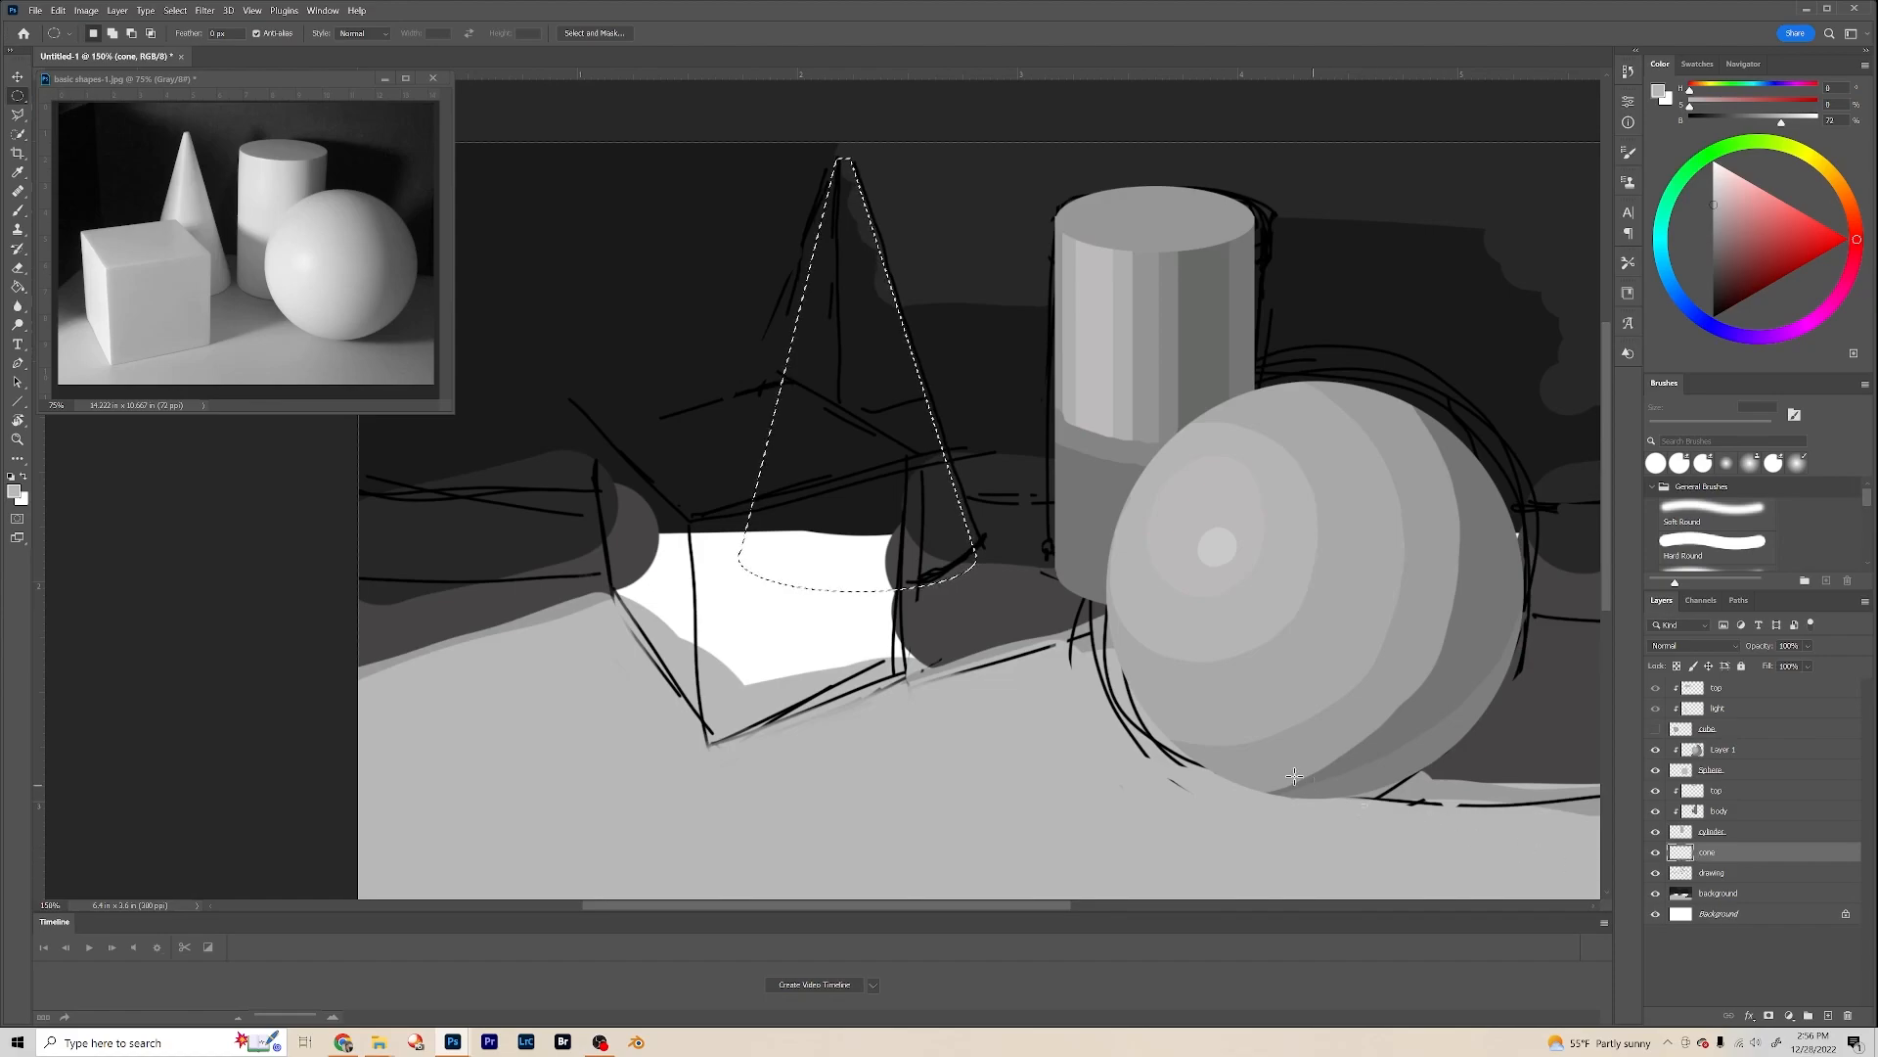
Step: Fill the cone selection with the light grey sampled from the sphere, using an enlarged 175 px Hard Round brush
click(17, 209)
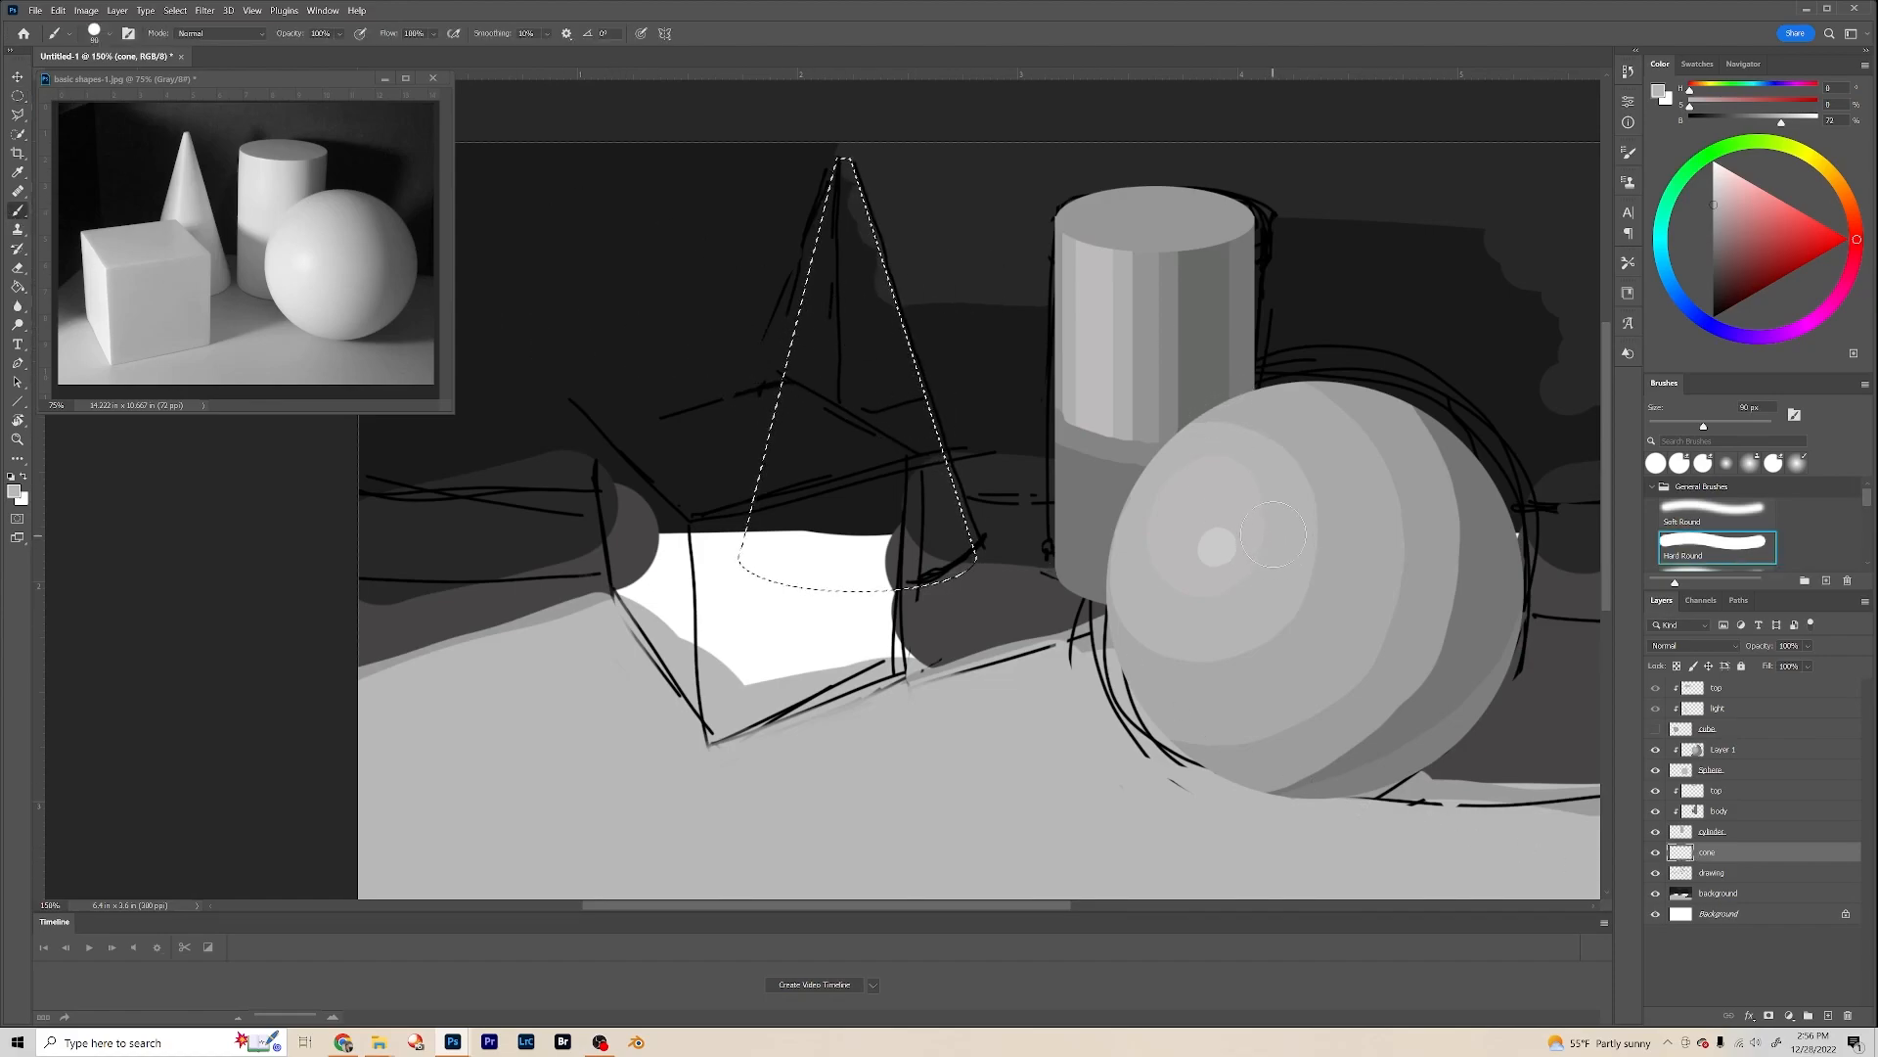
alt+click(1226, 504)
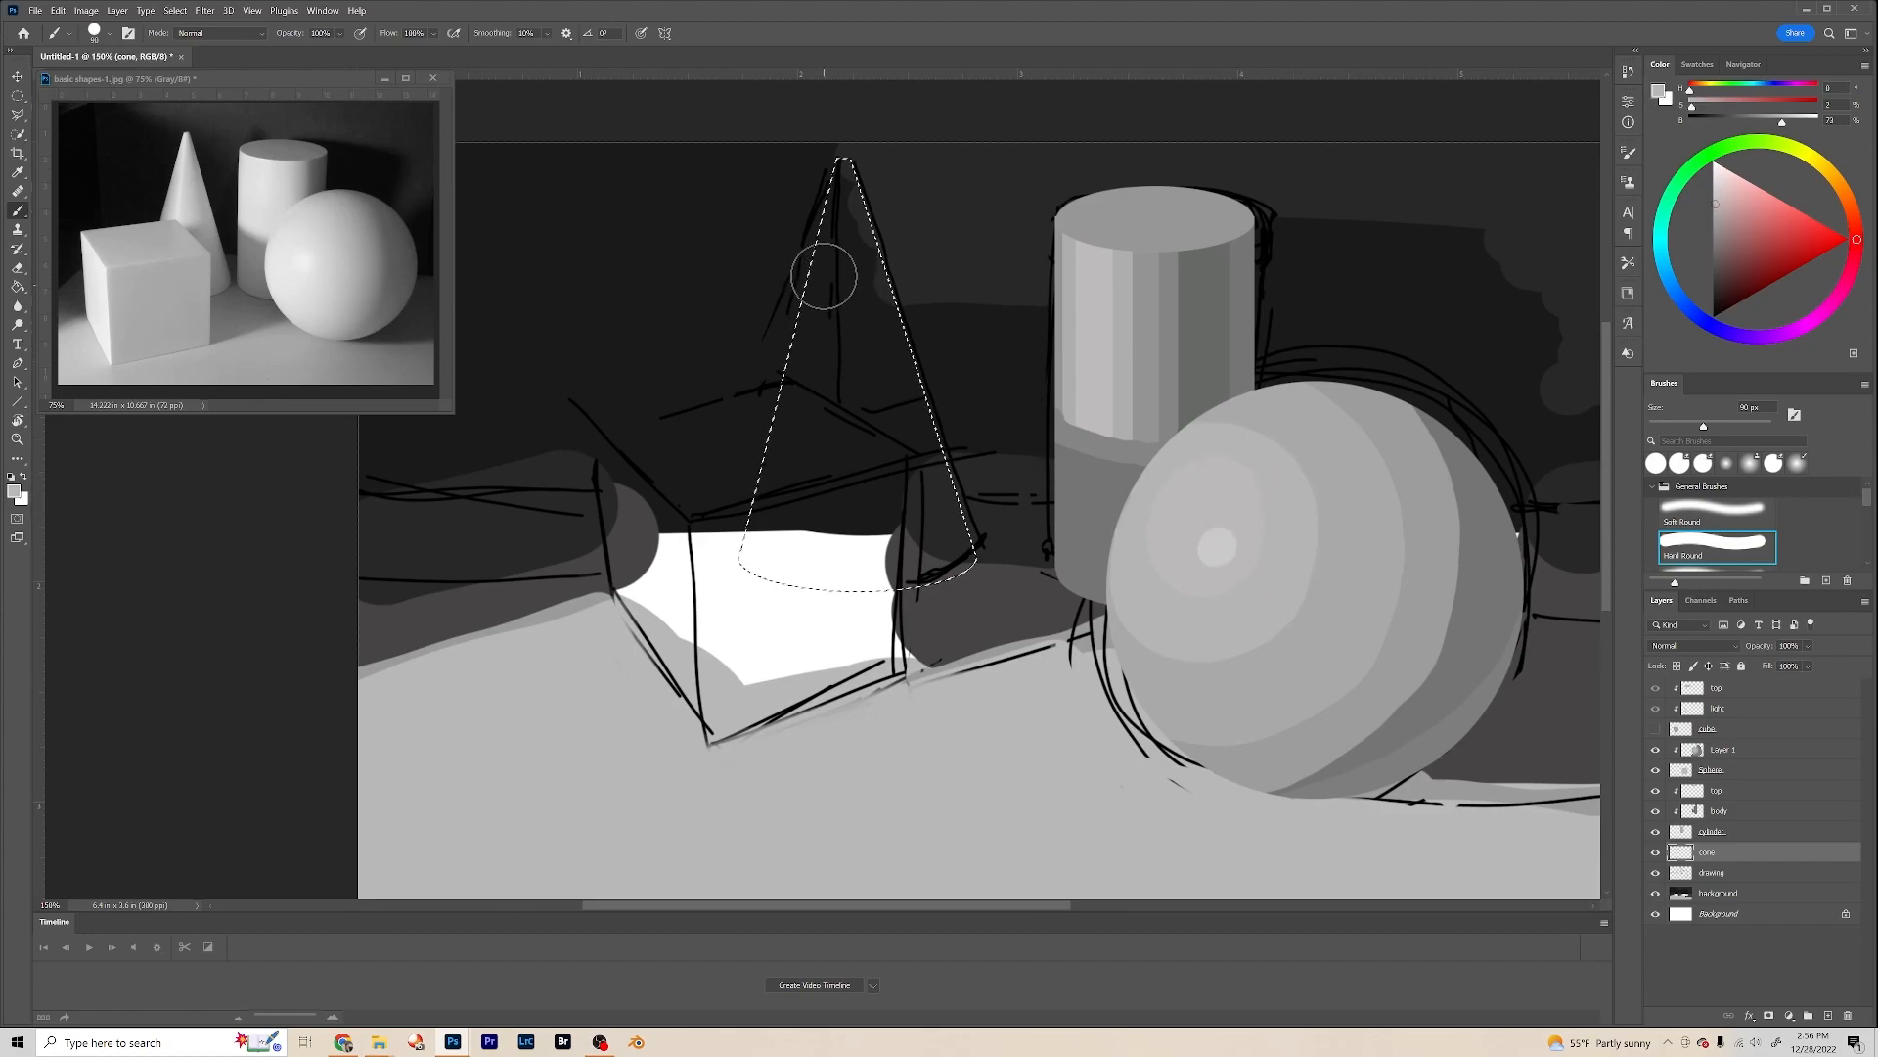
key(bracketright)
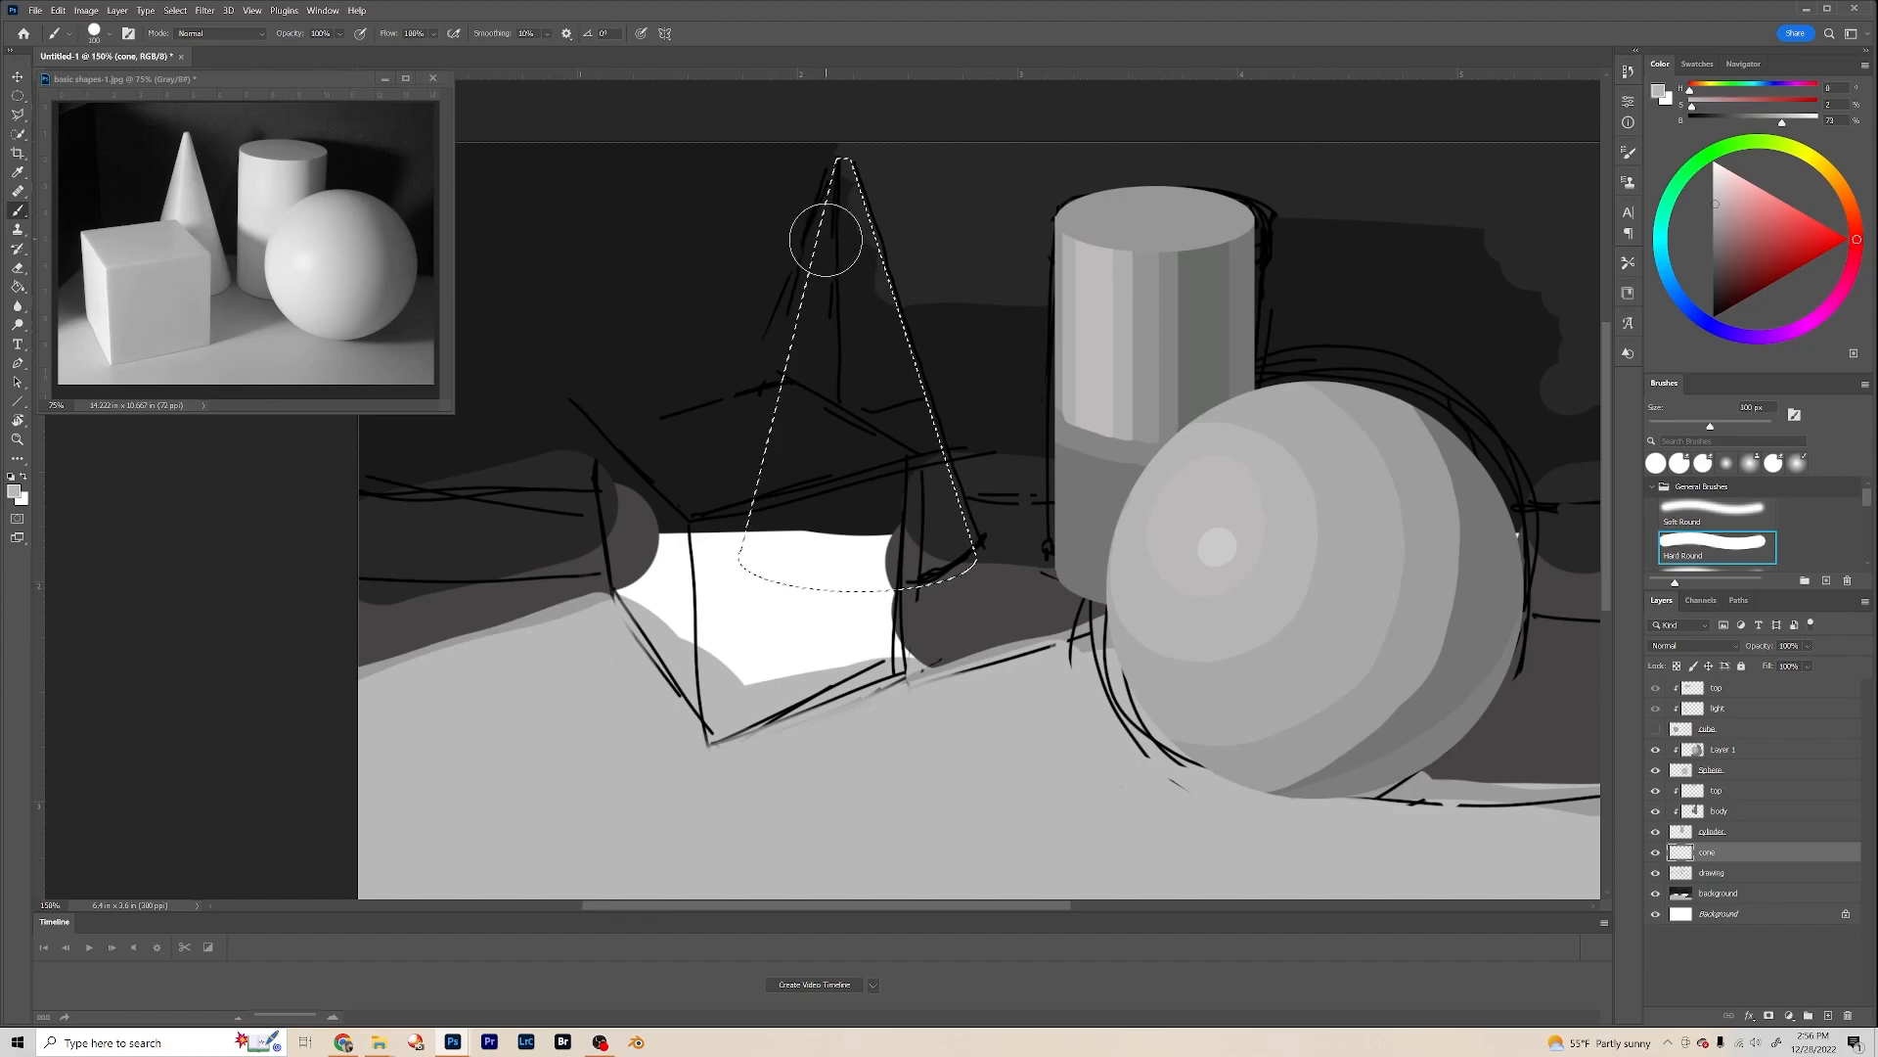
mouse_move(842, 222)
mouse_down()
mouse_move(969, 261)
mouse_move(1022, 317)
mouse_move(920, 419)
mouse_up()
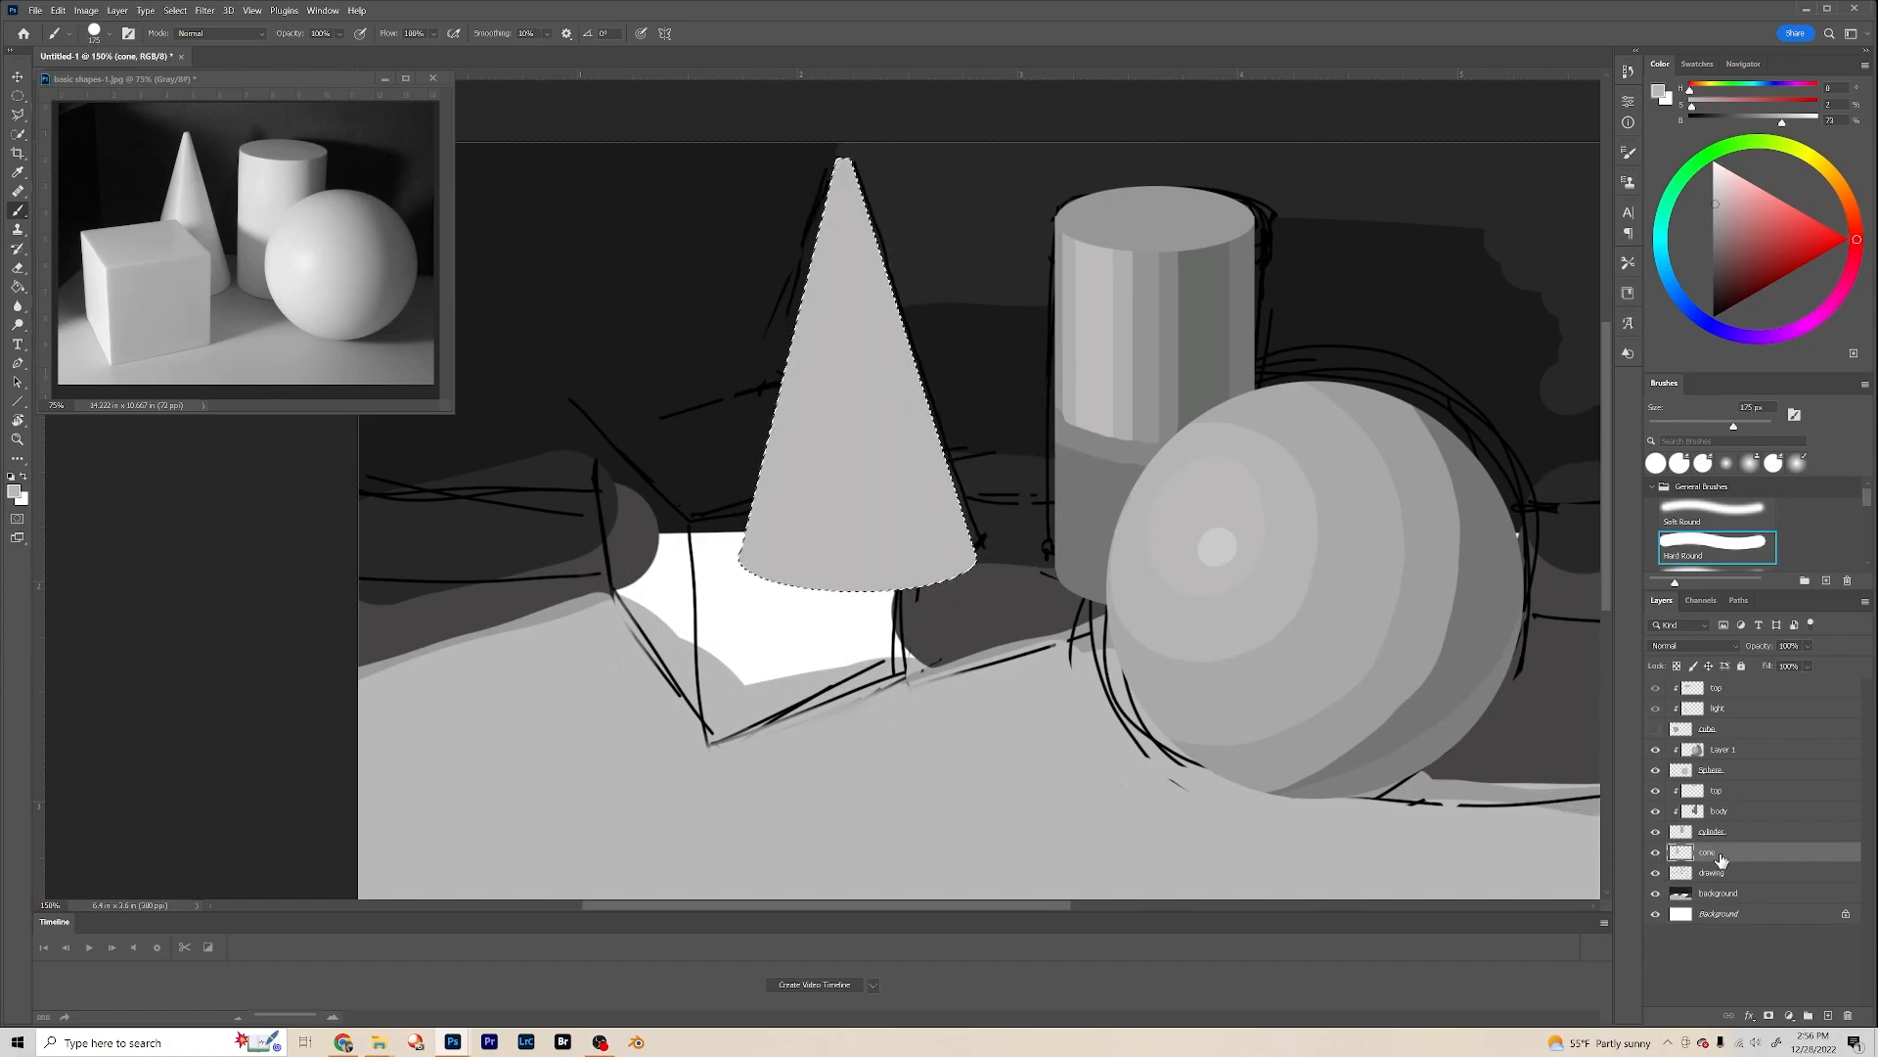
Step: Add a new layer clipped to the cone layer and clear the cone selection
click(1827, 1015)
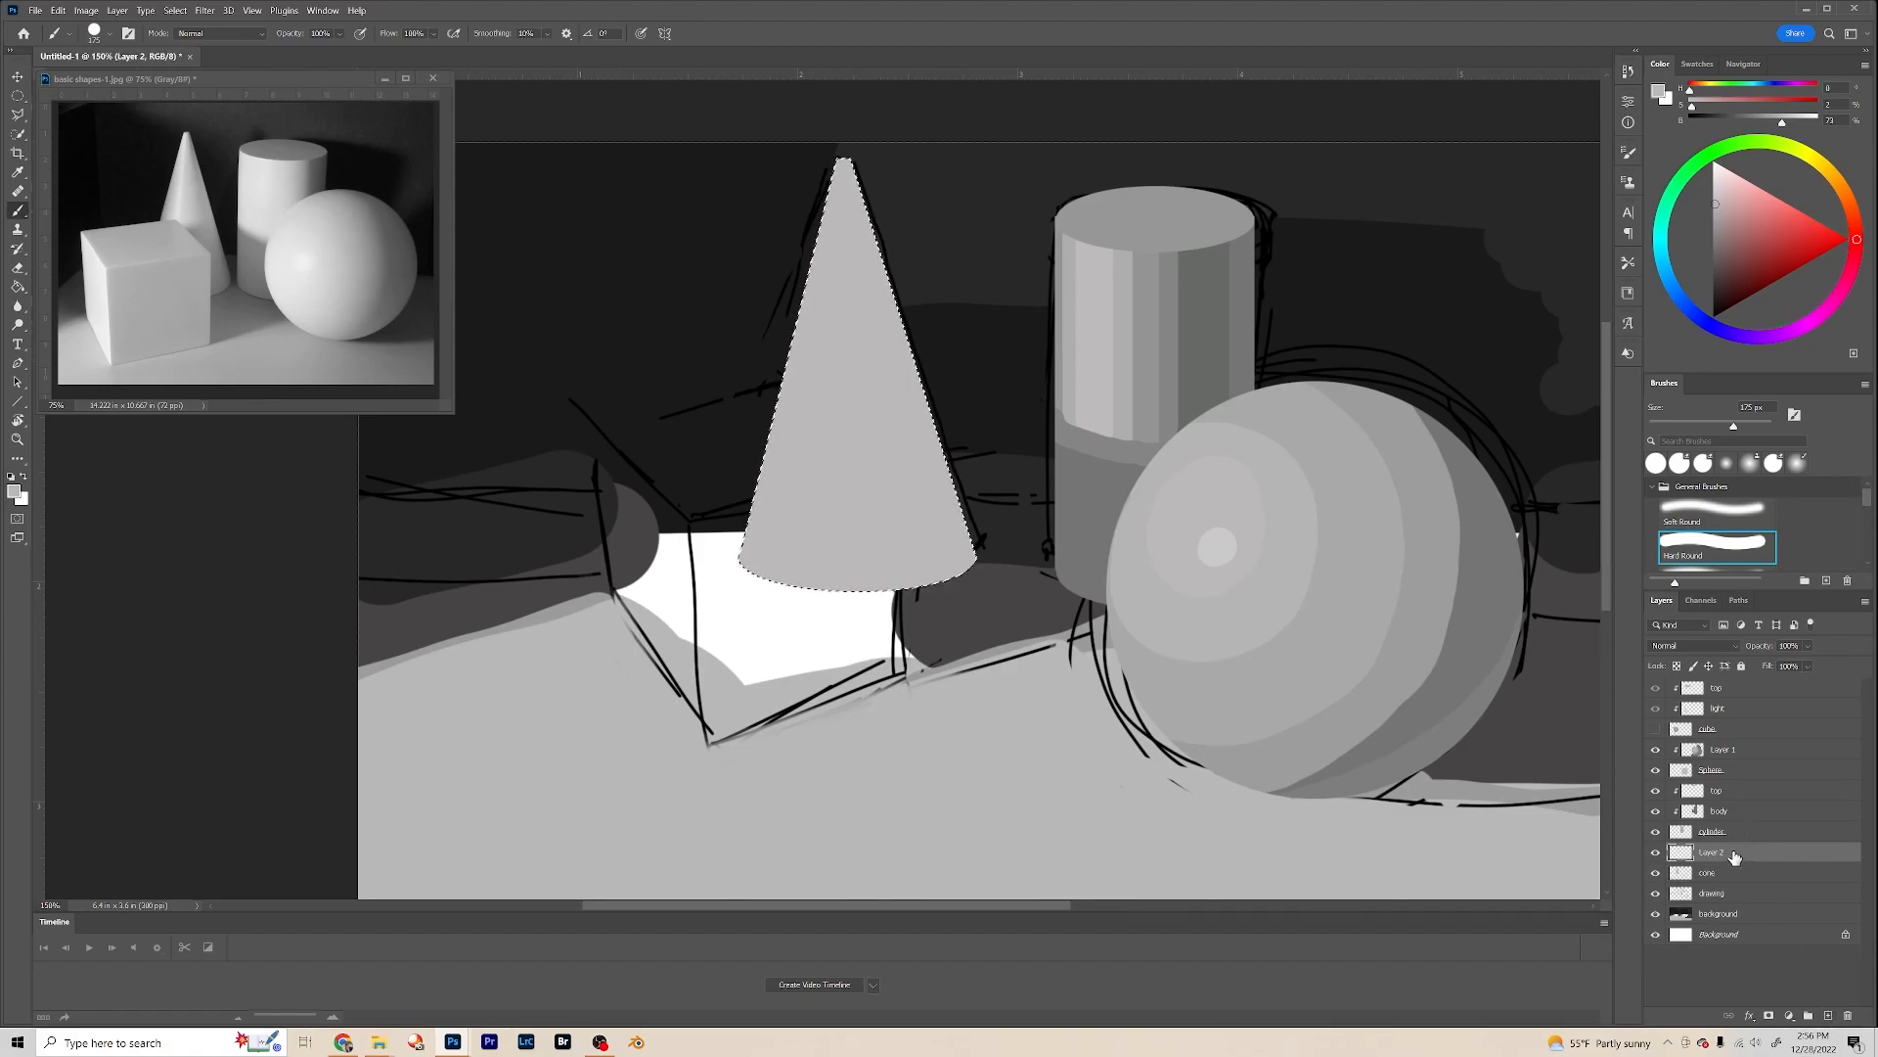
alt+click(1727, 861)
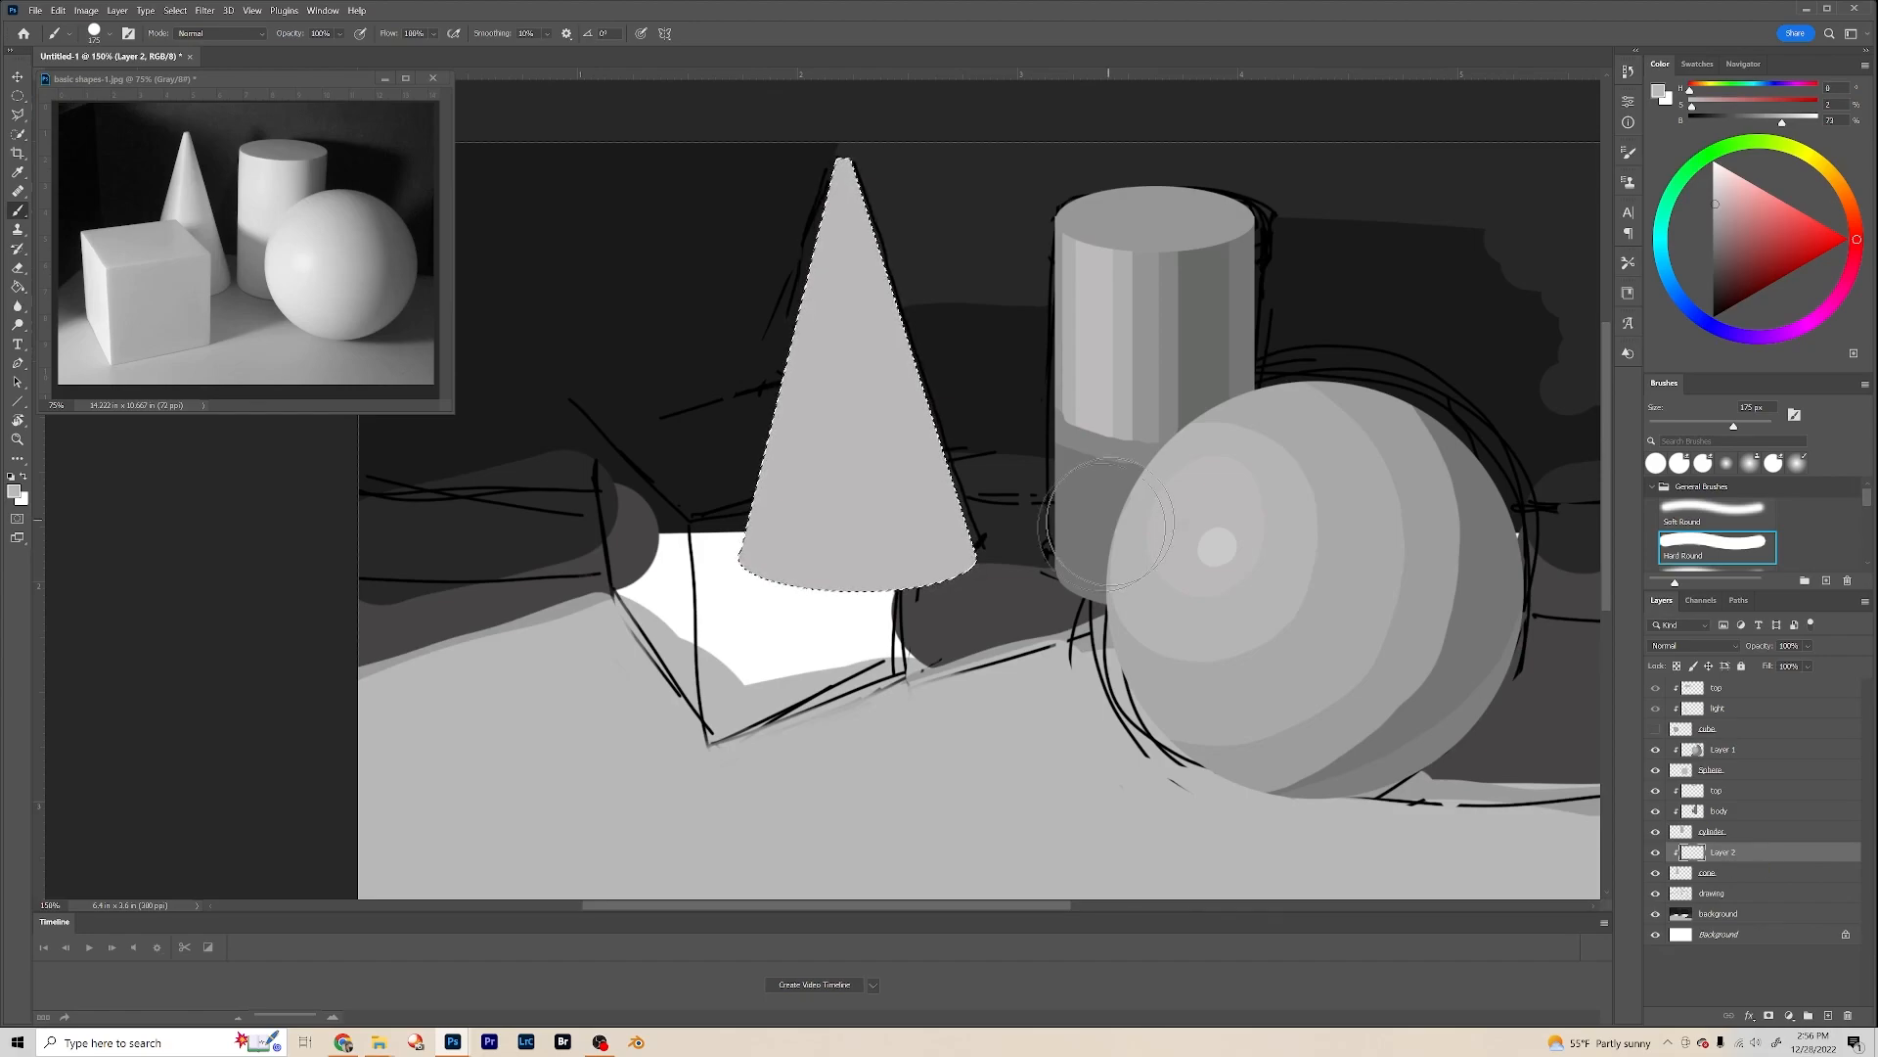
click(179, 10)
click(191, 41)
Step: Shade the cone's right side with a straight-edged area of sampled 47% grey and show the cube again
alt+click(1238, 289)
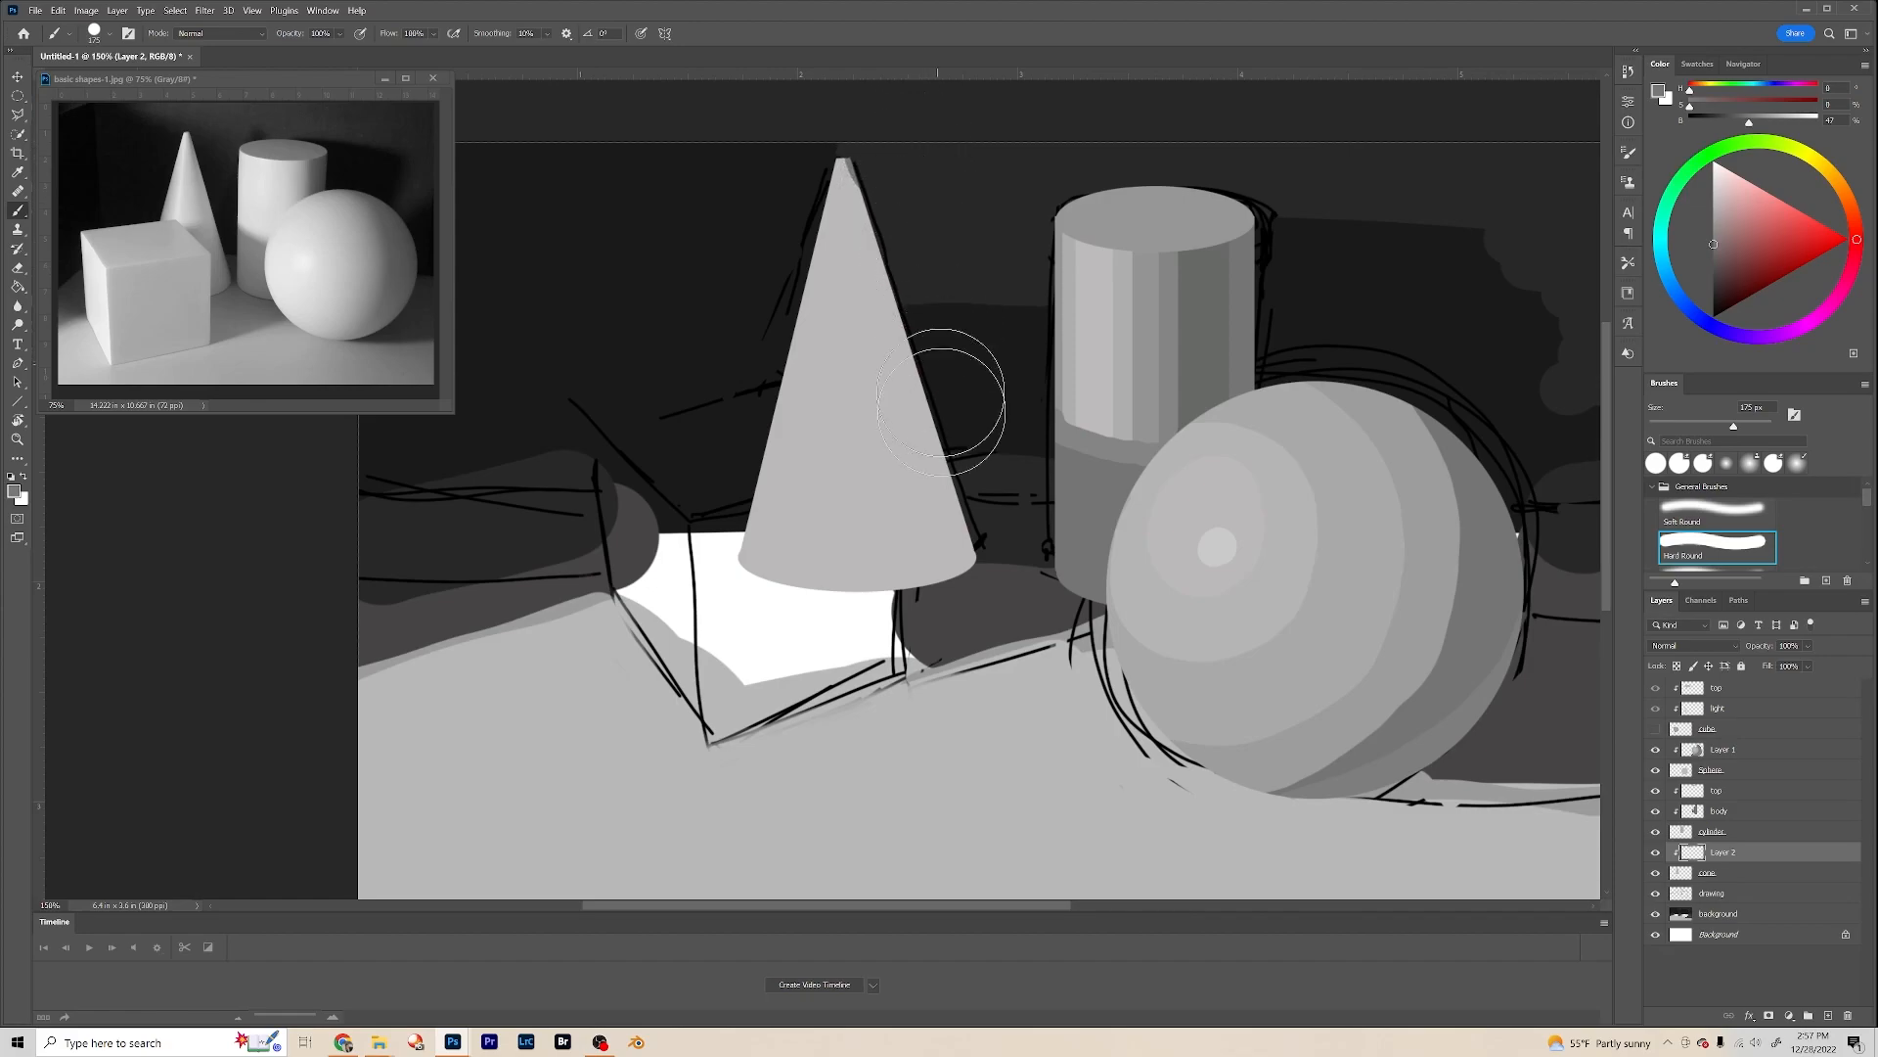
shift+click(991, 602)
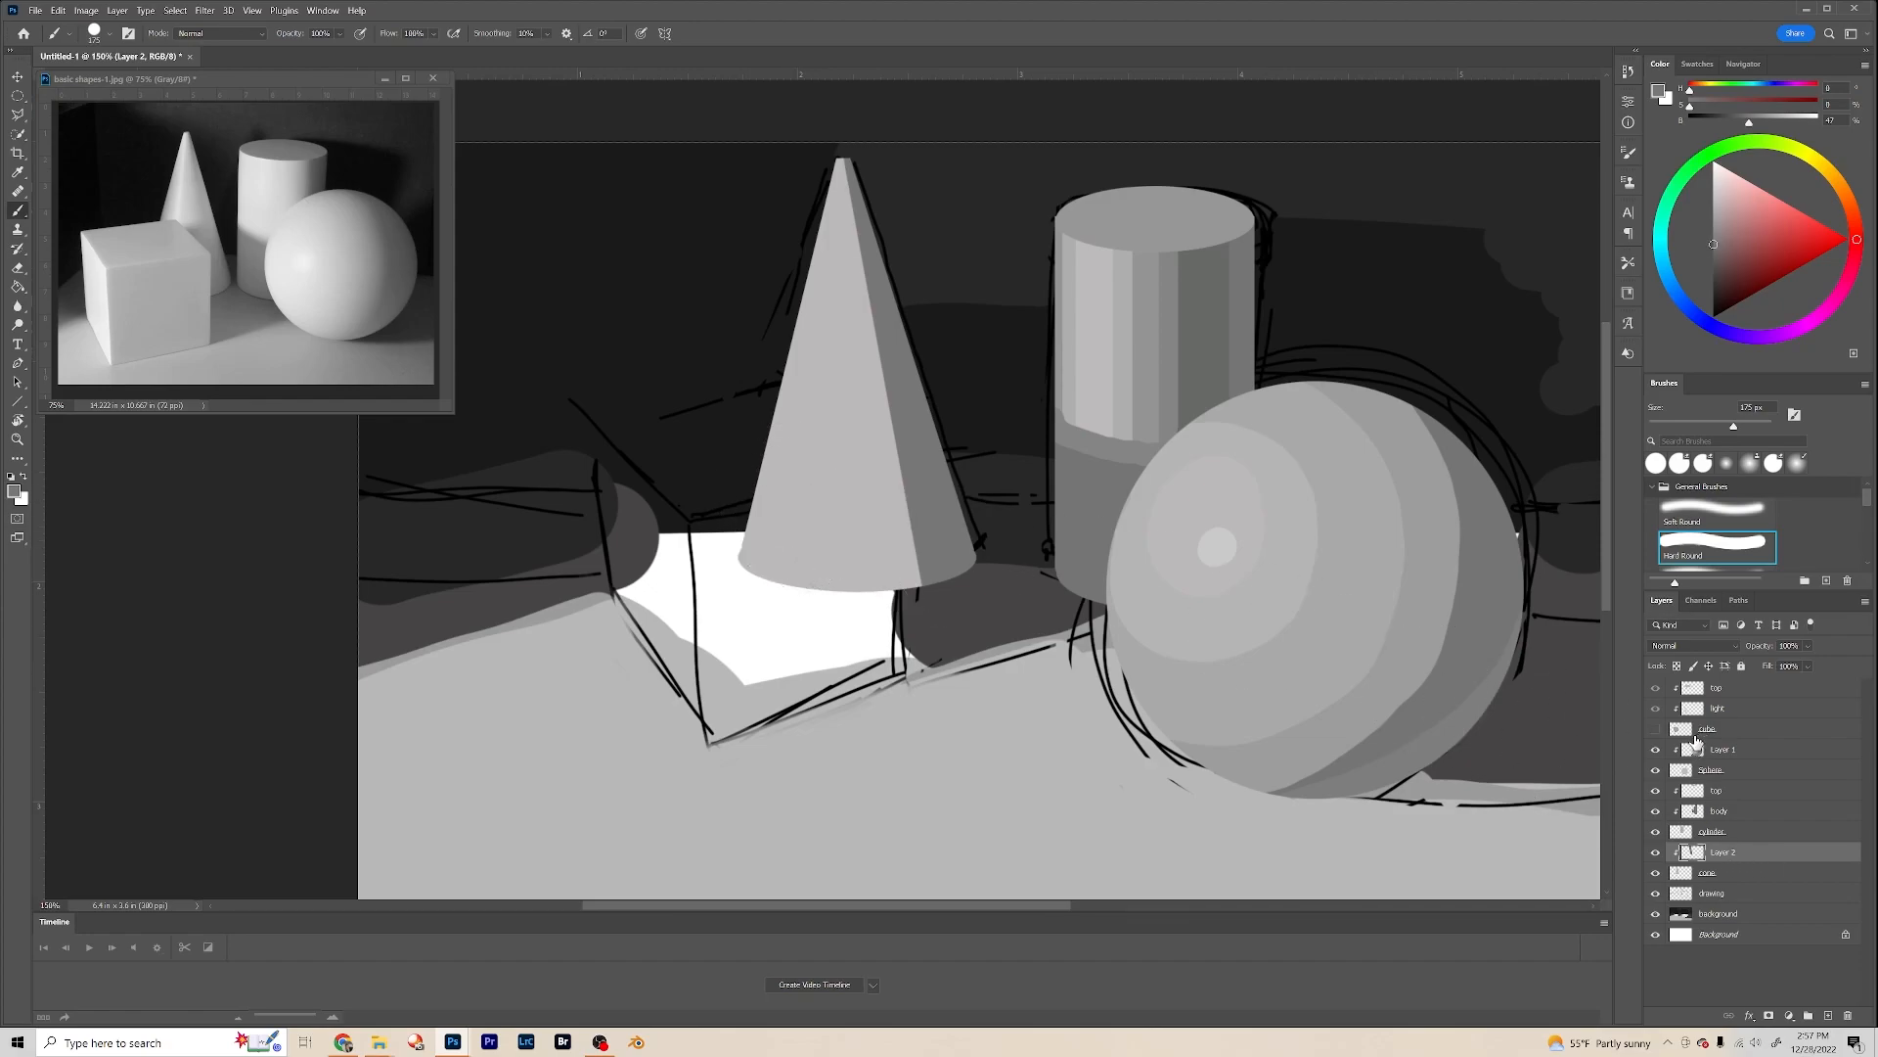
click(1656, 729)
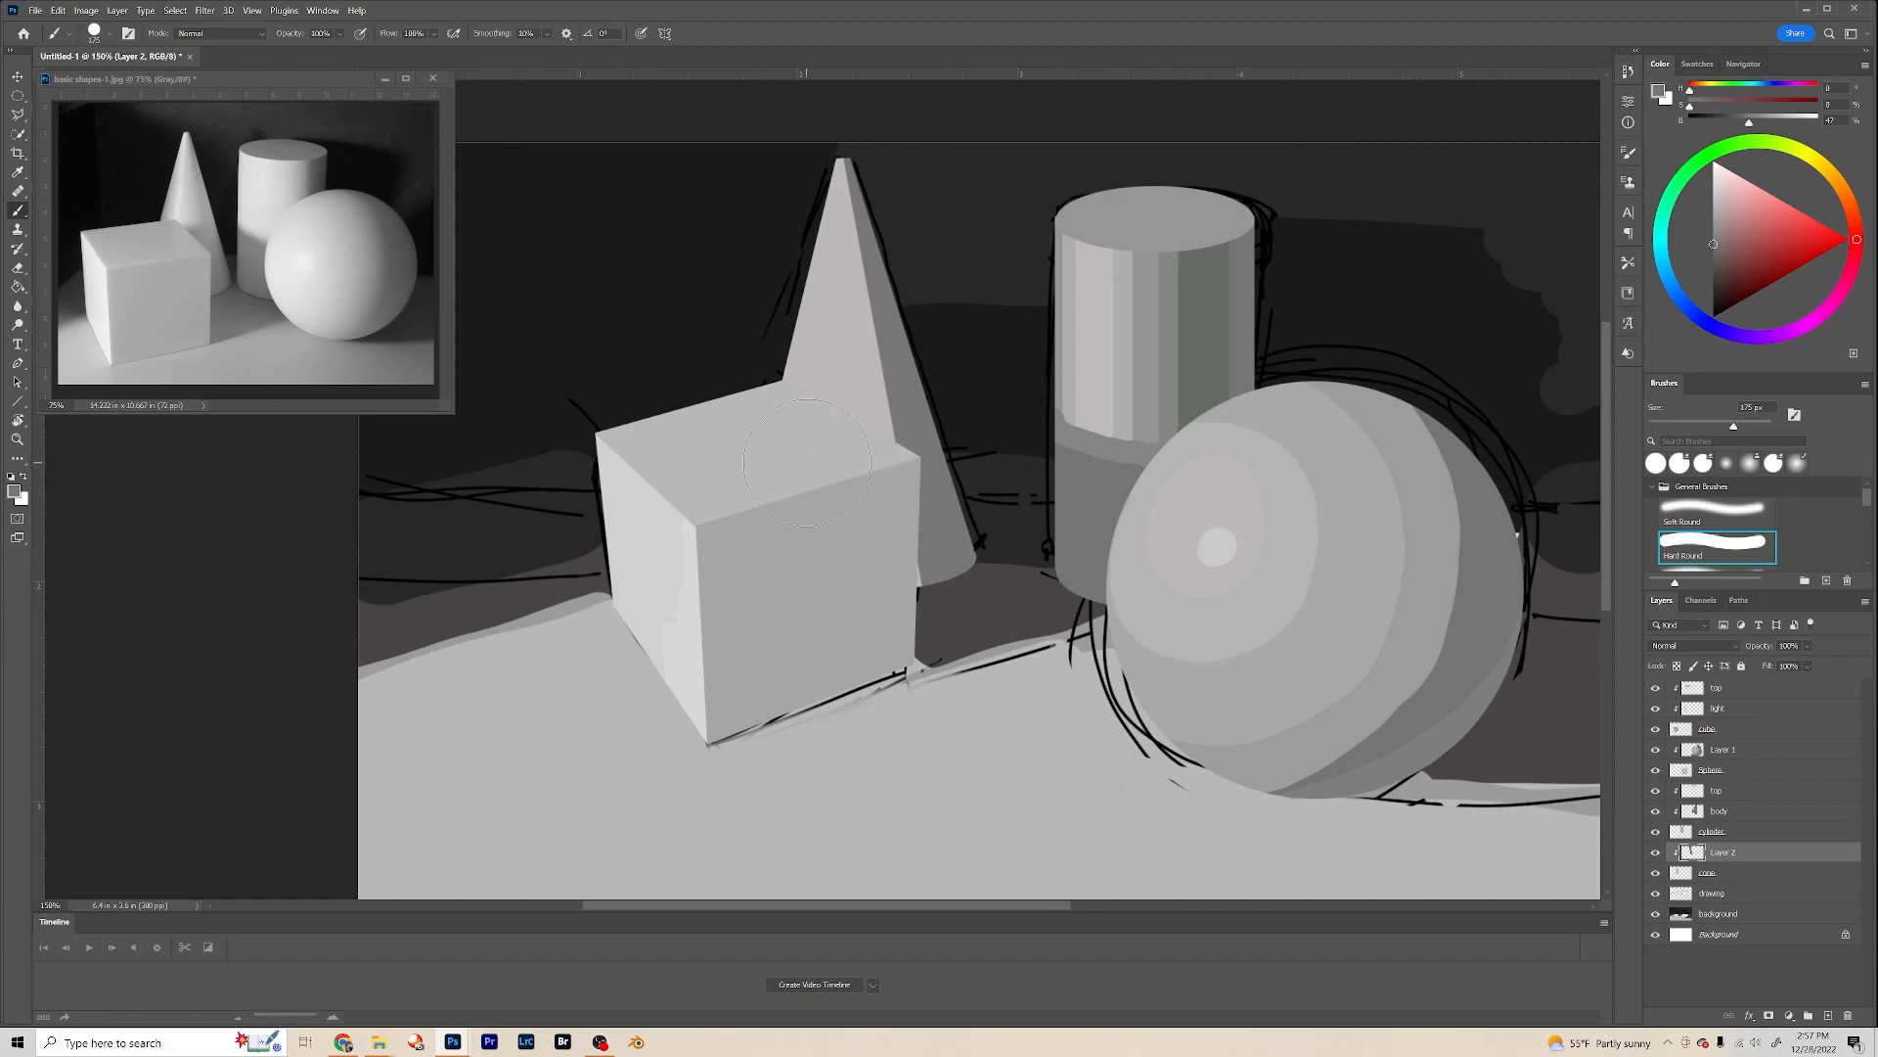
Step: Paint a 47% grey shadow band across the cone just above the cube, redoing the first attempt
drag(800, 456, 894, 462)
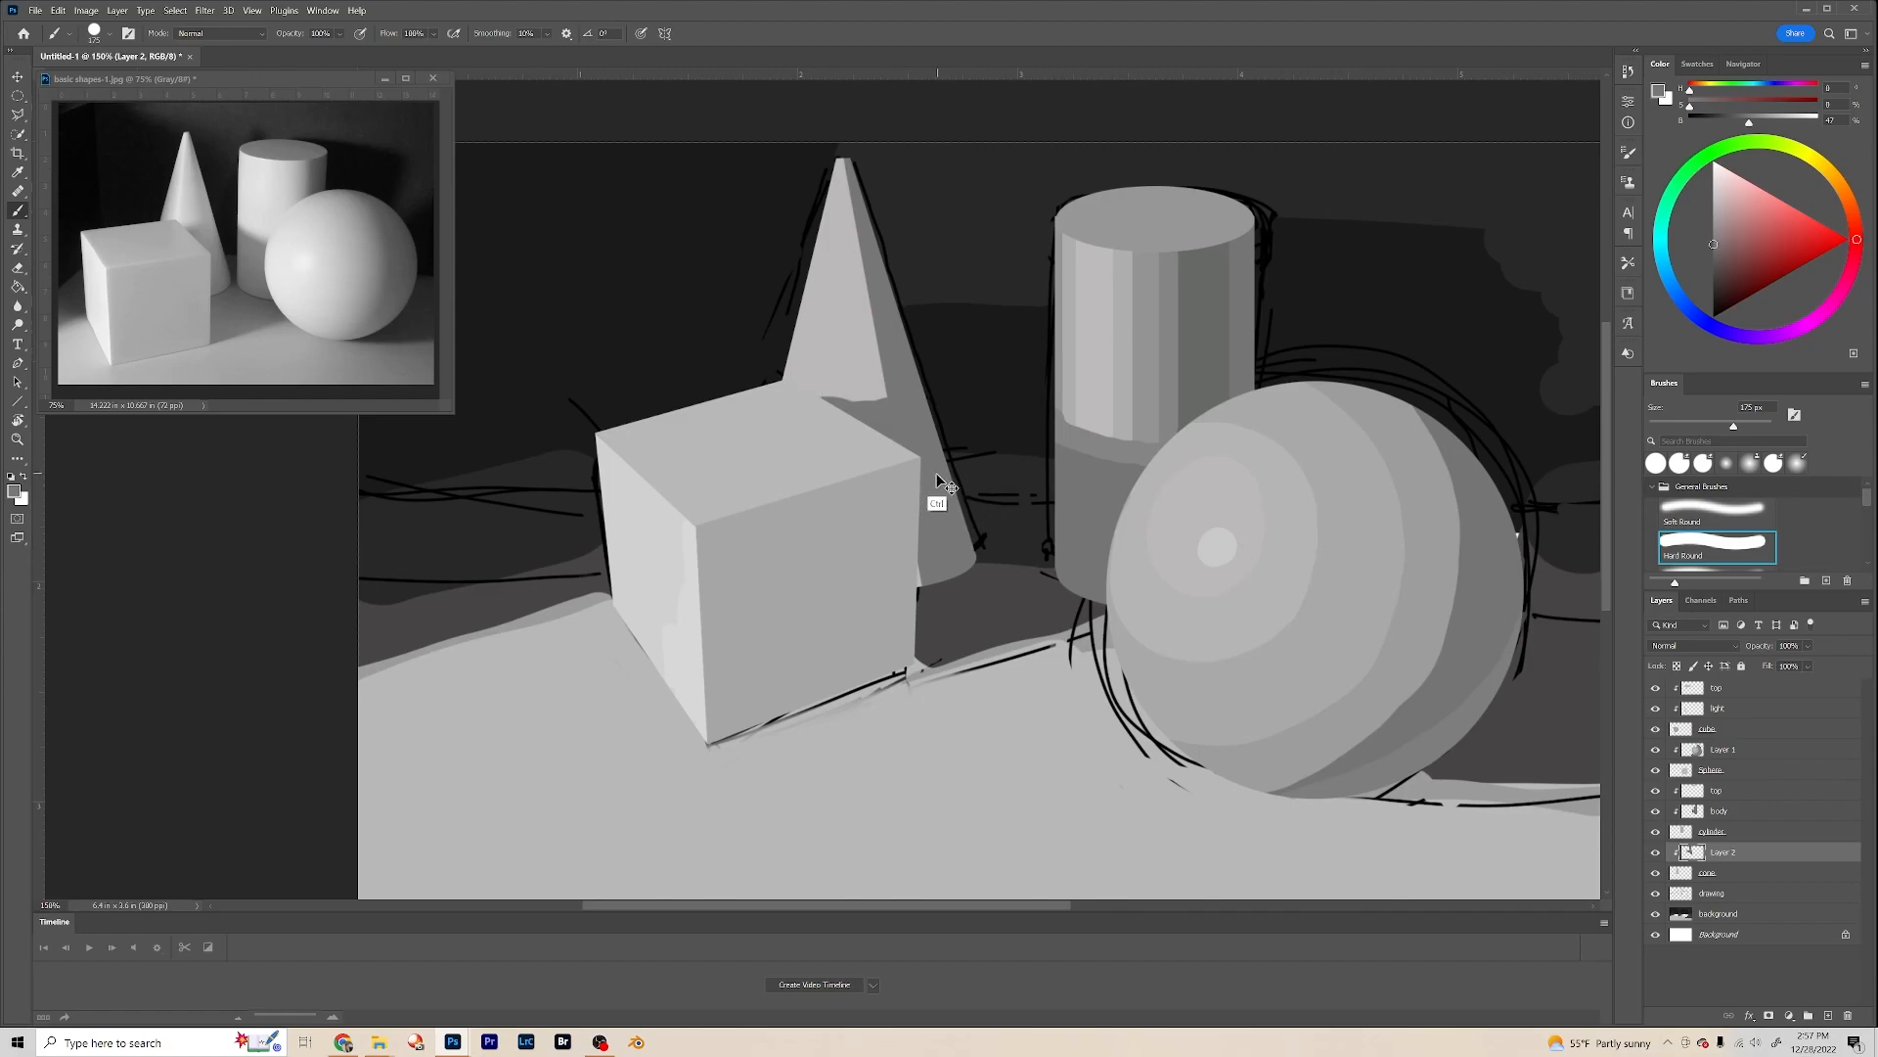
key(ctrl+z)
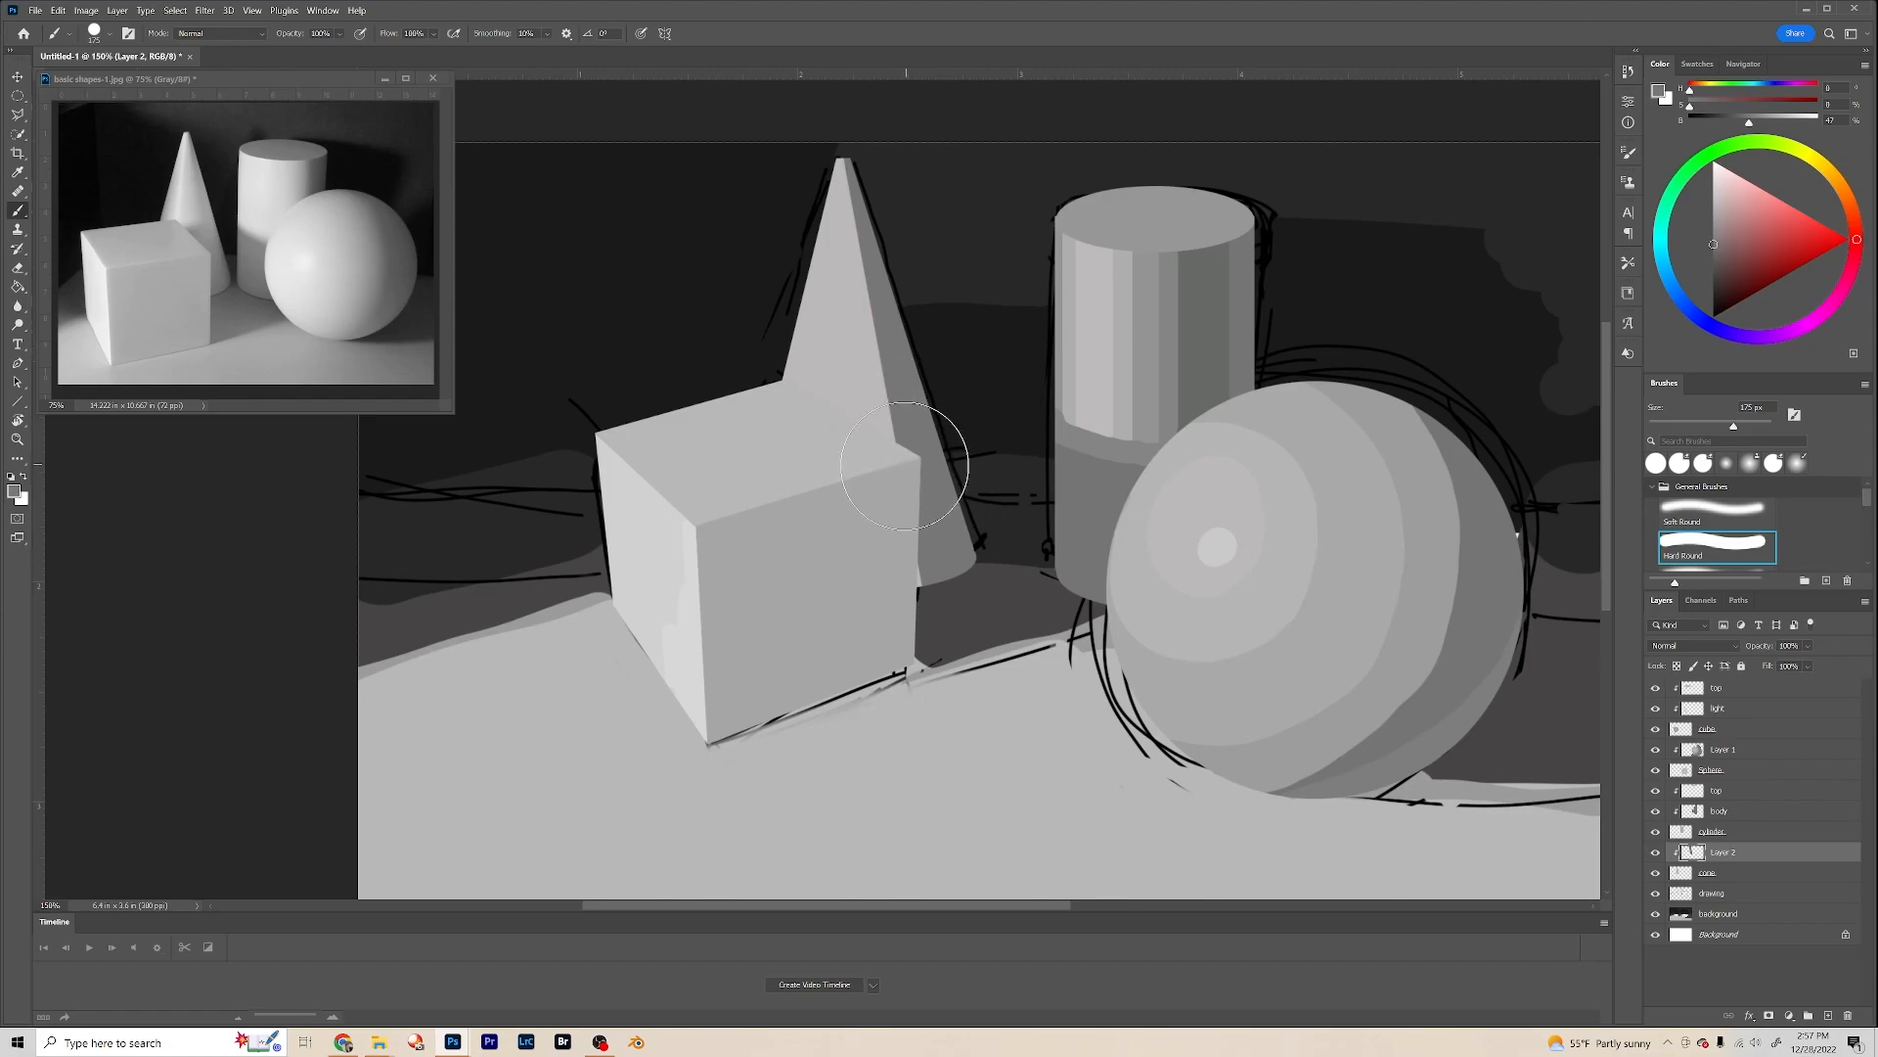
drag(911, 468, 822, 471)
Step: Paint a straight reflected-light strip of about 52% grey along the cone's right edge
click(1713, 237)
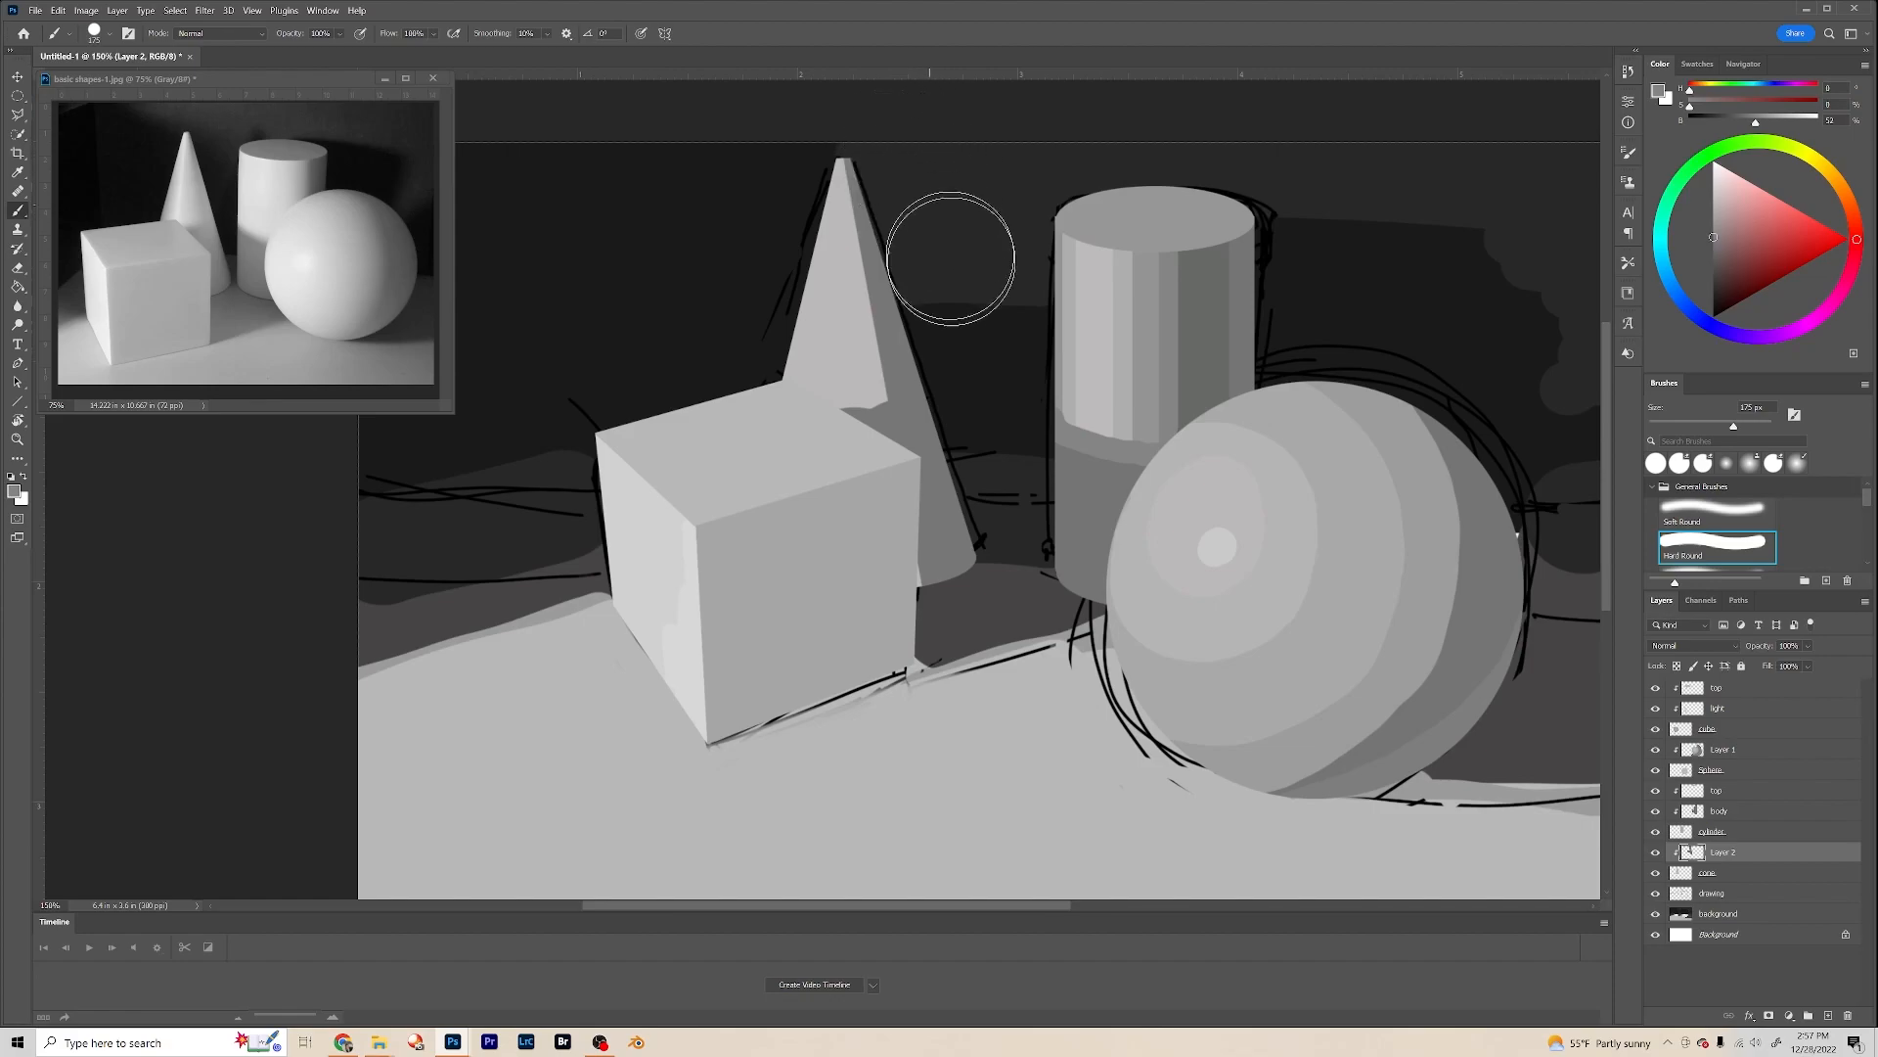
shift+click(1023, 559)
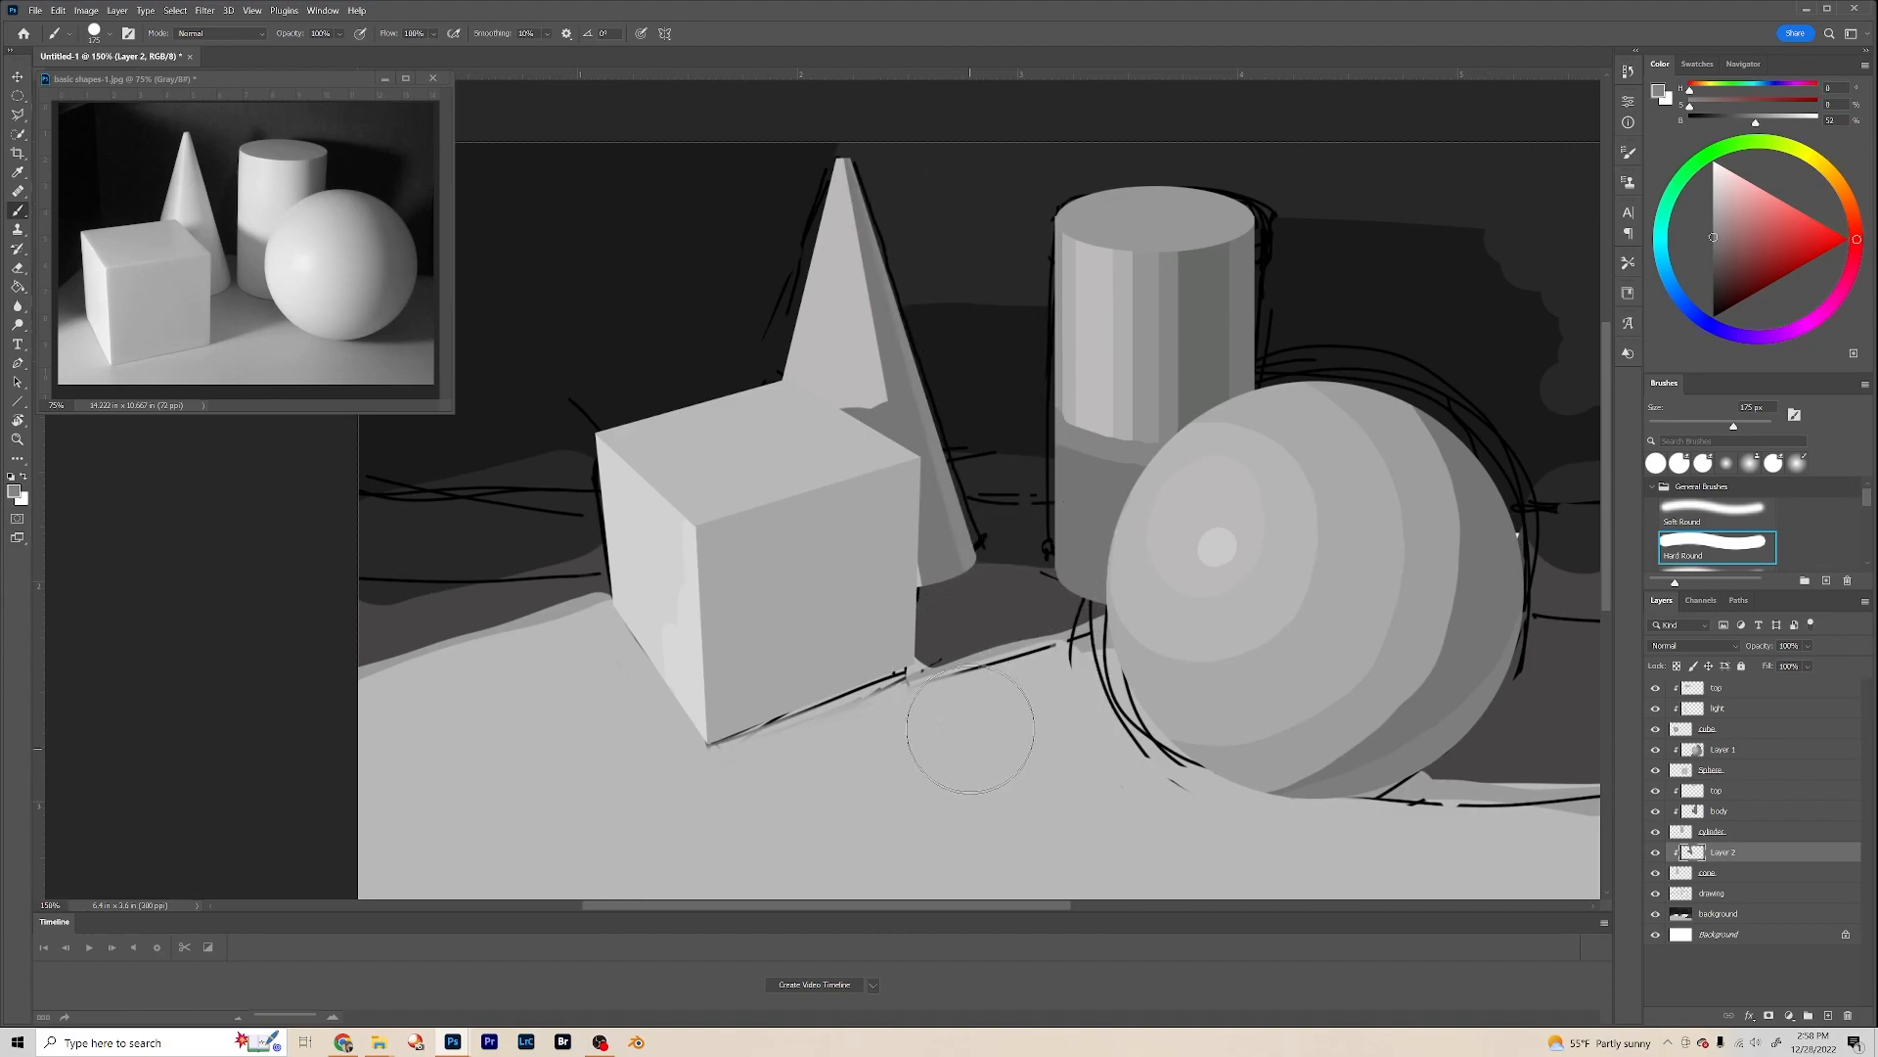
alt+click(927, 535)
key(ctrl+z)
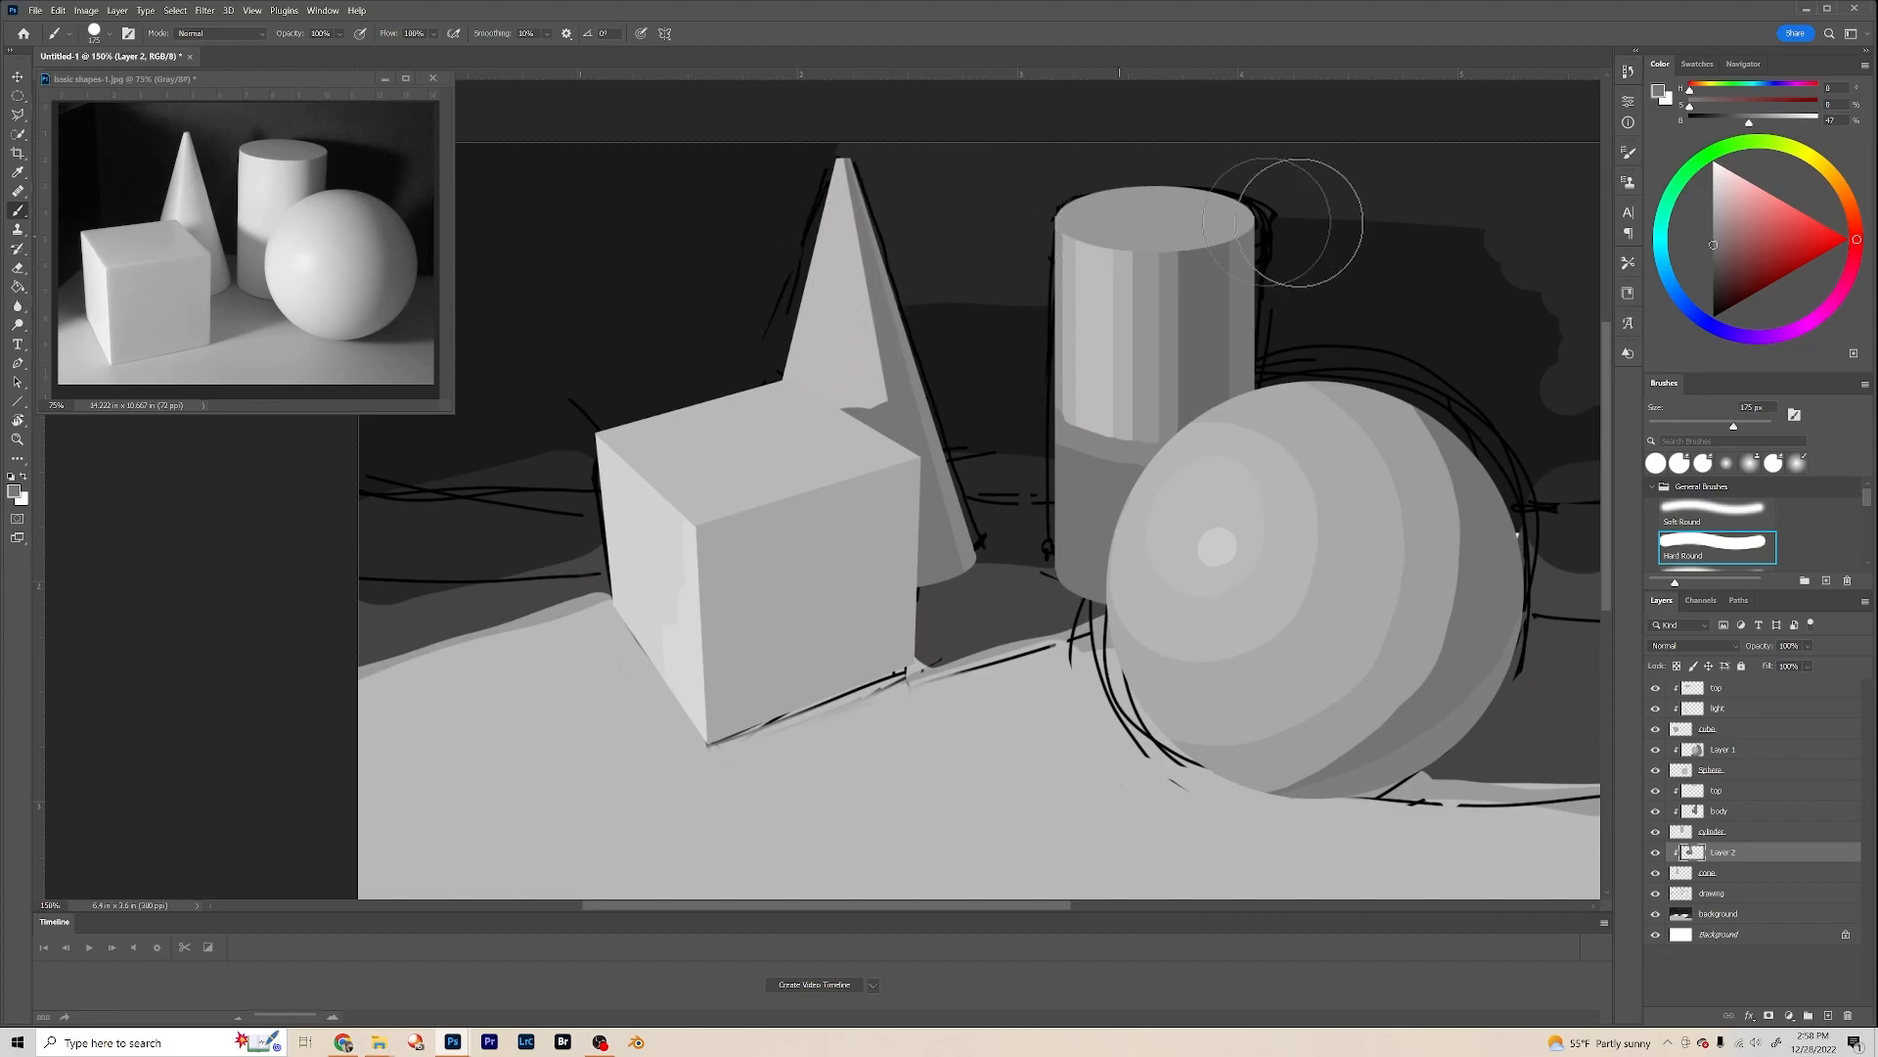
Step: Choose a 54% grey and shade along the cone's left edge, reducing the brush to 90 px
click(1713, 234)
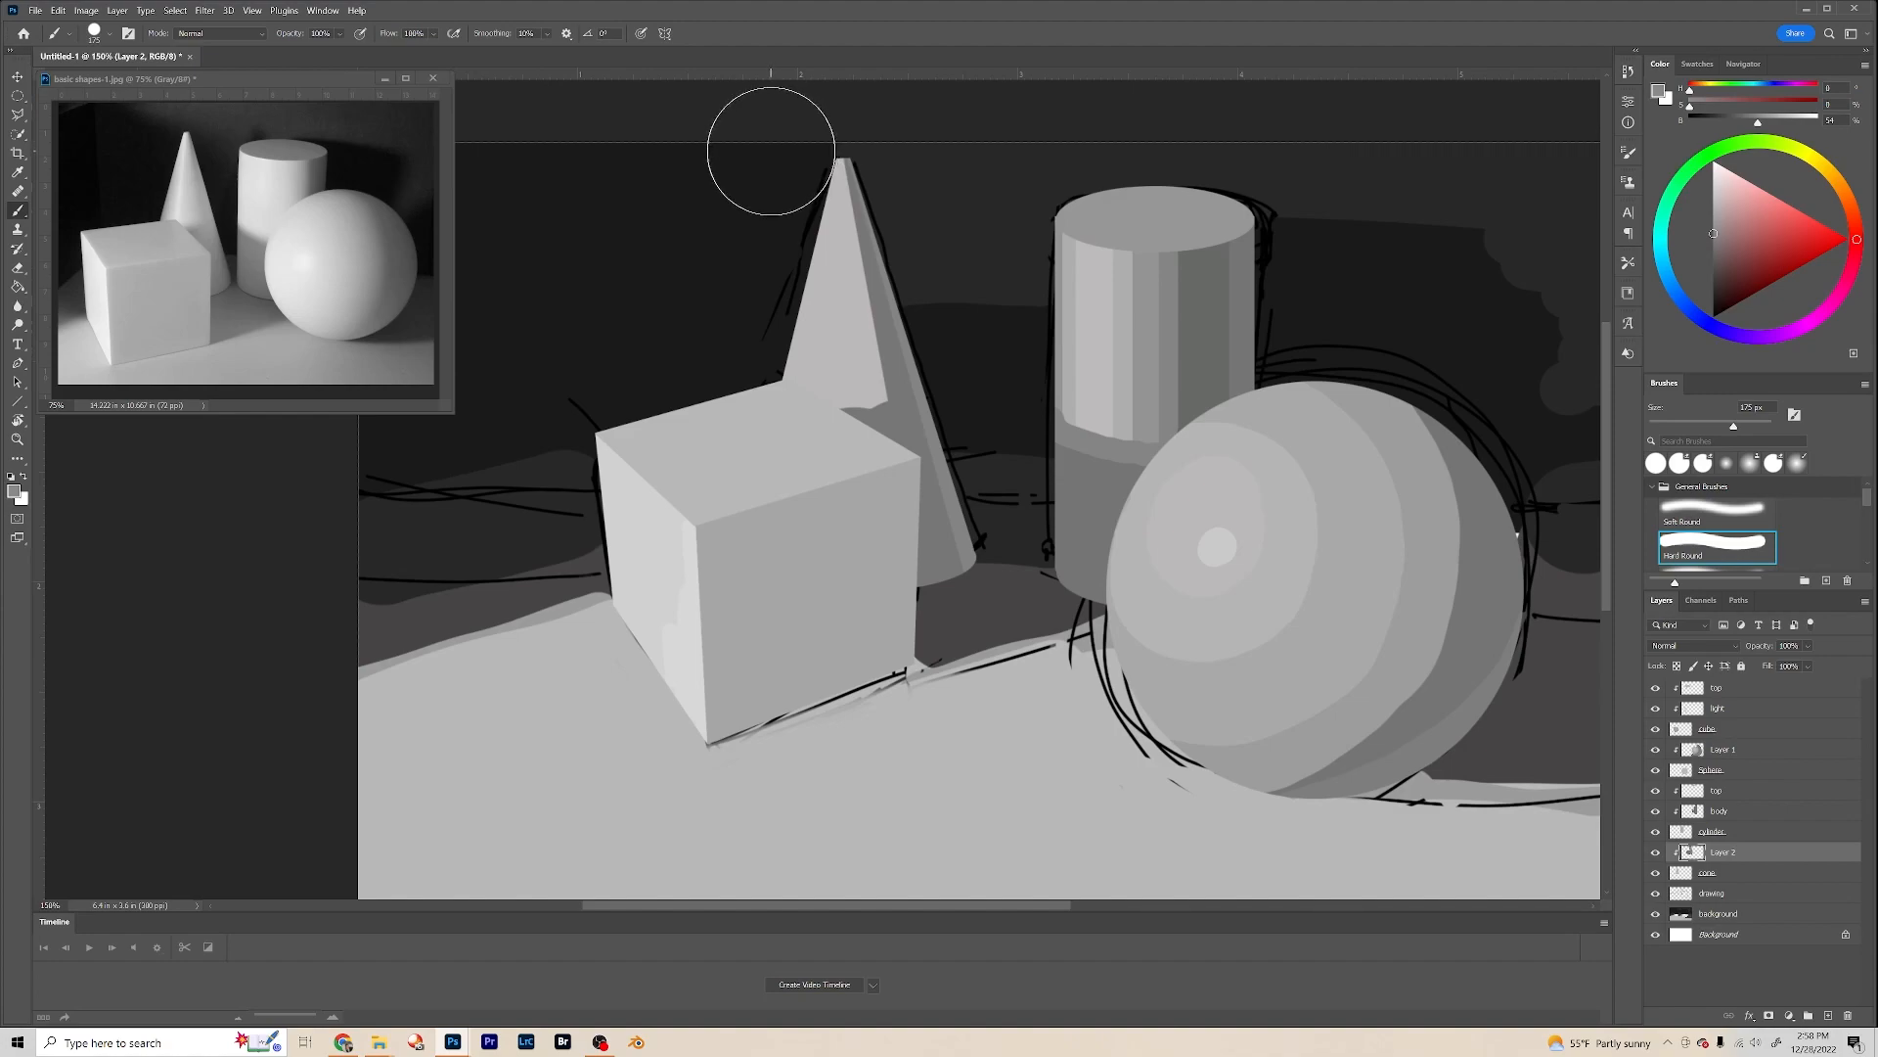
key(bracketleft)
key(bracketleft)
key(bracketleft)
key(bracketleft)
key(ctrl+z)
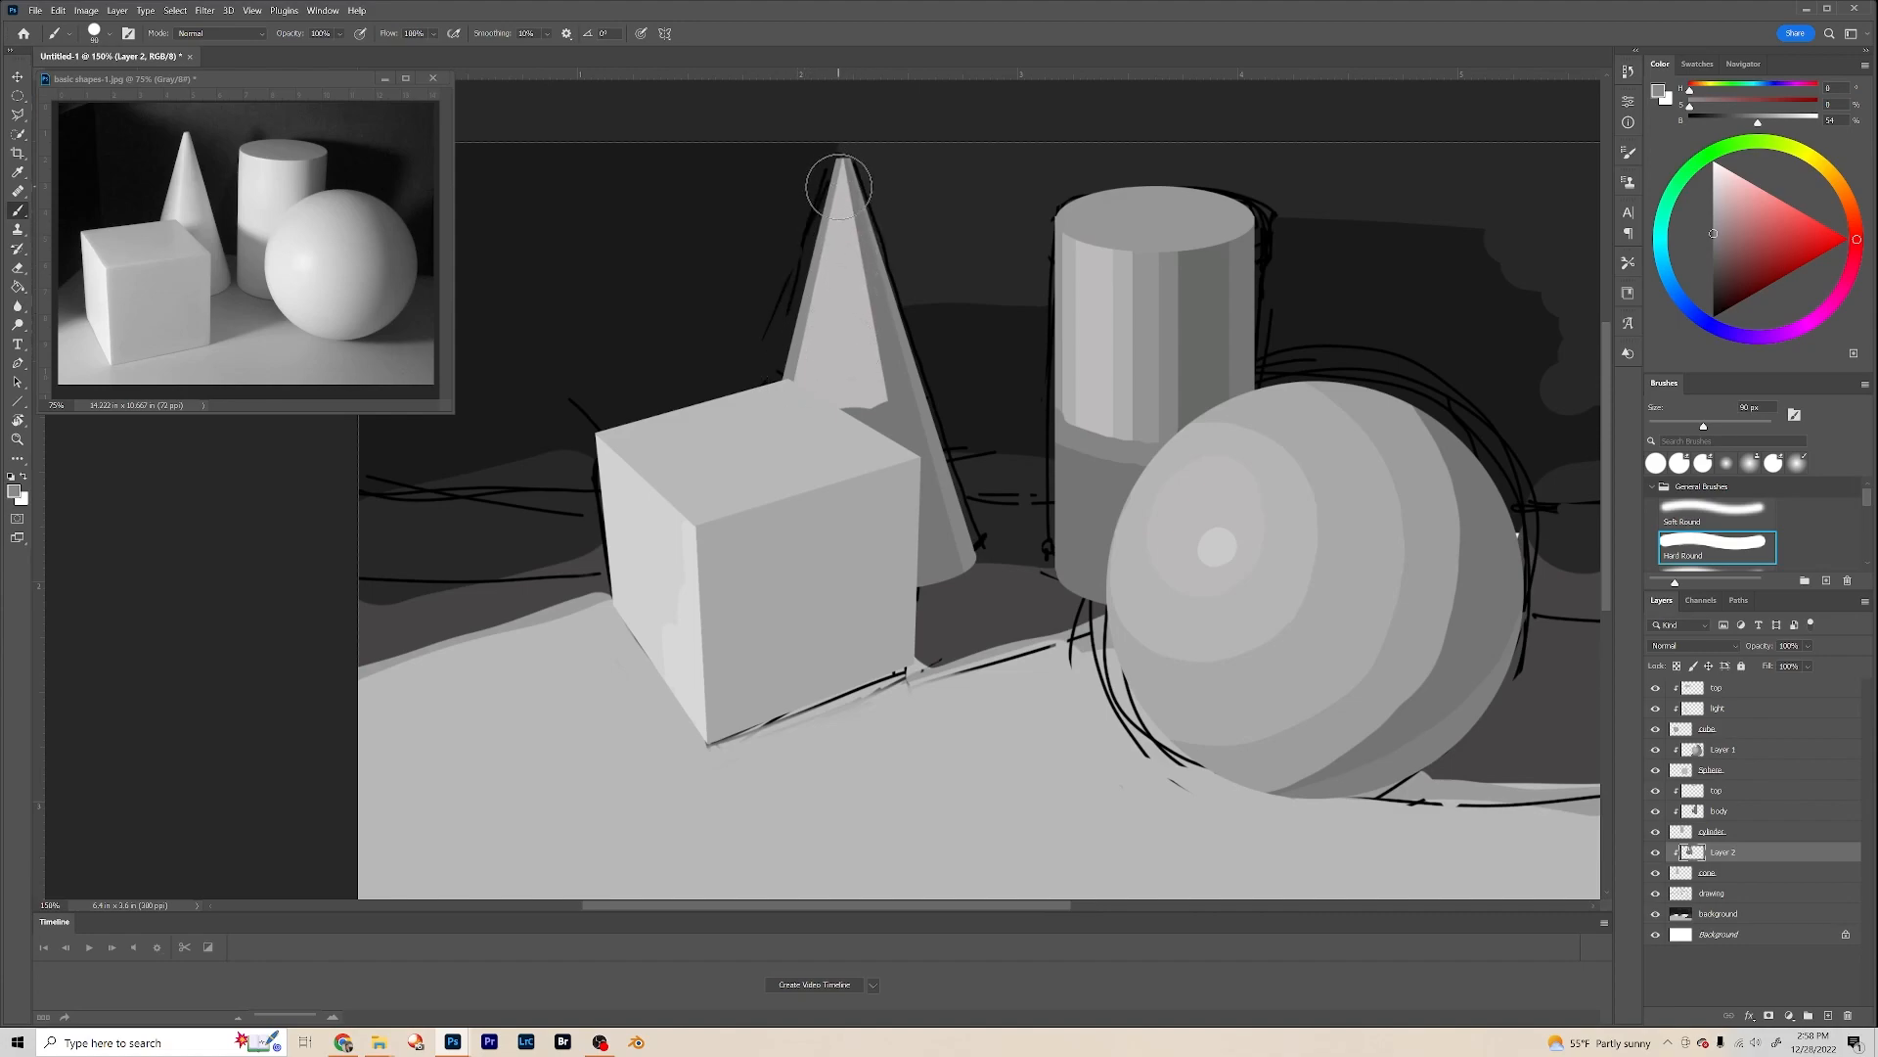
Step: Paint a narrow 77% grey highlight from the cone's tip down to the cube with a 9 px brush
key(bracketleft)
key(bracketleft)
key(bracketleft)
key(bracketleft)
key(bracketleft)
key(bracketleft)
key(bracketleft)
key(bracketleft)
click(1712, 209)
key(shift)
click(1712, 198)
shift+click(822, 420)
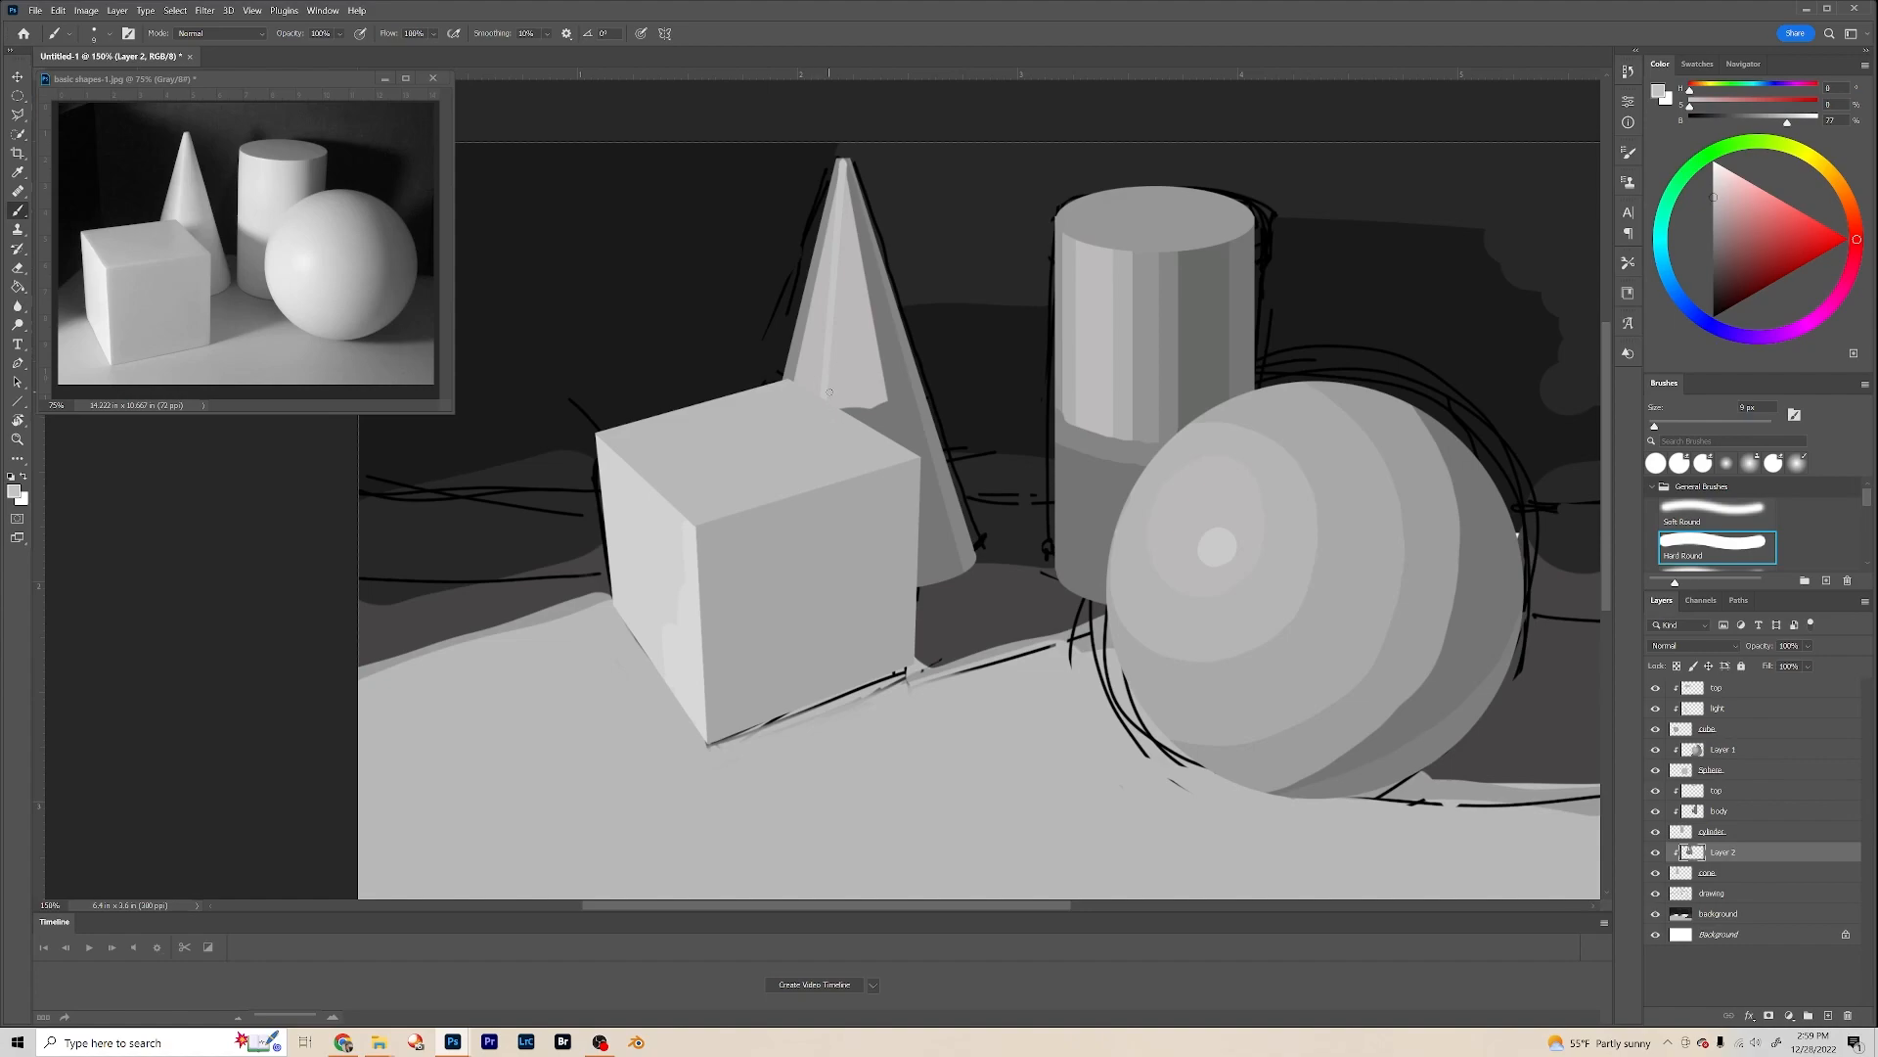
Step: Paint a brighter 87% grey highlight down the lit strip of the cone and dismiss the Sticky Keys prompt
key(bracketright)
drag(828, 311, 835, 333)
key(bracketleft)
click(1715, 183)
key(shift)
key(shift)
key(shift)
key(shift)
key(shift)
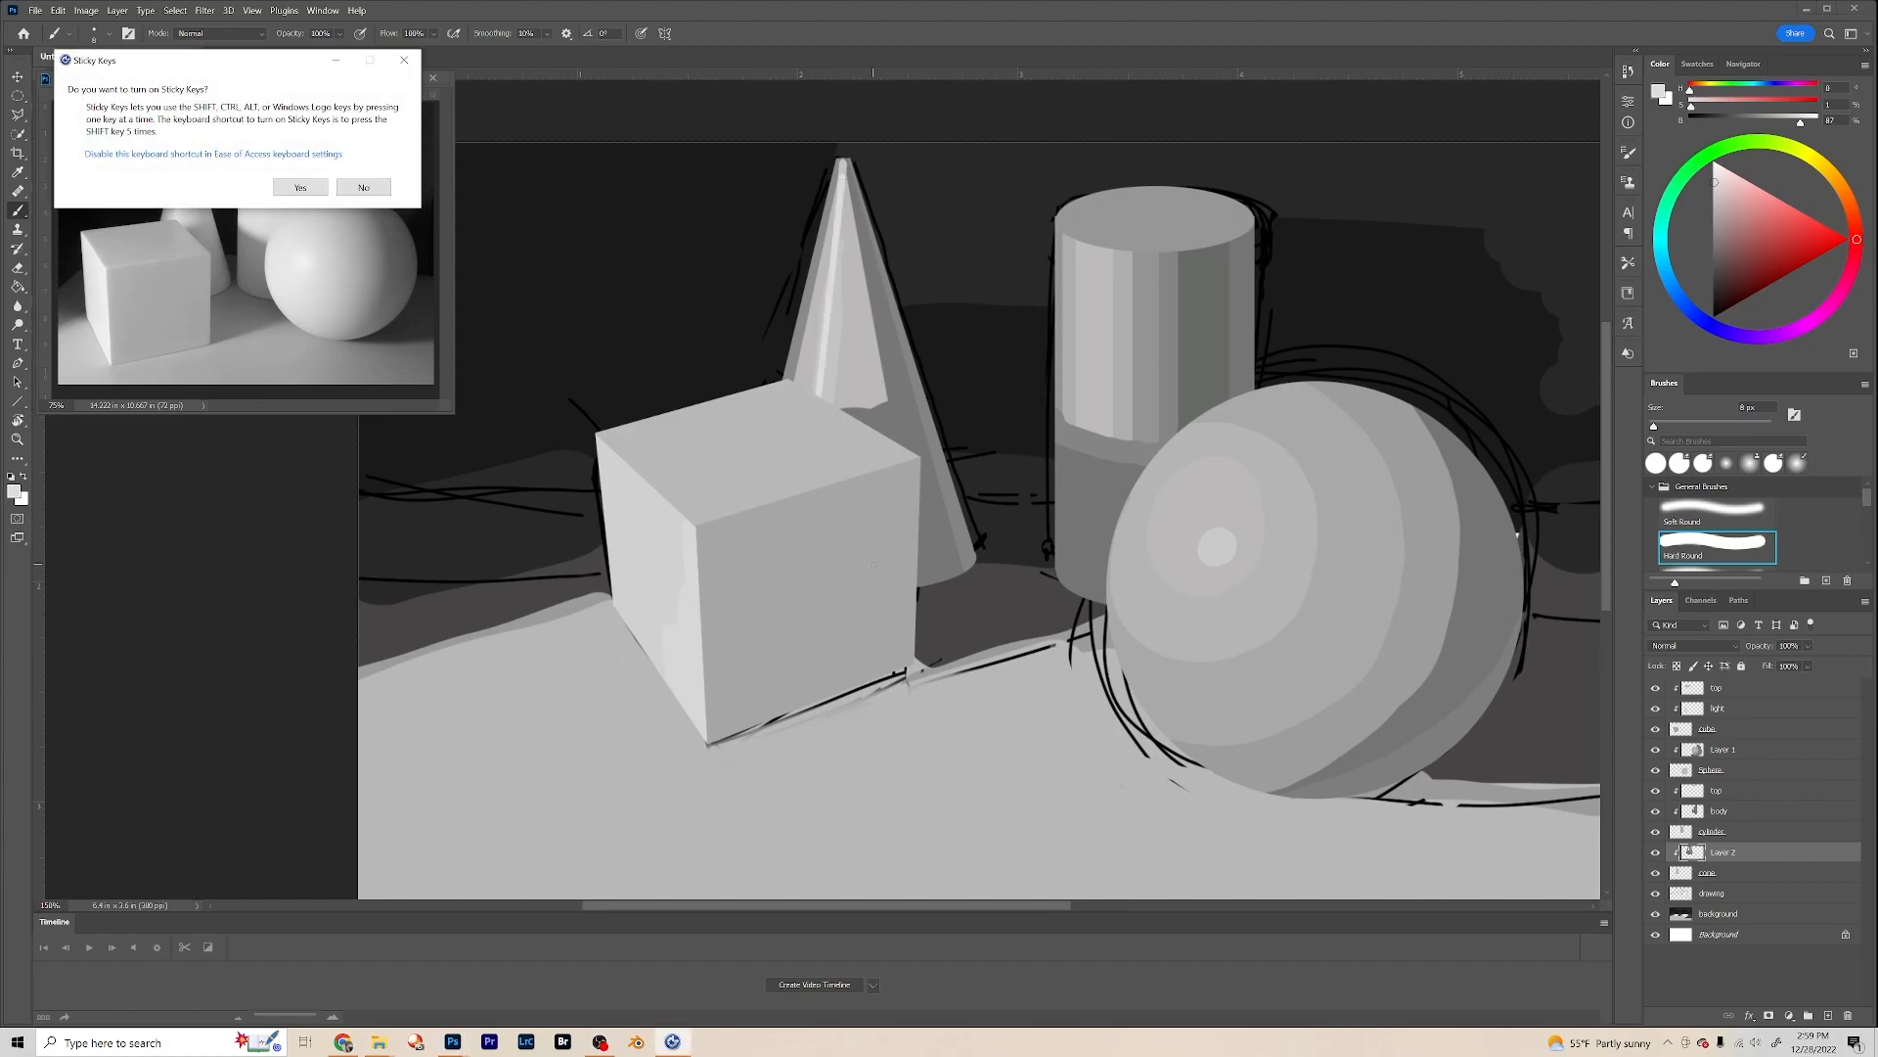
click(405, 61)
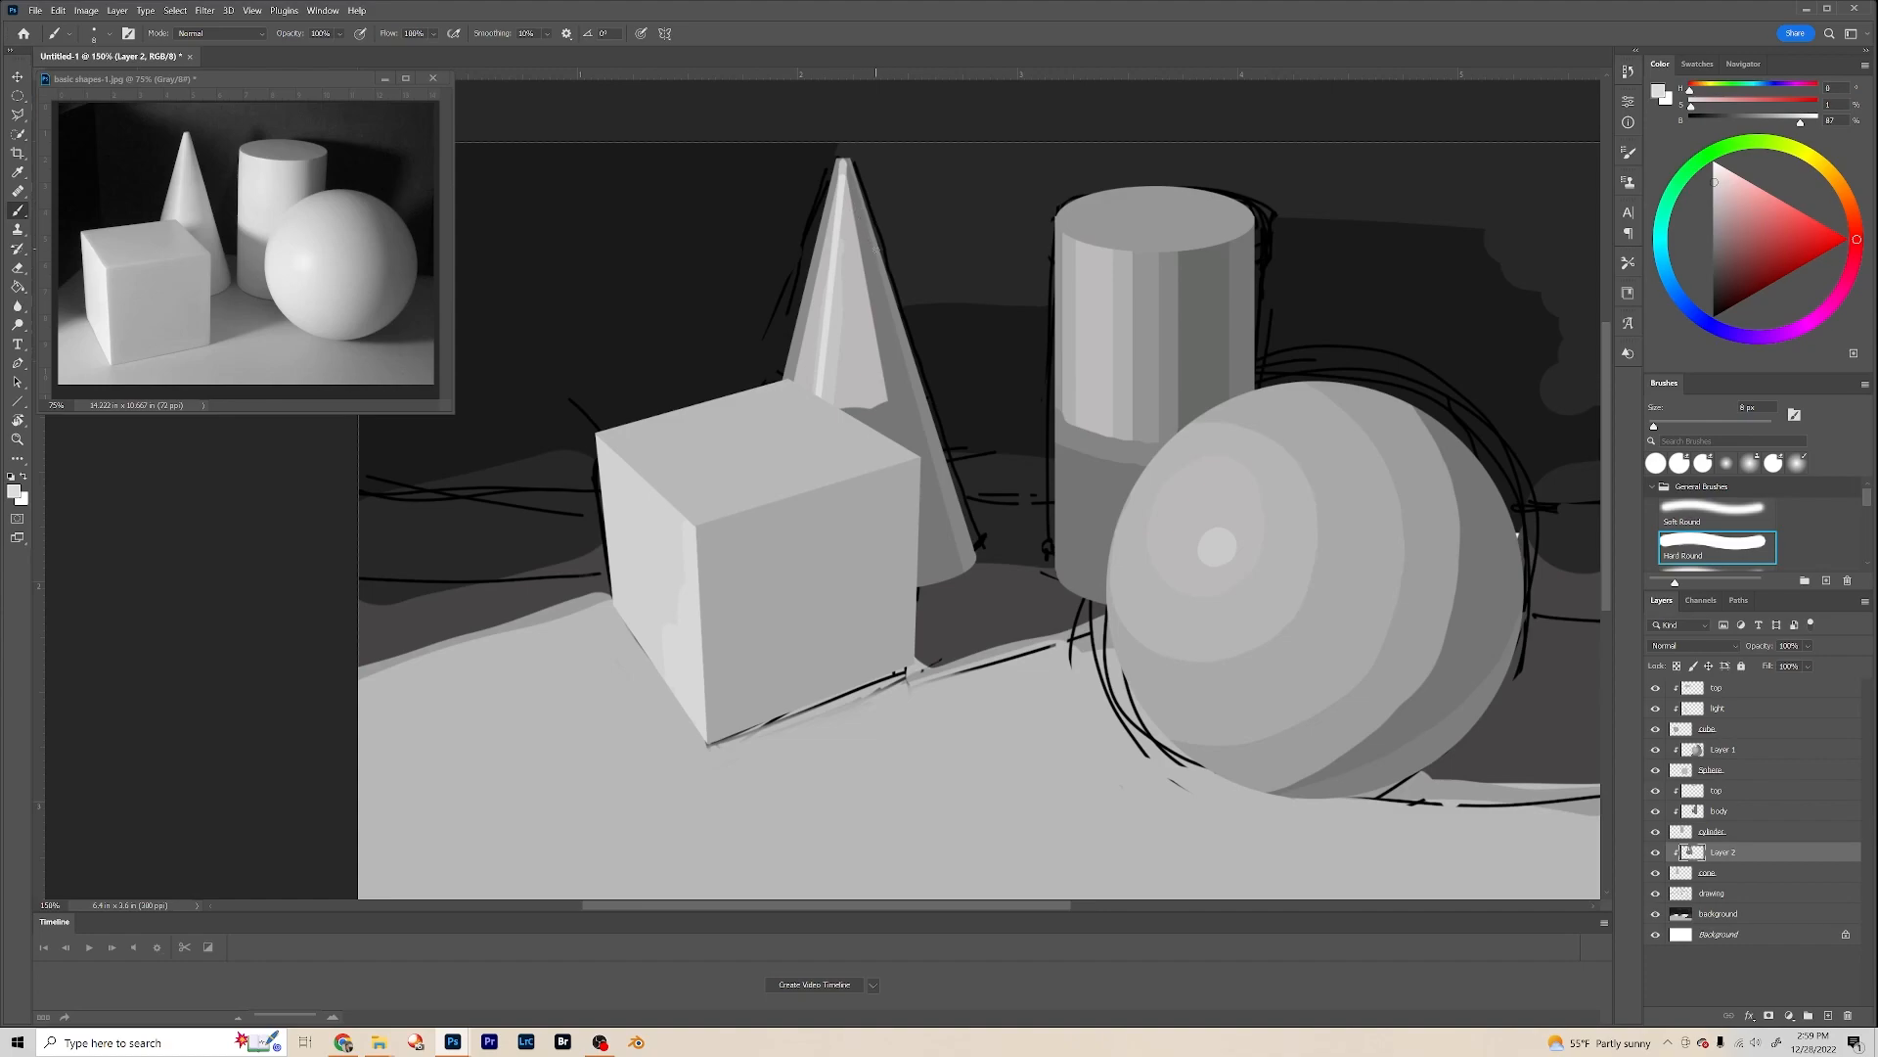
Step: Choose a 60% grey and paint a straight shading strip from the cone's tip down to its shadow, beside the highlight
alt+click(830, 231)
click(1714, 224)
shift+click(887, 401)
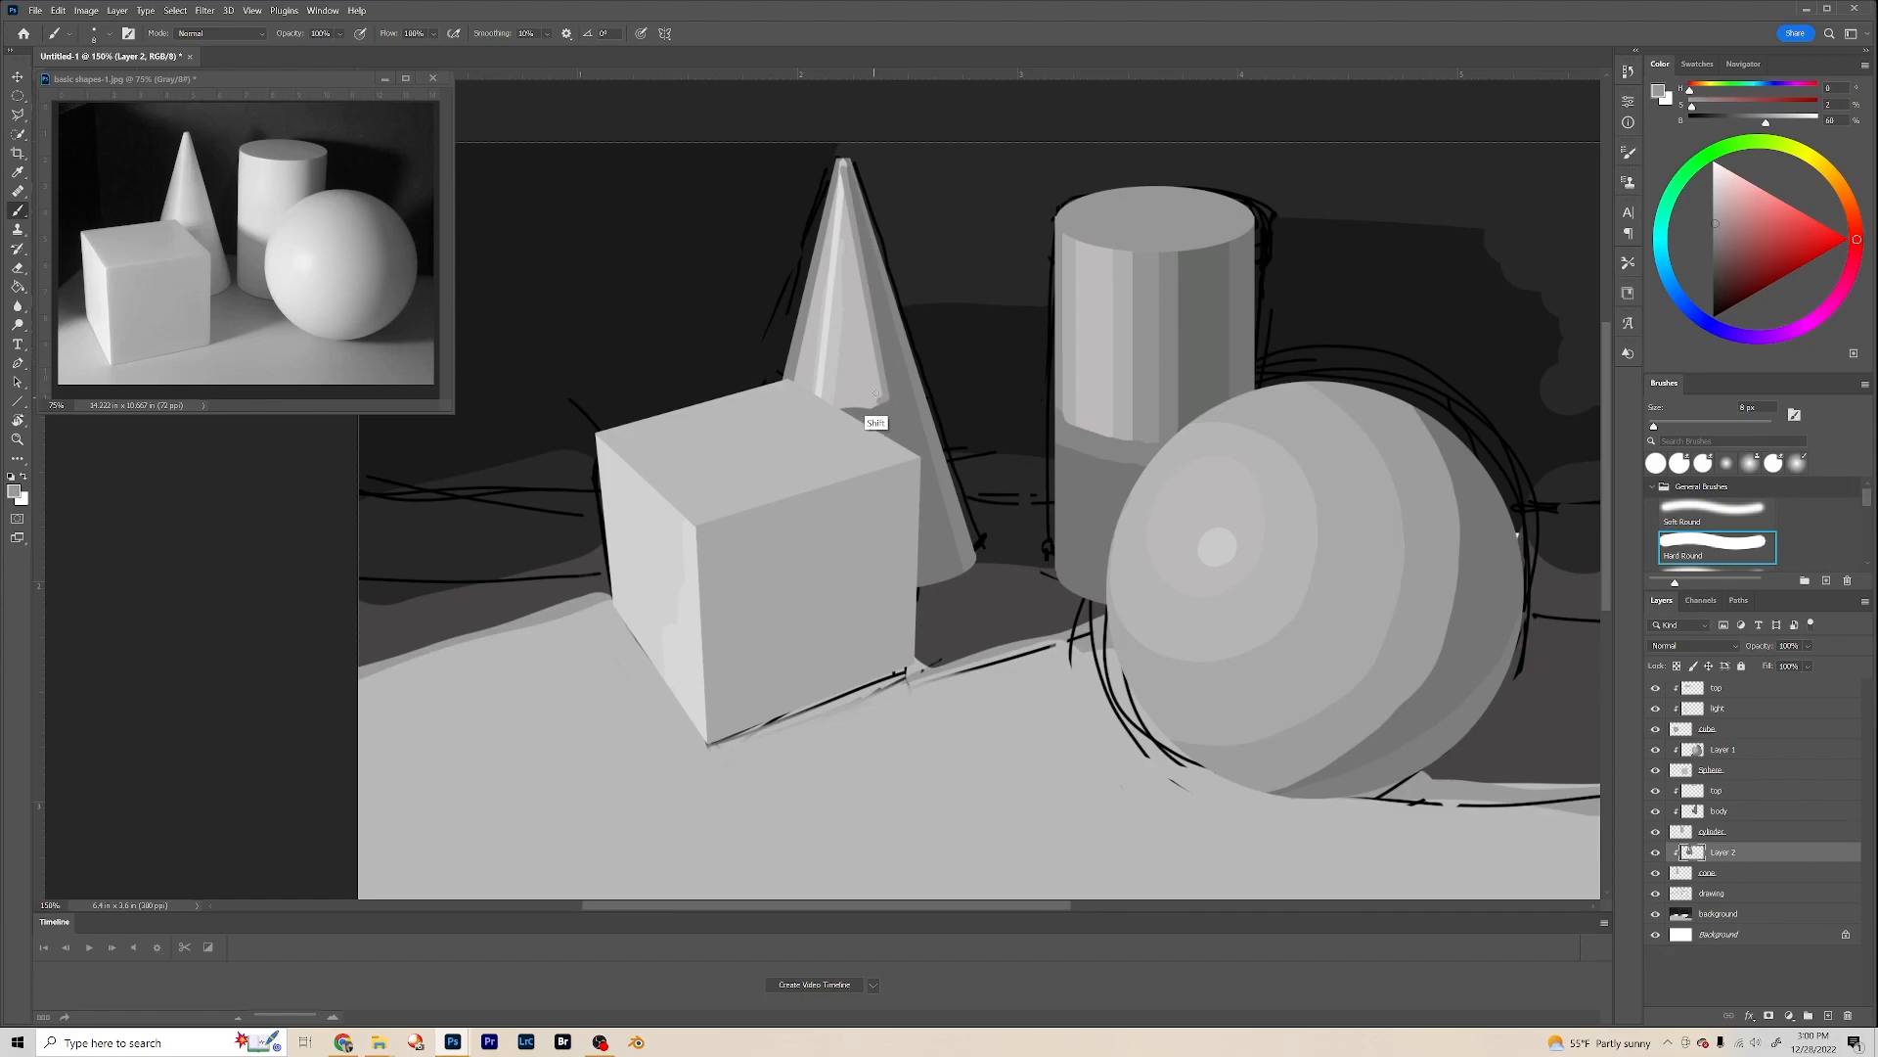
shift+click(848, 196)
shift+click(854, 235)
shift+click(883, 407)
Step: On the body layer, paint a vertical 80% grey highlight strip down the lit side of the cylinder with a larger brush
click(1741, 831)
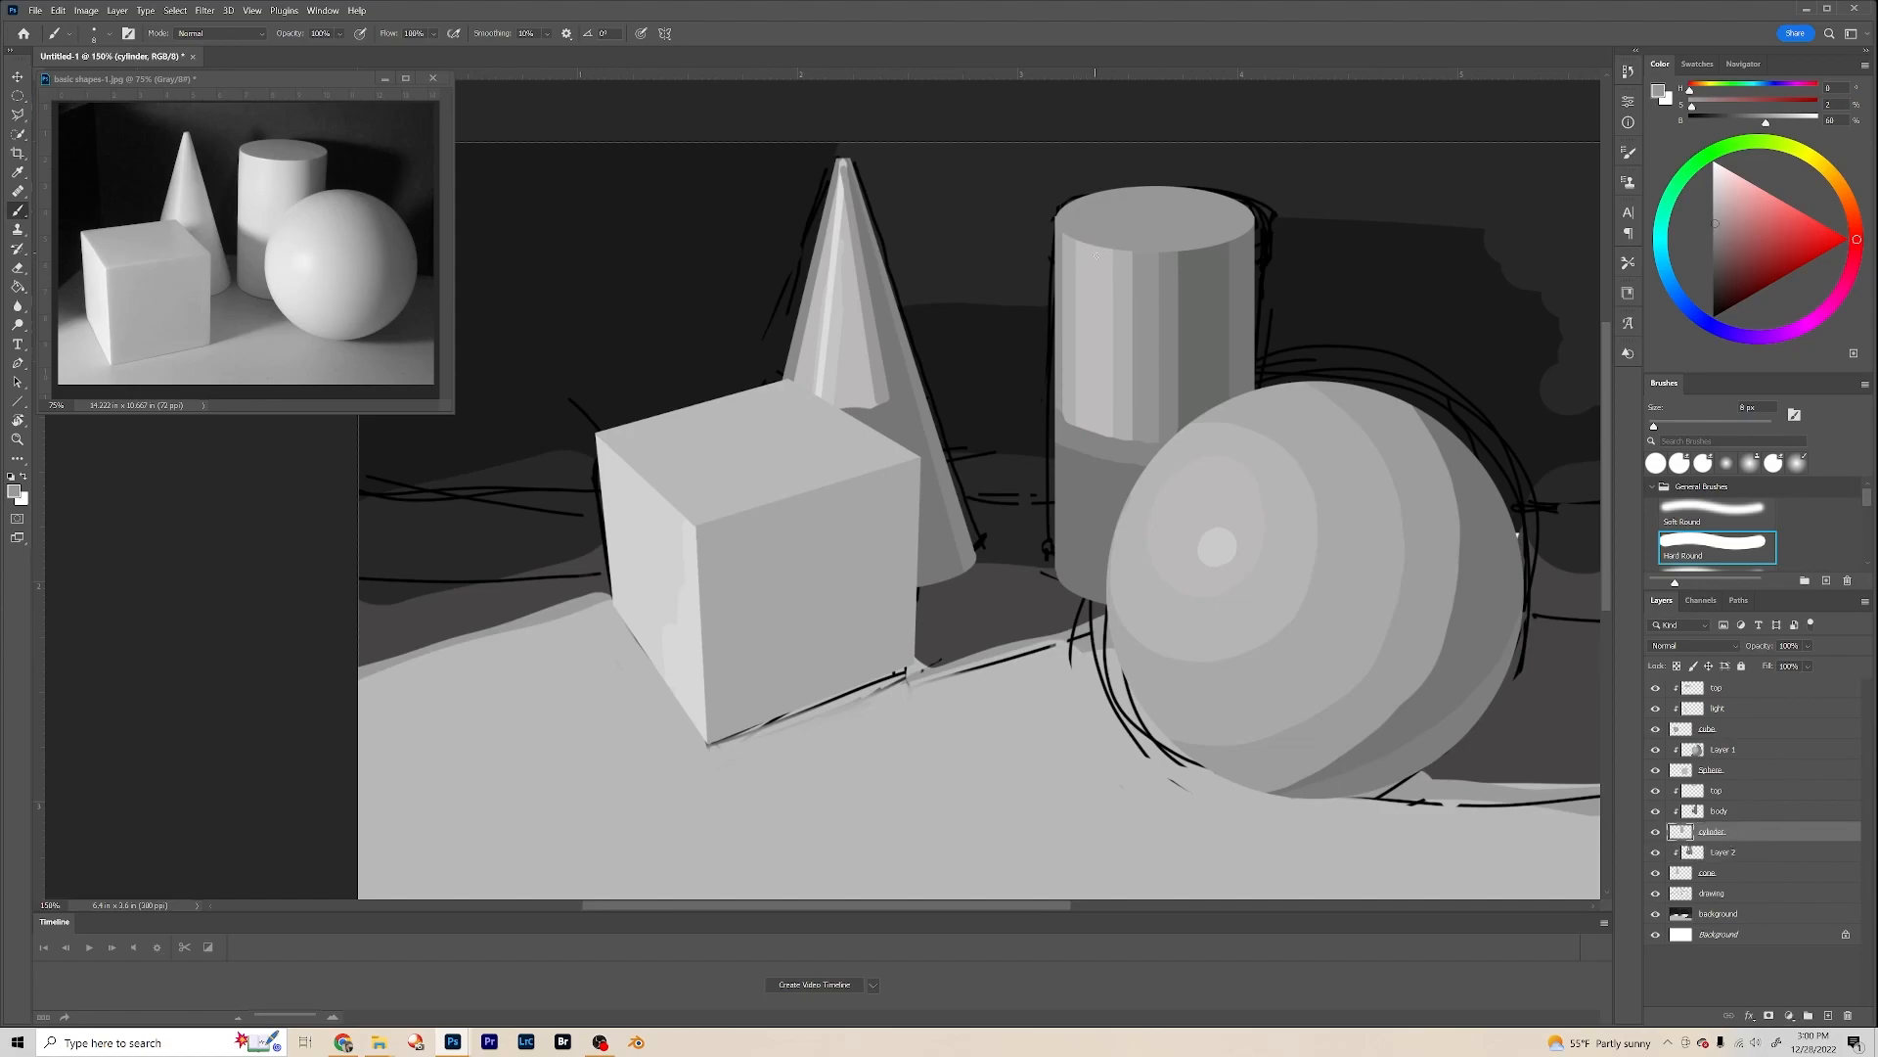
key(bracketright)
key(bracketright)
key(bracketright)
key(bracketleft)
click(1728, 812)
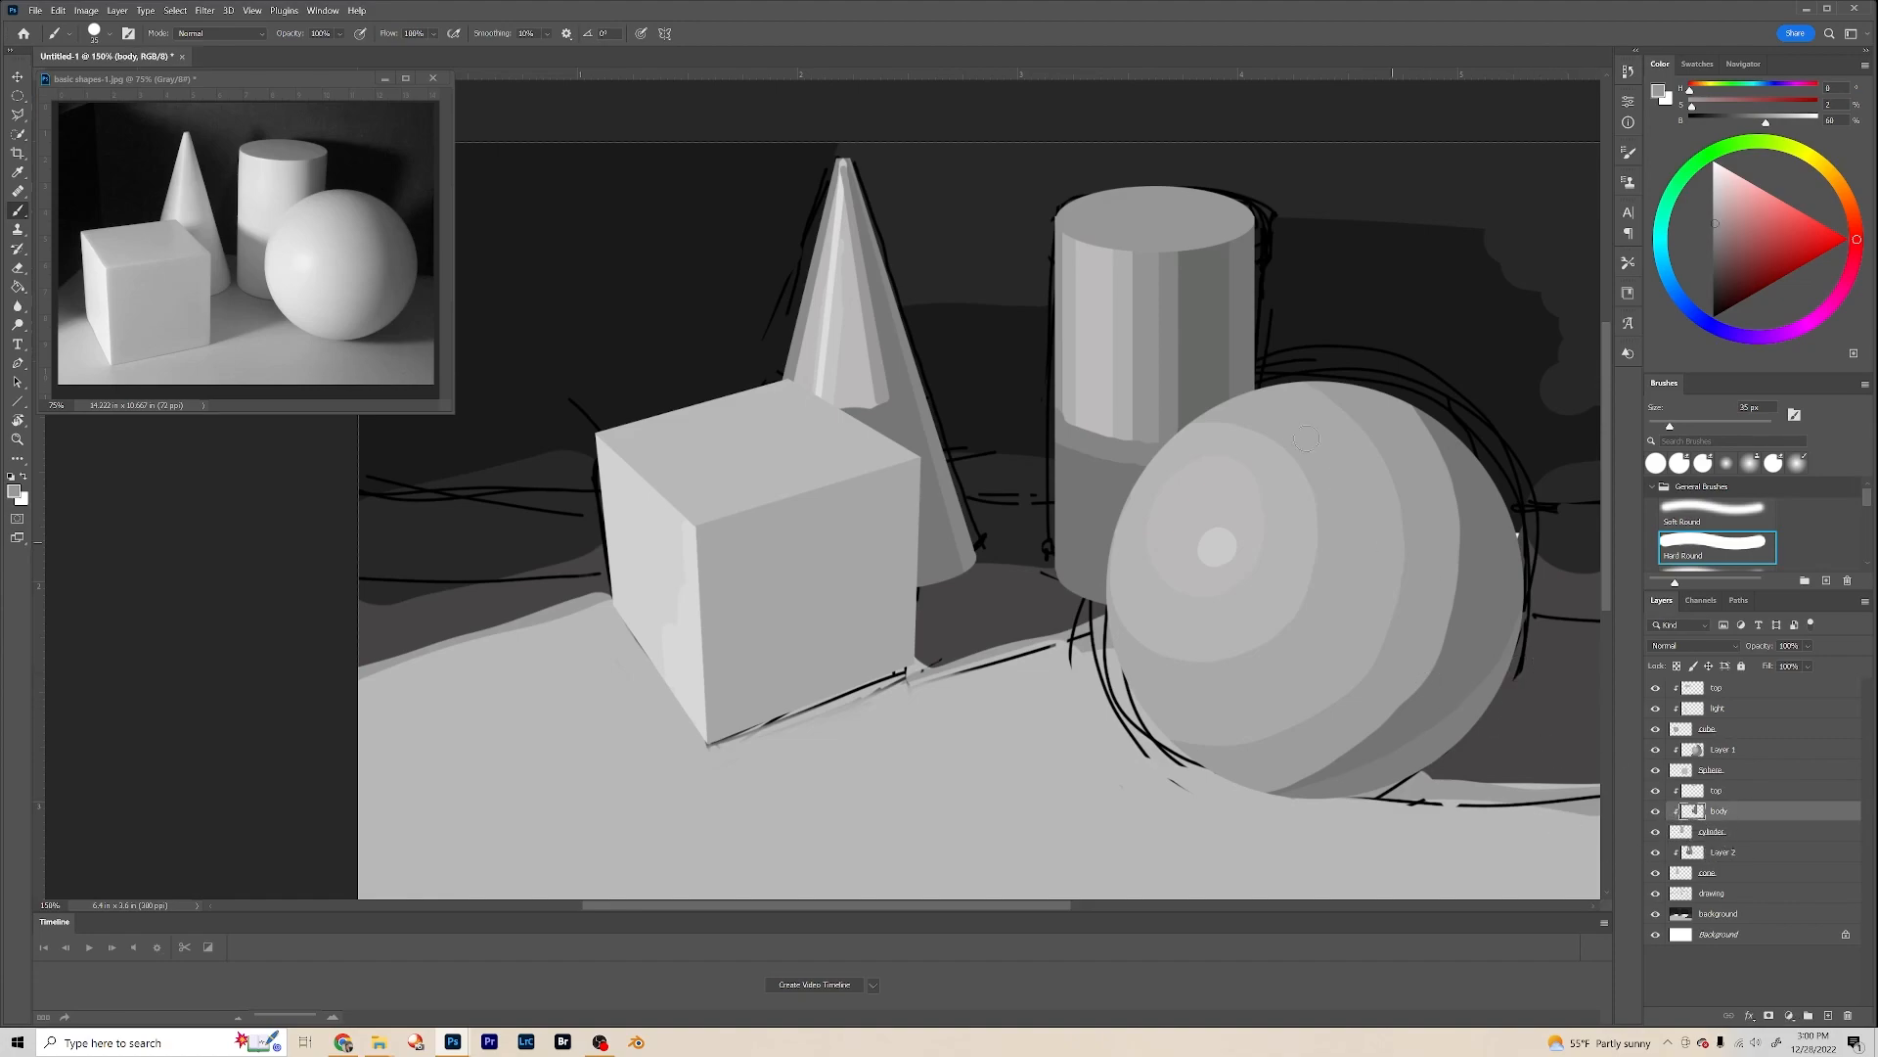
alt+click(1101, 274)
click(1713, 193)
drag(1094, 243, 1095, 242)
drag(1092, 431, 1086, 420)
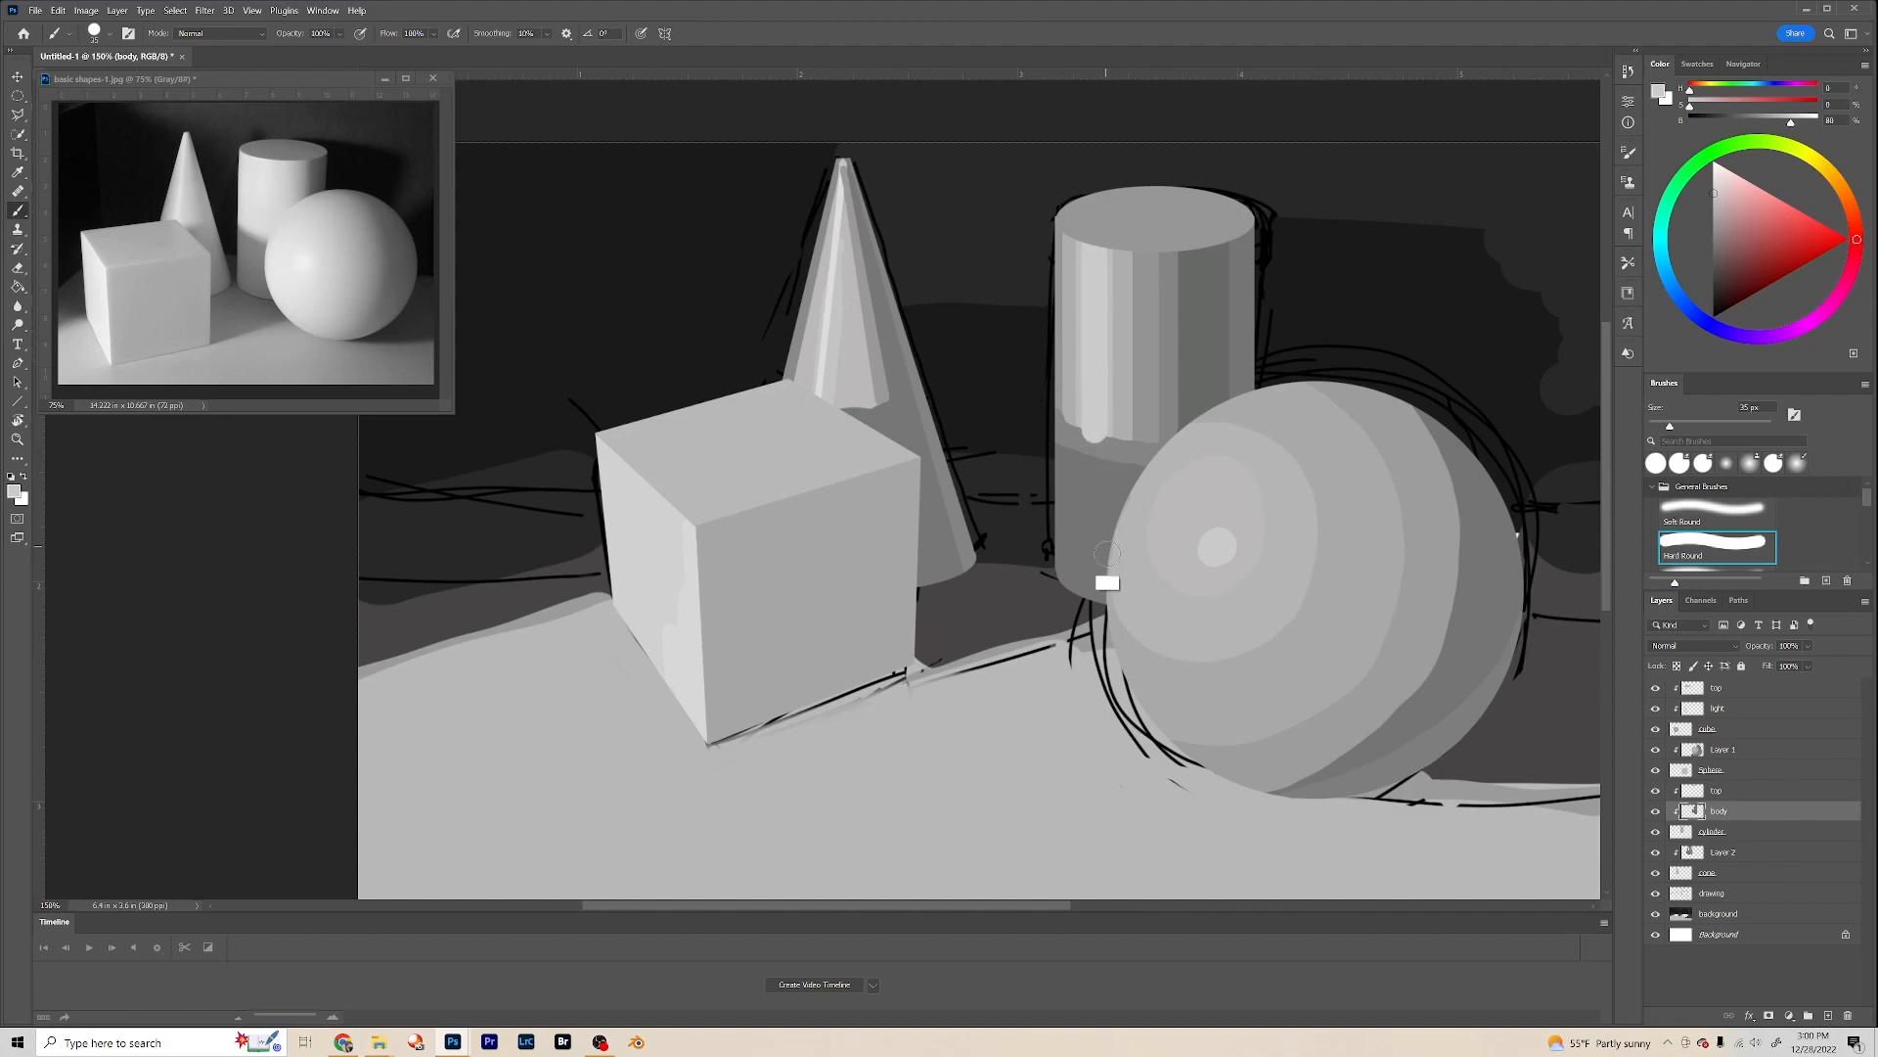
Step: Sample the cylinder's shadow greys and repaint the shadow edge beneath the new highlight strip
alt+click(1101, 480)
drag(1088, 435, 1086, 448)
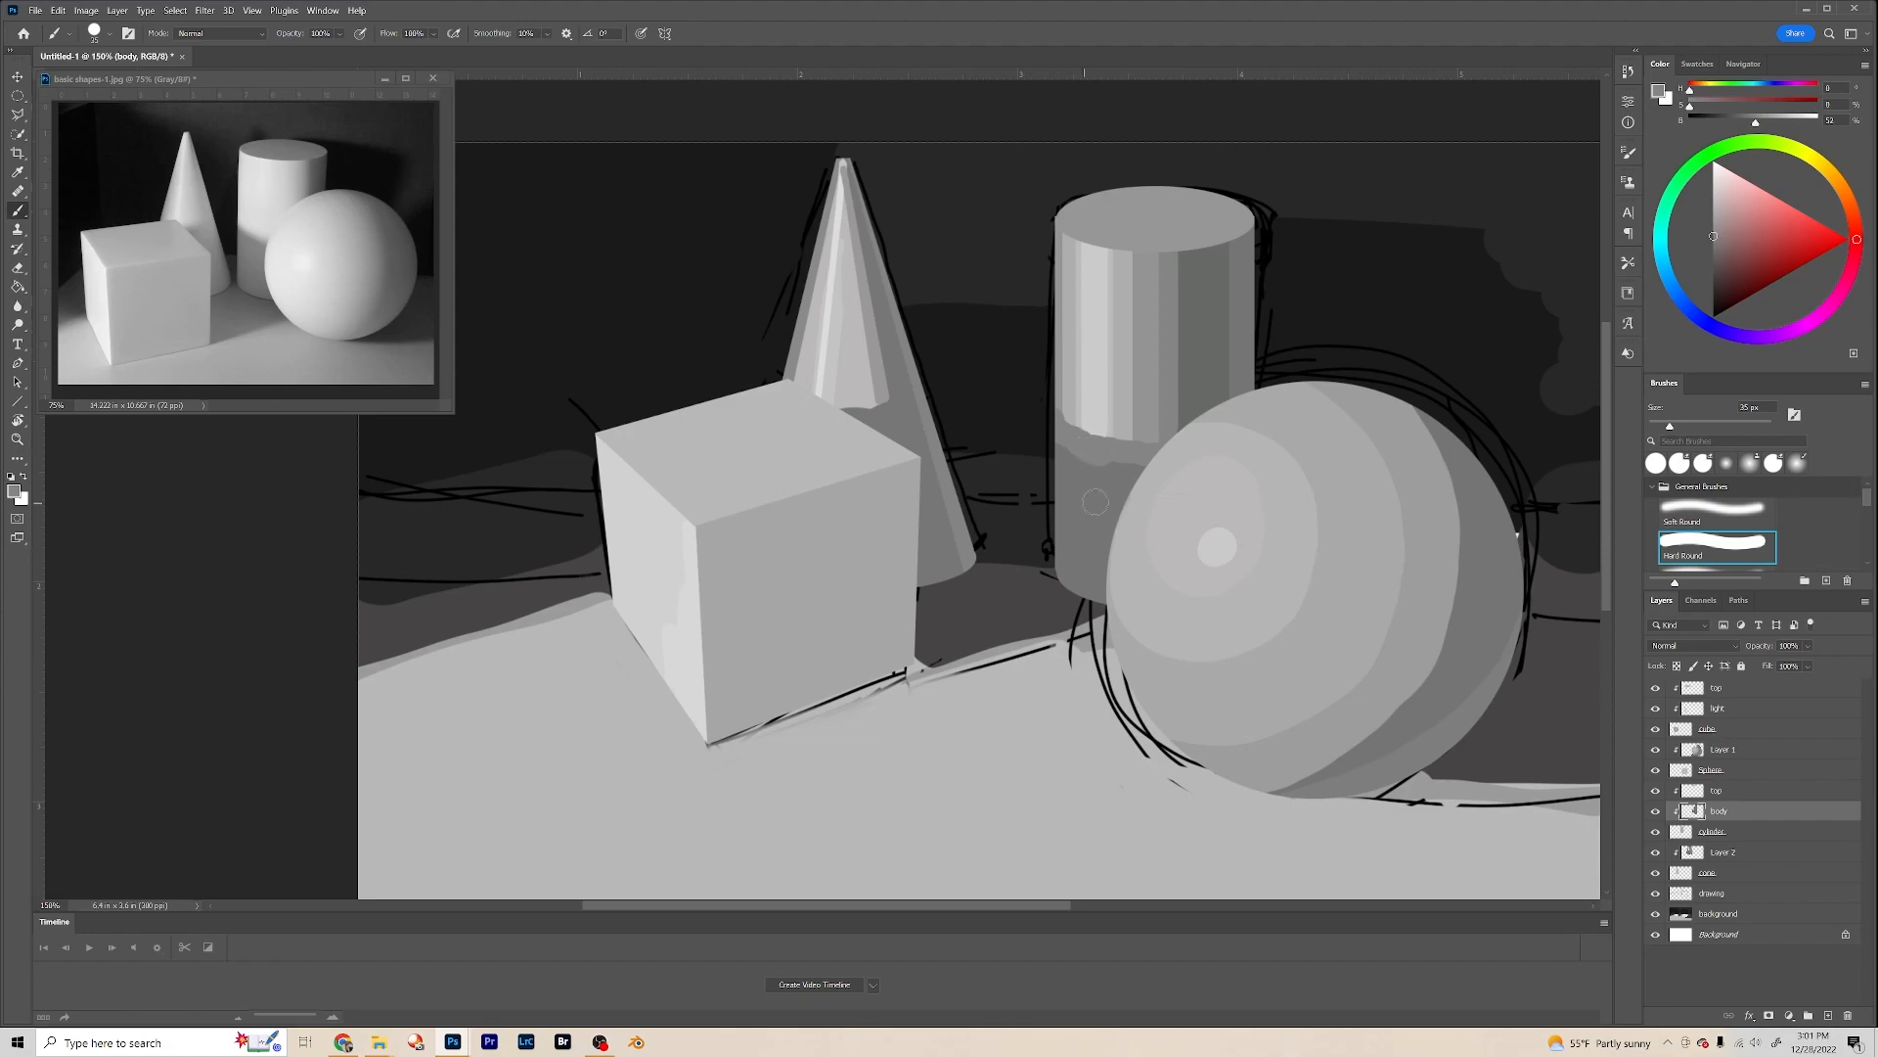
alt+click(1093, 494)
mouse_move(1112, 473)
mouse_down()
mouse_move(1082, 469)
mouse_move(1145, 464)
mouse_up()
Step: On the sphere's Layer 1, add an 85% grey dab at the centre of the highlight
alt+click(1211, 537)
click(1217, 546)
click(1713, 186)
click(1726, 751)
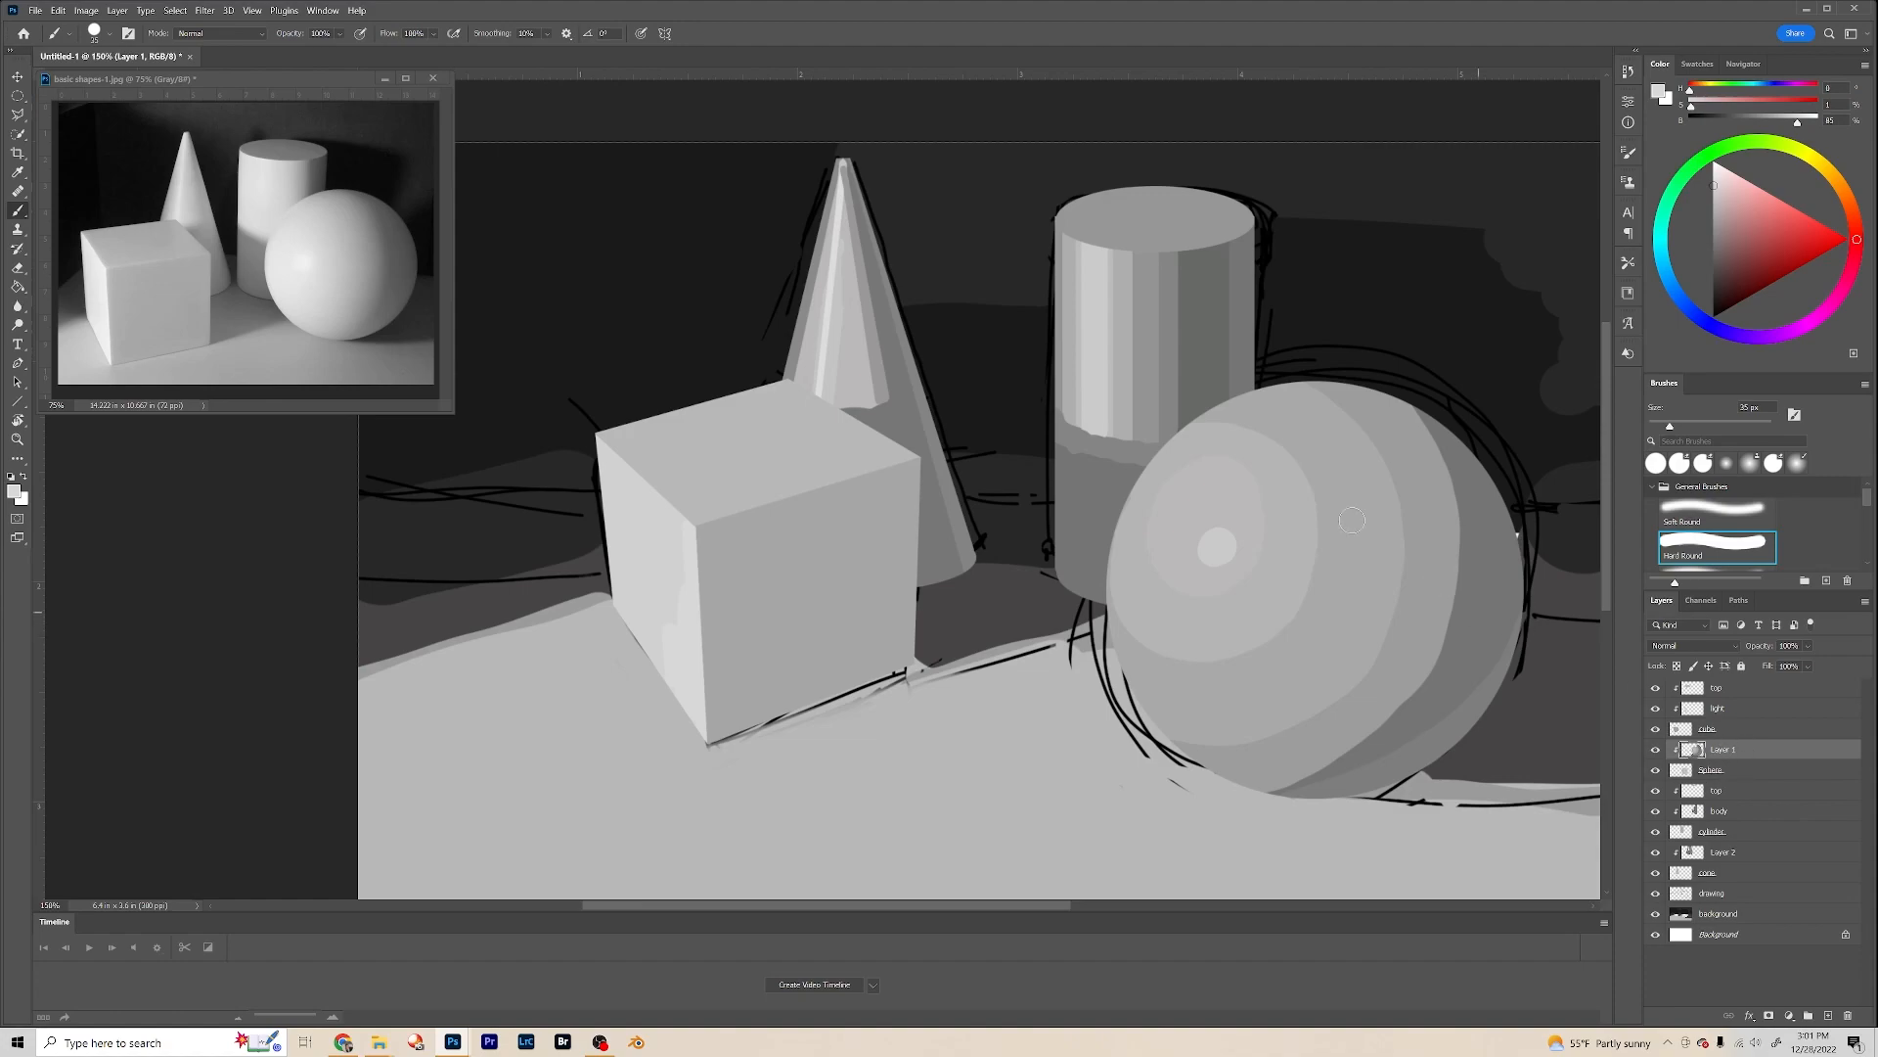
click(1216, 549)
Step: Hide the drawing layer and fill the background layer between cone, cylinder and table edge with the sampled dark grey
click(1654, 894)
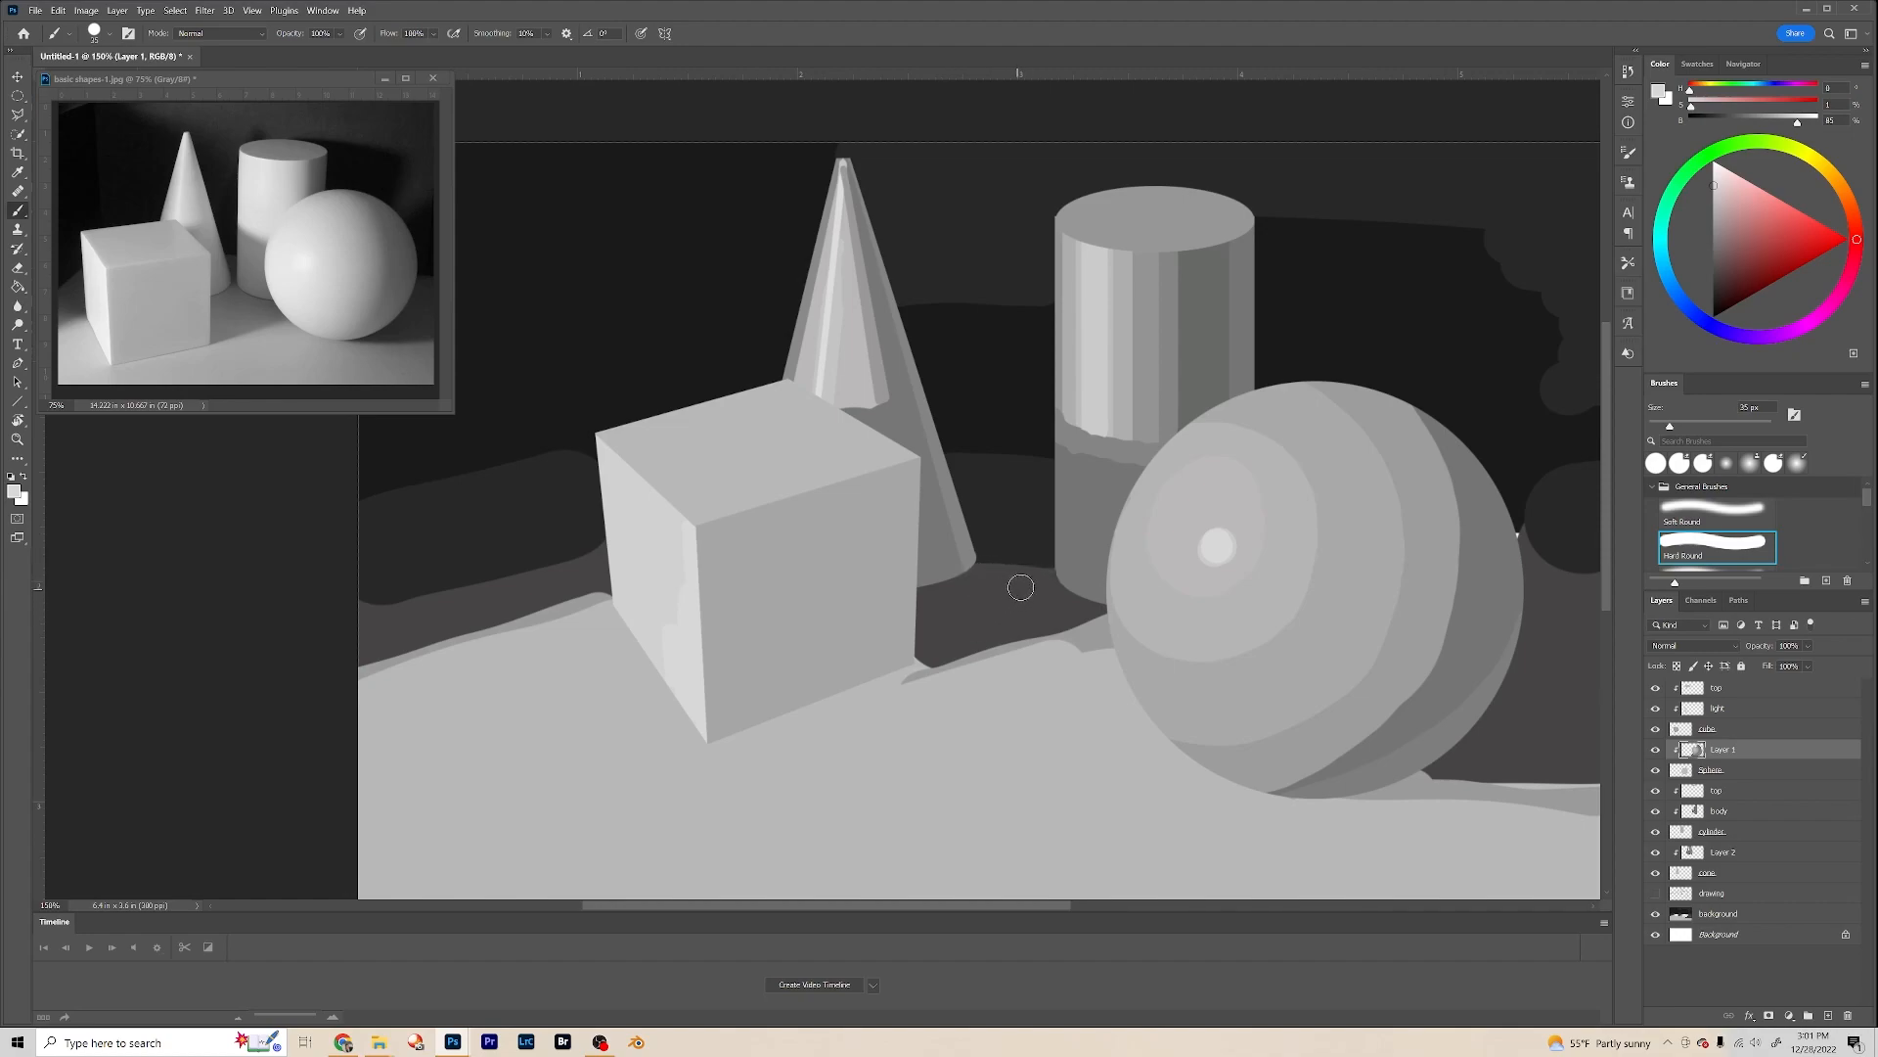
click(1753, 915)
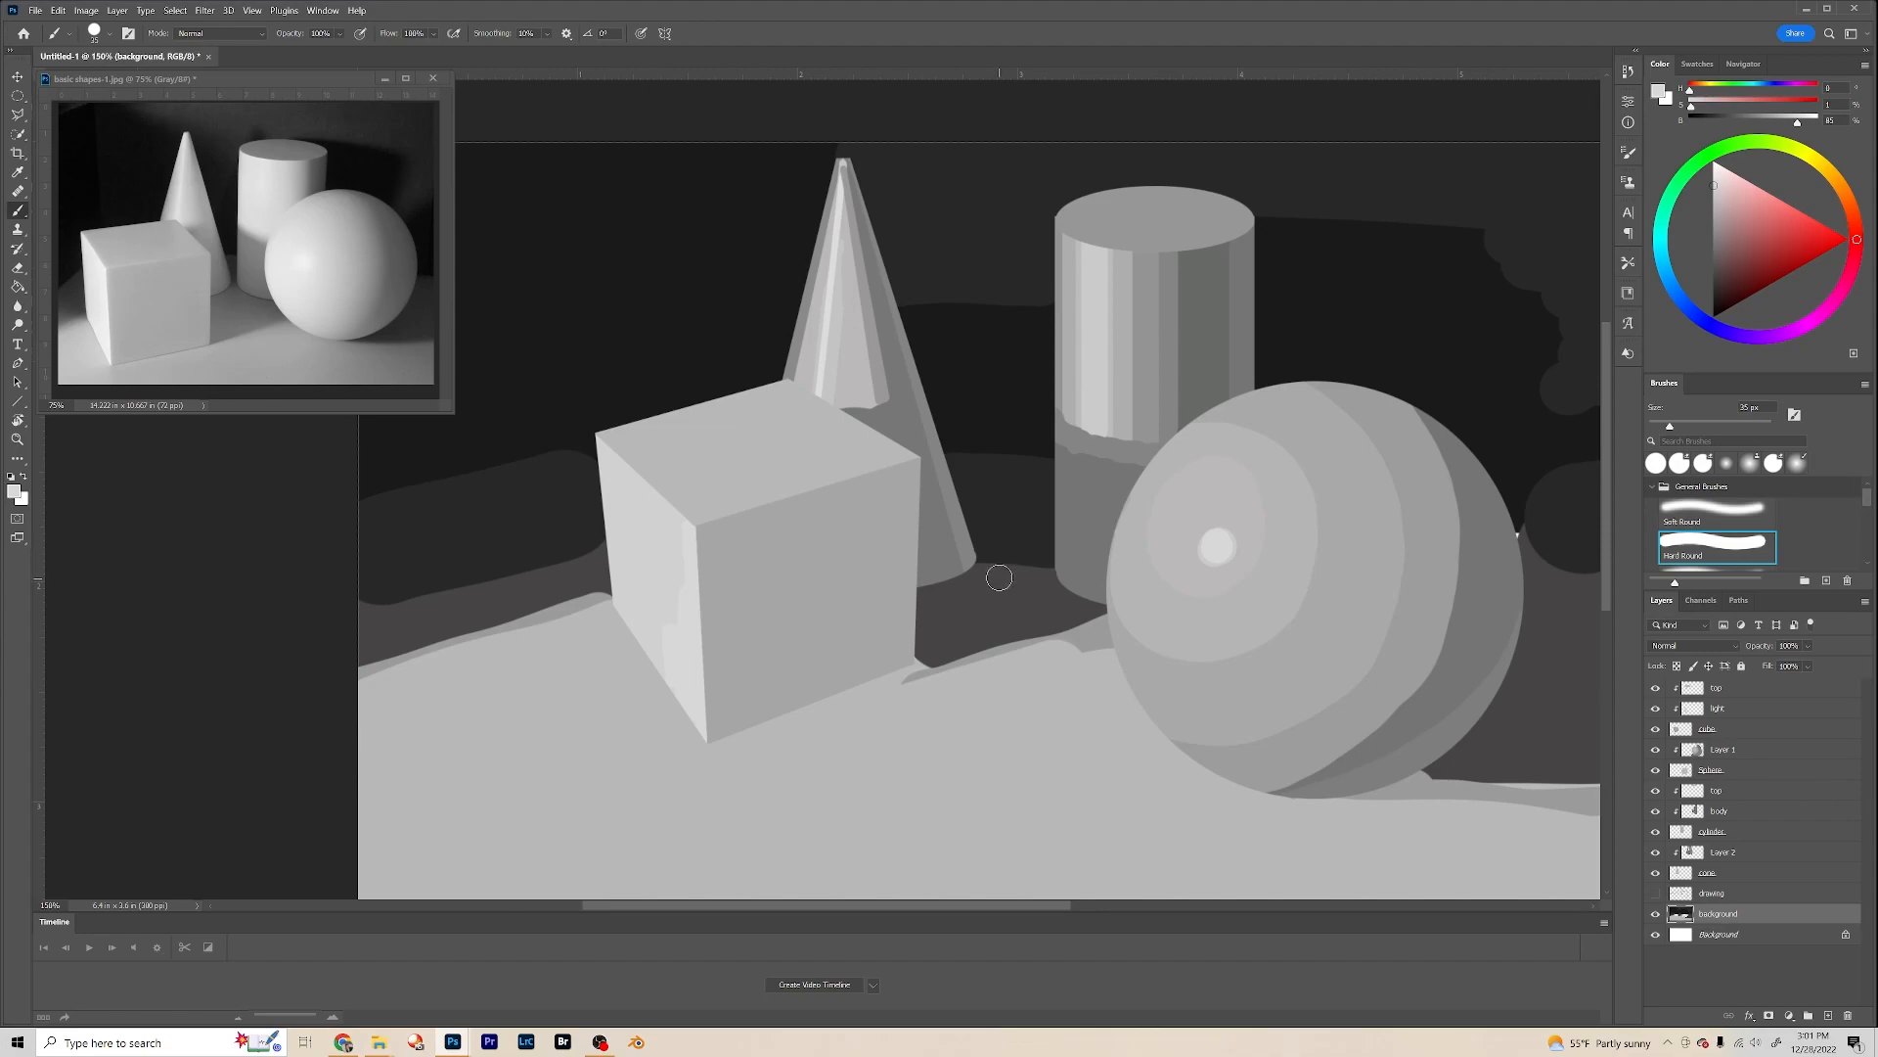
alt+click(1006, 620)
mouse_move(980, 571)
mouse_down()
mouse_move(1044, 553)
mouse_move(984, 554)
mouse_move(1051, 545)
mouse_move(983, 535)
mouse_move(1066, 530)
mouse_move(972, 523)
mouse_up()
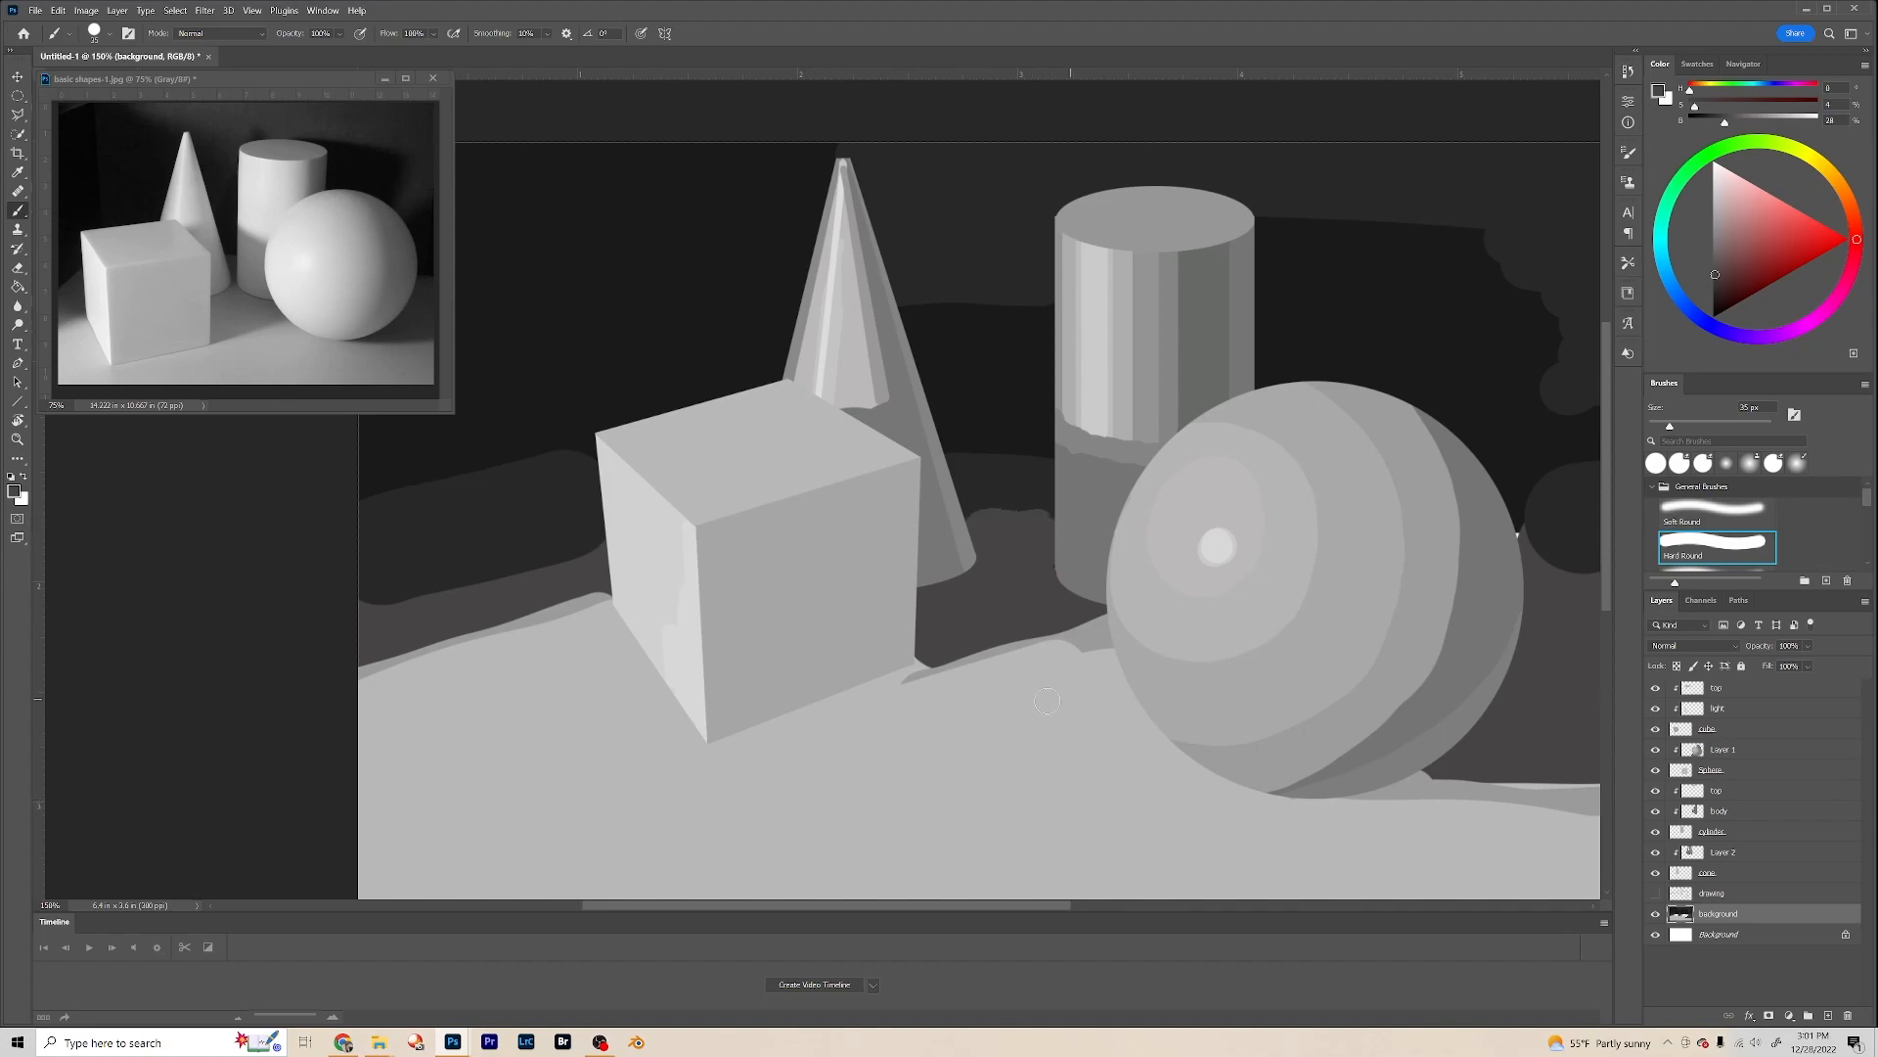
drag(1074, 607, 1098, 618)
drag(933, 648, 1104, 633)
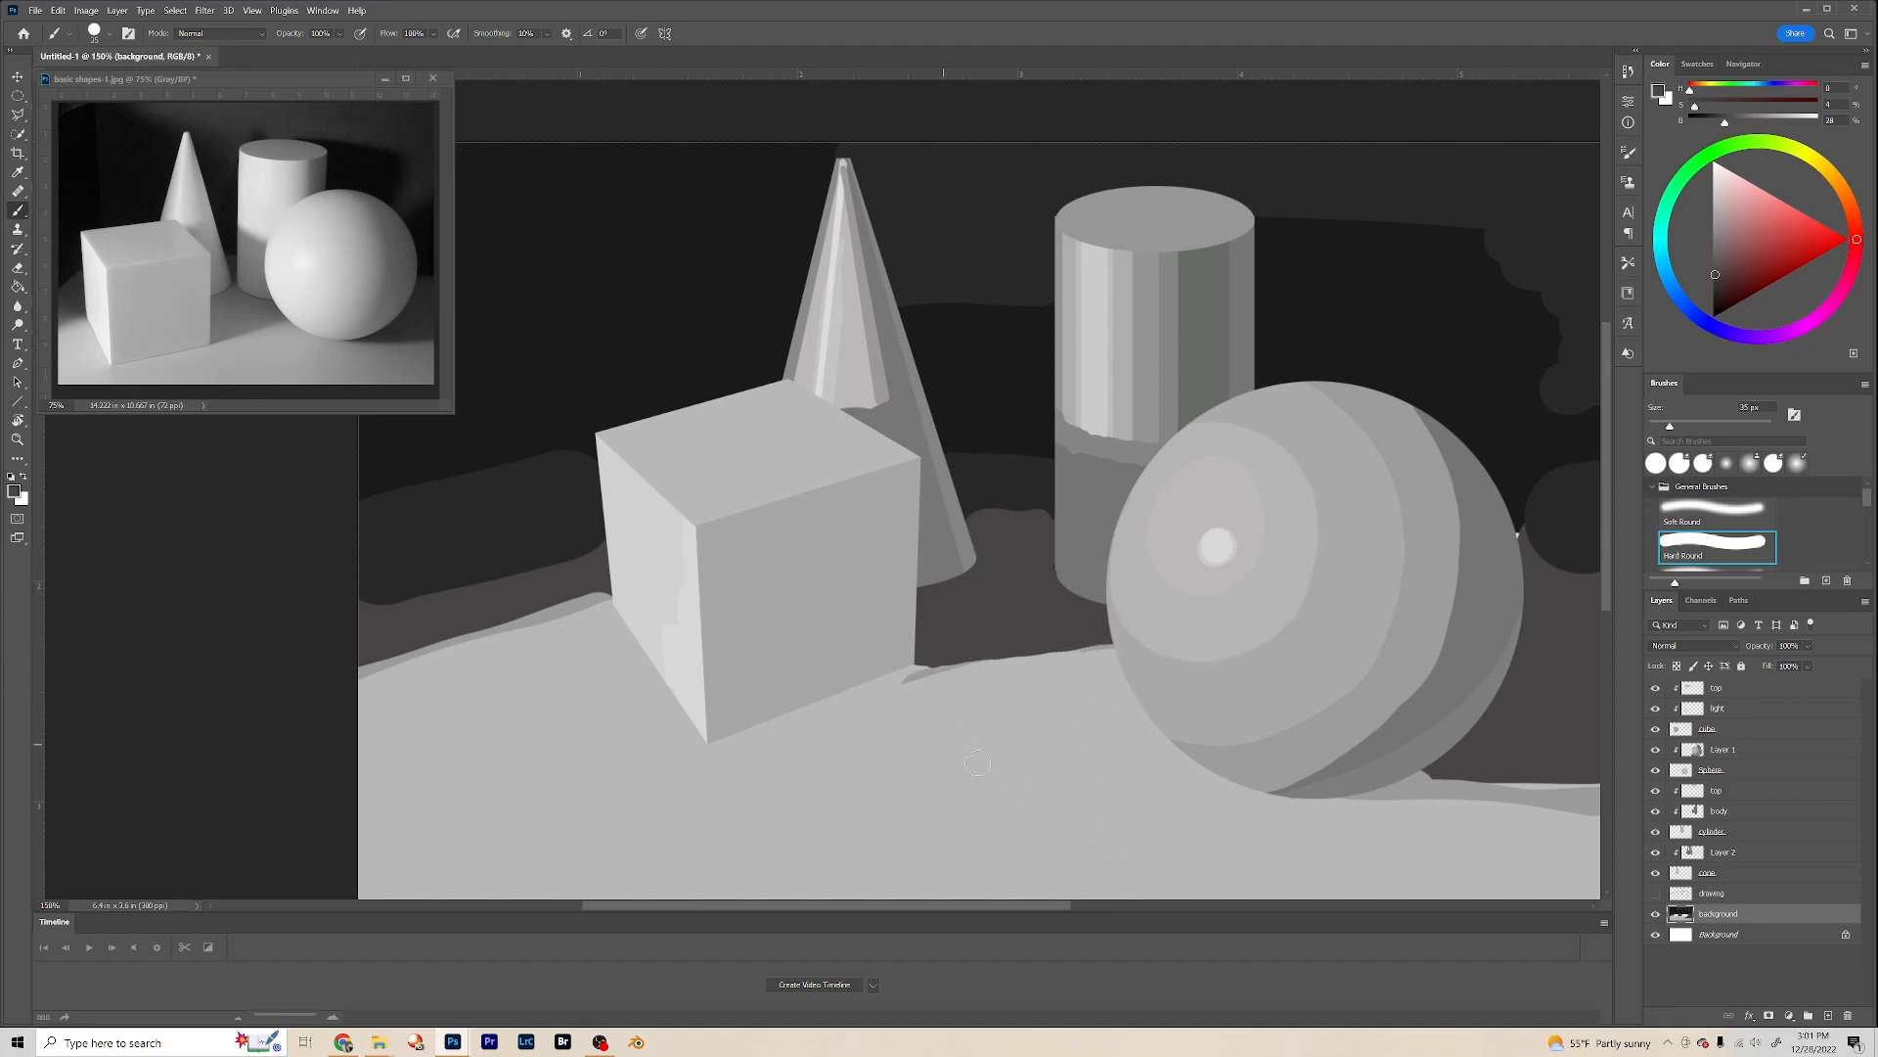
Step: Sample the mid-grey table shadow and paint straight bands along the table's back edge beside the cube and sphere
key(alt)
alt+click(1466, 792)
drag(901, 675, 924, 670)
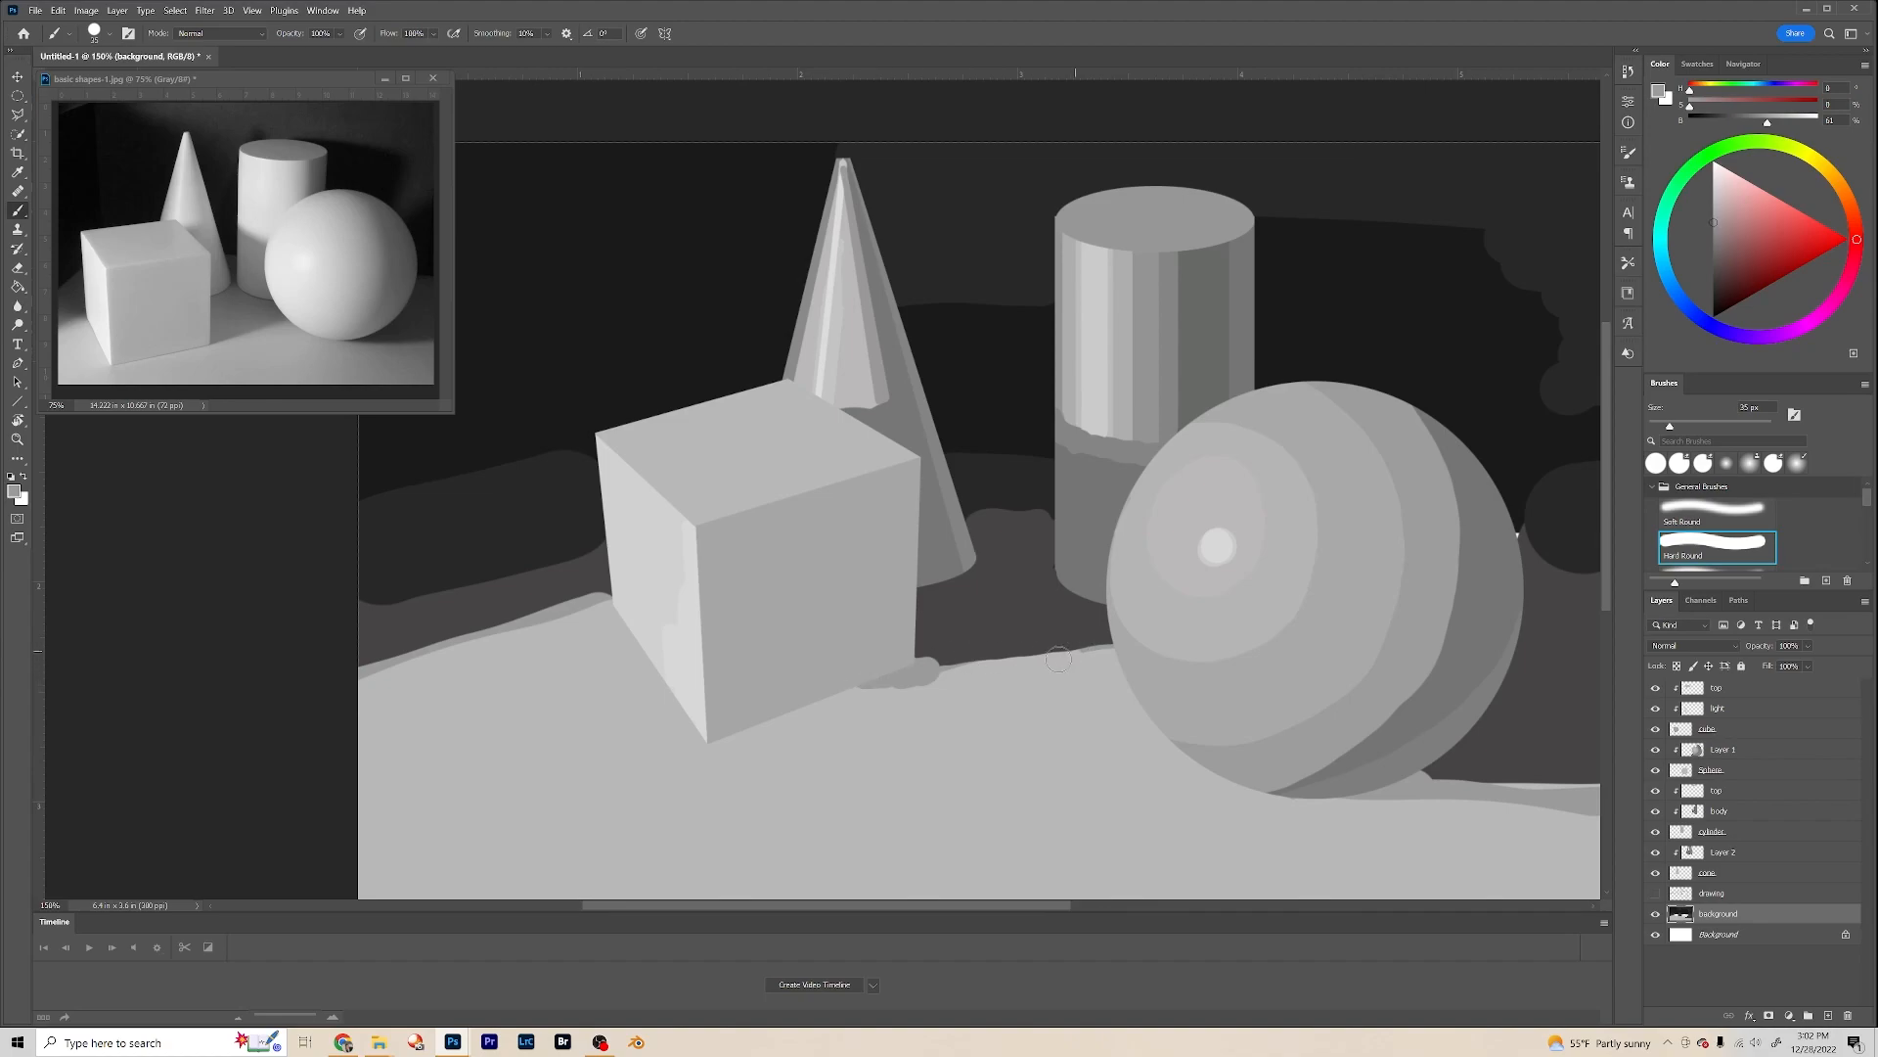
shift+click(1116, 653)
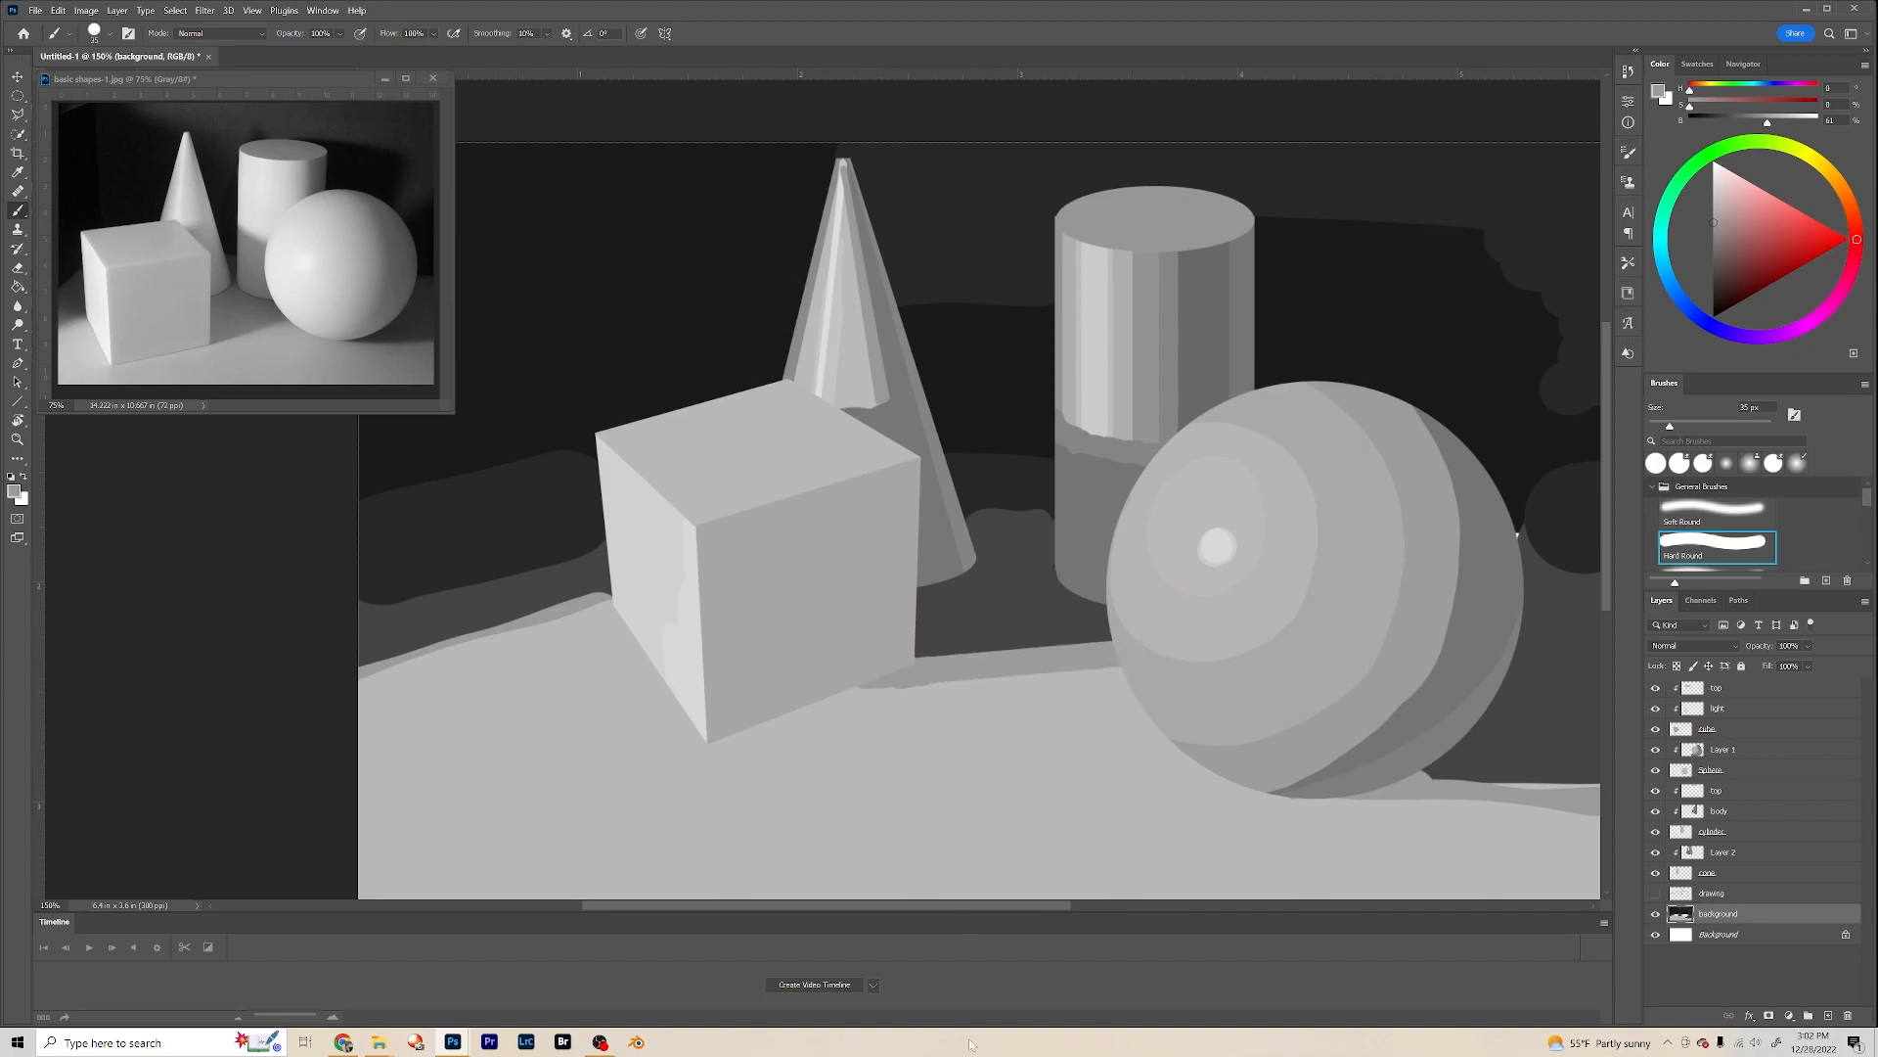
click(604, 610)
shift+click(354, 670)
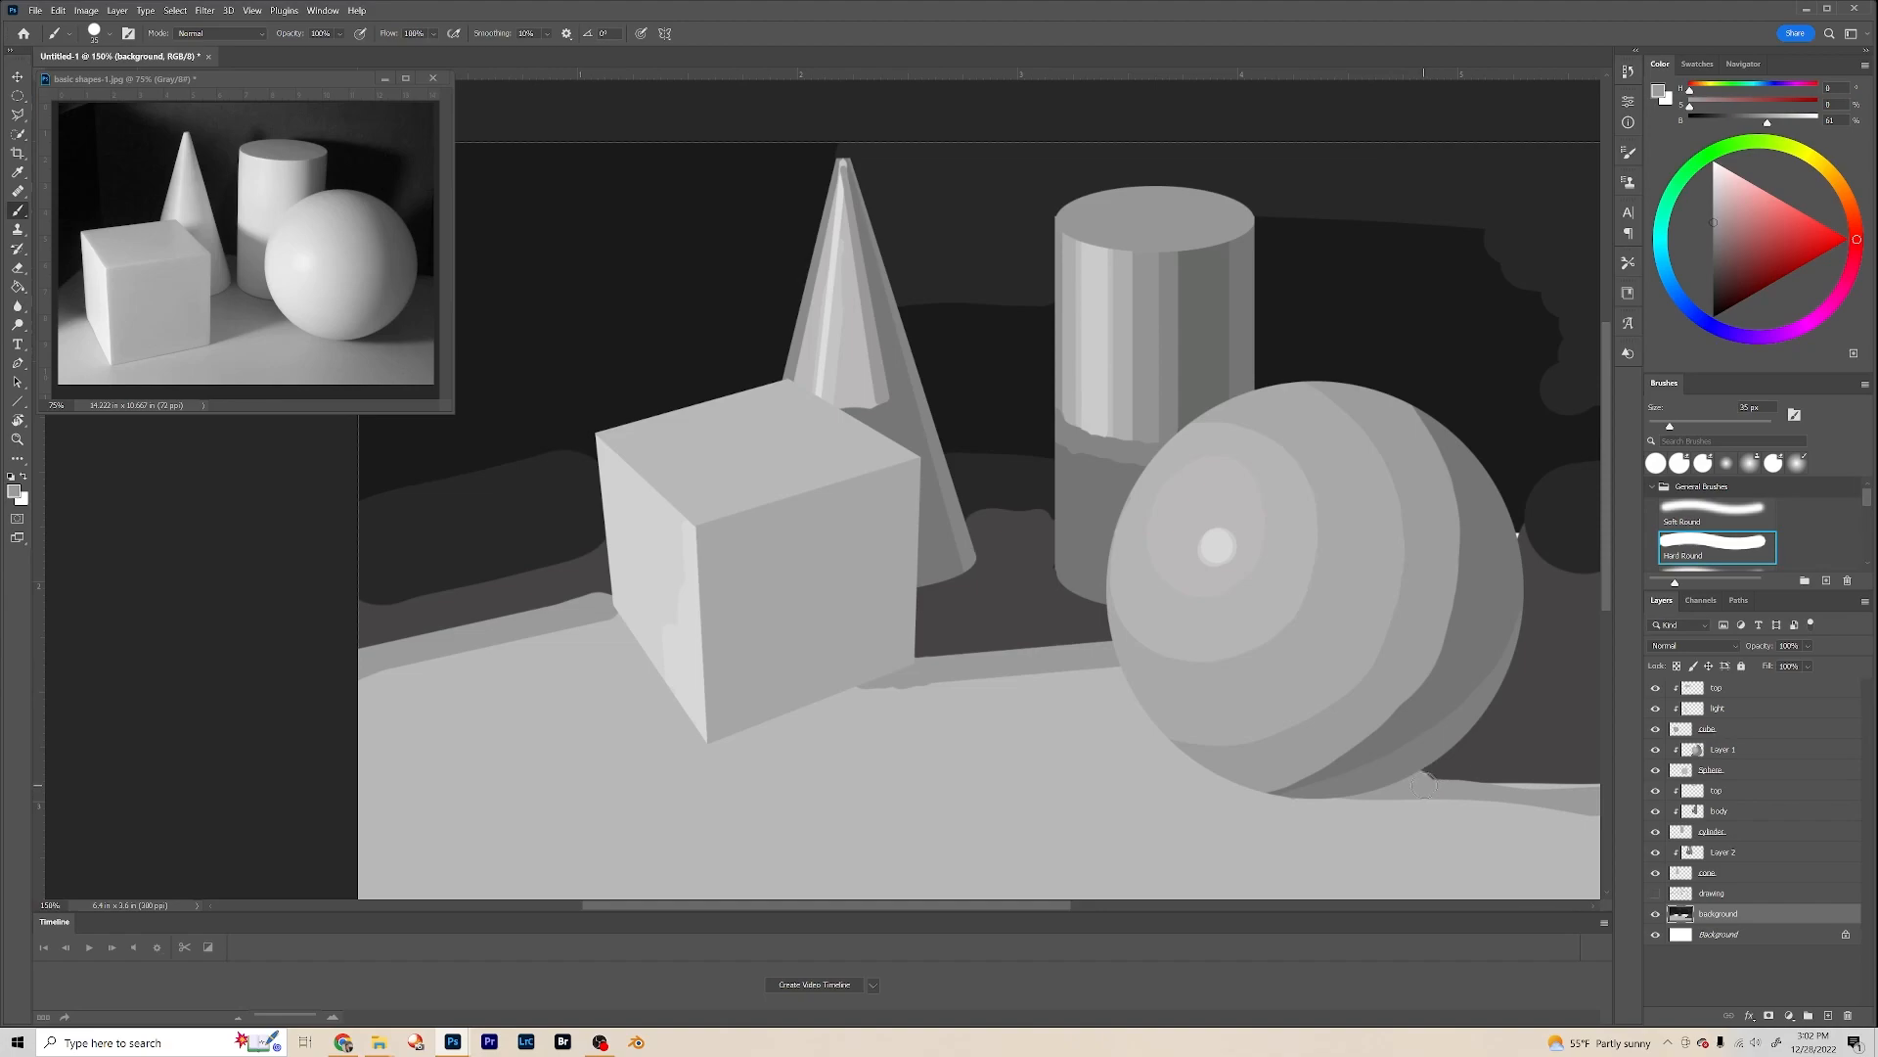
shift+click(1600, 773)
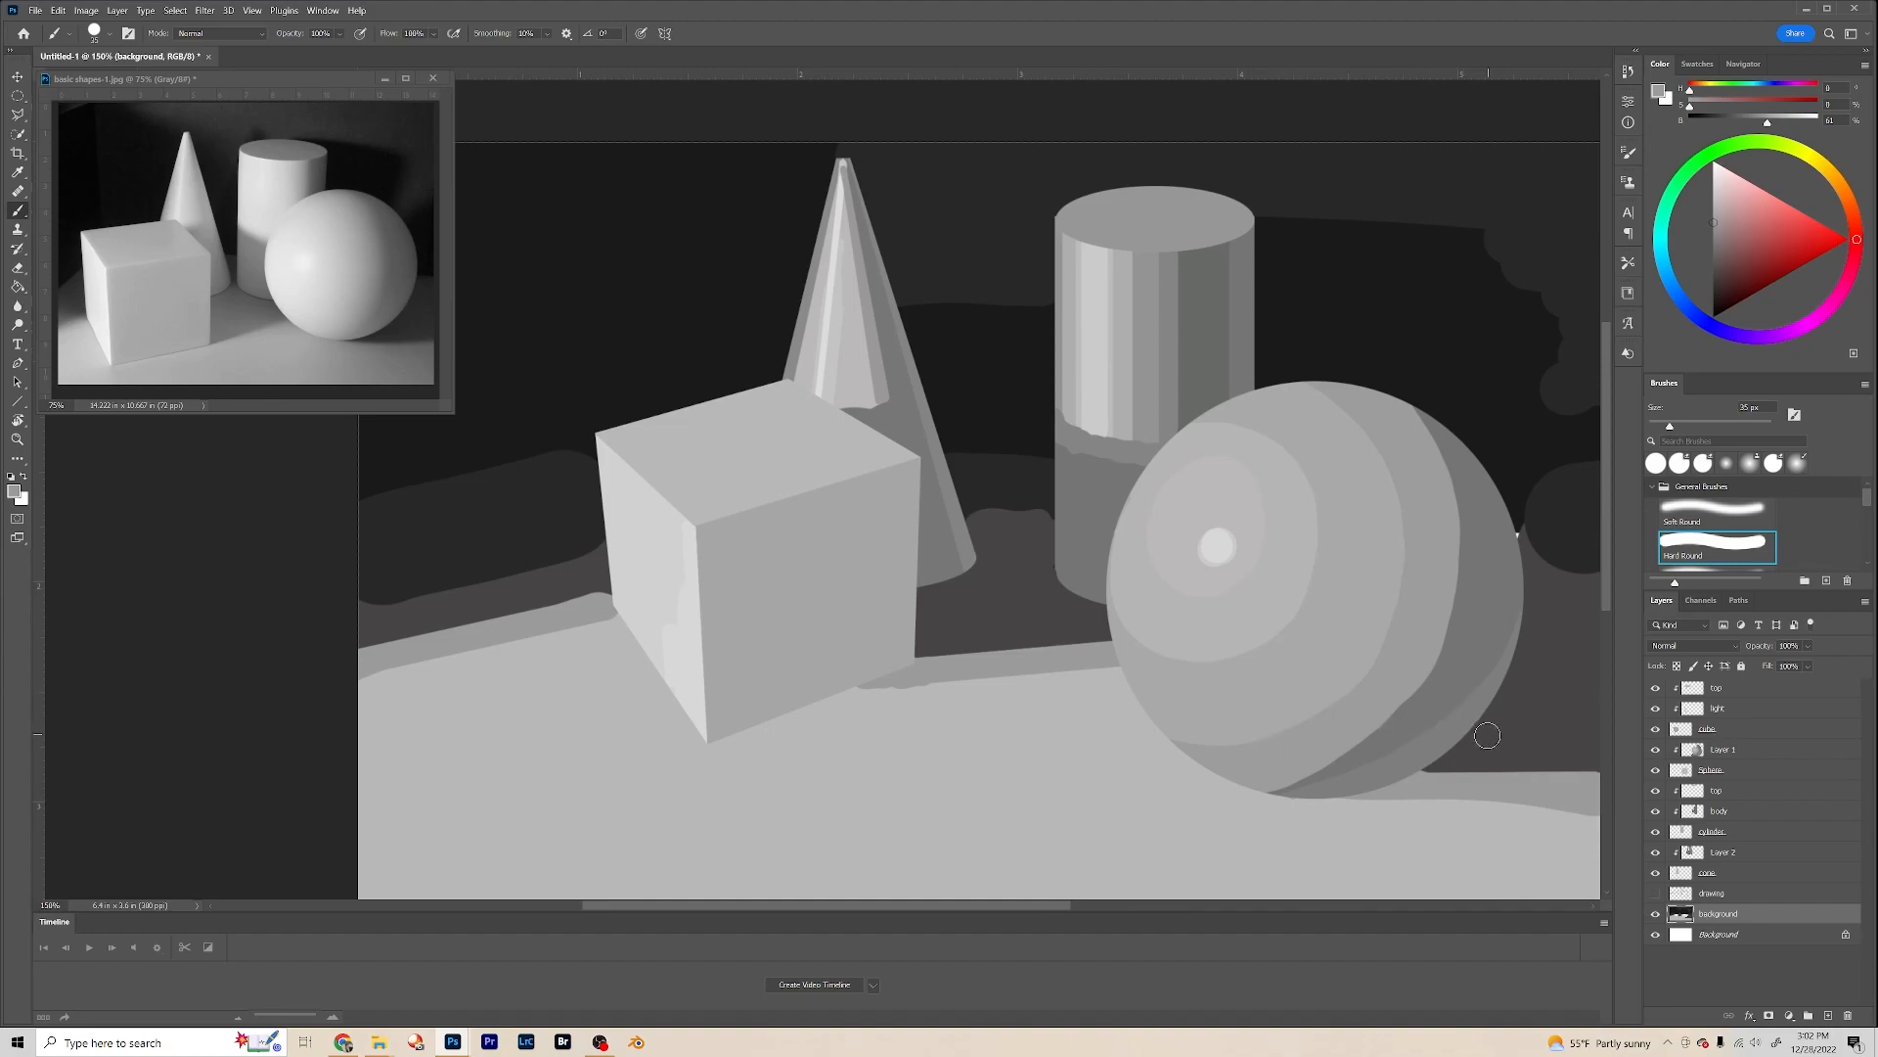
Step: Sample the dark background grey and straighten the table edge from beneath the sphere to the canvas's right edge
alt+click(1507, 759)
drag(1485, 757, 1367, 783)
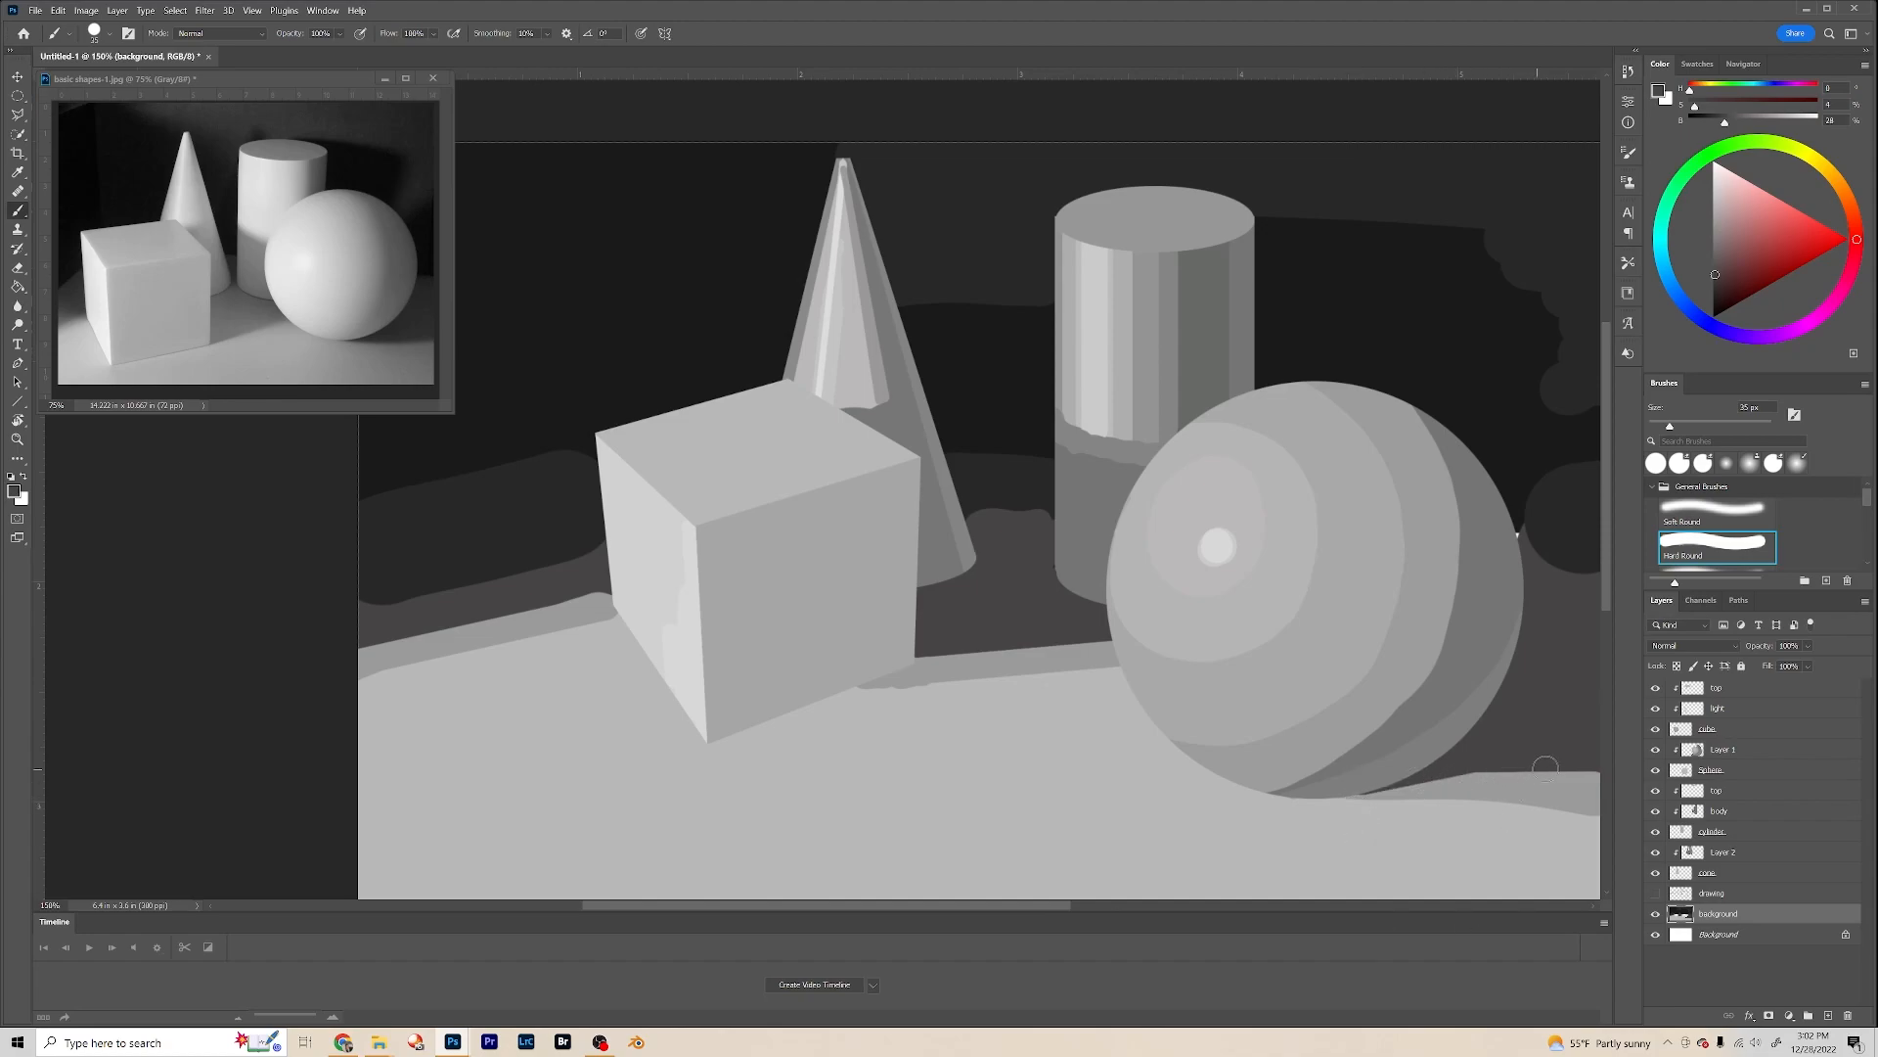
shift+click(1594, 773)
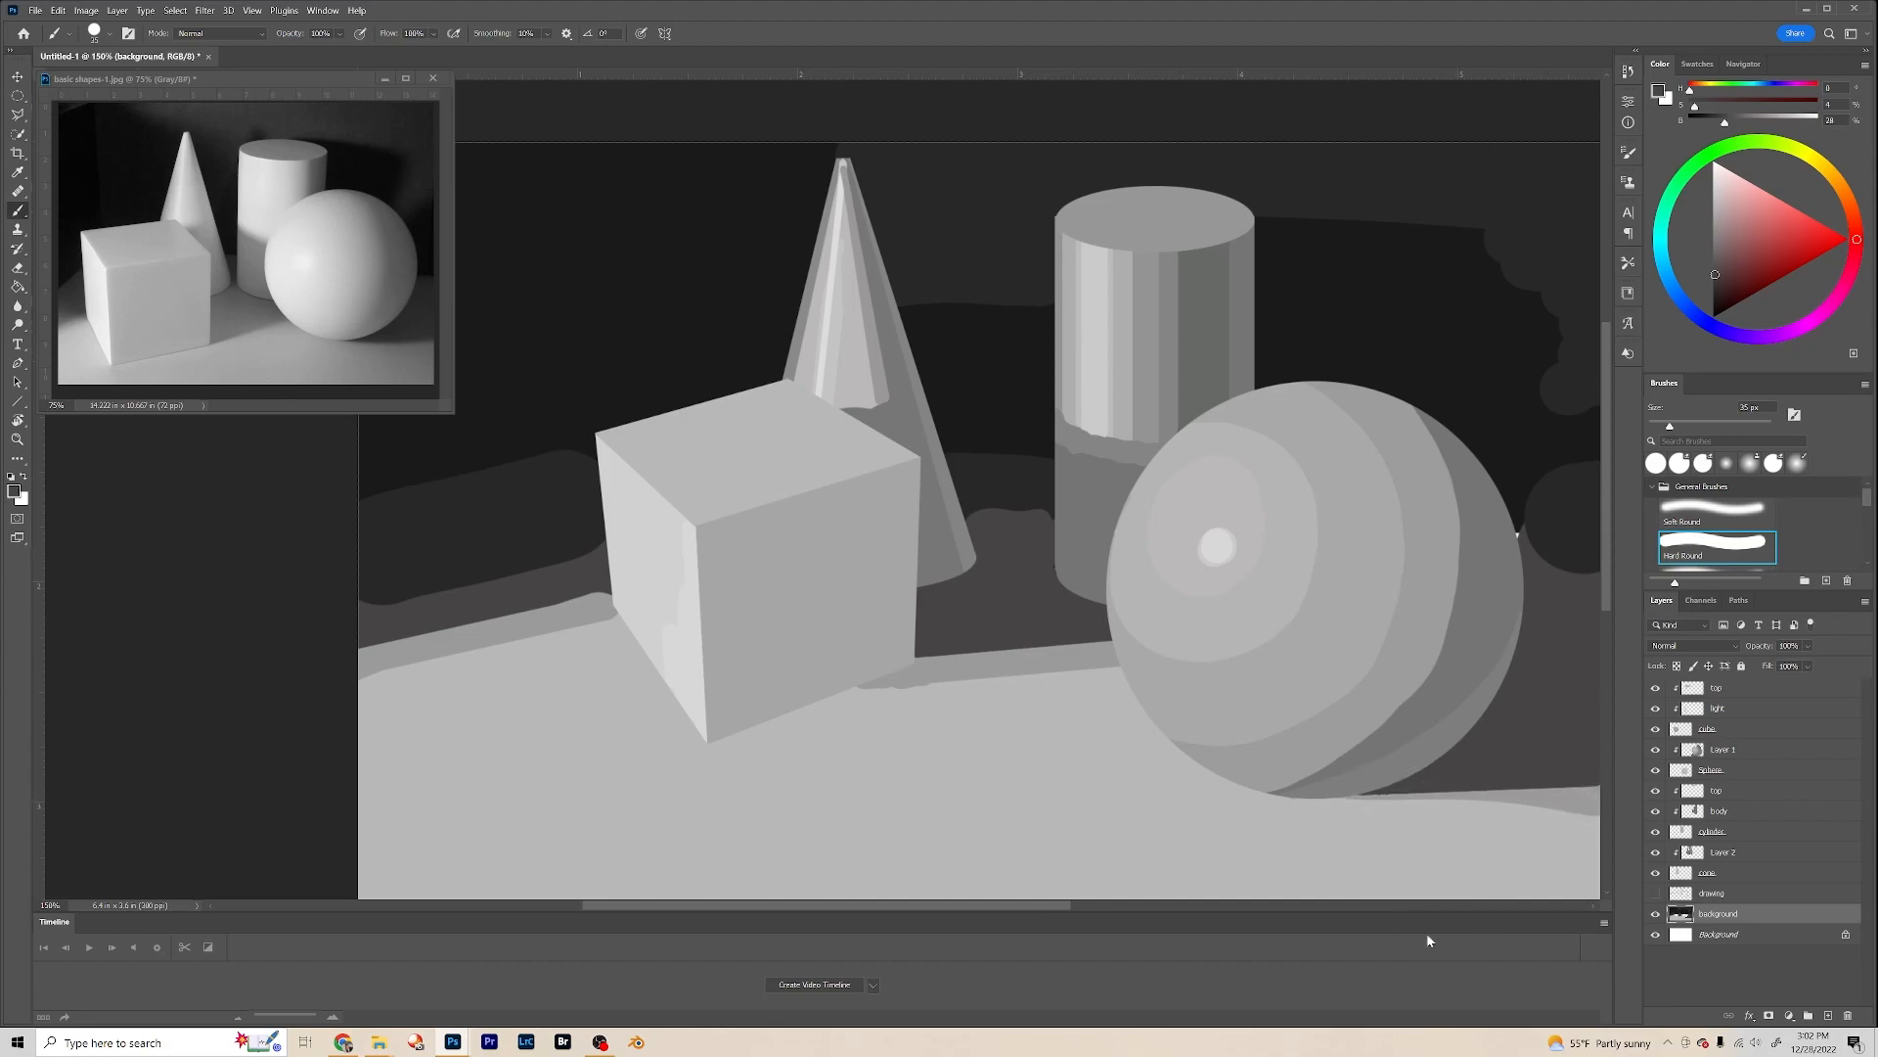
Step: Sample the near-black wall tone and extend it over the patchy area beside the sphere's upper right
alt+click(1531, 488)
drag(1543, 515, 1578, 478)
drag(1568, 334, 1570, 415)
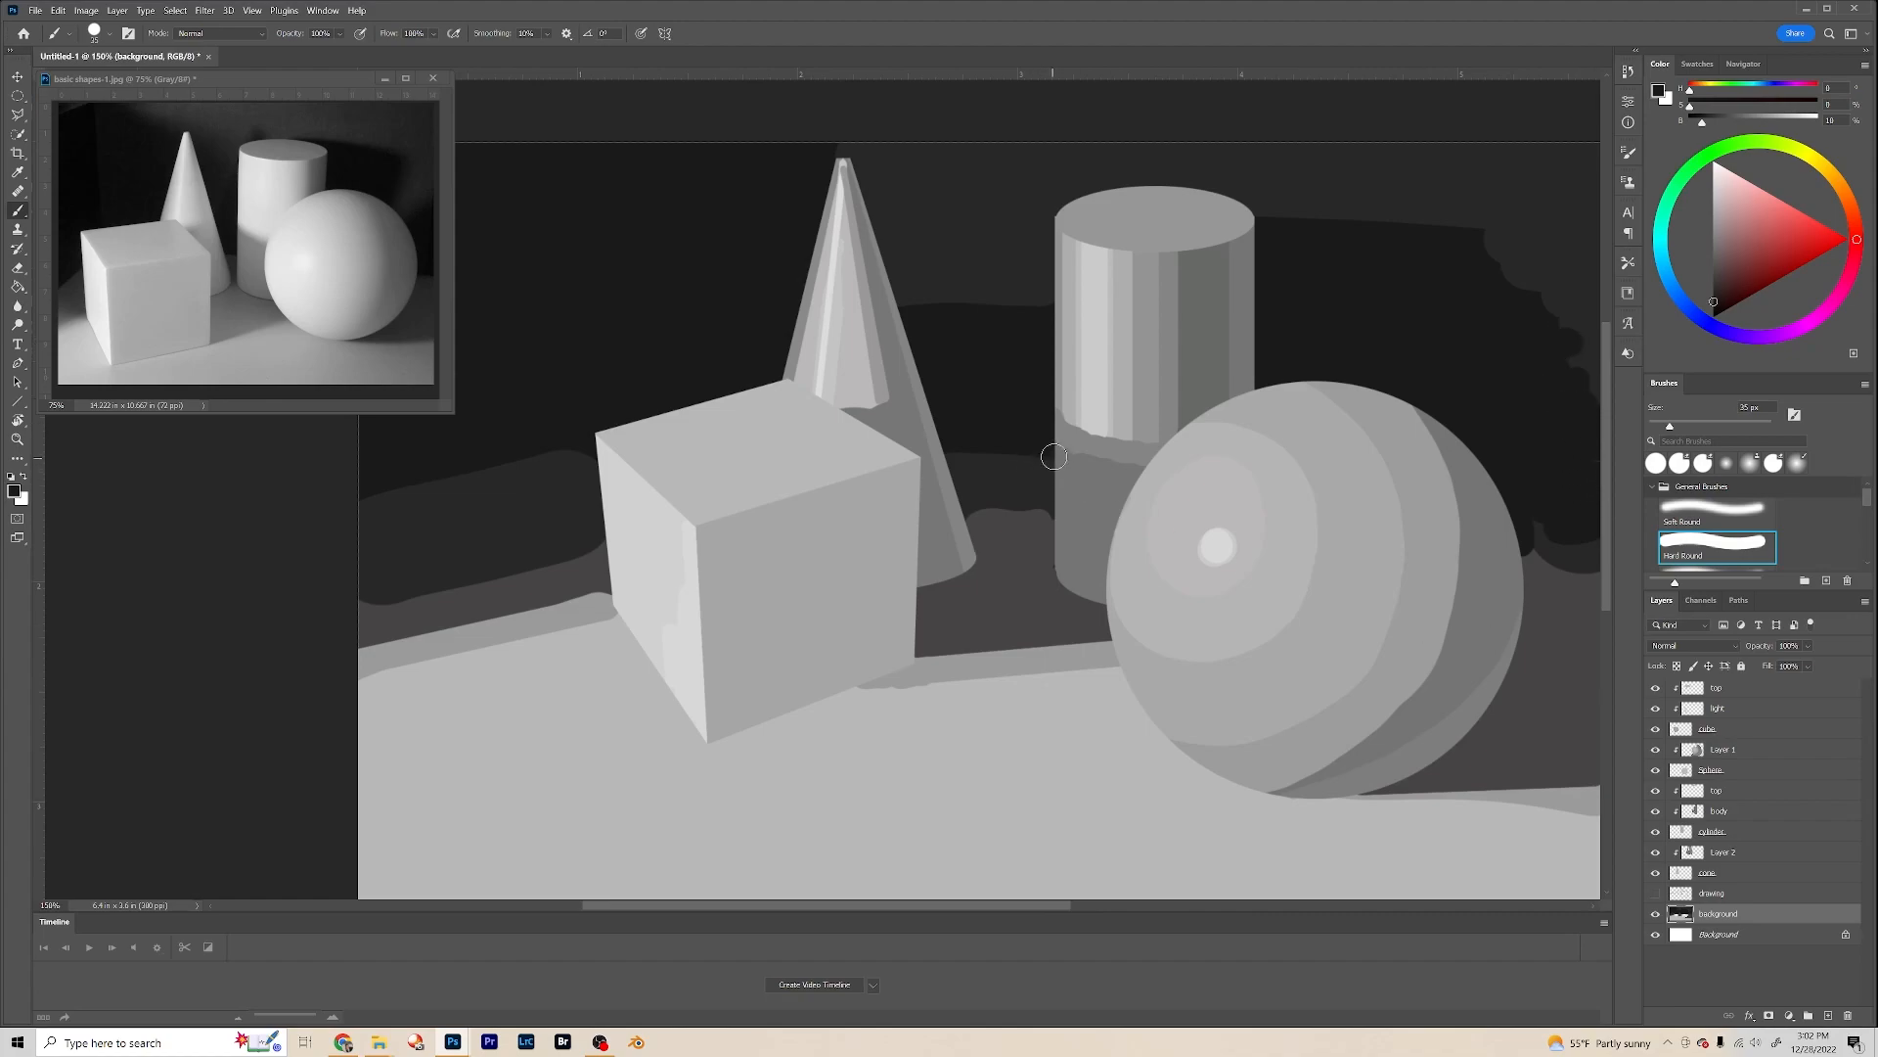
Step: Sample the dark grey behind the cone and even out the wall band between the shapes, beside the cube and beside the sphere
alt+click(1024, 481)
mouse_move(963, 497)
mouse_down()
mouse_move(1035, 511)
mouse_move(981, 546)
mouse_move(978, 528)
mouse_move(1060, 522)
mouse_up()
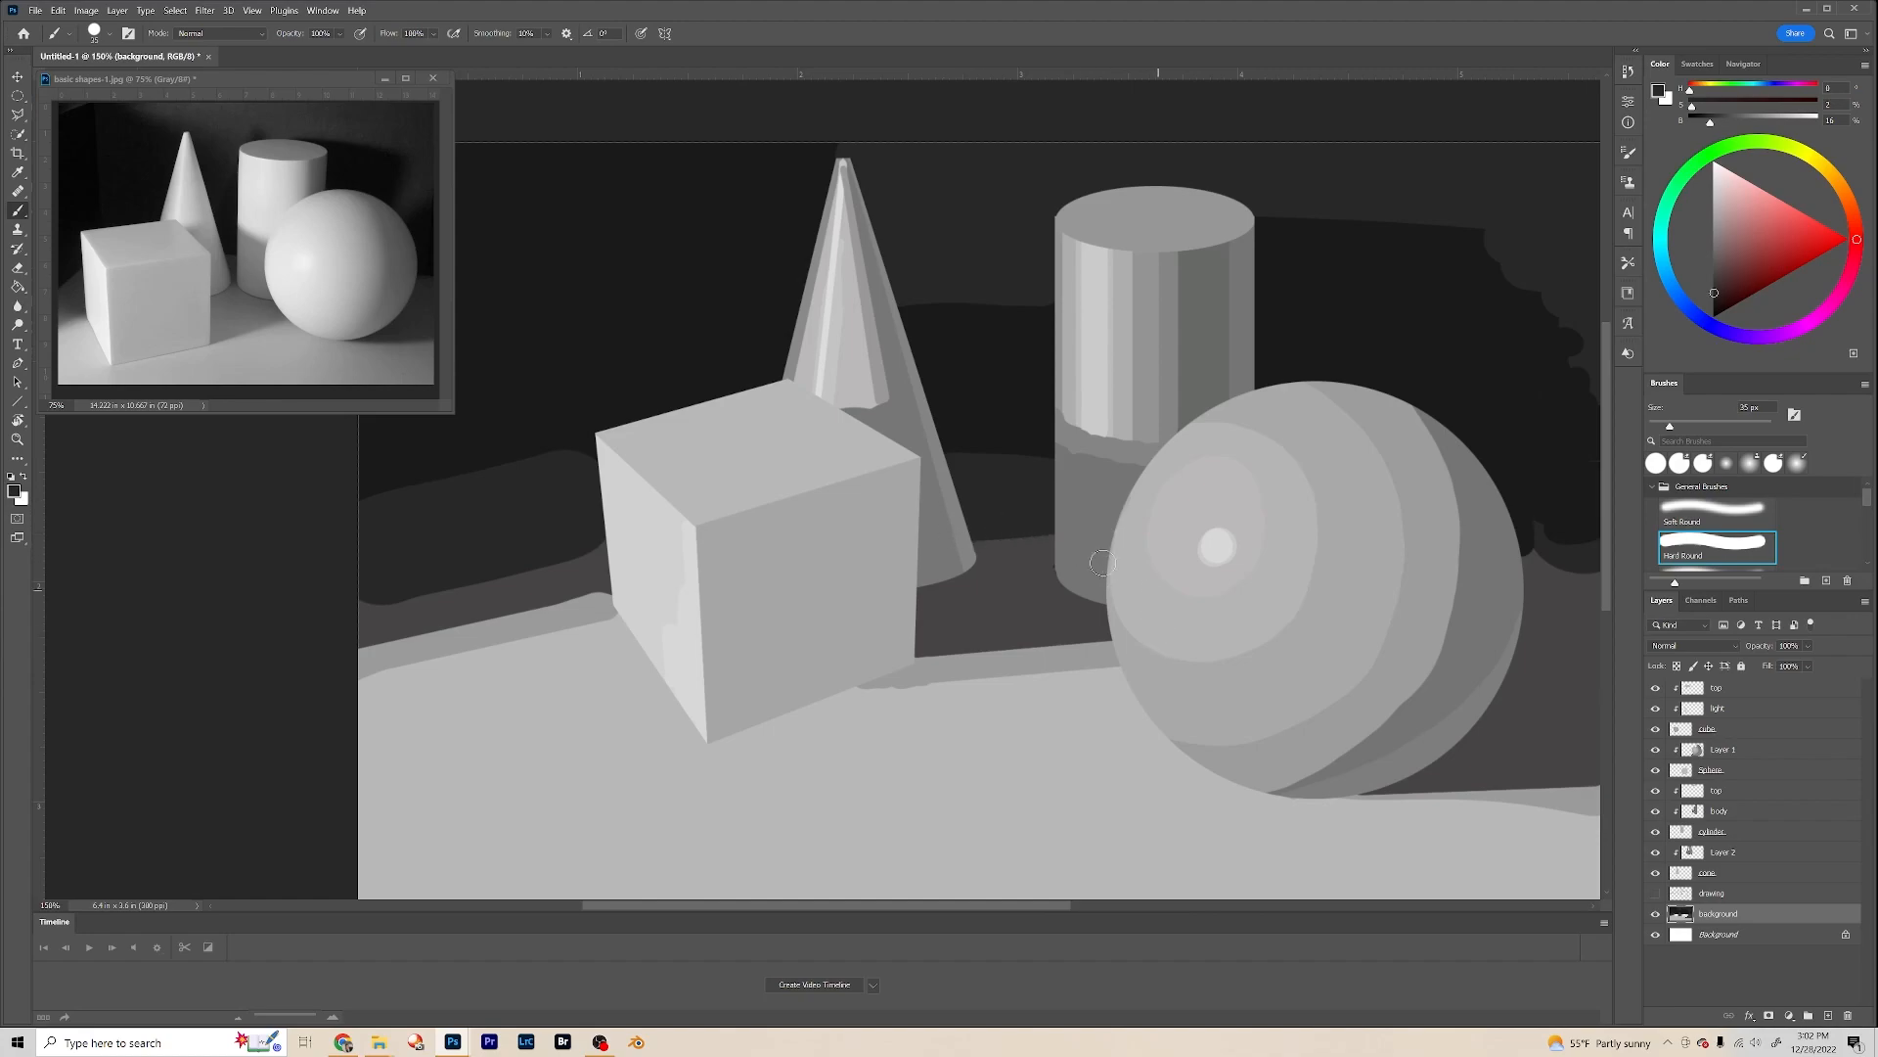
mouse_move(978, 474)
mouse_down()
mouse_move(1043, 458)
mouse_move(957, 461)
mouse_move(1075, 468)
mouse_up()
mouse_move(548, 455)
mouse_down()
mouse_move(323, 480)
mouse_move(406, 463)
mouse_move(360, 499)
mouse_up()
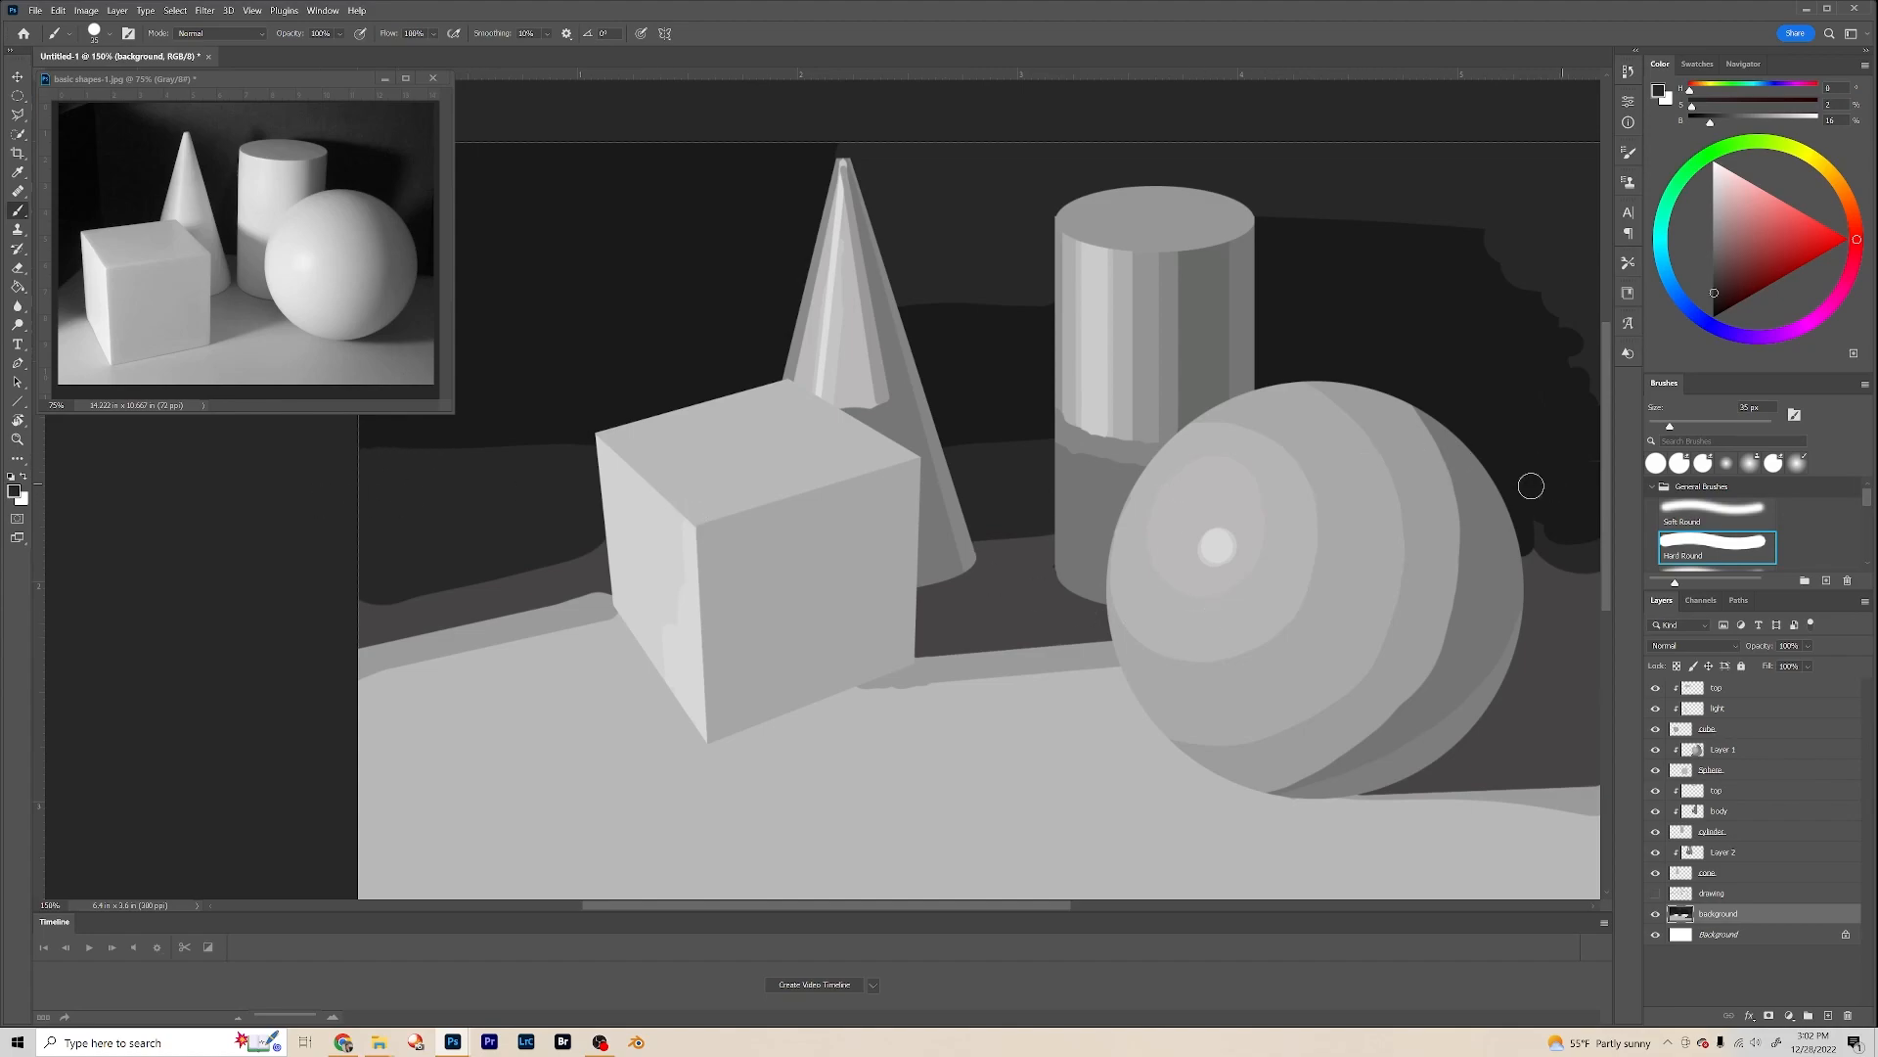
mouse_move(1518, 470)
mouse_down()
mouse_move(1577, 501)
mouse_move(1526, 549)
mouse_move(1598, 578)
mouse_up()
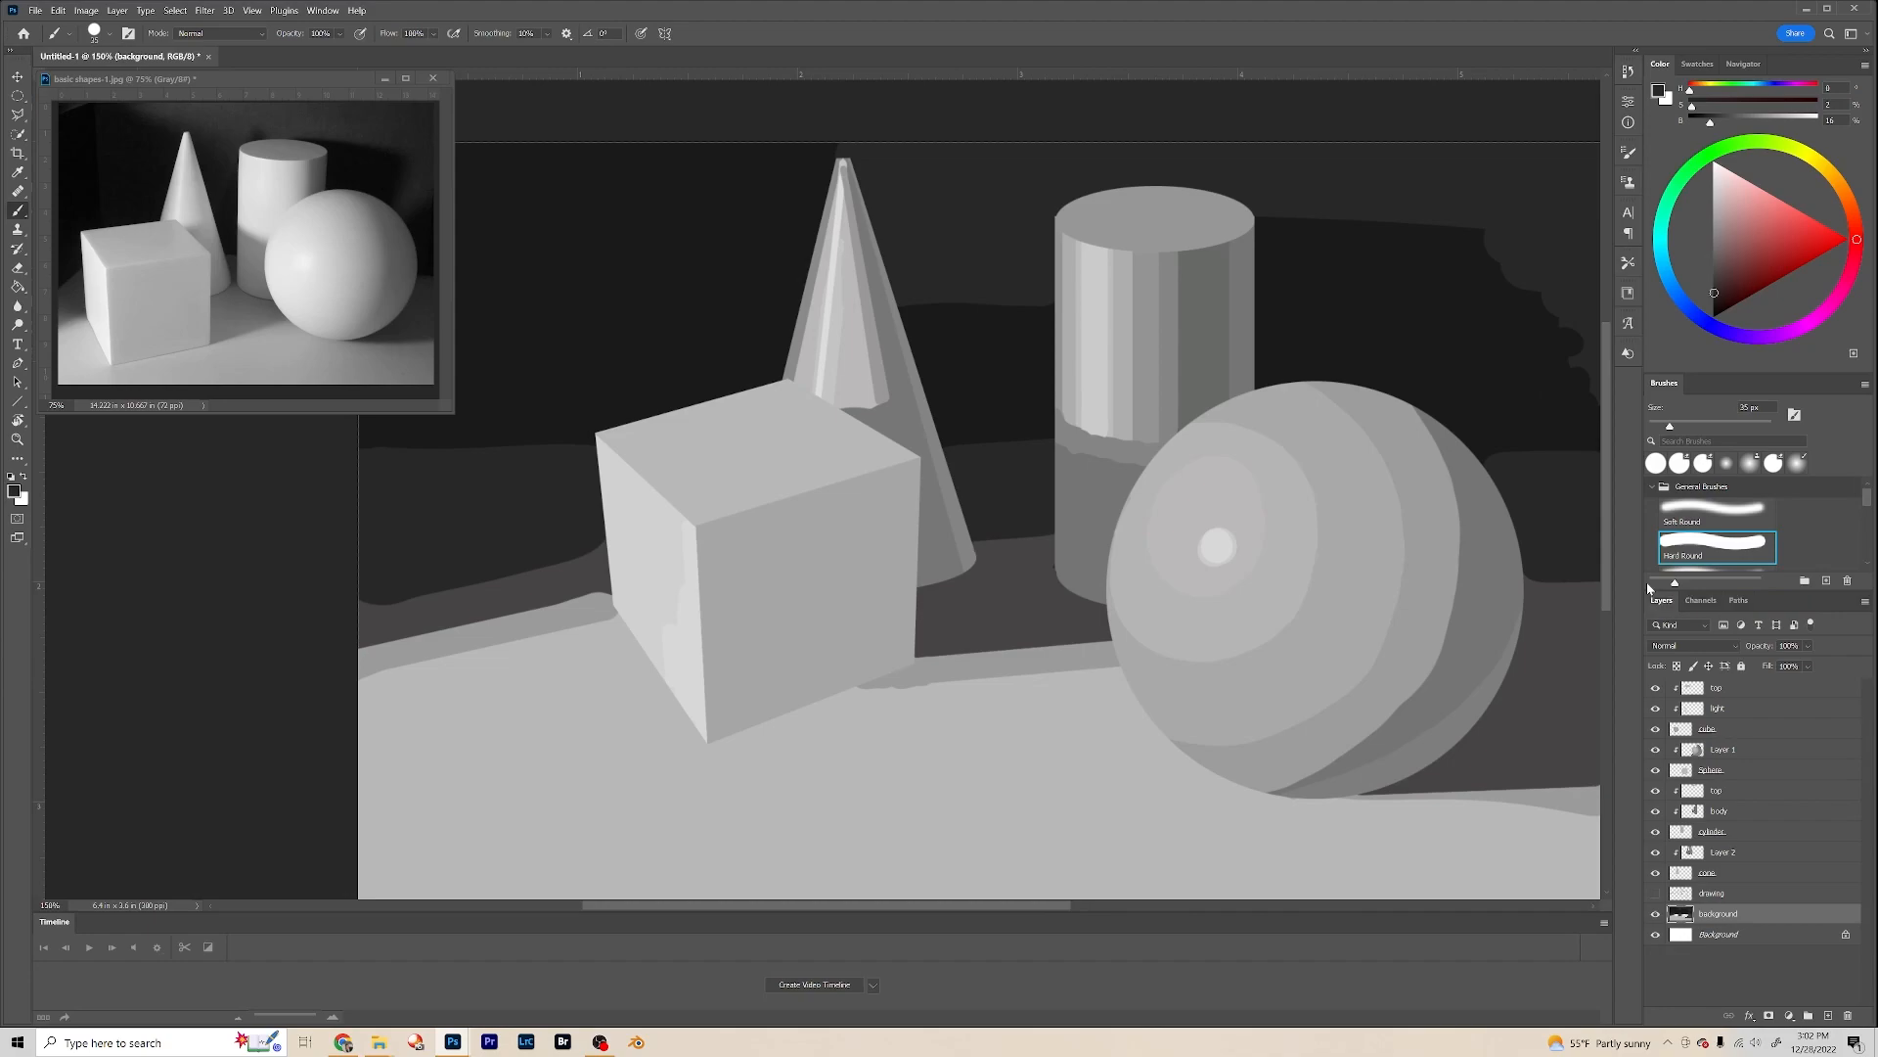
key(ctrl+minus)
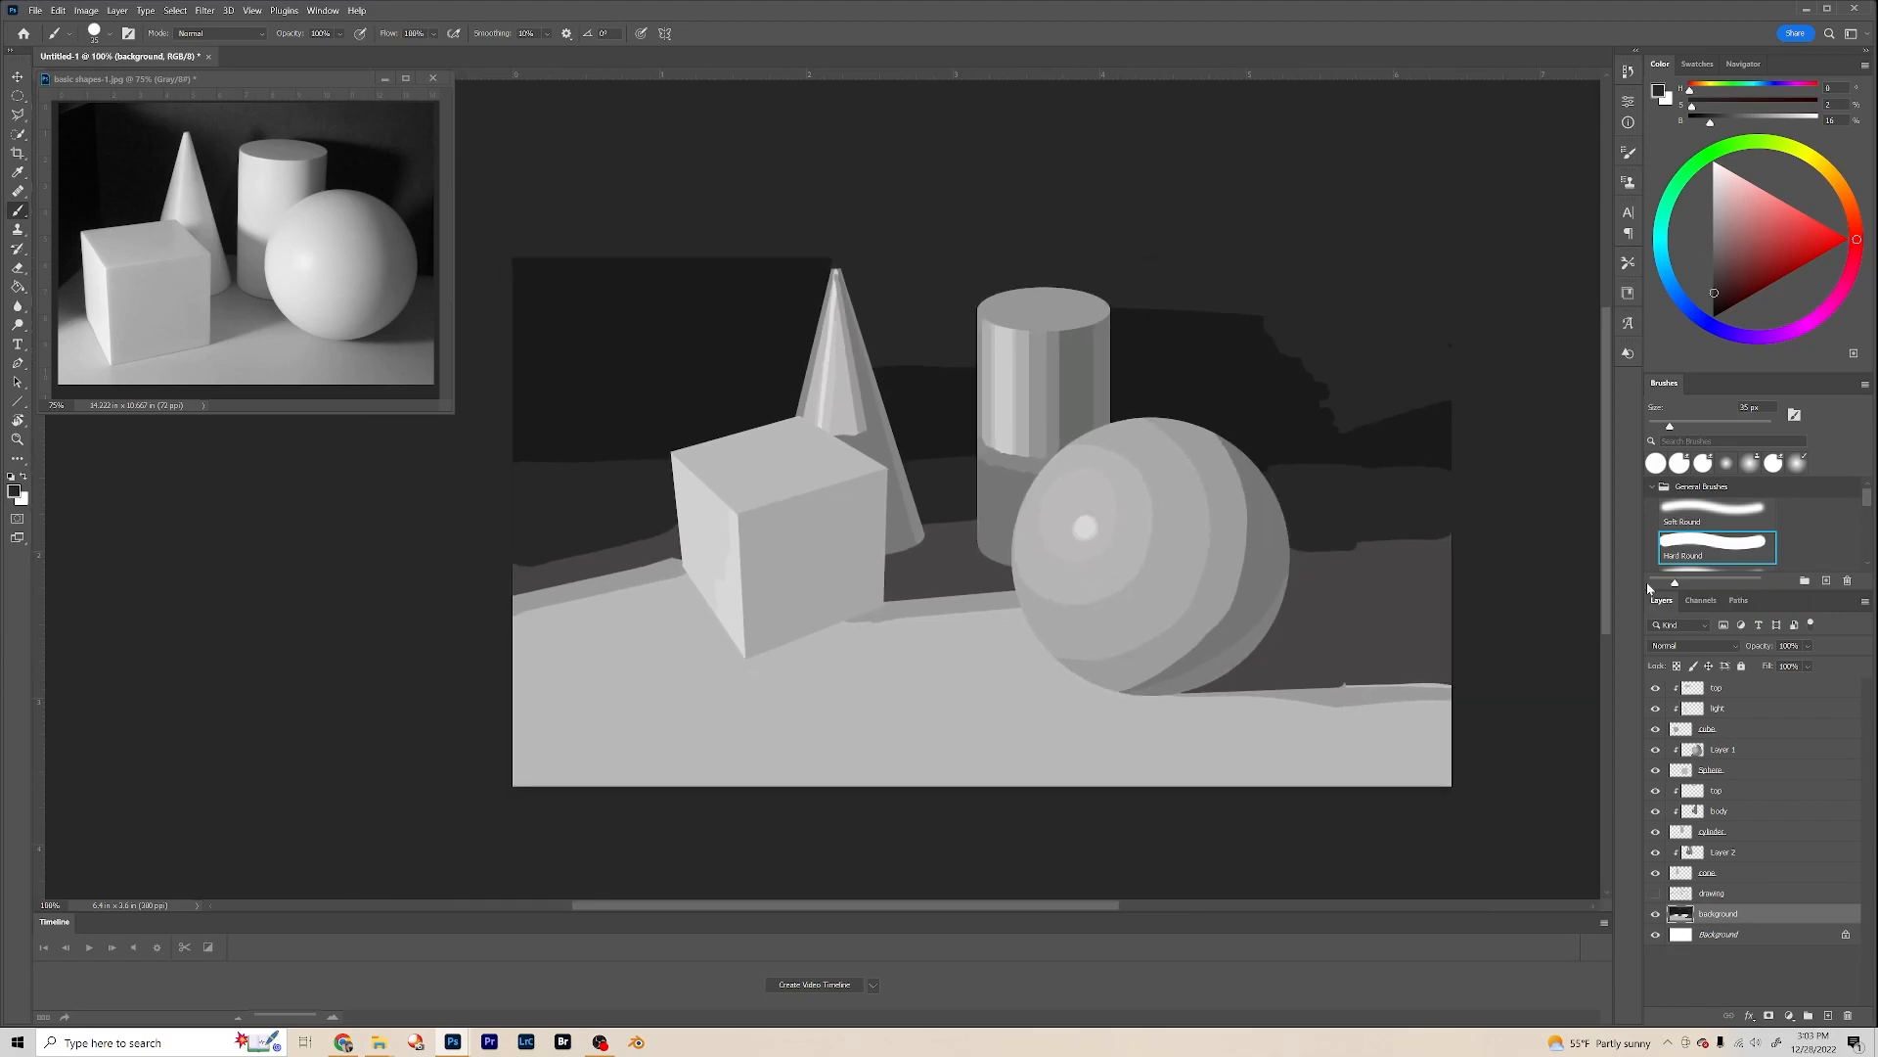